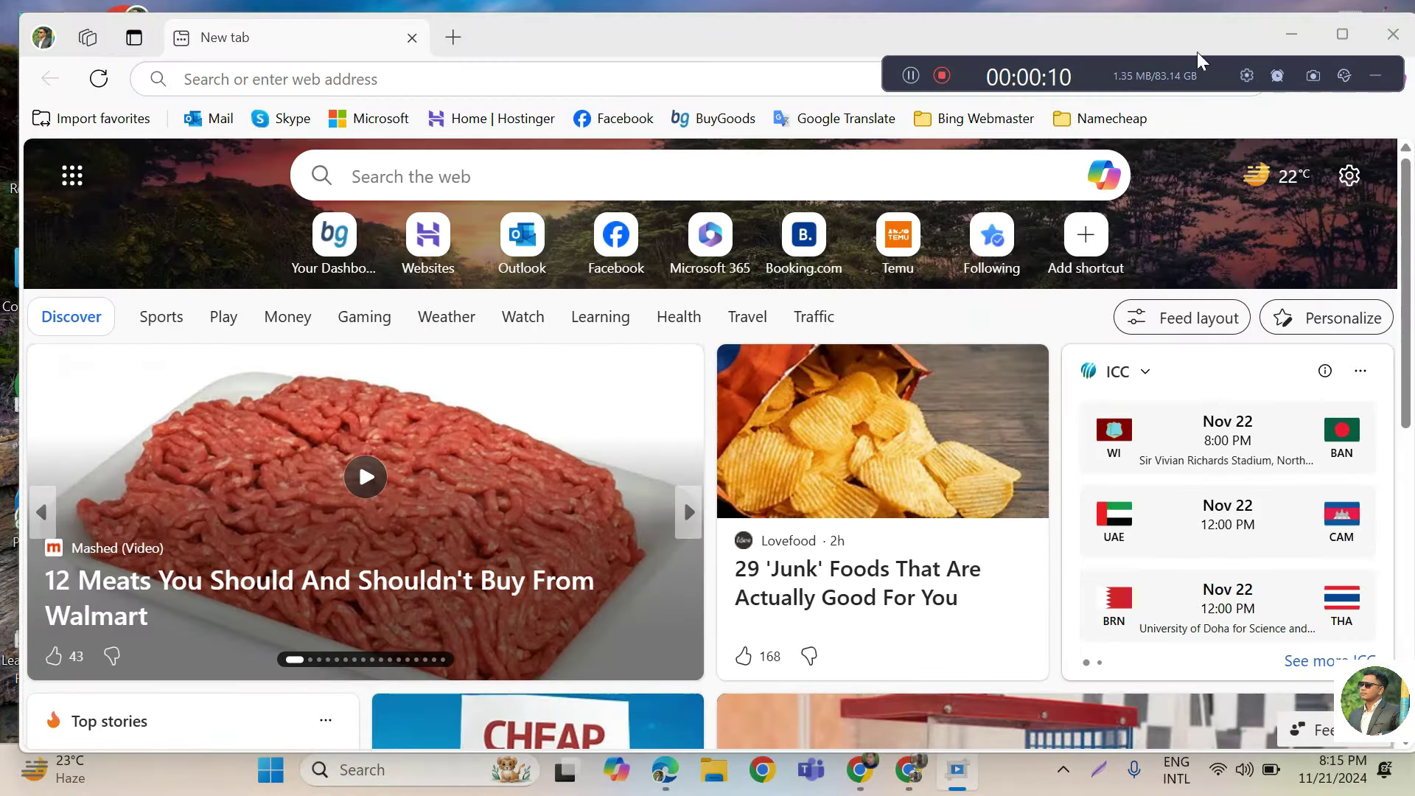
Step: Maximize the Edge window and open a second blank new tab
{"action": "left_click", "coordinate": [1345, 35]}
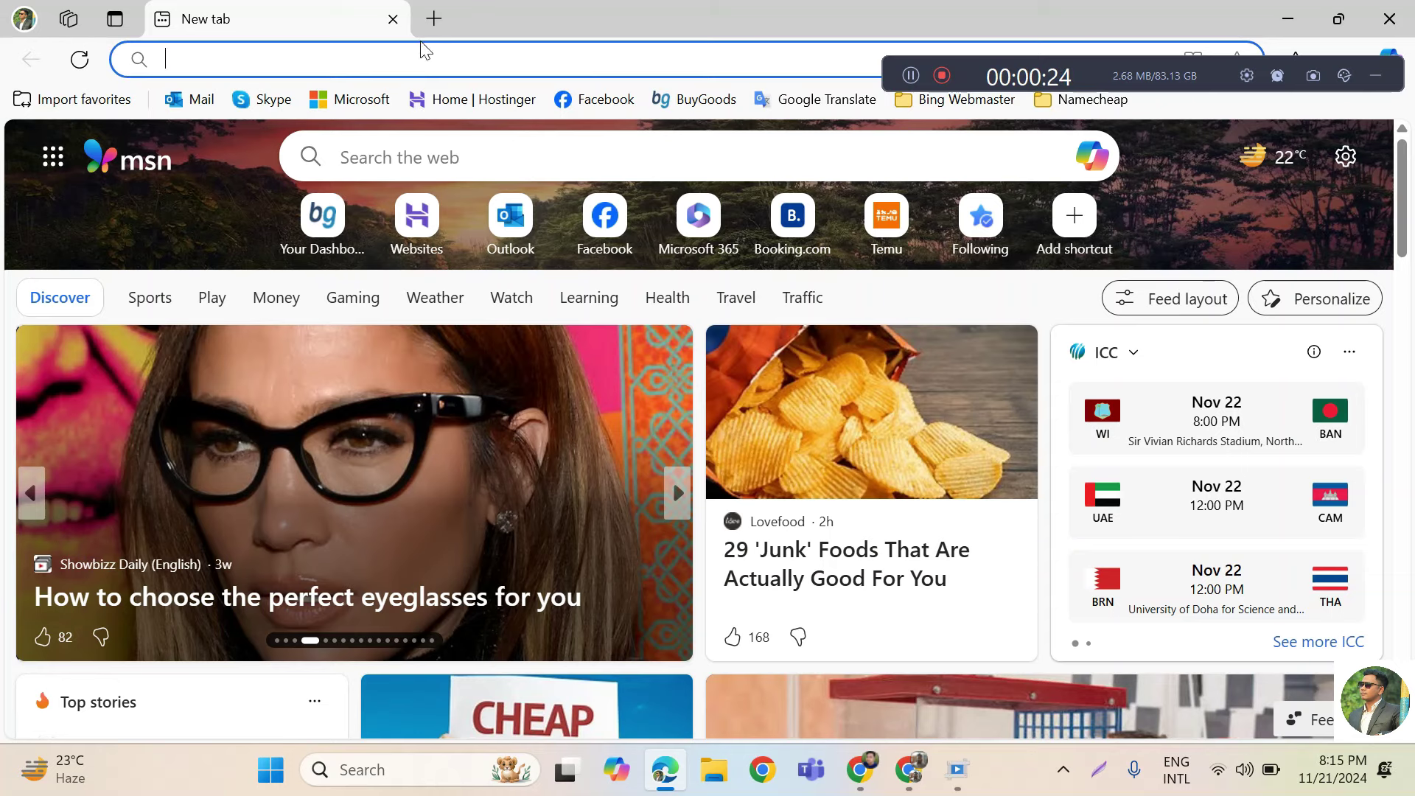
{"action": "left_click", "coordinate": [435, 20]}
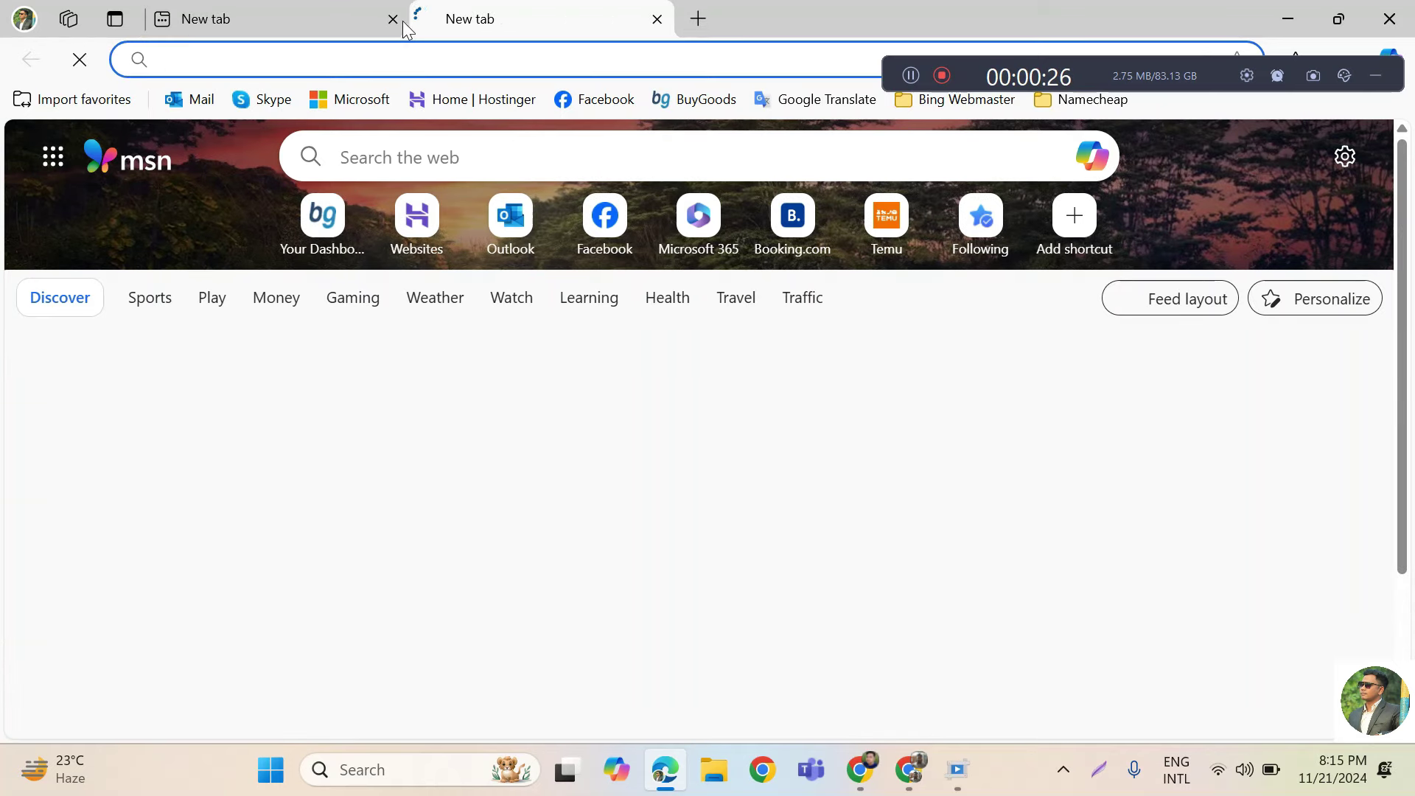
{"action": "left_click", "coordinate": [273, 20]}
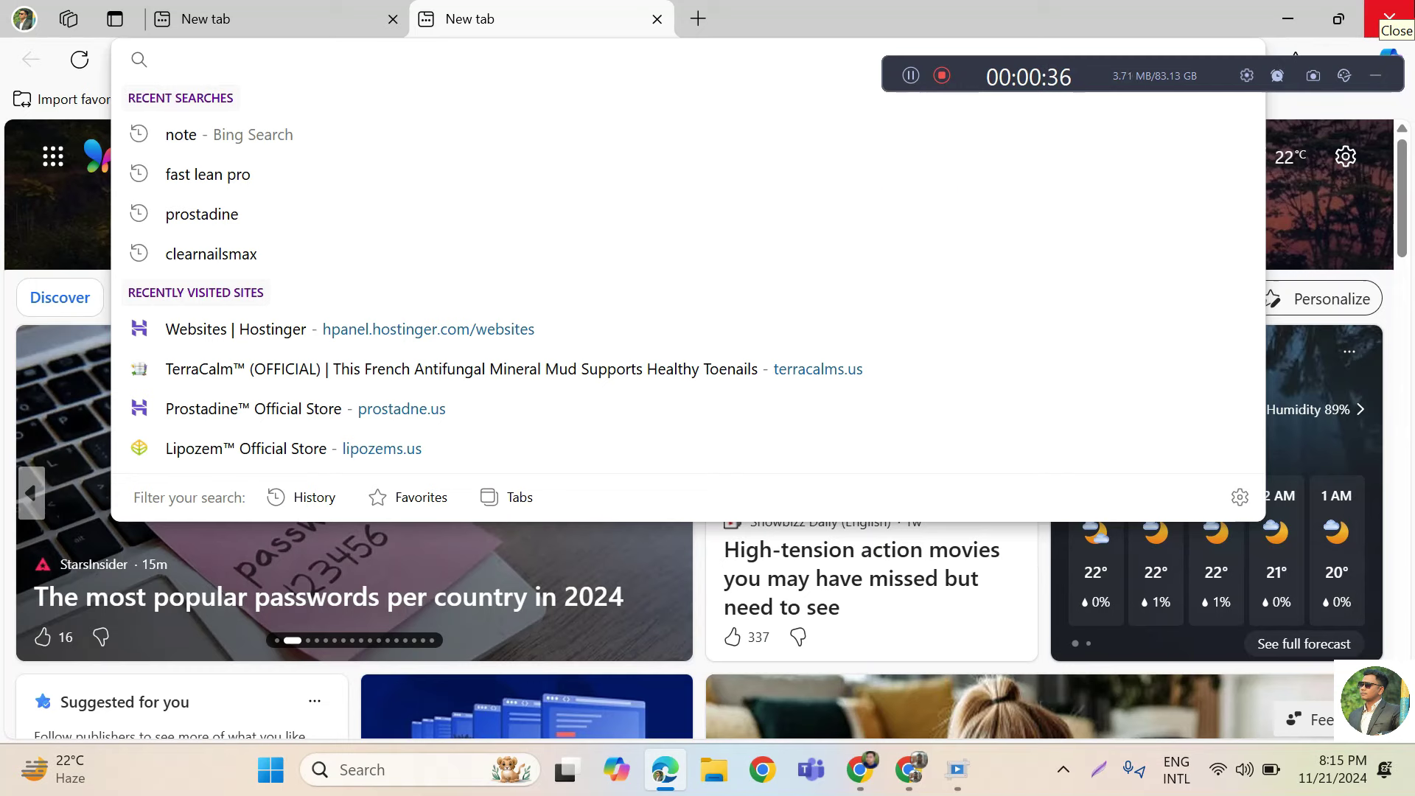
Step: Enter rajendrapur.com in the new tab's address bar, dropping the autocompleted college suggestion, without visiting it
{"action": "type", "text": "rajendra"}
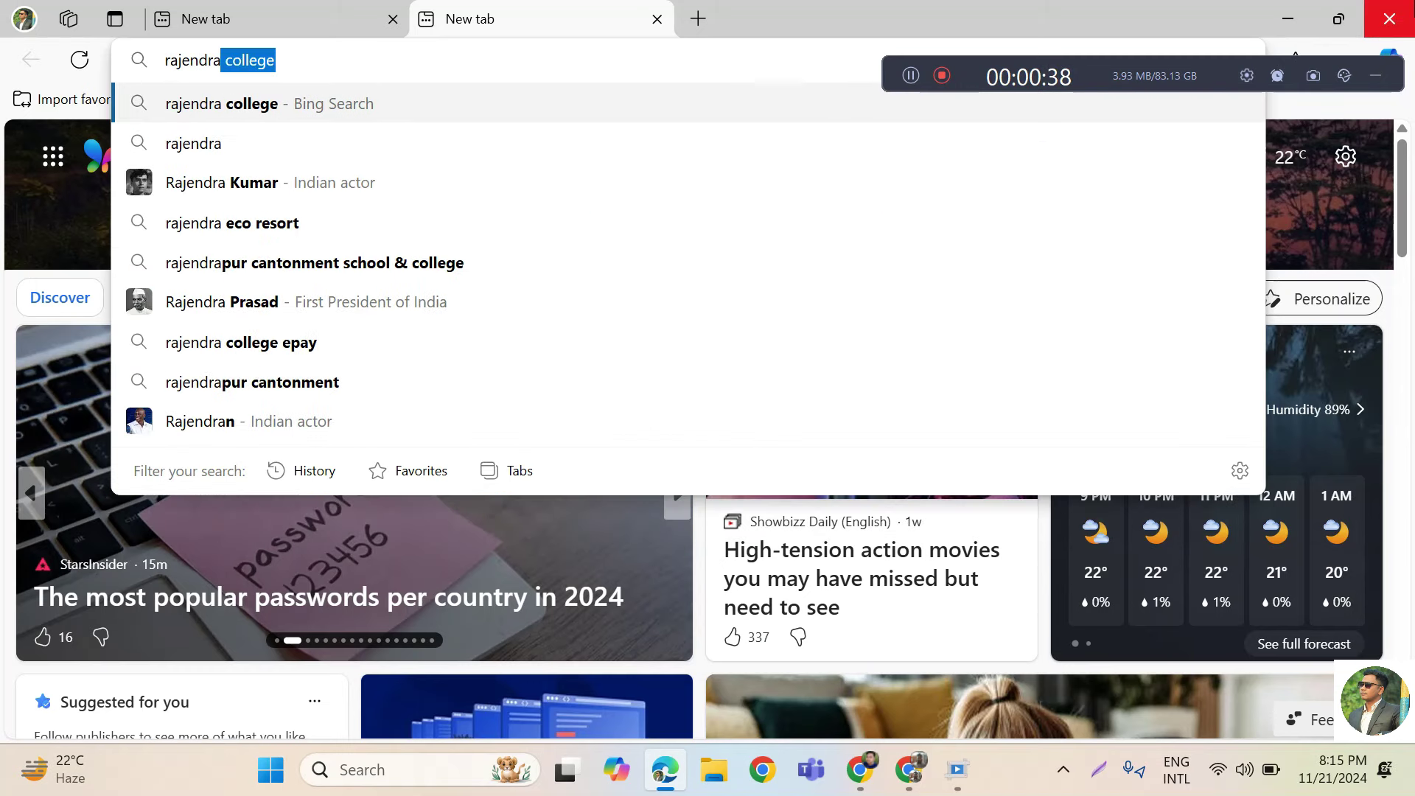
{"action": "key", "text": "BackSpace"}
{"action": "type", "text": "pur"}
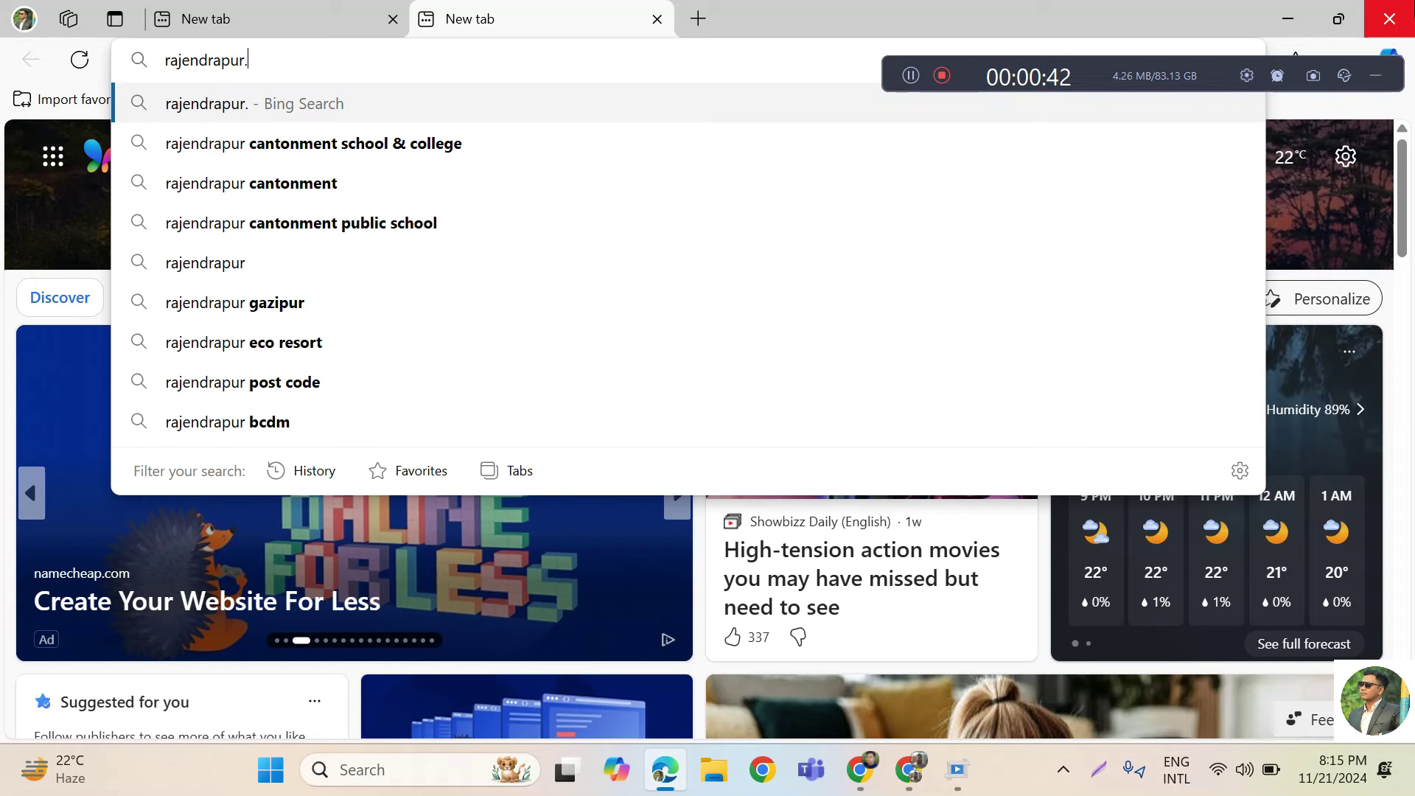
{"action": "type", "text": ".com"}
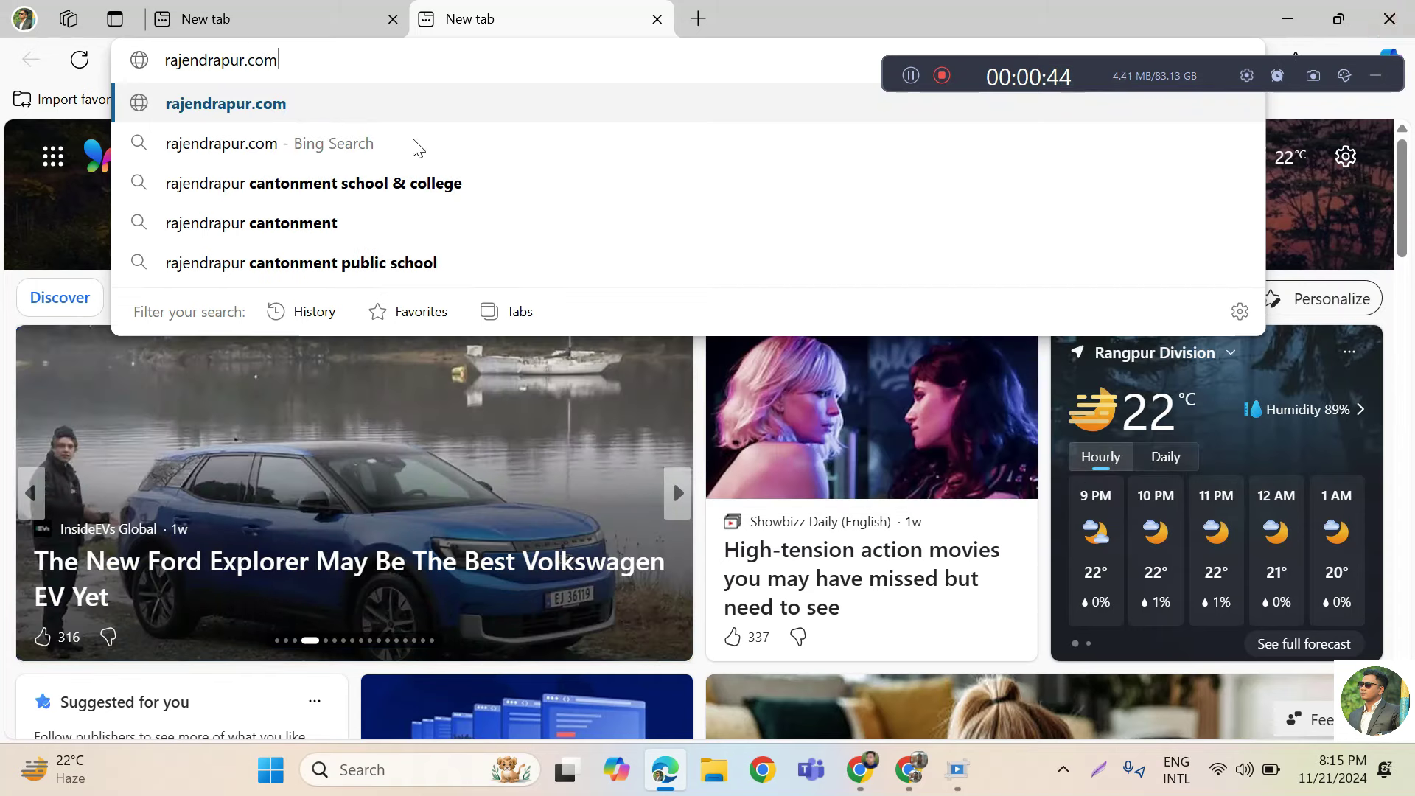
{"action": "left_click_drag", "start_coordinate": [302, 58], "coordinate": [165, 60]}
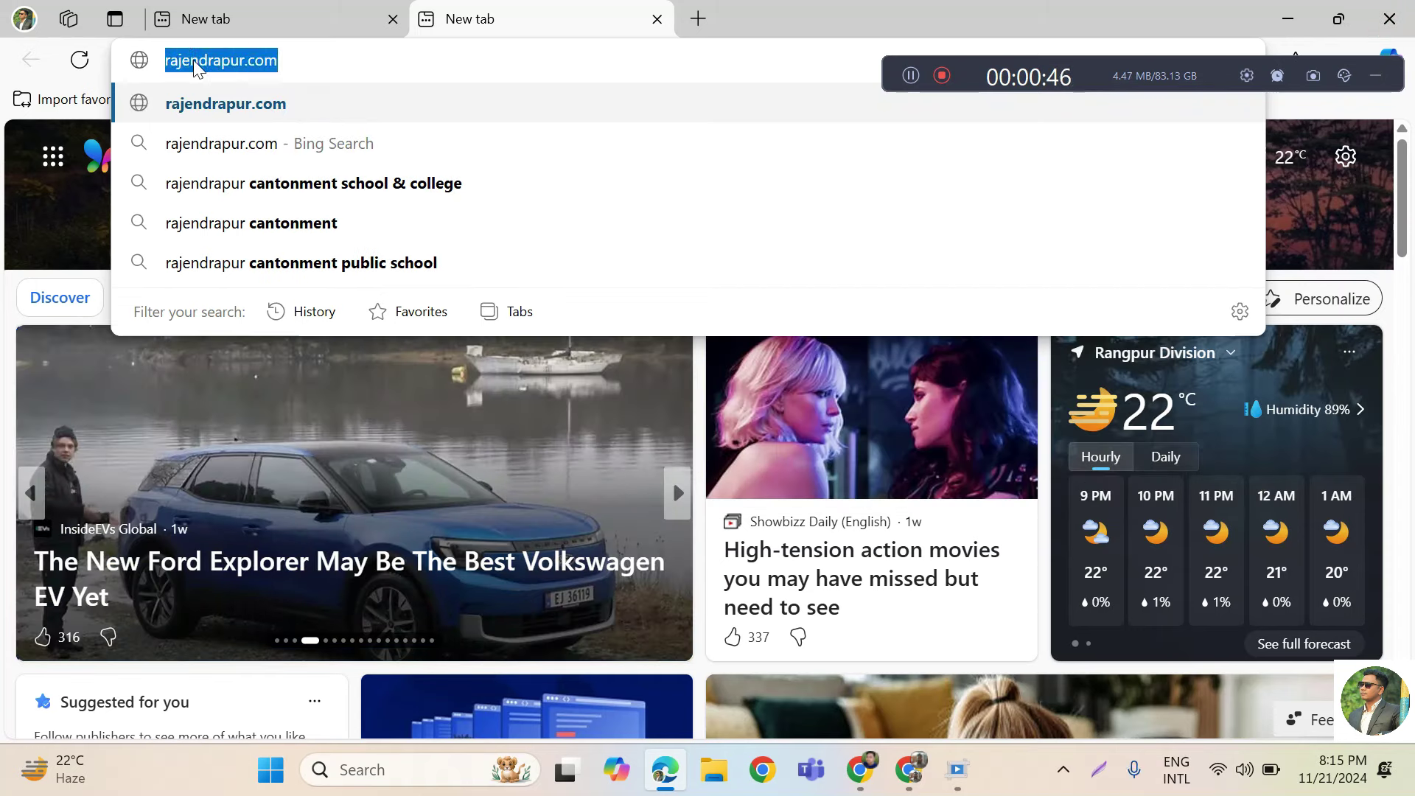
{"action": "left_click", "coordinate": [195, 59]}
{"action": "left_click", "coordinate": [281, 59]}
{"action": "left_click_drag", "start_coordinate": [339, 65], "coordinate": [163, 61]}
{"action": "left_click", "coordinate": [294, 58]}
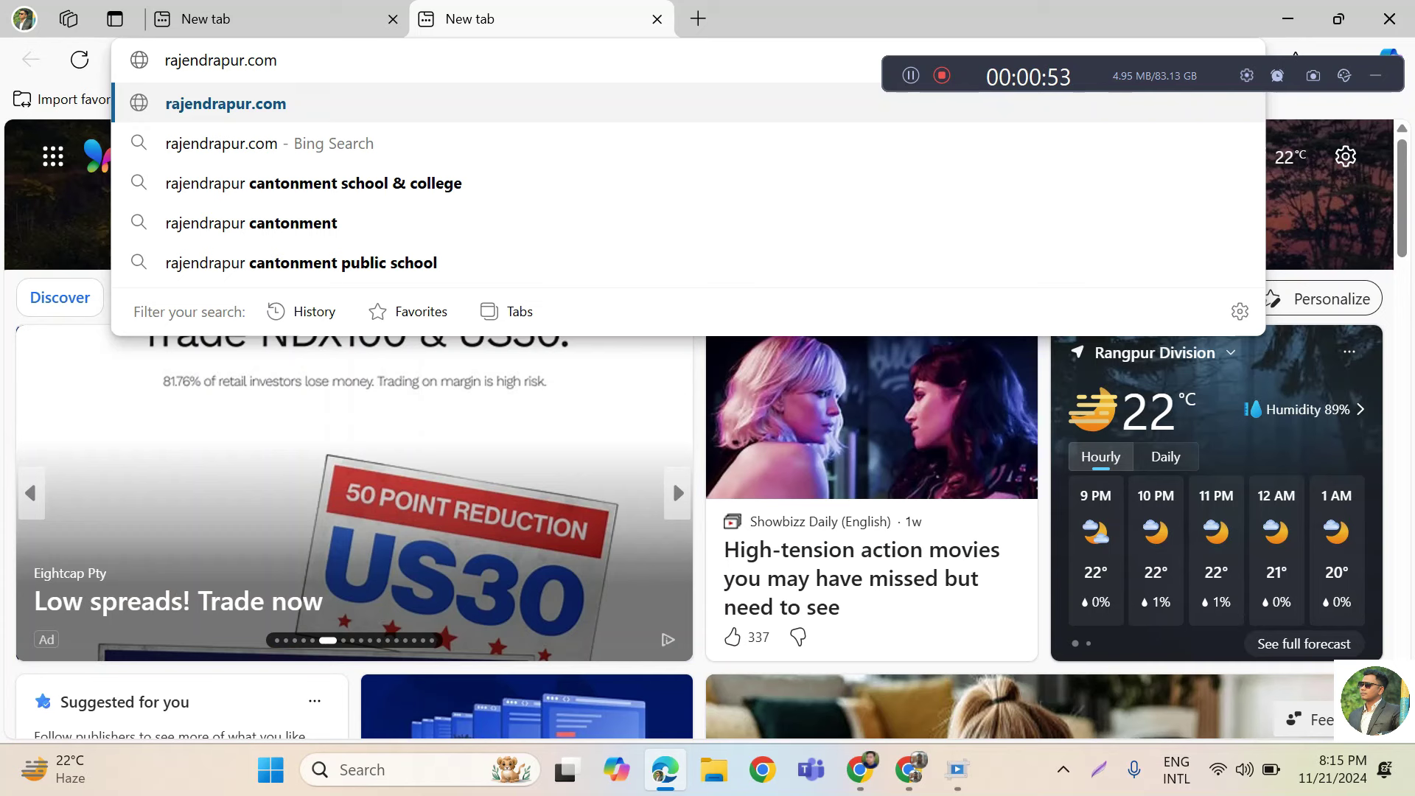
{"action": "left_click_drag", "start_coordinate": [306, 59], "coordinate": [277, 60]}
{"action": "left_click", "coordinate": [184, 61]}
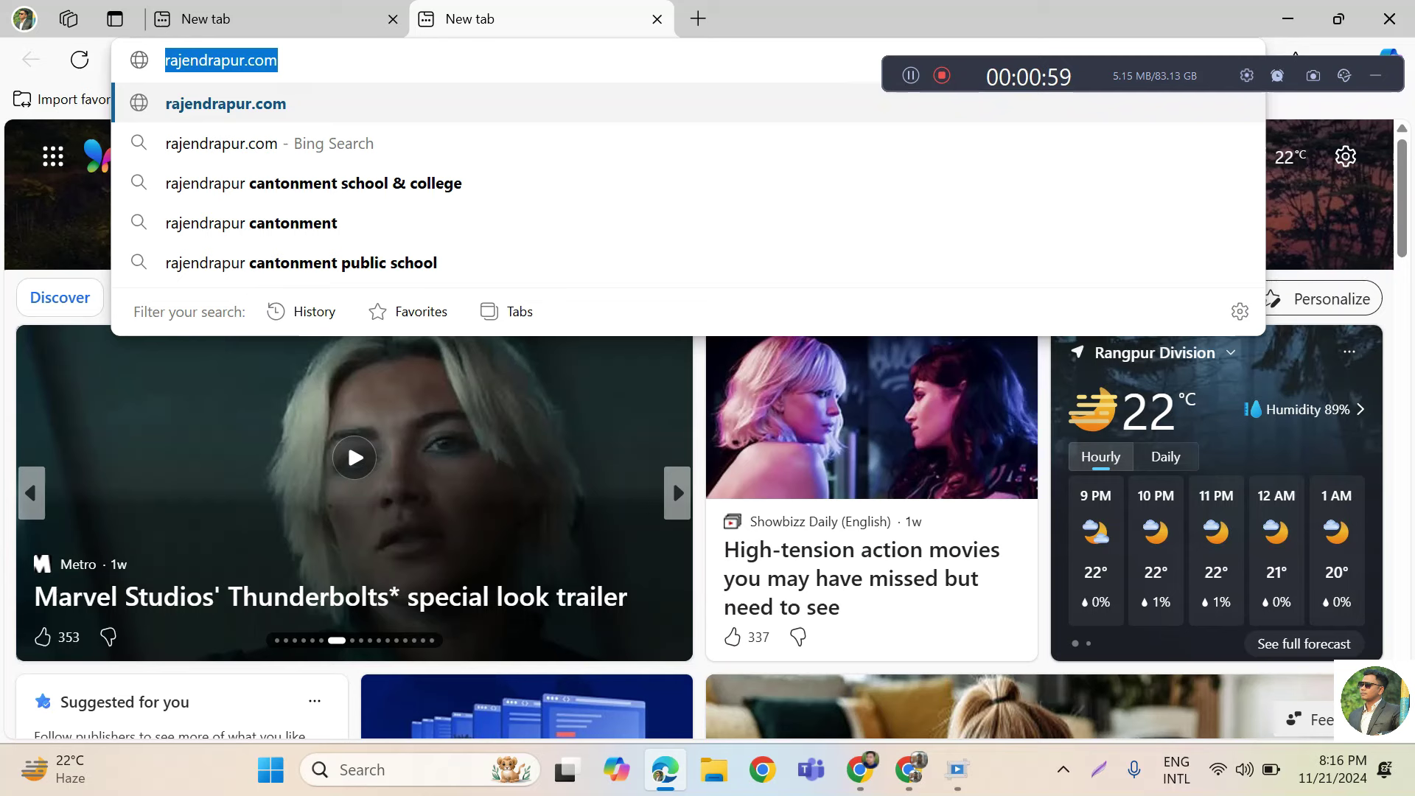
{"action": "left_click", "coordinate": [292, 61]}
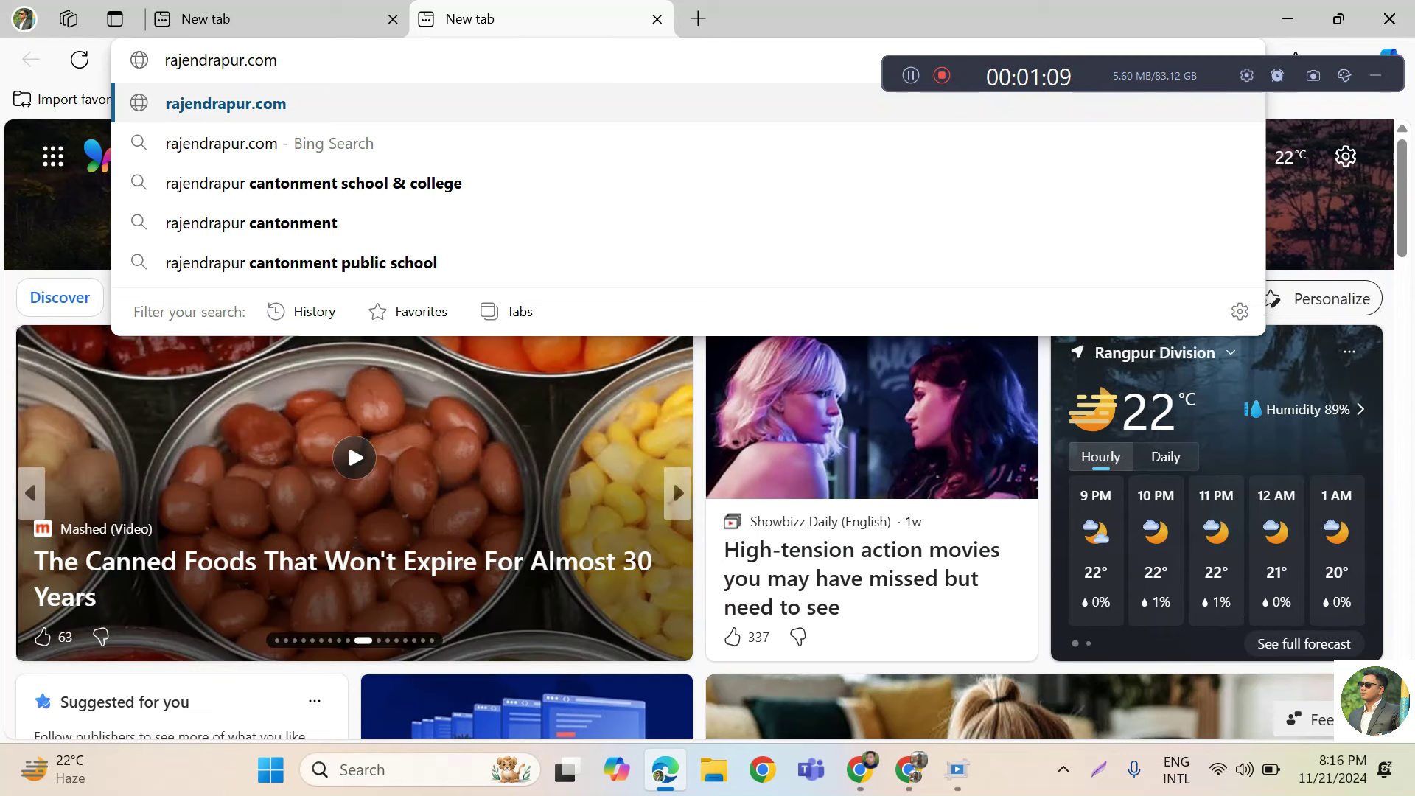
{"action": "left_click_drag", "start_coordinate": [151, 60], "coordinate": [284, 59]}
{"action": "left_click", "coordinate": [316, 61]}
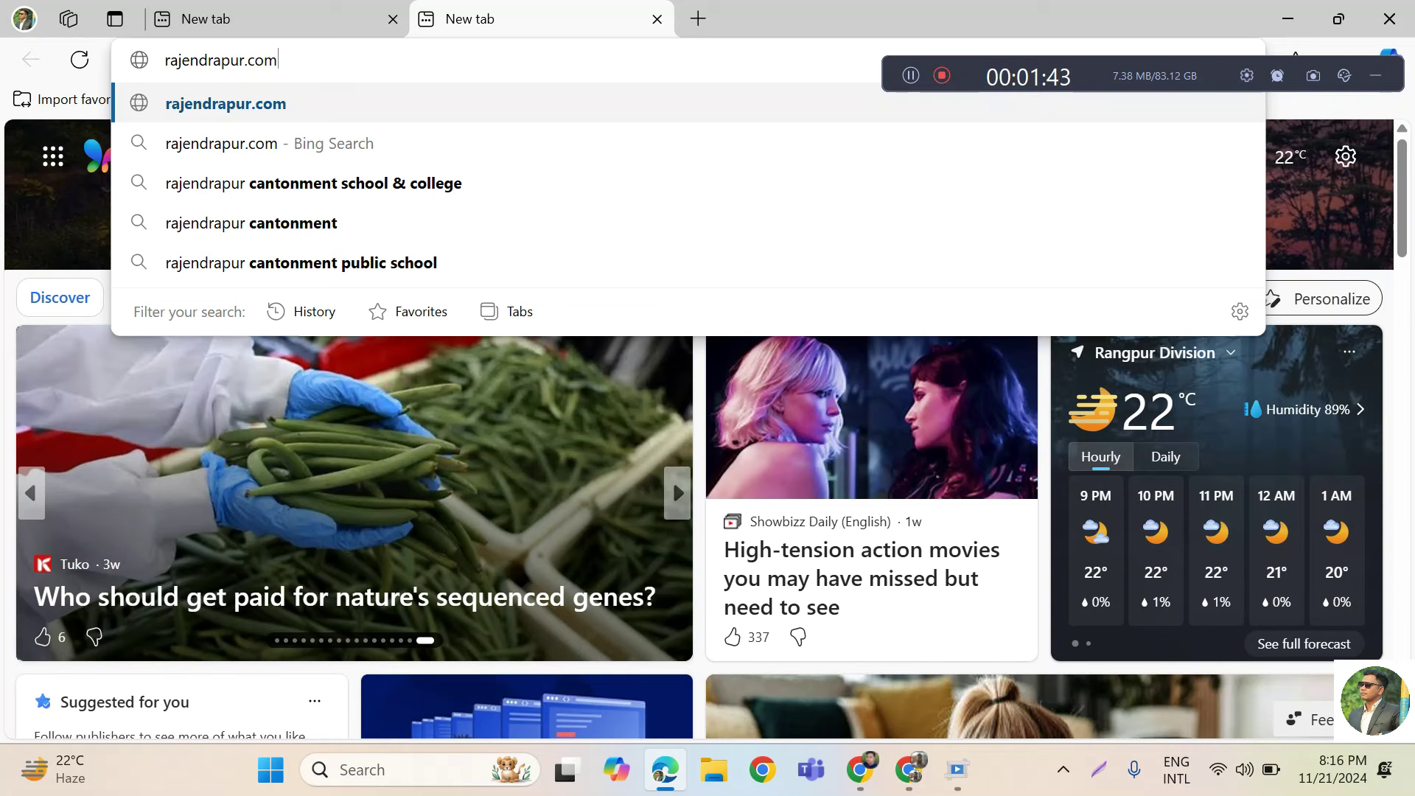
{"action": "triple_click", "coordinate": [316, 61]}
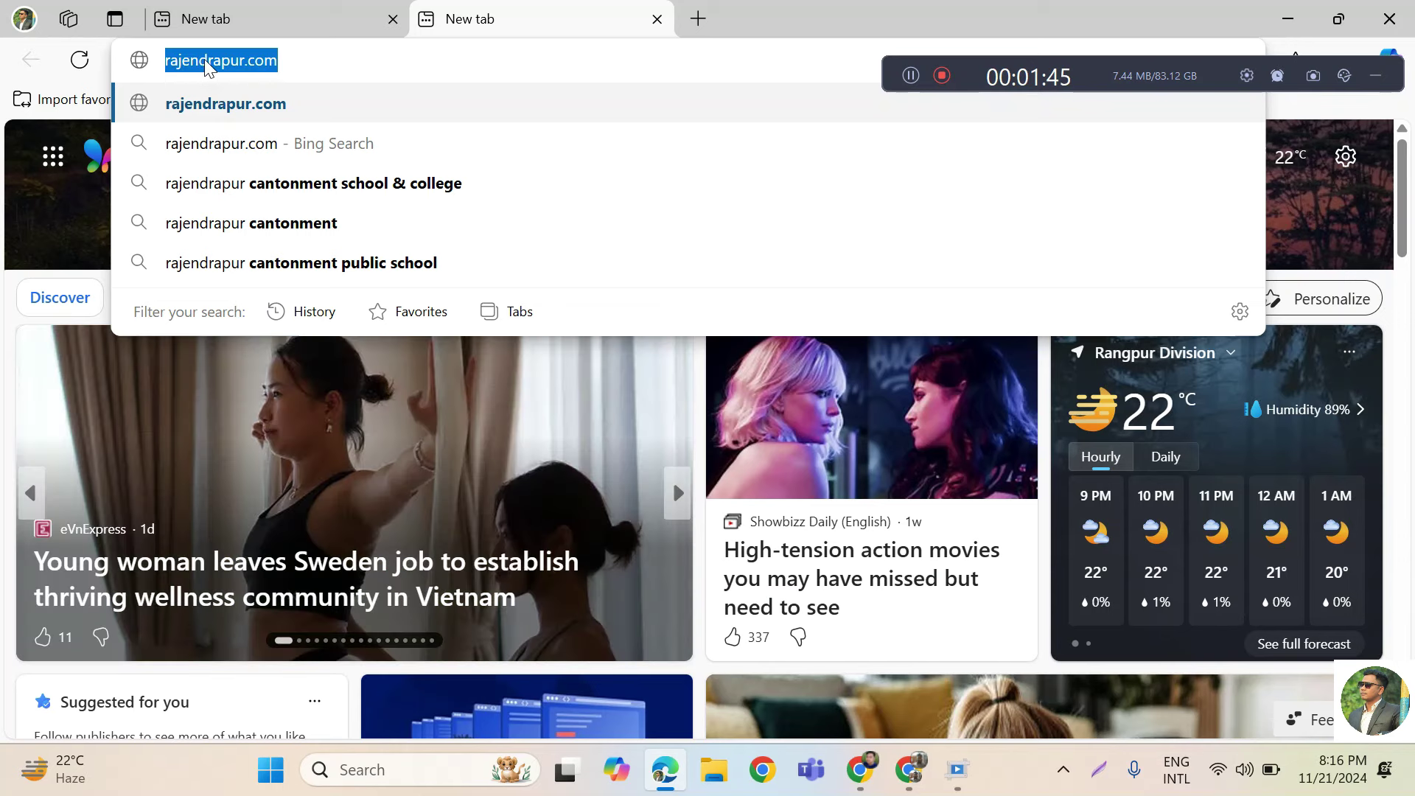
{"action": "left_click", "coordinate": [240, 57]}
{"action": "left_click", "coordinate": [294, 55]}
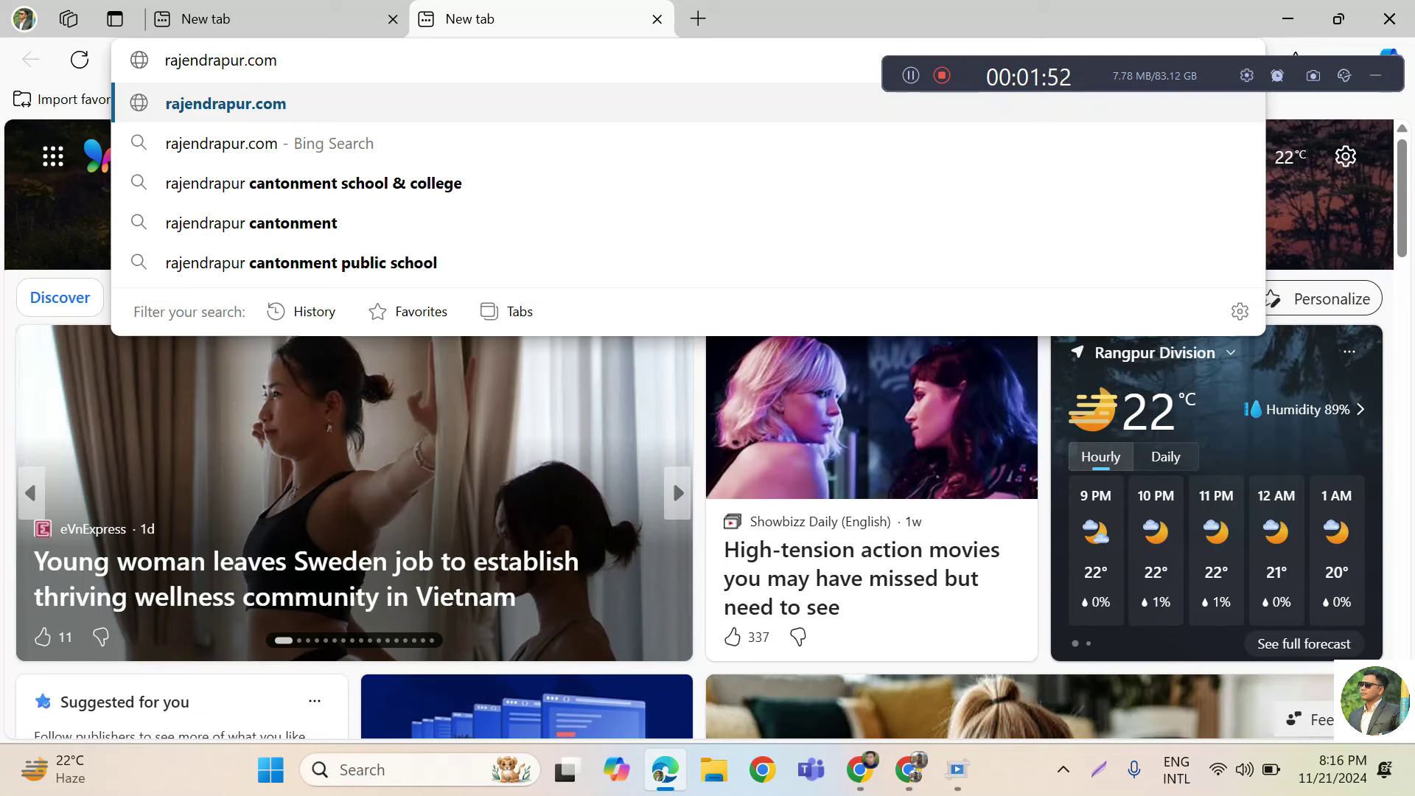
{"action": "left_click_drag", "start_coordinate": [294, 59], "coordinate": [167, 59]}
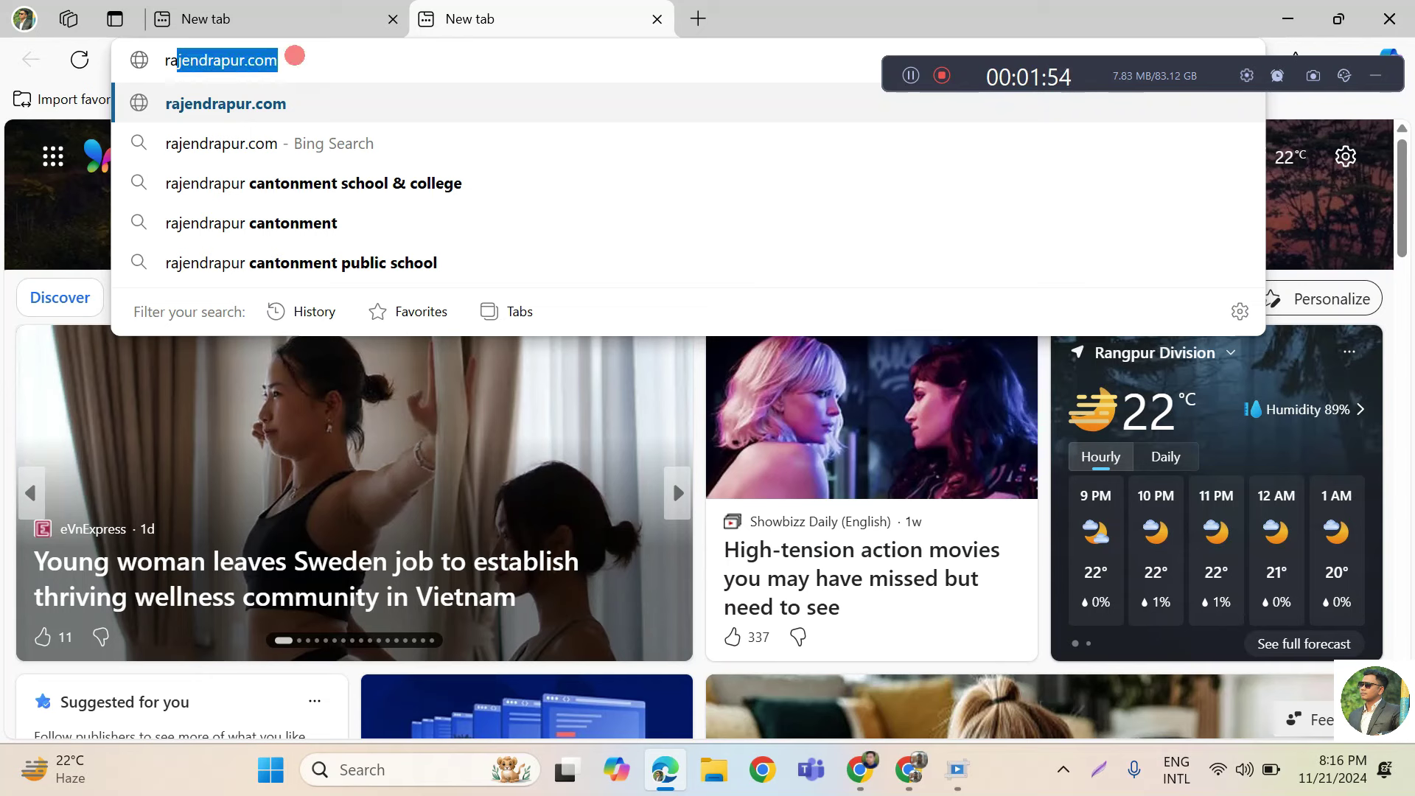
{"action": "left_click", "coordinate": [183, 59]}
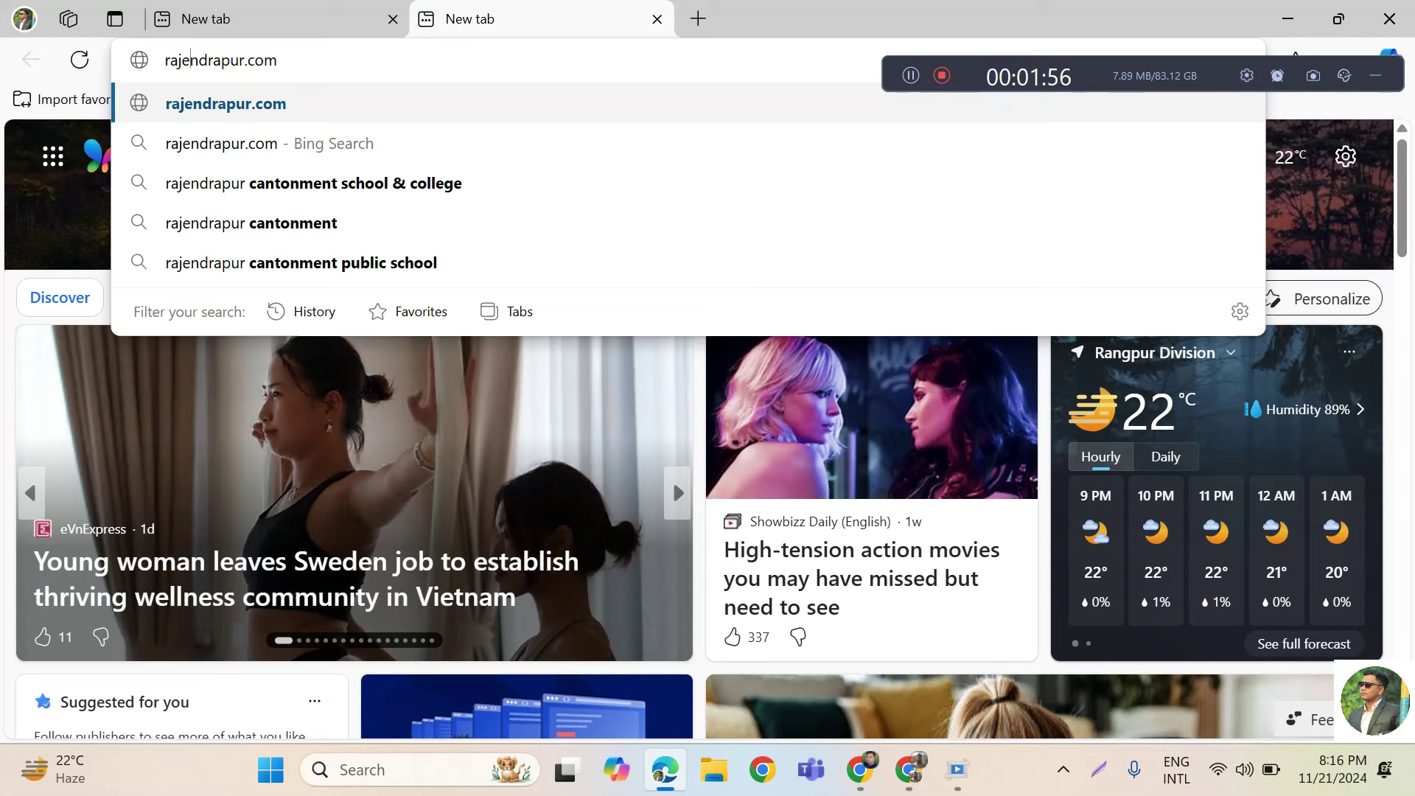
{"action": "left_click_drag", "start_coordinate": [162, 59], "coordinate": [280, 59]}
{"action": "left_click", "coordinate": [300, 58]}
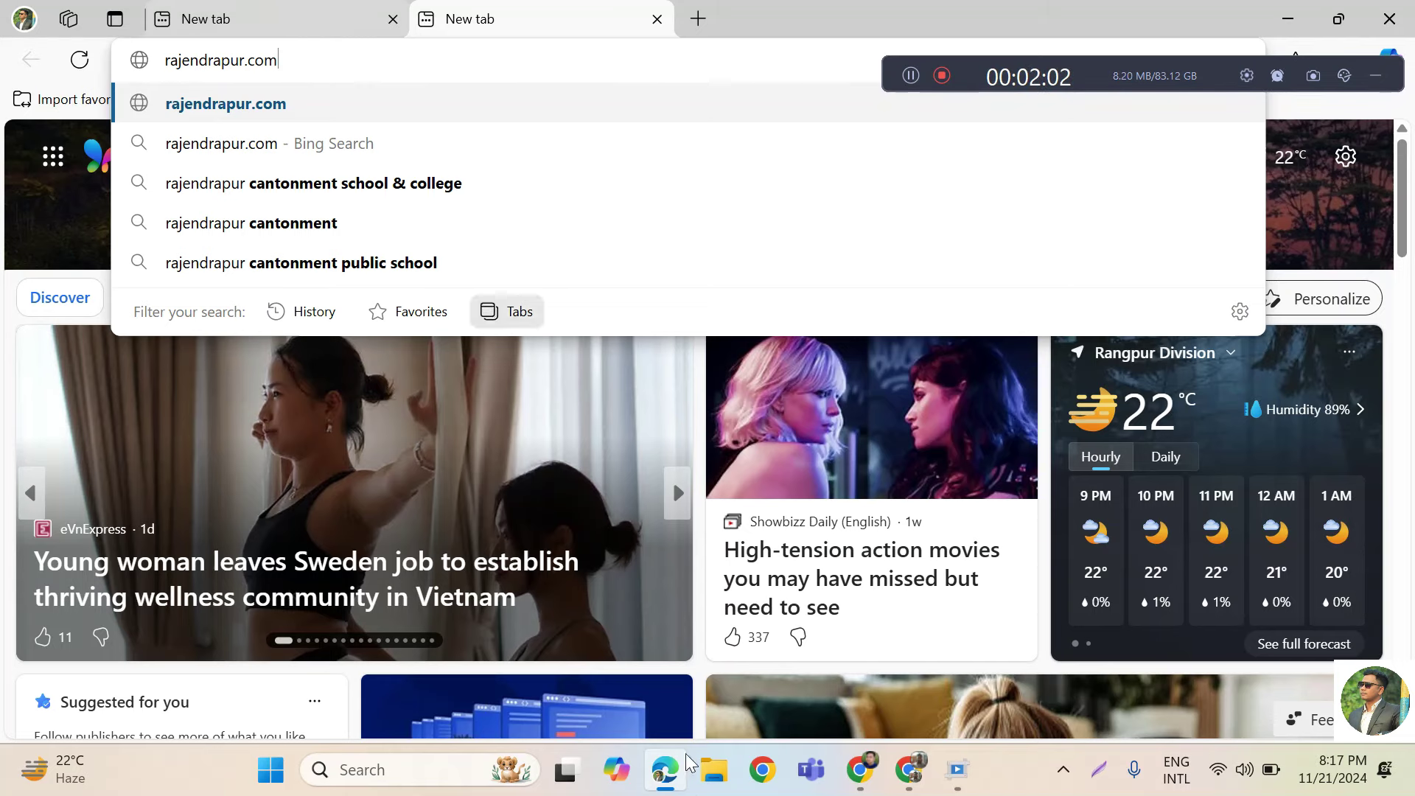
Step: In Chrome, open the Adcombo bookmark in a new tab and view its Offers list
{"action": "left_click", "coordinate": [859, 770]}
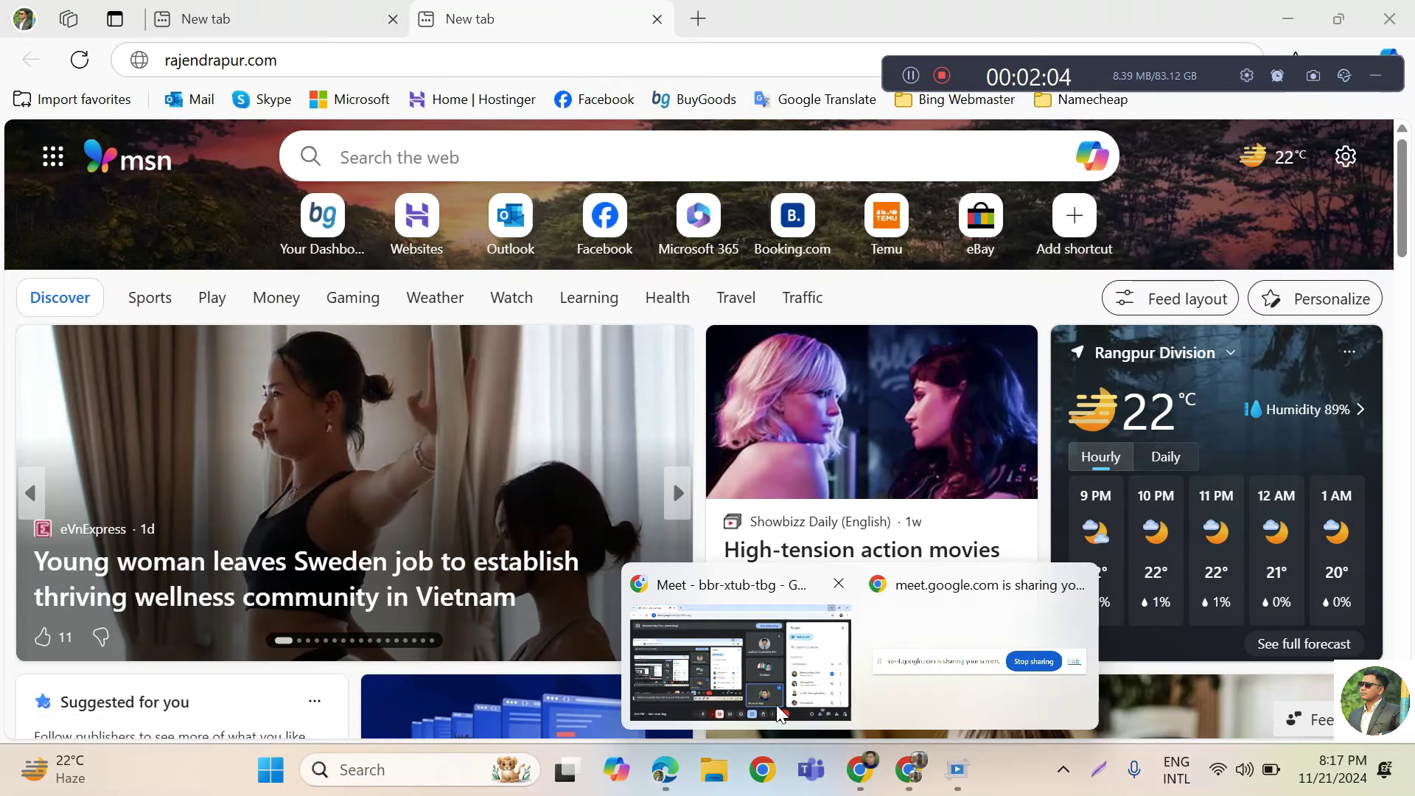
{"action": "left_click", "coordinate": [917, 769]}
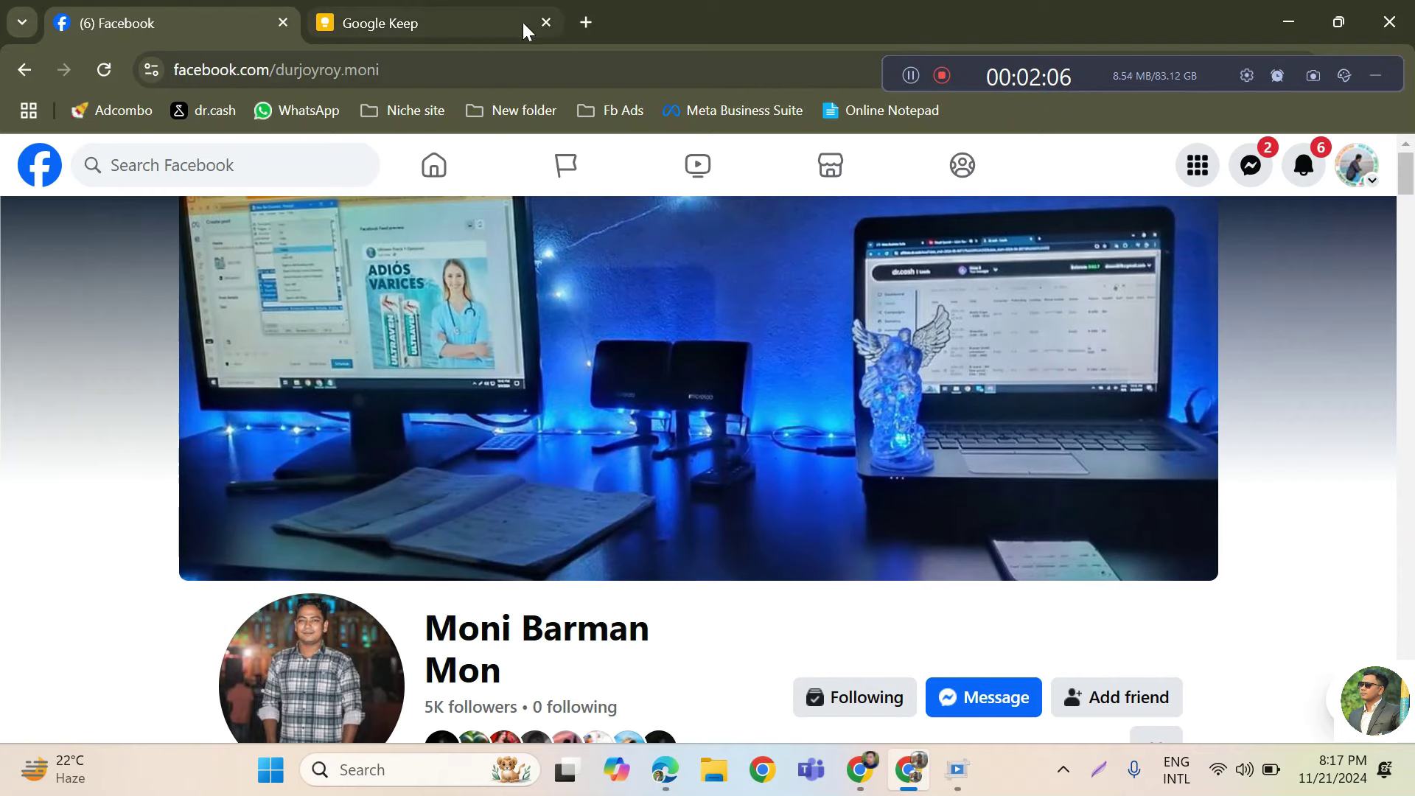
{"action": "right_click", "coordinate": [124, 110]}
{"action": "left_click", "coordinate": [210, 135]}
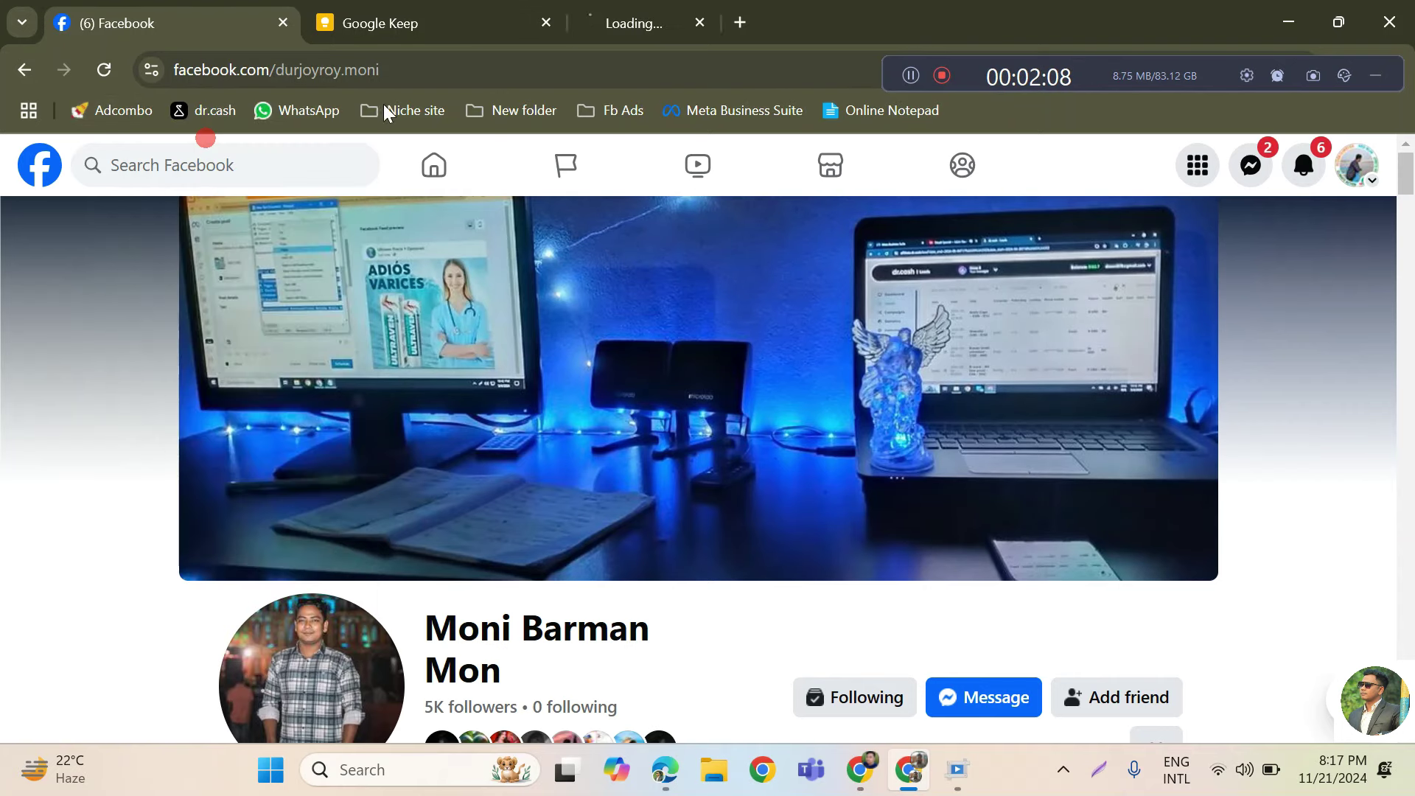
{"action": "left_click", "coordinate": [644, 21]}
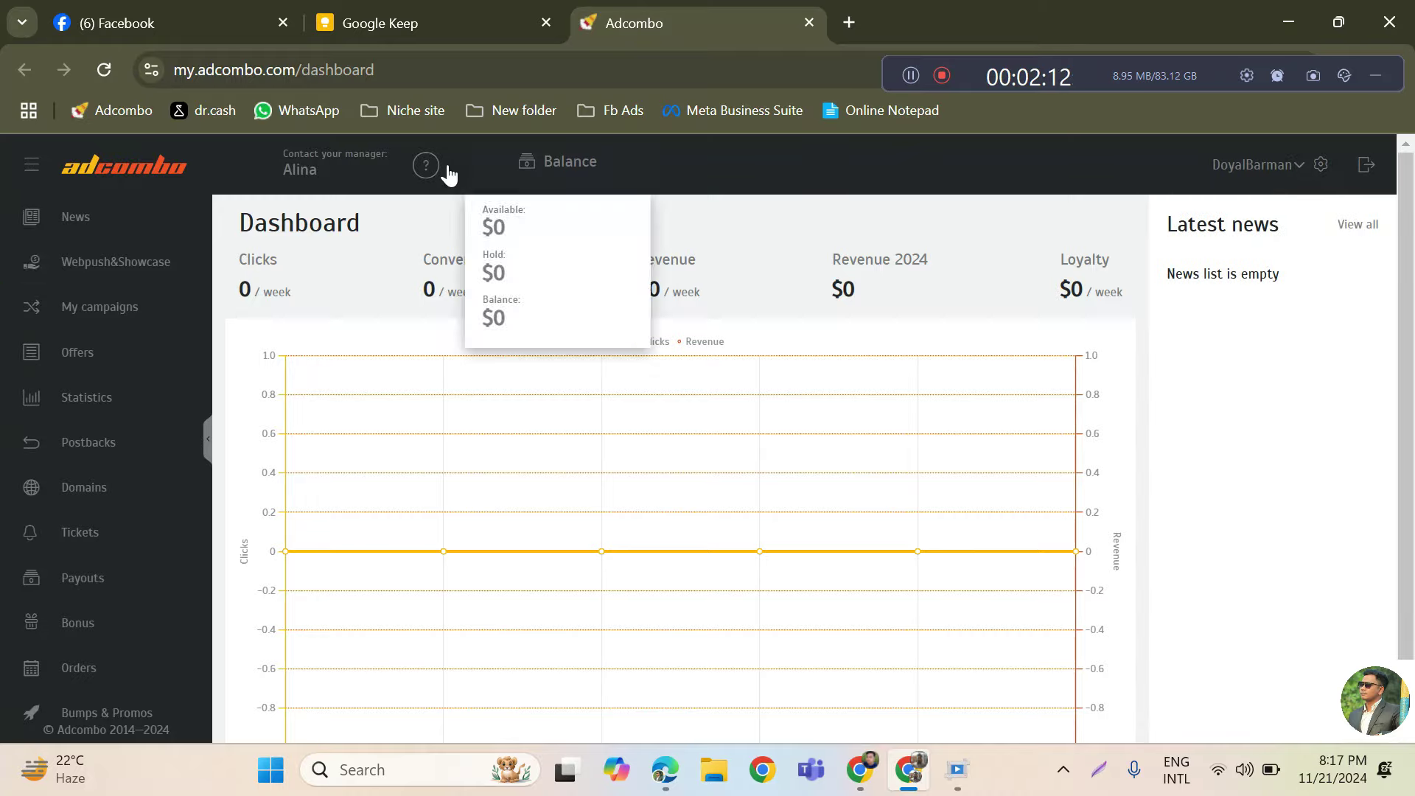
{"action": "left_click", "coordinate": [121, 353]}
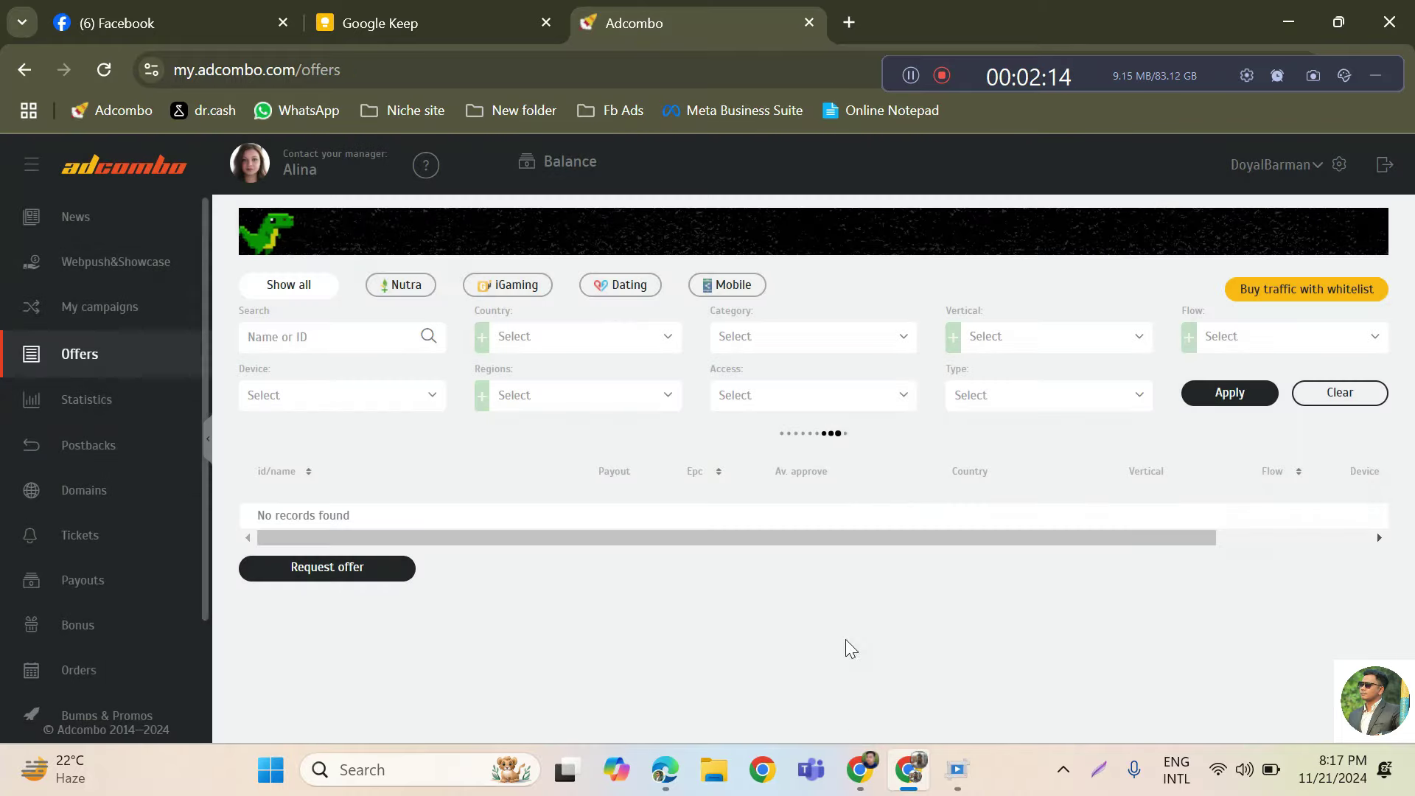
Step: Return to Edge and open a third new tab beside the rajendrapur.com tab
{"action": "mouse_move", "coordinate": [859, 769]}
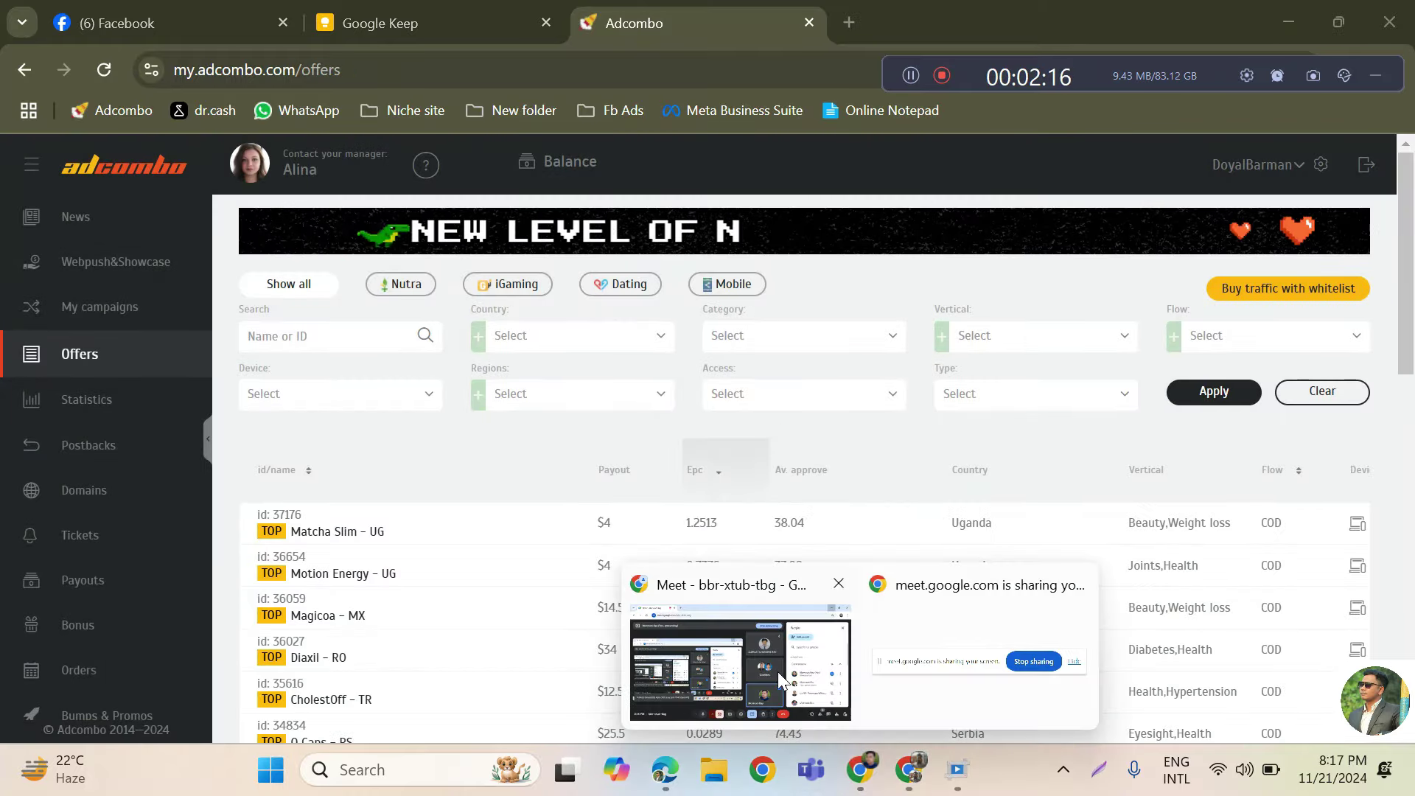
{"action": "mouse_move", "coordinate": [852, 671]}
{"action": "left_click", "coordinate": [664, 770]}
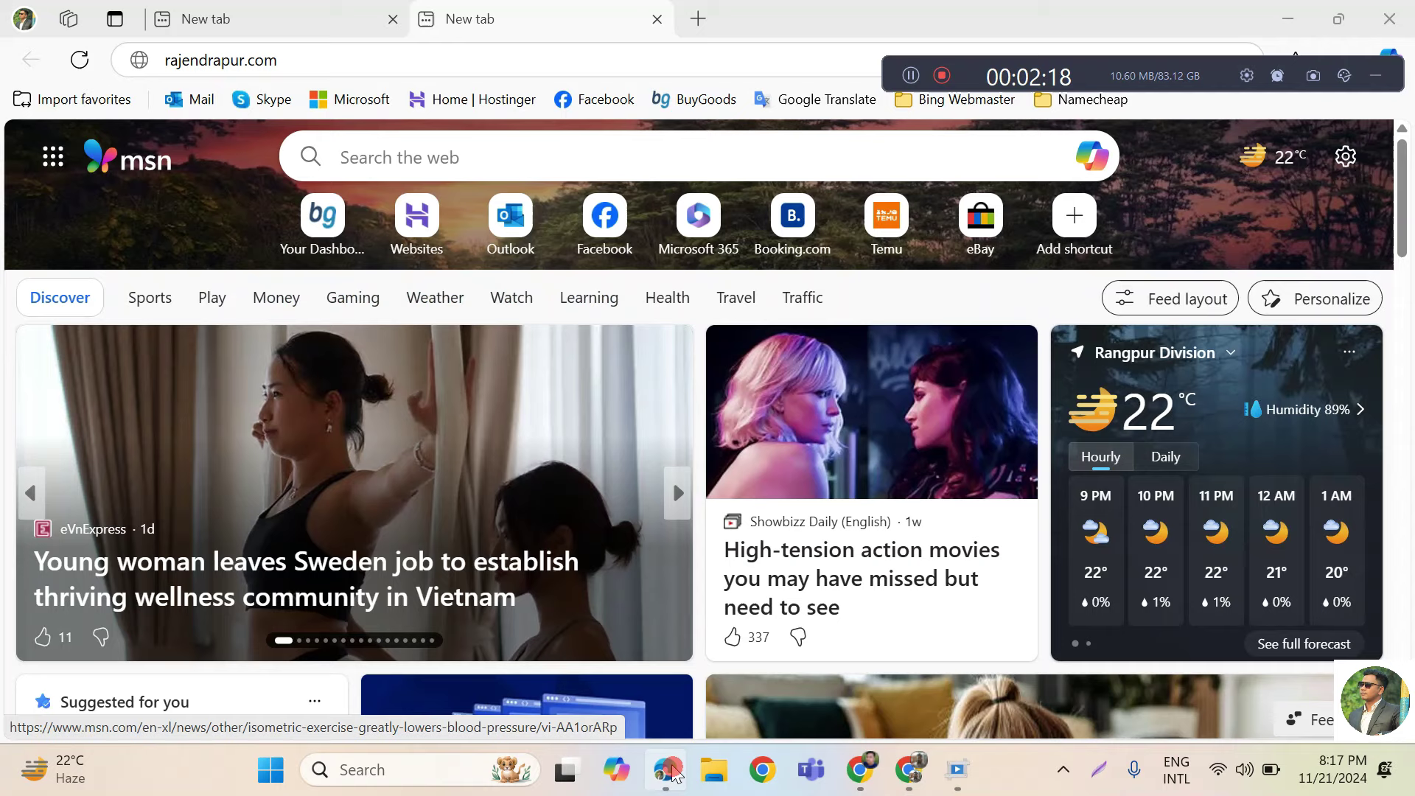
{"action": "left_click", "coordinate": [197, 60]}
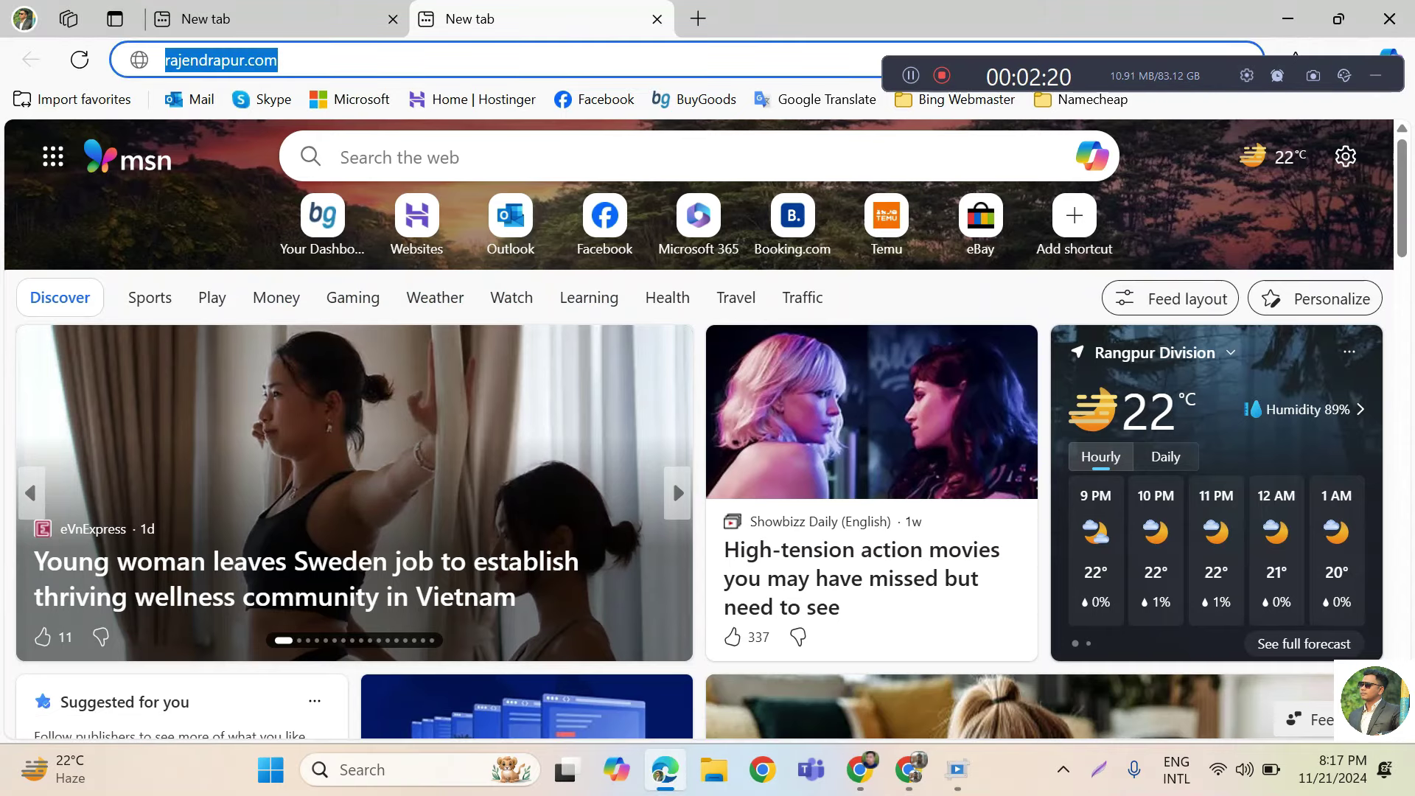
{"action": "left_click", "coordinate": [197, 60]}
{"action": "left_click", "coordinate": [294, 56]}
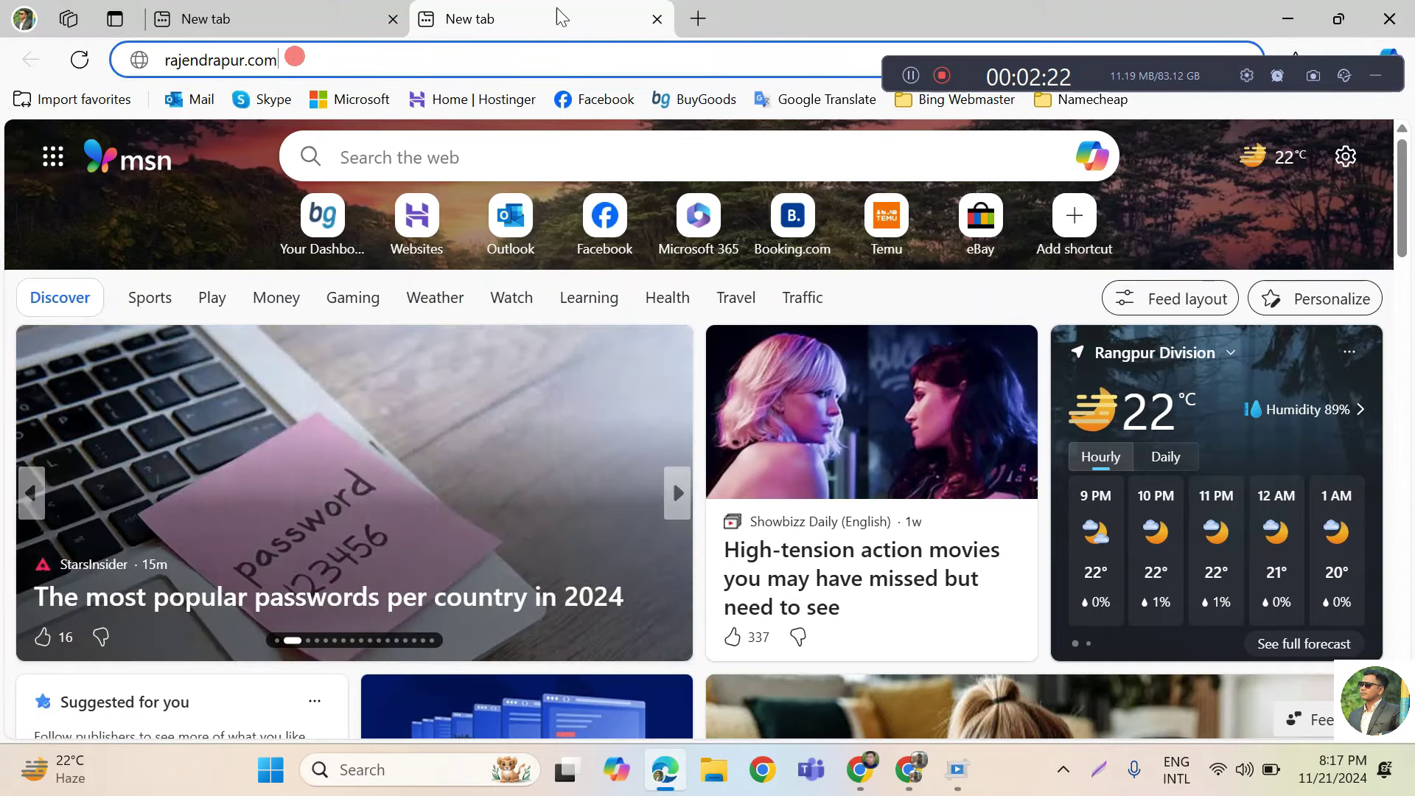
{"action": "left_click", "coordinate": [698, 19]}
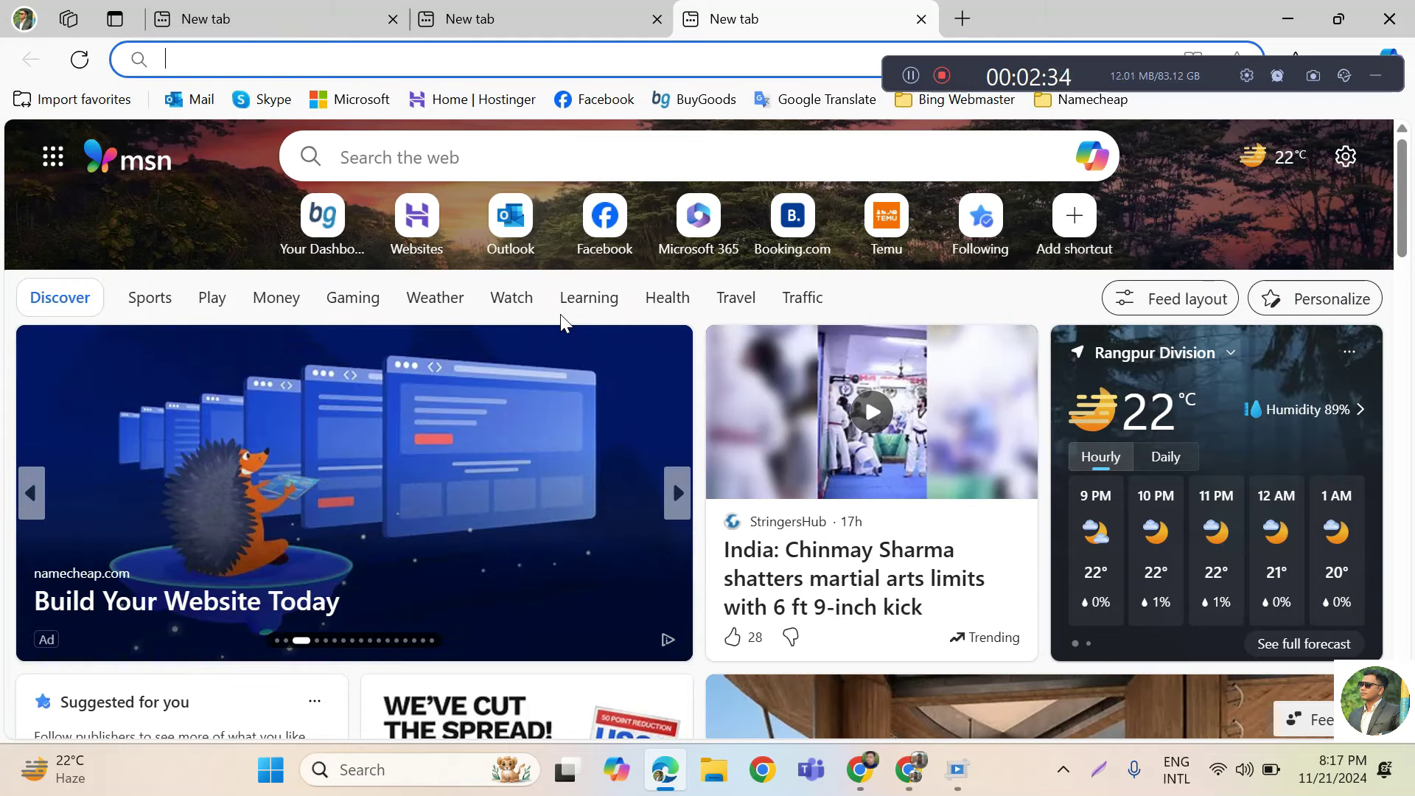
Step: Open the MSN home feed from the Microsoft favourite and inspect its msn.com address
{"action": "right_click", "coordinate": [353, 100]}
{"action": "left_click", "coordinate": [193, 193]}
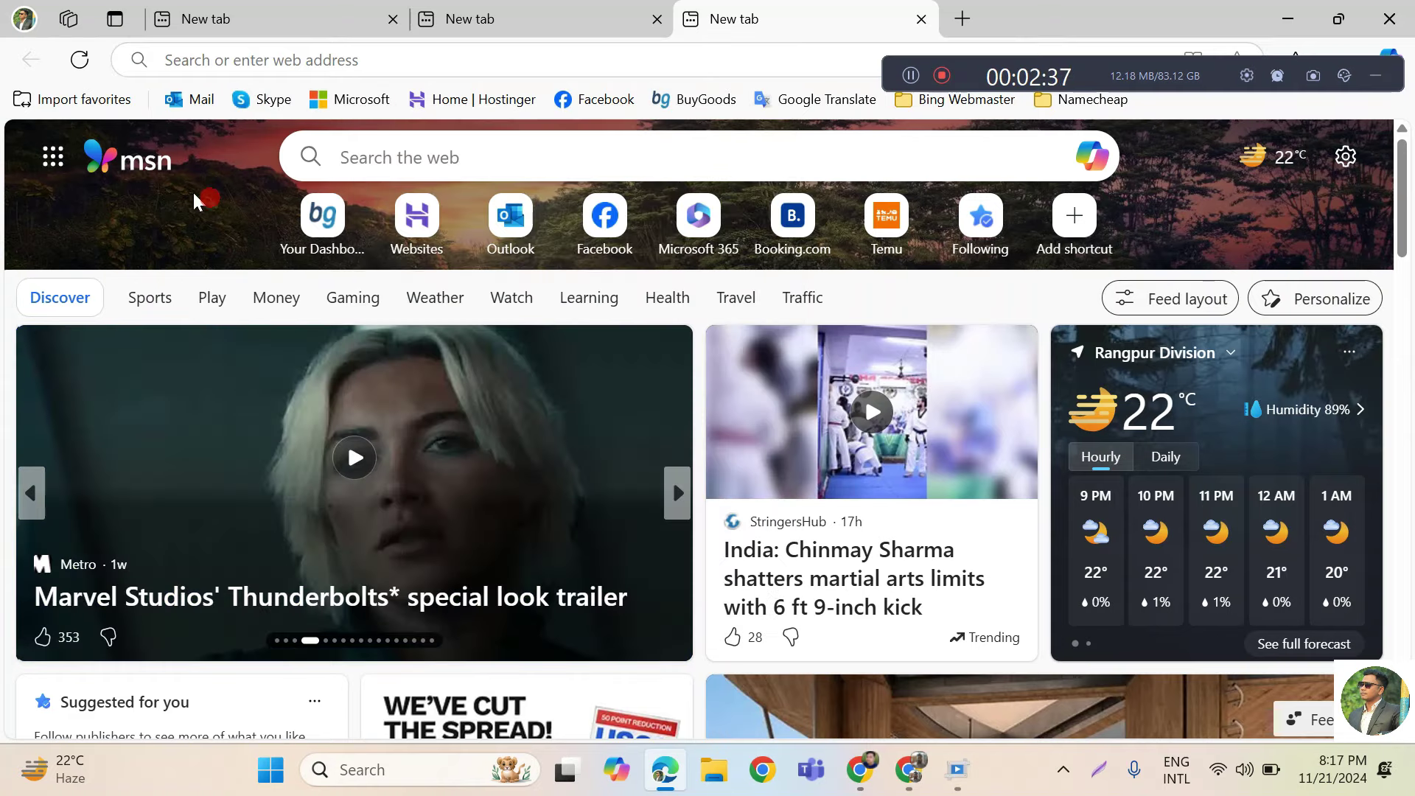
{"action": "left_click", "coordinate": [142, 162]}
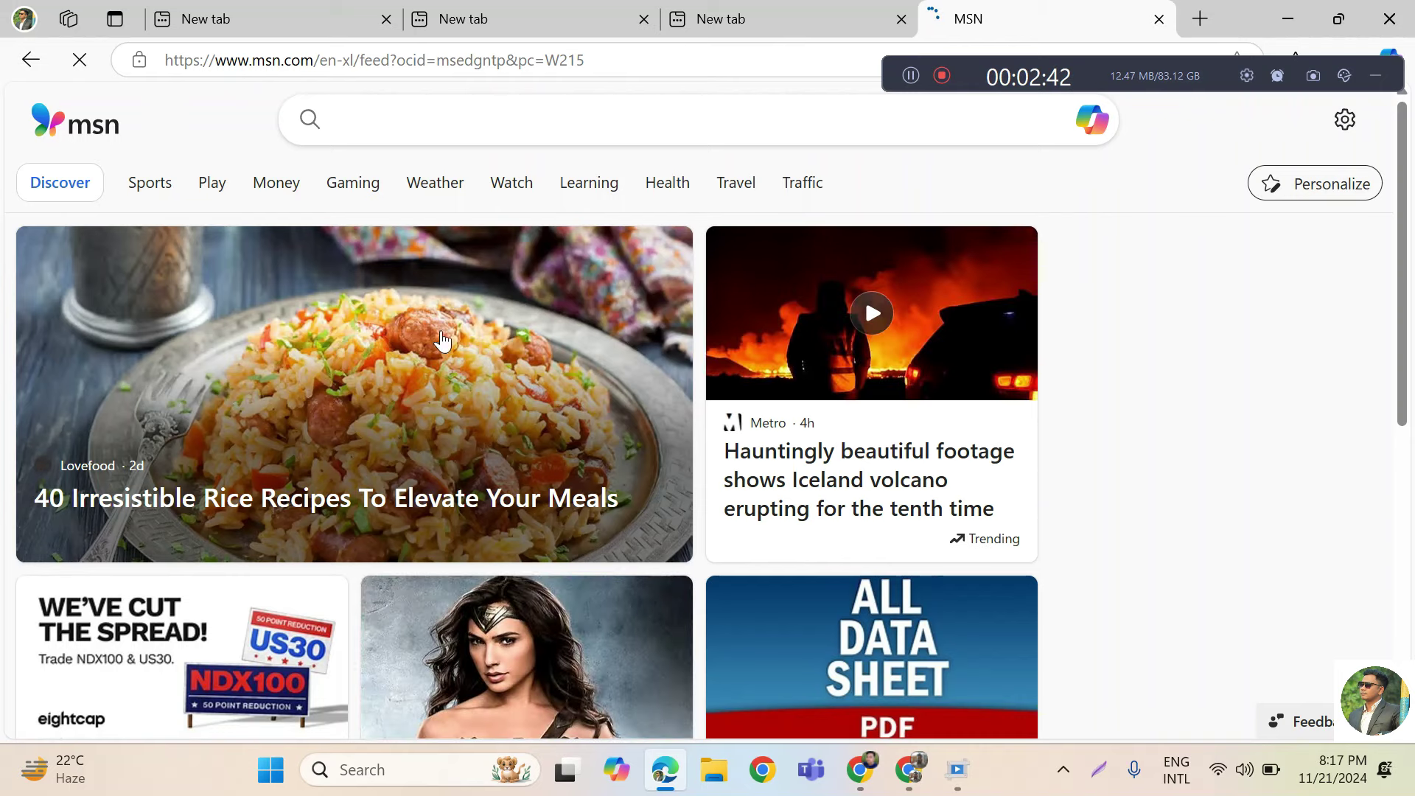
{"action": "scroll", "coordinate": [921, 383], "scroll_direction": "down", "scroll_amount": 7}
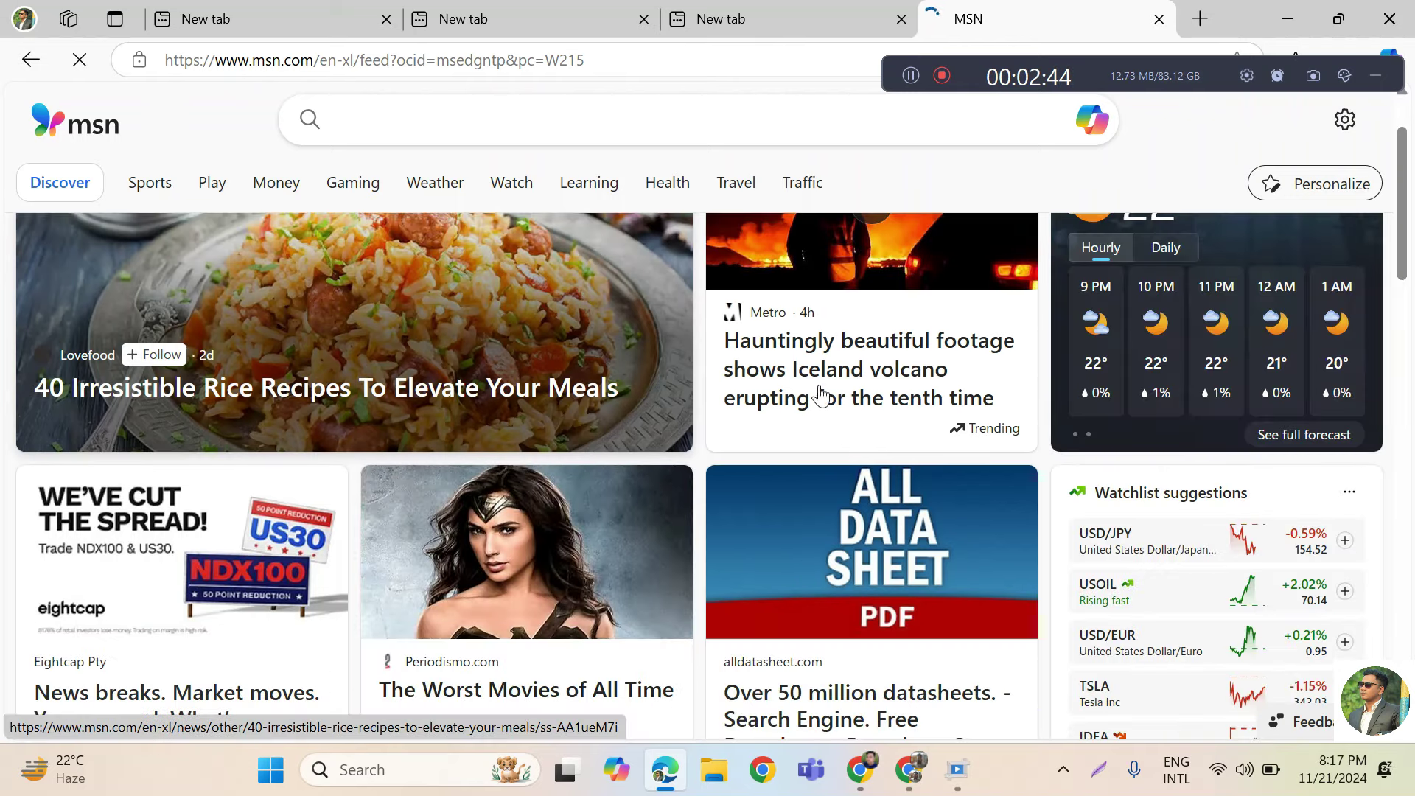
{"action": "scroll", "coordinate": [437, 438], "scroll_direction": "up", "scroll_amount": 5}
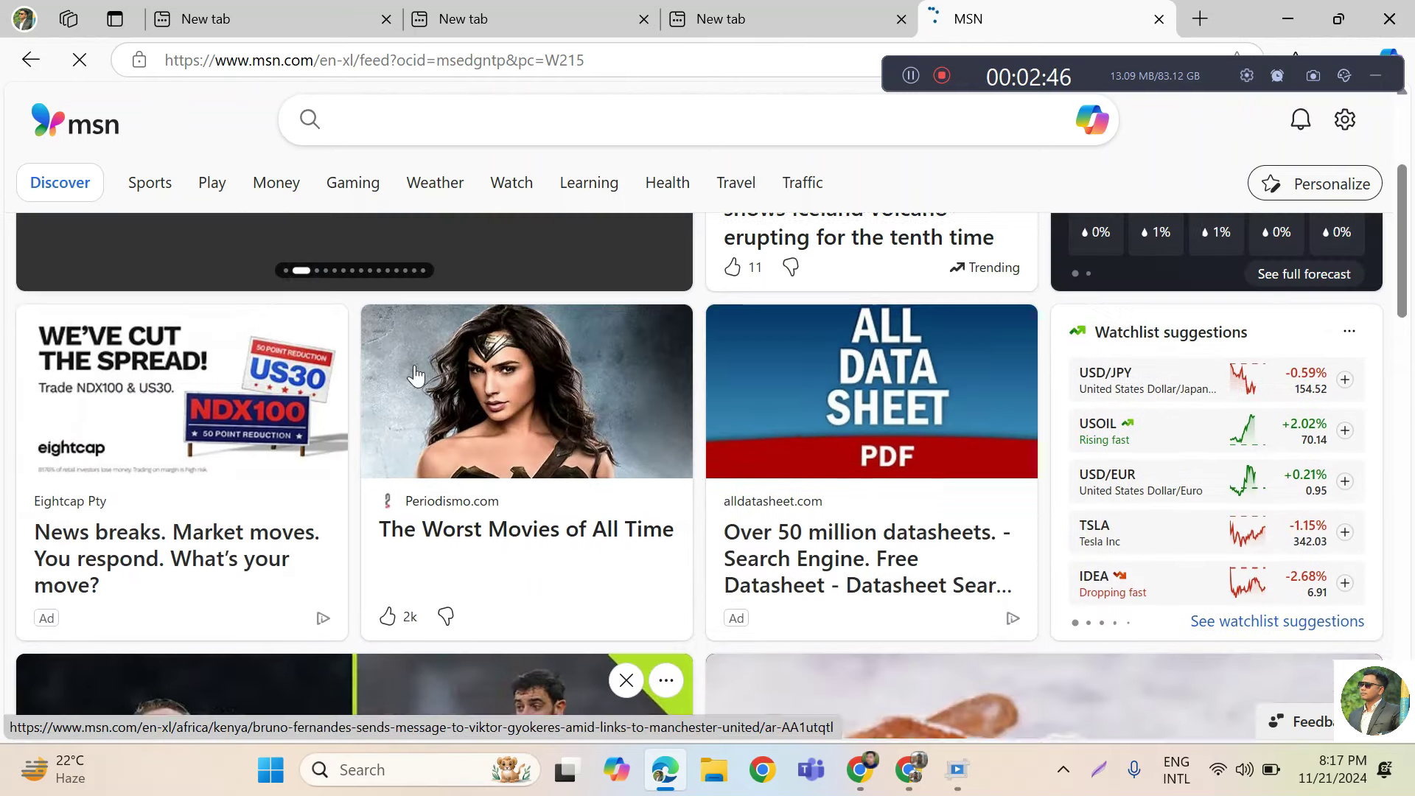
{"action": "left_click", "coordinate": [281, 63]}
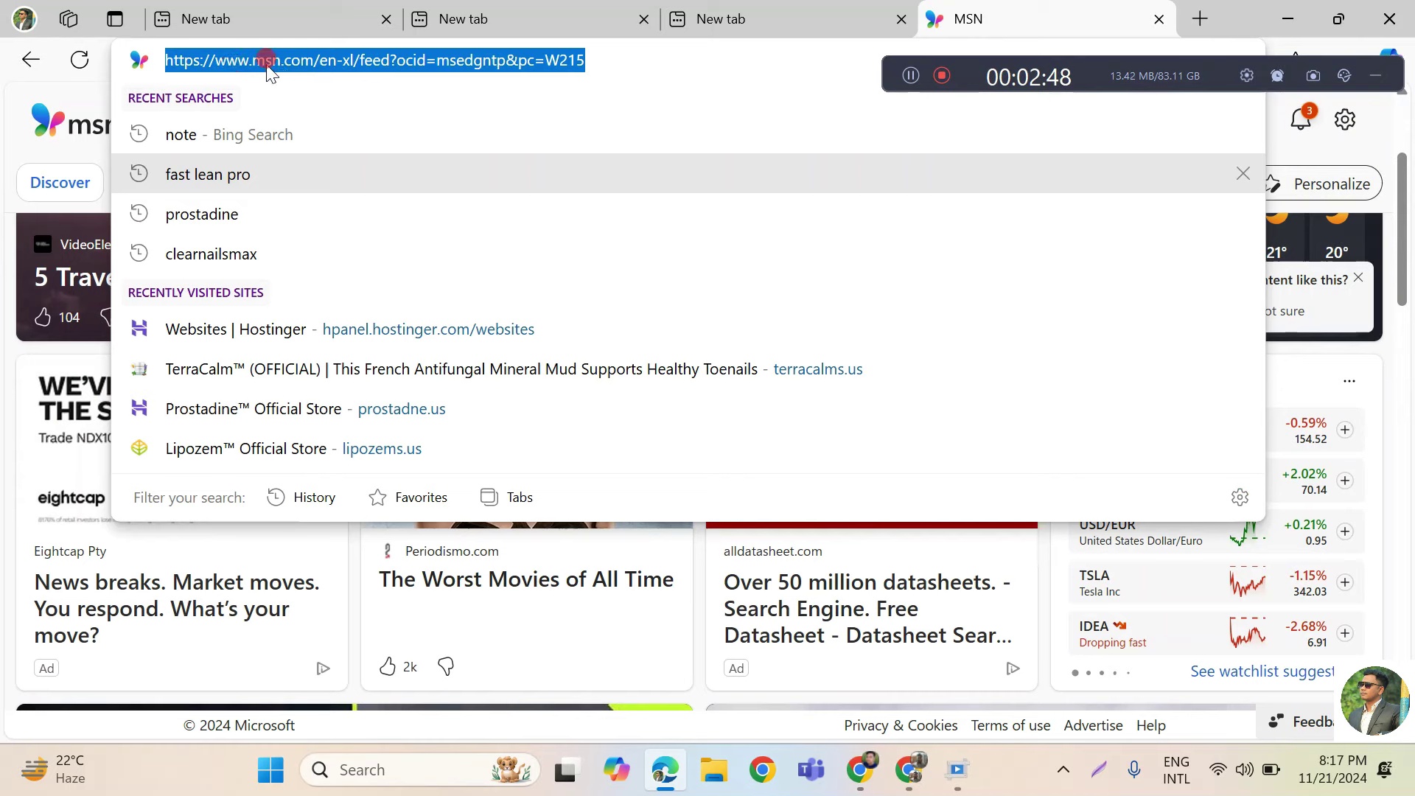
{"action": "key", "text": "Escape"}
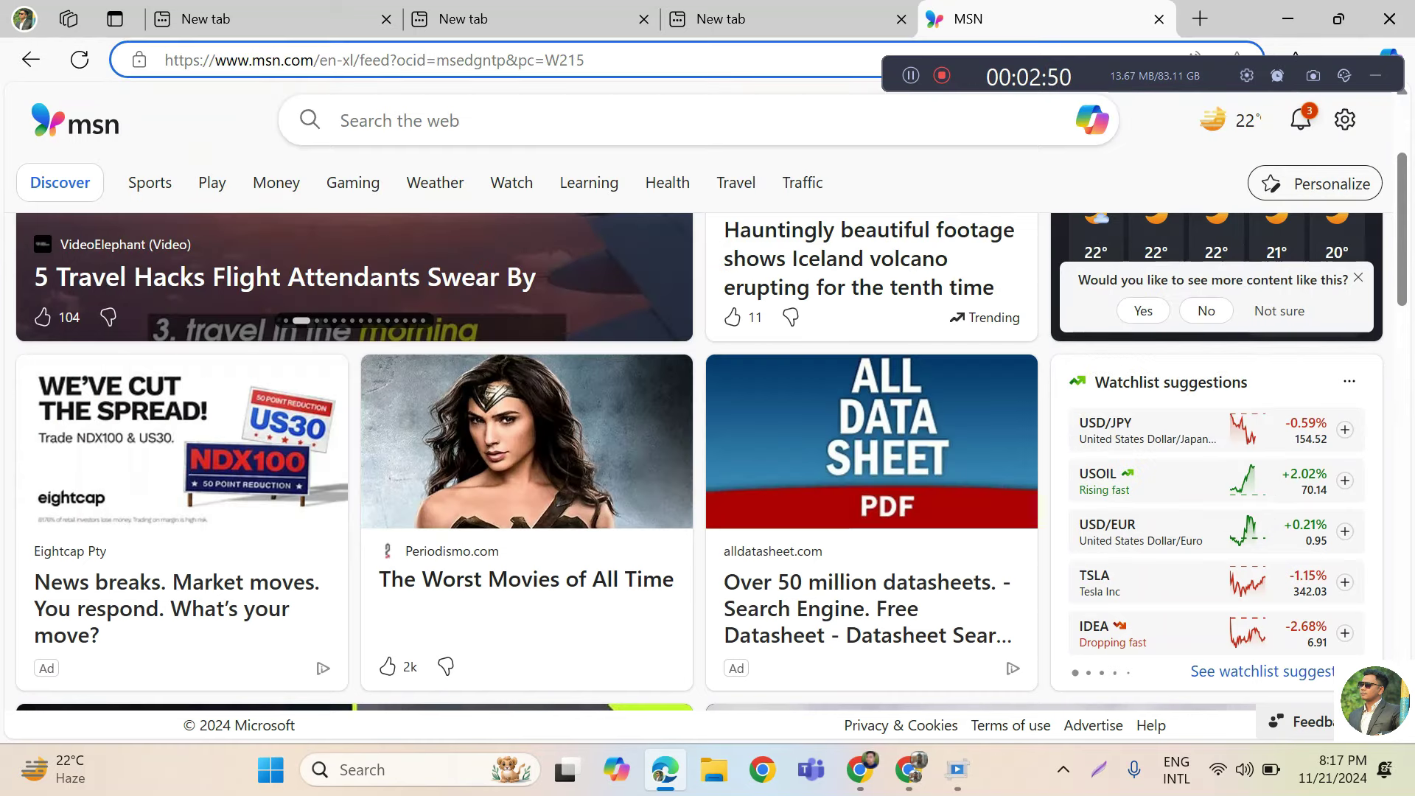
{"action": "left_click_drag", "start_coordinate": [314, 61], "coordinate": [216, 66]}
{"action": "left_click", "coordinate": [216, 68]}
{"action": "scroll", "coordinate": [658, 399], "scroll_direction": "up", "scroll_amount": 3}
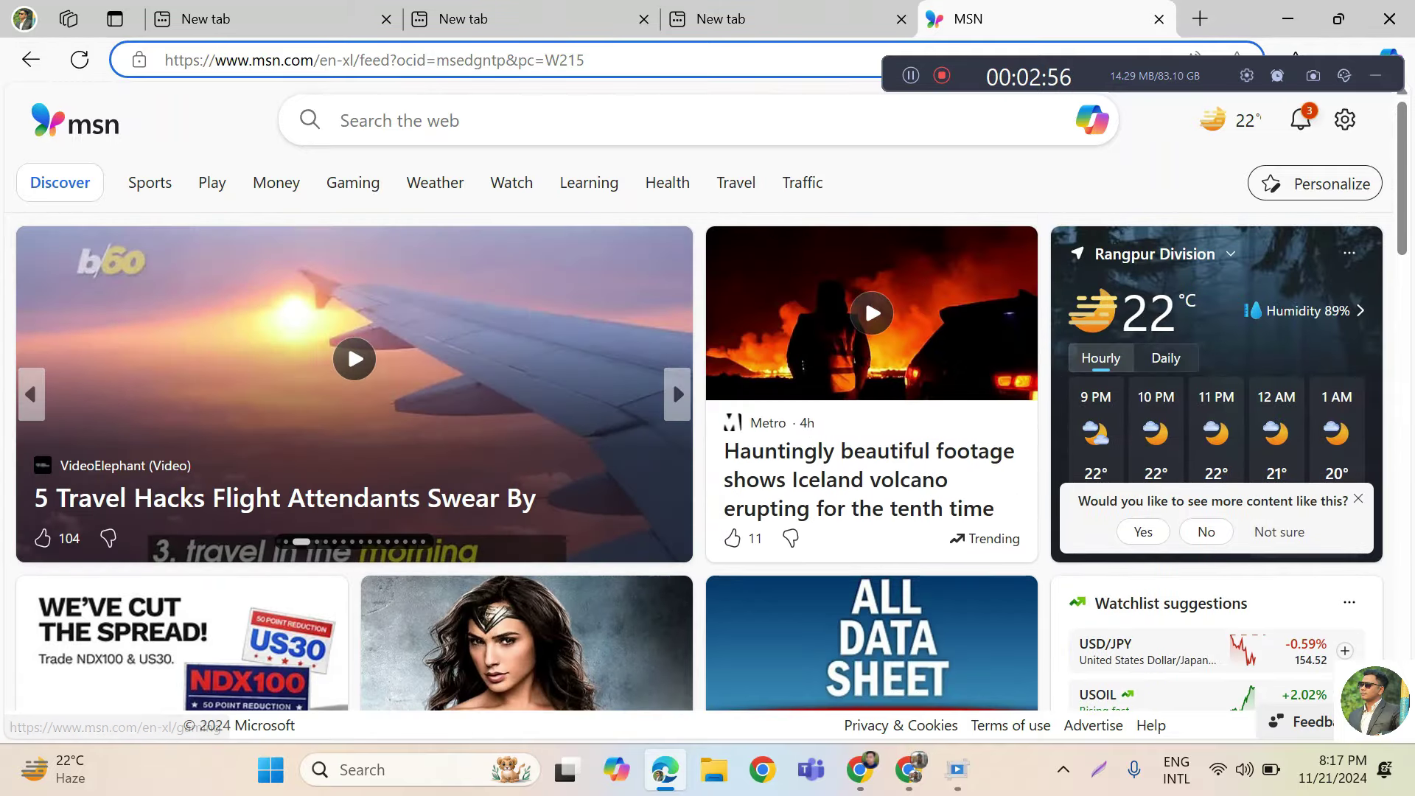
{"action": "left_click_drag", "start_coordinate": [248, 61], "coordinate": [314, 61]}
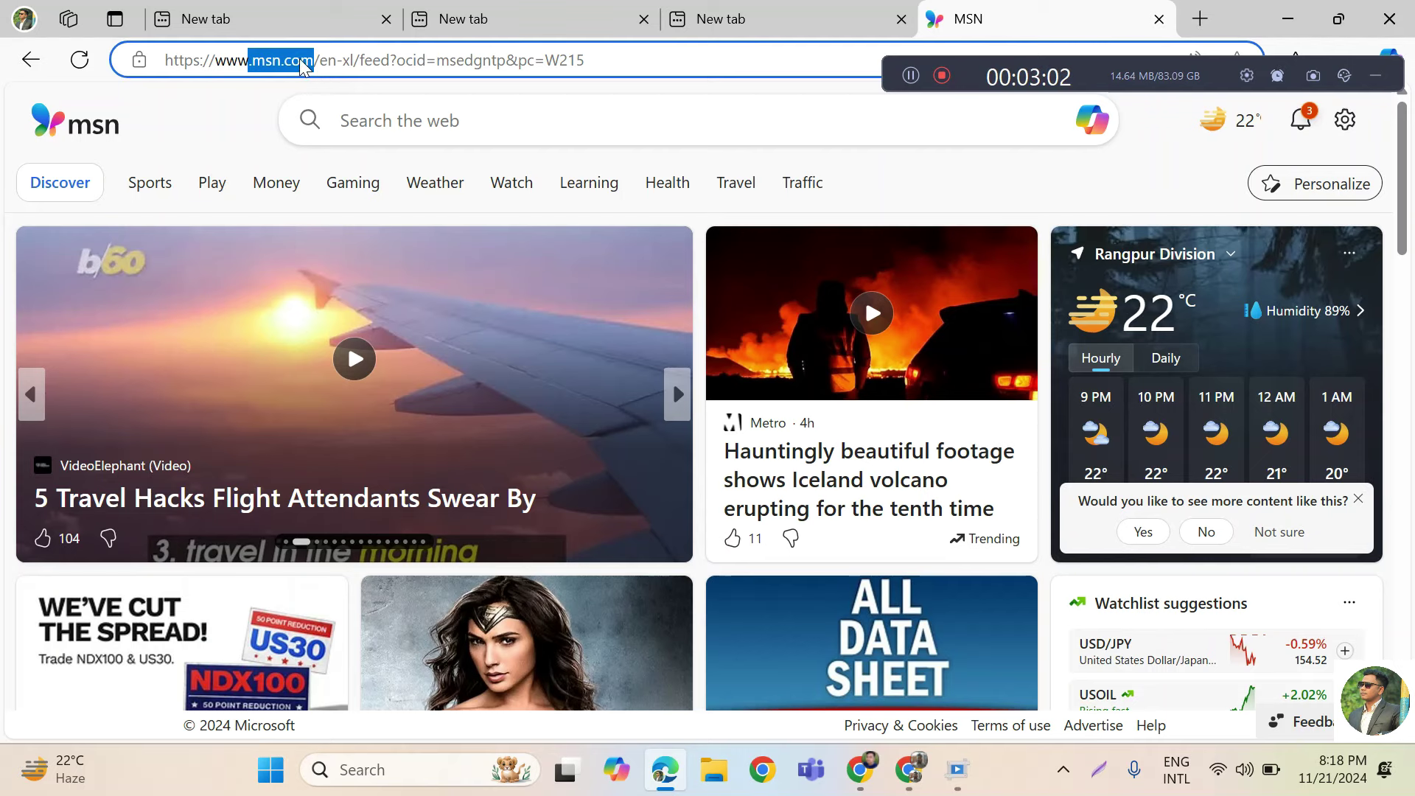
{"action": "left_click", "coordinate": [300, 59]}
Step: Close the three spare blank tabs and open one fresh new tab
{"action": "left_click", "coordinate": [554, 21]}
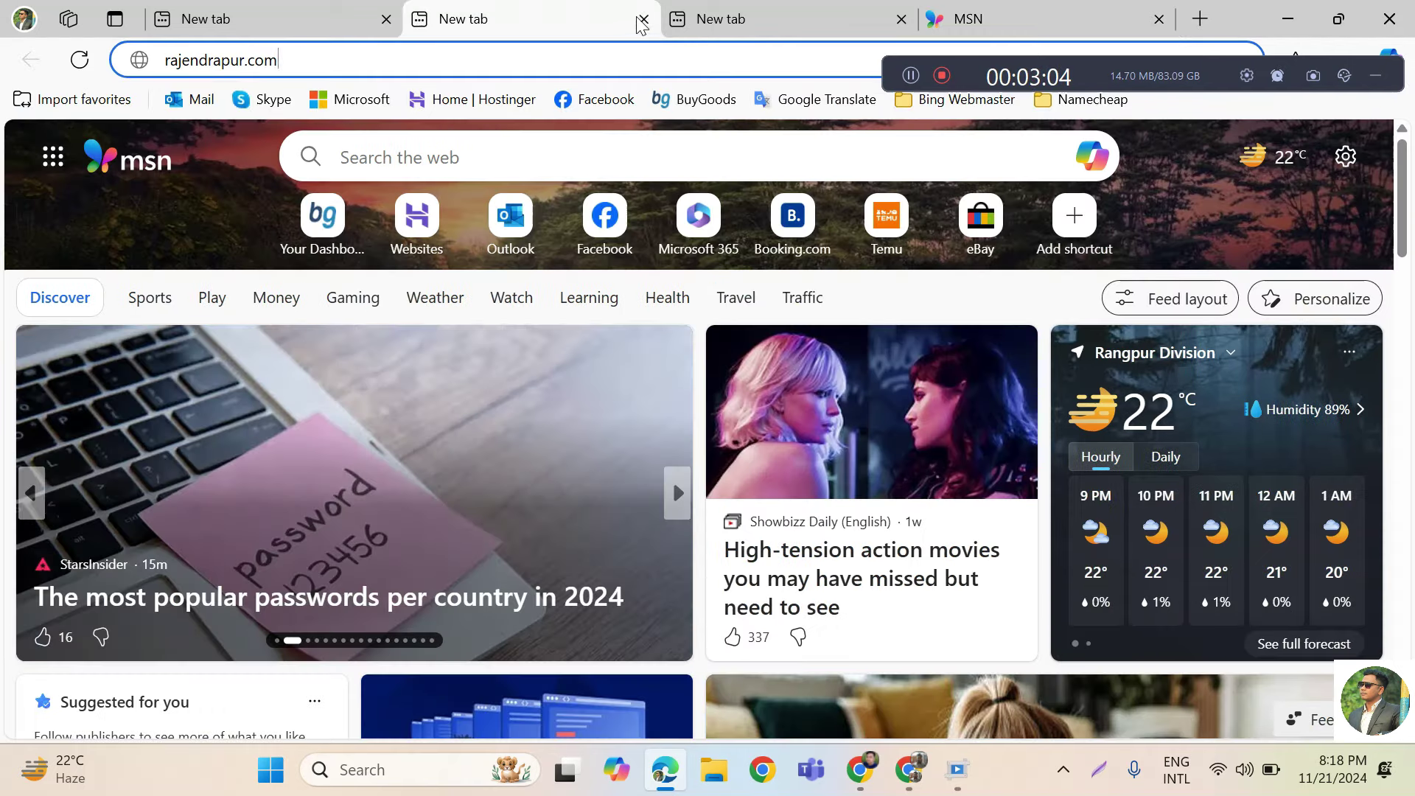
{"action": "left_click", "coordinate": [643, 19]}
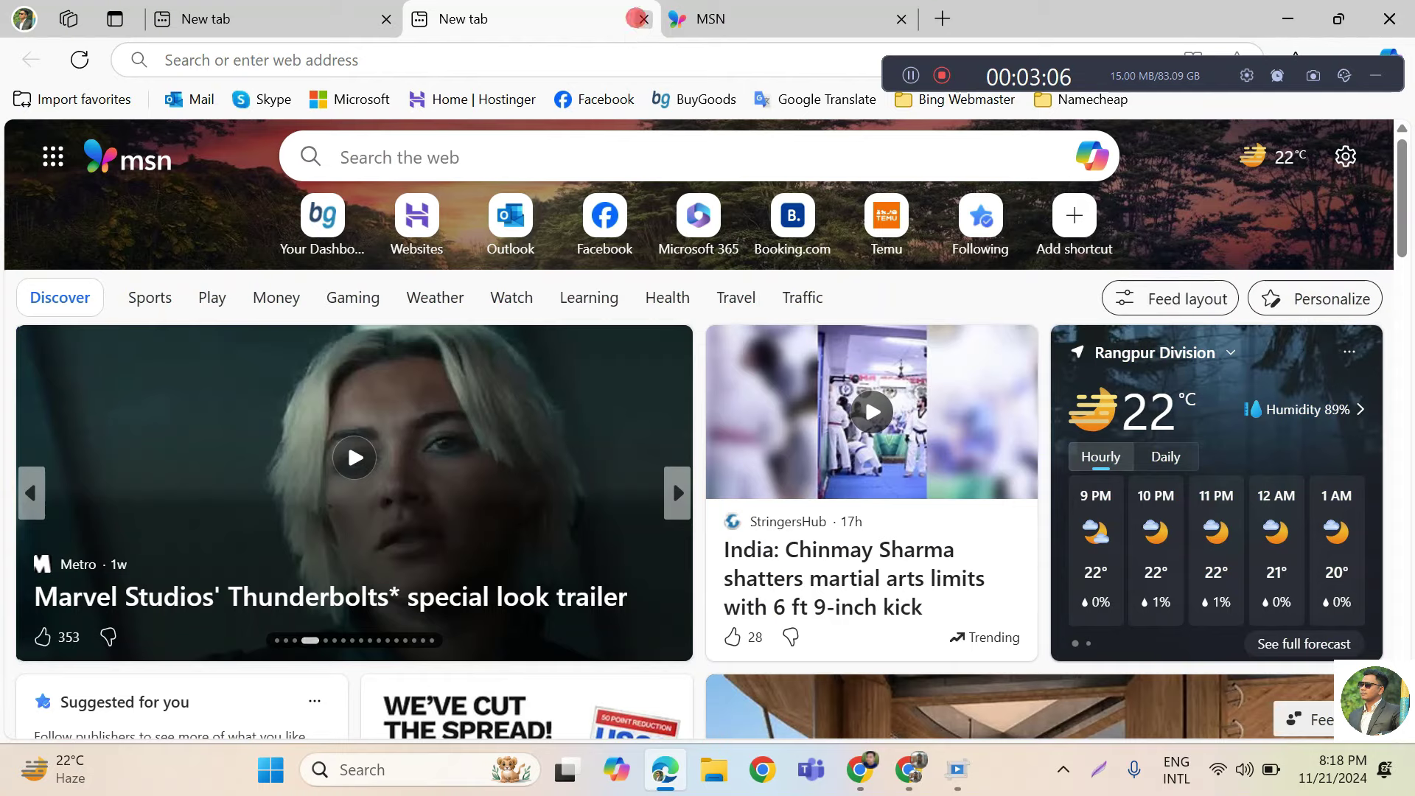
{"action": "left_click", "coordinate": [644, 19]}
{"action": "left_click", "coordinate": [295, 28]}
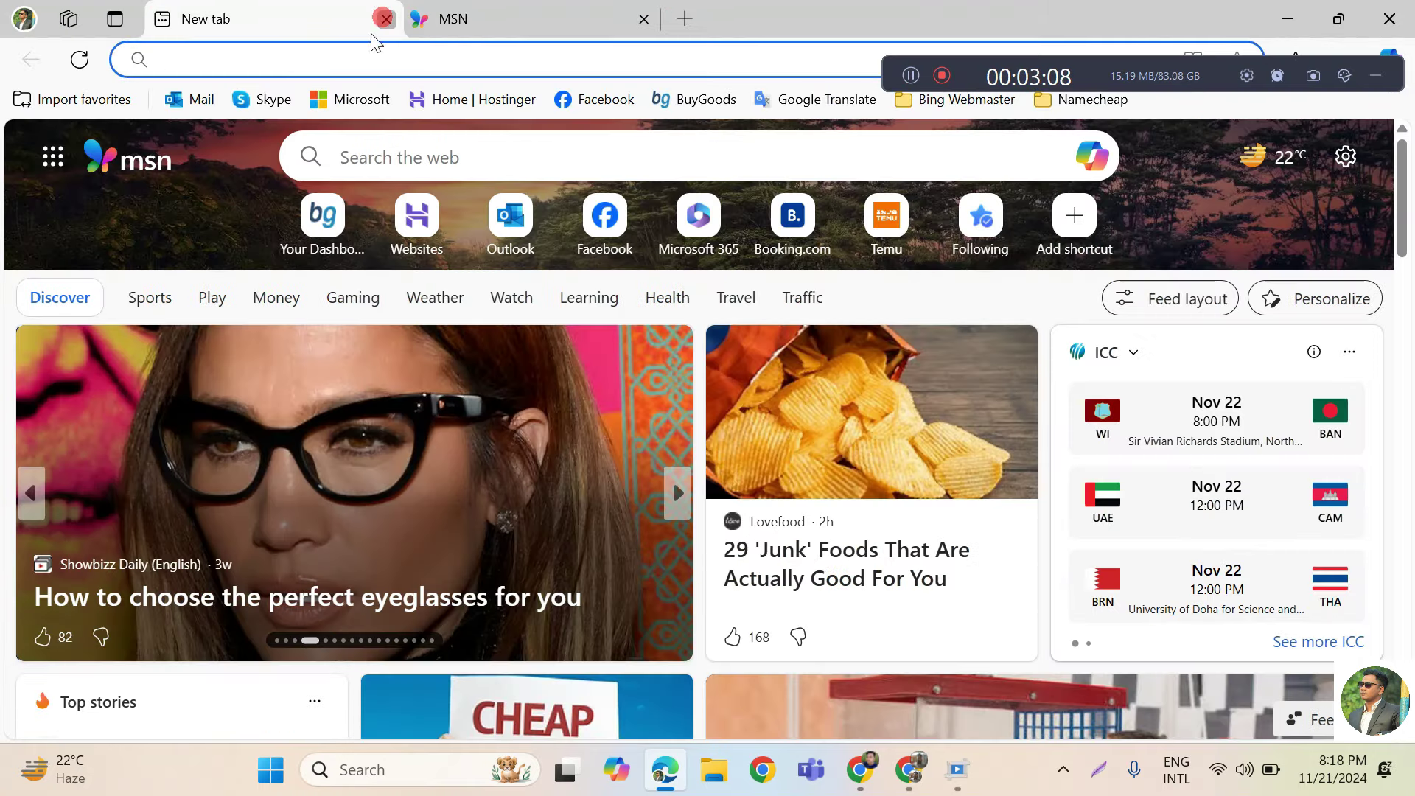
{"action": "left_click", "coordinate": [385, 19]}
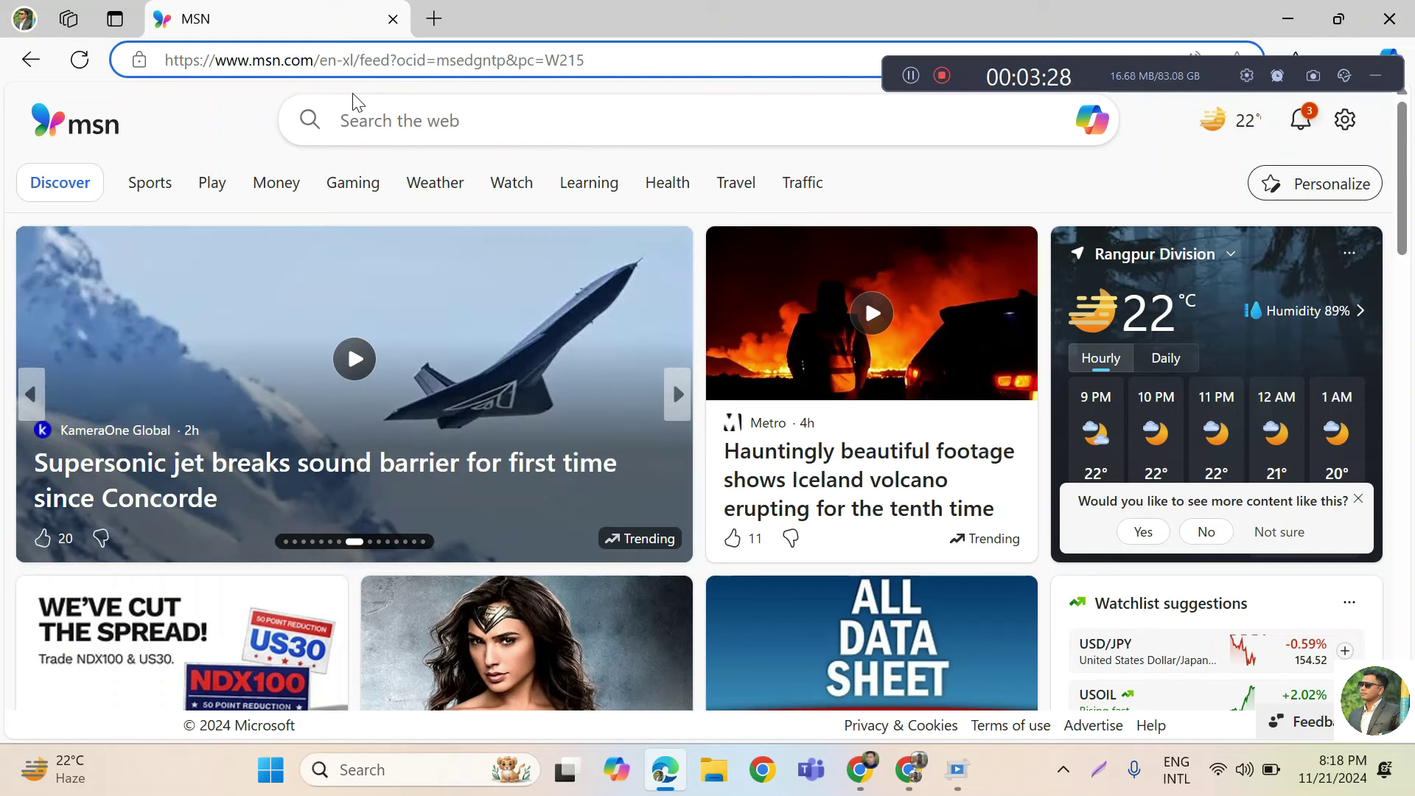
{"action": "left_click", "coordinate": [435, 20]}
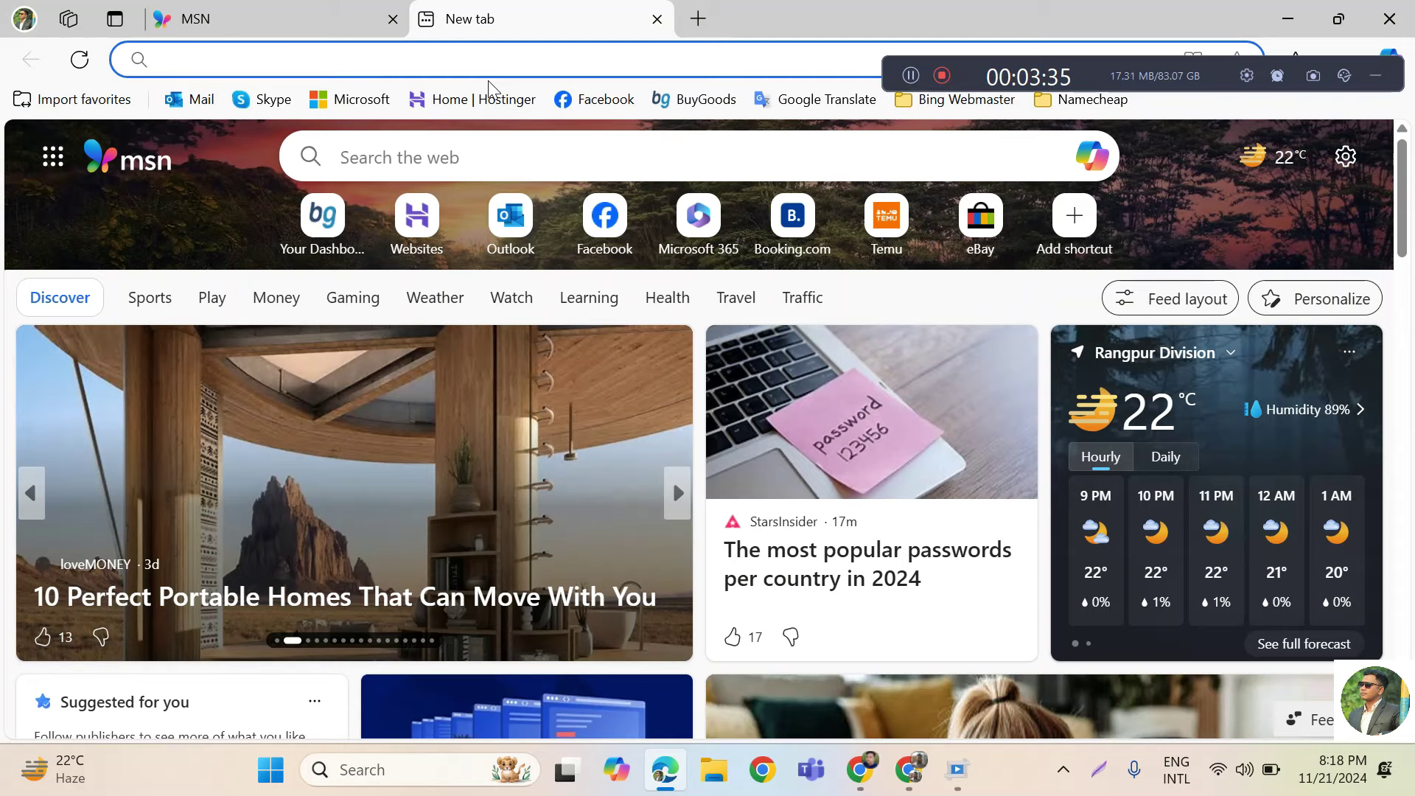
Step: Open Google Translate from its bookmark, add a blank tab, and set the source to Detect language
{"action": "left_click", "coordinate": [820, 101]}
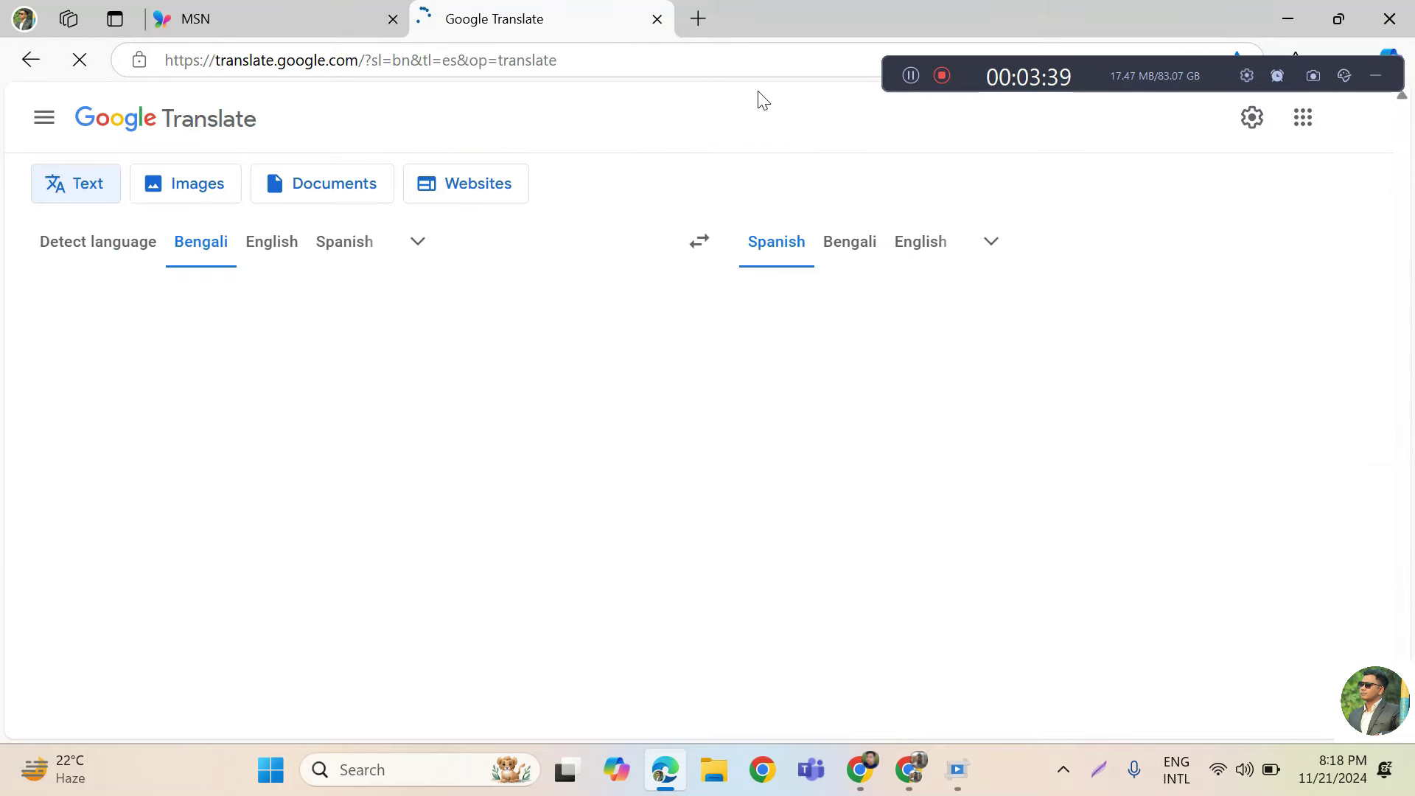
{"action": "left_click", "coordinate": [691, 24]}
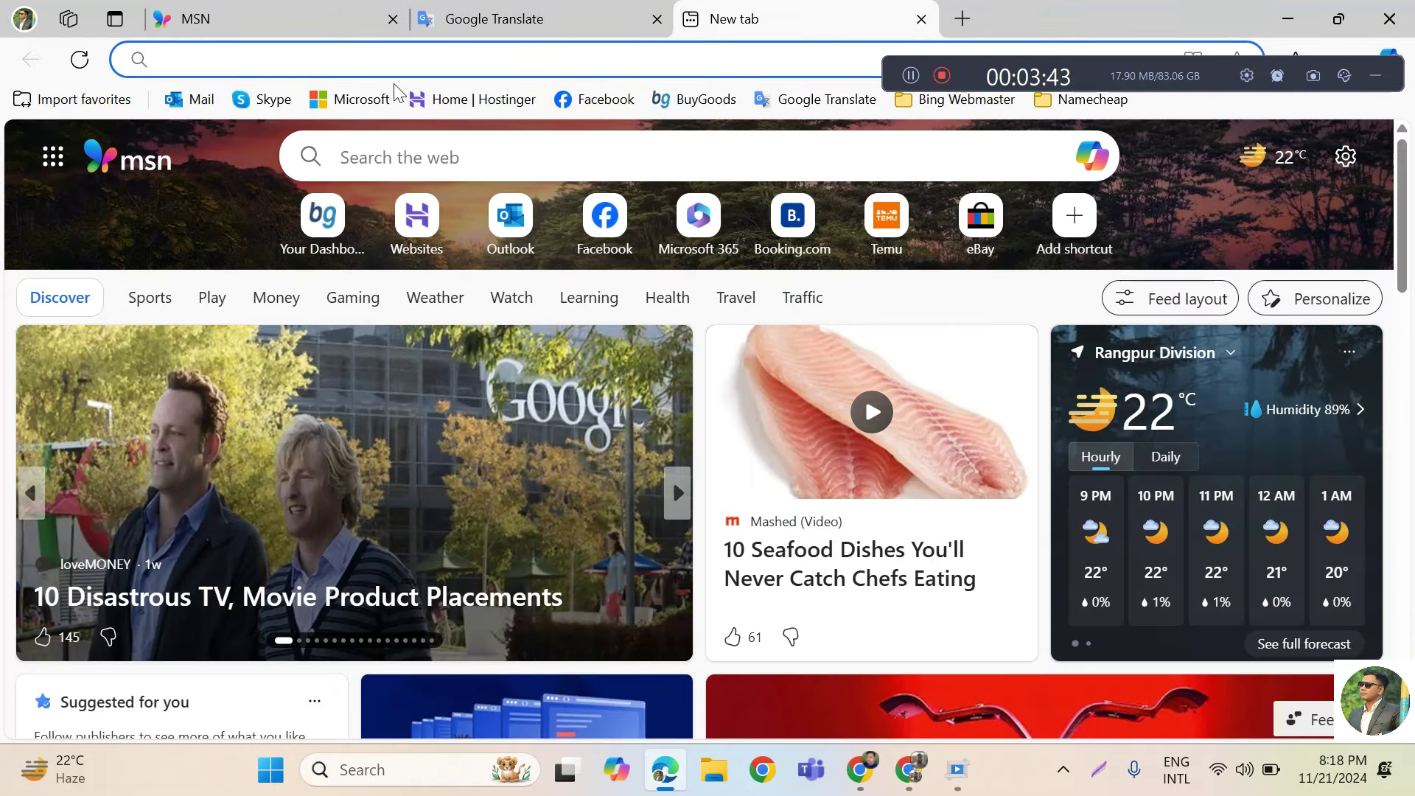
{"action": "left_click", "coordinate": [489, 7]}
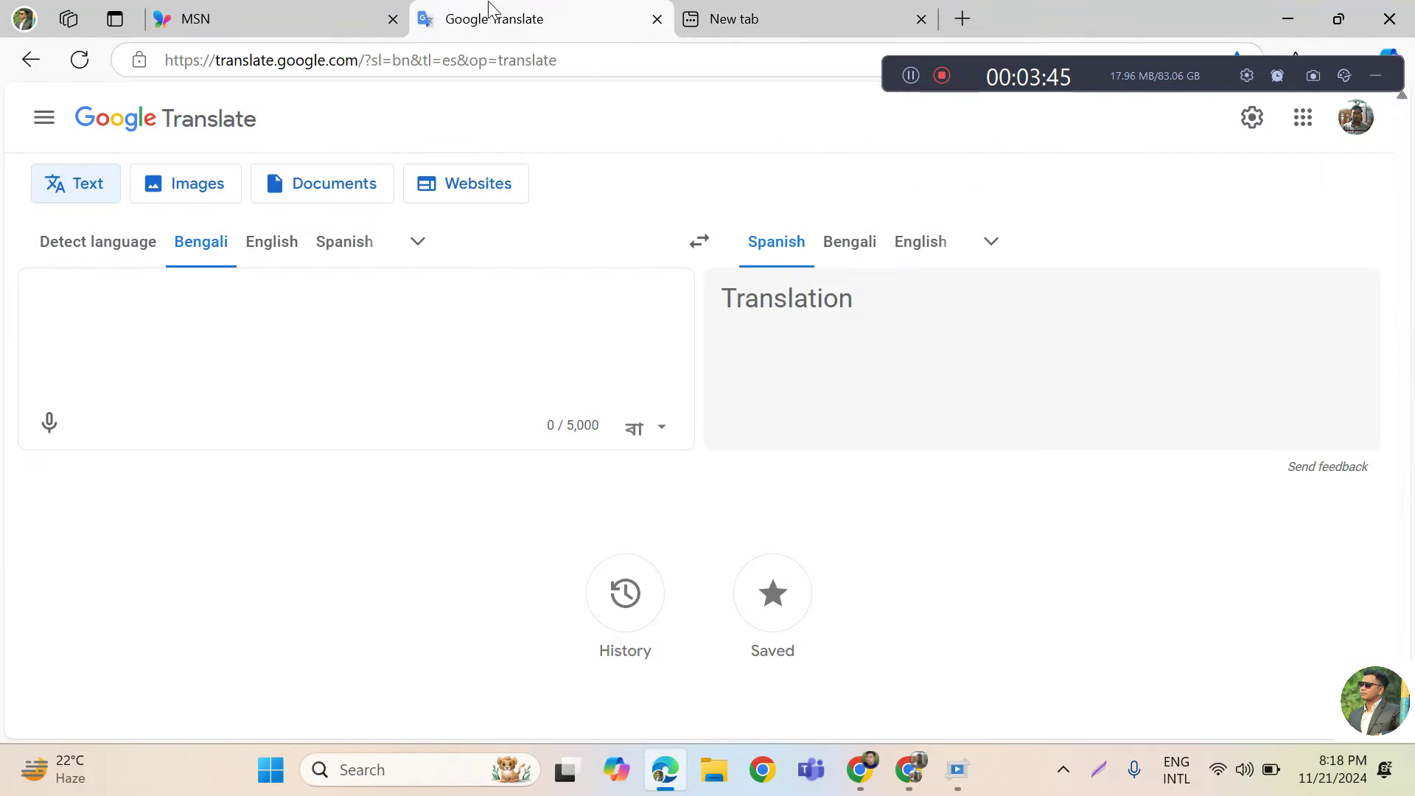
{"action": "left_click", "coordinate": [81, 247]}
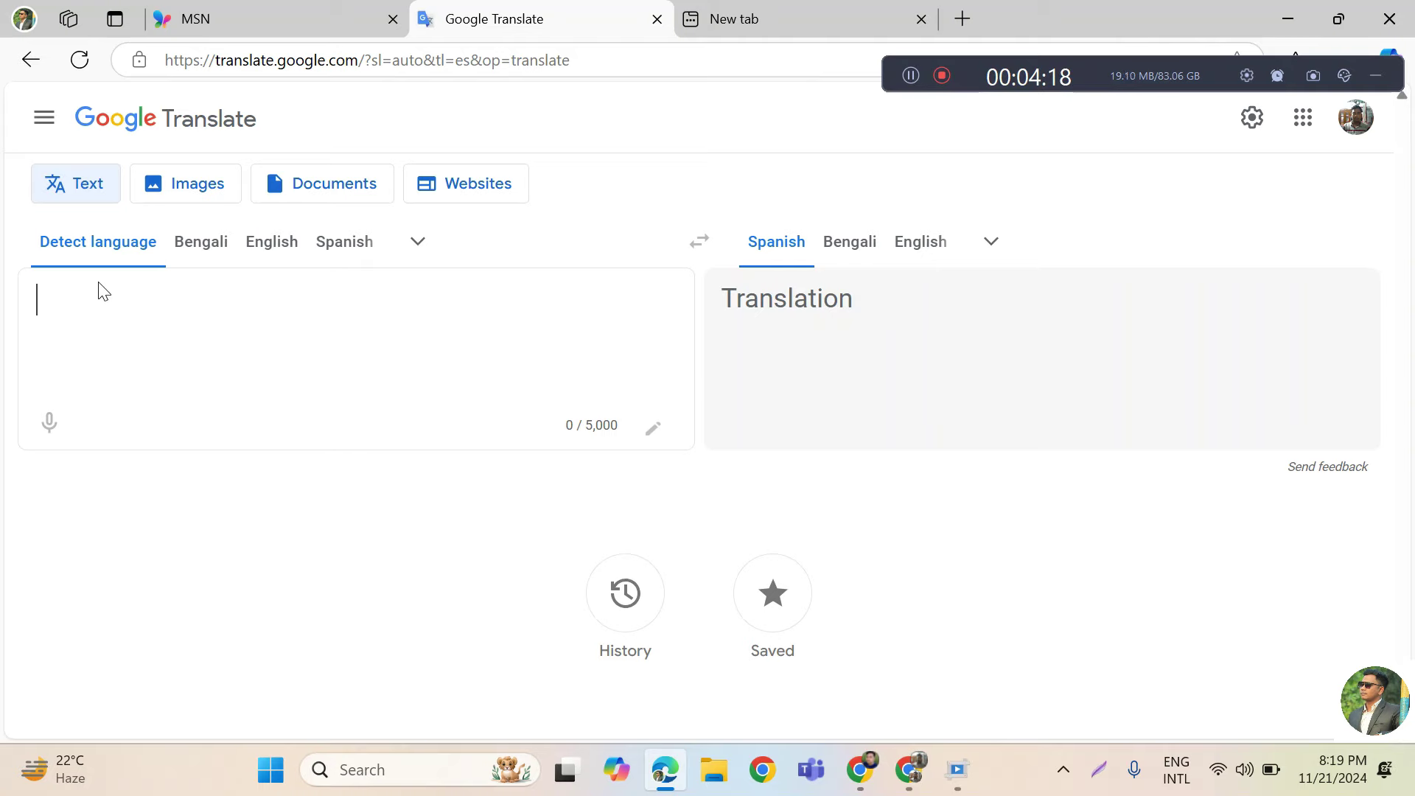
Step: Search 'name' to open the Namecheap site from Bing results, then start another blank tab
{"action": "left_click", "coordinate": [788, 18]}
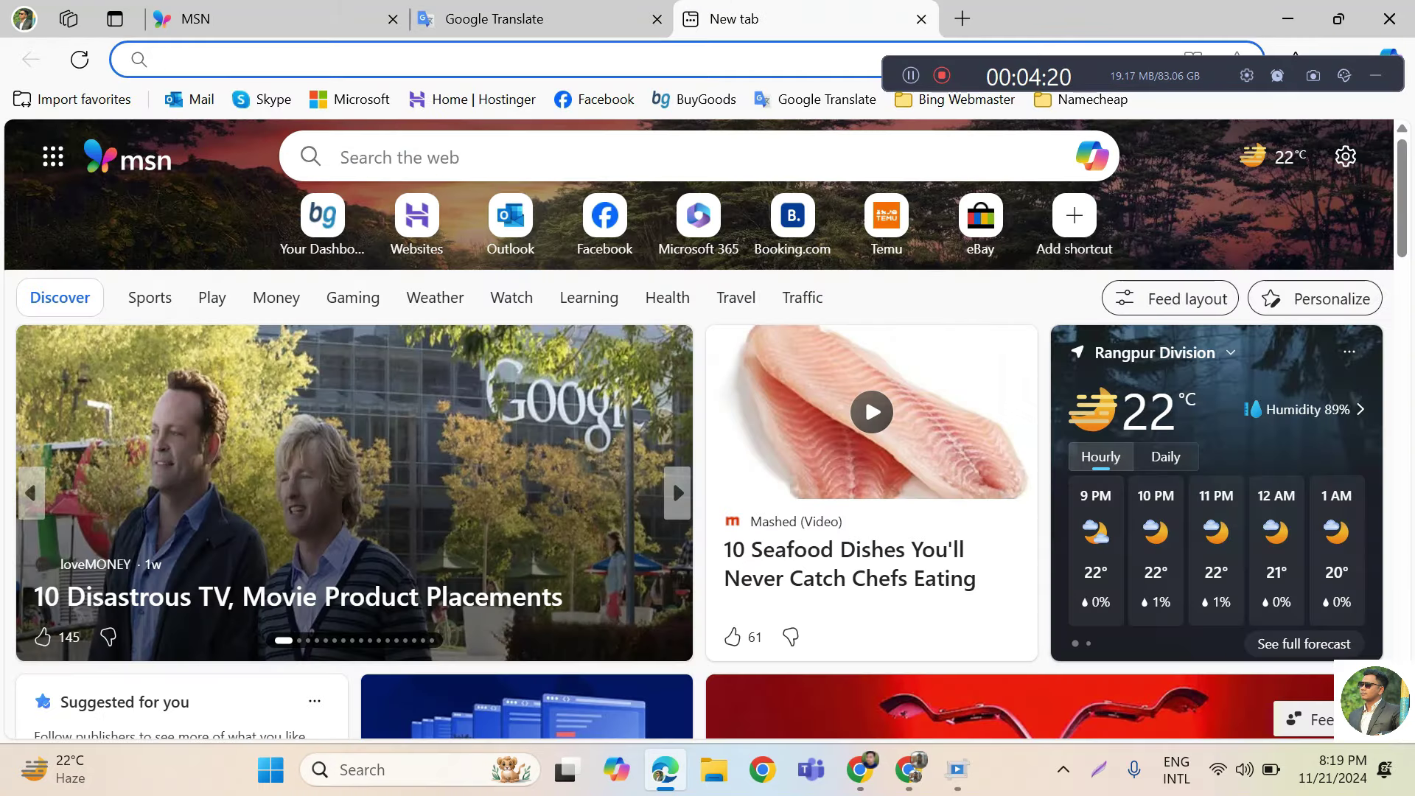
{"action": "type", "text": "namecheap"}
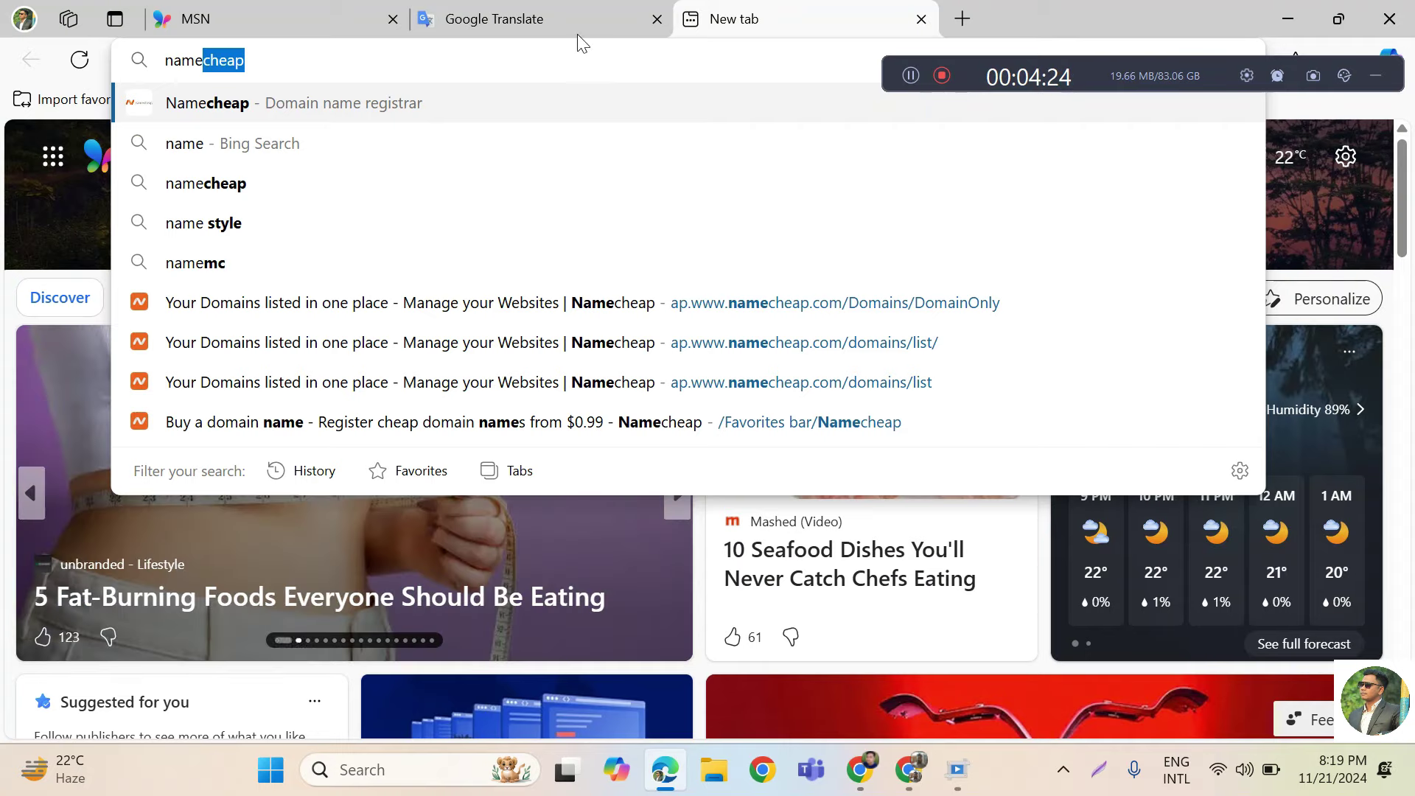
{"action": "left_click", "coordinate": [223, 102]}
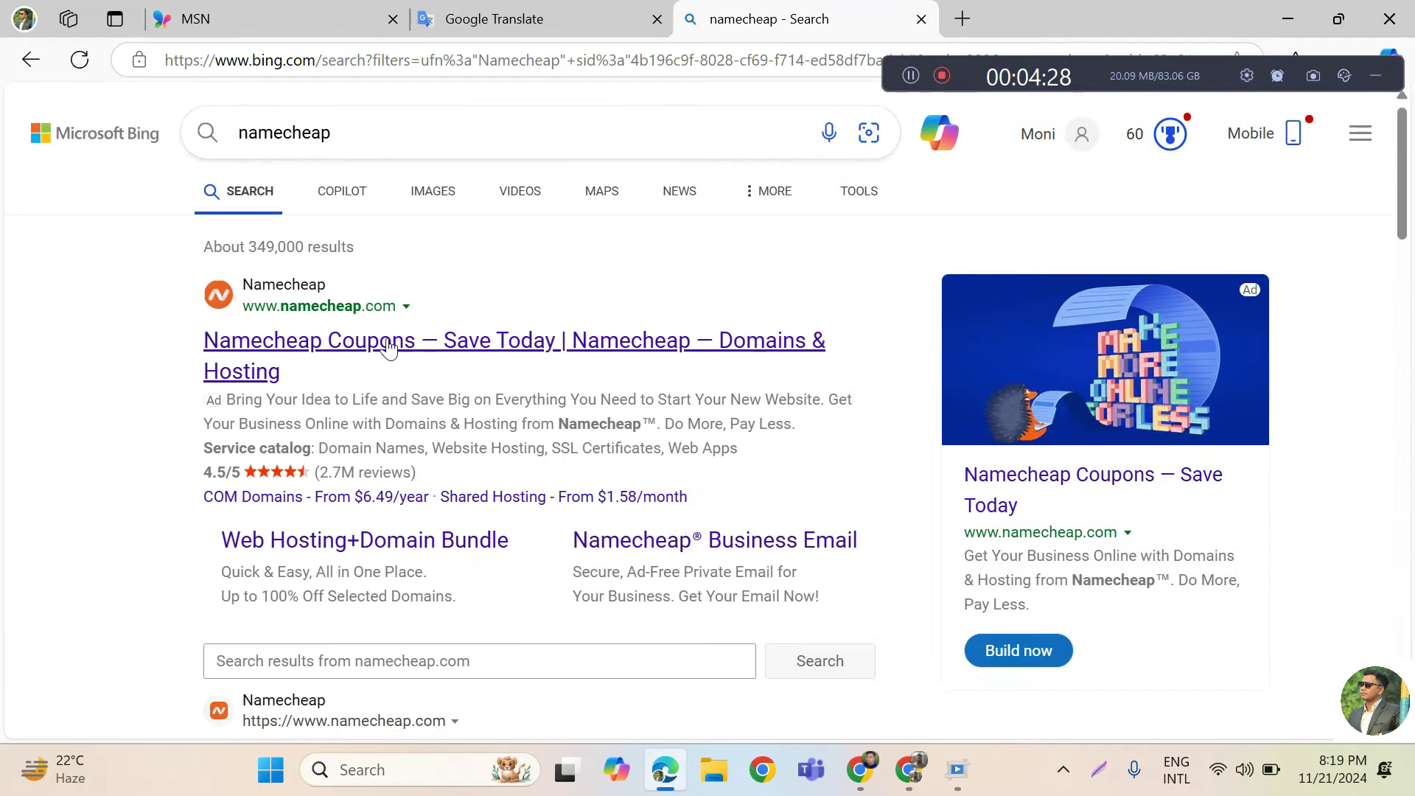
{"action": "left_click", "coordinate": [348, 341]}
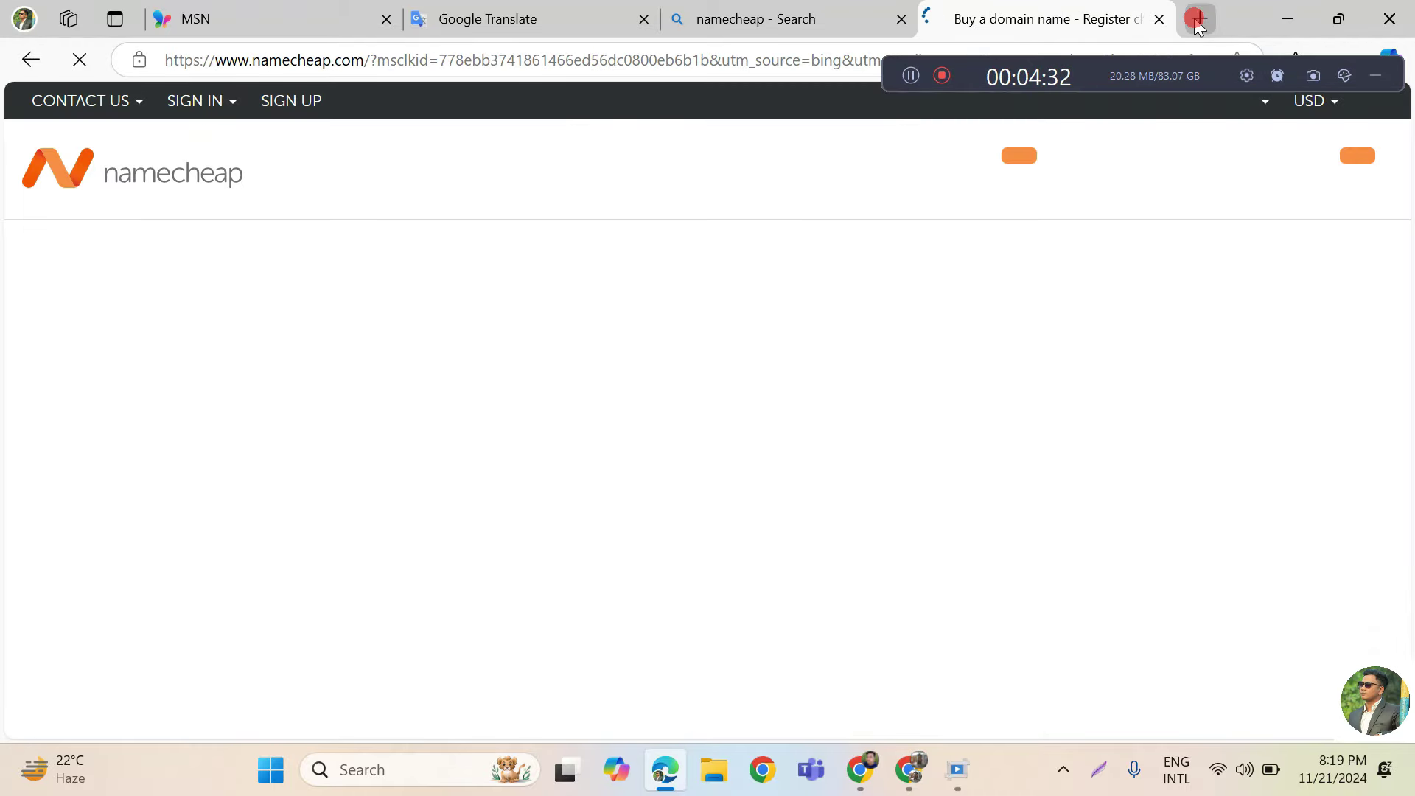
{"action": "key", "text": "ctrl+t"}
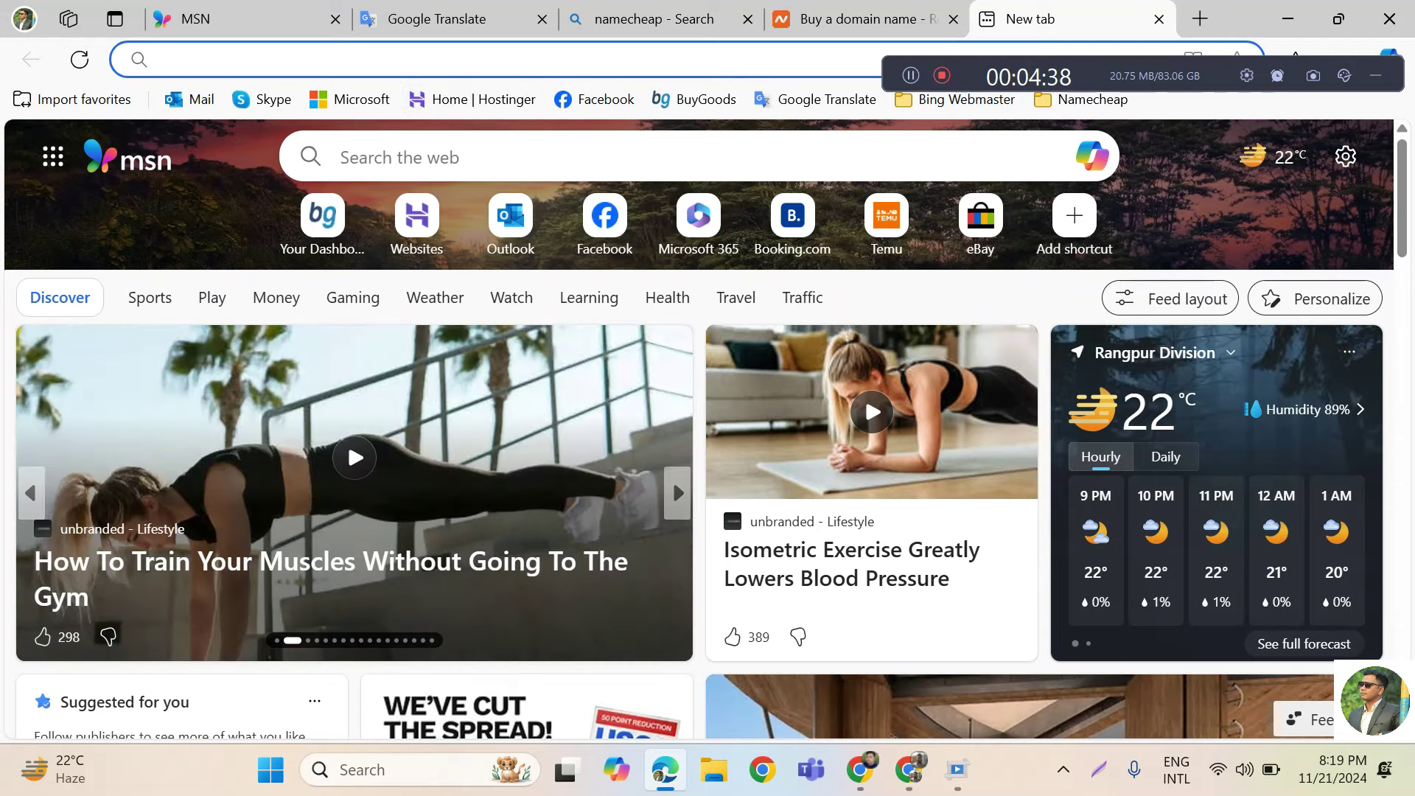
Step: Search for hostinger and open the official Hostinger website from the results
{"action": "type", "text": "hostinger"}
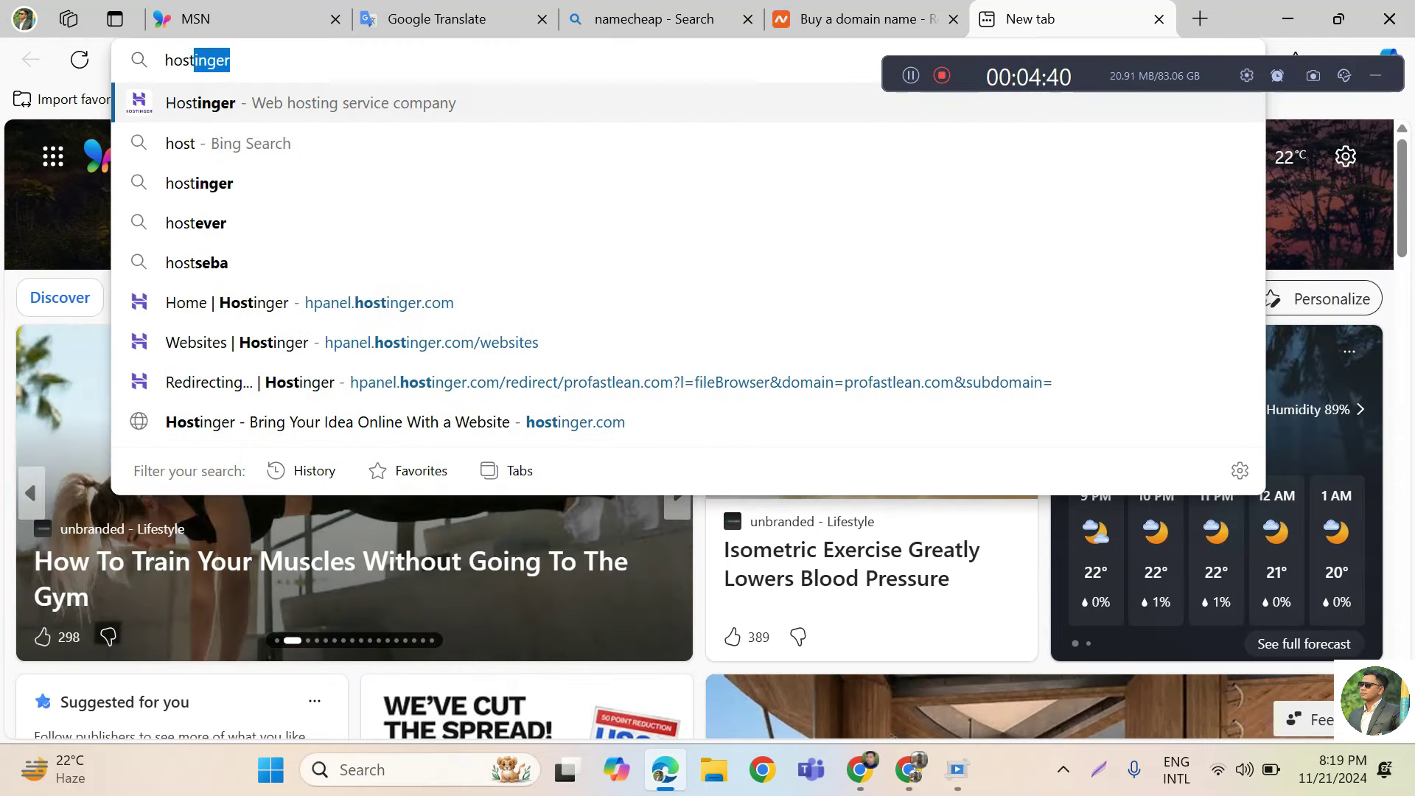
{"action": "key", "text": "Return"}
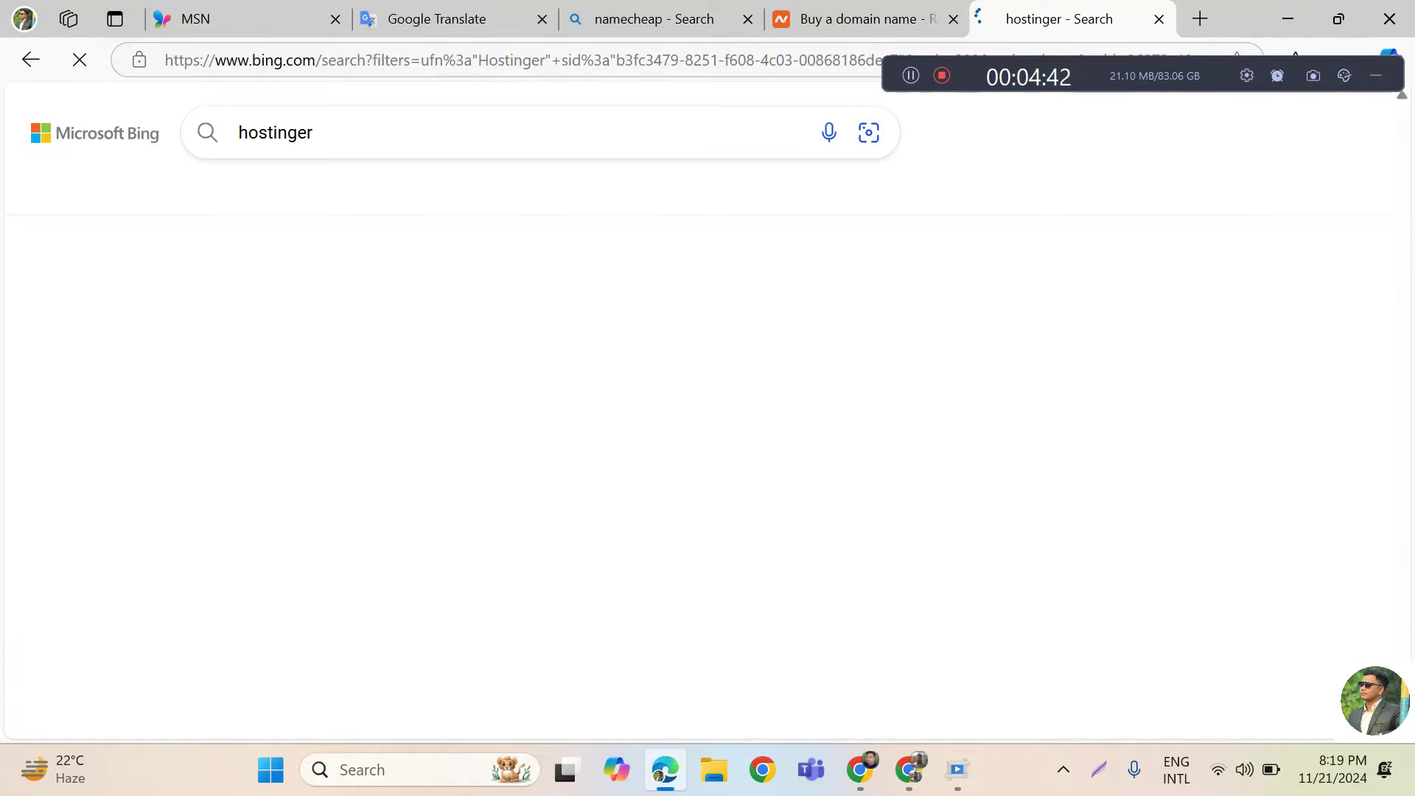
{"action": "left_click", "coordinate": [840, 22]}
{"action": "scroll", "coordinate": [540, 409], "scroll_direction": "down", "scroll_amount": 3}
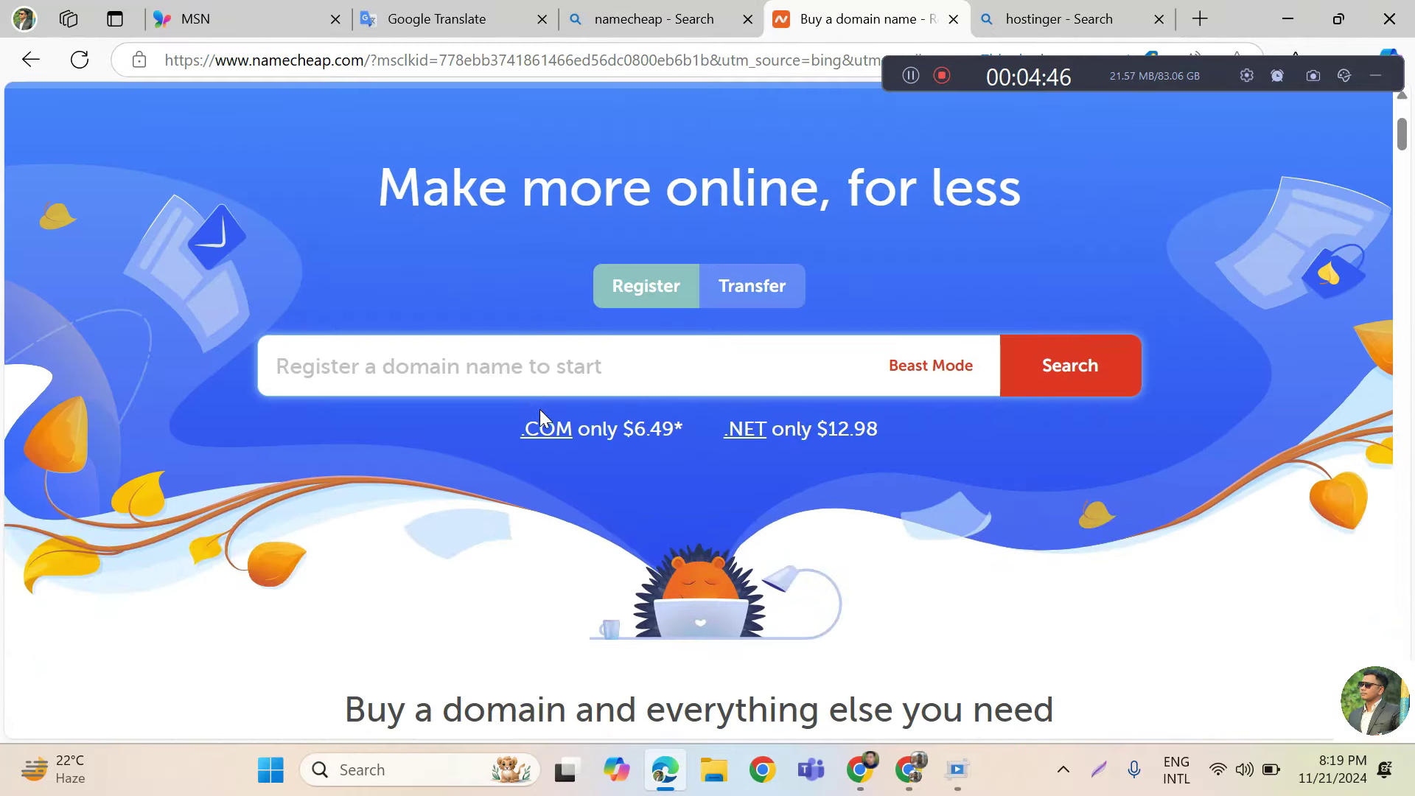
{"action": "scroll", "coordinate": [540, 409], "scroll_direction": "up", "scroll_amount": 3}
{"action": "left_click", "coordinate": [1054, 22]}
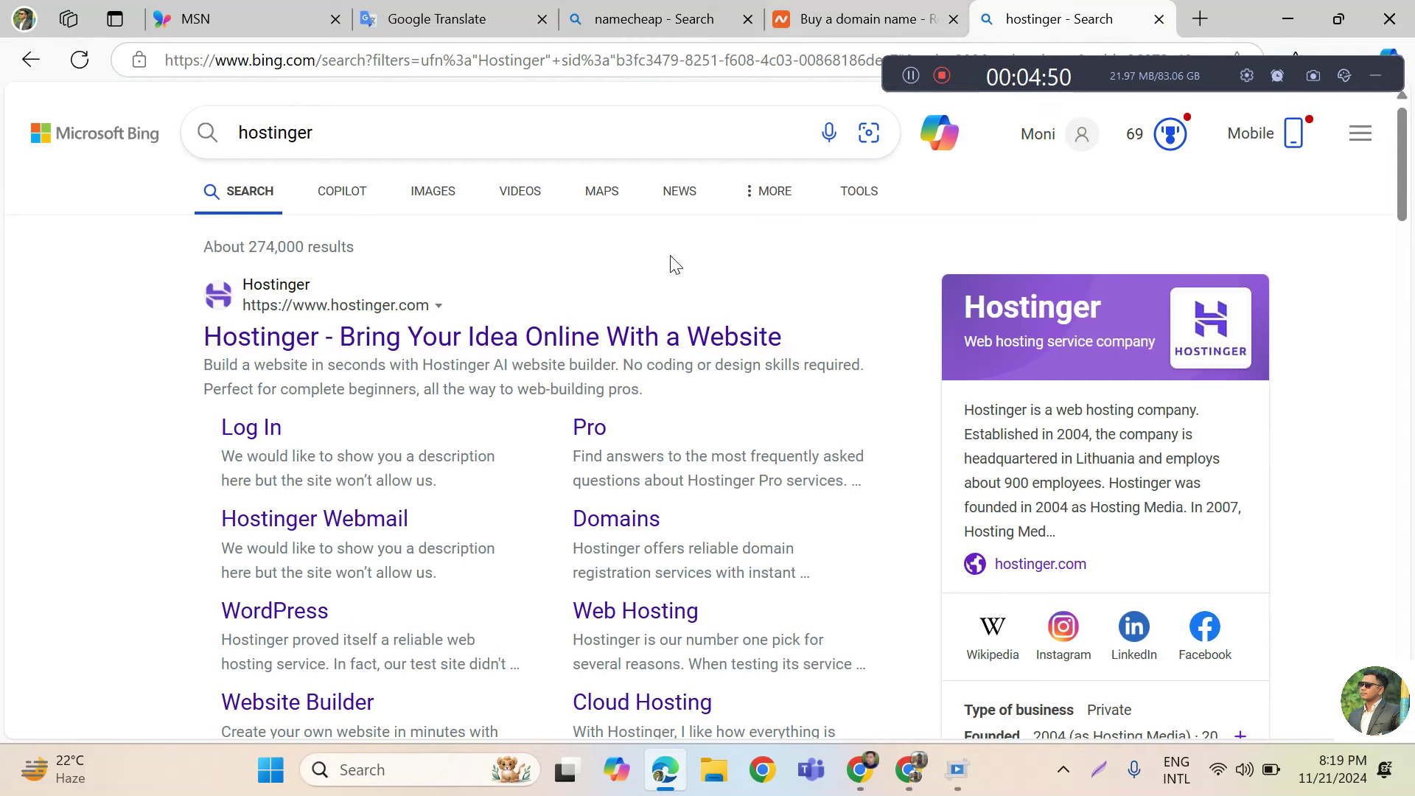
{"action": "left_click", "coordinate": [438, 336]}
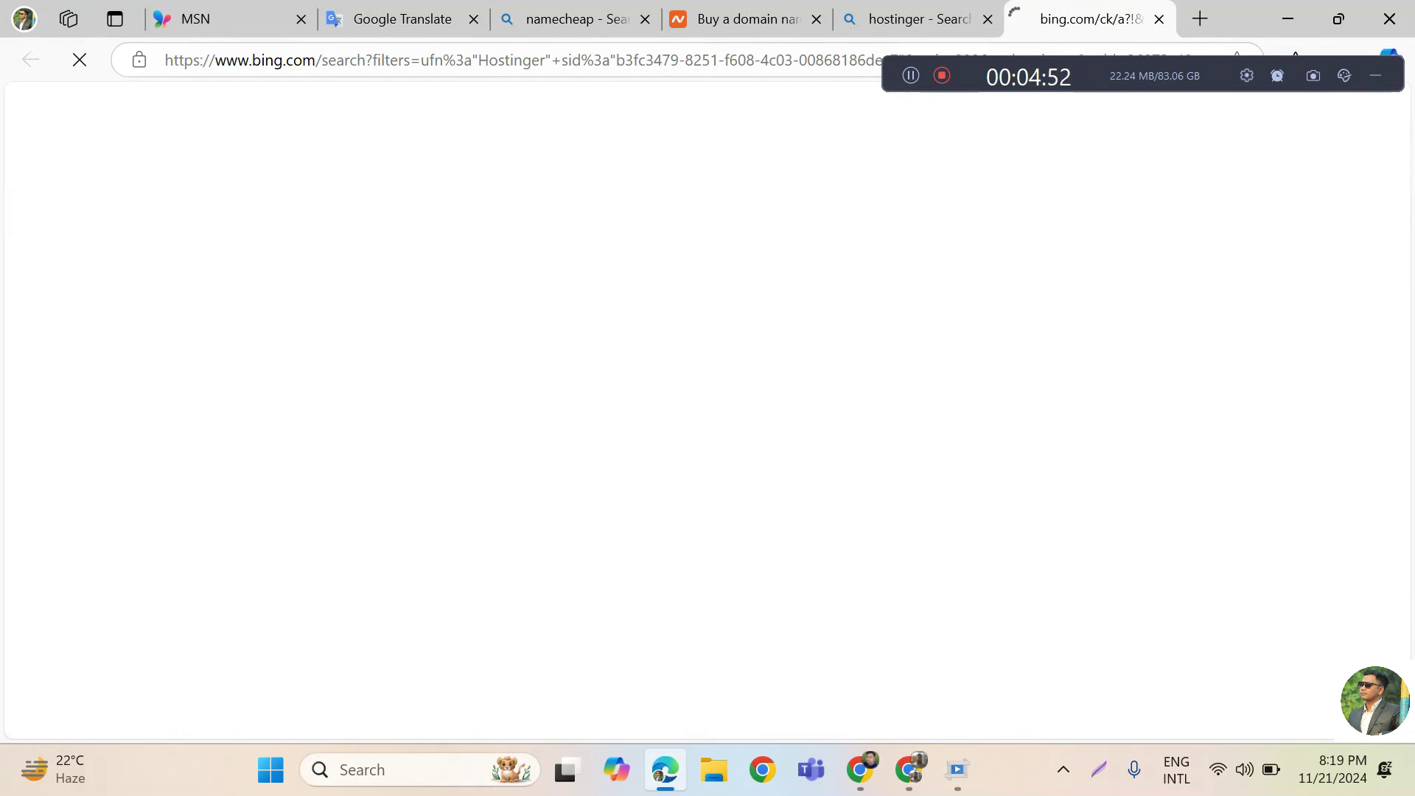
Step: Close the hostinger search results tab and open a new blank tab
{"action": "left_click", "coordinate": [913, 22]}
{"action": "left_click", "coordinate": [987, 20]}
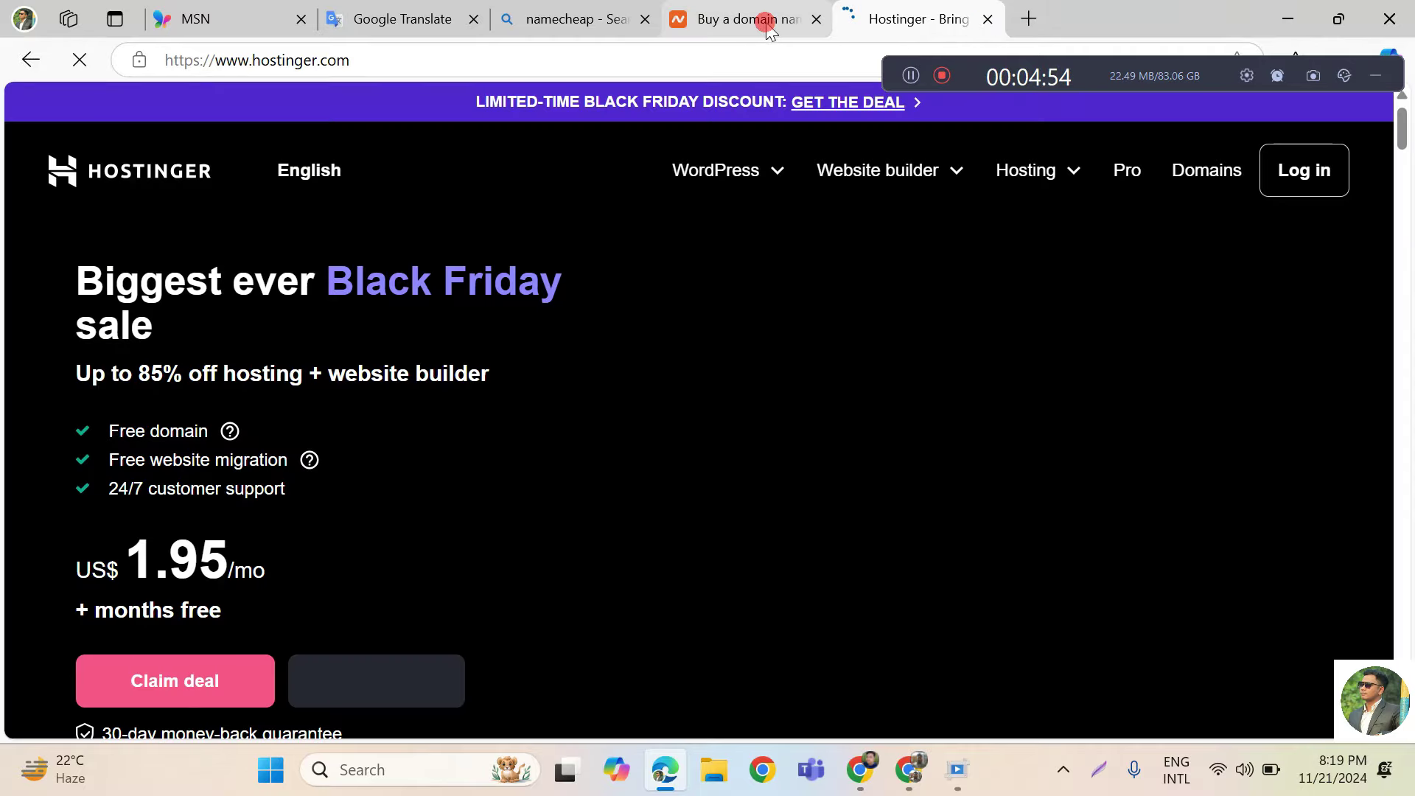
{"action": "left_click", "coordinate": [796, 26]}
{"action": "left_click", "coordinate": [922, 22]}
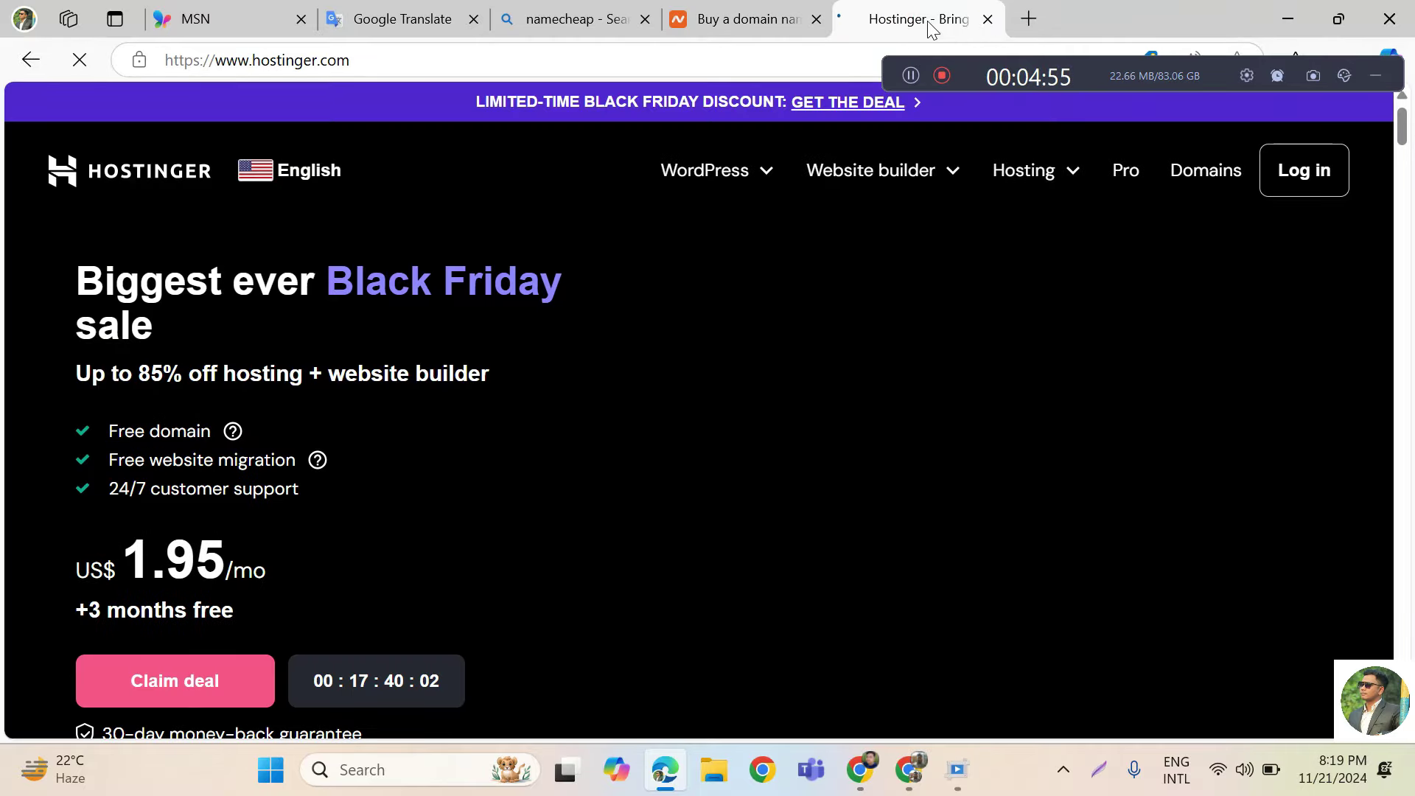
{"action": "left_click", "coordinate": [1027, 20]}
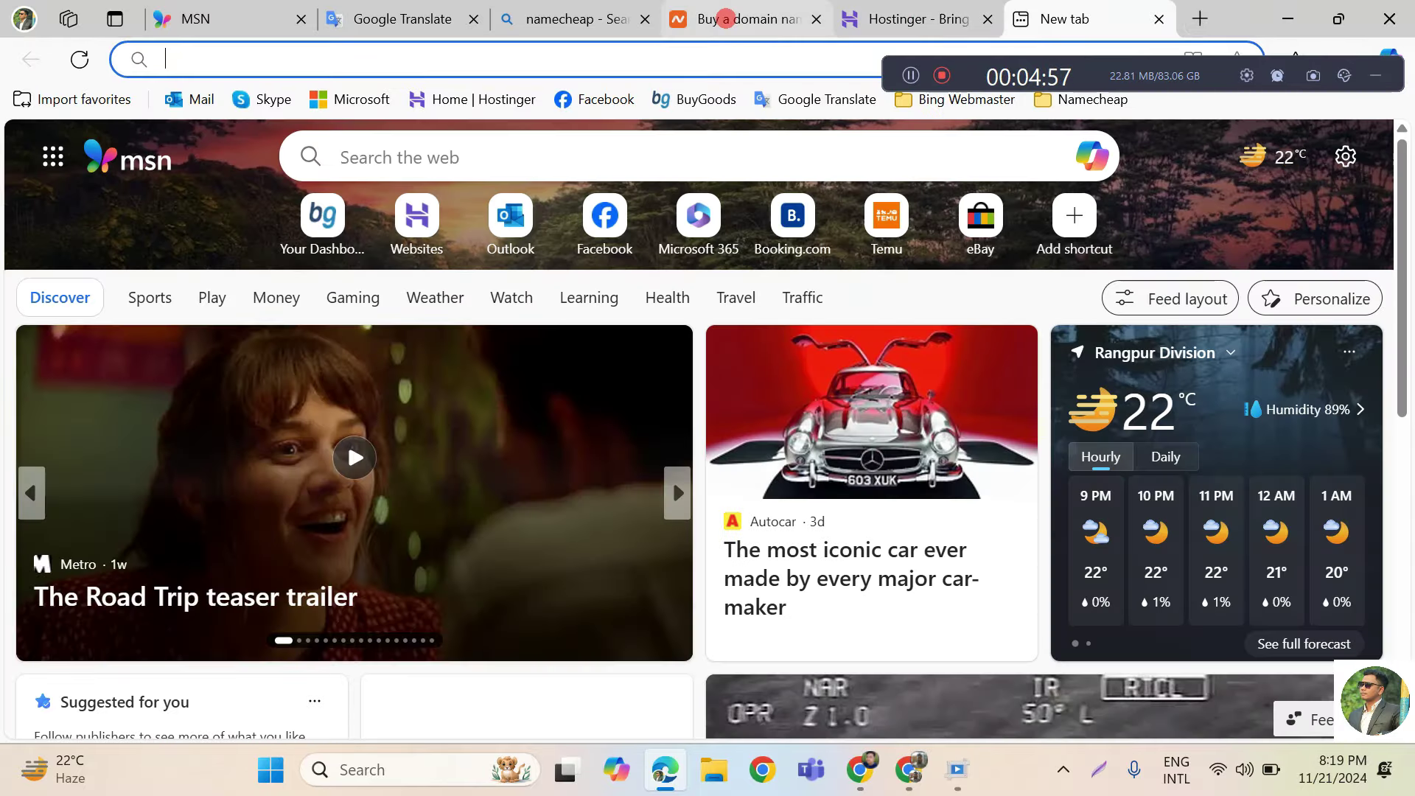
Step: Look over Namecheap's Domains menu, comparing it against the Hostinger homepage
{"action": "left_click", "coordinate": [726, 20]}
{"action": "mouse_move", "coordinate": [297, 219]}
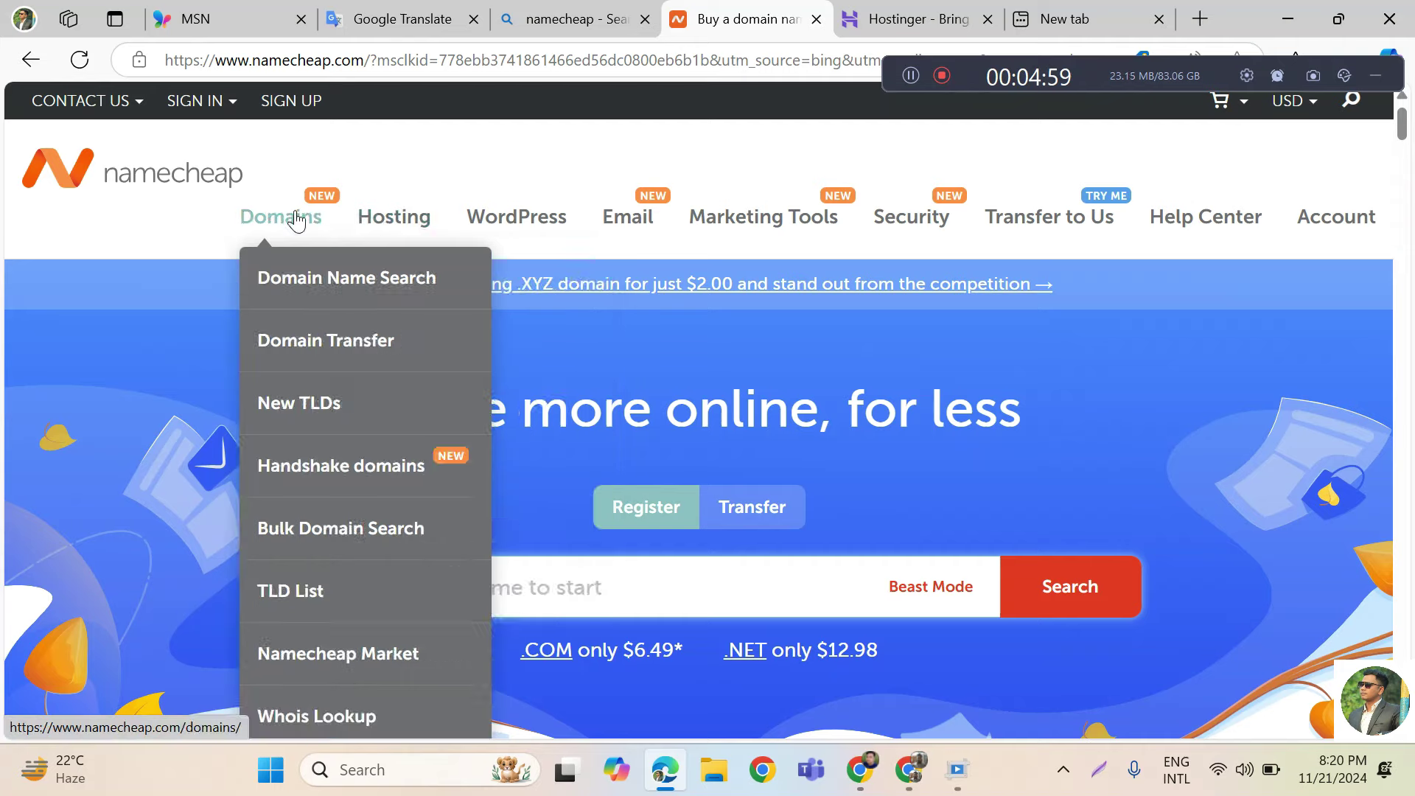
{"action": "mouse_move", "coordinate": [432, 219]}
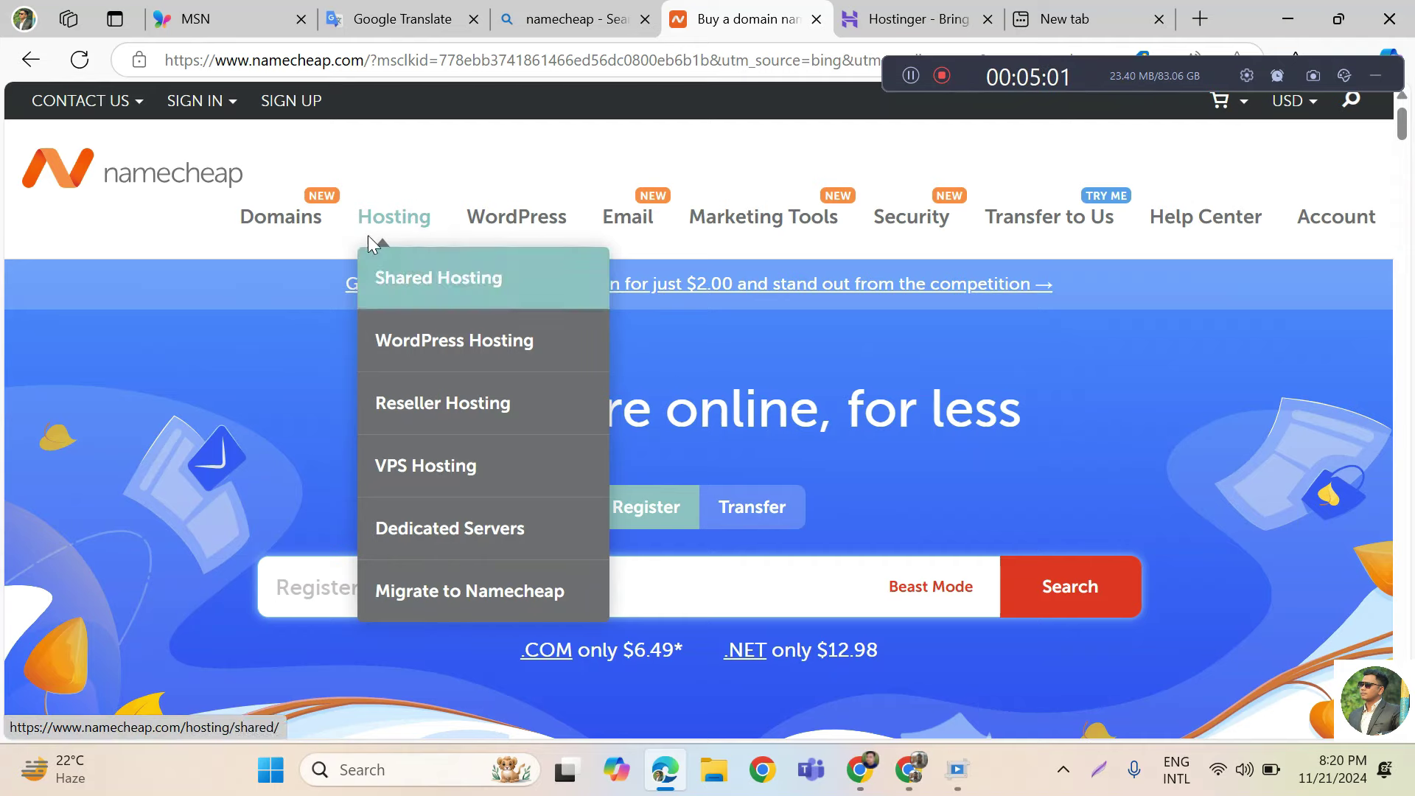
{"action": "left_click", "coordinate": [911, 29]}
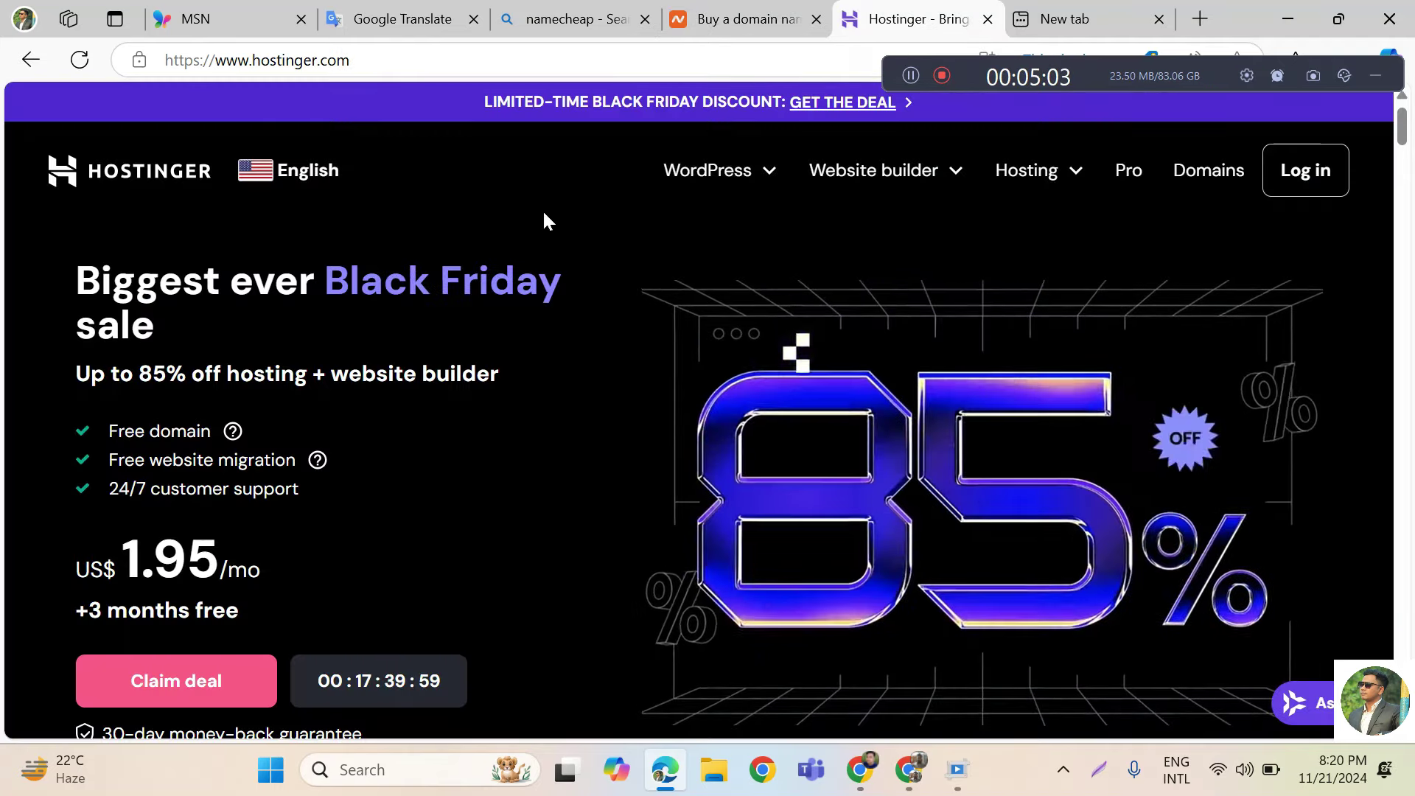
{"action": "left_click", "coordinate": [723, 24]}
{"action": "mouse_move", "coordinate": [294, 221]}
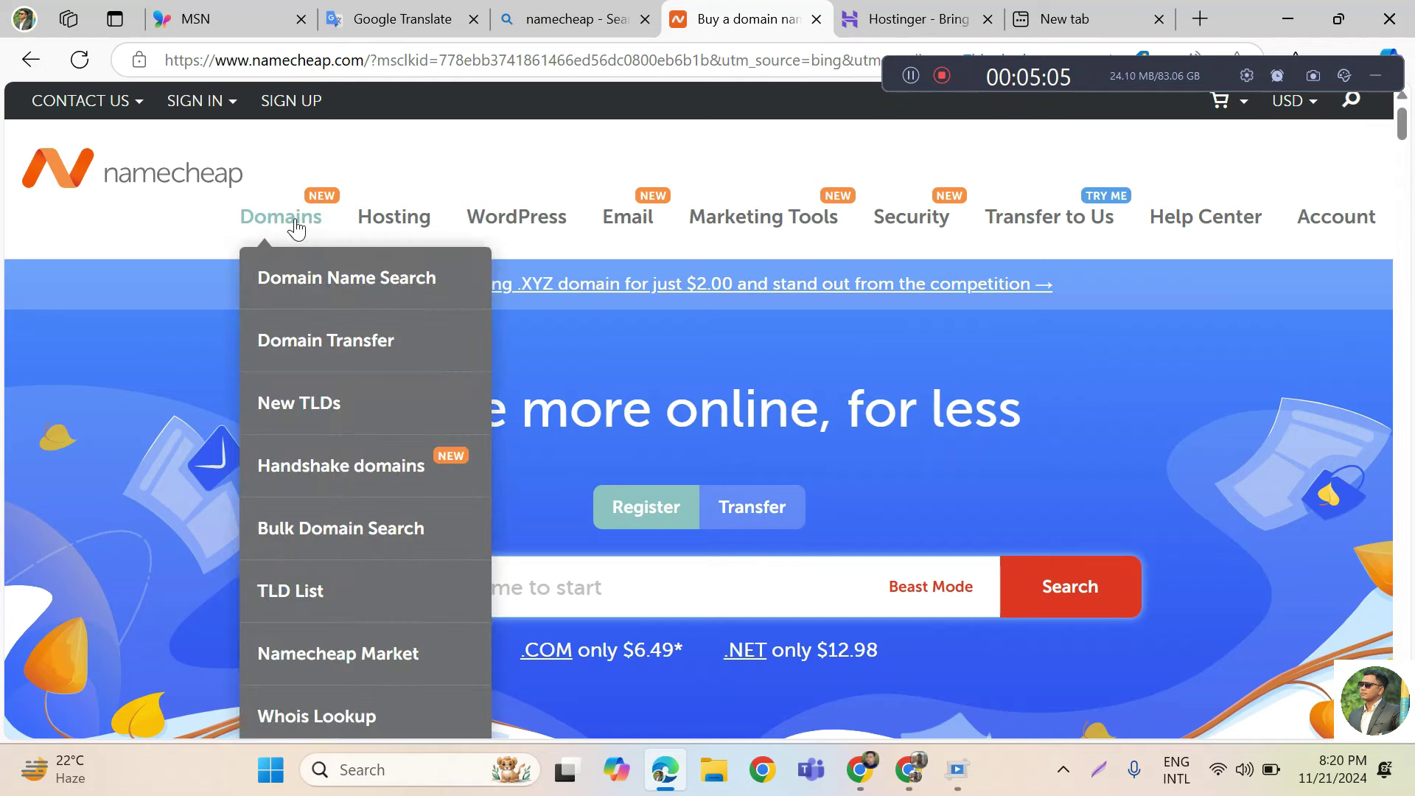
{"action": "left_click", "coordinate": [913, 21]}
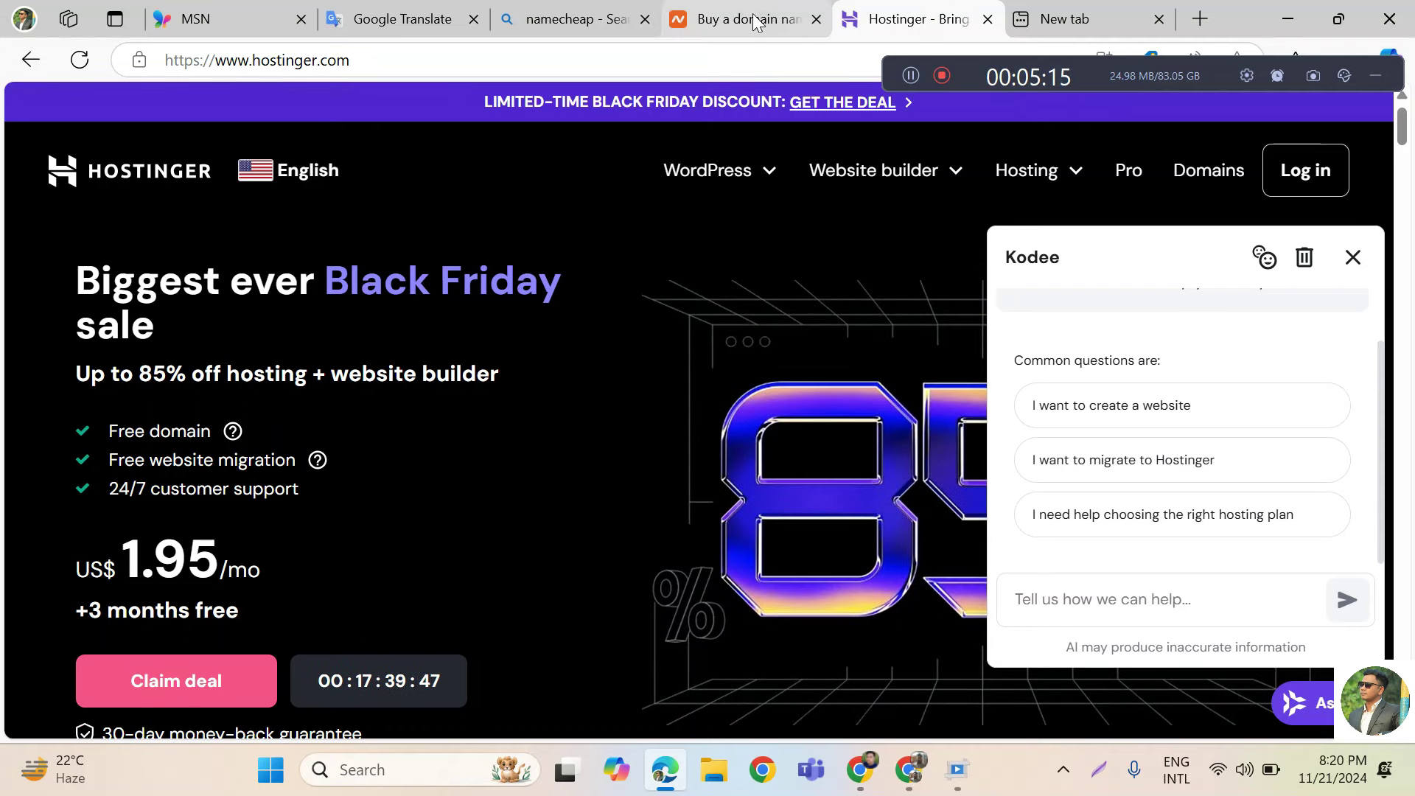
{"action": "left_click", "coordinate": [756, 22]}
{"action": "left_click", "coordinate": [911, 20]}
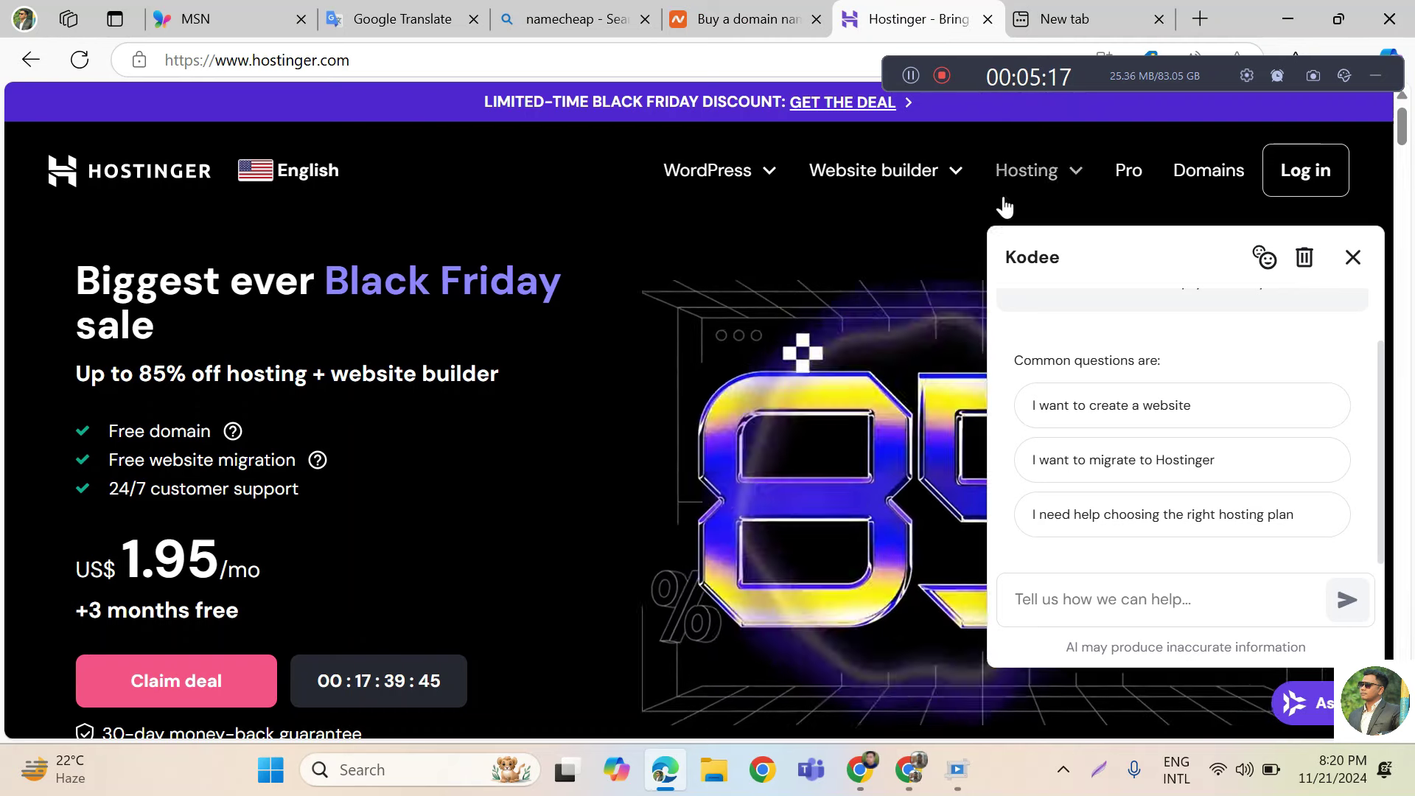
Step: Close Hostinger's Kodee chat assistant and finish on the blank new tab page
{"action": "left_click", "coordinate": [1354, 258]}
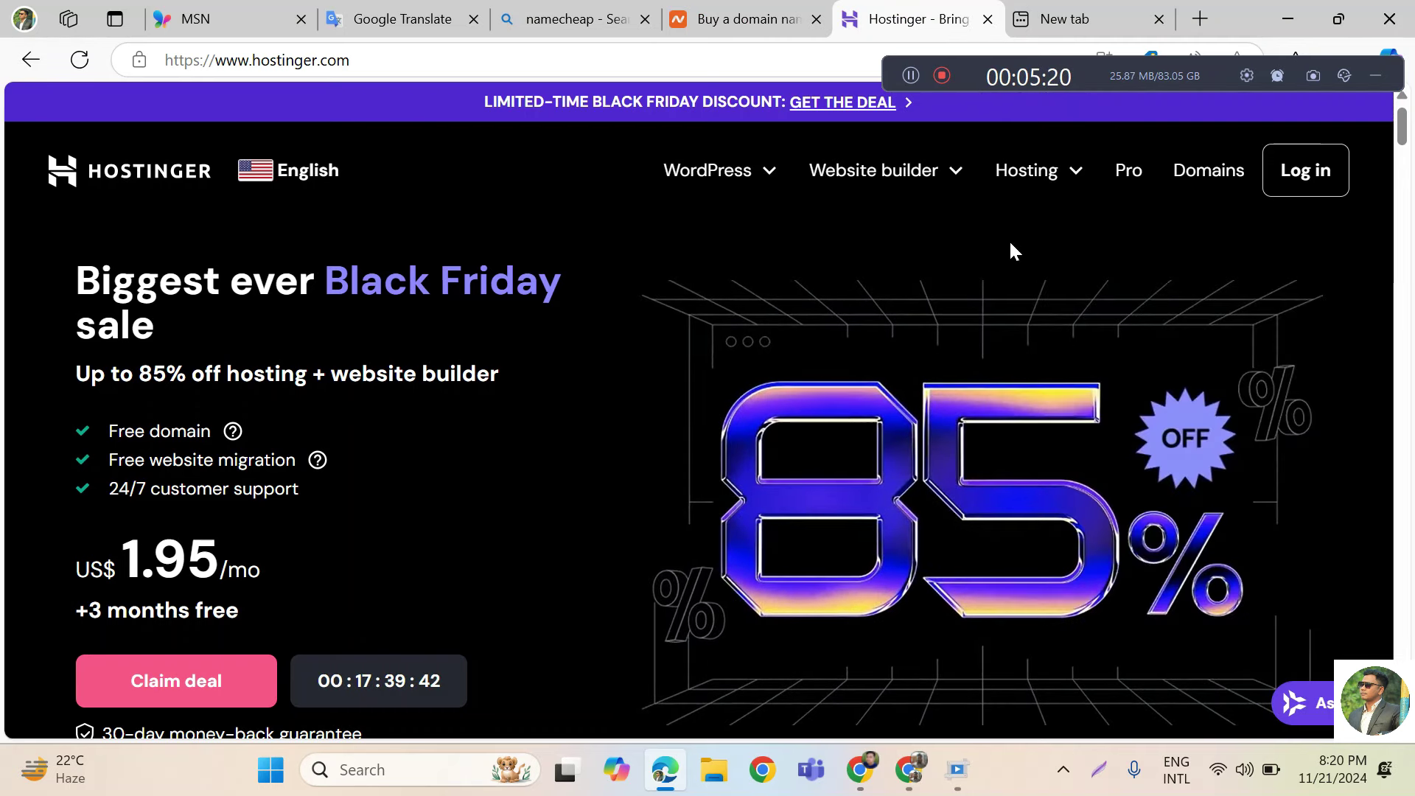
{"action": "left_click", "coordinate": [1368, 77]}
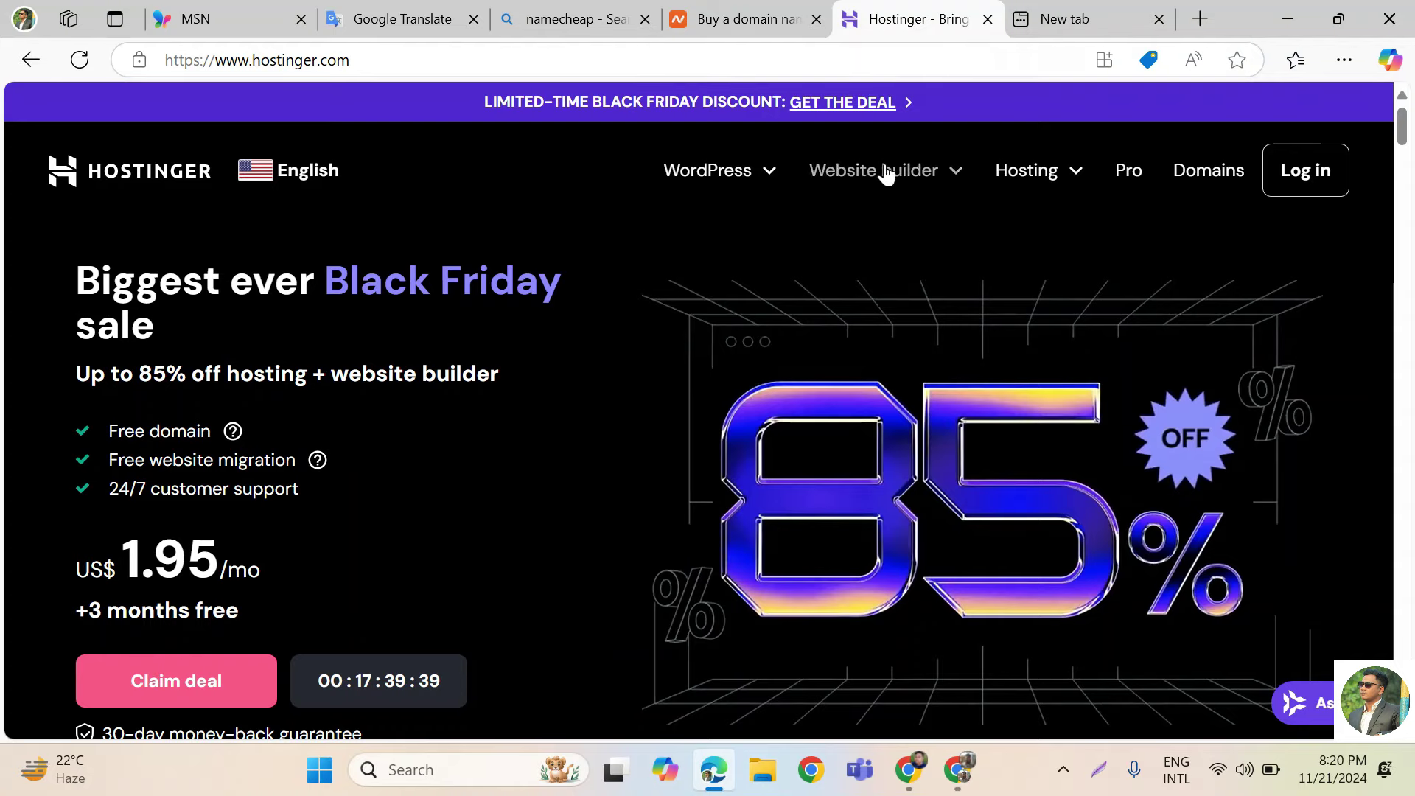
{"action": "left_click", "coordinate": [1061, 20]}
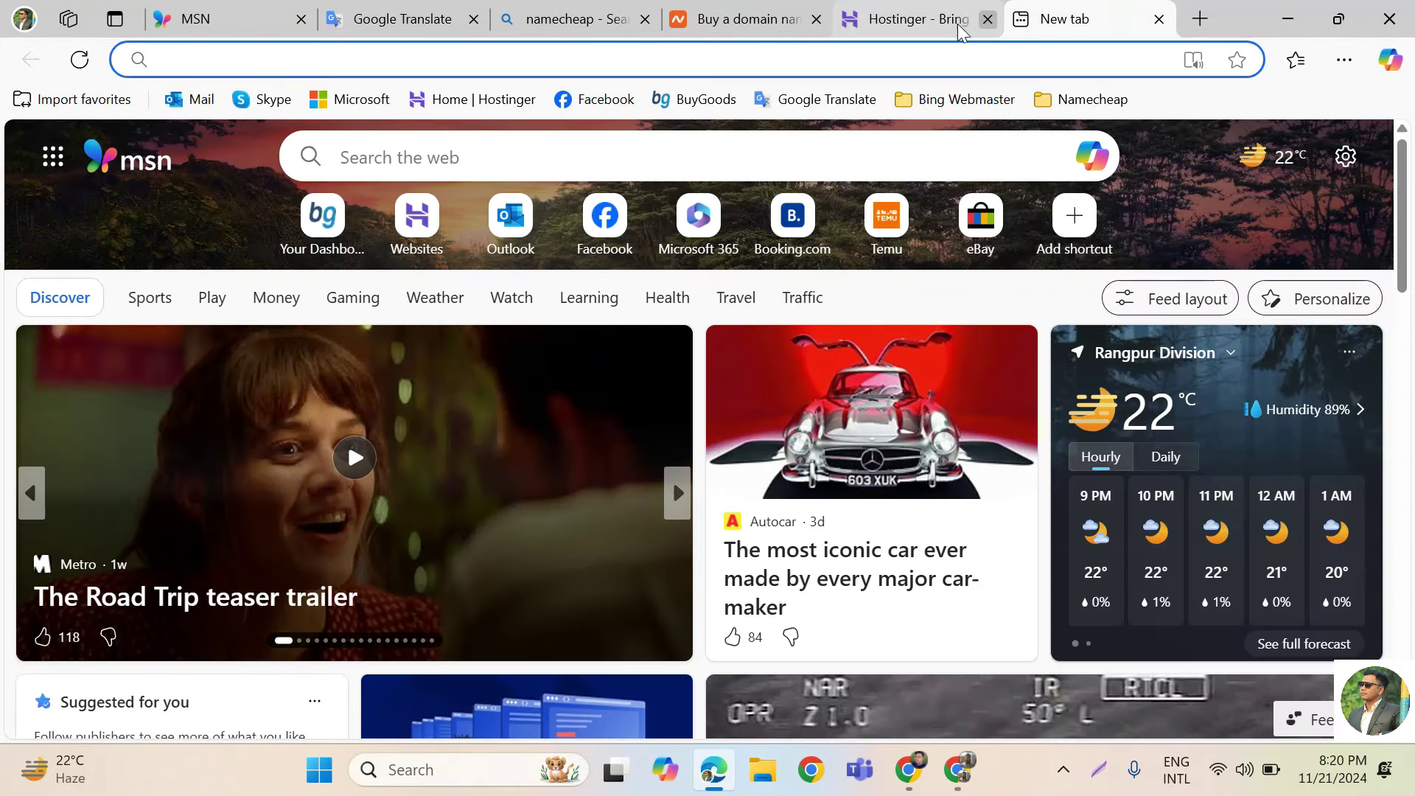
{"action": "left_click", "coordinate": [758, 31]}
{"action": "left_click", "coordinate": [898, 18]}
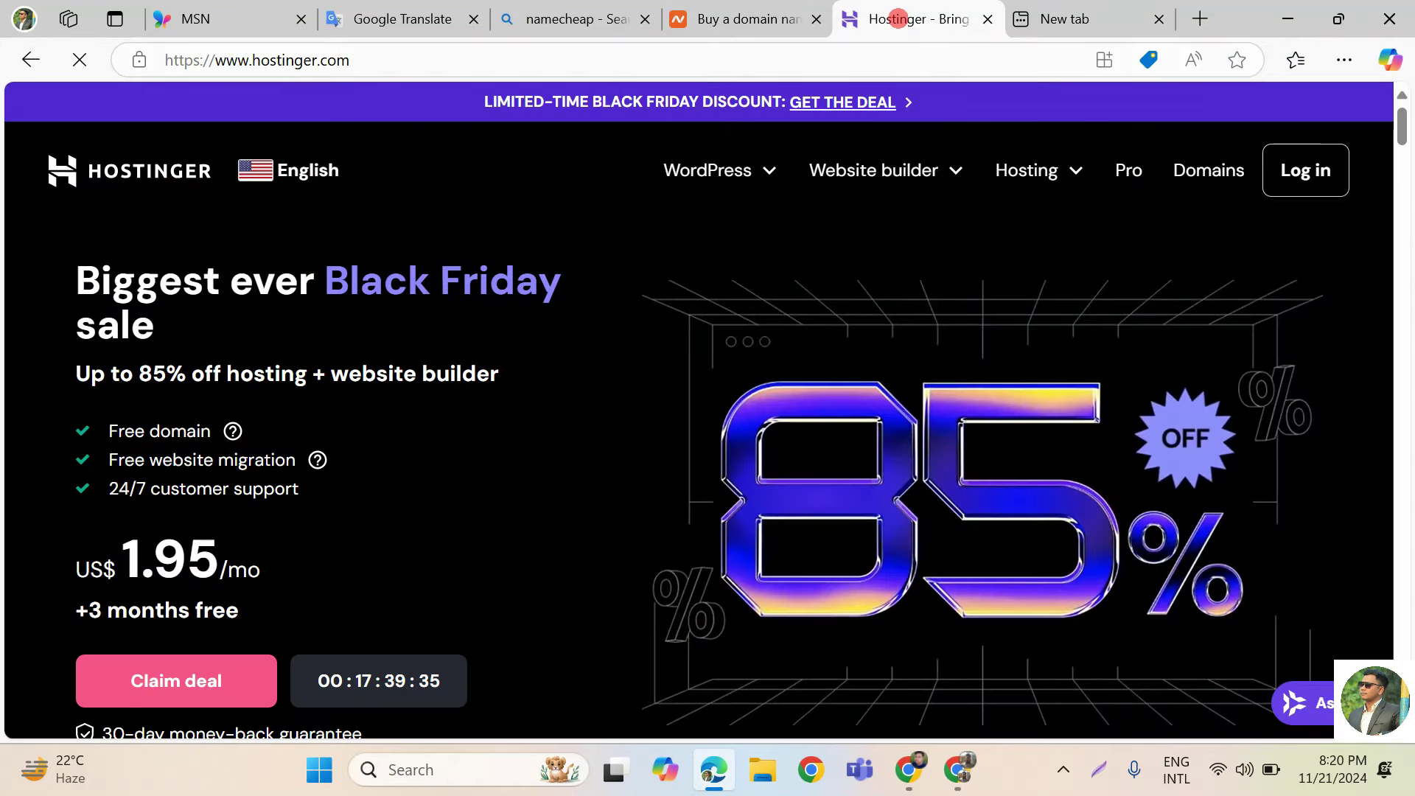
{"action": "left_click", "coordinate": [1104, 30]}
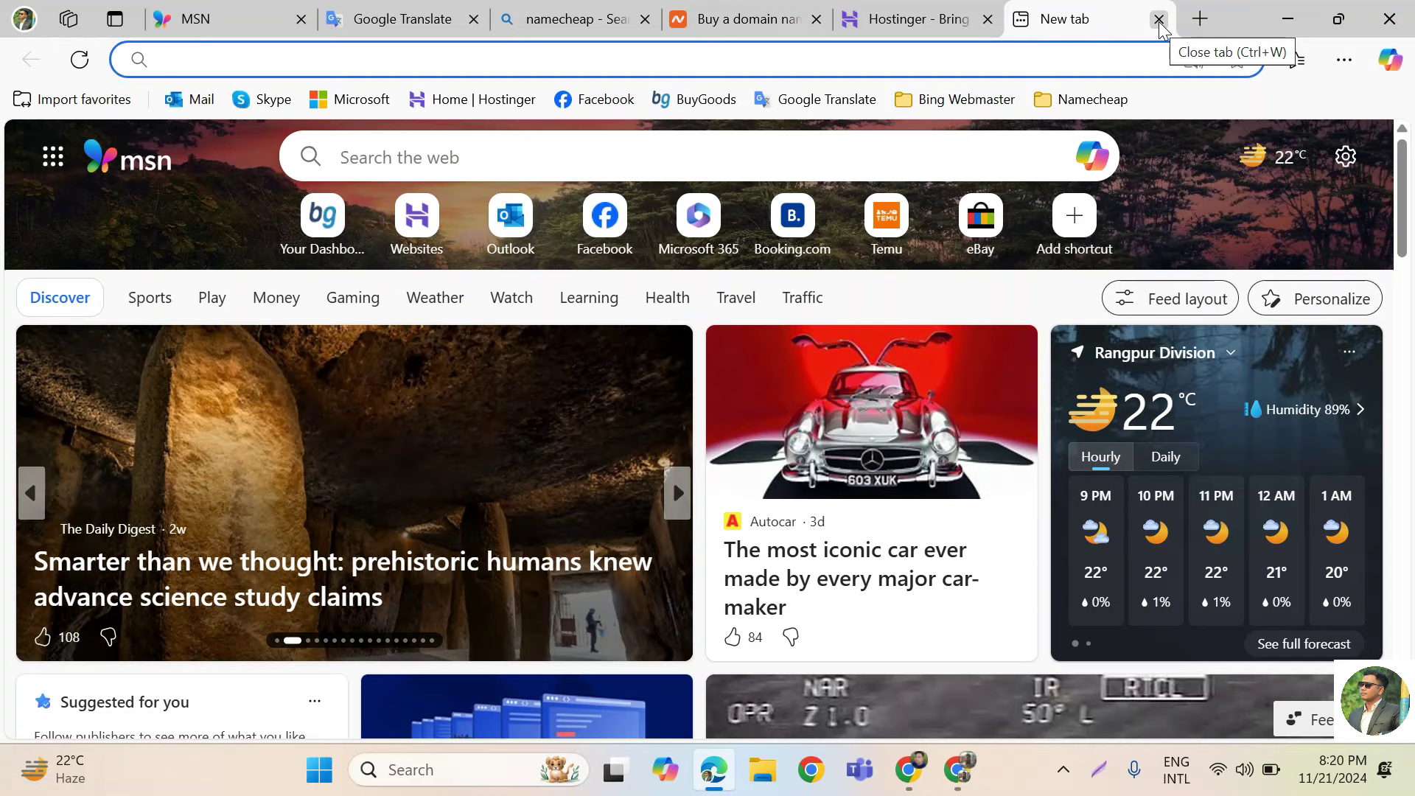
Step: Search Bing for intelwebhost and open intelwebhost.com from the results in a new tab
{"action": "left_click", "coordinate": [253, 60]}
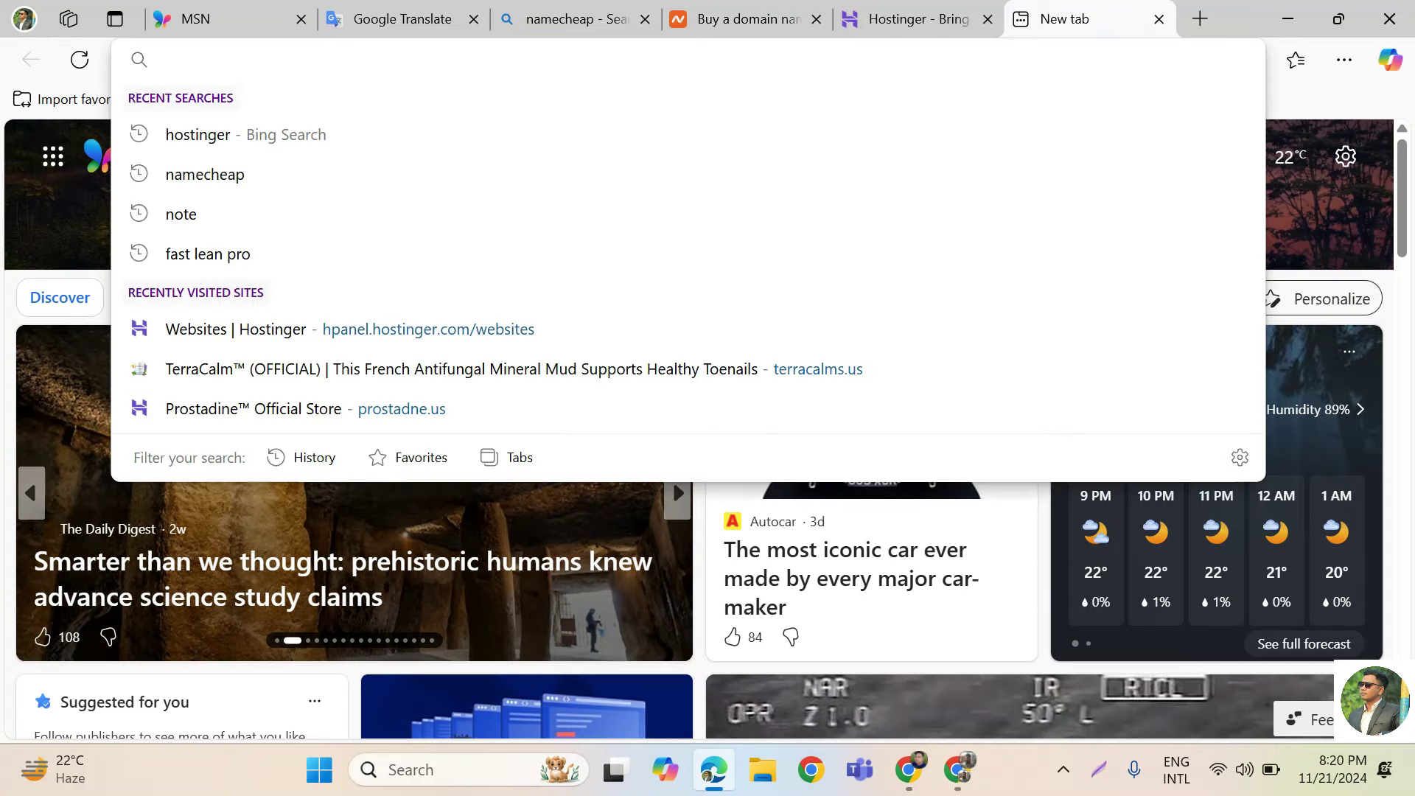
{"action": "type", "text": "inte"}
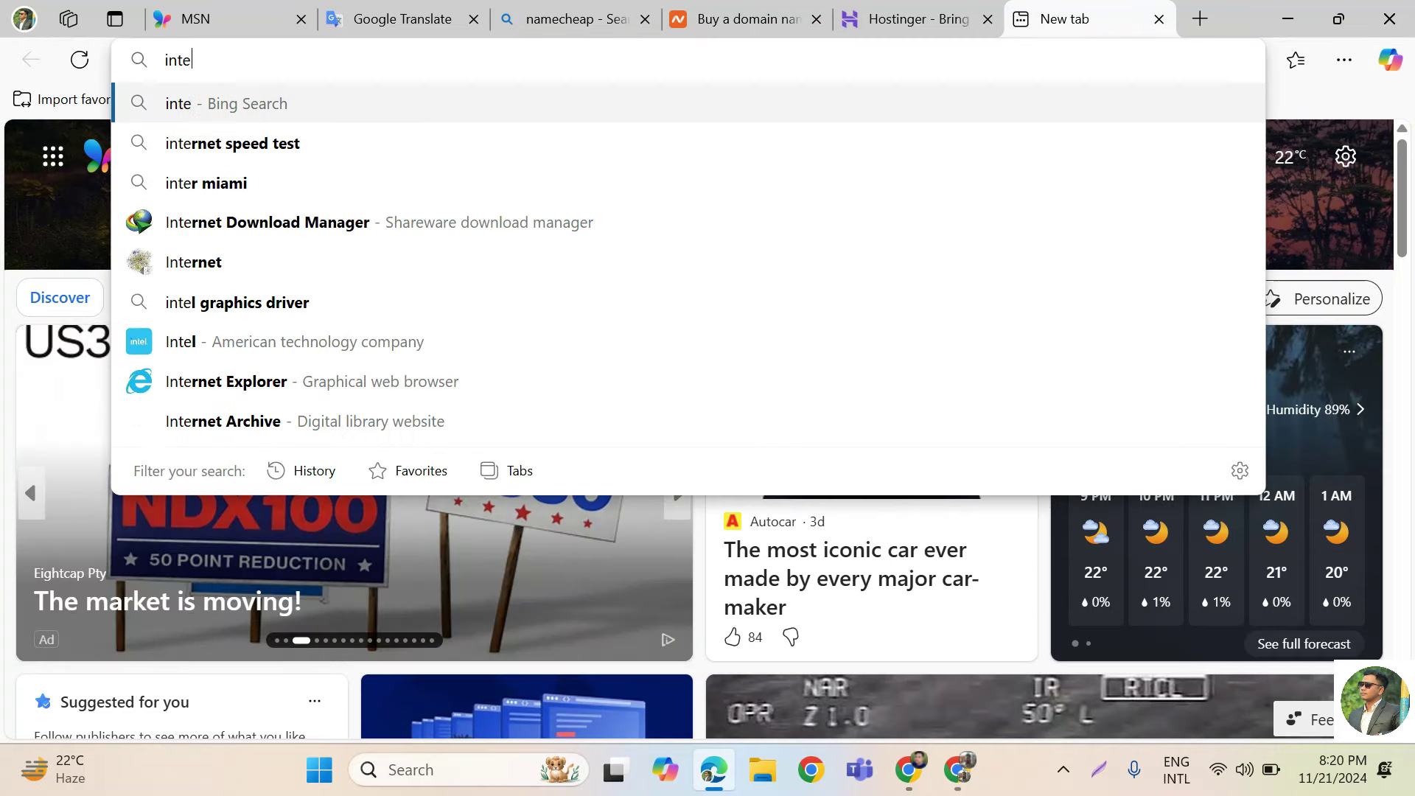
{"action": "type", "text": "lw"}
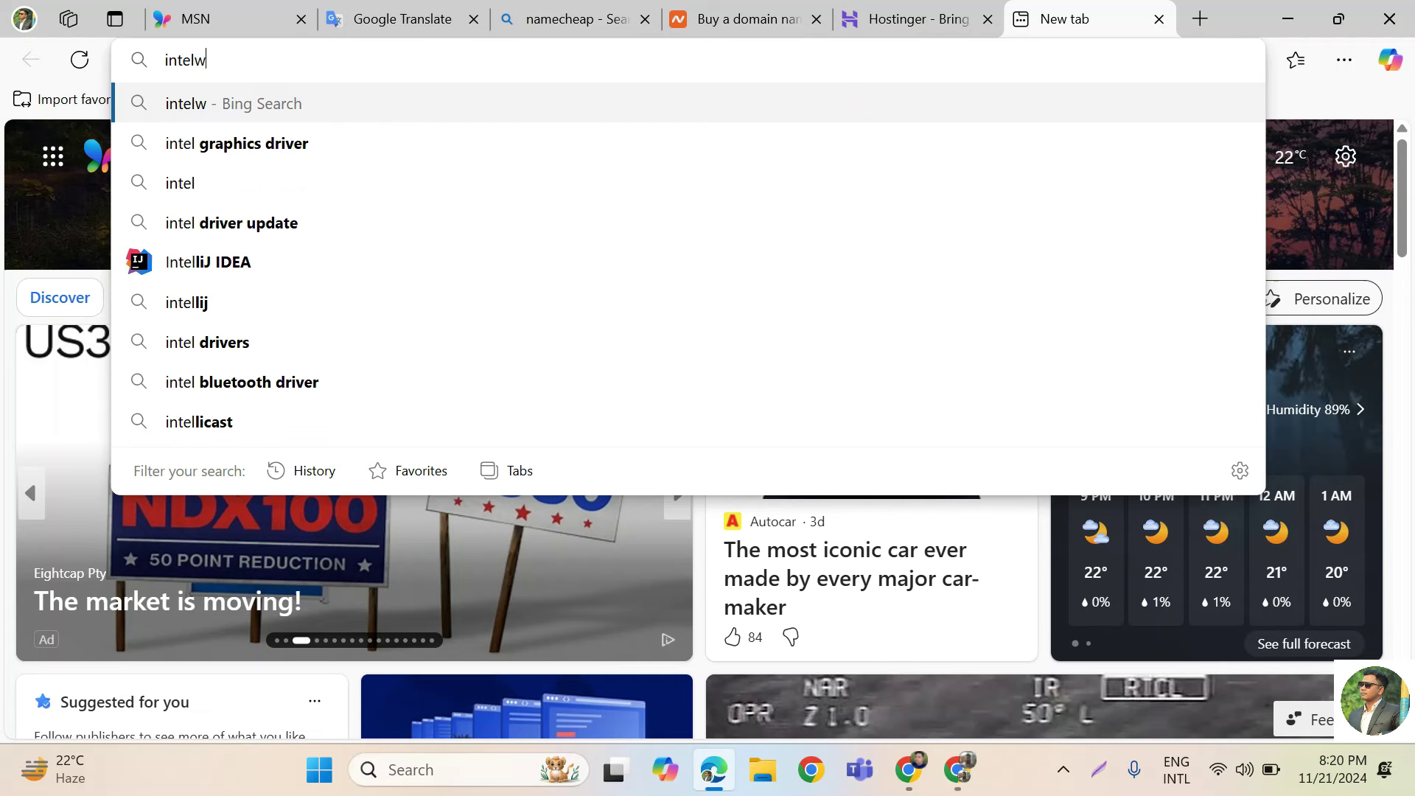
{"action": "type", "text": "ebs"}
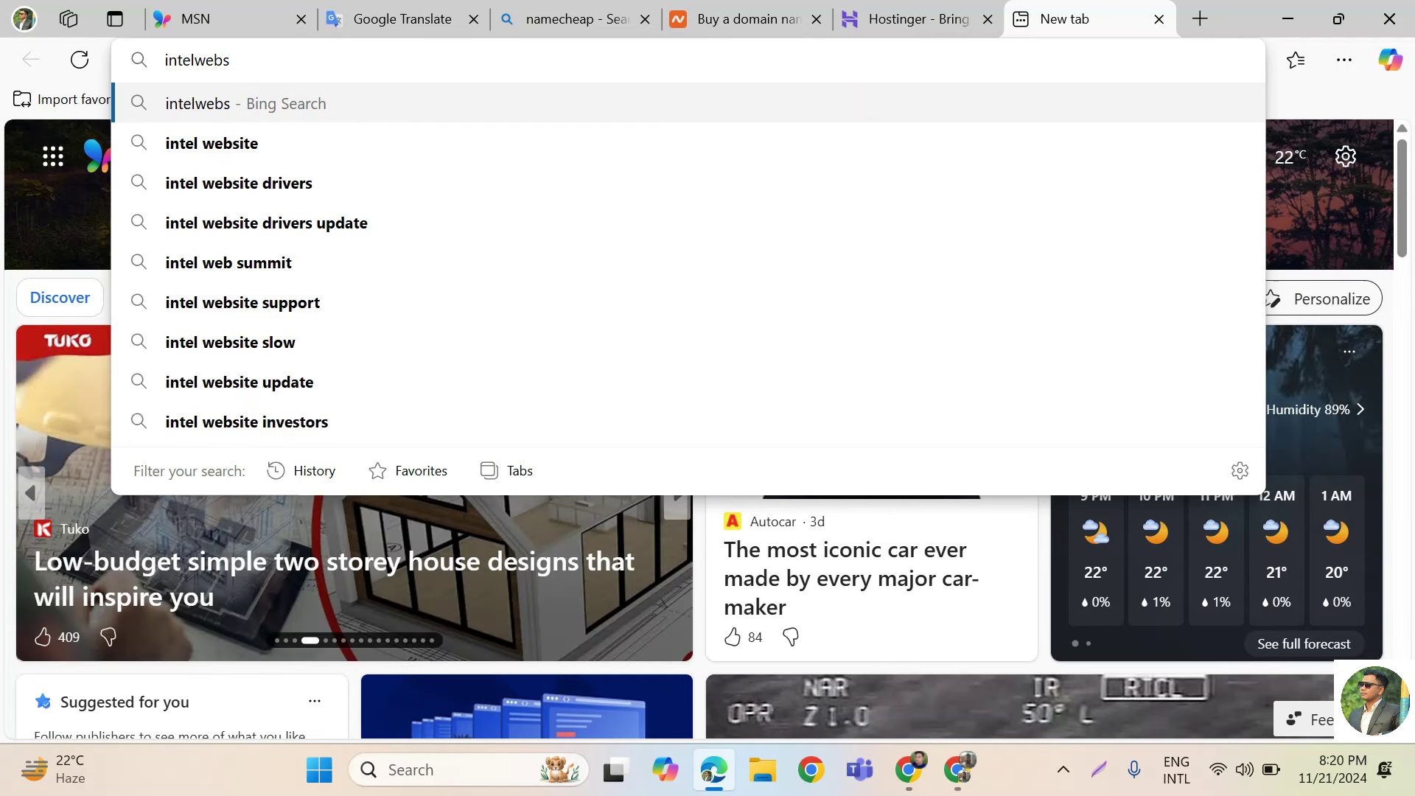
{"action": "key", "text": "BackSpace"}
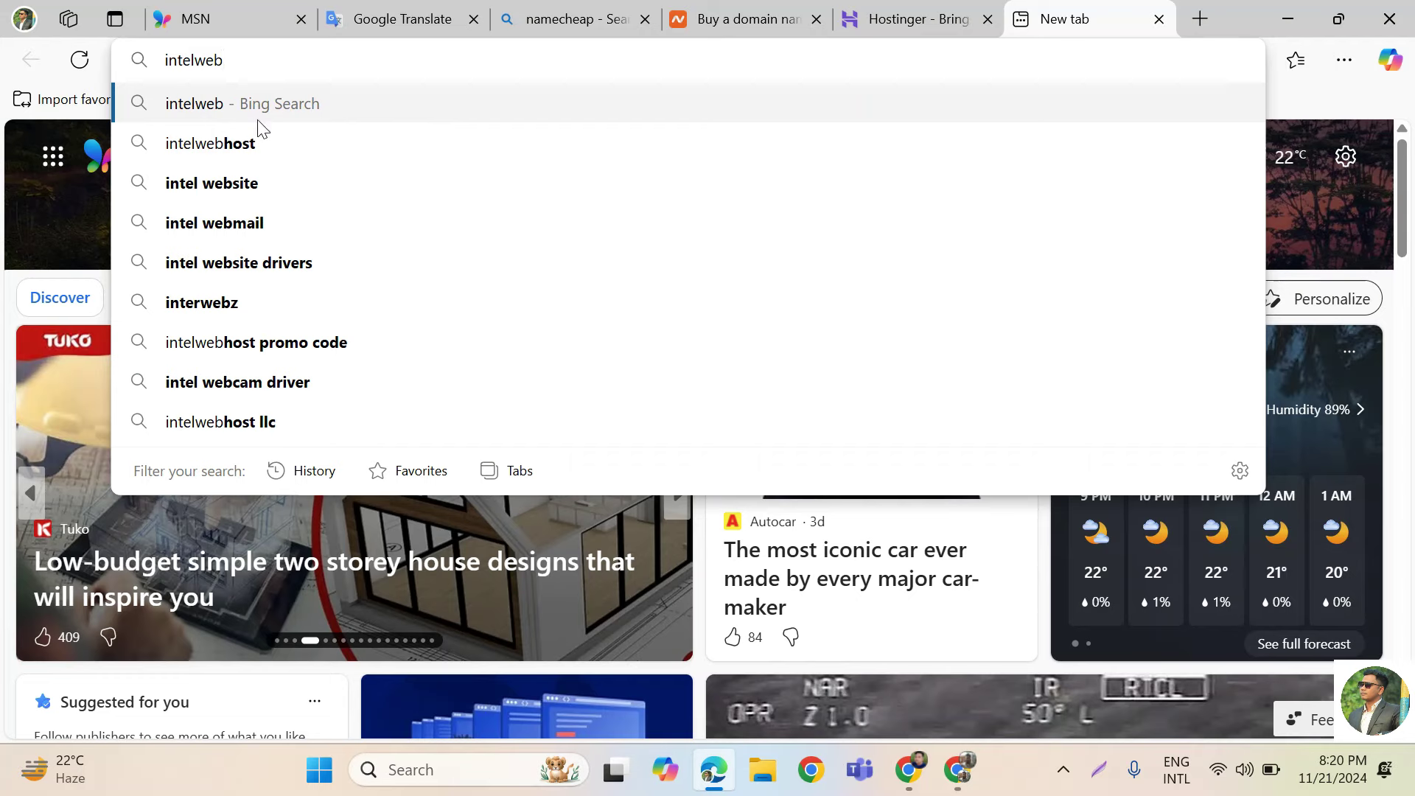
{"action": "left_click", "coordinate": [257, 144]}
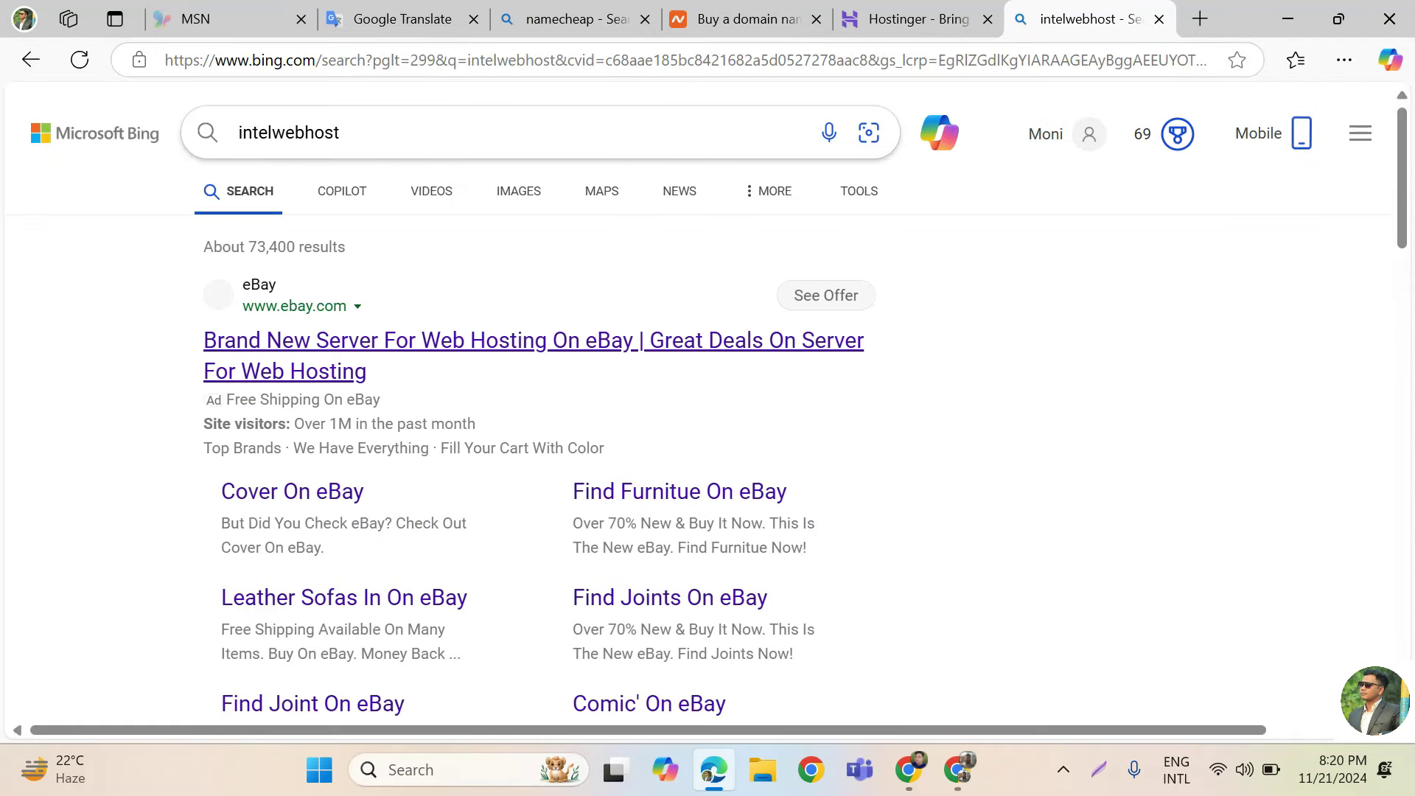
{"action": "scroll", "coordinate": [500, 310], "scroll_direction": "down", "scroll_amount": 7}
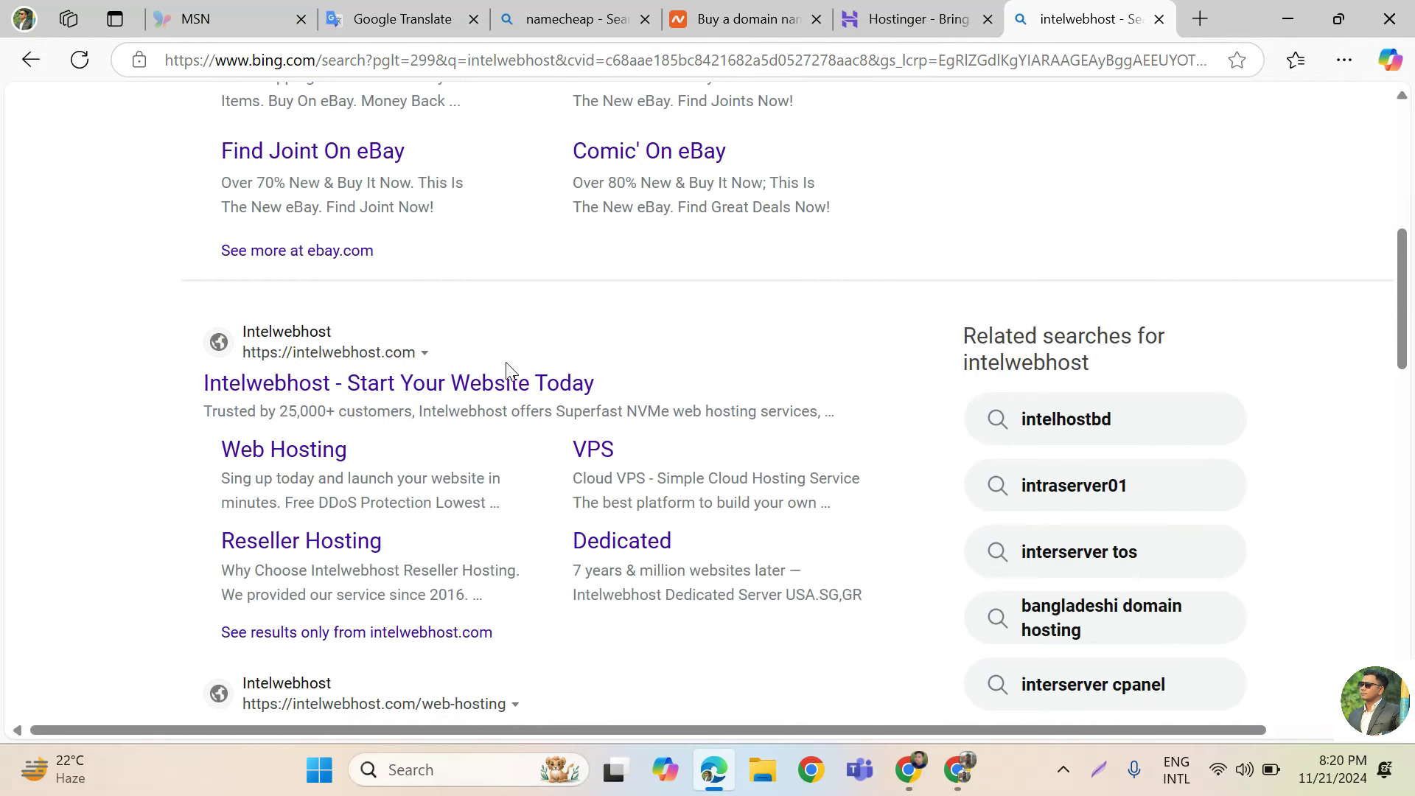
{"action": "left_click", "coordinate": [469, 382]}
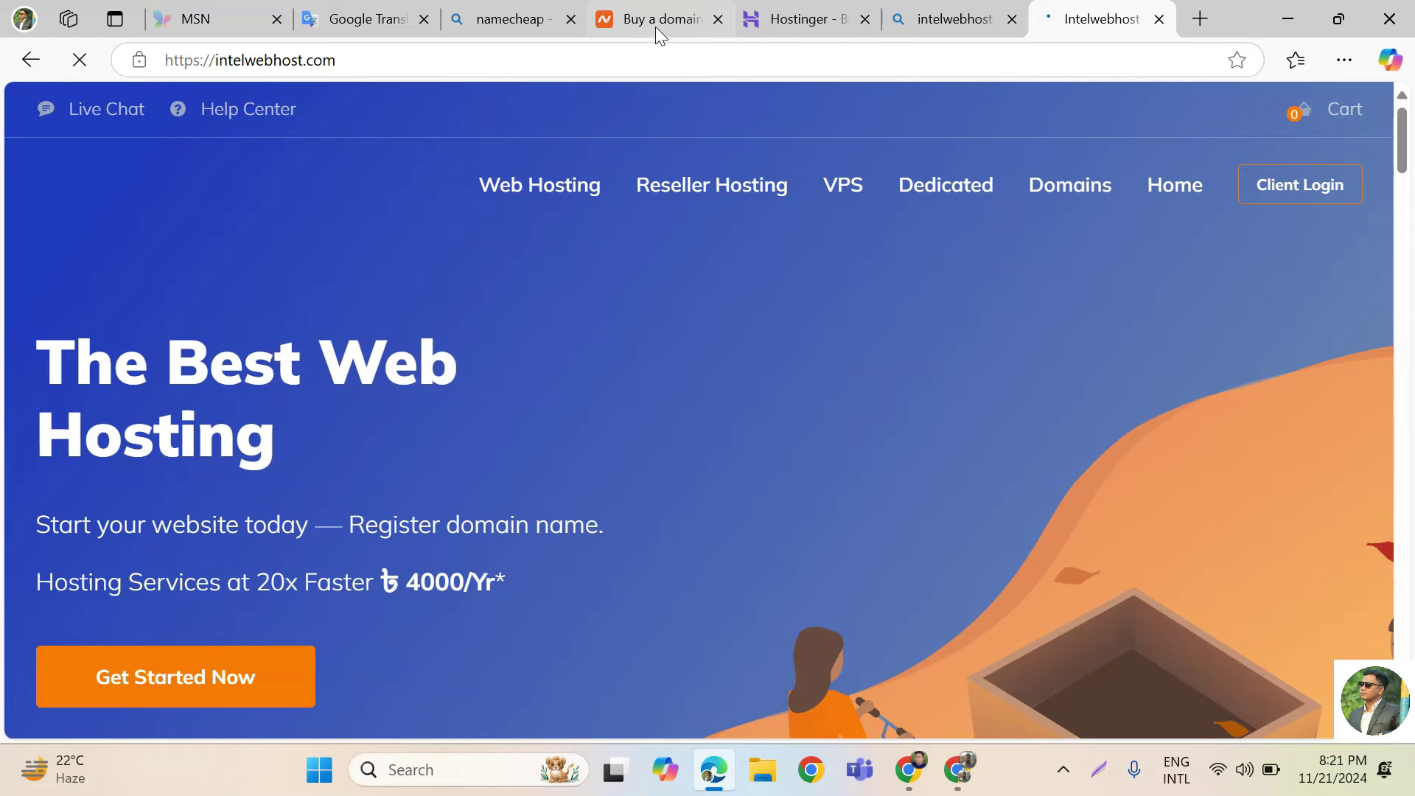
Step: Check the ৳ 4000/Yr* hosting price on the Intelwebhost homepage by highlighting it
{"action": "left_click", "coordinate": [657, 31]}
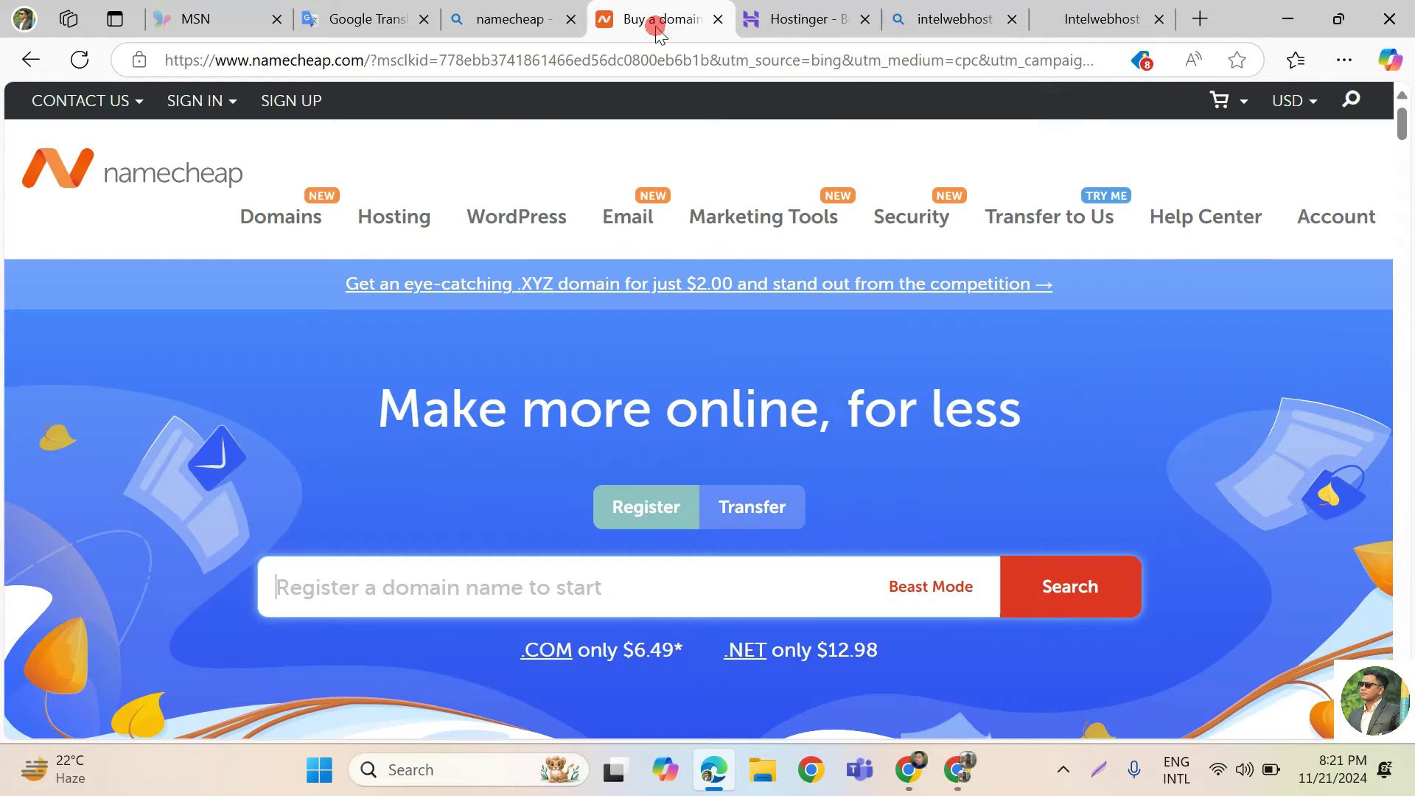
{"action": "left_click", "coordinate": [772, 29]}
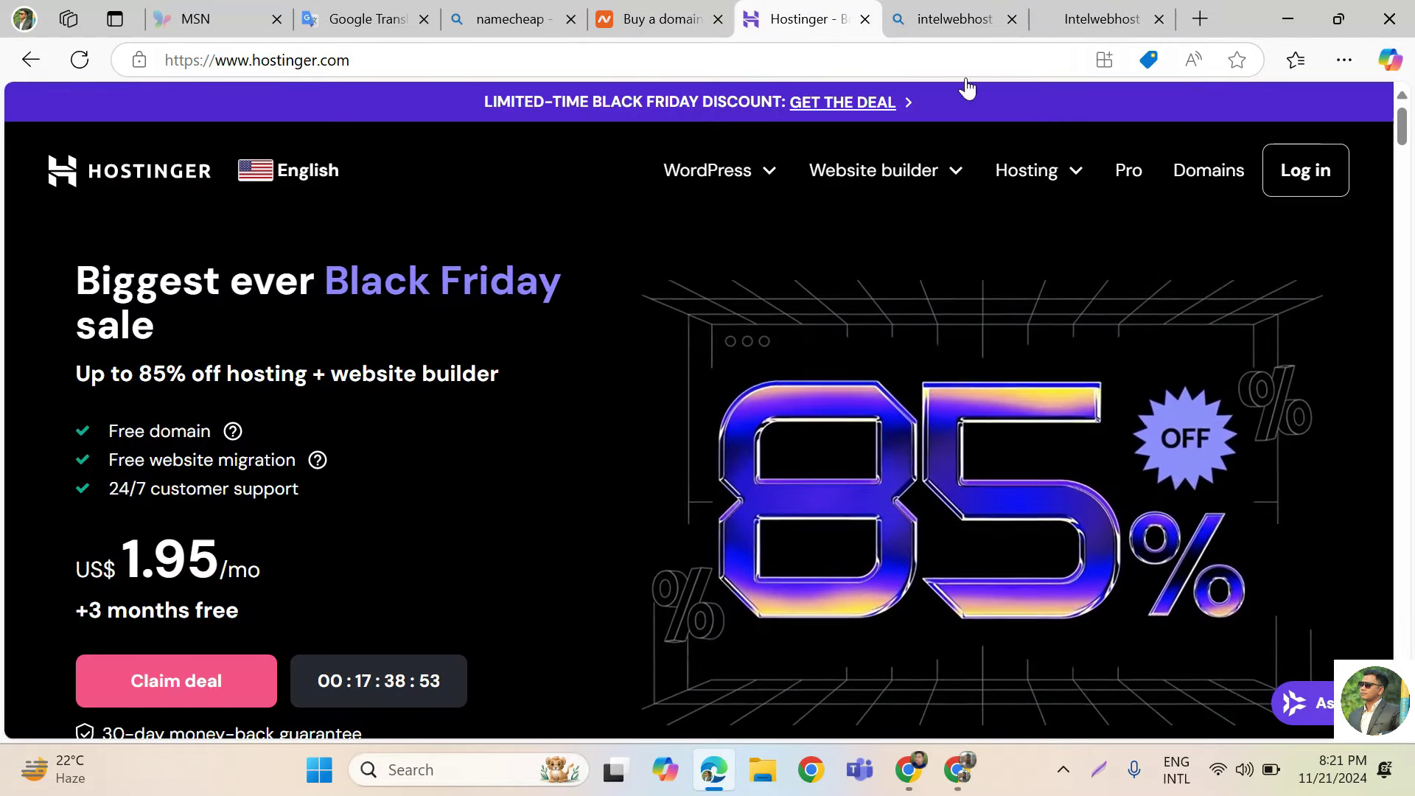
{"action": "left_click", "coordinate": [1102, 21]}
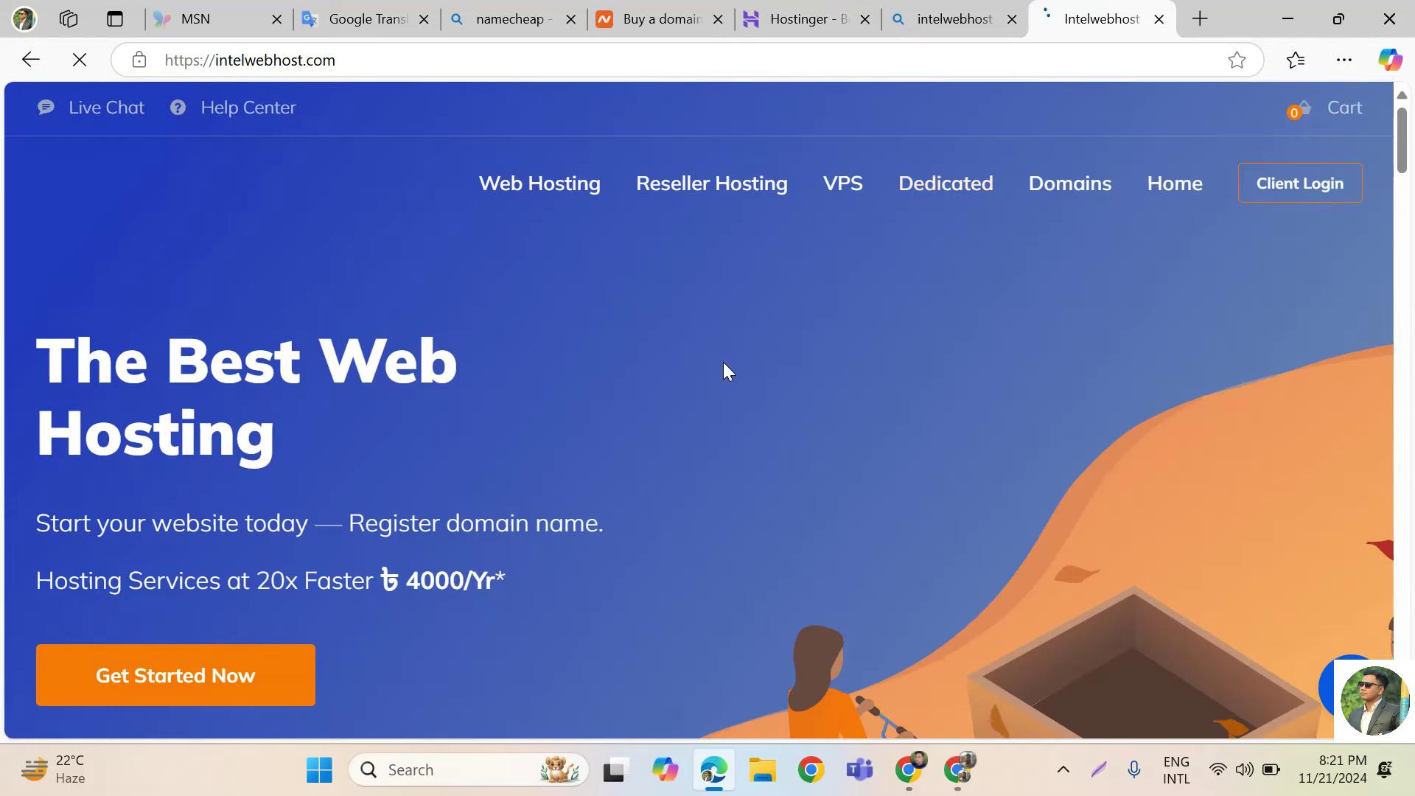
{"action": "scroll", "coordinate": [723, 370], "scroll_direction": "down", "scroll_amount": 1}
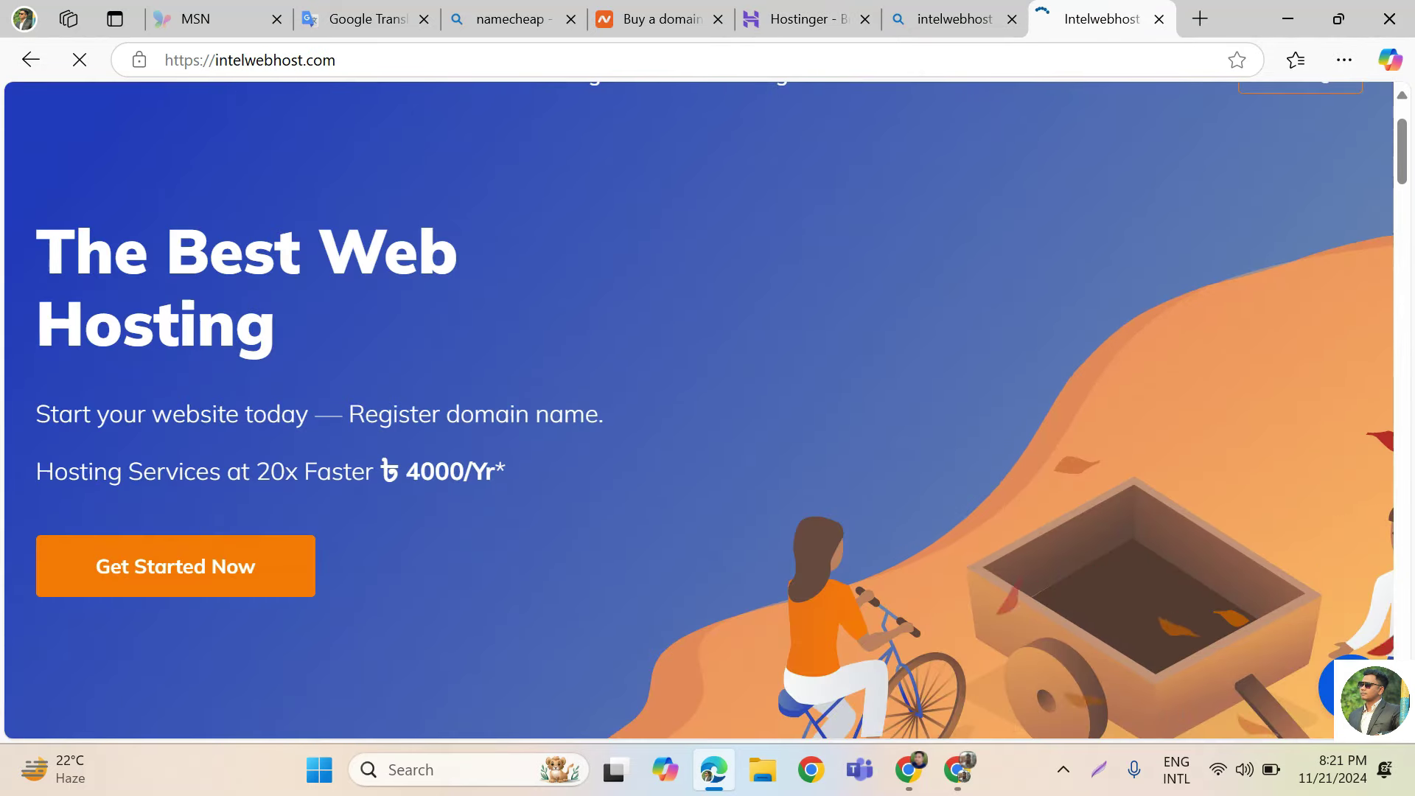
{"action": "left_click_drag", "start_coordinate": [381, 472], "coordinate": [488, 479]}
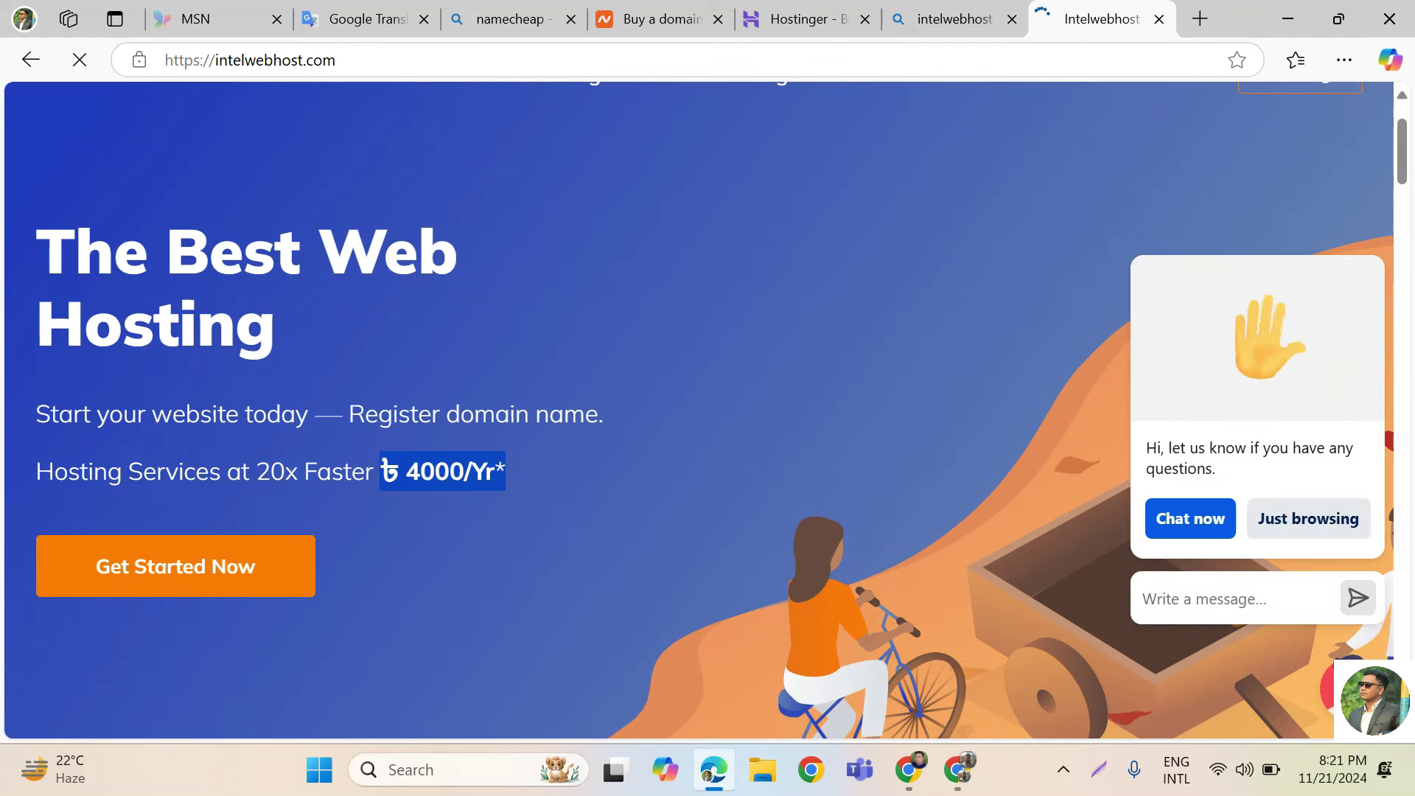
{"action": "left_click", "coordinate": [635, 435]}
{"action": "scroll", "coordinate": [639, 434], "scroll_direction": "up", "scroll_amount": 2}
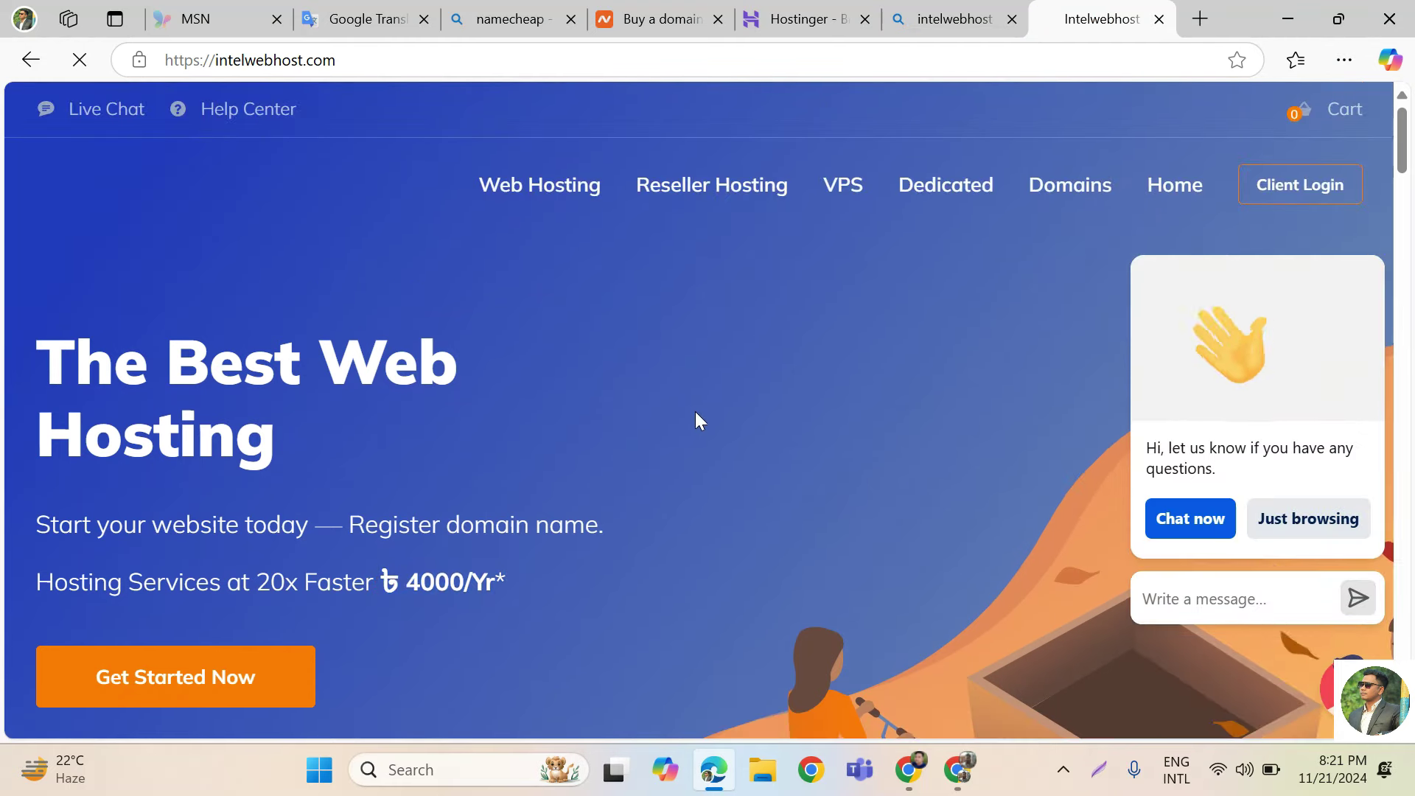
Step: Close the Bing intelwebhost search results tab and return to Namecheap's domain page
{"action": "left_click", "coordinate": [945, 16]}
{"action": "left_click", "coordinate": [805, 21]}
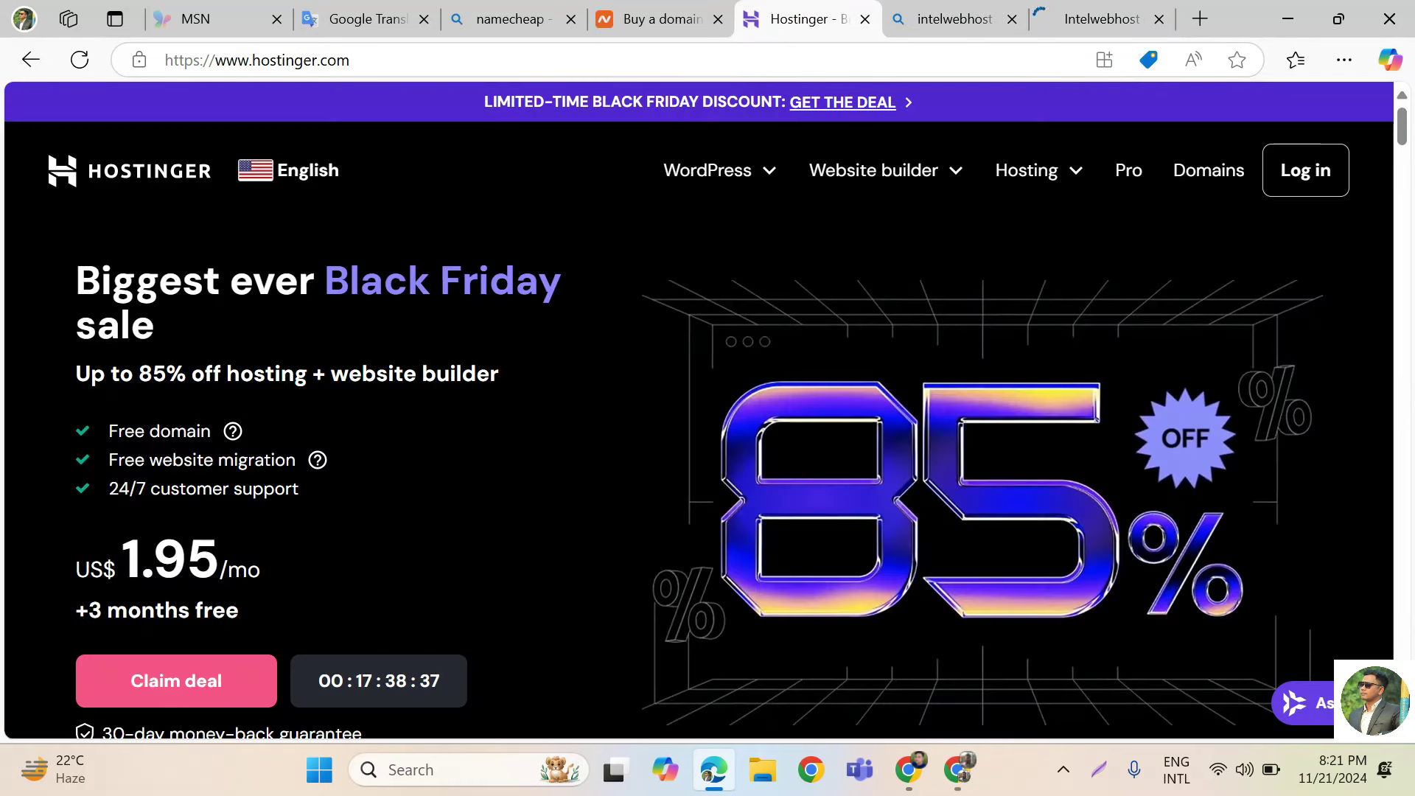
{"action": "mouse_move", "coordinate": [687, 29]}
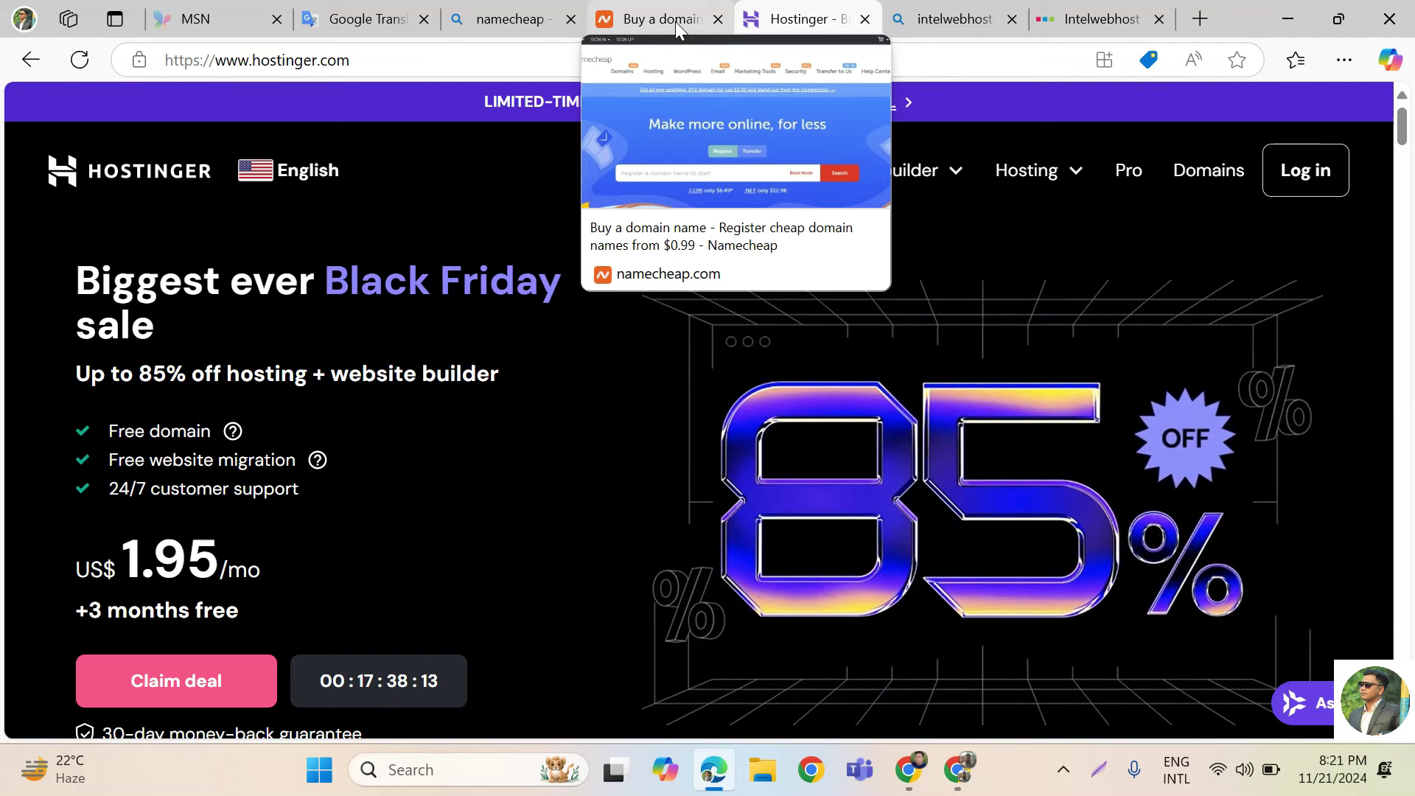
{"action": "left_click", "coordinate": [675, 18]}
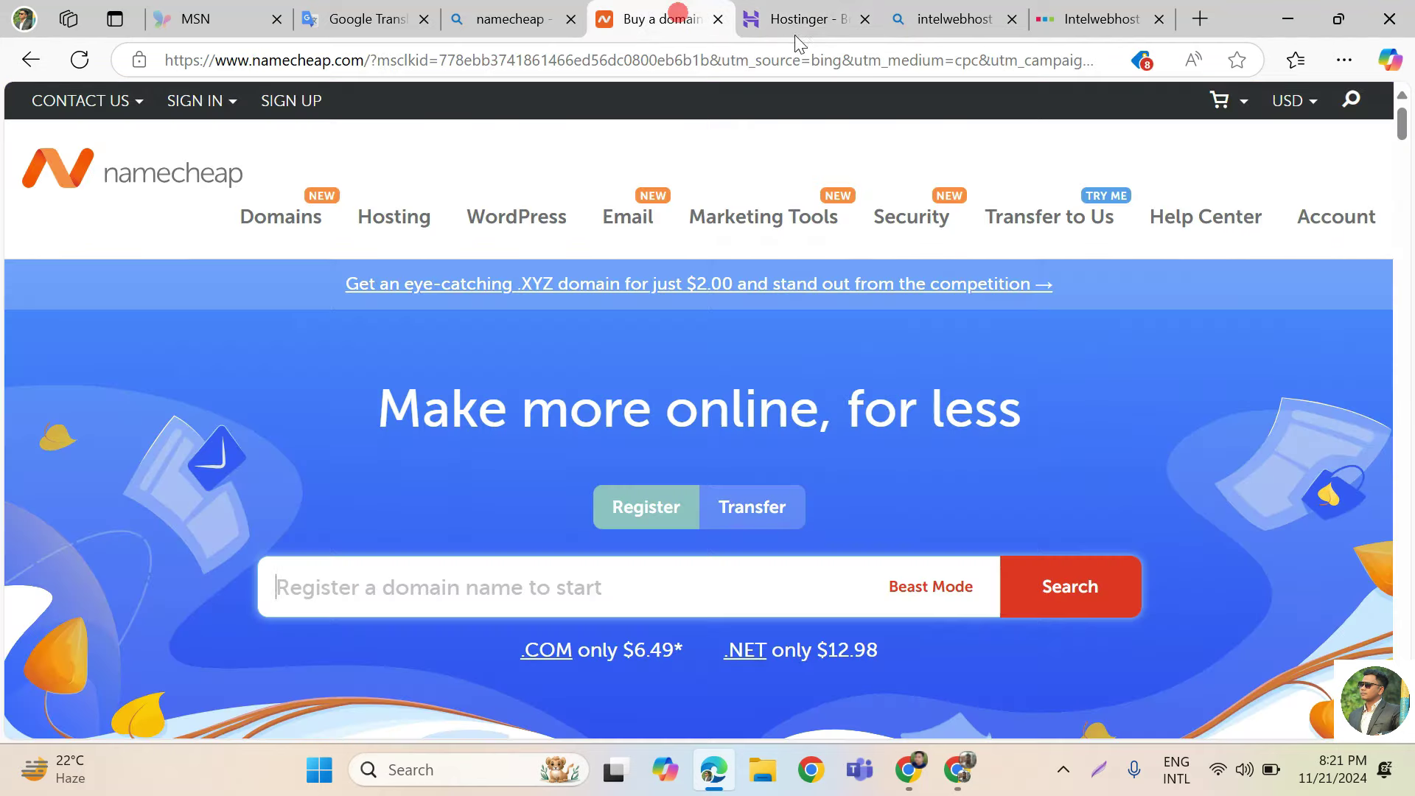
{"action": "left_click", "coordinate": [792, 18]}
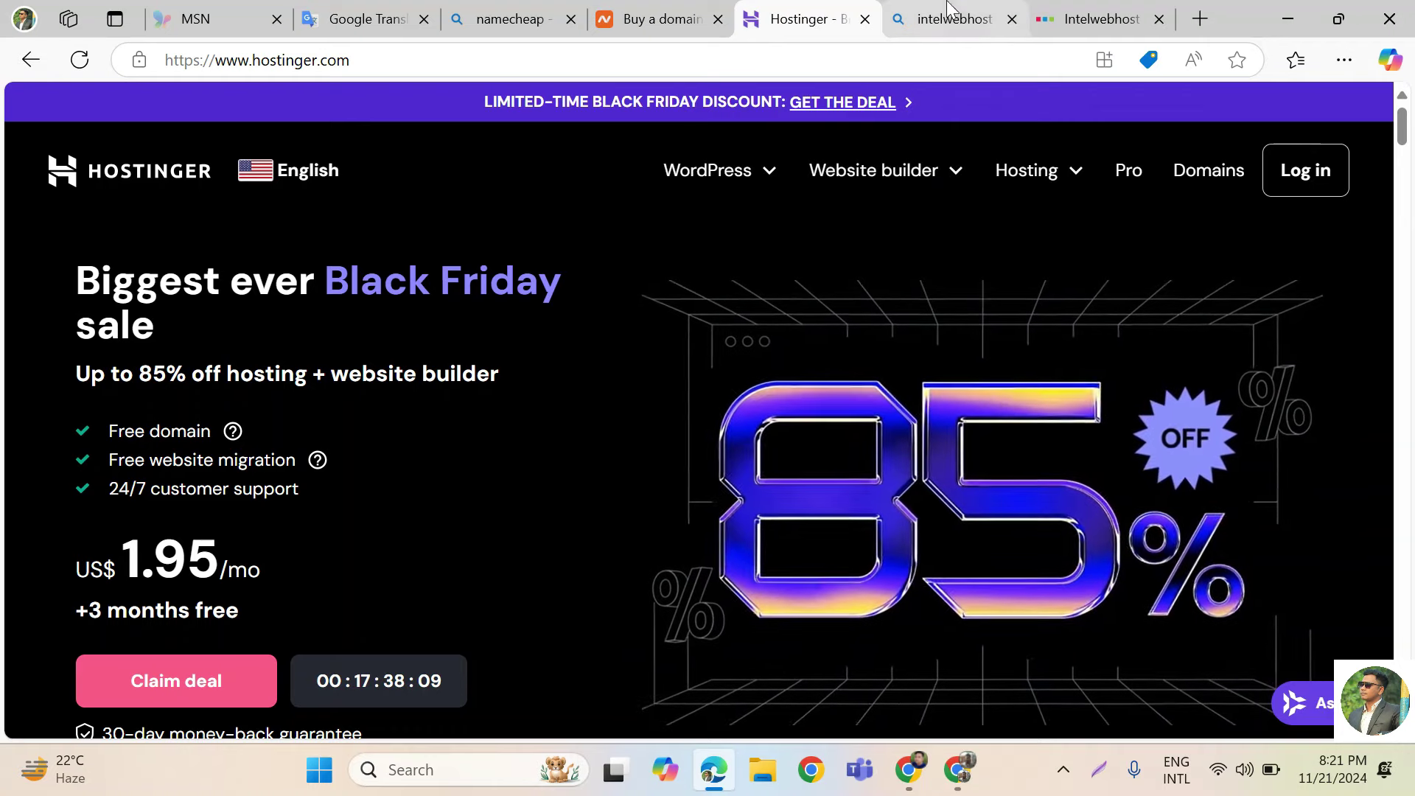
{"action": "left_click", "coordinate": [987, 26]}
{"action": "left_click", "coordinate": [1014, 20]}
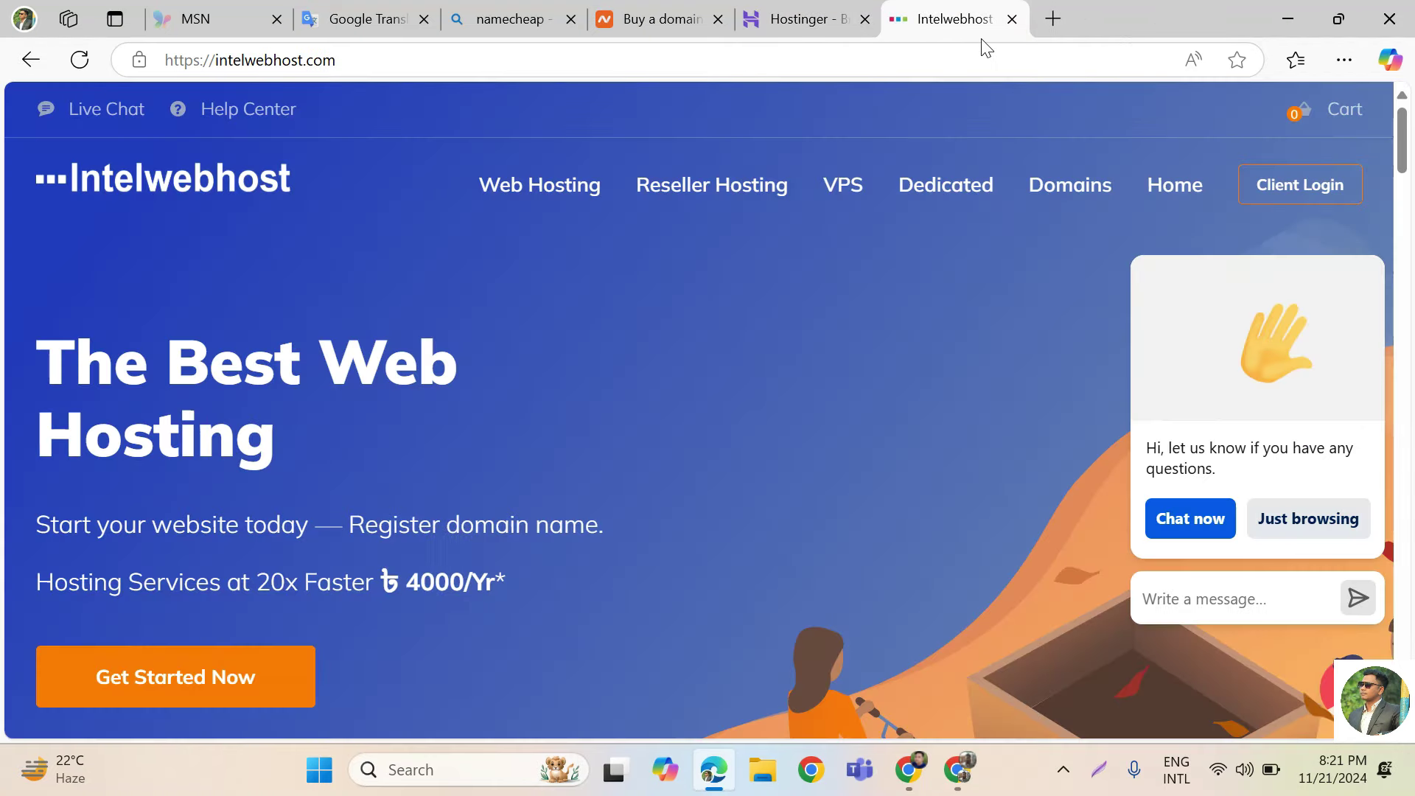
{"action": "scroll", "coordinate": [670, 379], "scroll_direction": "down", "scroll_amount": 5}
{"action": "scroll", "coordinate": [671, 379], "scroll_direction": "up", "scroll_amount": 5}
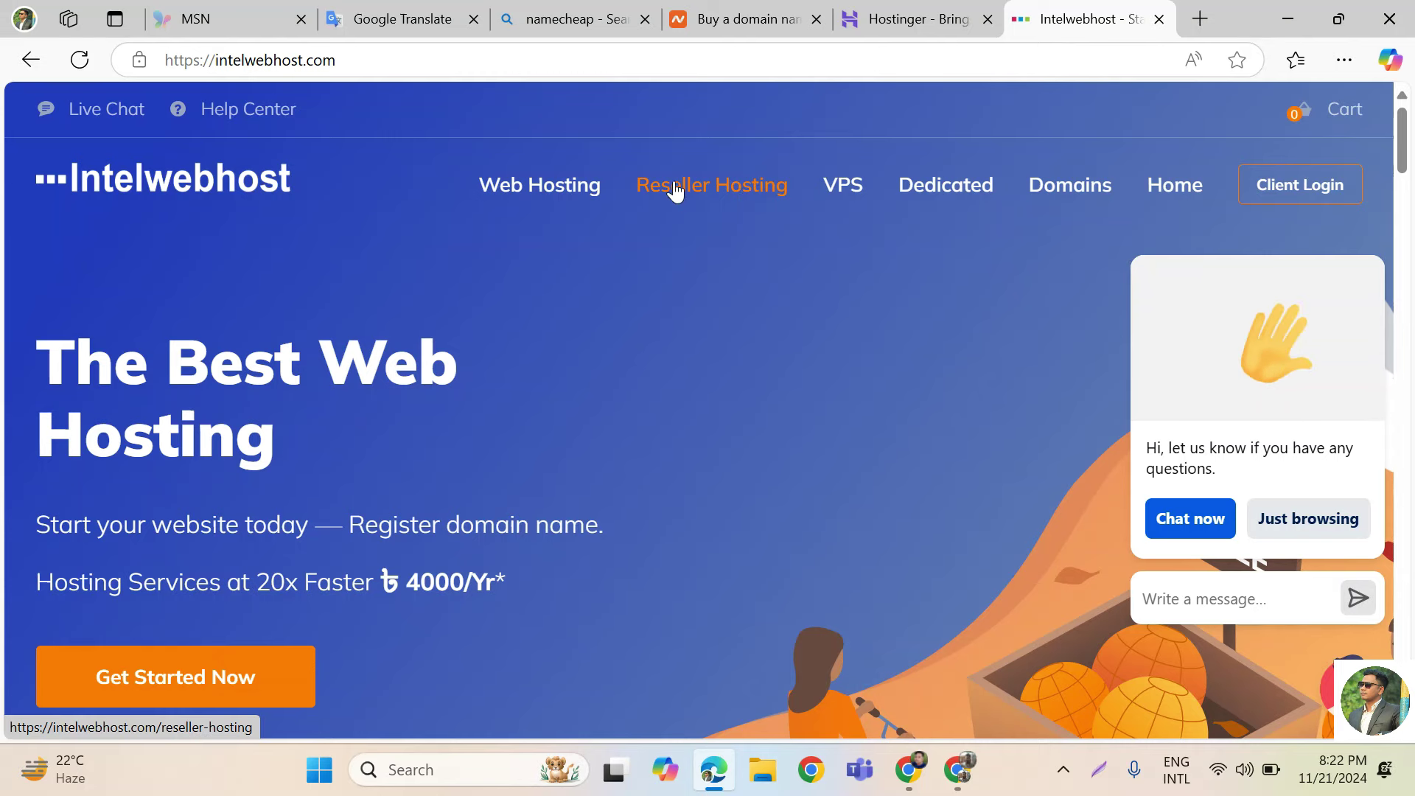
{"action": "left_click", "coordinate": [747, 32]}
Step: Scroll up and down the Namecheap homepage to review it
{"action": "scroll", "coordinate": [572, 325], "scroll_direction": "down", "scroll_amount": 3}
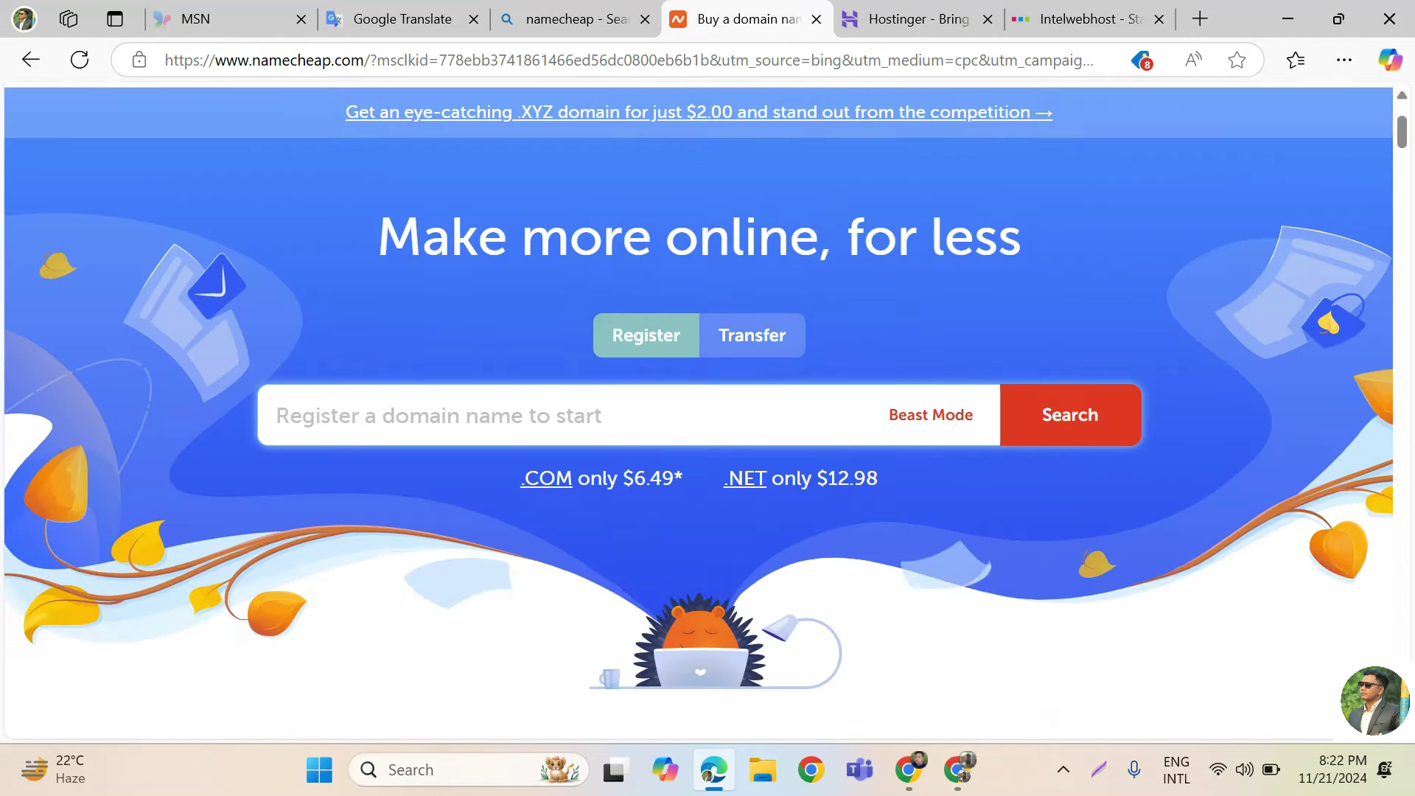
{"action": "scroll", "coordinate": [557, 577], "scroll_direction": "up", "scroll_amount": 2}
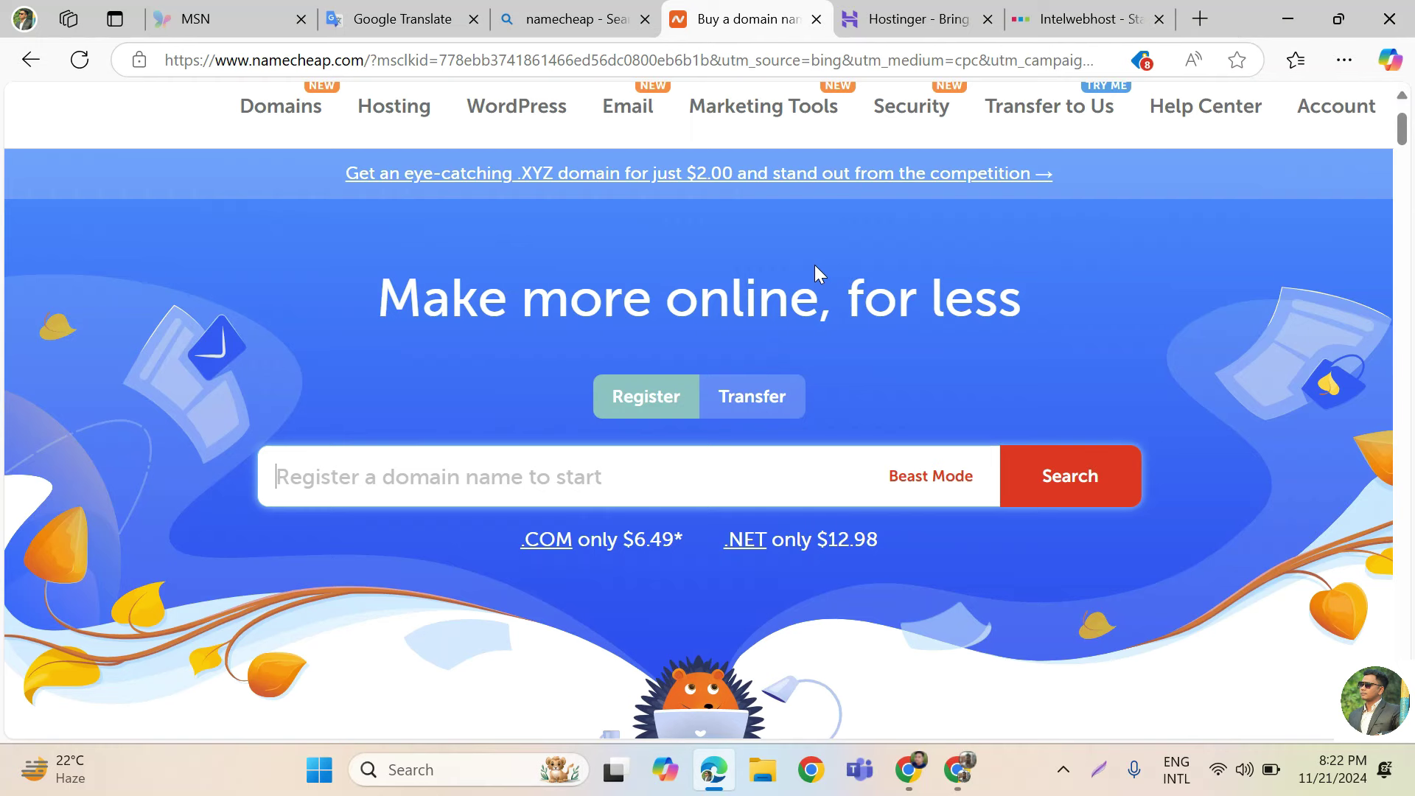
{"action": "scroll", "coordinate": [816, 263], "scroll_direction": "up", "scroll_amount": 2}
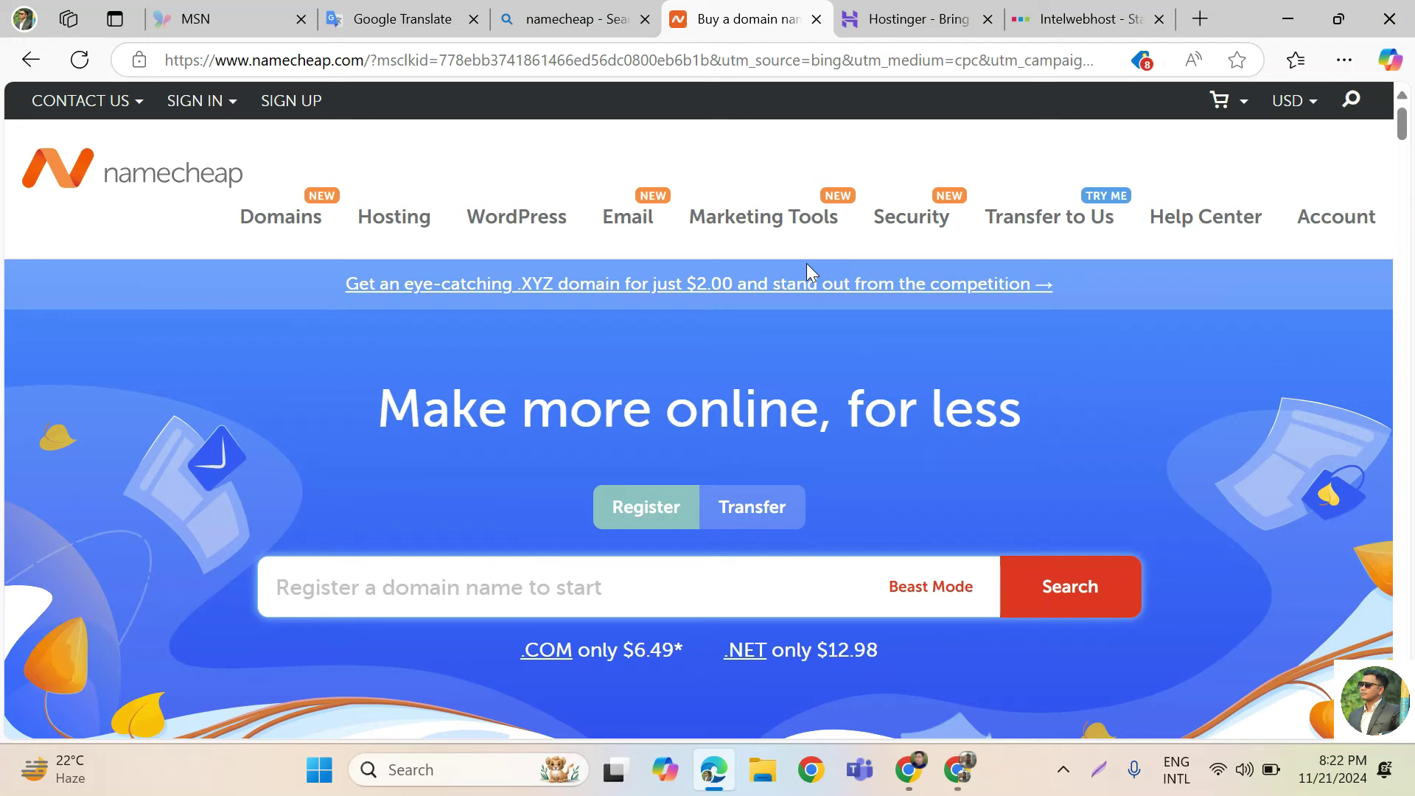
{"action": "scroll", "coordinate": [501, 442], "scroll_direction": "down", "scroll_amount": 3}
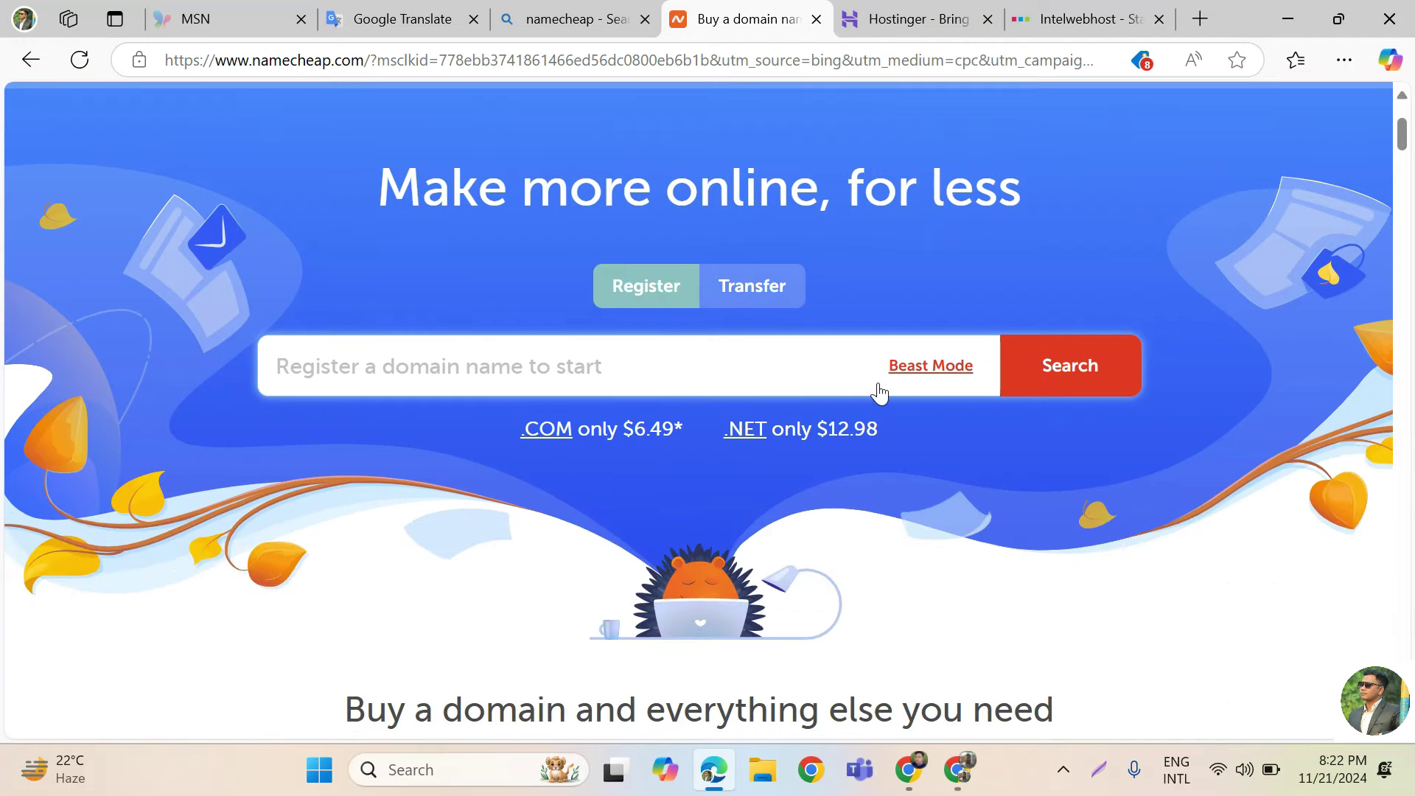
{"action": "scroll", "coordinate": [875, 389], "scroll_direction": "up", "scroll_amount": 2}
{"action": "scroll", "coordinate": [870, 384], "scroll_direction": "up", "scroll_amount": 2}
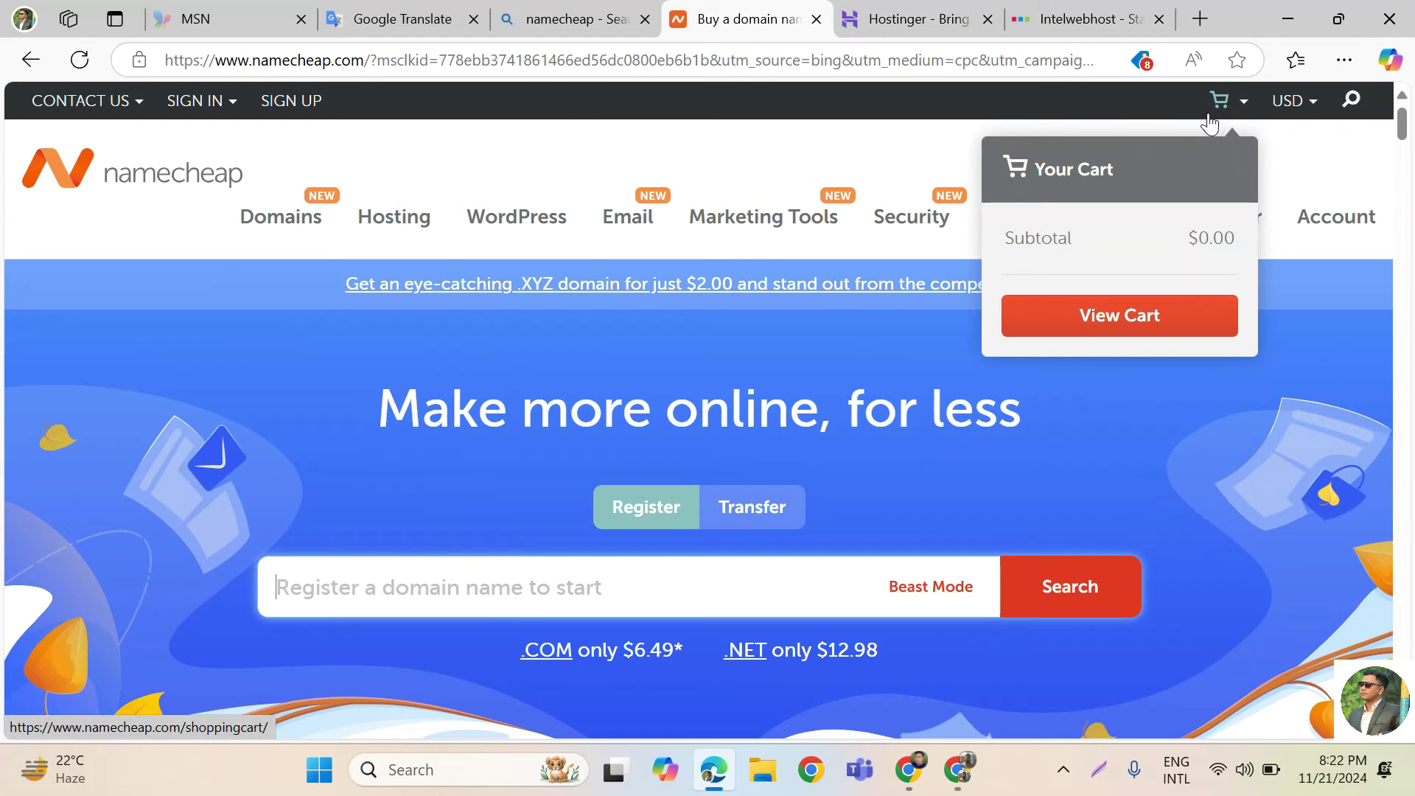
Step: Choose Dashboard from the Account menu and sign in with the saved credentials
{"action": "mouse_move", "coordinate": [1338, 217]}
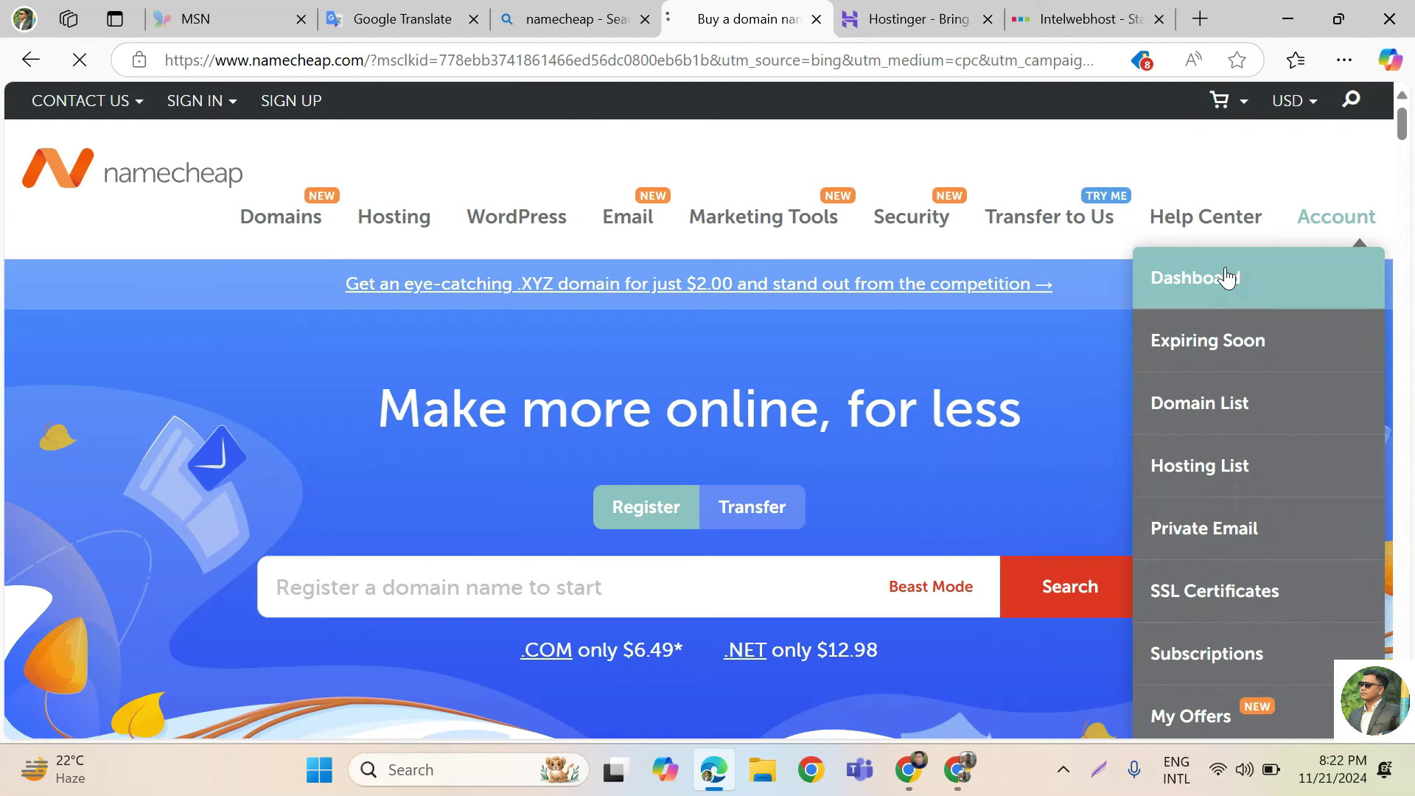
{"action": "left_click", "coordinate": [1220, 294]}
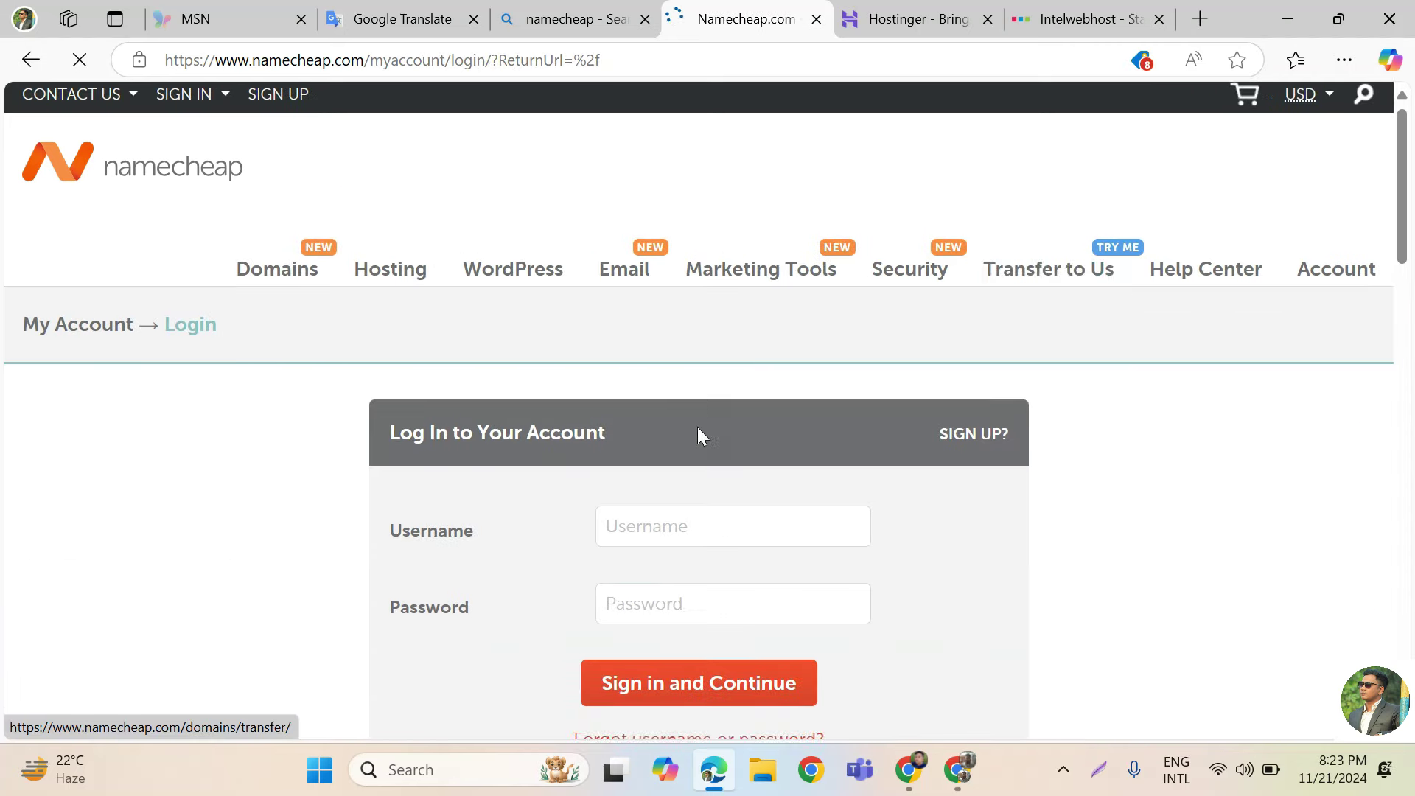
{"action": "scroll", "coordinate": [698, 426], "scroll_direction": "down", "scroll_amount": 3}
{"action": "left_click", "coordinate": [686, 475]}
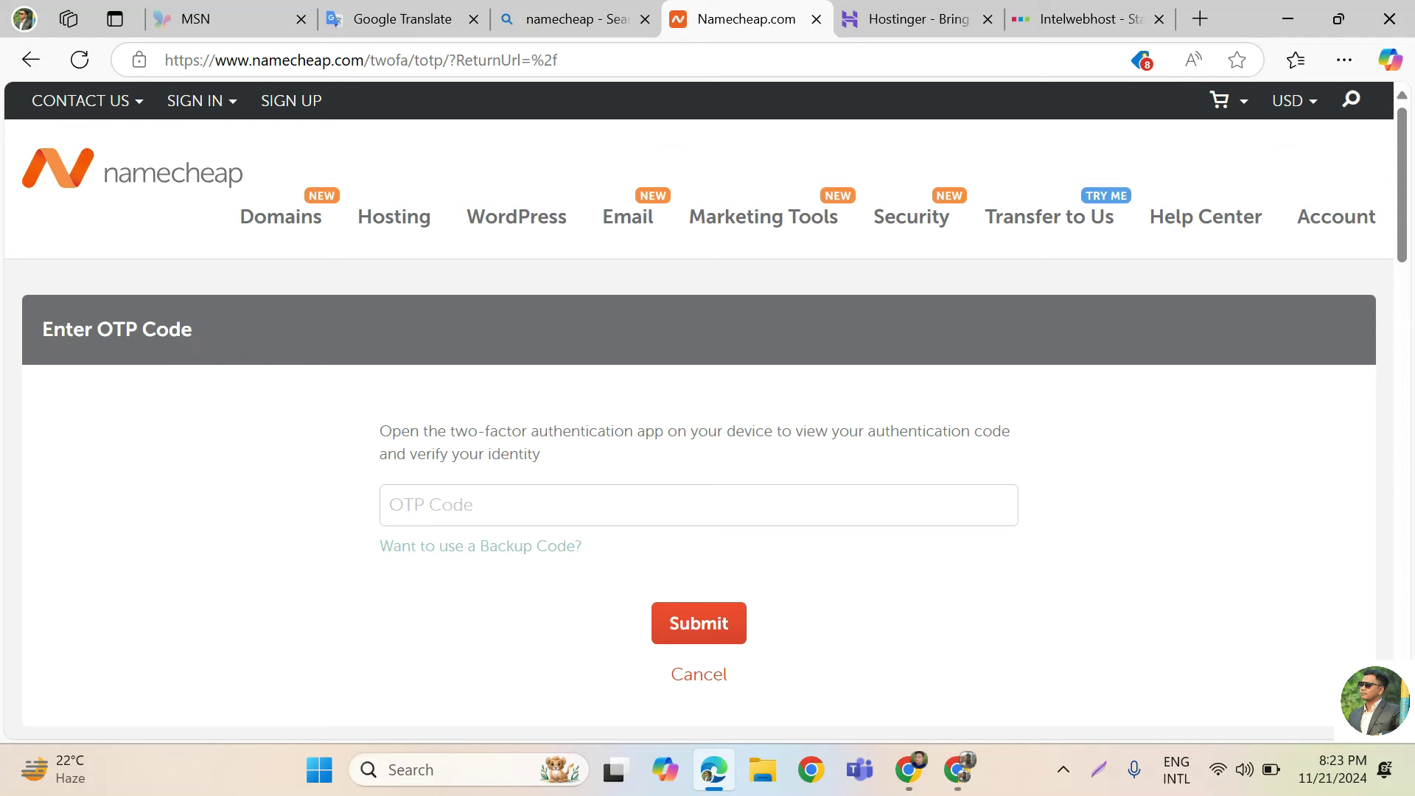
Step: Enter the two-factor verification code, correcting a mistyped digit, and submit it
{"action": "scroll", "coordinate": [704, 427], "scroll_direction": "down", "scroll_amount": 1}
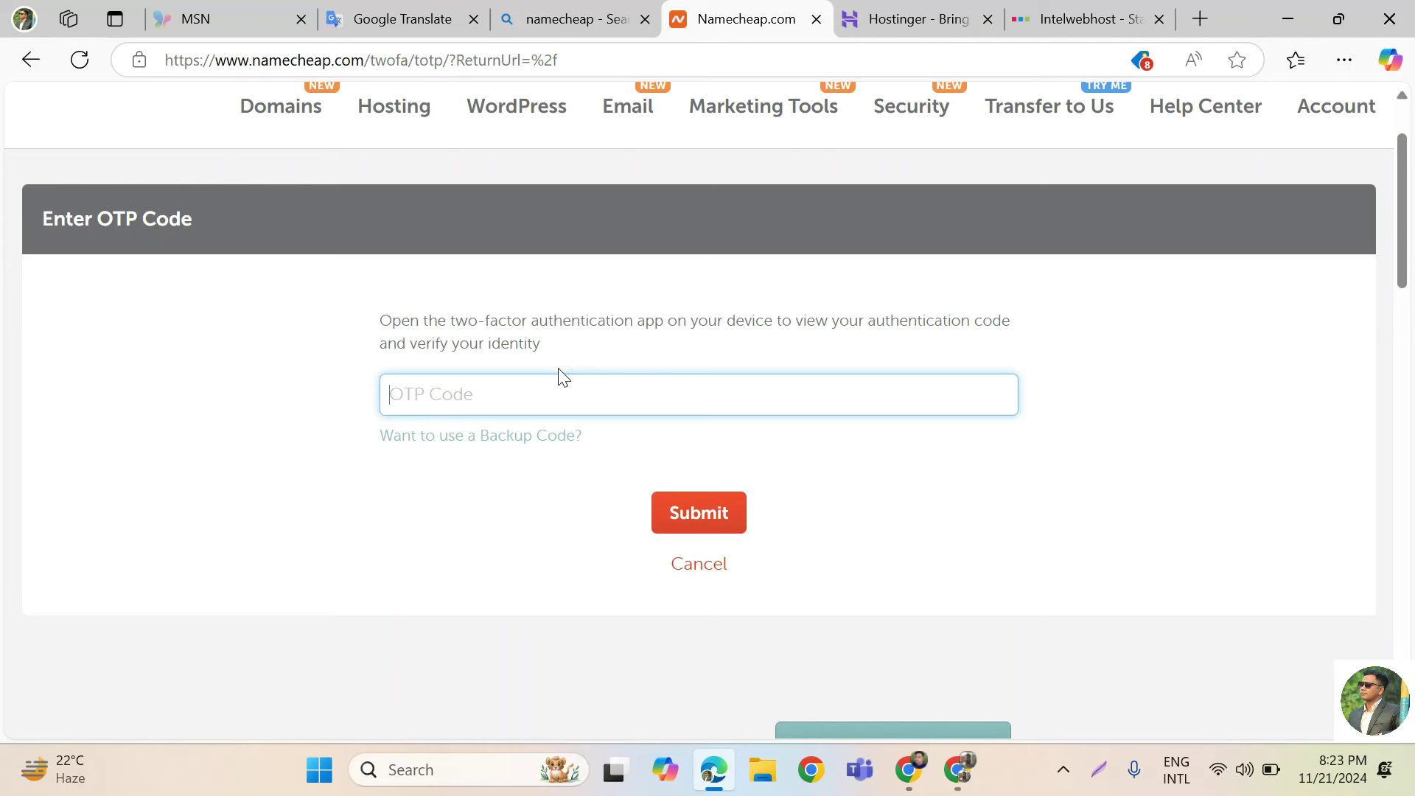
{"action": "left_click", "coordinate": [544, 387]}
{"action": "left_click", "coordinate": [720, 516]}
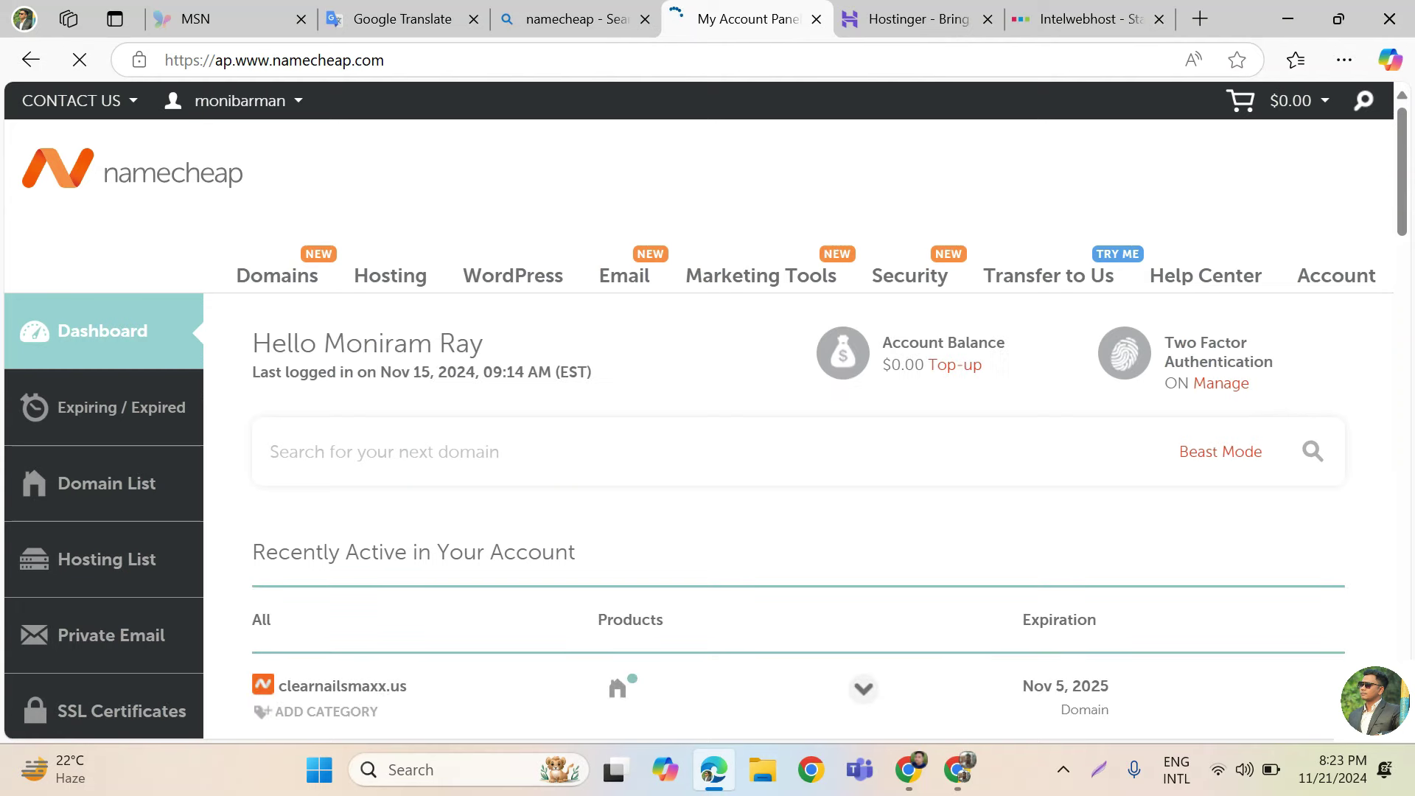
Step: Open View all domains and scroll through the full Namecheap Domain List
{"action": "scroll", "coordinate": [748, 387], "scroll_direction": "down", "scroll_amount": 3}
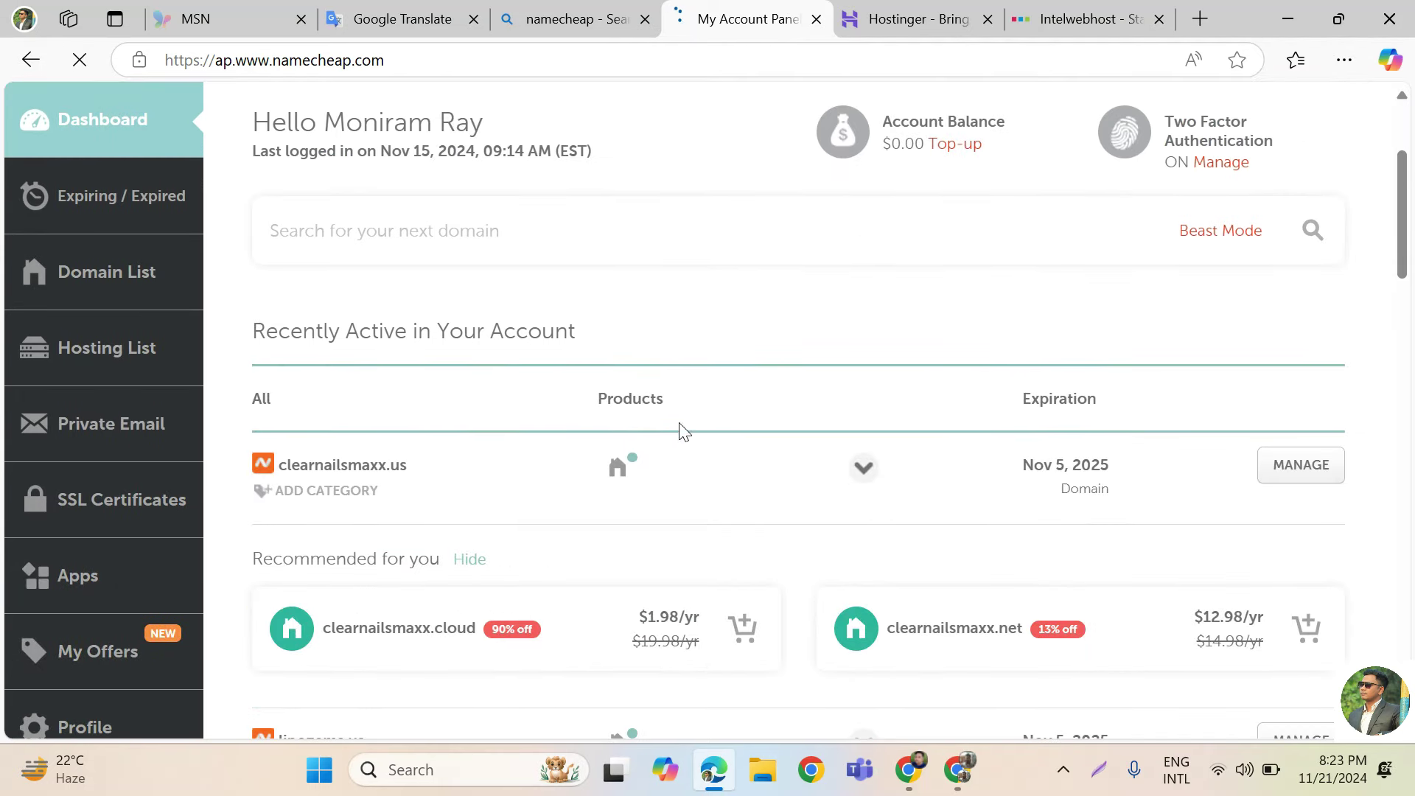
{"action": "scroll", "coordinate": [684, 431], "scroll_direction": "down", "scroll_amount": 7}
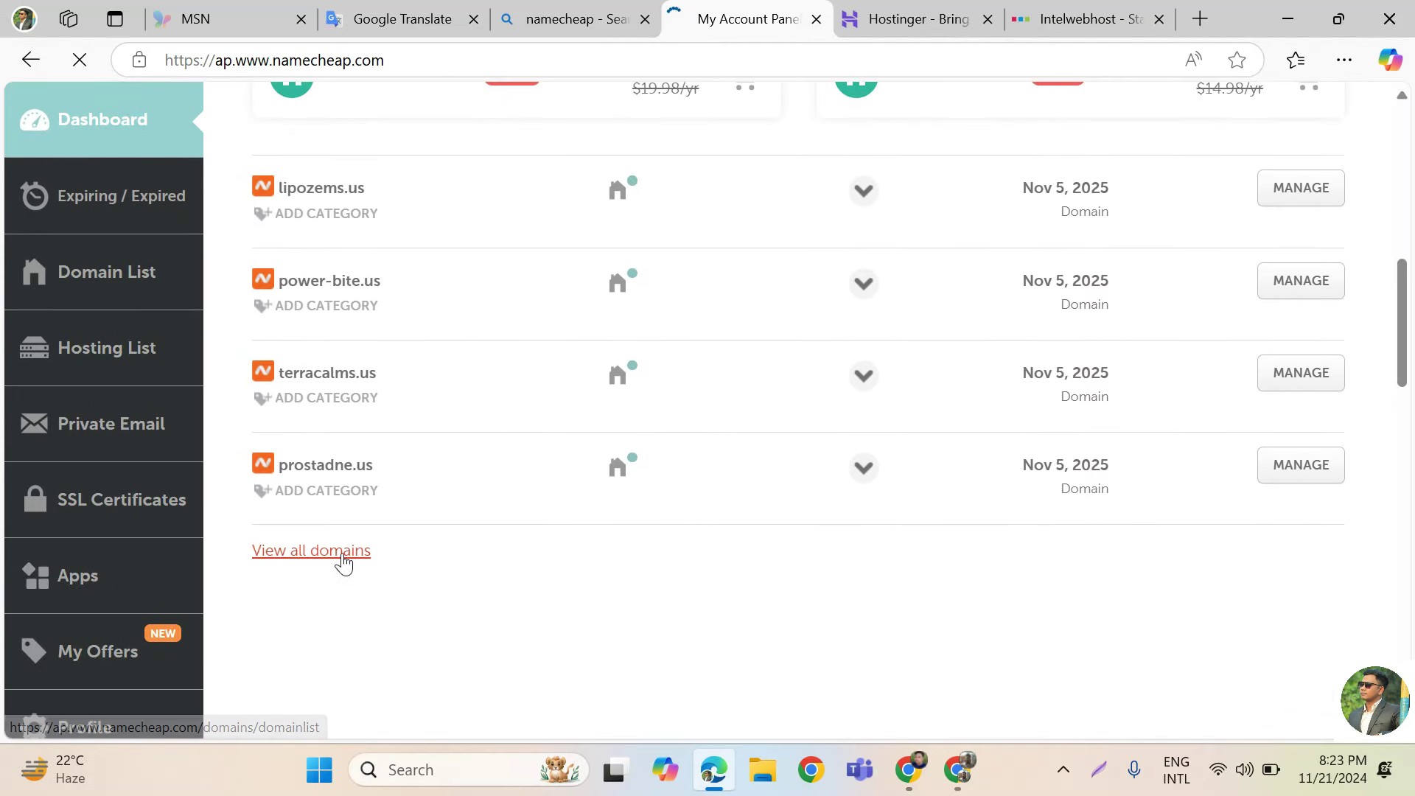
{"action": "left_click", "coordinate": [343, 562]}
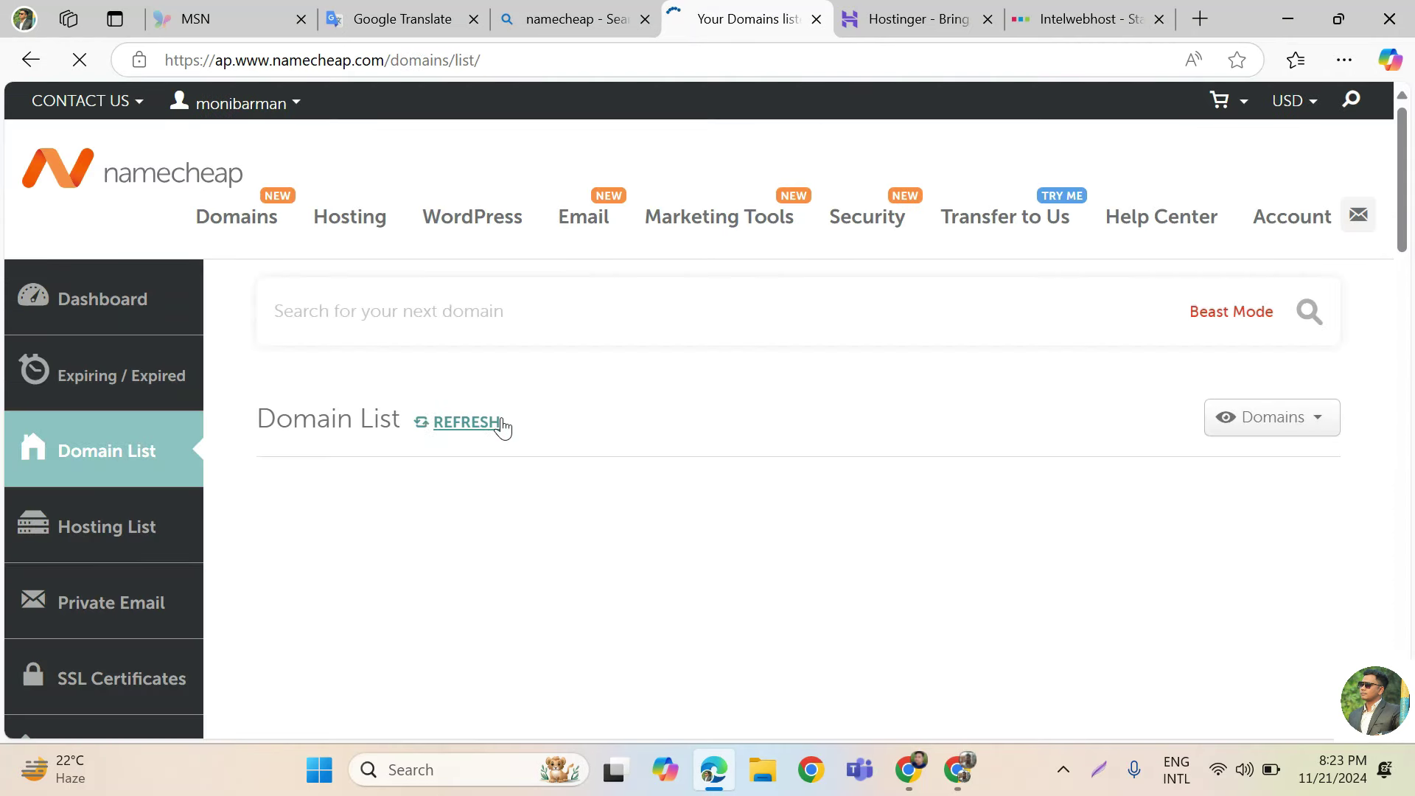
{"action": "scroll", "coordinate": [493, 442], "scroll_direction": "down", "scroll_amount": 7}
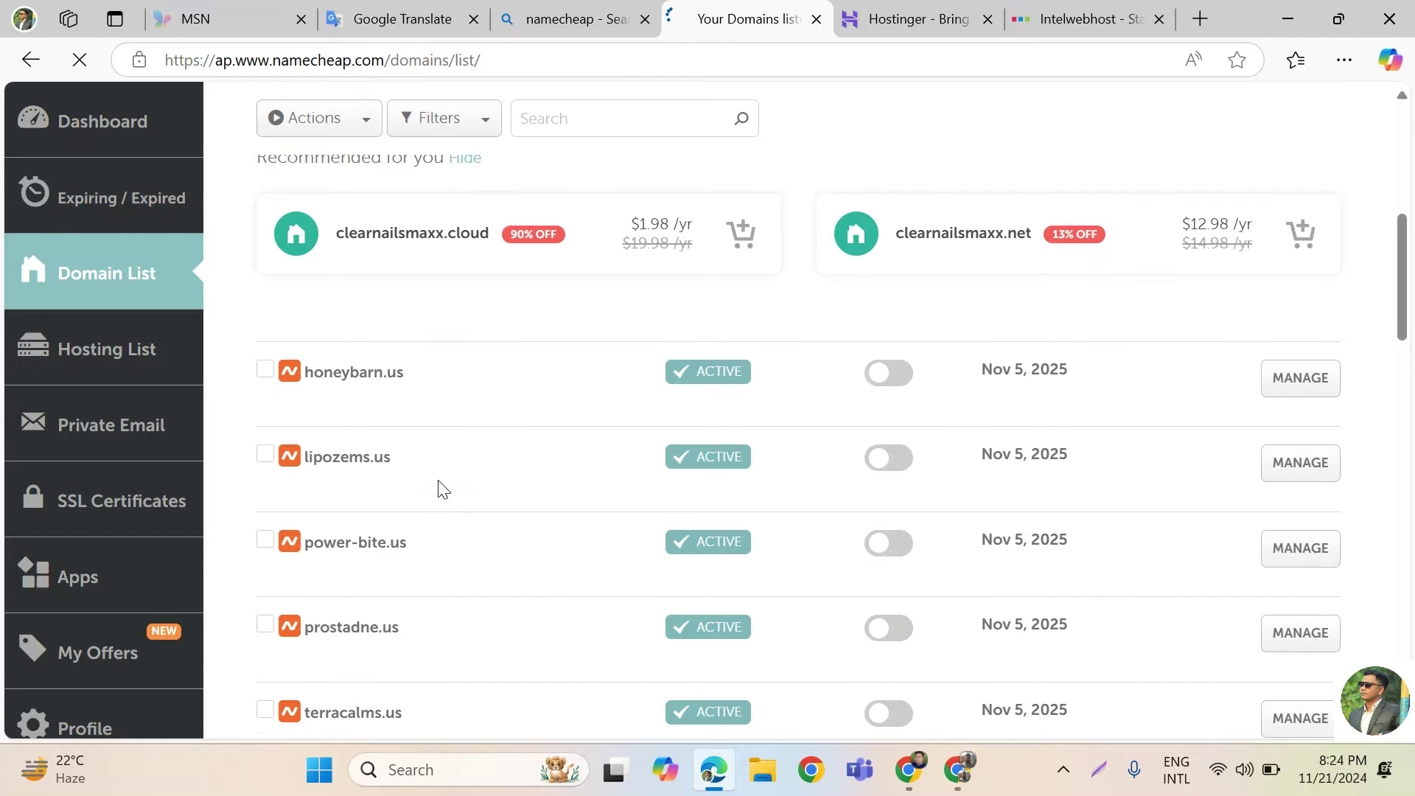
{"action": "scroll", "coordinate": [443, 490], "scroll_direction": "down", "scroll_amount": 3}
{"action": "scroll", "coordinate": [446, 445], "scroll_direction": "up", "scroll_amount": 10}
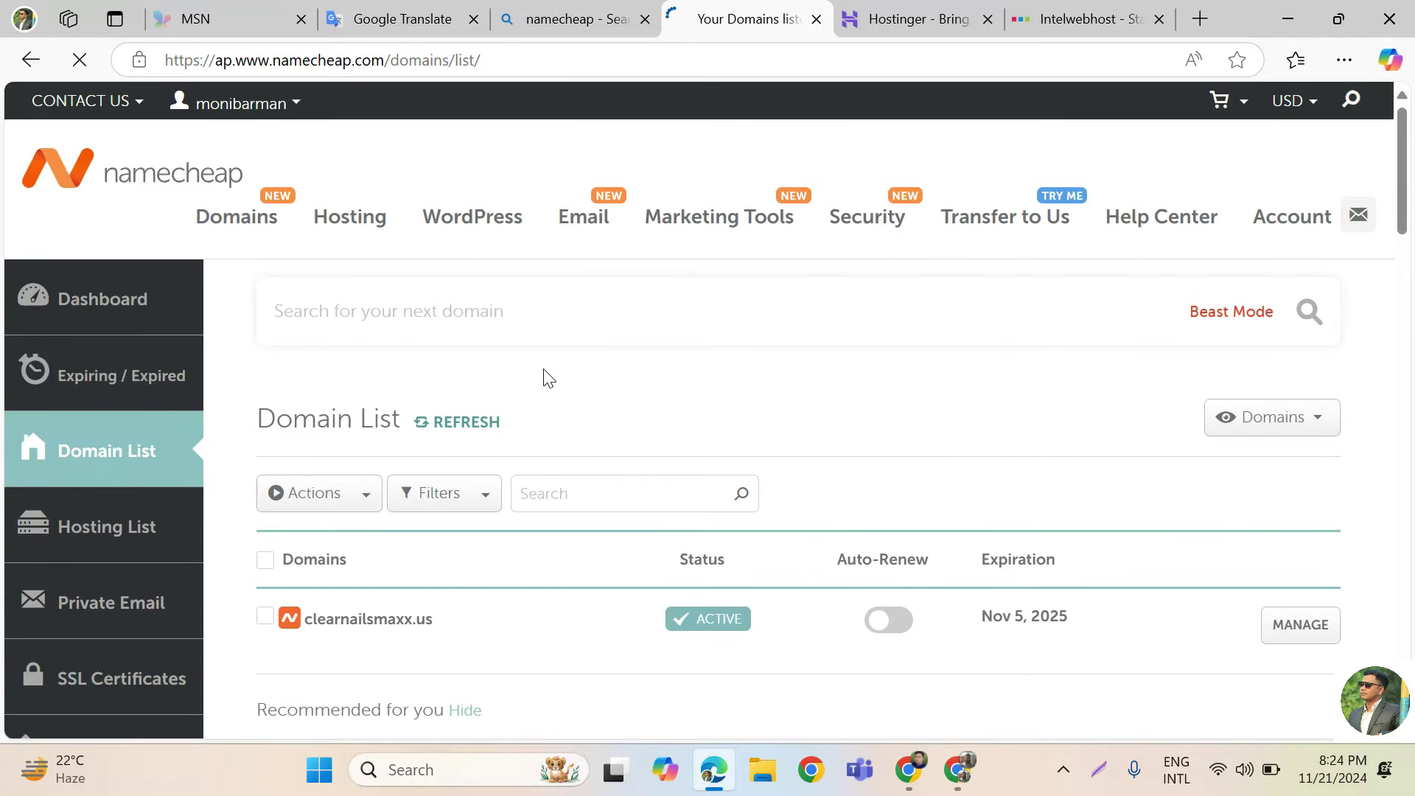
{"action": "scroll", "coordinate": [546, 398], "scroll_direction": "down", "scroll_amount": 4}
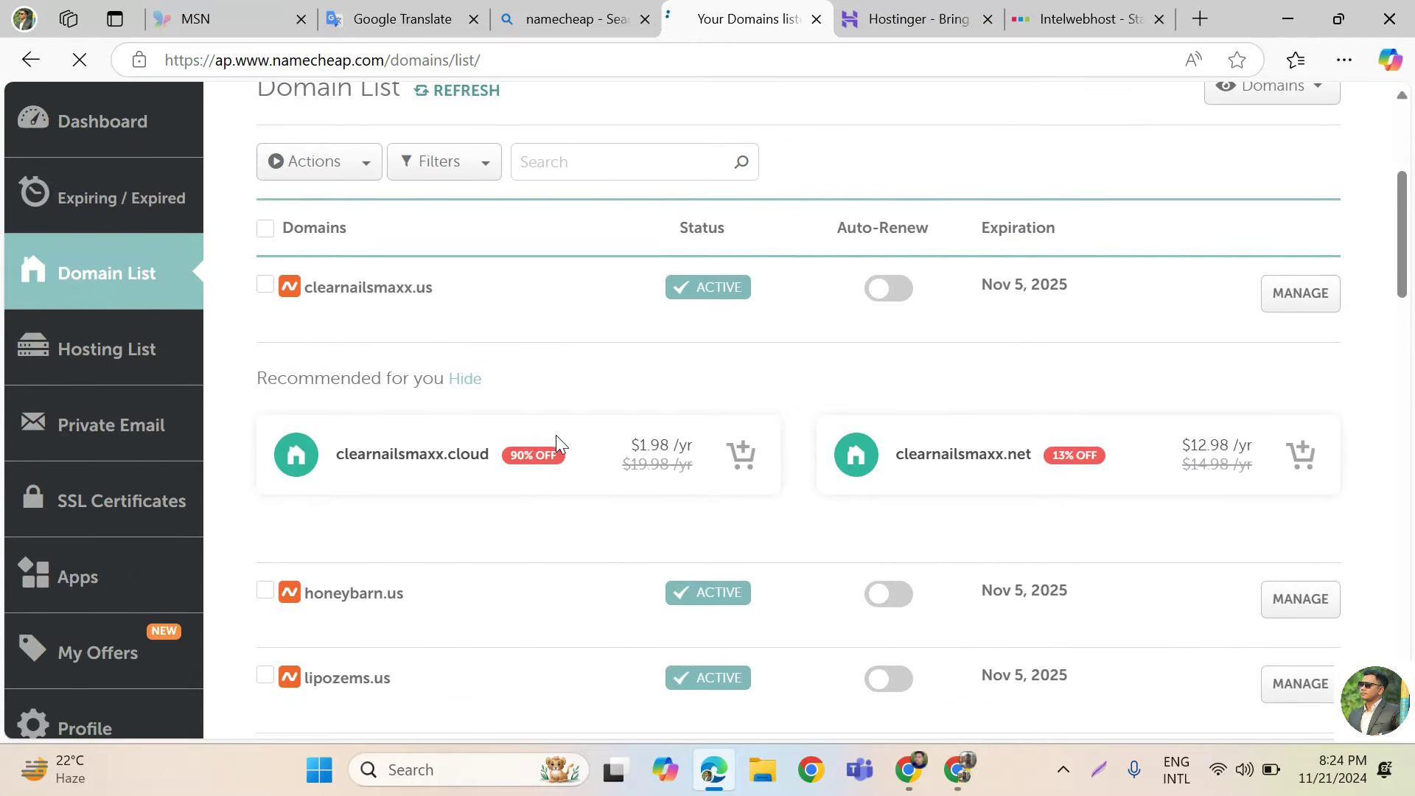
{"action": "scroll", "coordinate": [556, 435], "scroll_direction": "up", "scroll_amount": 4}
Step: Log in to Hostinger and collapse the Black Friday sale banner
{"action": "left_click", "coordinate": [902, 17]}
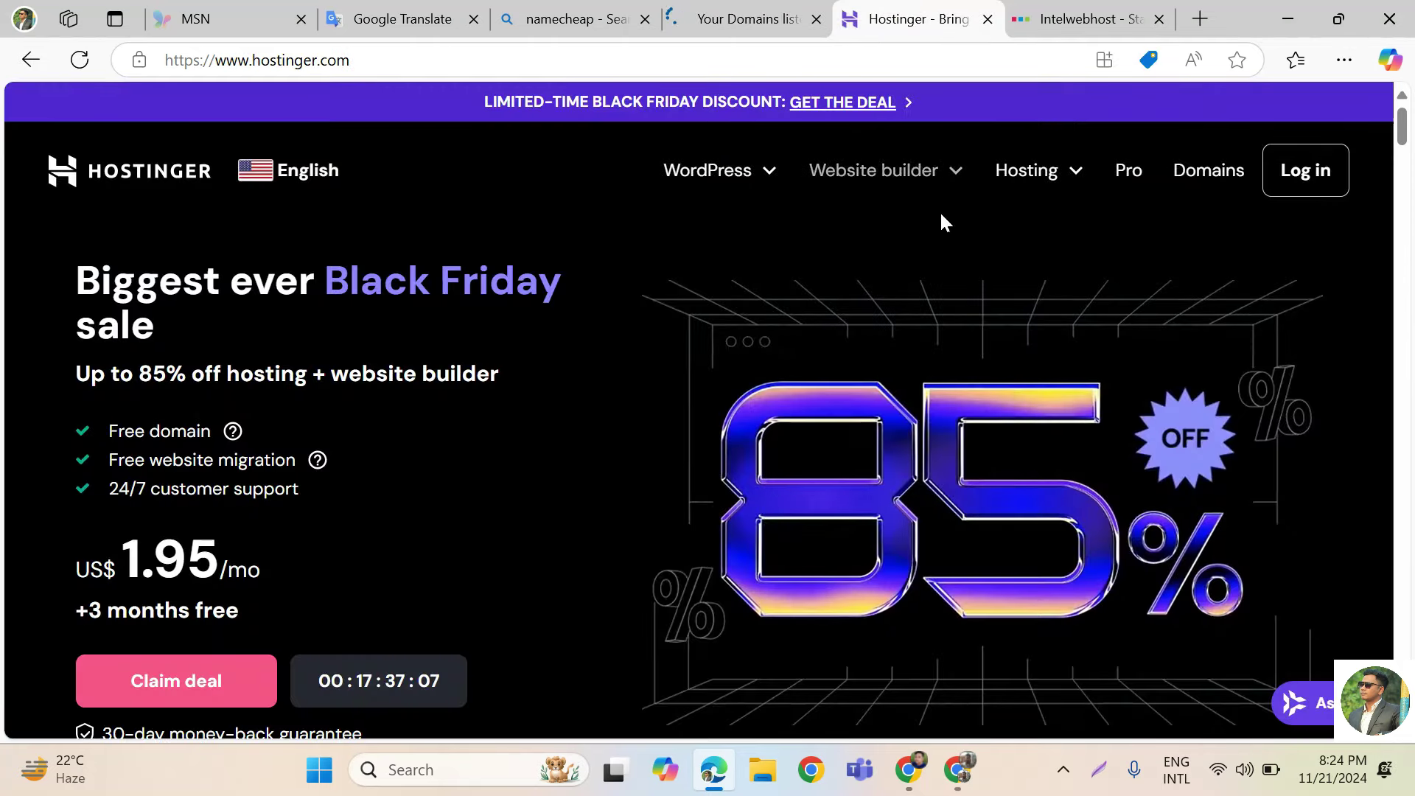
{"action": "left_click", "coordinate": [1299, 170]}
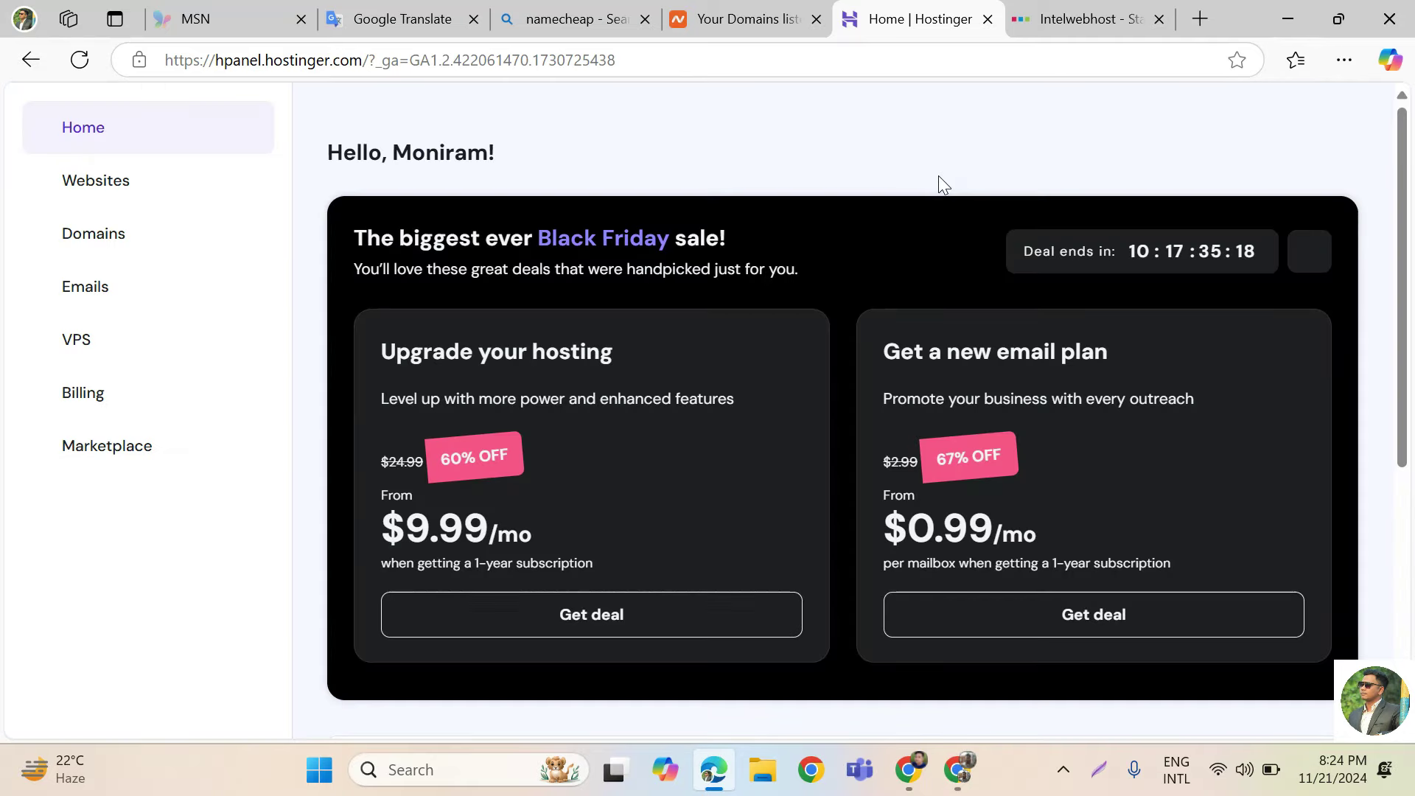
{"action": "left_click", "coordinate": [1308, 328]}
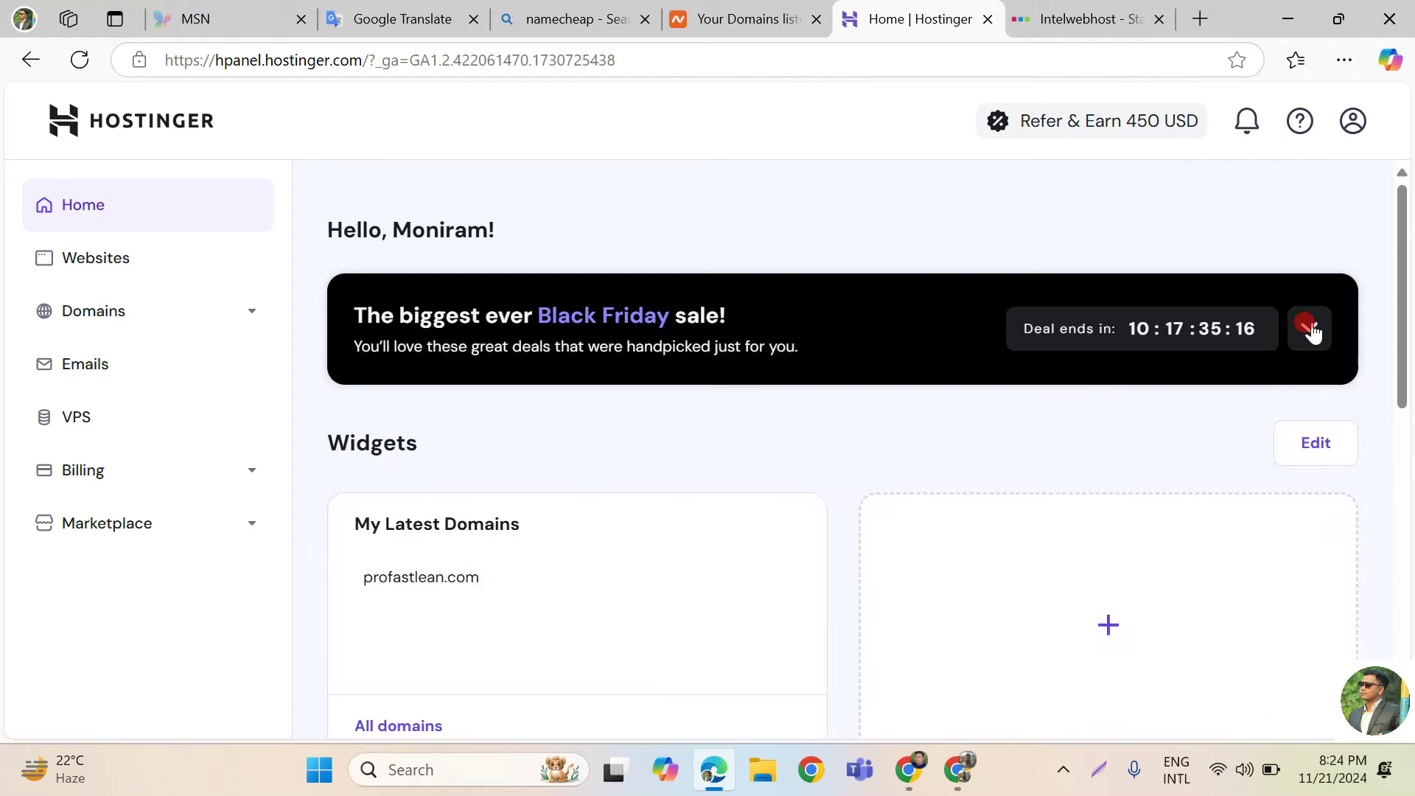
{"action": "scroll", "coordinate": [840, 341], "scroll_direction": "down", "scroll_amount": 10}
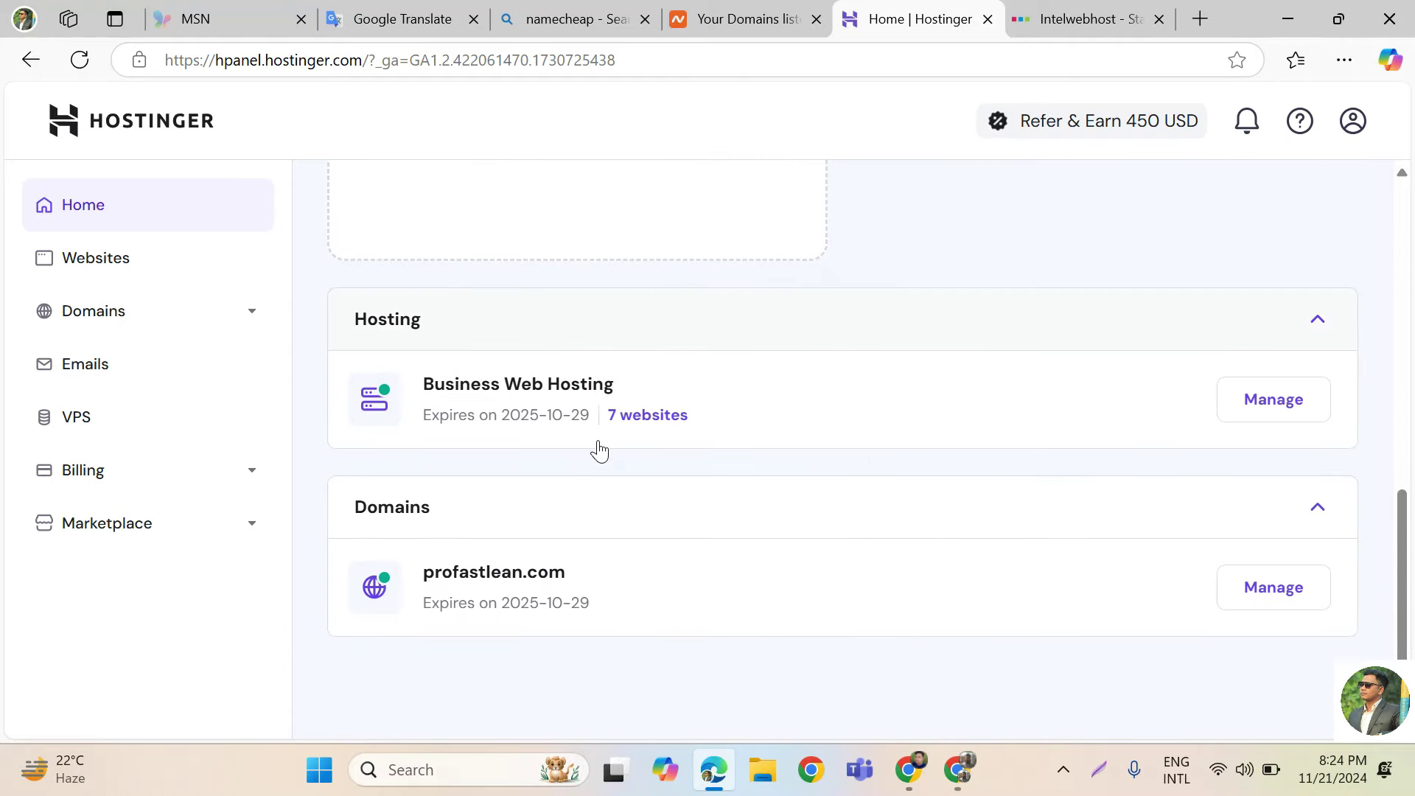
{"action": "scroll", "coordinate": [285, 347], "scroll_direction": "up", "scroll_amount": 5}
Step: Open the Websites page and scroll through the Business Web Hosting sites
{"action": "left_click", "coordinate": [134, 255]}
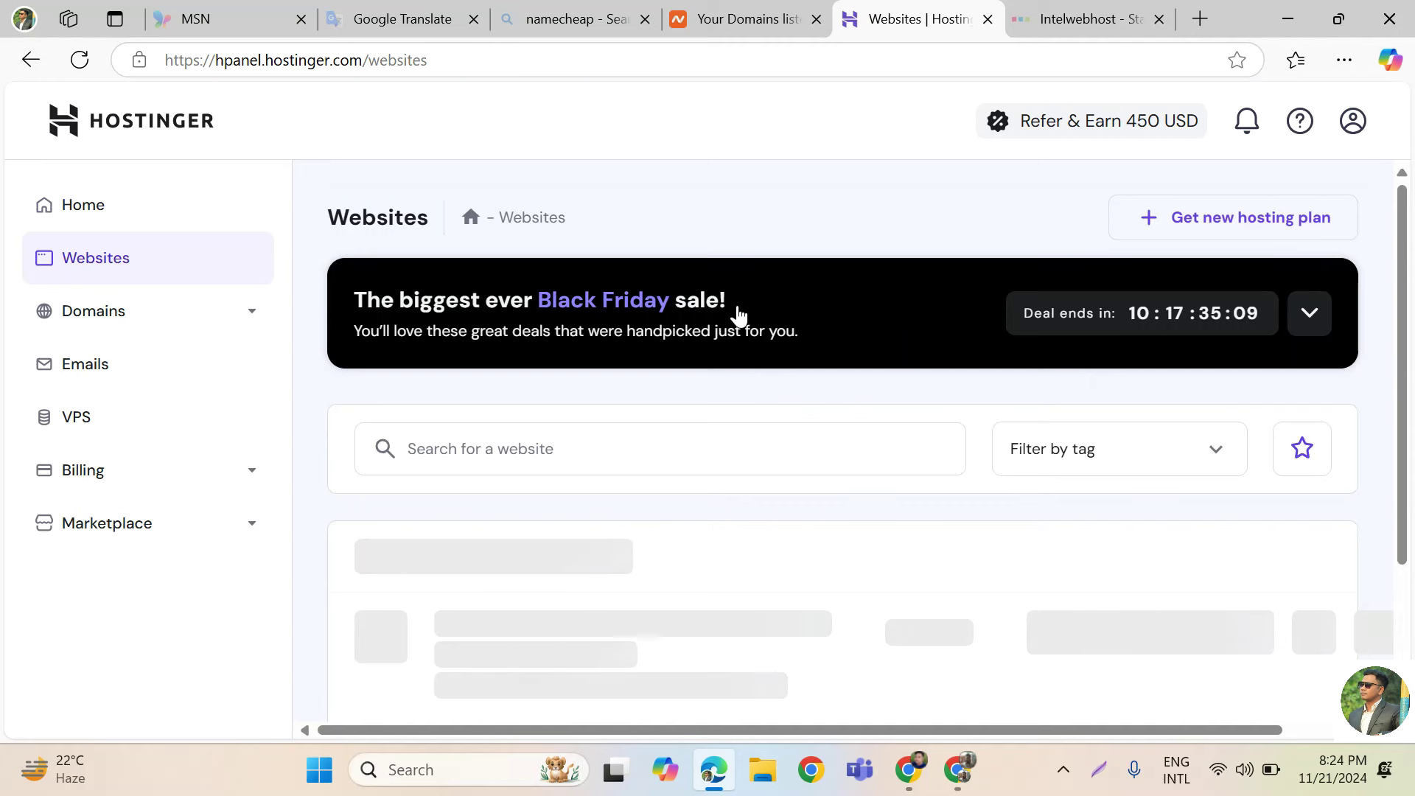
{"action": "scroll", "coordinate": [737, 320], "scroll_direction": "down", "scroll_amount": 3}
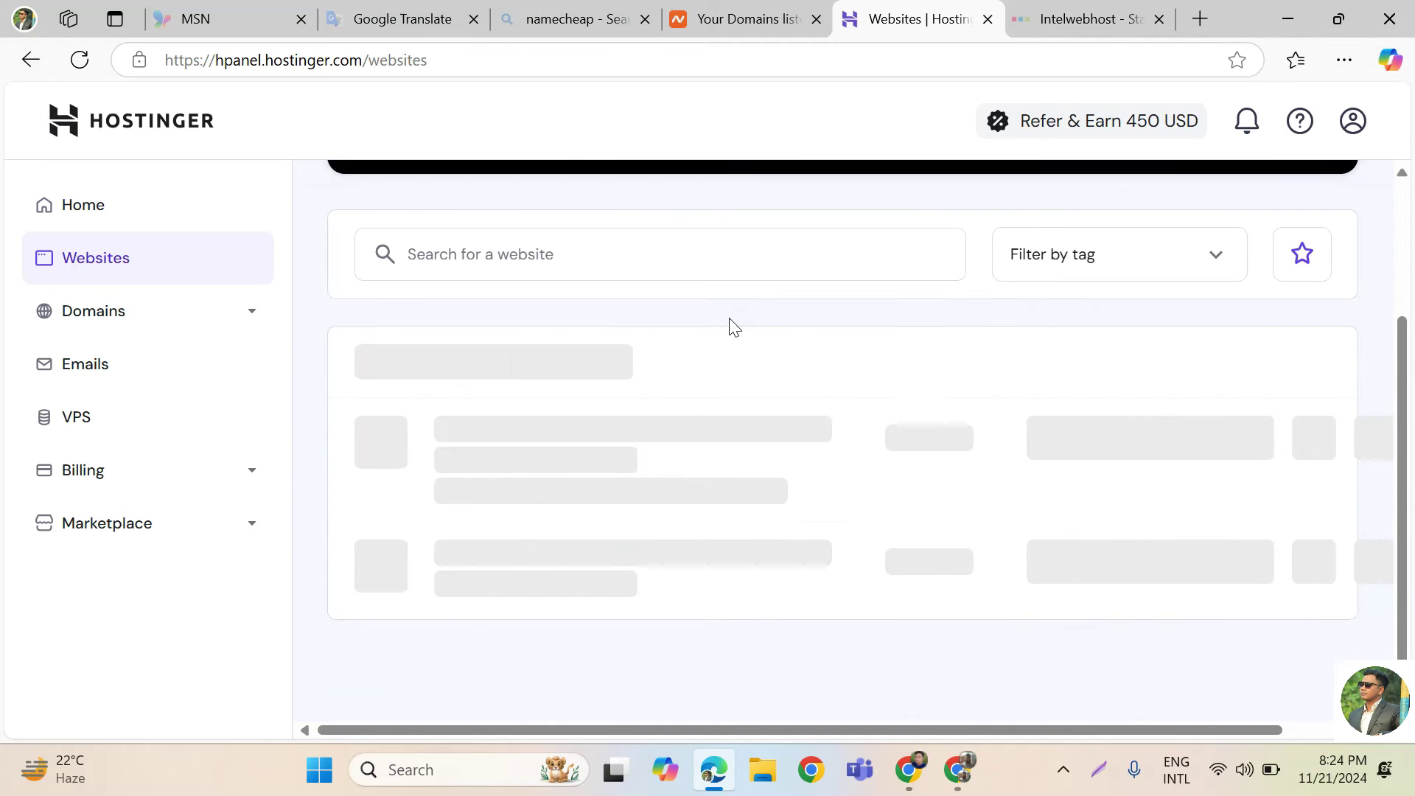
{"action": "scroll", "coordinate": [731, 335], "scroll_direction": "down", "scroll_amount": 3}
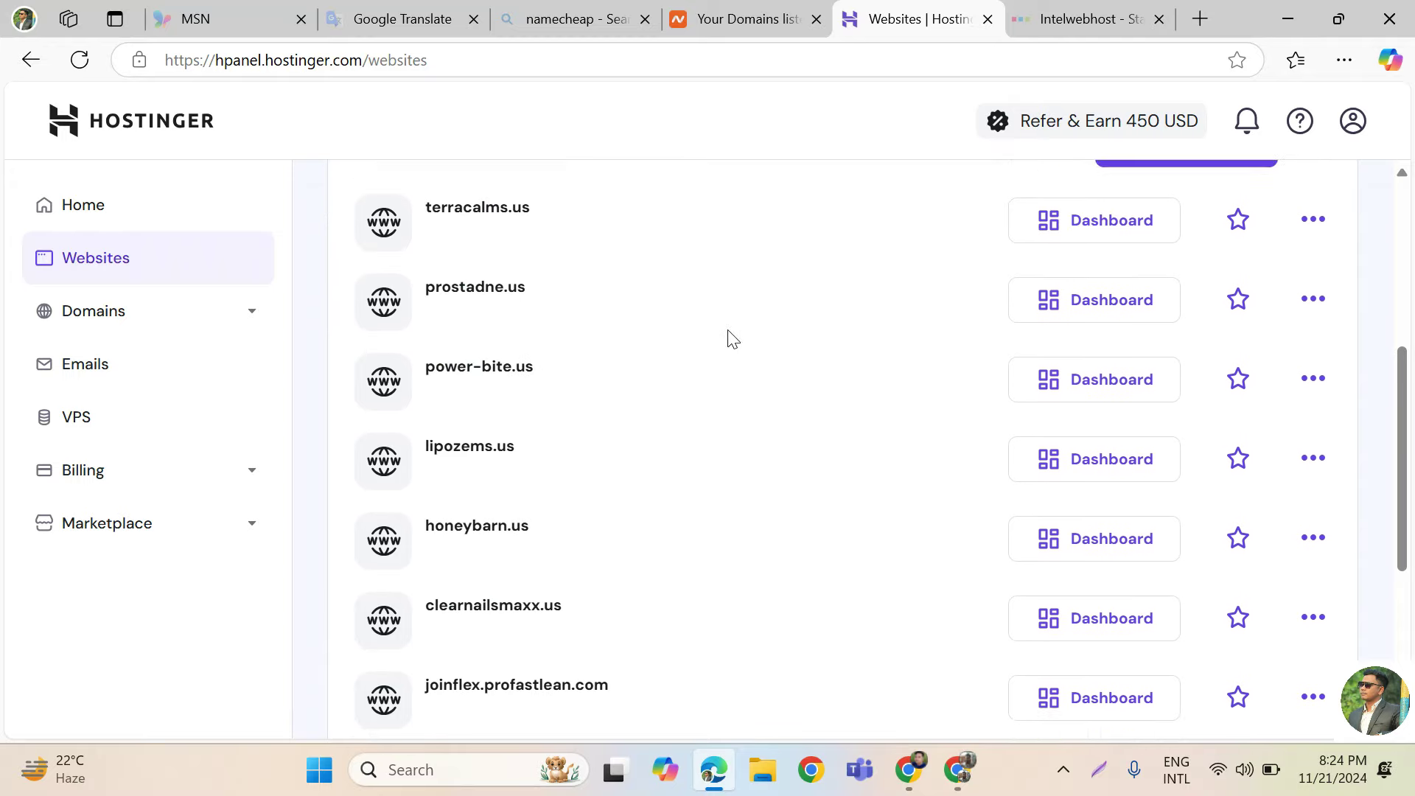
{"action": "scroll", "coordinate": [732, 339], "scroll_direction": "down", "scroll_amount": 5}
{"action": "scroll", "coordinate": [600, 546], "scroll_direction": "up", "scroll_amount": 5}
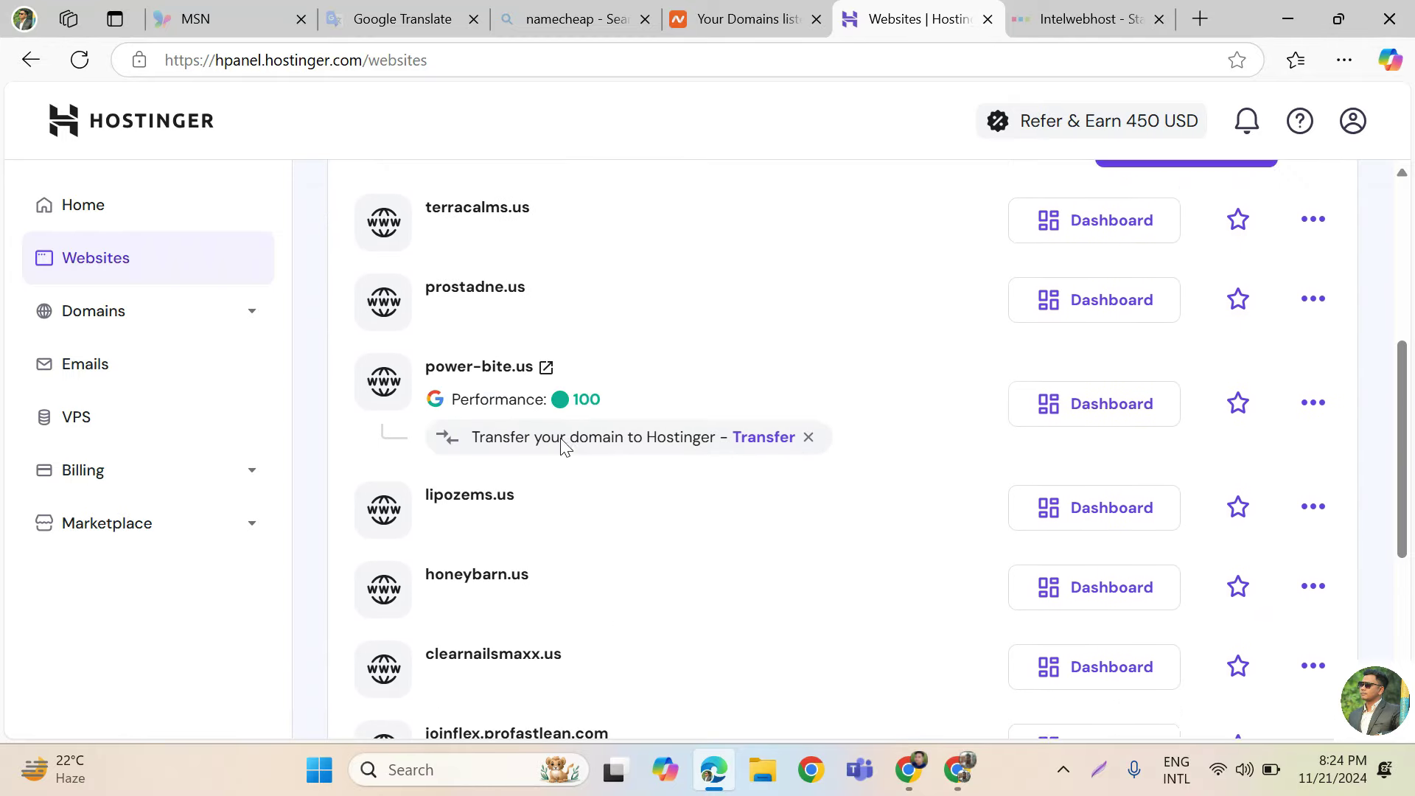
{"action": "scroll", "coordinate": [562, 446], "scroll_direction": "up", "scroll_amount": 5}
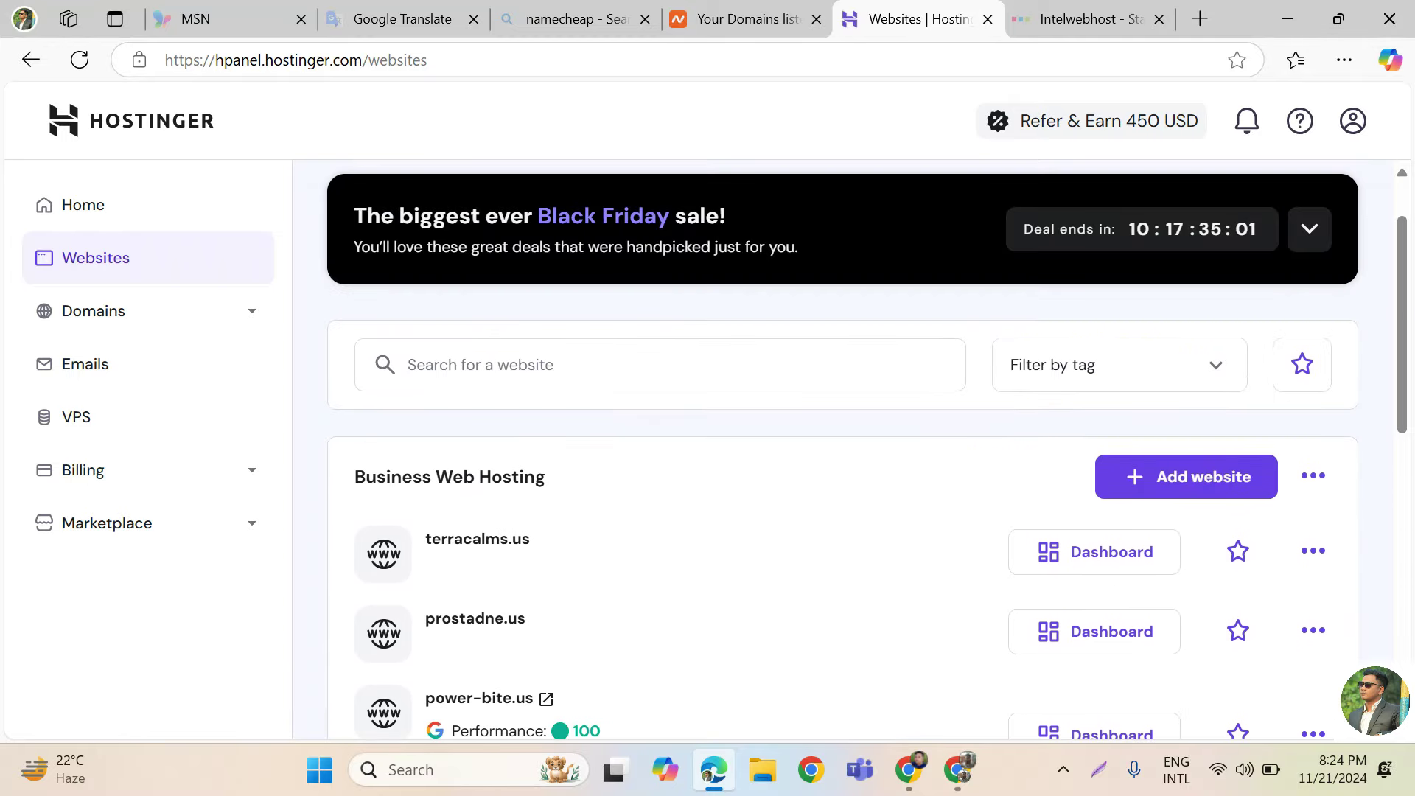
Step: Revisit the Namecheap domain list, open a blank Edge tab, then bring Chrome's Meet window forward
{"action": "left_click", "coordinate": [781, 18]}
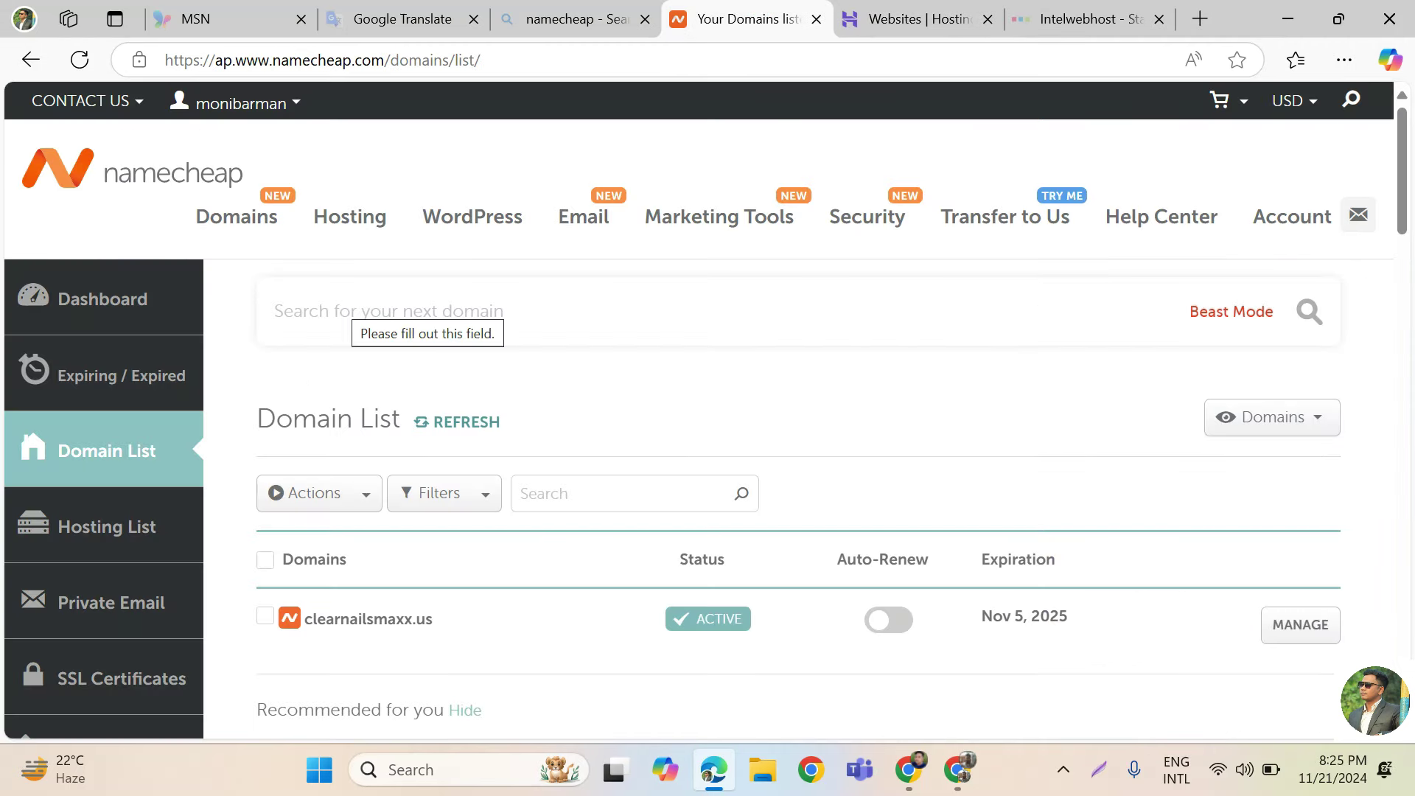
{"action": "left_click", "coordinate": [1200, 19]}
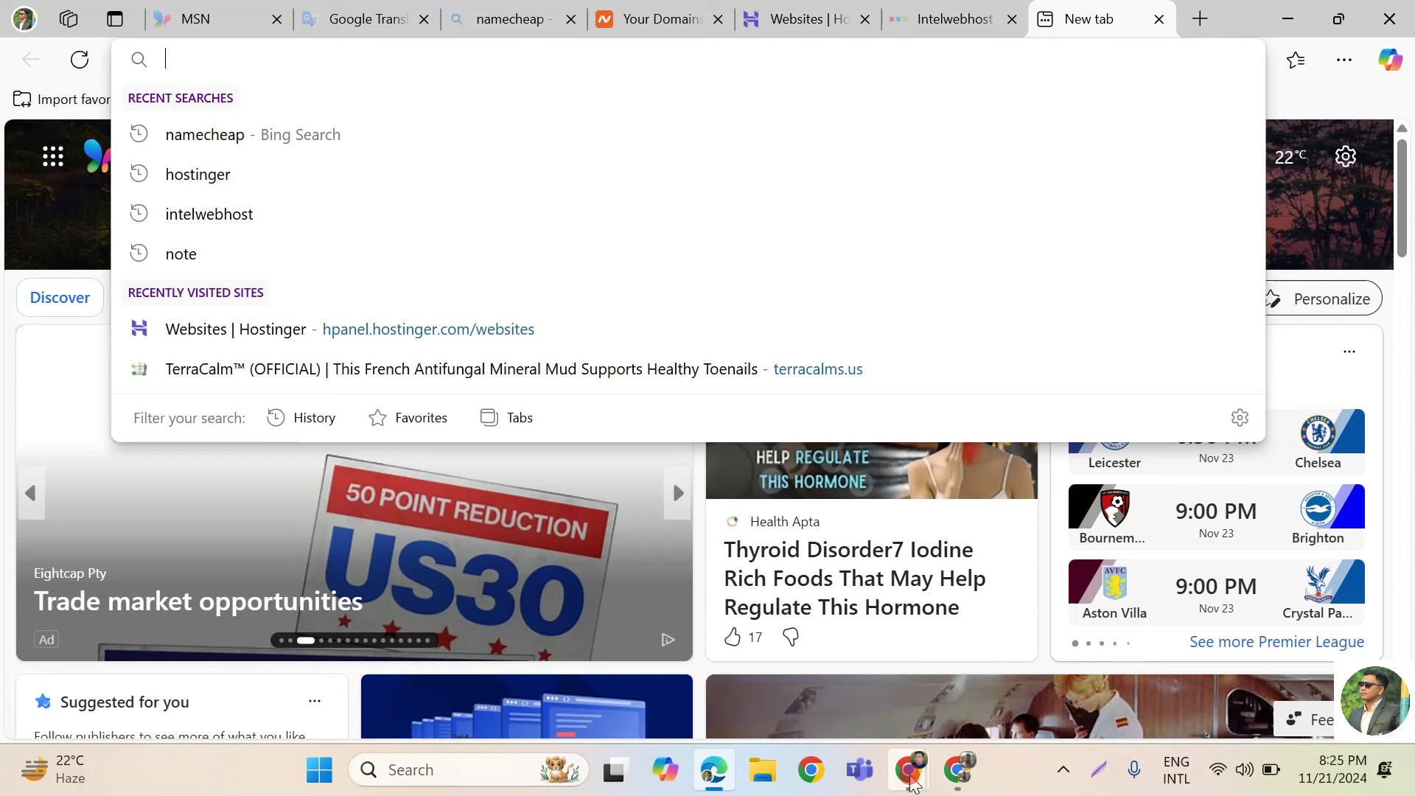
{"action": "mouse_move", "coordinate": [909, 770]}
{"action": "left_click", "coordinate": [785, 667]}
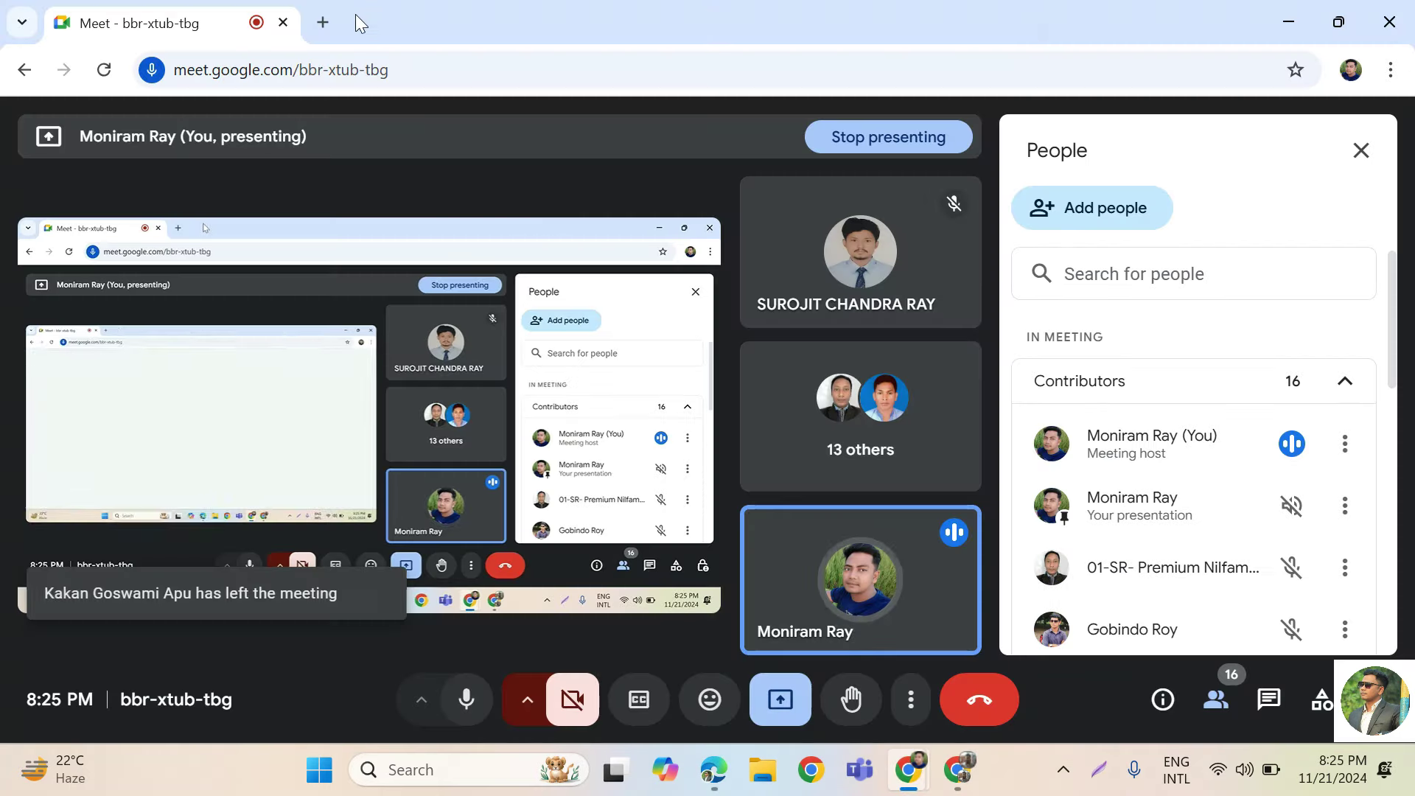
Step: Google 'business name generator' in a new Chrome tab and open the Namelix result
{"action": "left_click", "coordinate": [322, 22]}
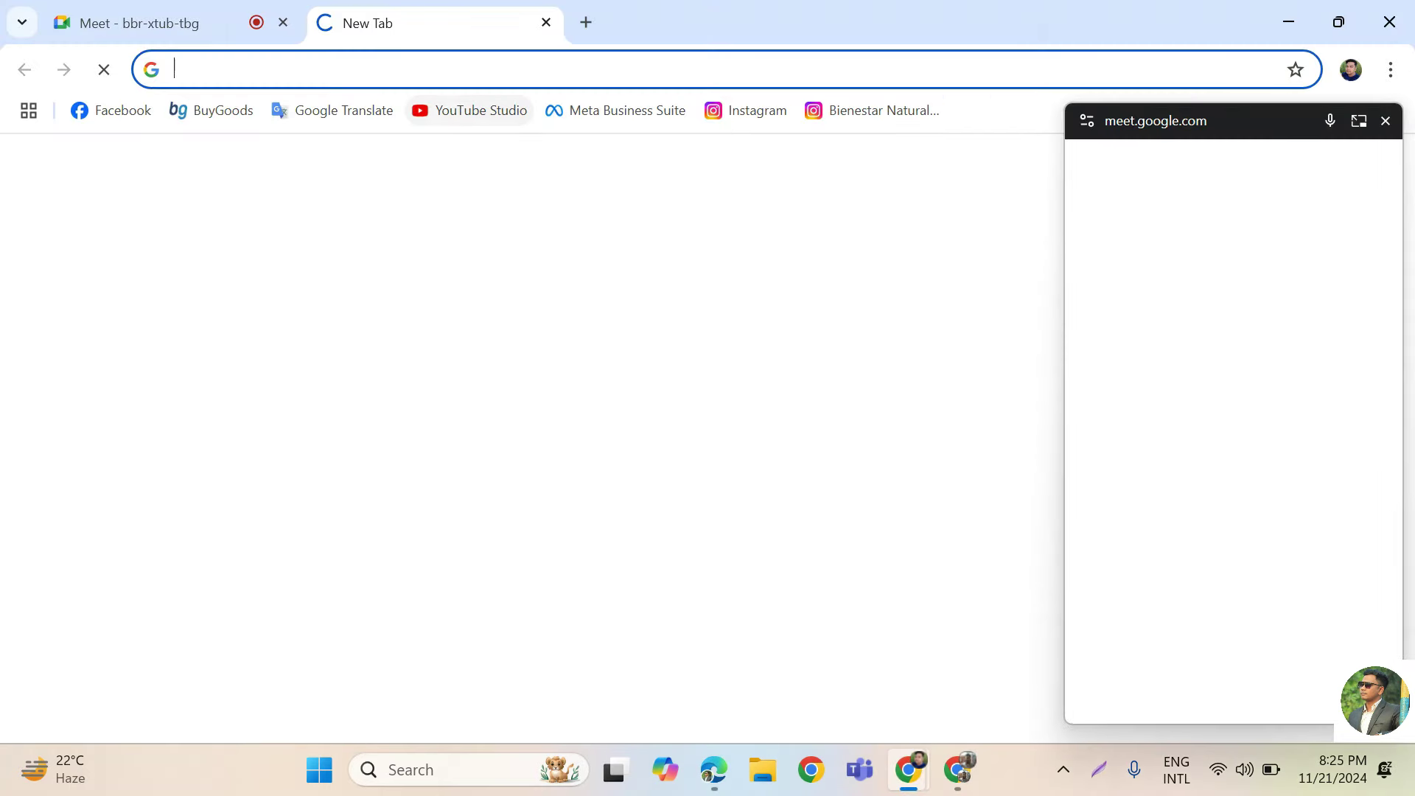
{"action": "left_click", "coordinate": [468, 70]}
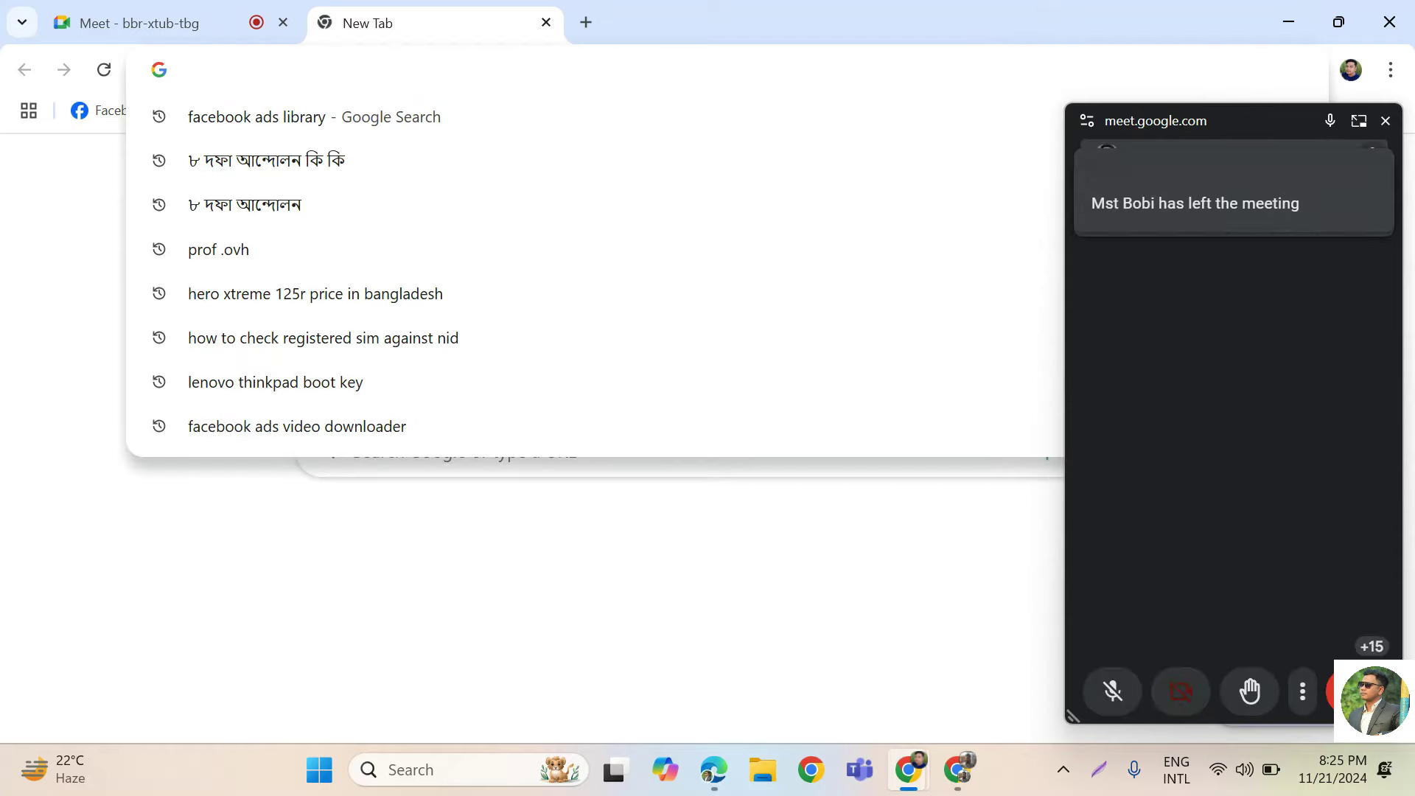
{"action": "type", "text": "business"}
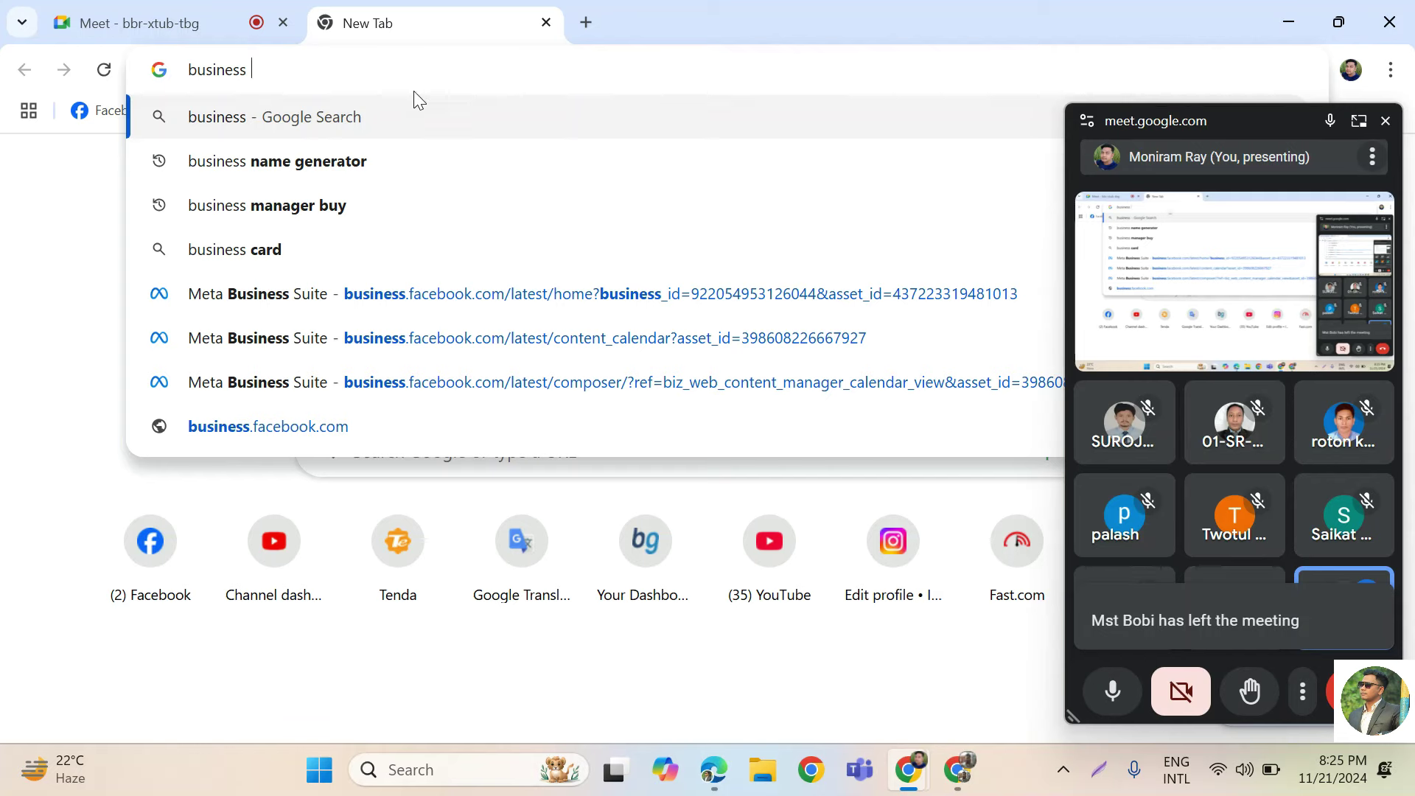
{"action": "left_click", "coordinate": [409, 174]}
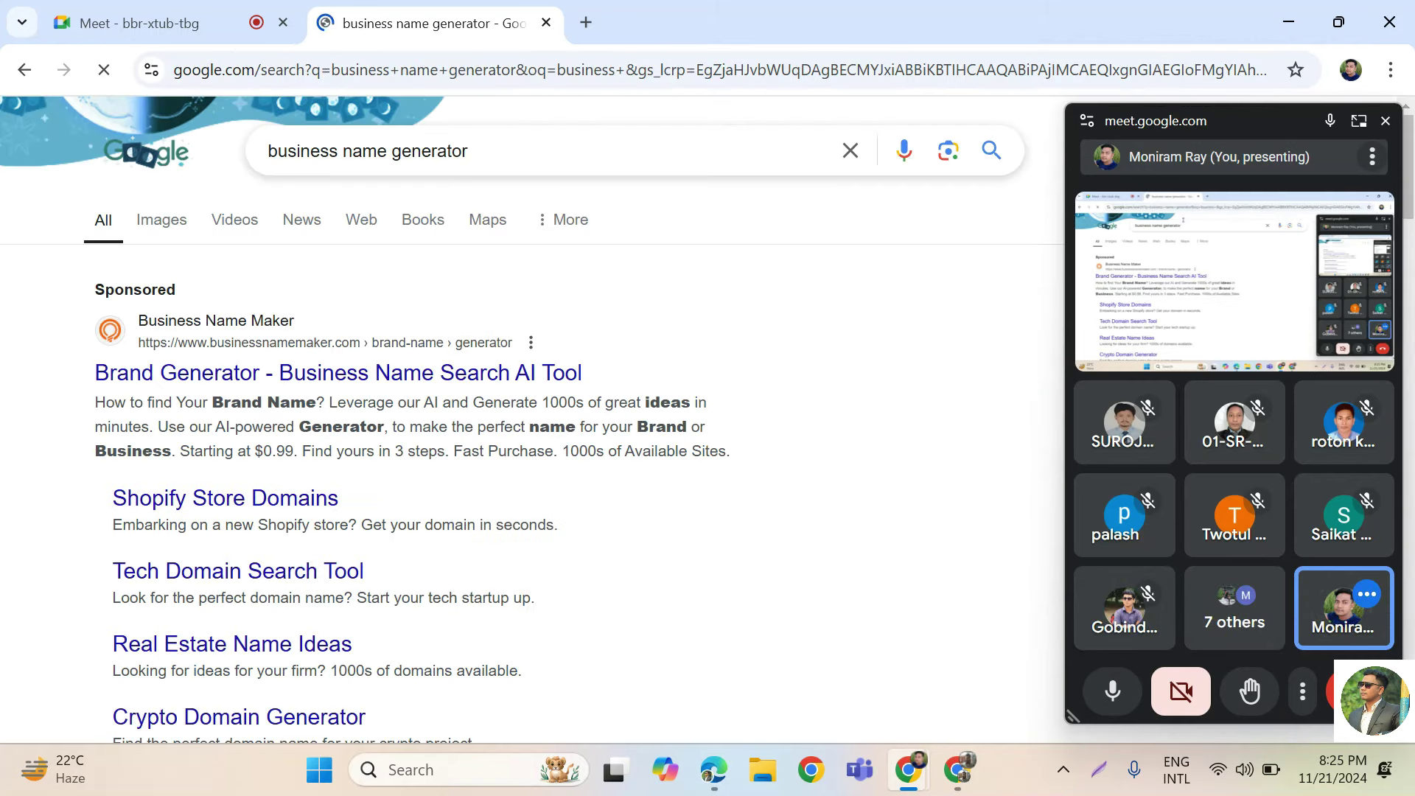
{"action": "scroll", "coordinate": [368, 332], "scroll_direction": "down", "scroll_amount": 9}
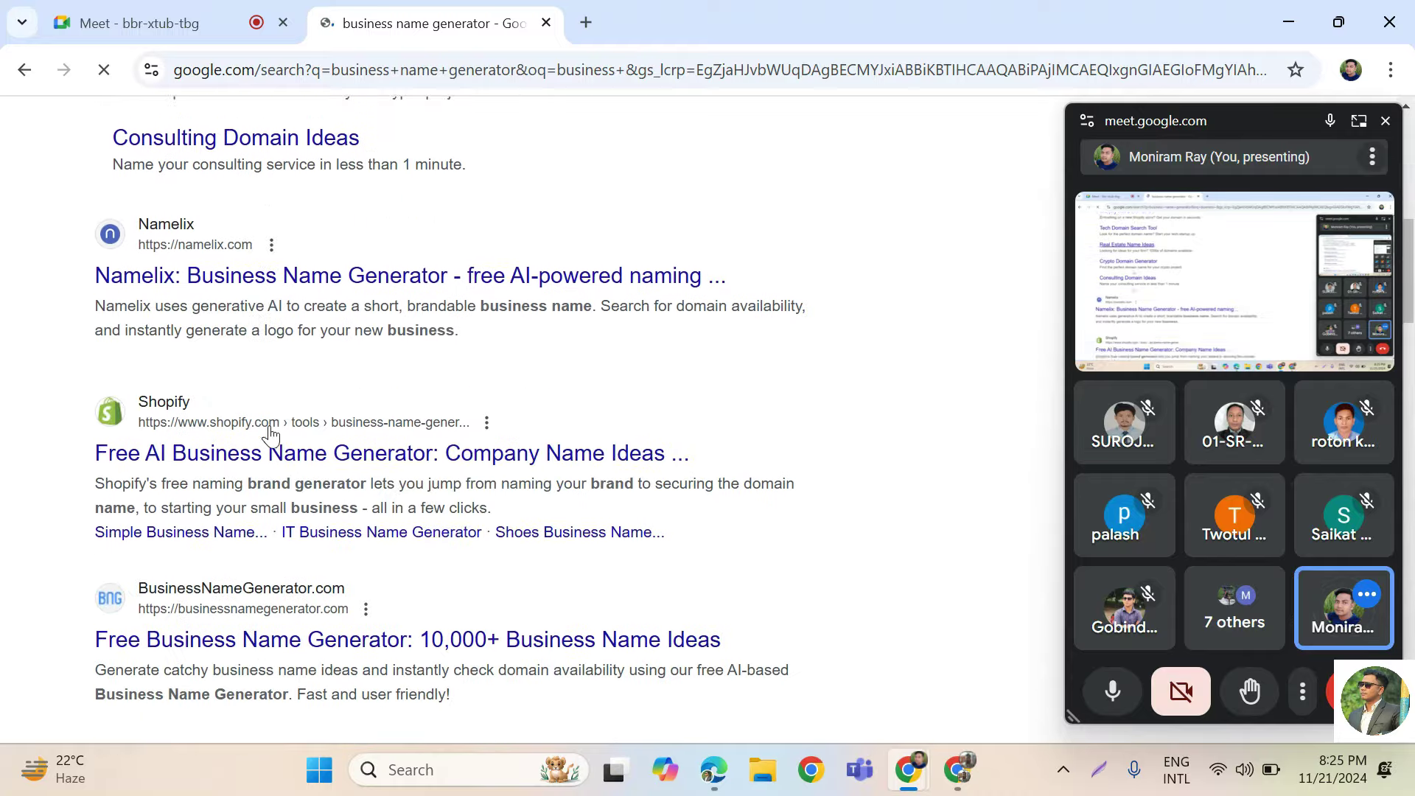
{"action": "scroll", "coordinate": [472, 269], "scroll_direction": "down", "scroll_amount": 5}
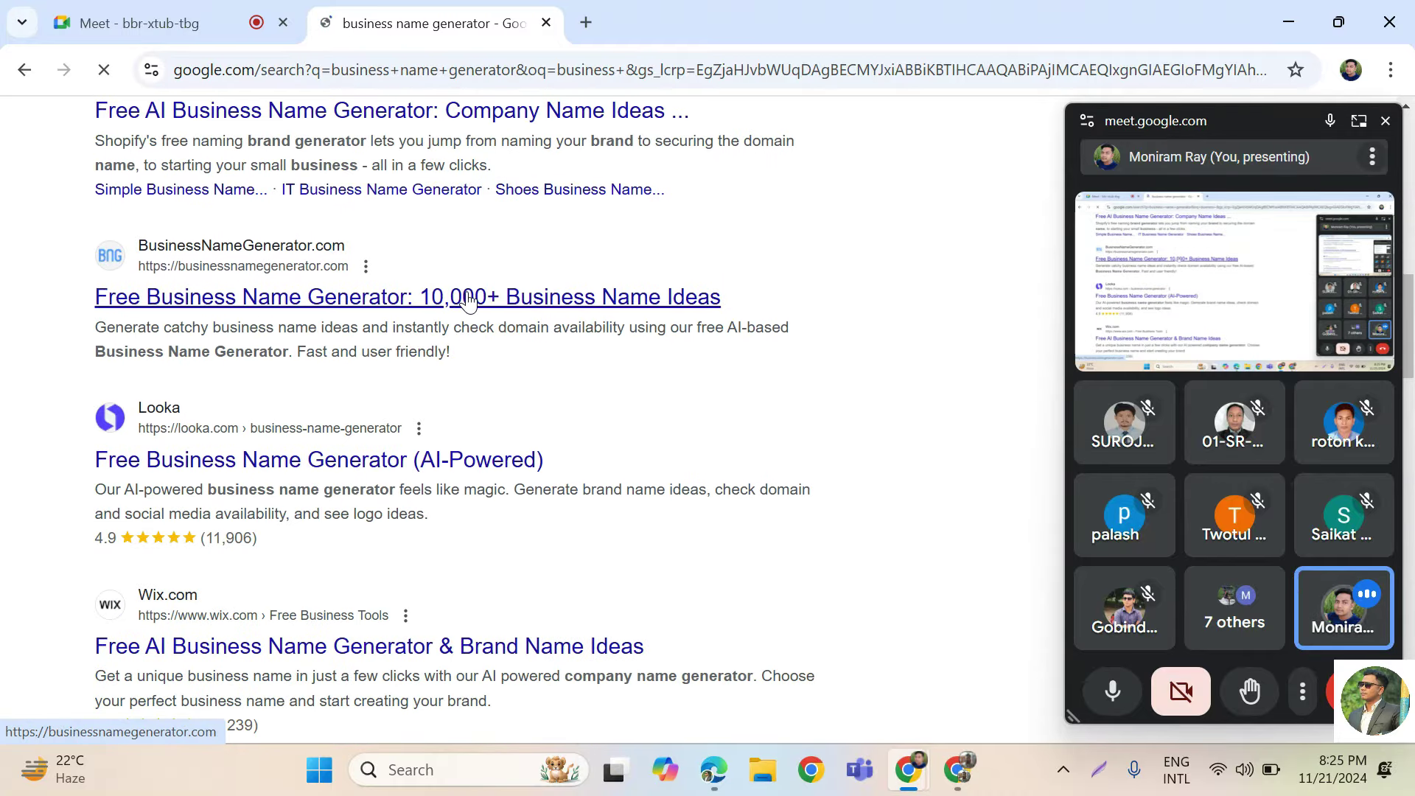
{"action": "left_click", "coordinate": [1385, 121]}
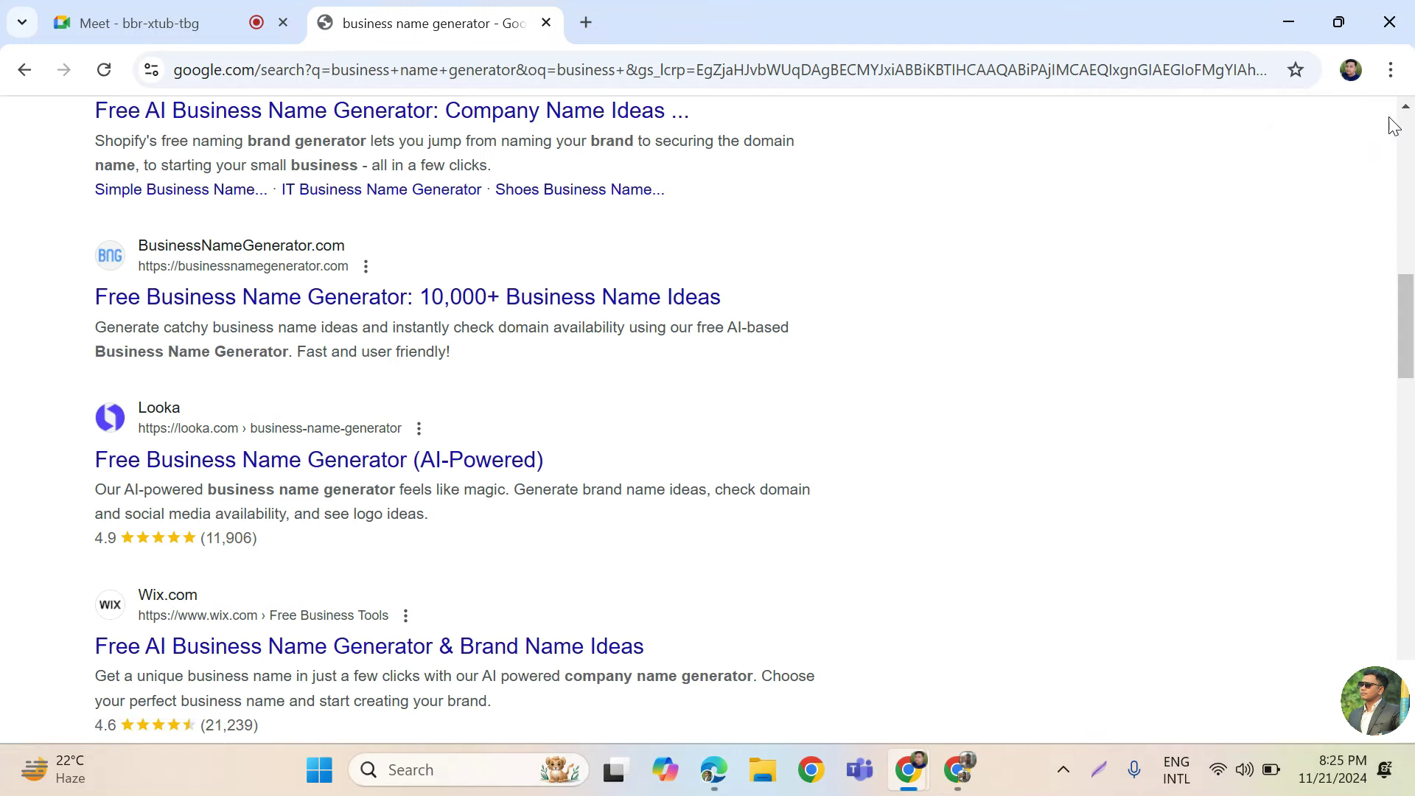
{"action": "scroll", "coordinate": [294, 313], "scroll_direction": "up", "scroll_amount": 3}
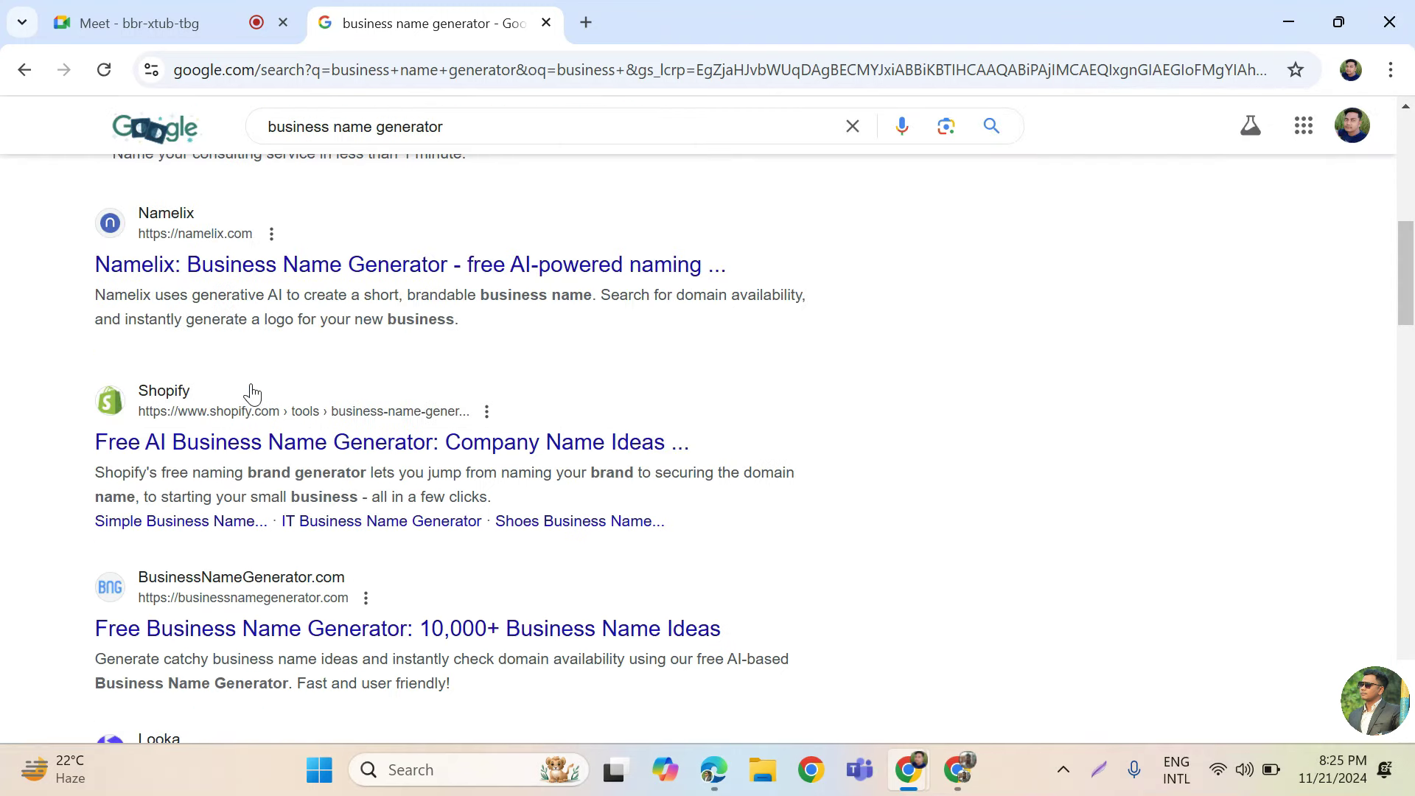
{"action": "left_click", "coordinate": [271, 266]}
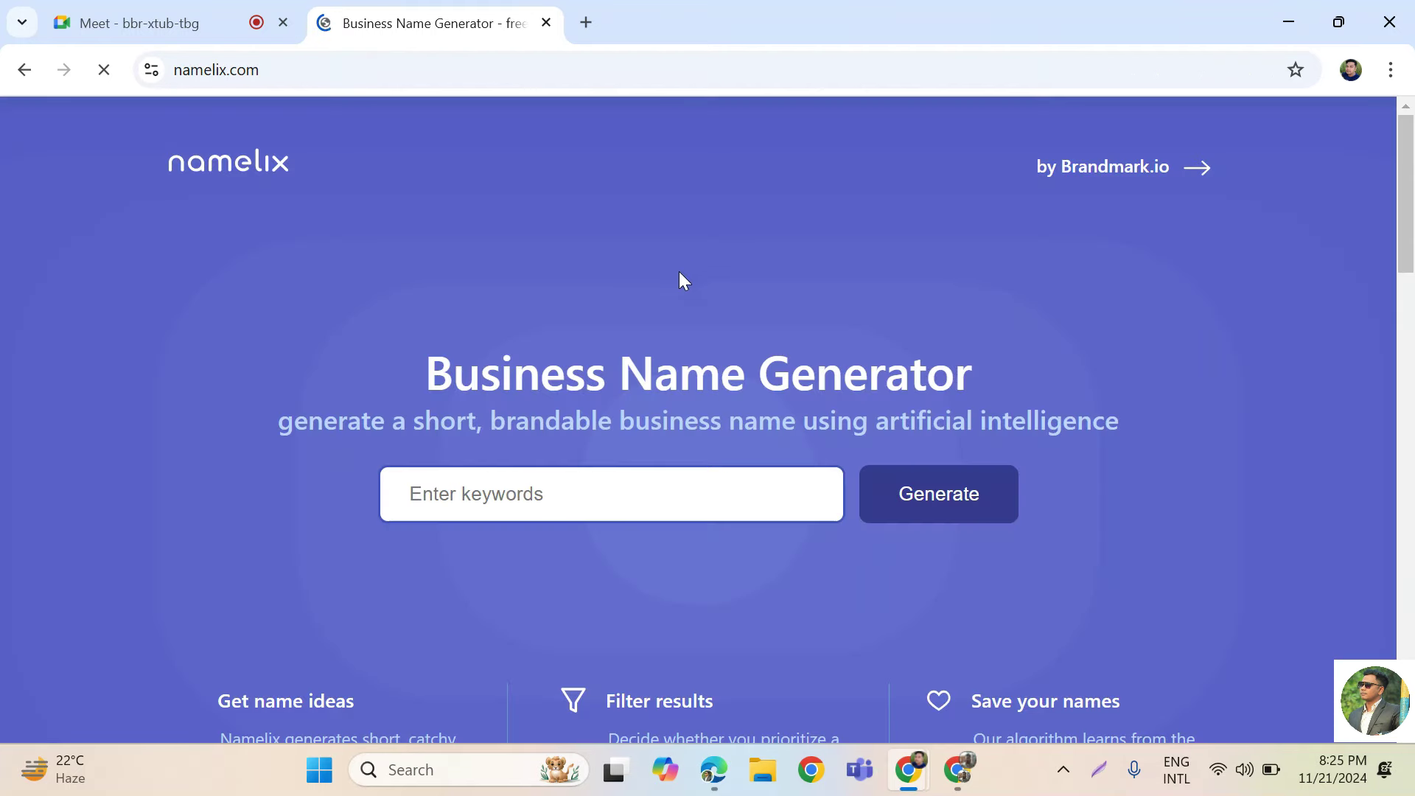
Step: Enter the keywords 'health and beauty' in Namelix and generate names
{"action": "scroll", "coordinate": [379, 306], "scroll_direction": "down", "scroll_amount": 3}
{"action": "left_click", "coordinate": [482, 277]}
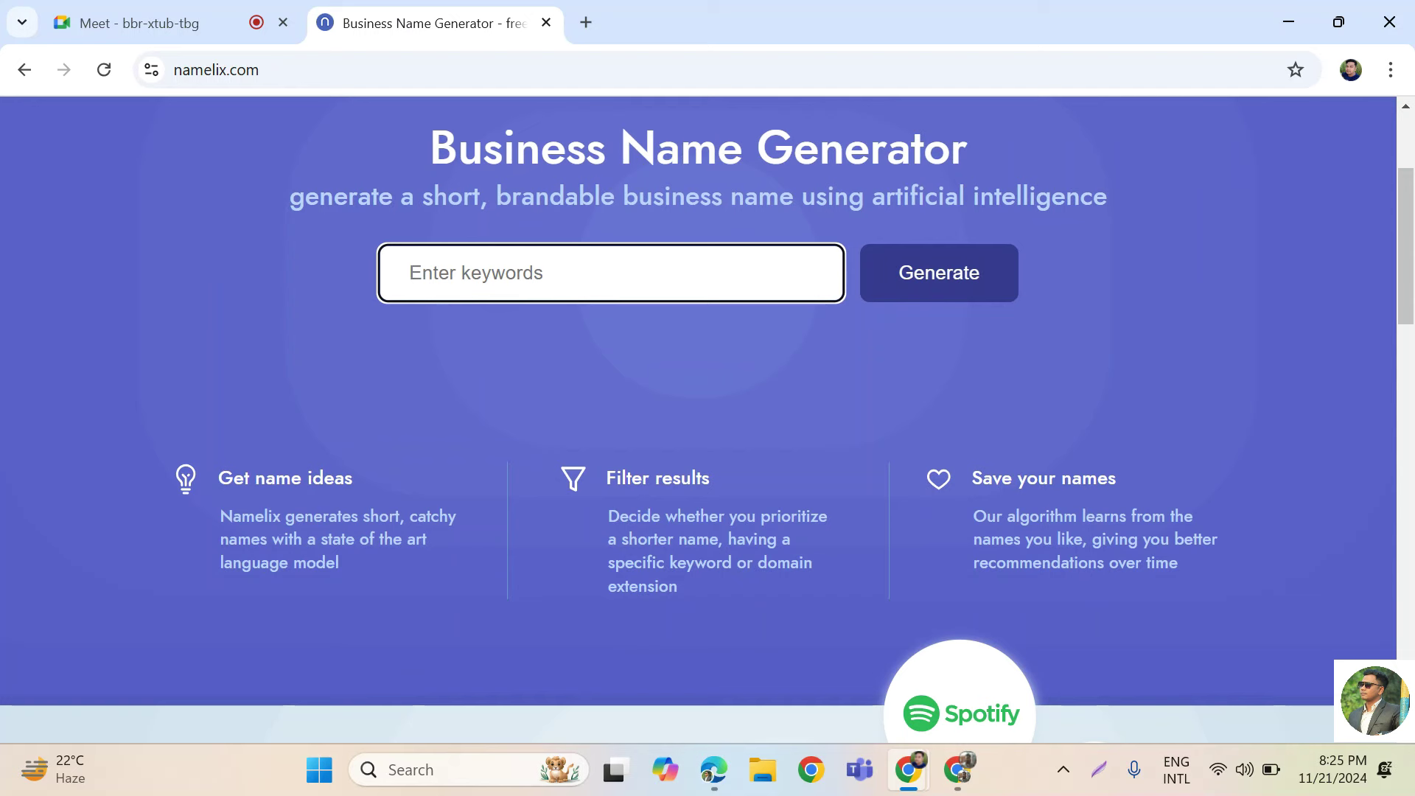
{"action": "type", "text": "h"}
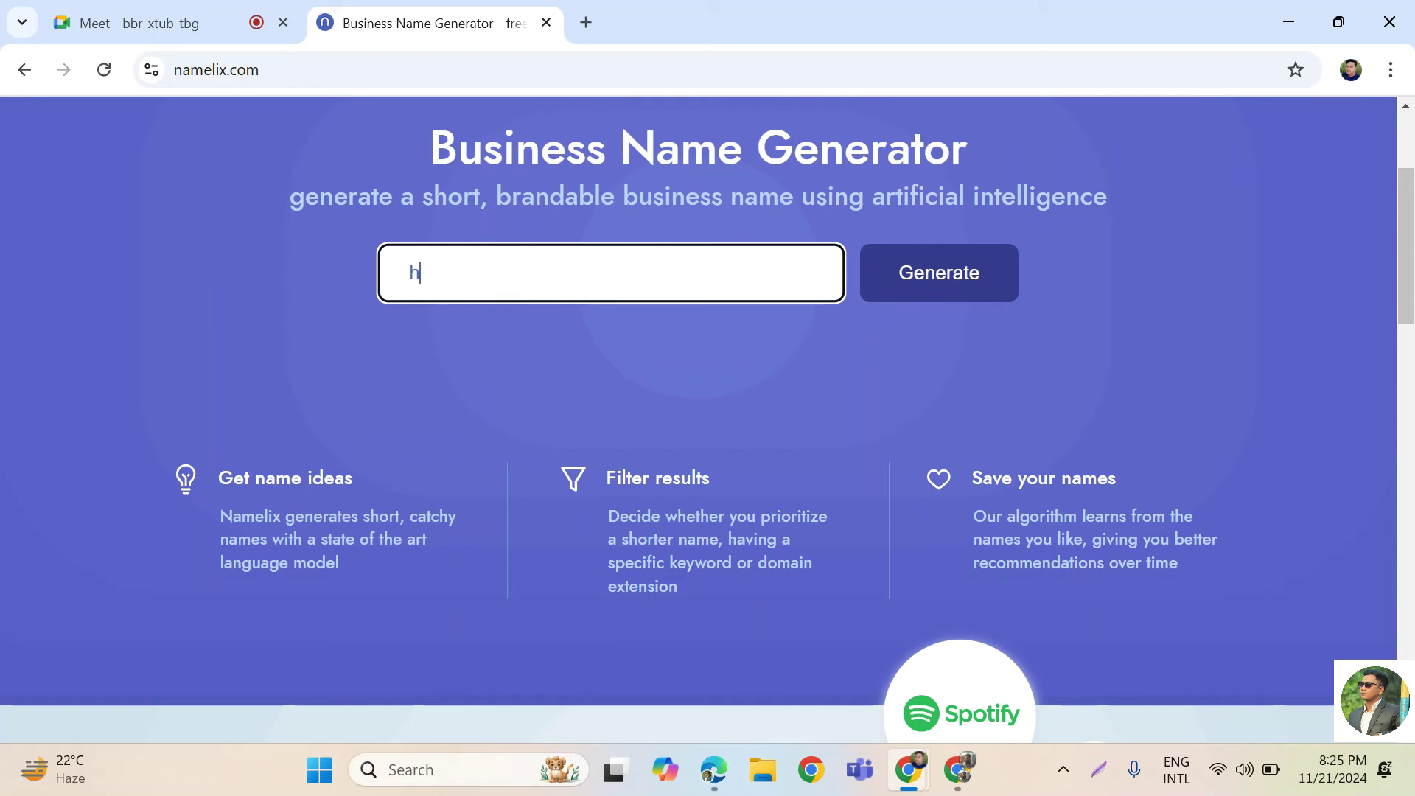
{"action": "type", "text": "ealth and beauty"}
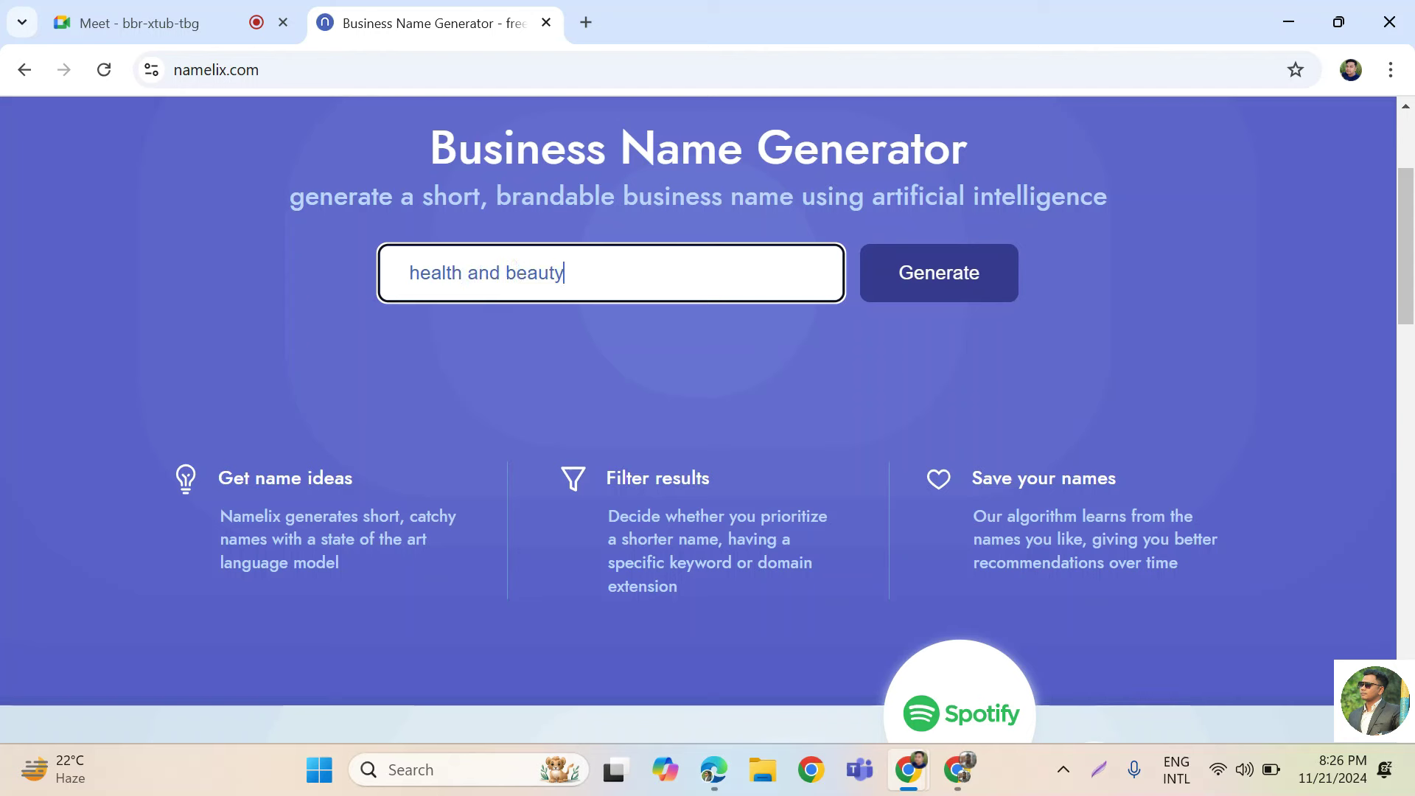
{"action": "left_click", "coordinate": [972, 280]}
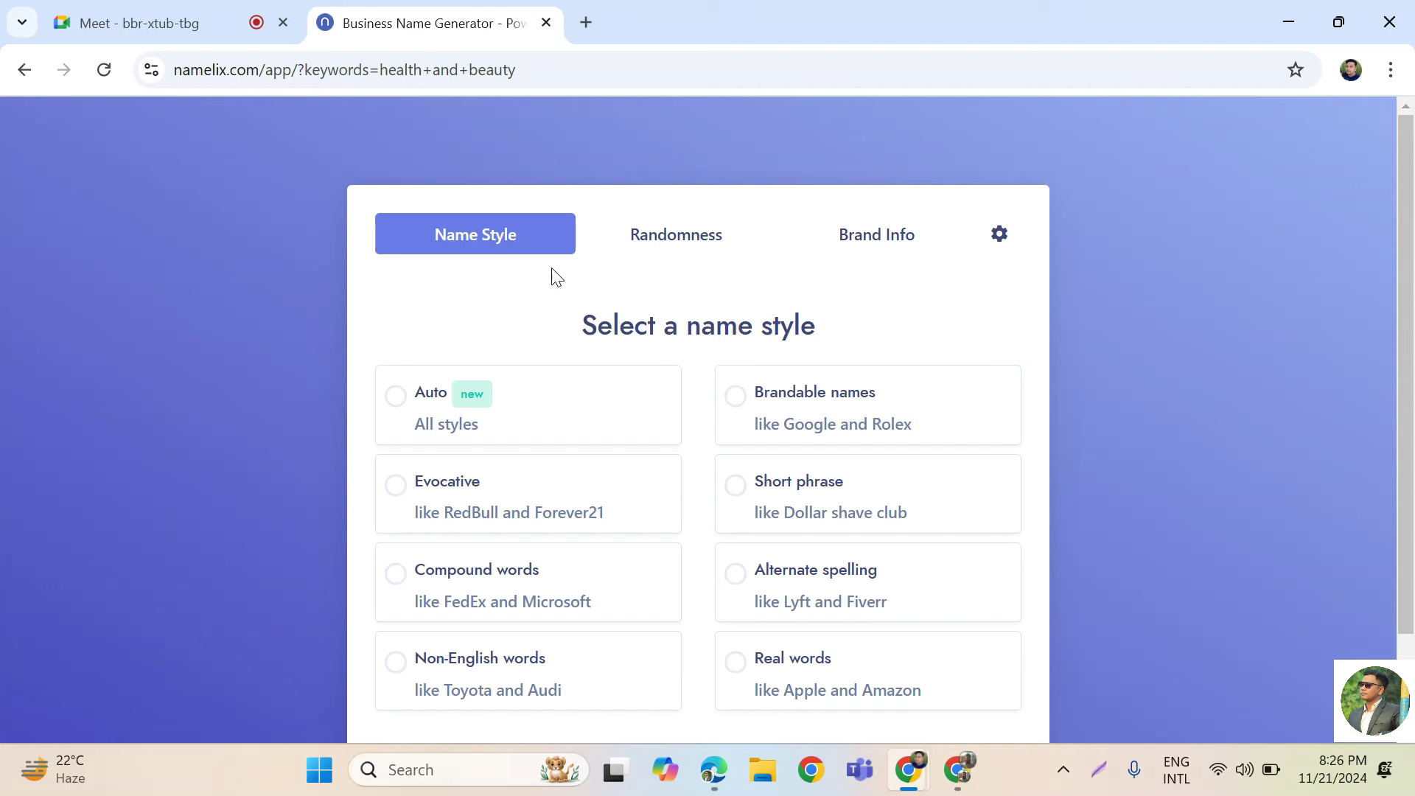
Step: Set the name style to Auto and randomness to Medium, then generate brand names
{"action": "scroll", "coordinate": [788, 287], "scroll_direction": "down", "scroll_amount": 2}
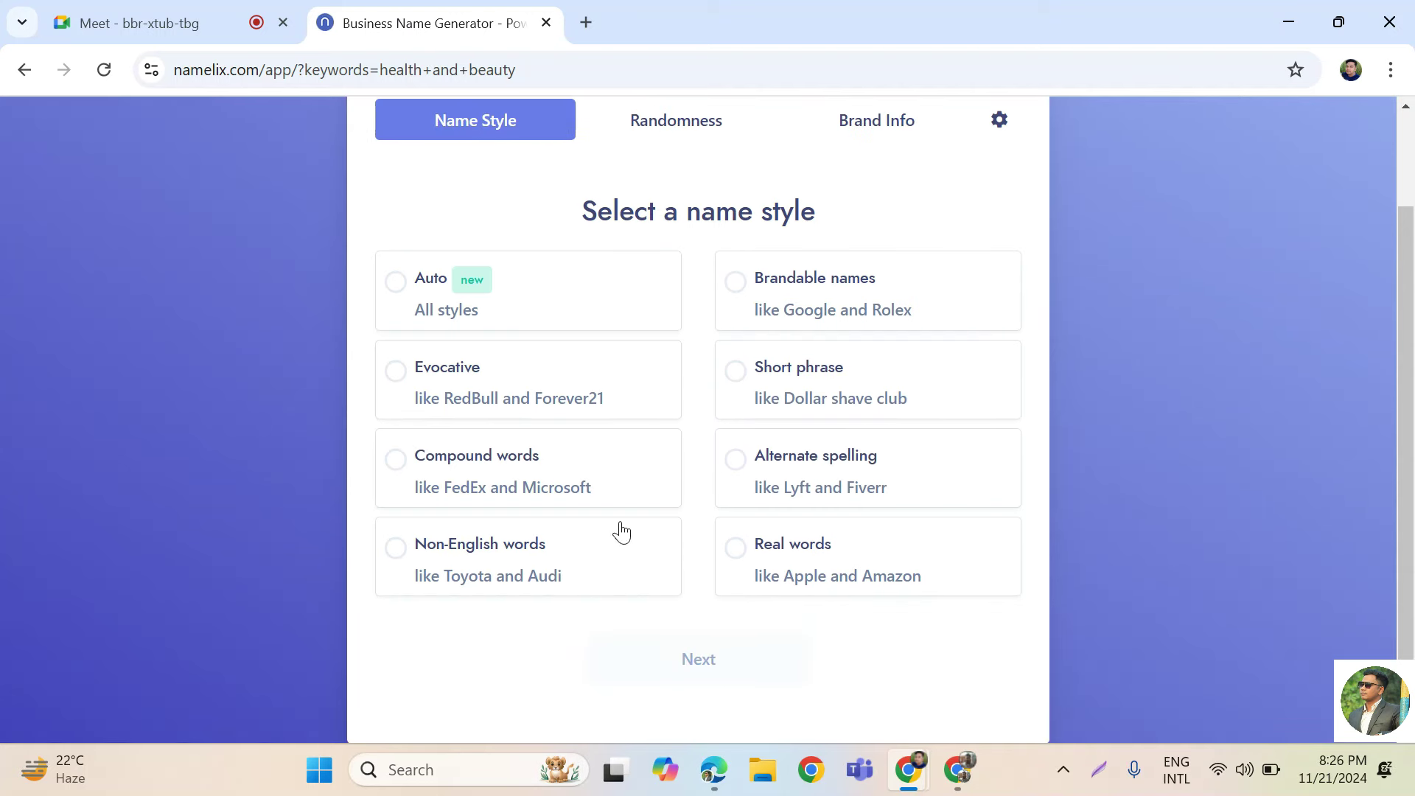
{"action": "left_click", "coordinate": [868, 293]}
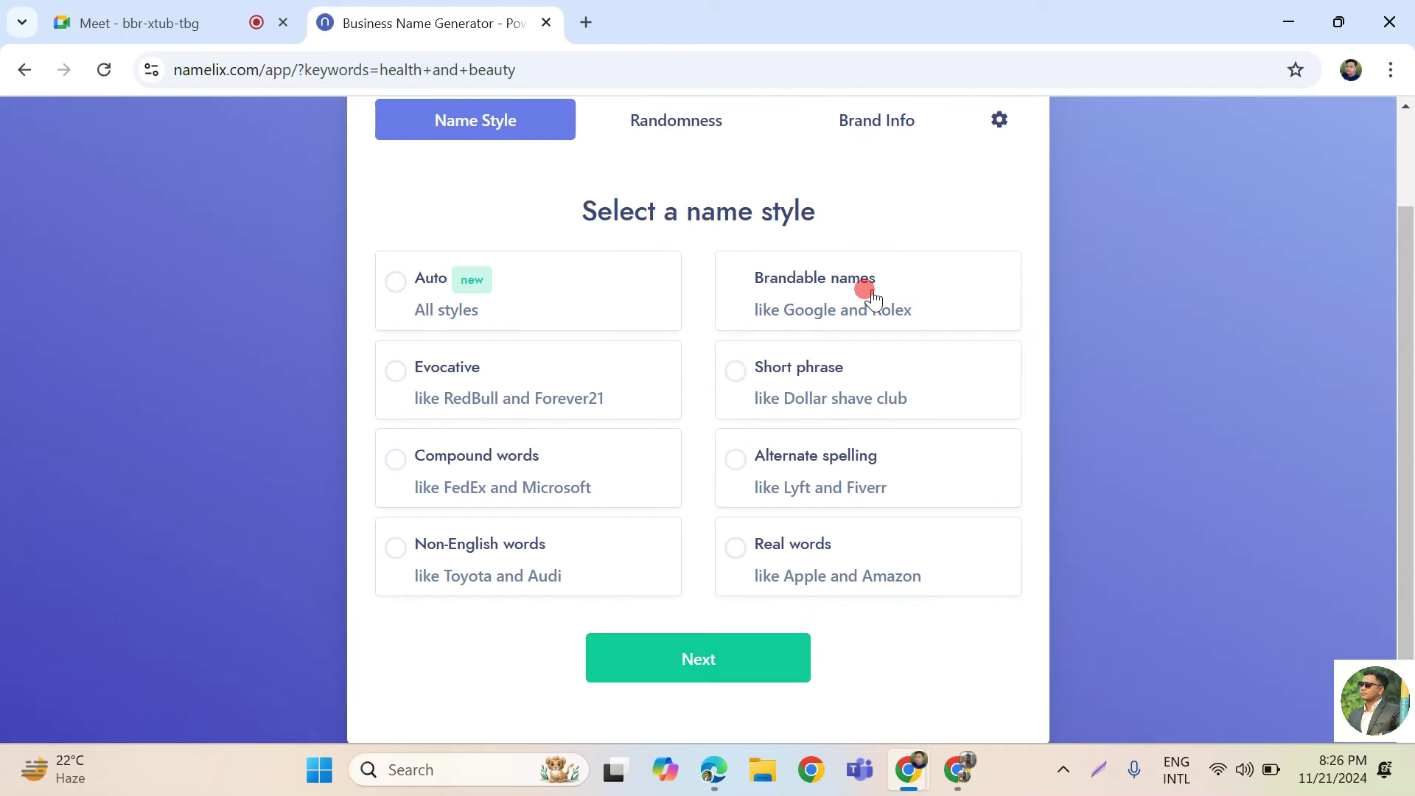
{"action": "left_click", "coordinate": [845, 292]}
{"action": "left_click", "coordinate": [397, 283]}
{"action": "left_click", "coordinate": [658, 654]}
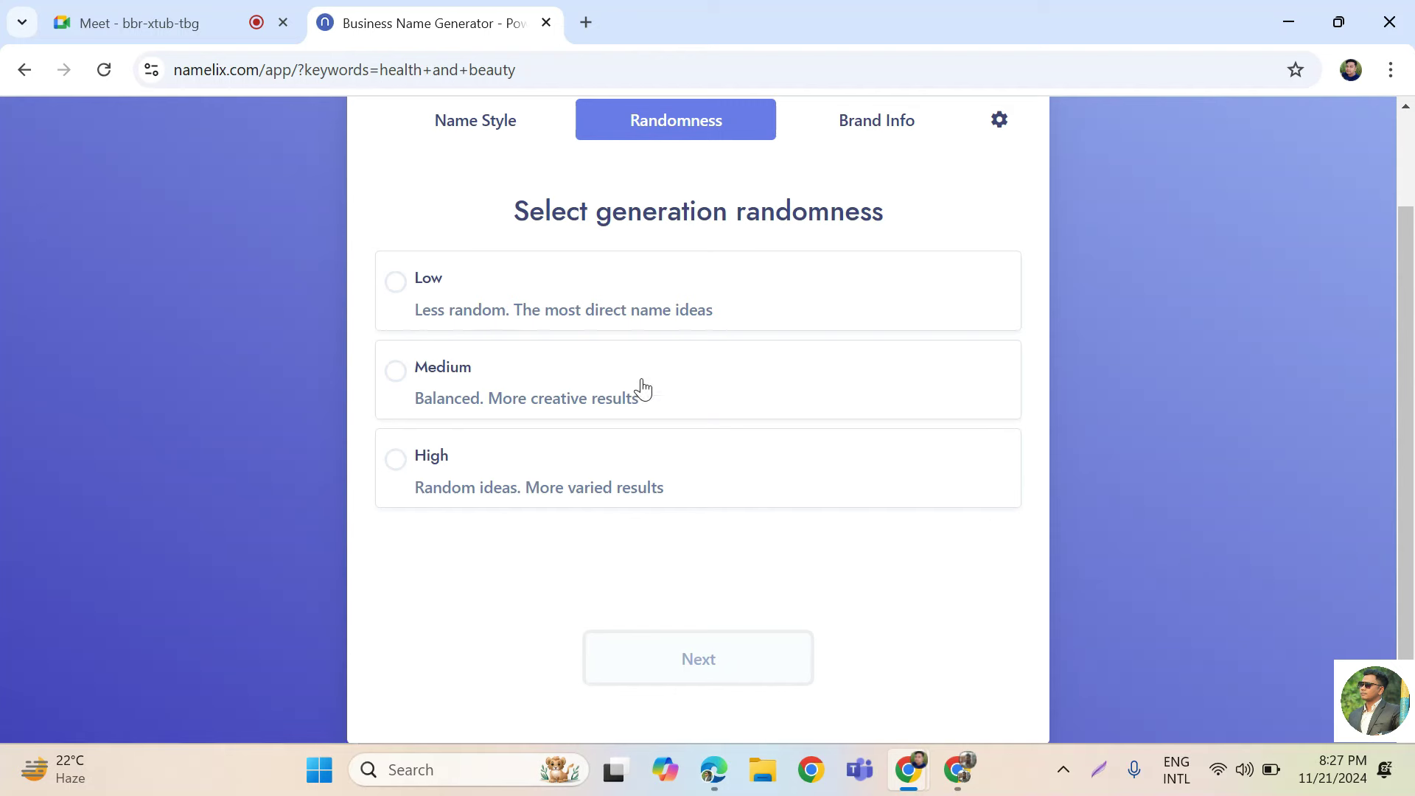
{"action": "left_click", "coordinate": [487, 288]}
{"action": "left_click", "coordinate": [458, 367]}
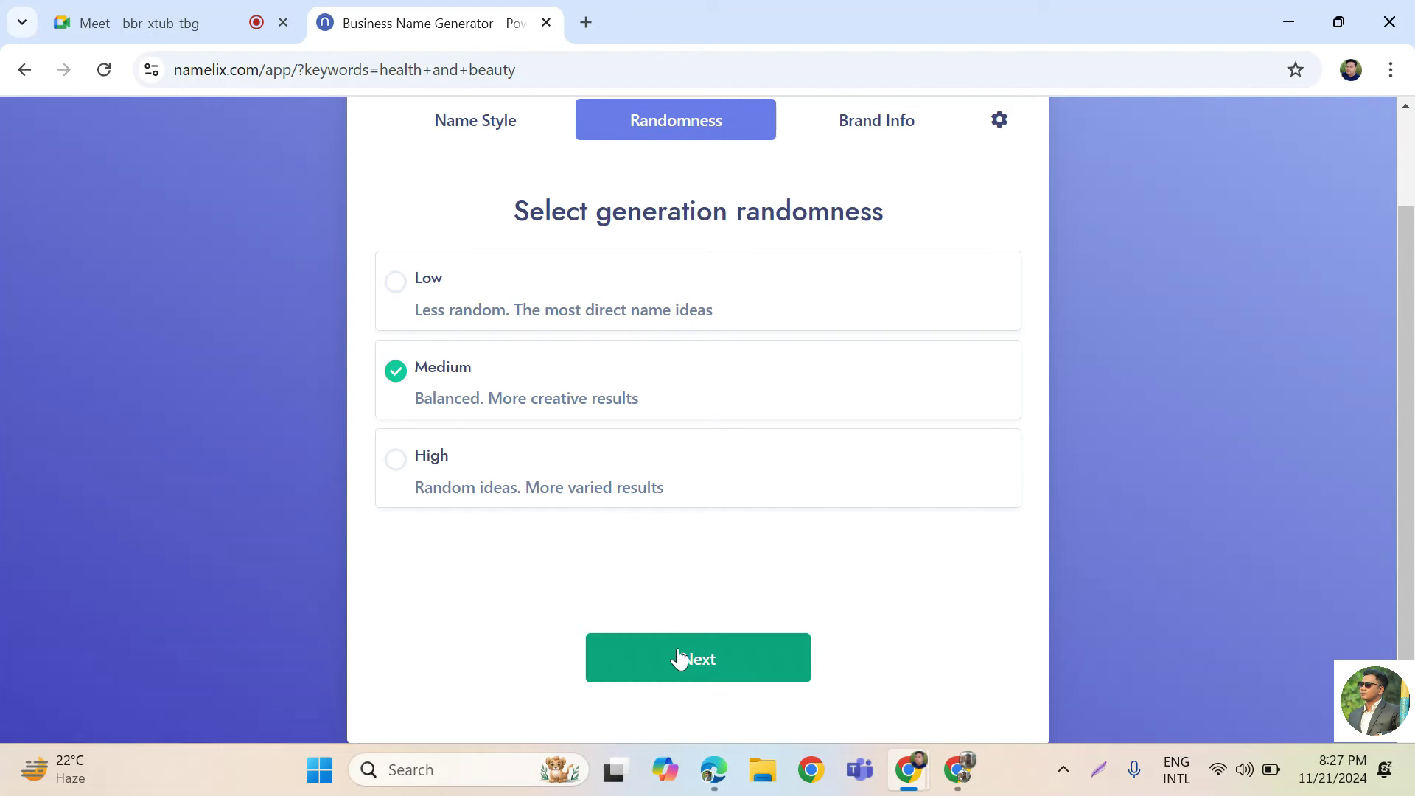
{"action": "left_click", "coordinate": [683, 656]}
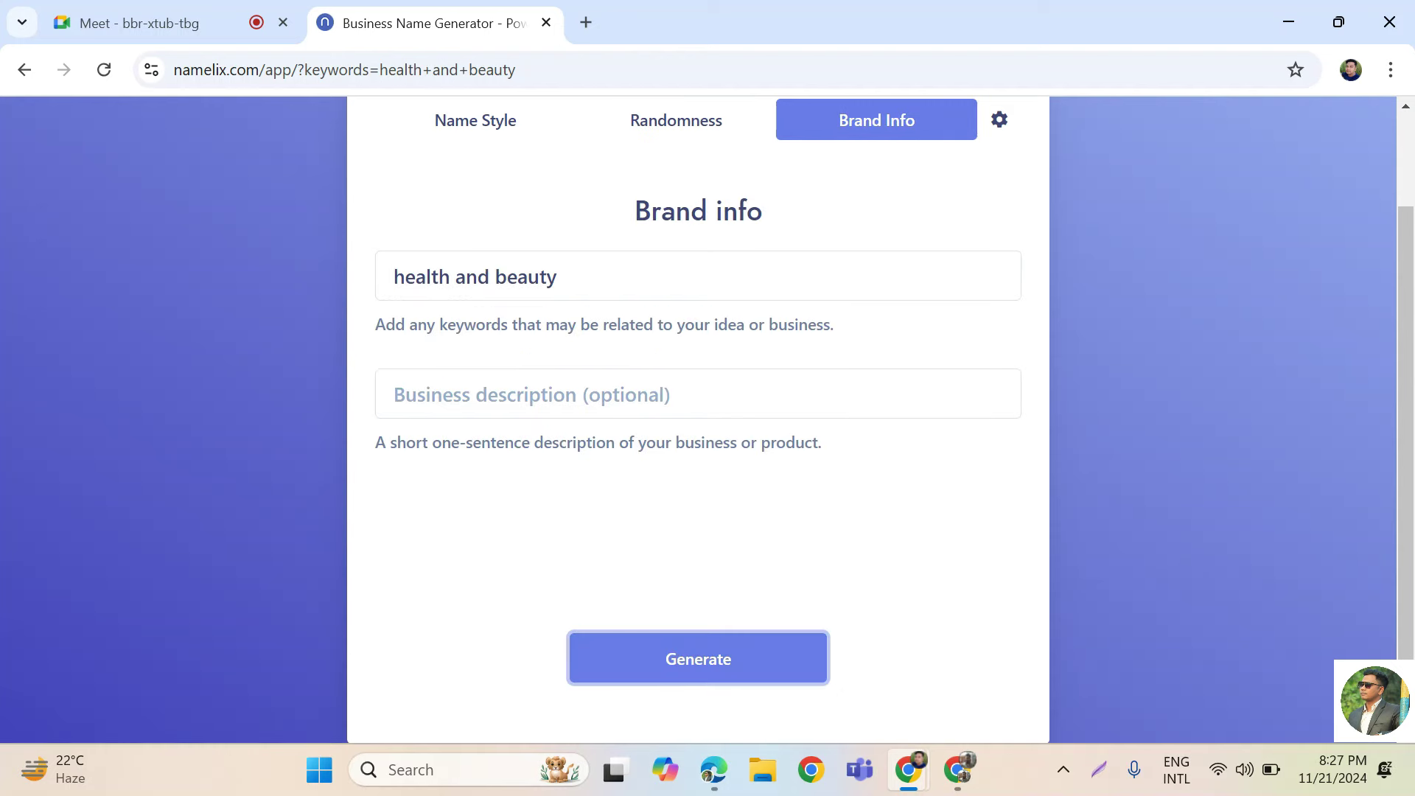
{"action": "left_click", "coordinate": [699, 652]}
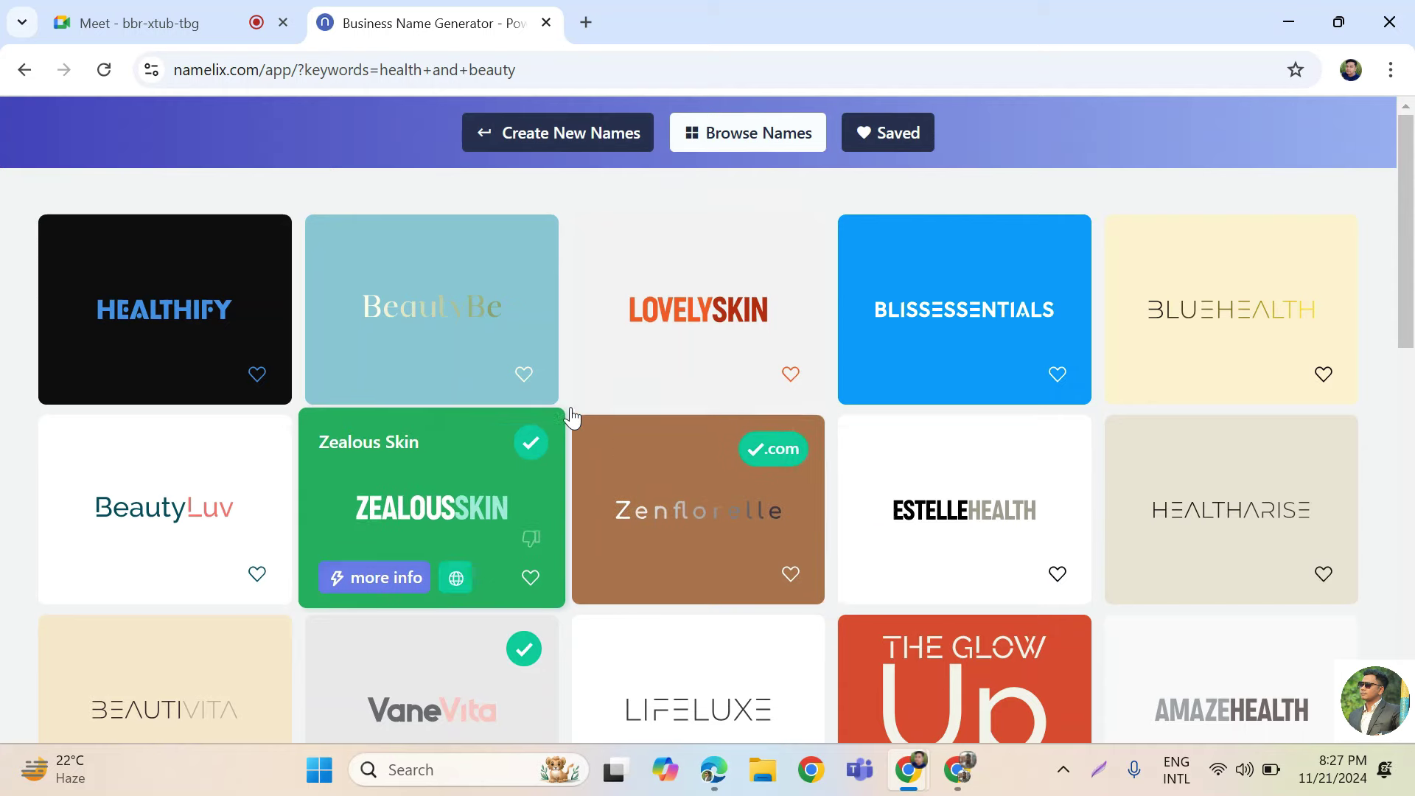
Step: Scroll through the generated health-and-beauty name cards
{"action": "scroll", "coordinate": [572, 417], "scroll_direction": "down", "scroll_amount": 2}
{"action": "scroll", "coordinate": [952, 466], "scroll_direction": "down", "scroll_amount": 2}
{"action": "scroll", "coordinate": [907, 457], "scroll_direction": "up", "scroll_amount": 4}
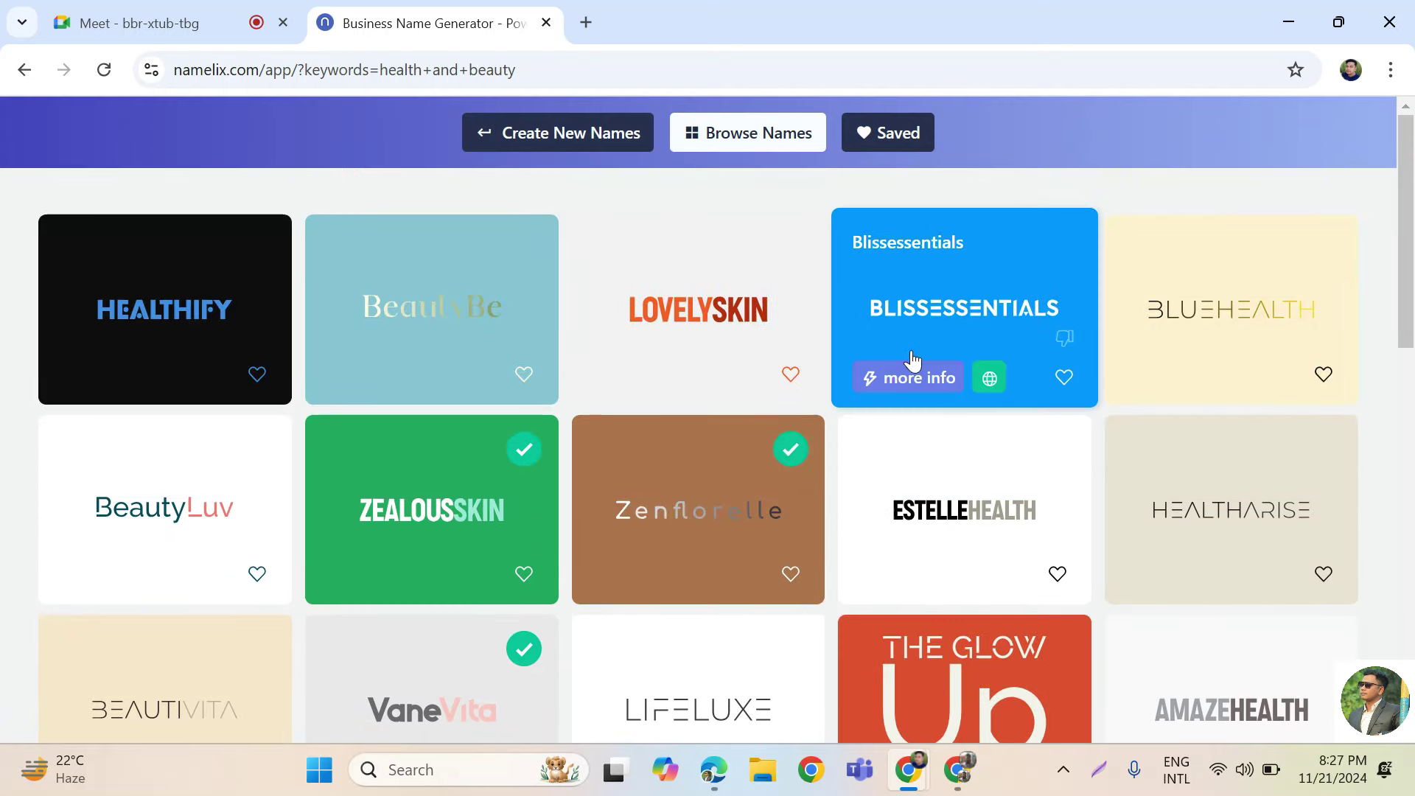
{"action": "scroll", "coordinate": [516, 369], "scroll_direction": "down", "scroll_amount": 4}
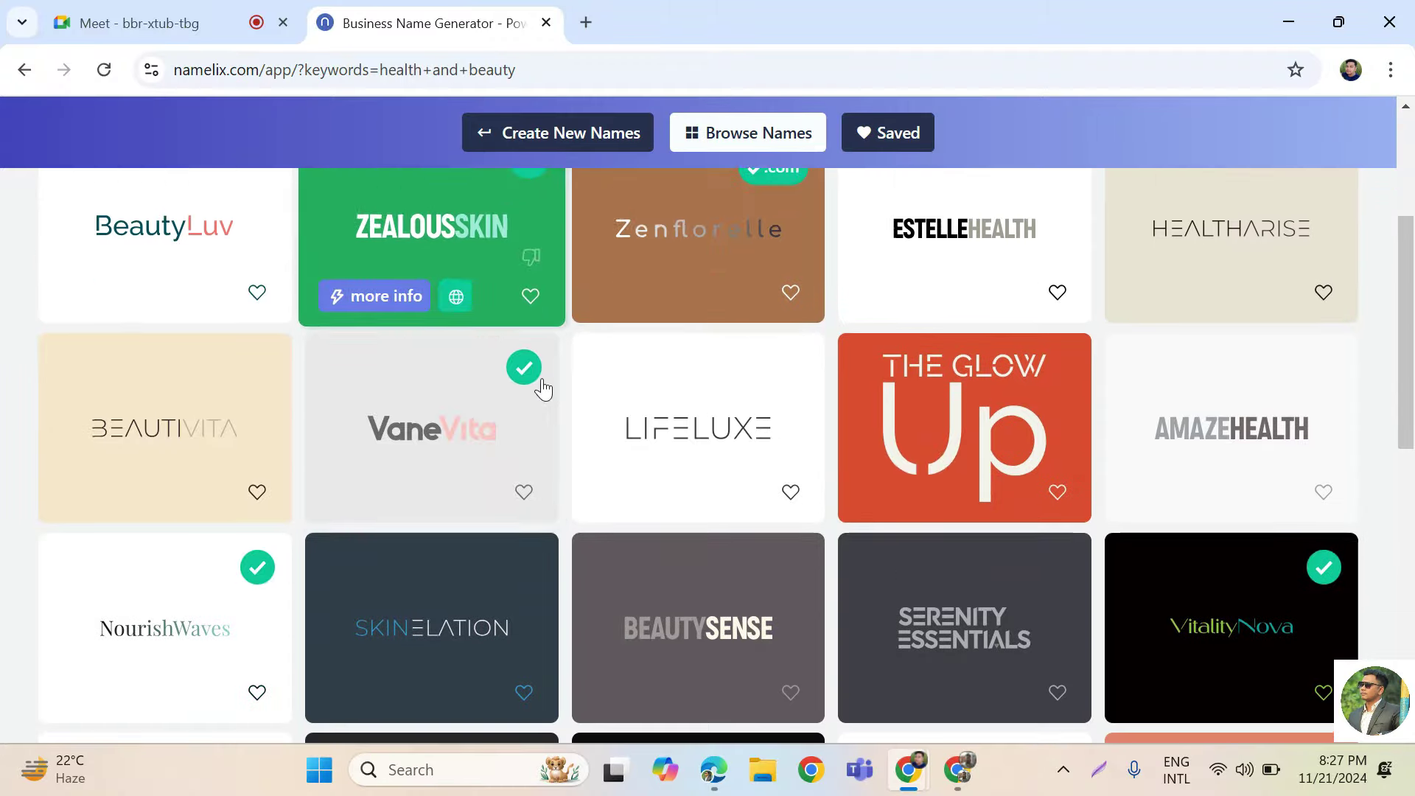
{"action": "scroll", "coordinate": [187, 396], "scroll_direction": "down", "scroll_amount": 2}
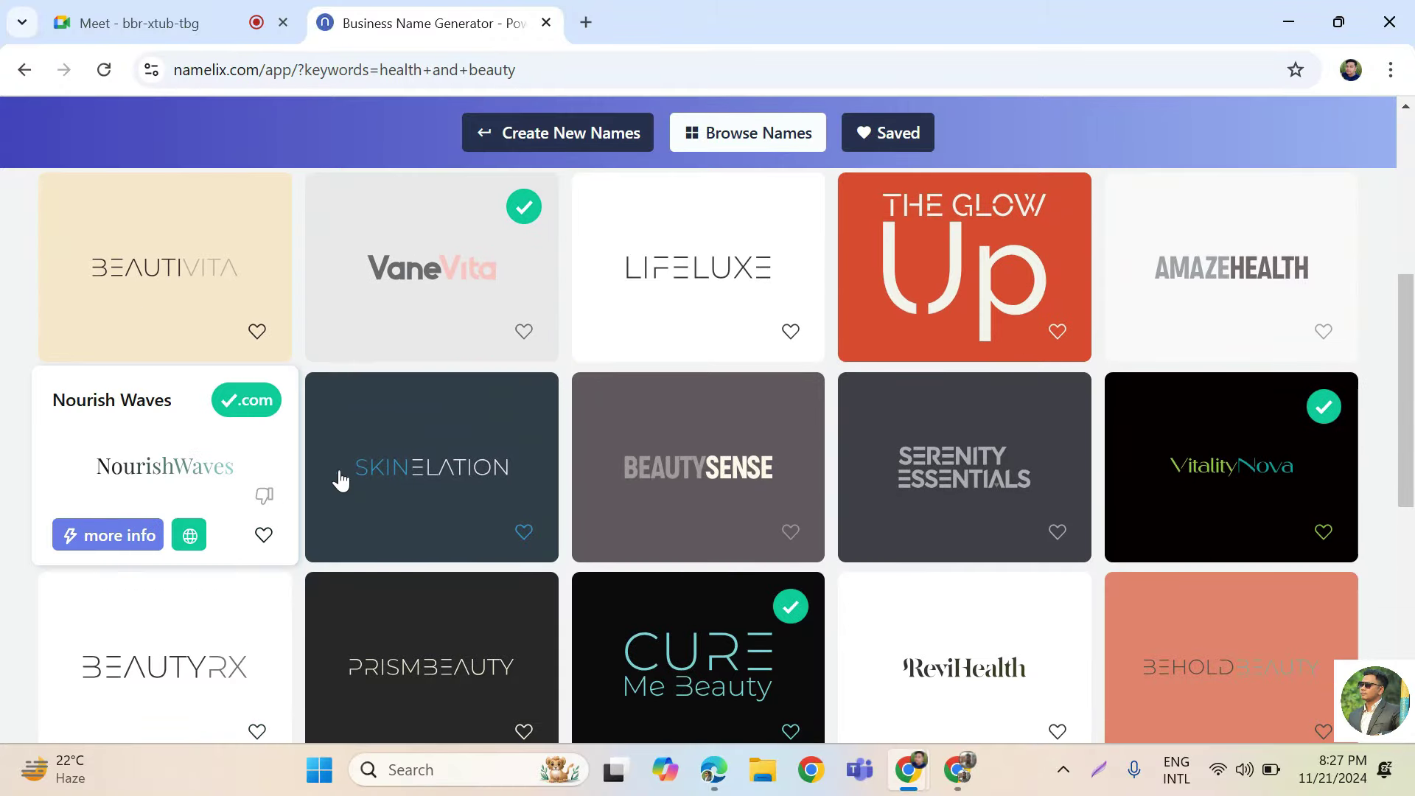
{"action": "scroll", "coordinate": [1090, 461], "scroll_direction": "down", "scroll_amount": 3}
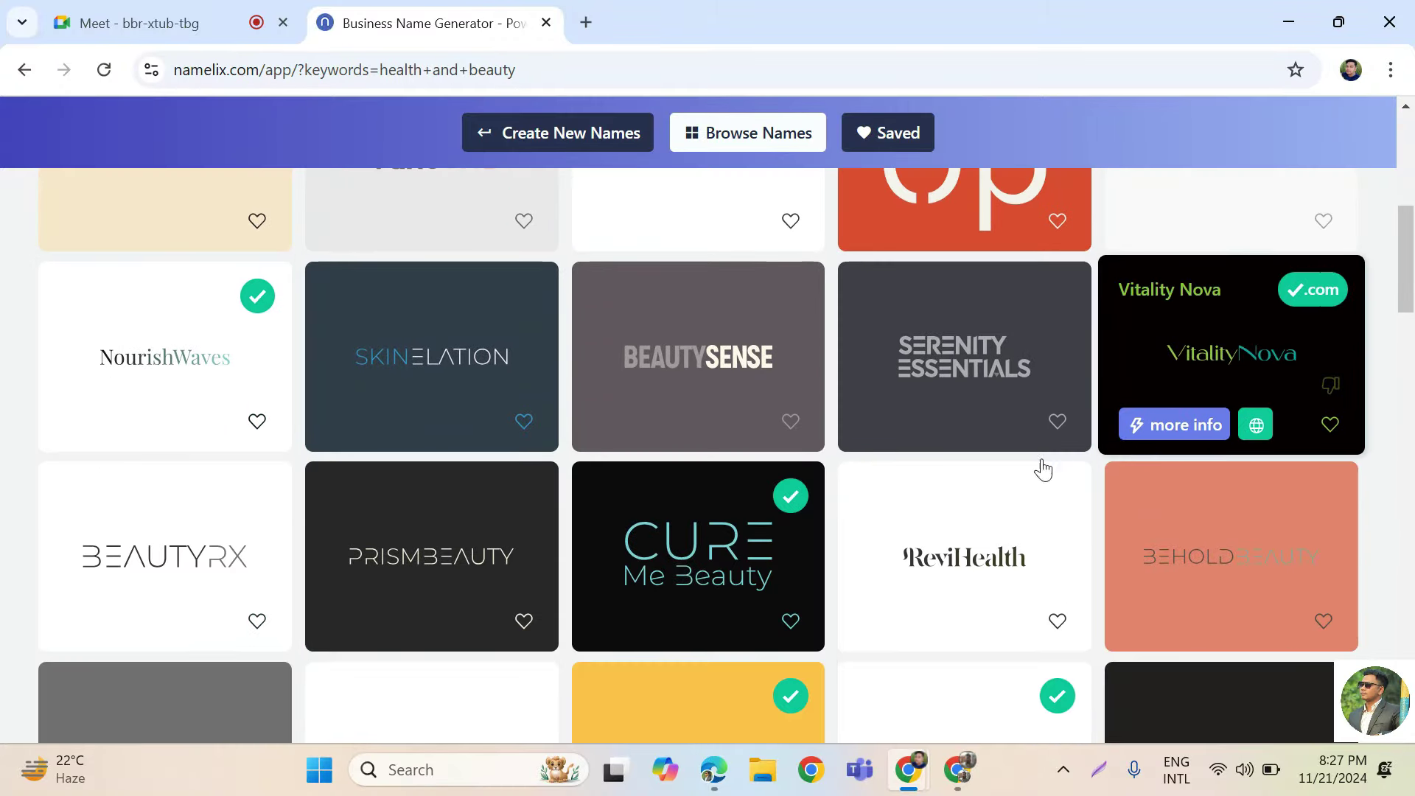
{"action": "scroll", "coordinate": [243, 476], "scroll_direction": "down", "scroll_amount": 3}
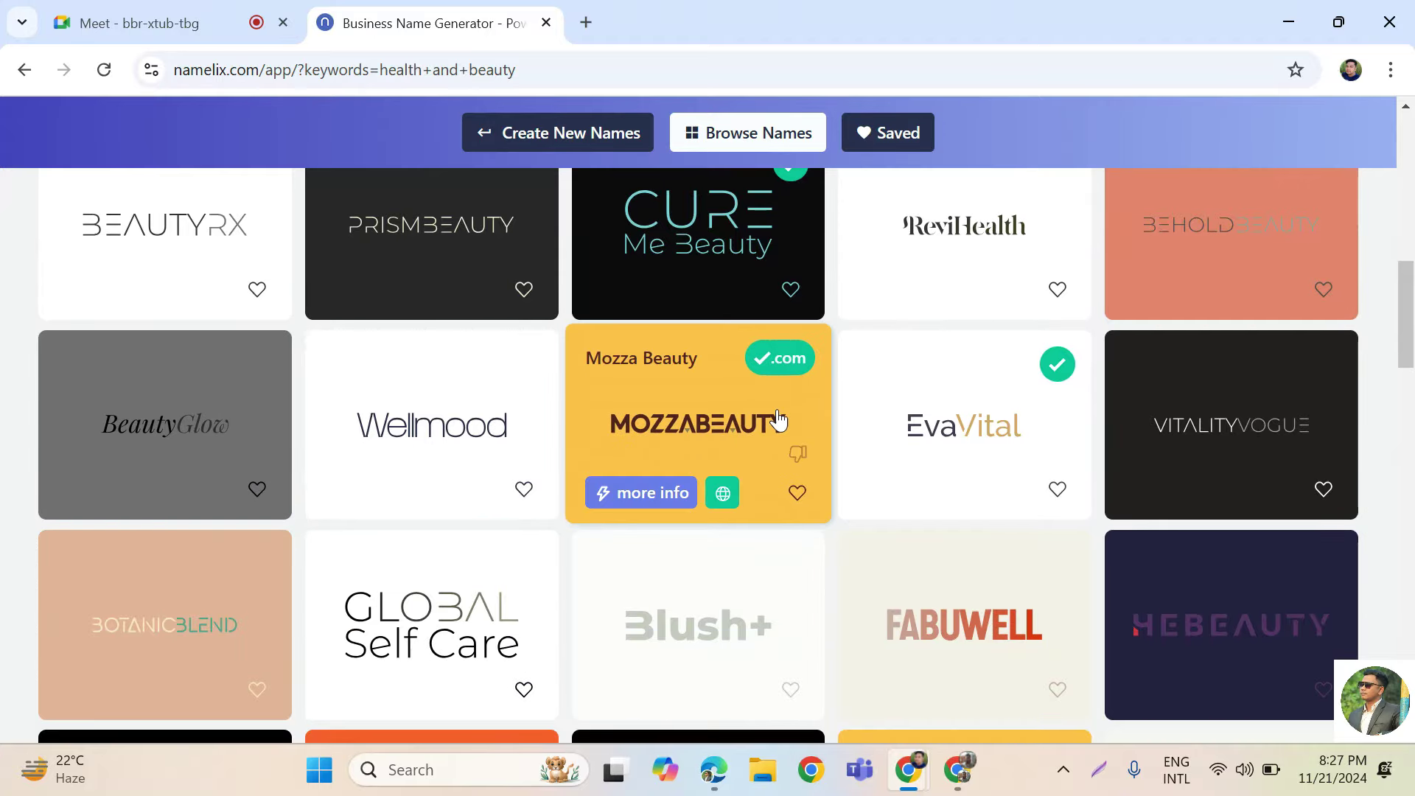
{"action": "scroll", "coordinate": [848, 530], "scroll_direction": "down", "scroll_amount": 2}
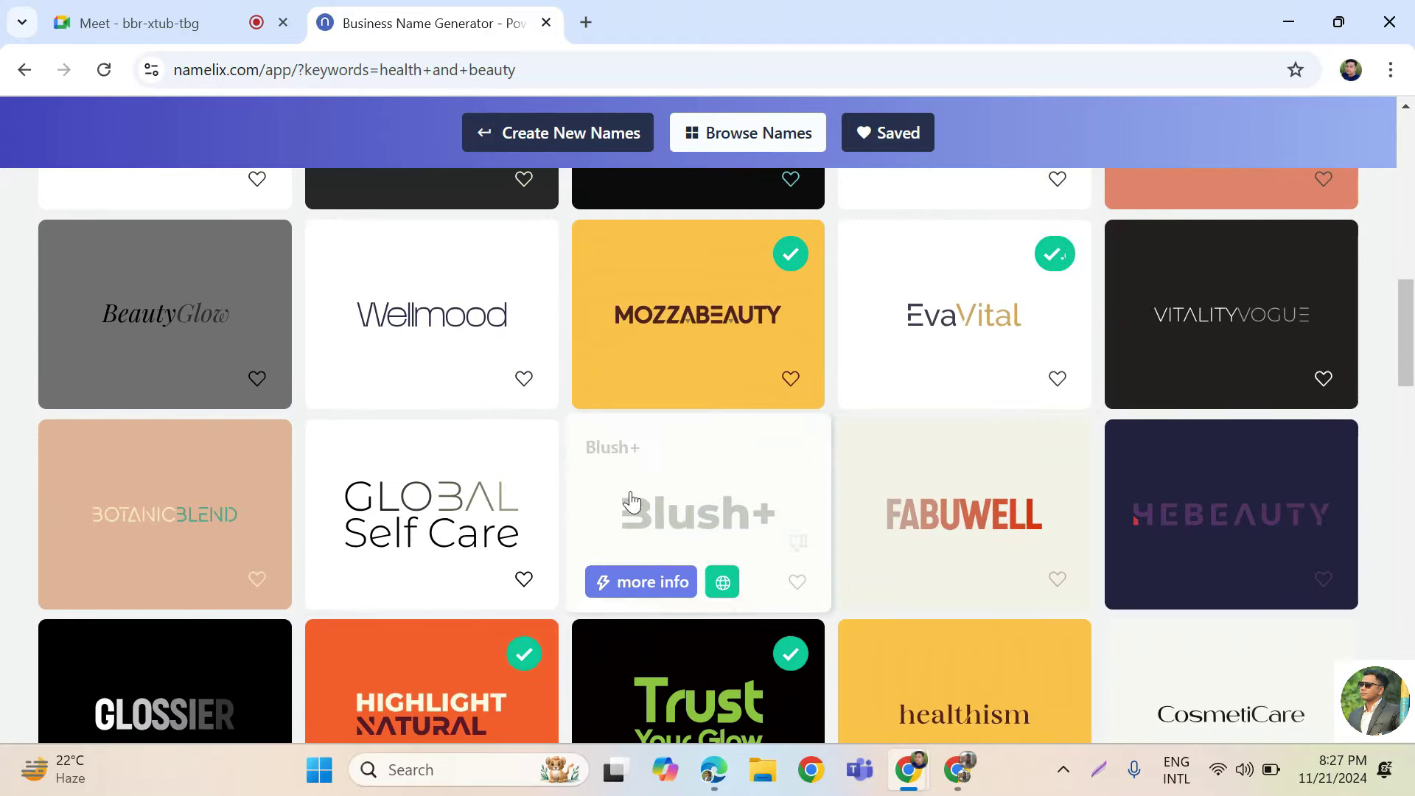
{"action": "scroll", "coordinate": [368, 457], "scroll_direction": "up", "scroll_amount": 12}
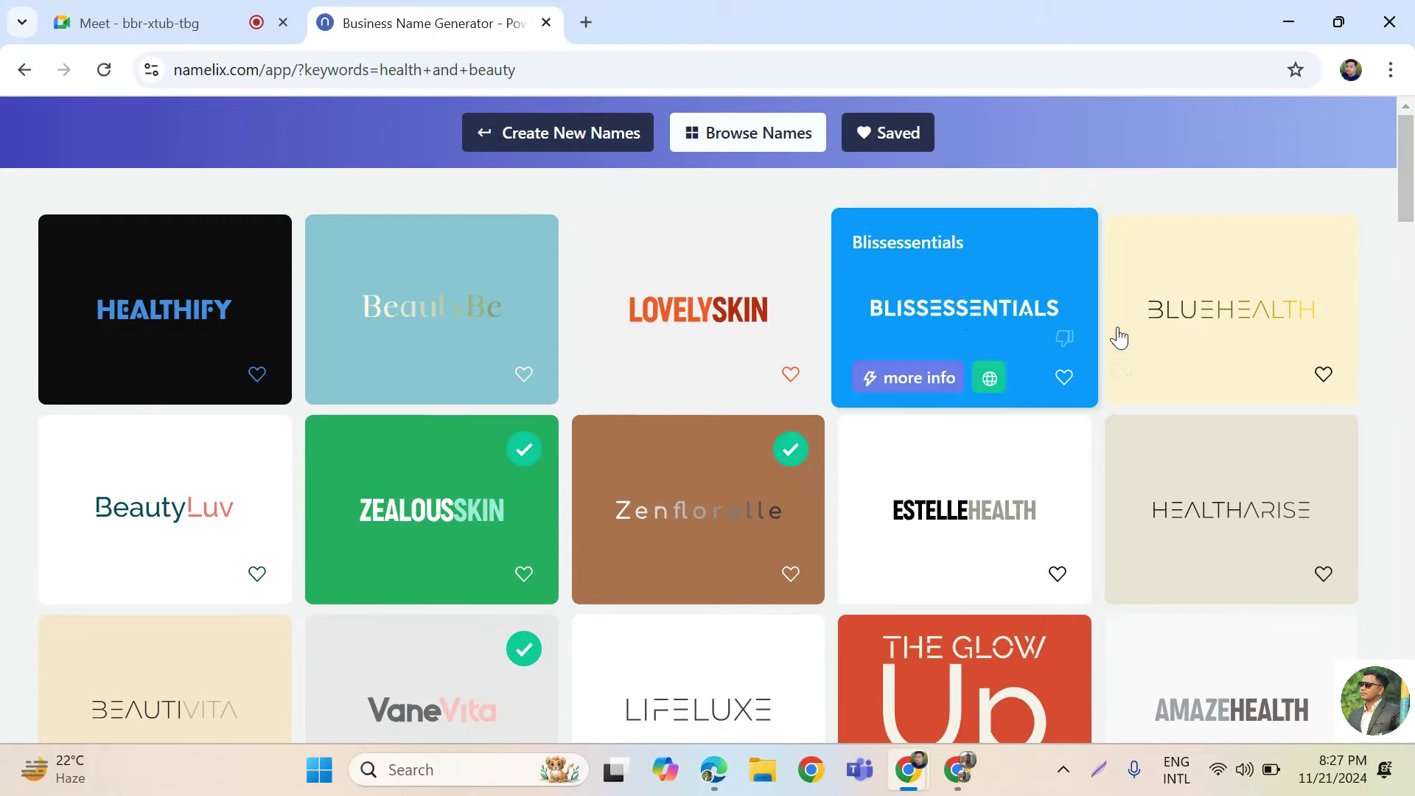
{"action": "scroll", "coordinate": [1070, 339], "scroll_direction": "down", "scroll_amount": 2}
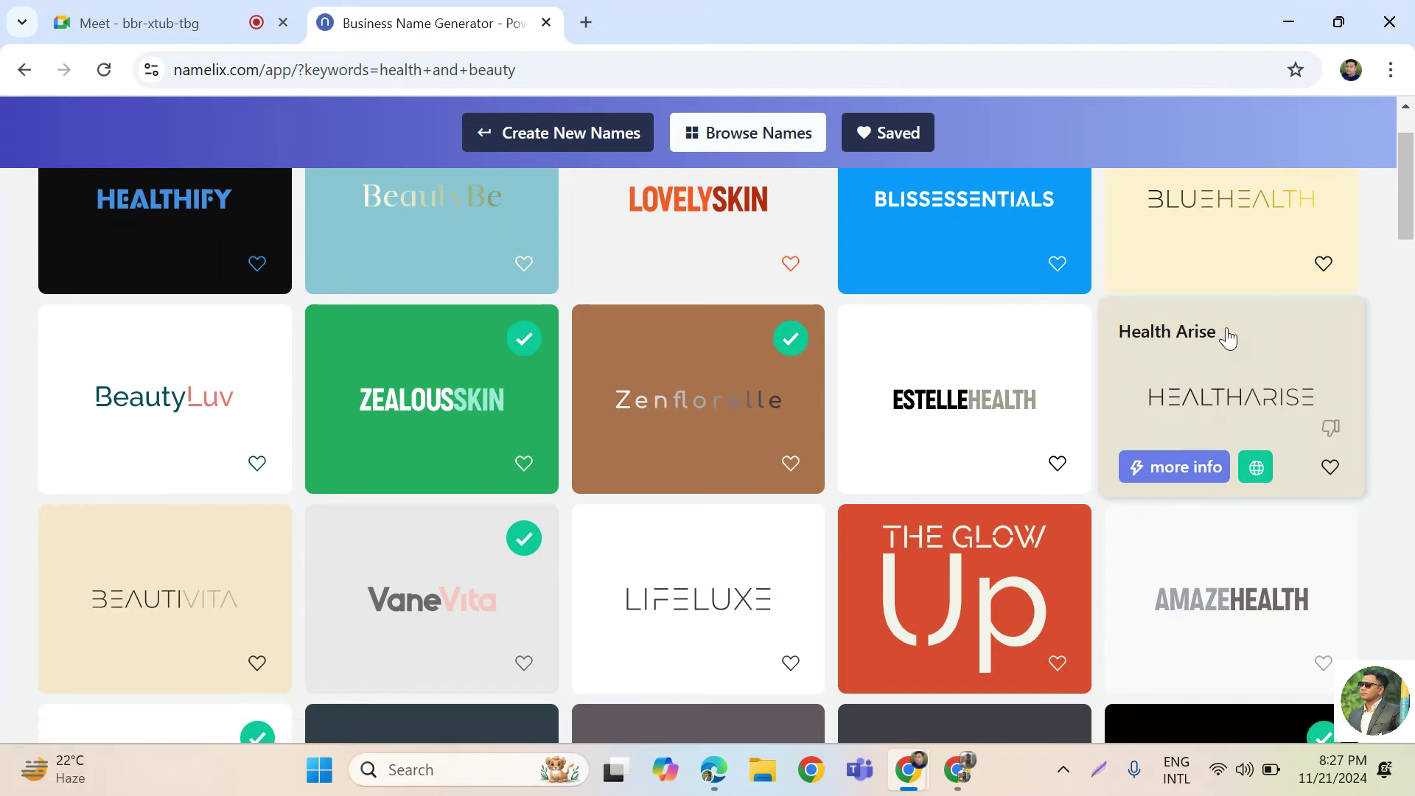
Step: Select the Health Arise card title and open its Brandmark logo tab
{"action": "left_click_drag", "start_coordinate": [1221, 333], "coordinate": [1116, 345]}
{"action": "right_click", "coordinate": [1147, 334]}
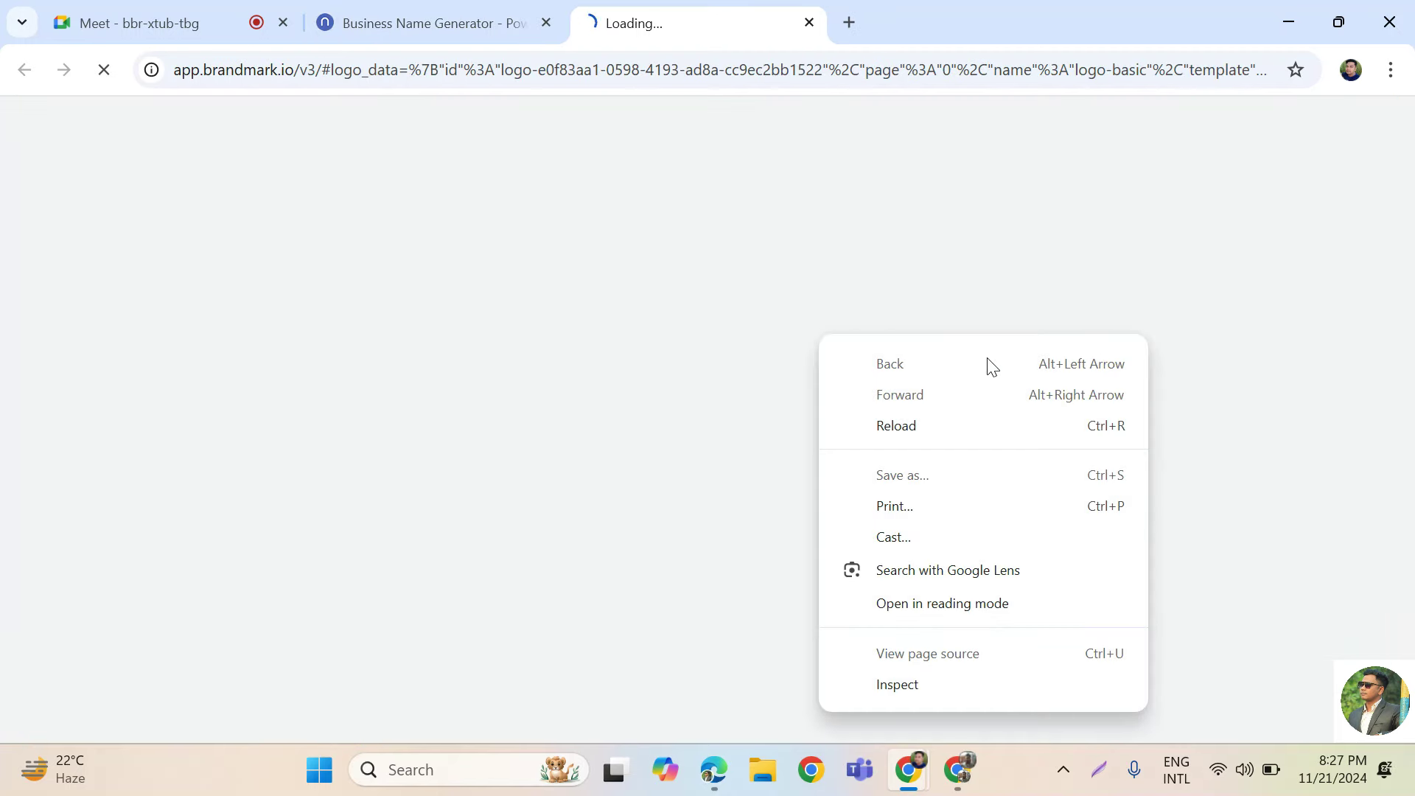
{"action": "left_click", "coordinate": [762, 252]}
Step: Preview the brandmark logo, select the name Health Arise in Namelix, and bring Edge forward
{"action": "left_click", "coordinate": [467, 23]}
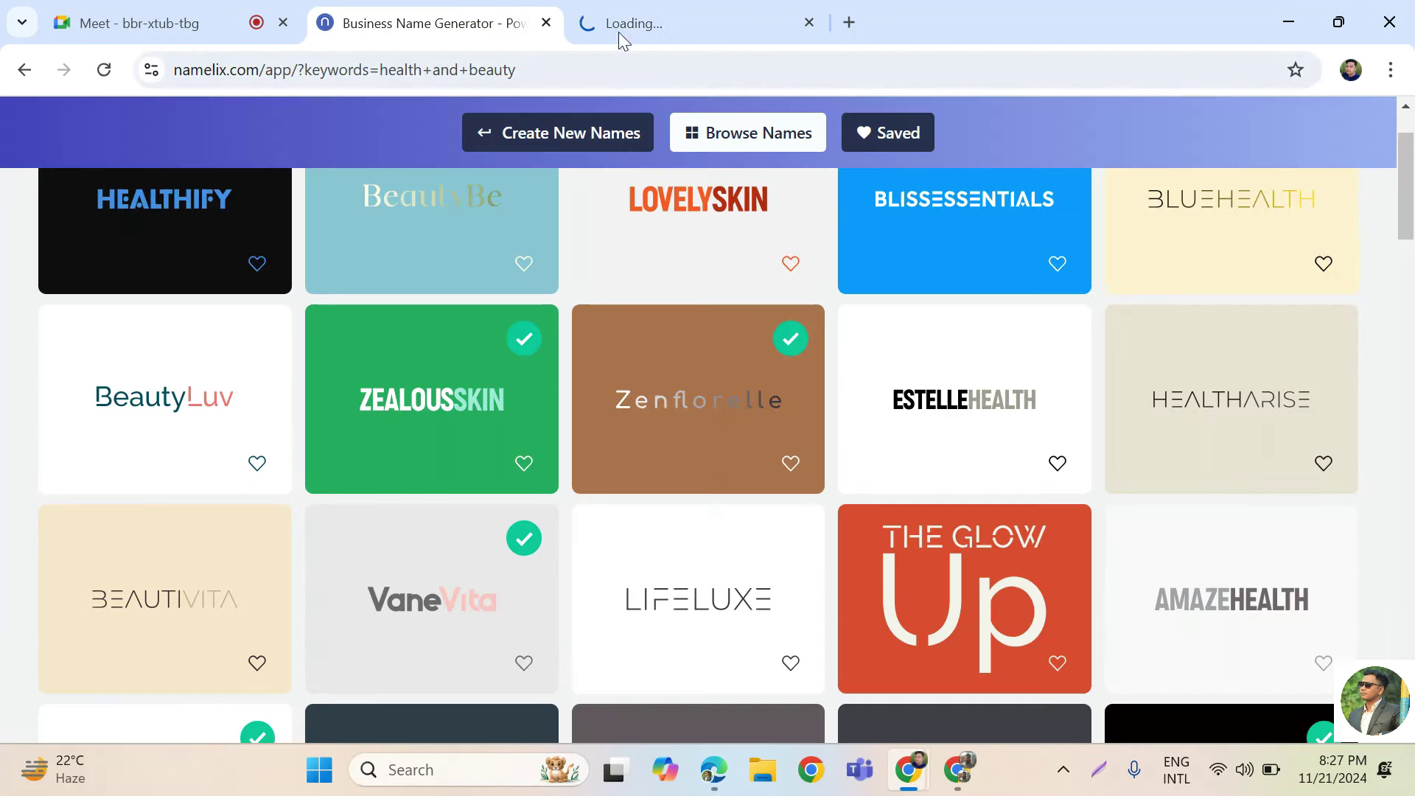
{"action": "left_click", "coordinate": [620, 26]}
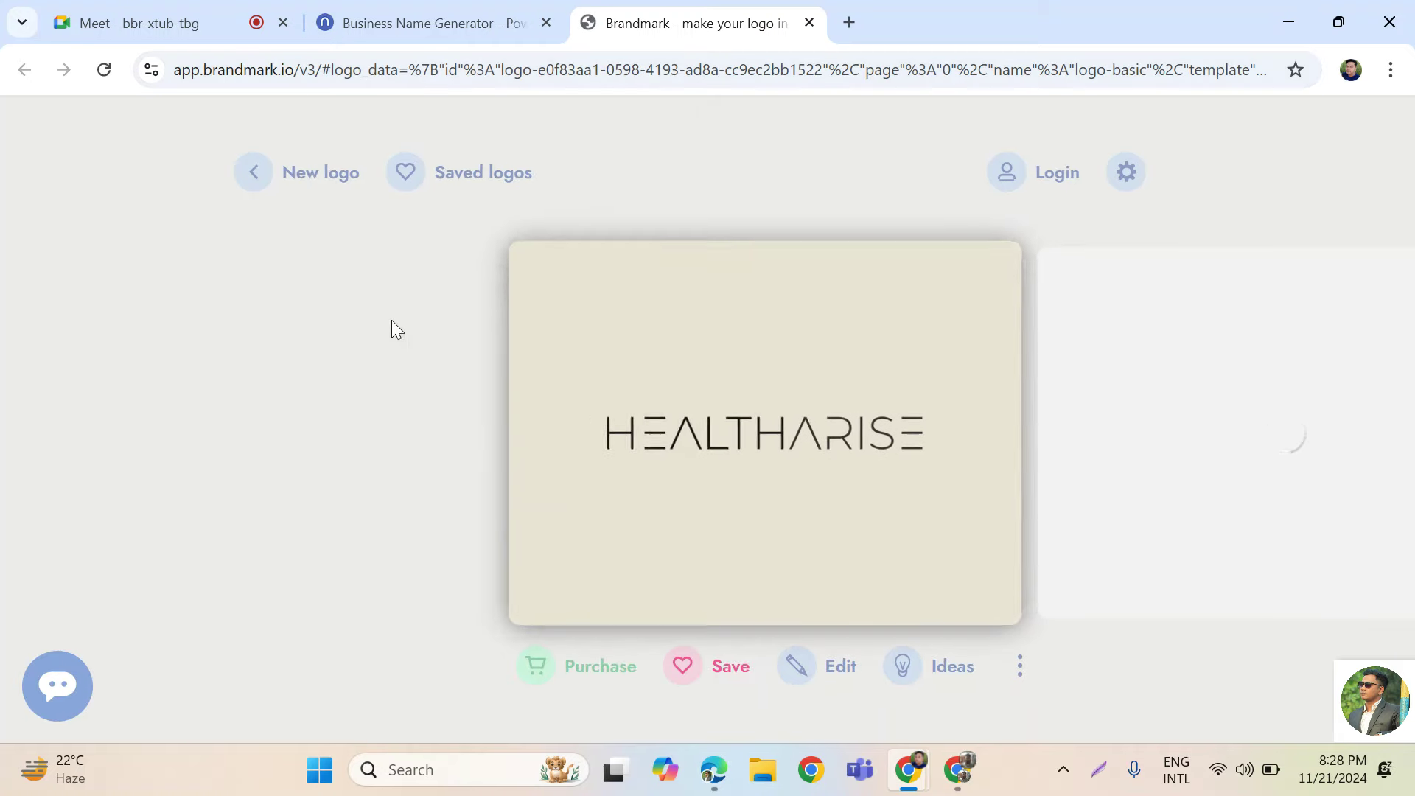
{"action": "left_click", "coordinate": [470, 11]}
{"action": "triple_click", "coordinate": [1180, 333]}
{"action": "key", "text": "ctrl+c"}
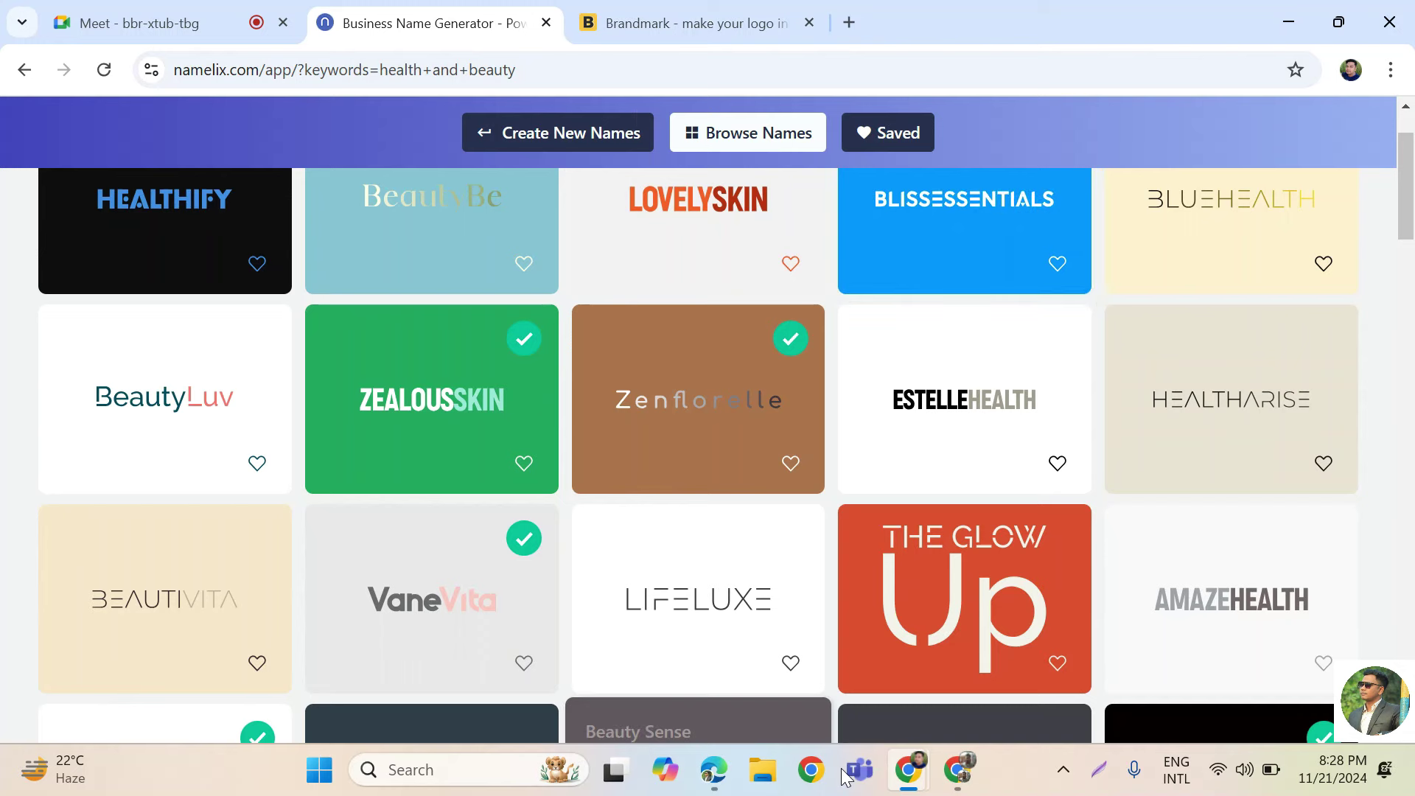
{"action": "left_click", "coordinate": [715, 783]}
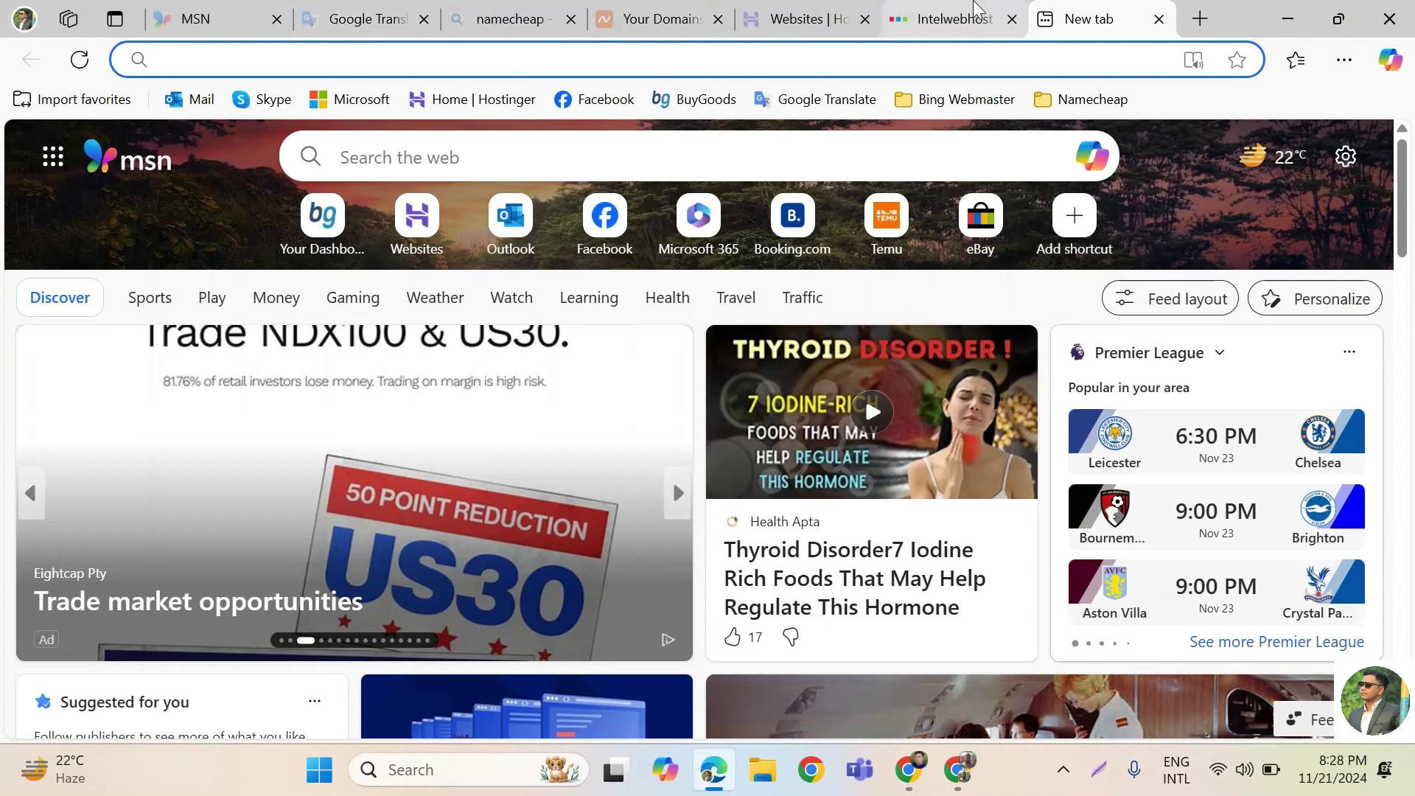
Step: Paste Health Arise into Namecheap's domain search without the space and search HealthArise
{"action": "left_click", "coordinate": [678, 20]}
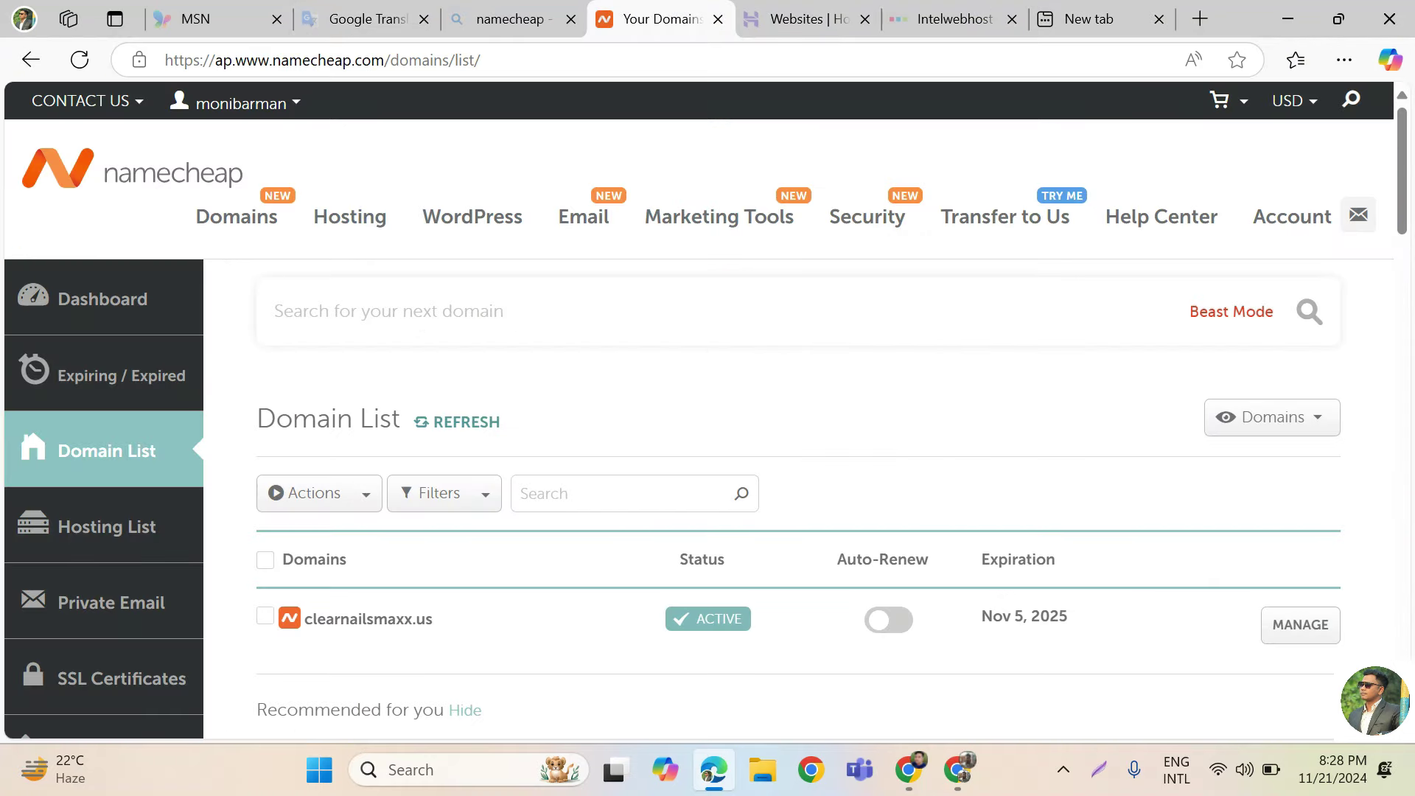
{"action": "left_click", "coordinate": [363, 310]}
{"action": "key", "text": "ctrl+v"}
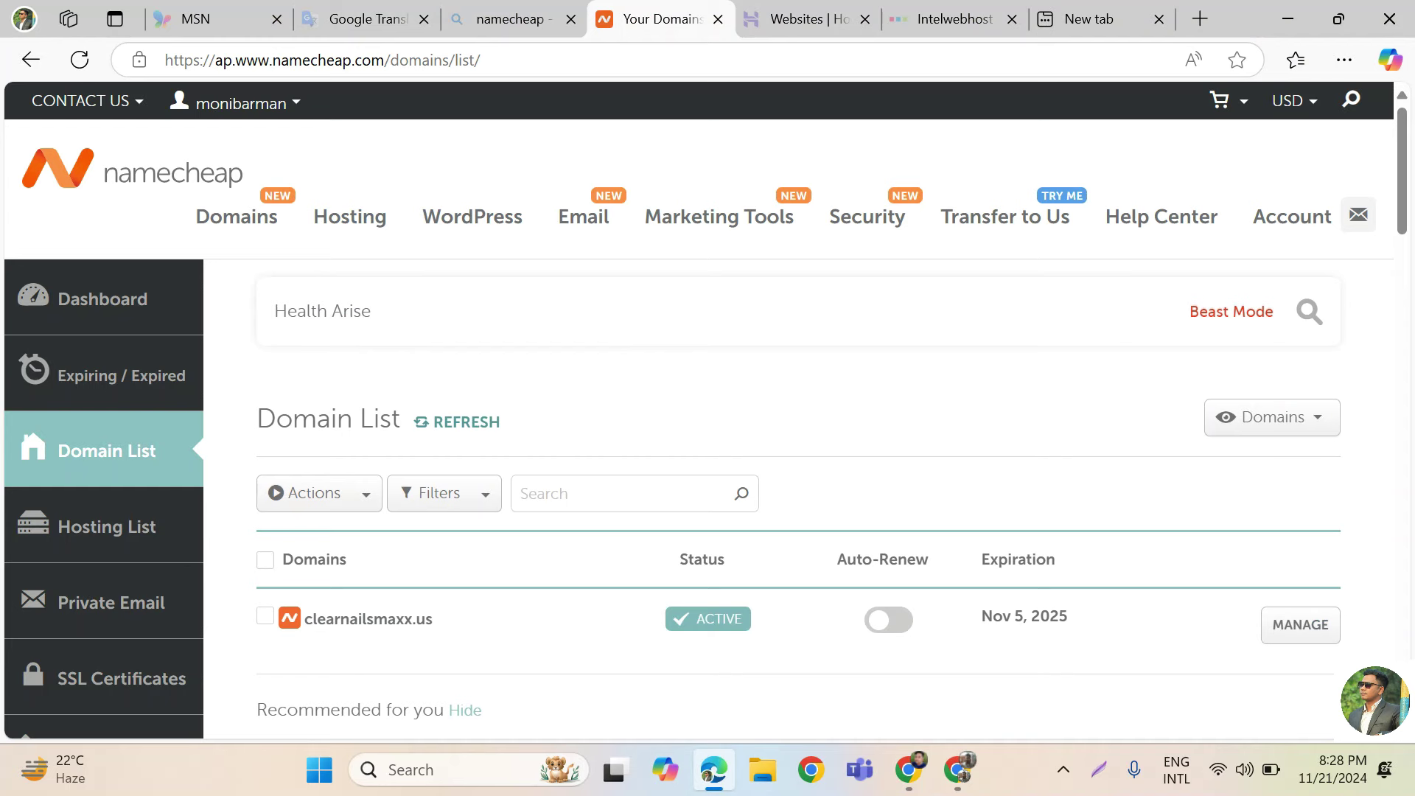
{"action": "key", "text": "BackSpace"}
{"action": "key", "text": "Return"}
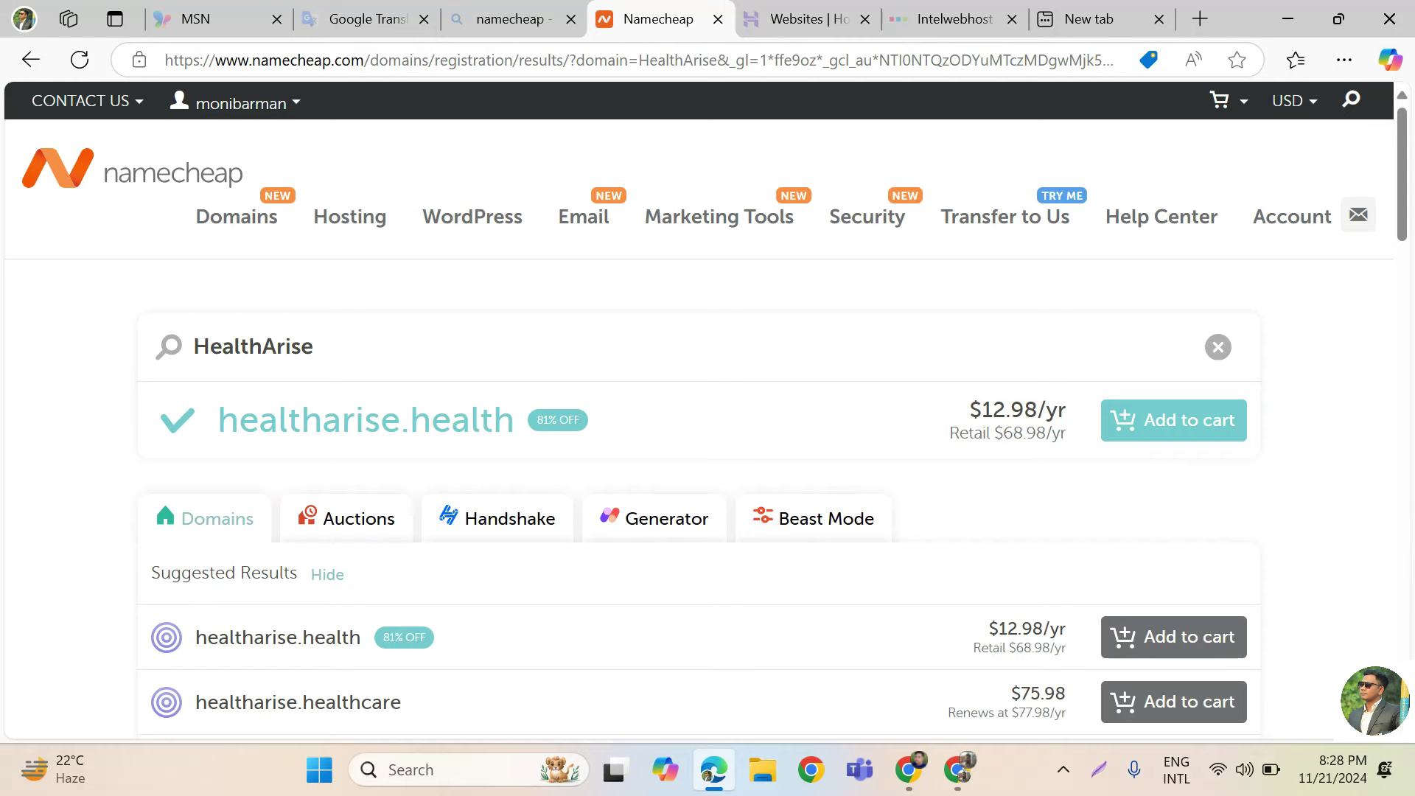
Step: Add .com to the search term and search for HealthArise.com
{"action": "scroll", "coordinate": [514, 420], "scroll_direction": "down", "scroll_amount": 3}
{"action": "scroll", "coordinate": [443, 448], "scroll_direction": "down", "scroll_amount": 2}
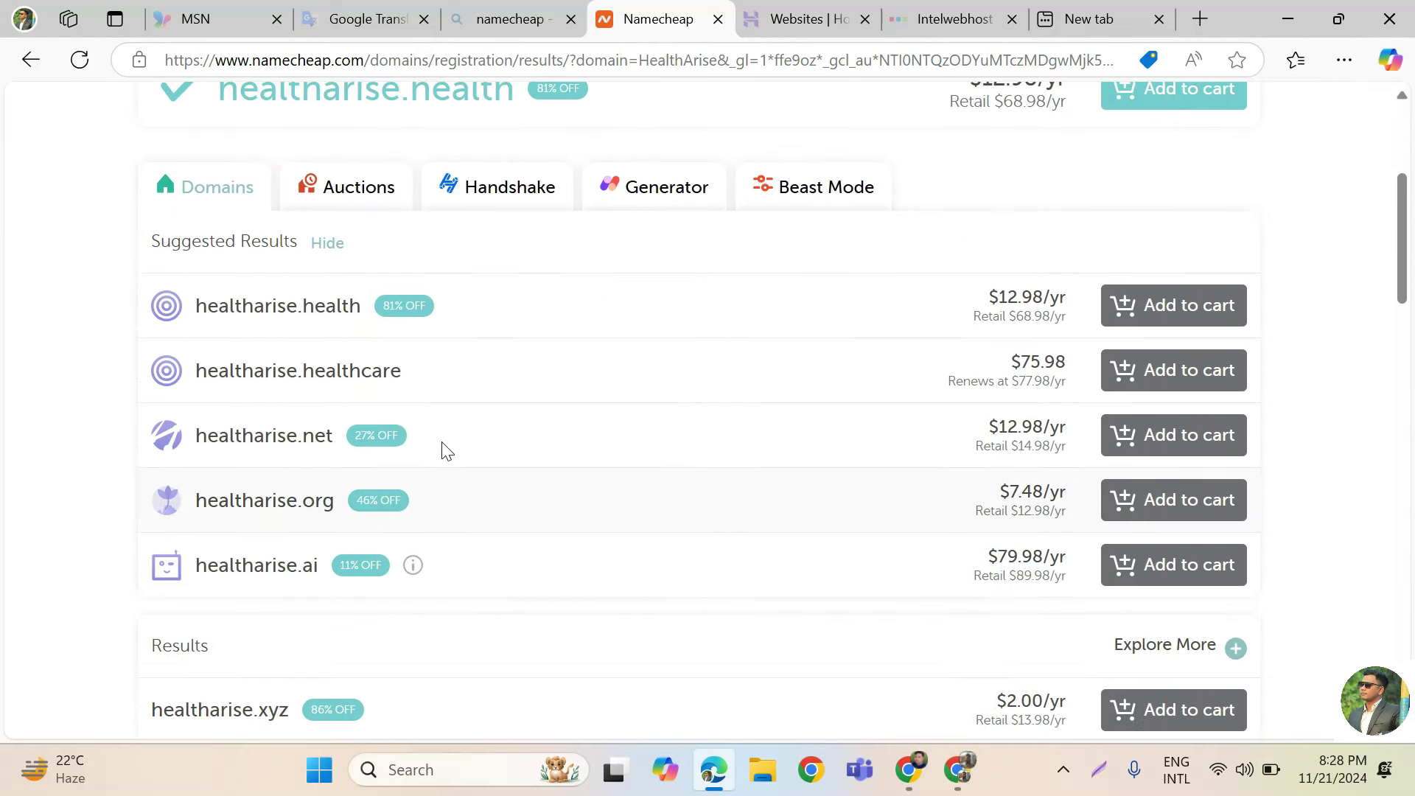
{"action": "scroll", "coordinate": [475, 388], "scroll_direction": "up", "scroll_amount": 5}
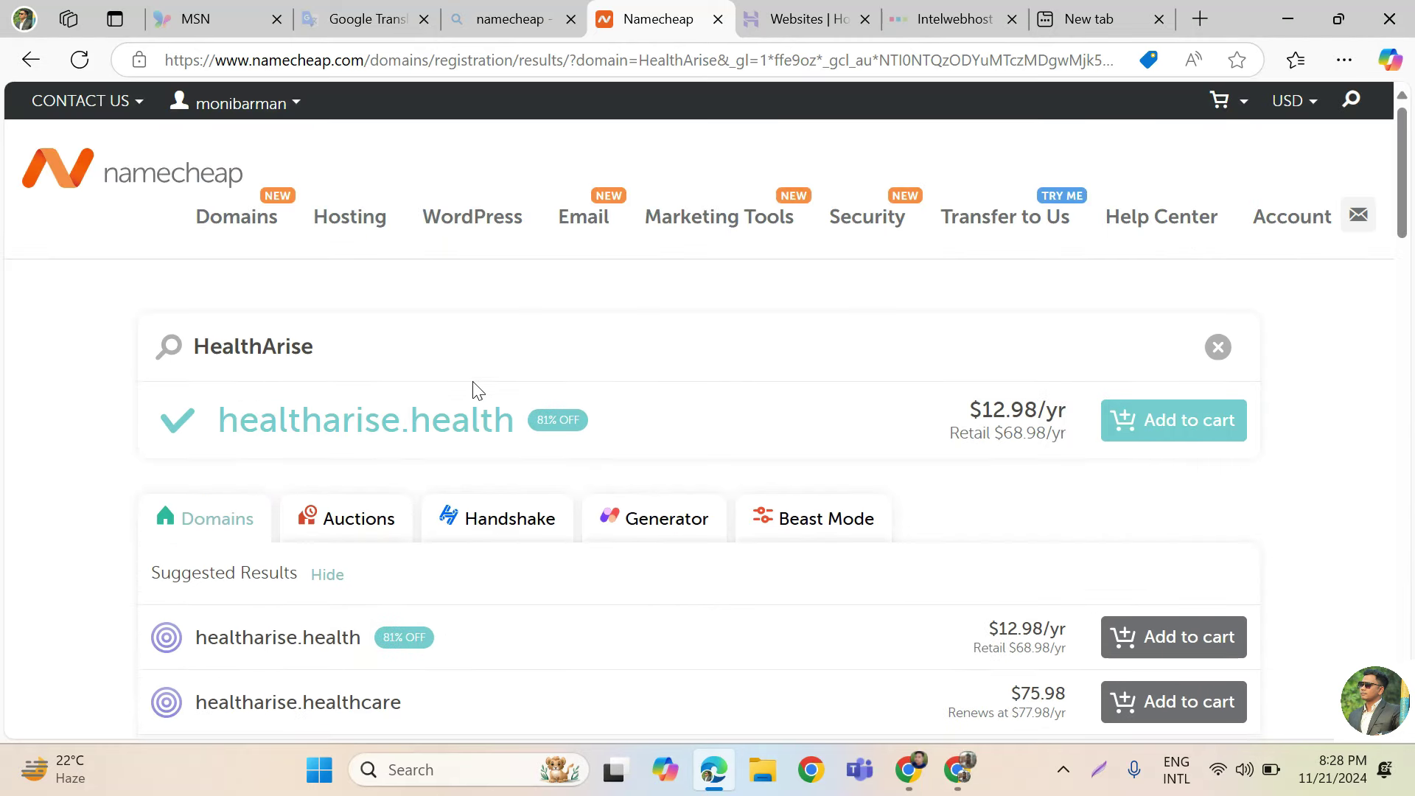
{"action": "left_click", "coordinate": [379, 344]}
{"action": "key", "text": "Return"}
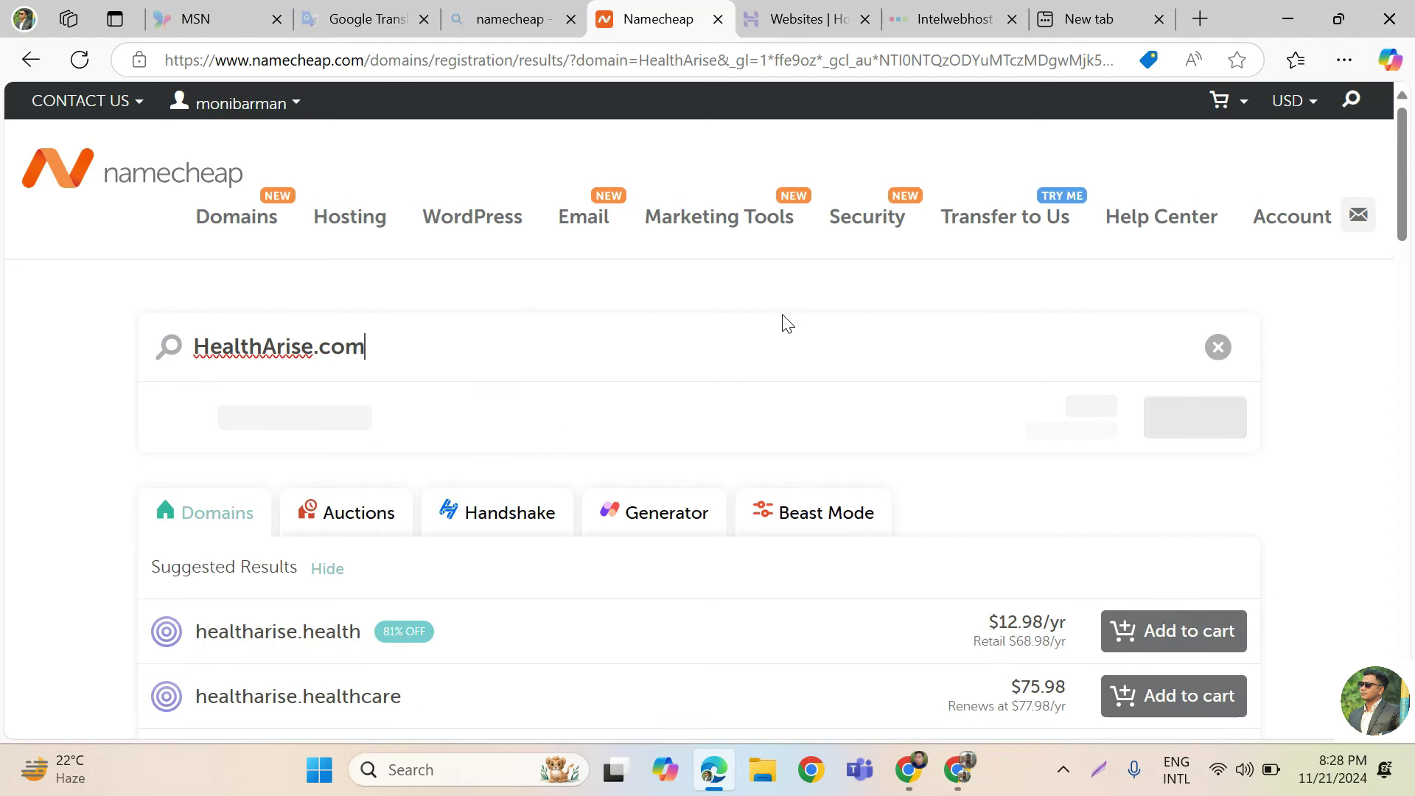
Step: Rerun the HealthArise.com search and confirm healtharise.com is already taken
{"action": "key", "text": "Return"}
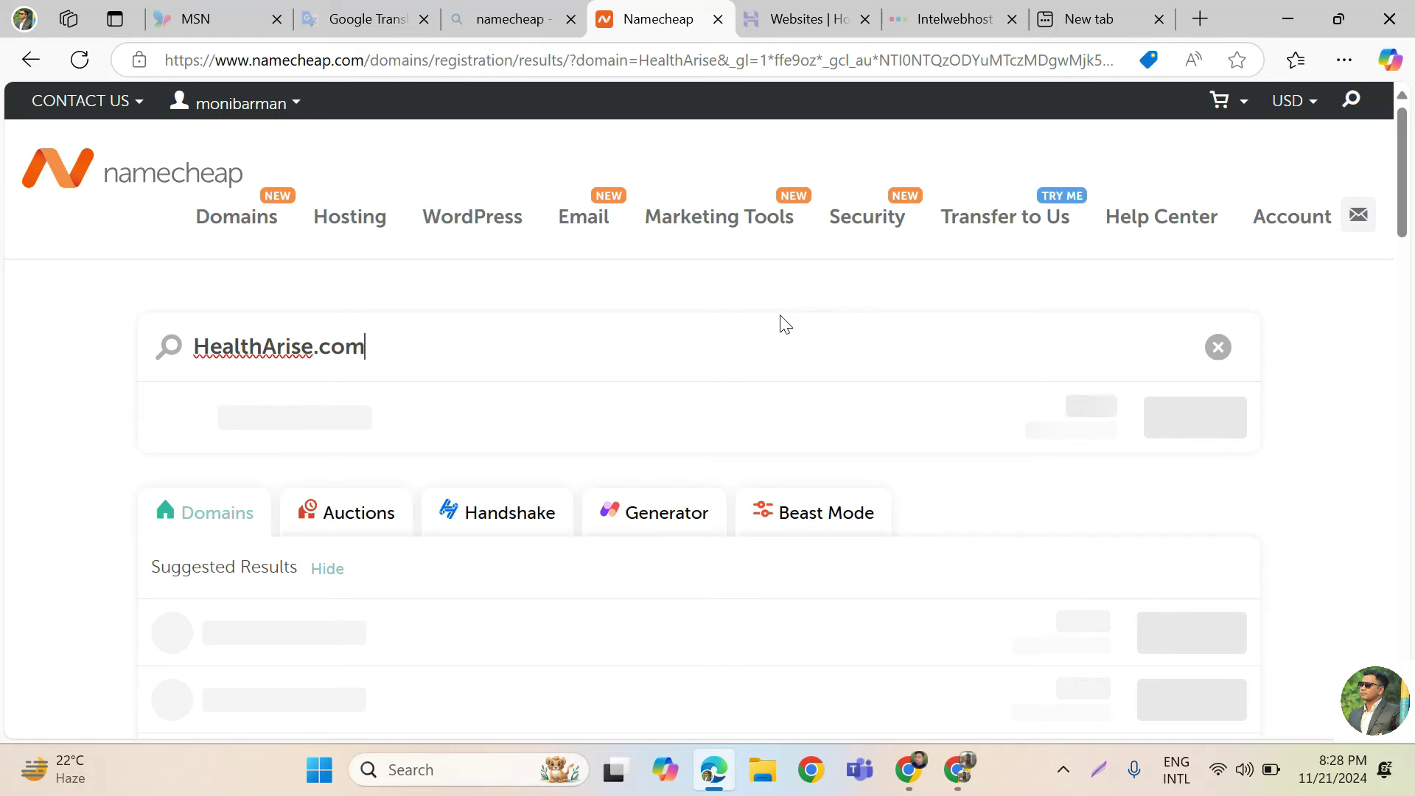
{"action": "scroll", "coordinate": [785, 324], "scroll_direction": "down", "scroll_amount": 3}
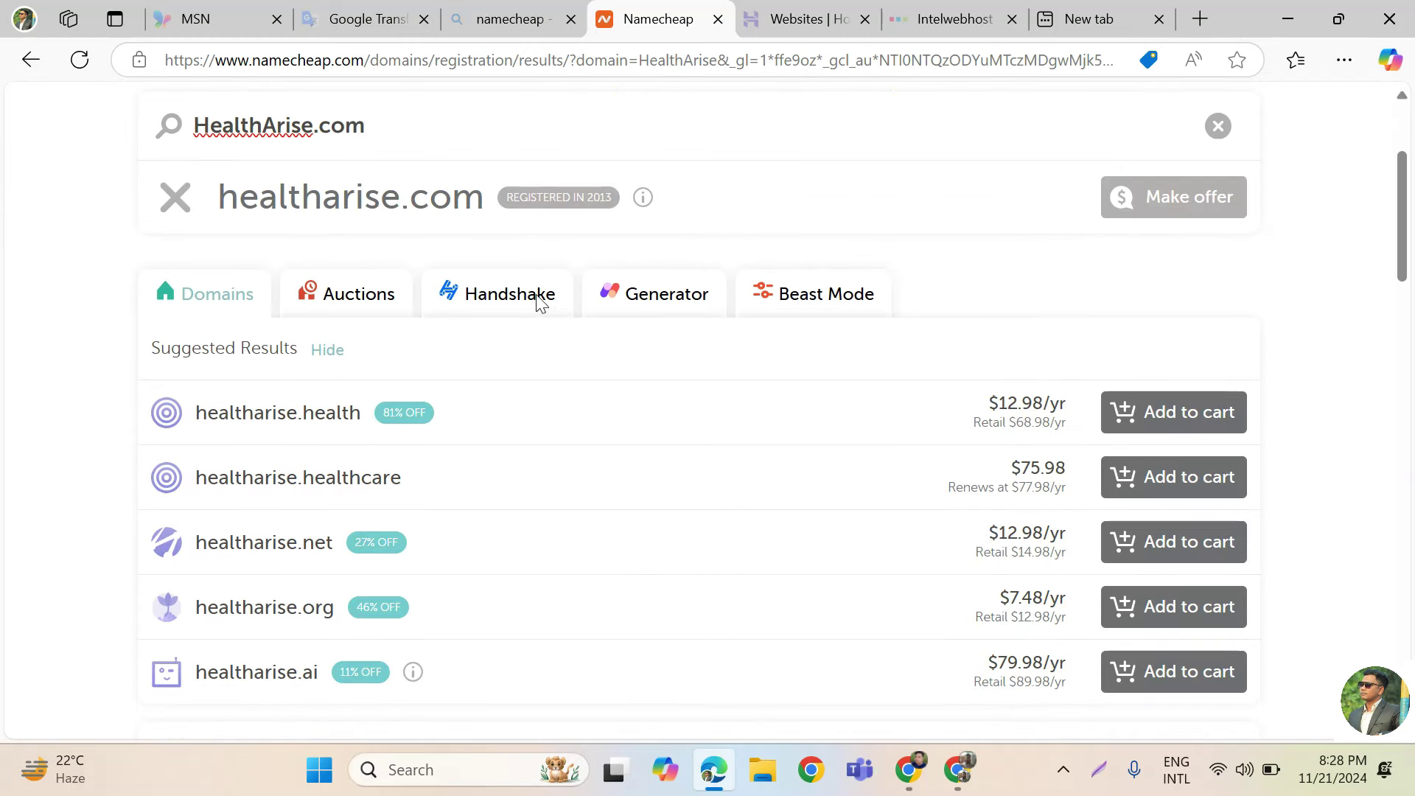
{"action": "scroll", "coordinate": [542, 302], "scroll_direction": "up", "scroll_amount": 2}
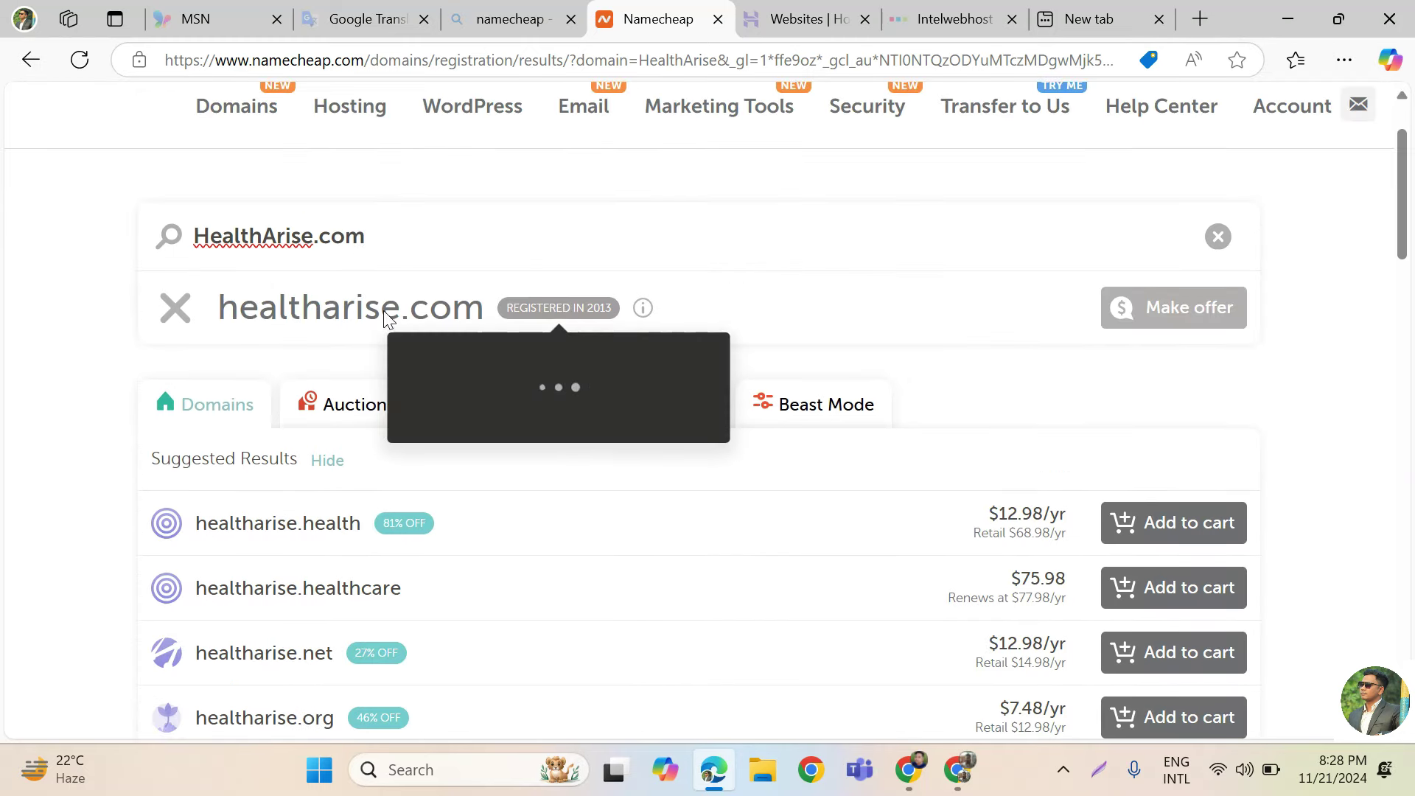
{"action": "left_click_drag", "start_coordinate": [219, 313], "coordinate": [492, 333]}
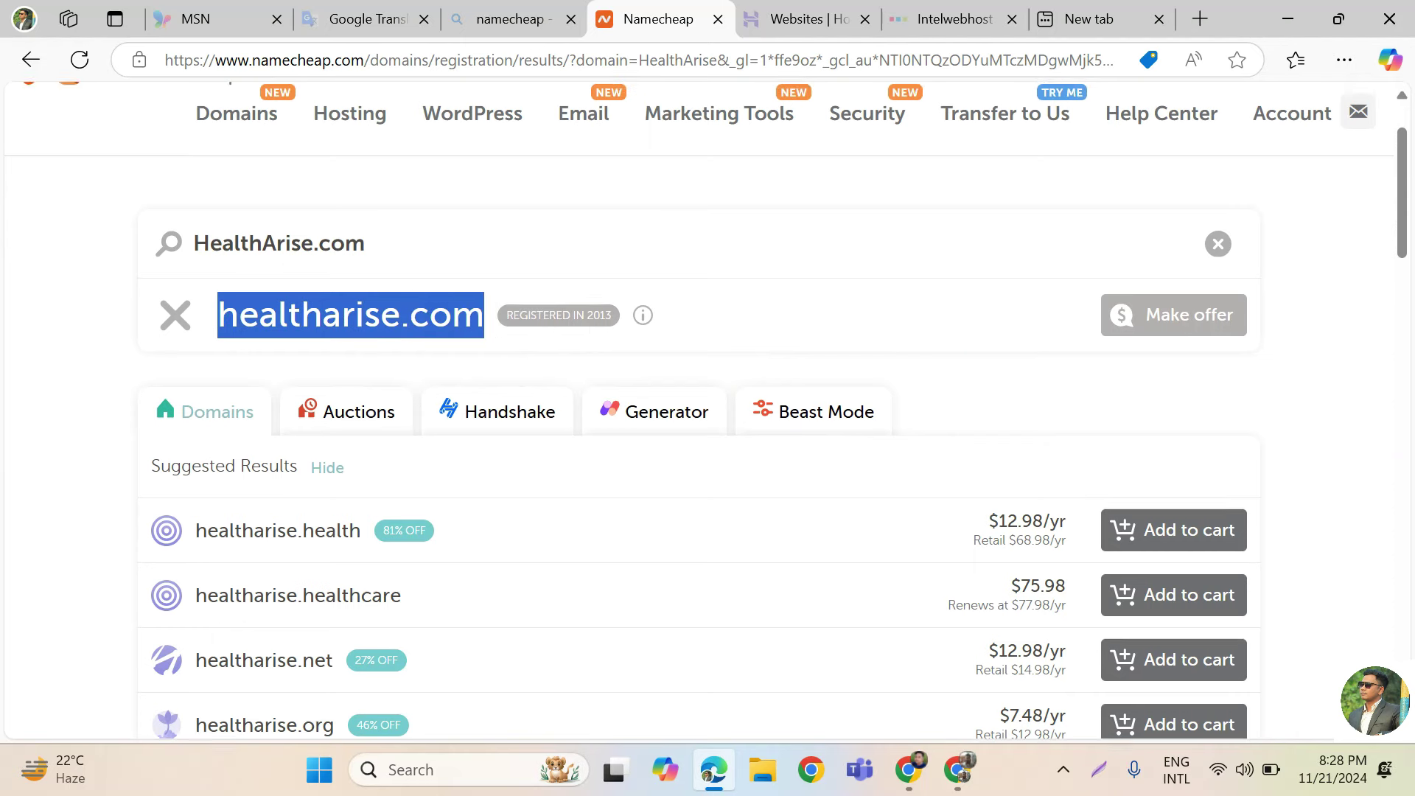
{"action": "scroll", "coordinate": [262, 323], "scroll_direction": "up", "scroll_amount": 2}
Step: Change the search term to lowercase healthariseshop
{"action": "left_click", "coordinate": [292, 345]}
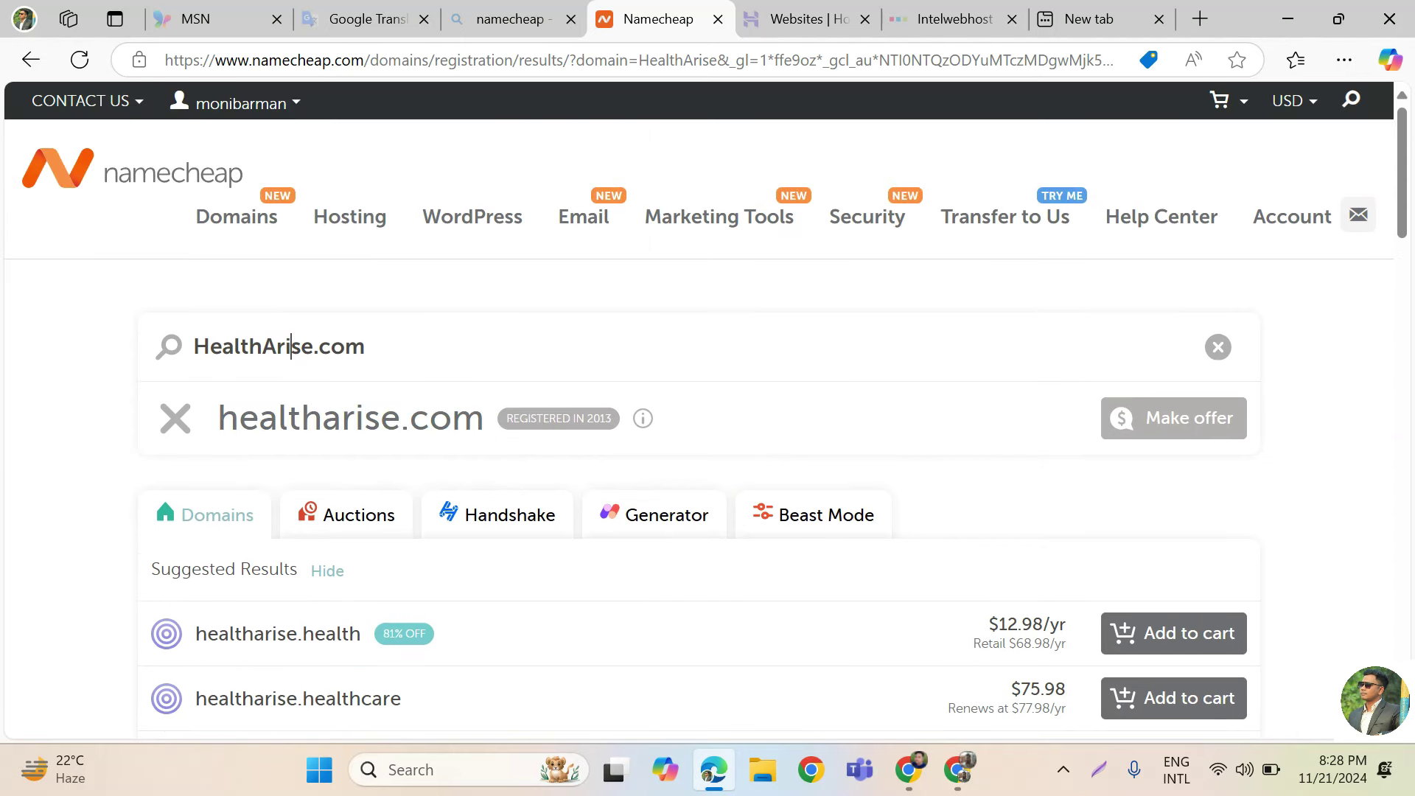
{"action": "left_click_drag", "start_coordinate": [208, 343], "coordinate": [193, 345]}
{"action": "type", "text": "h"}
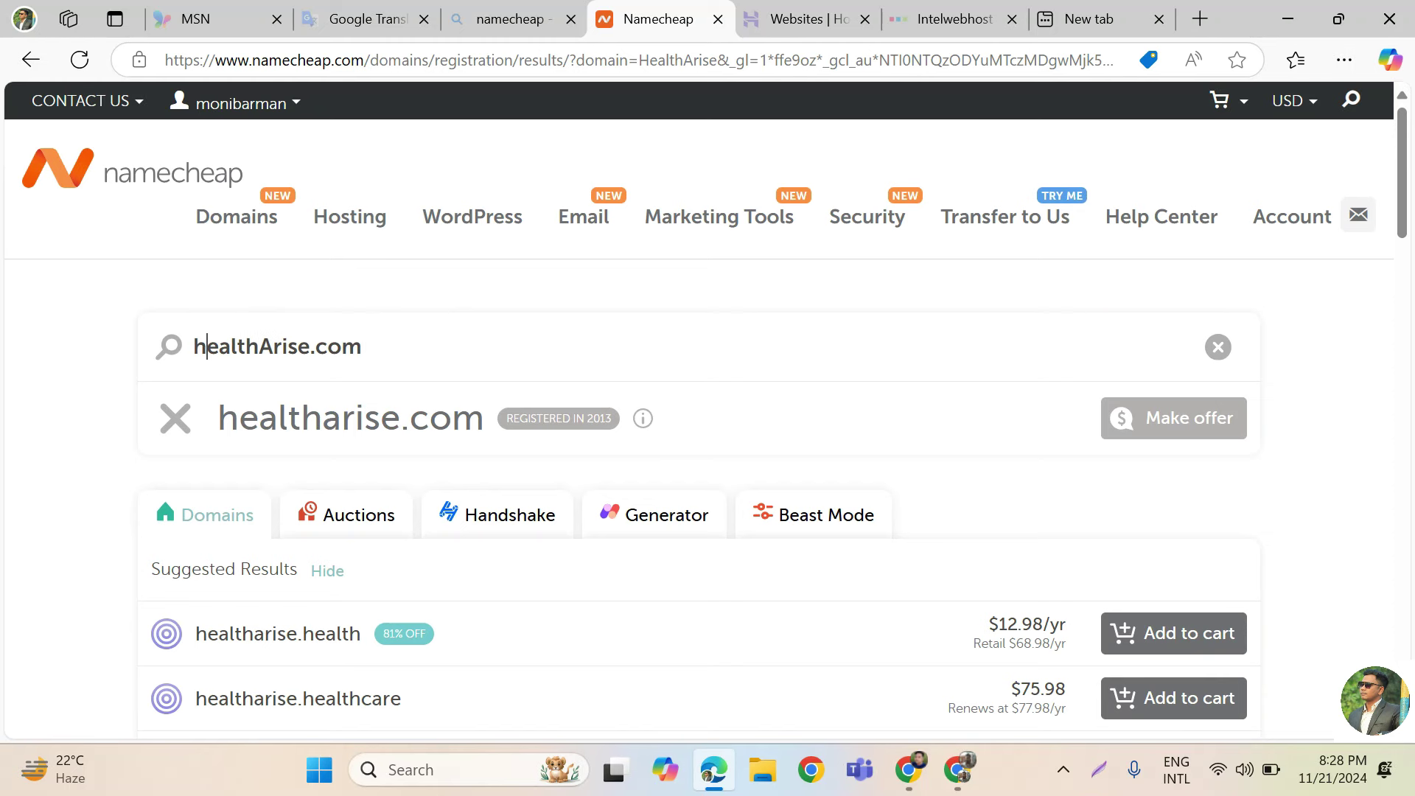
{"action": "left_click", "coordinate": [273, 345]}
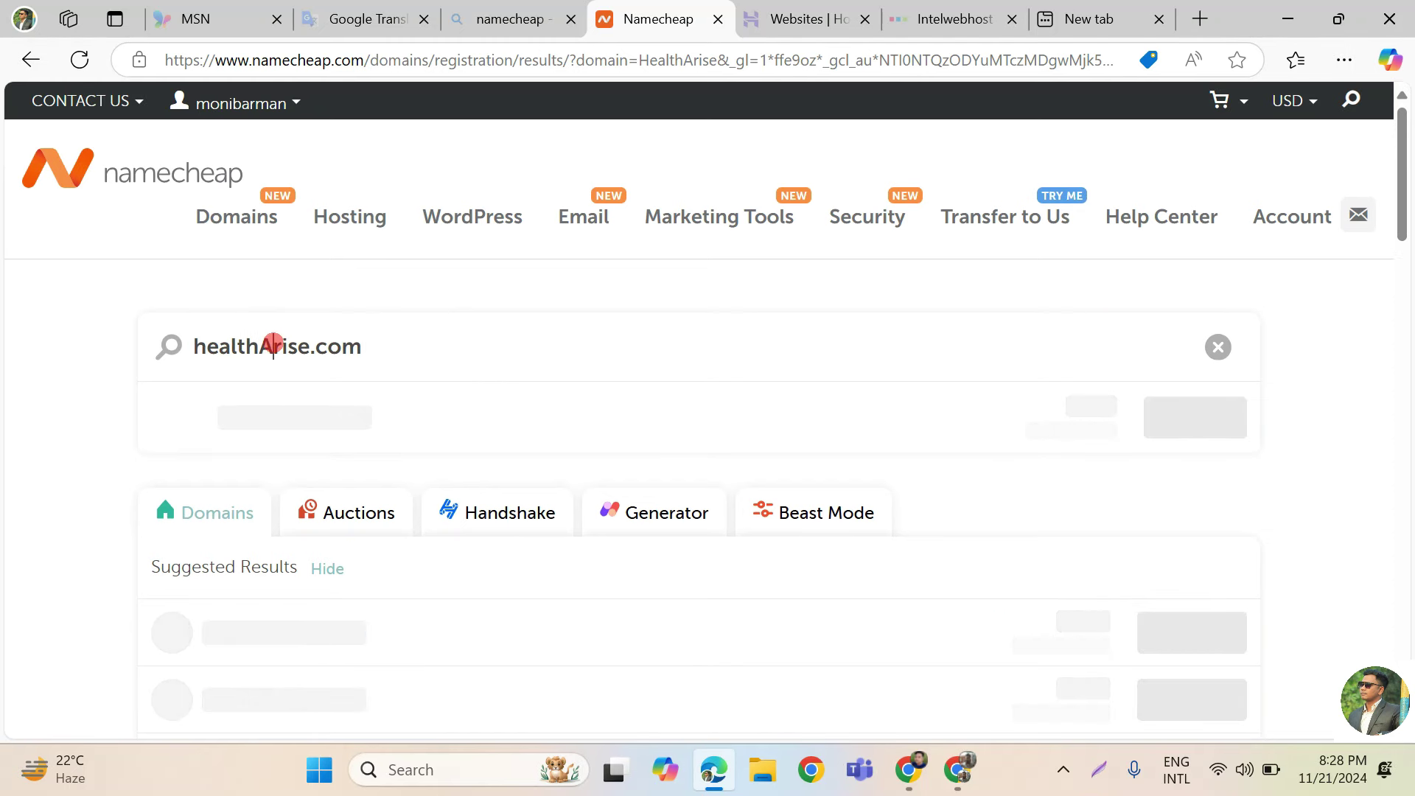
{"action": "key", "text": "BackSpace"}
{"action": "type", "text": "a"}
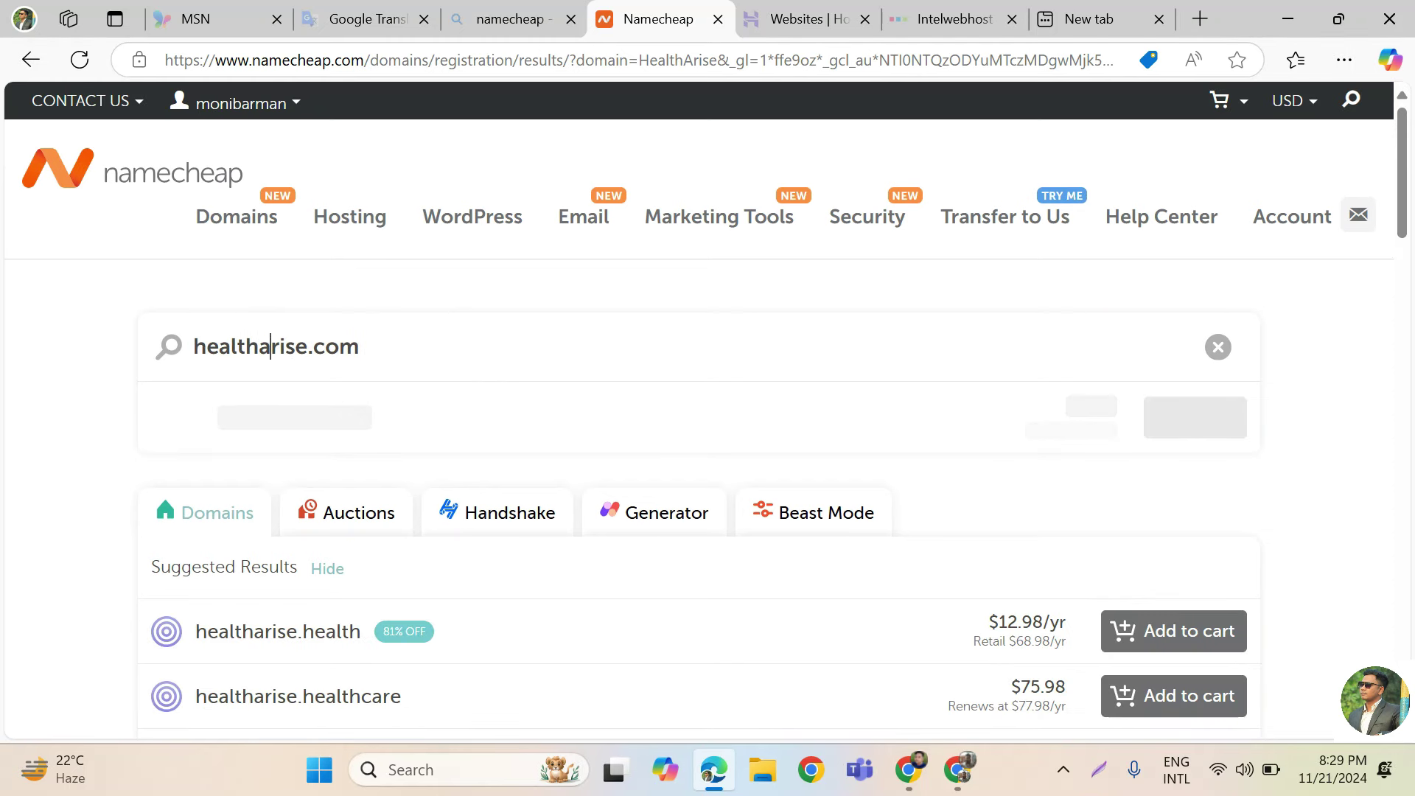
{"action": "left_click", "coordinate": [302, 344]}
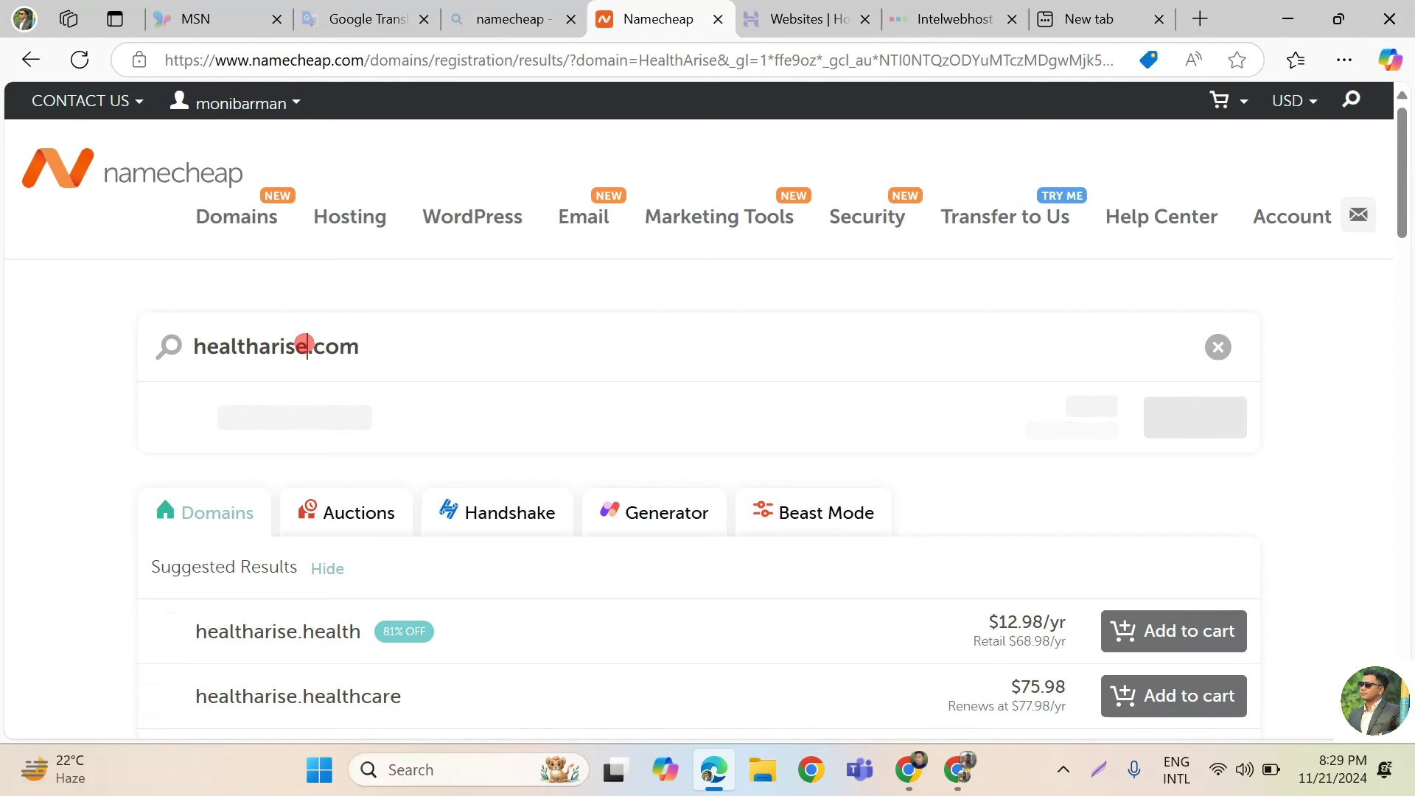
{"action": "type", "text": "shop"}
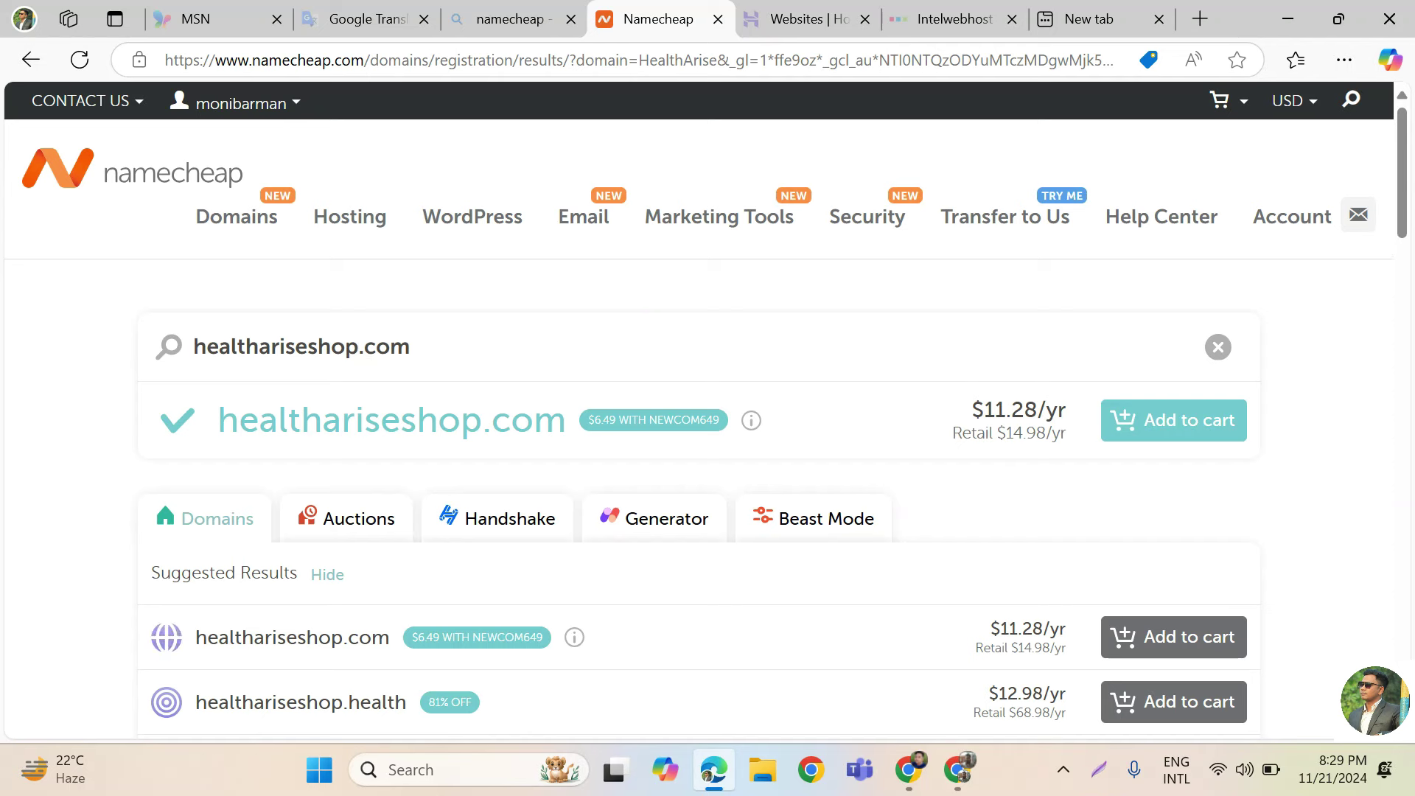
Step: Copy the available healthariseshop.com domain name and note its 11.28 price
{"action": "left_click_drag", "start_coordinate": [221, 420], "coordinate": [566, 422]}
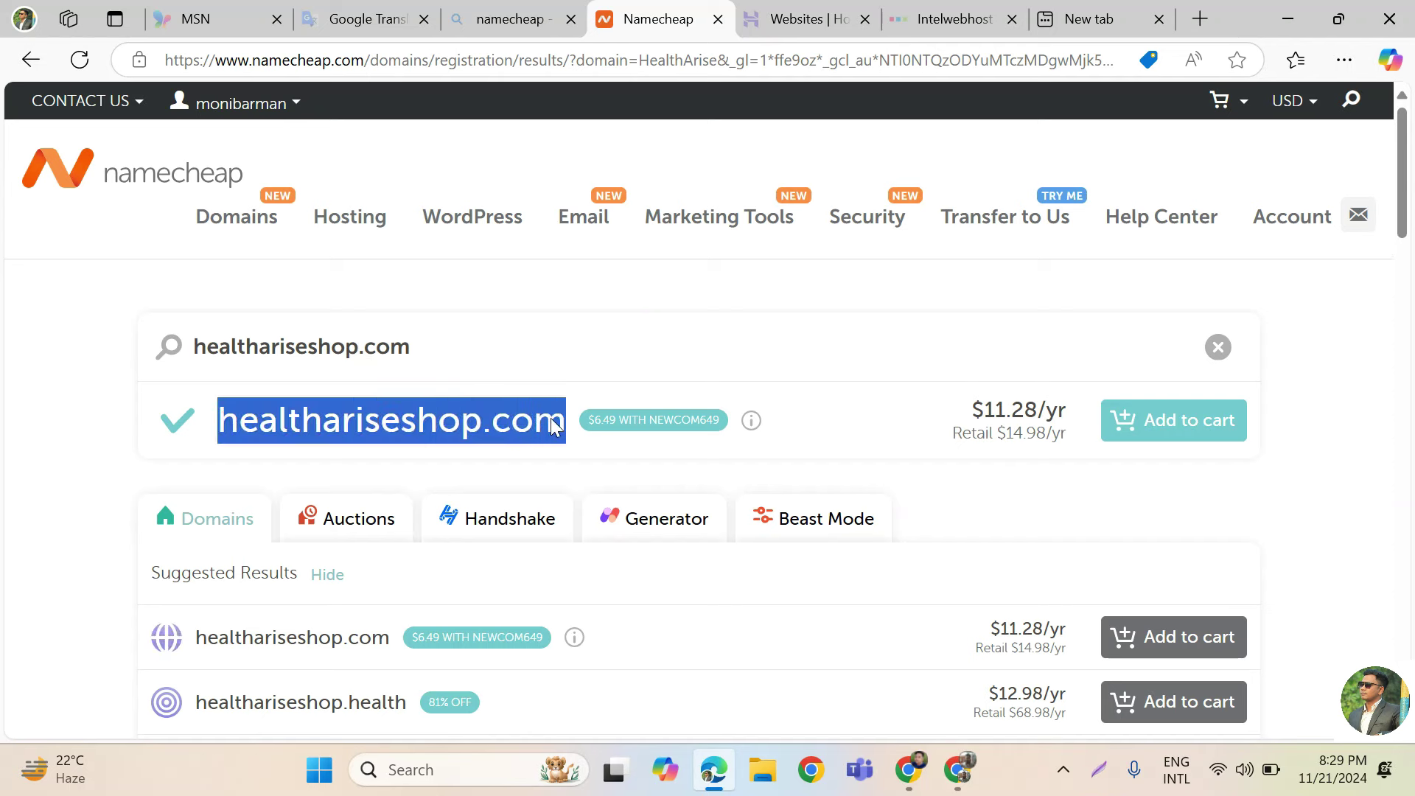
{"action": "key", "text": "ctrl+c"}
{"action": "left_click_drag", "start_coordinate": [986, 410], "coordinate": [1037, 412]}
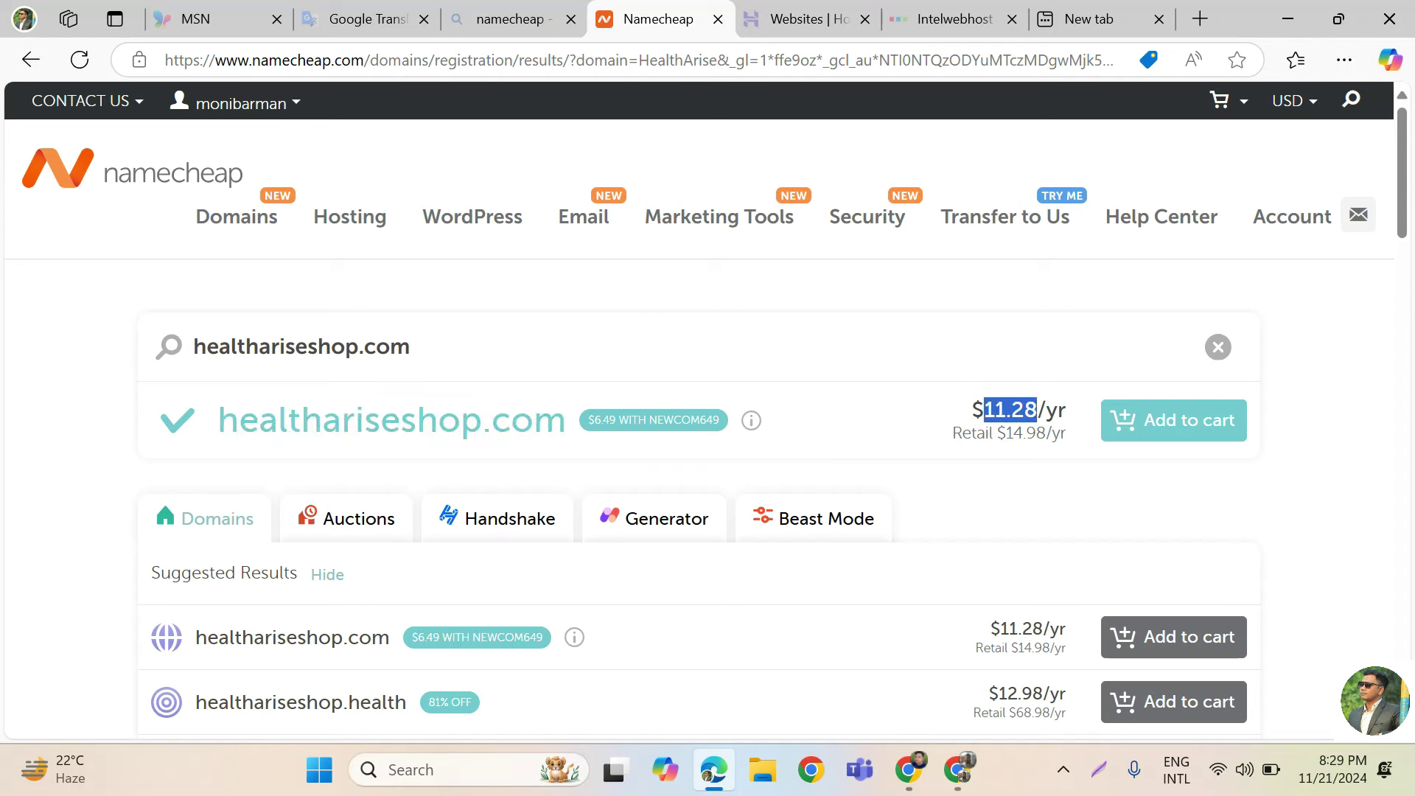
{"action": "left_click", "coordinate": [878, 461]}
{"action": "scroll", "coordinate": [713, 467], "scroll_direction": "down", "scroll_amount": 1}
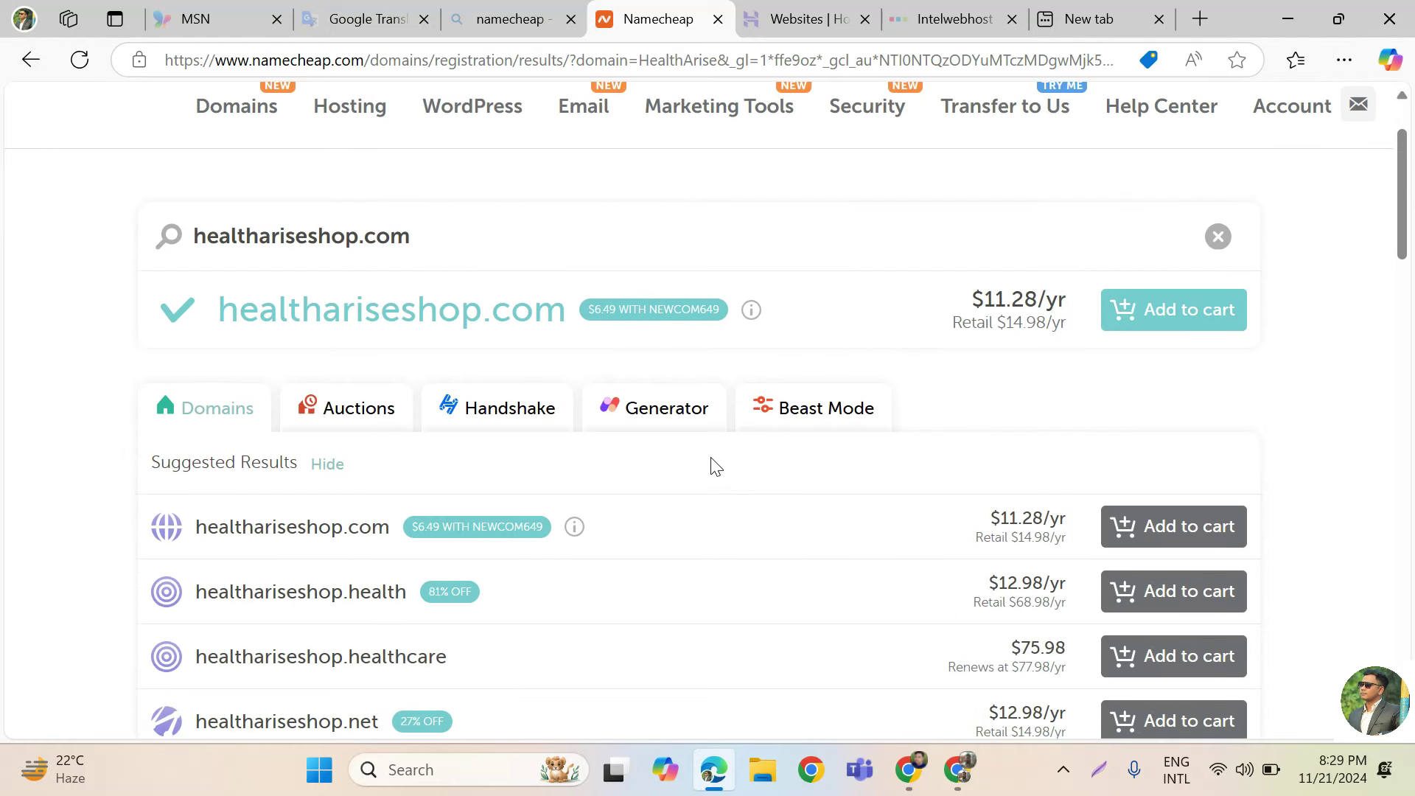
{"action": "scroll", "coordinate": [873, 436], "scroll_direction": "up", "scroll_amount": 1}
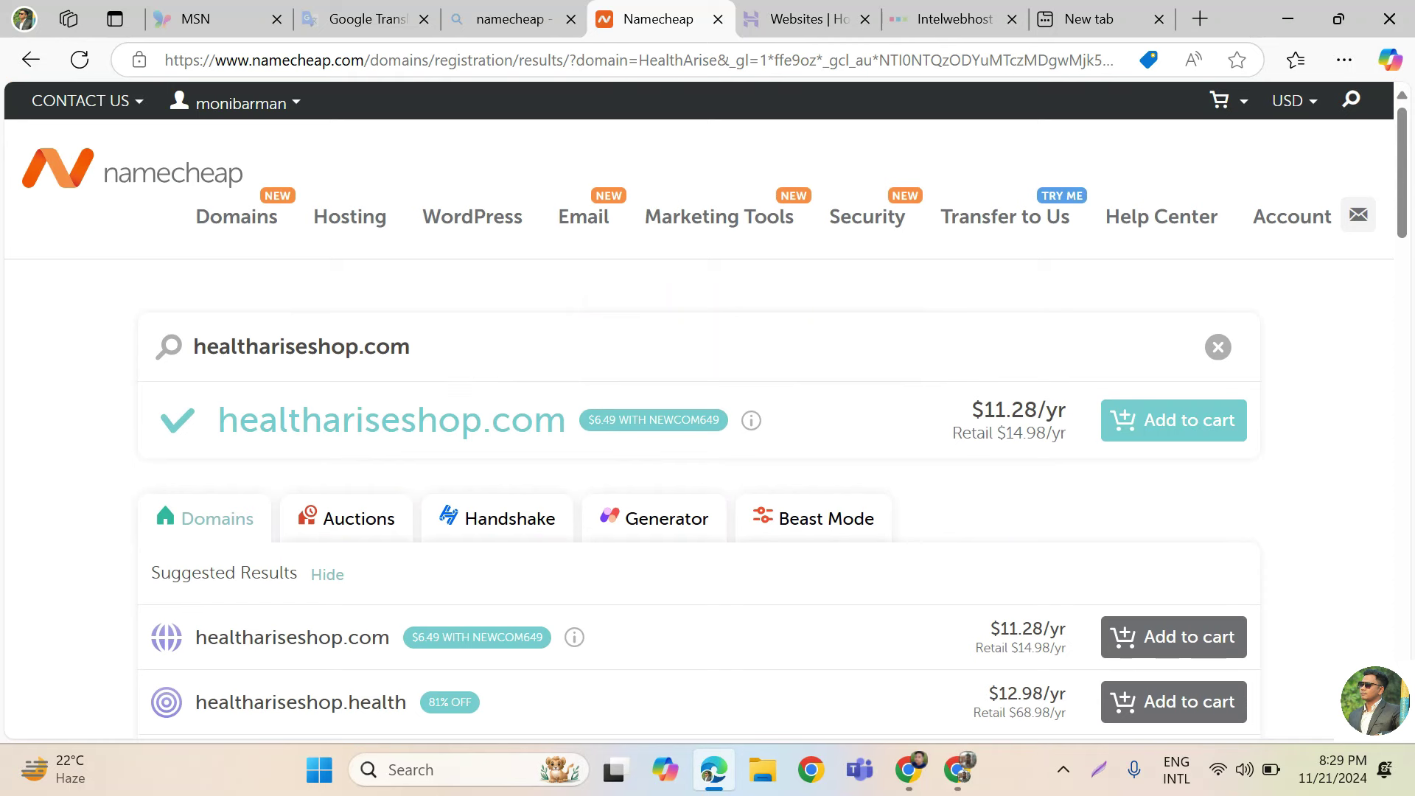
Step: Search healtharisecart.com, then change the search term to healthariseshoper
{"action": "left_click_drag", "start_coordinate": [358, 347], "coordinate": [331, 347]}
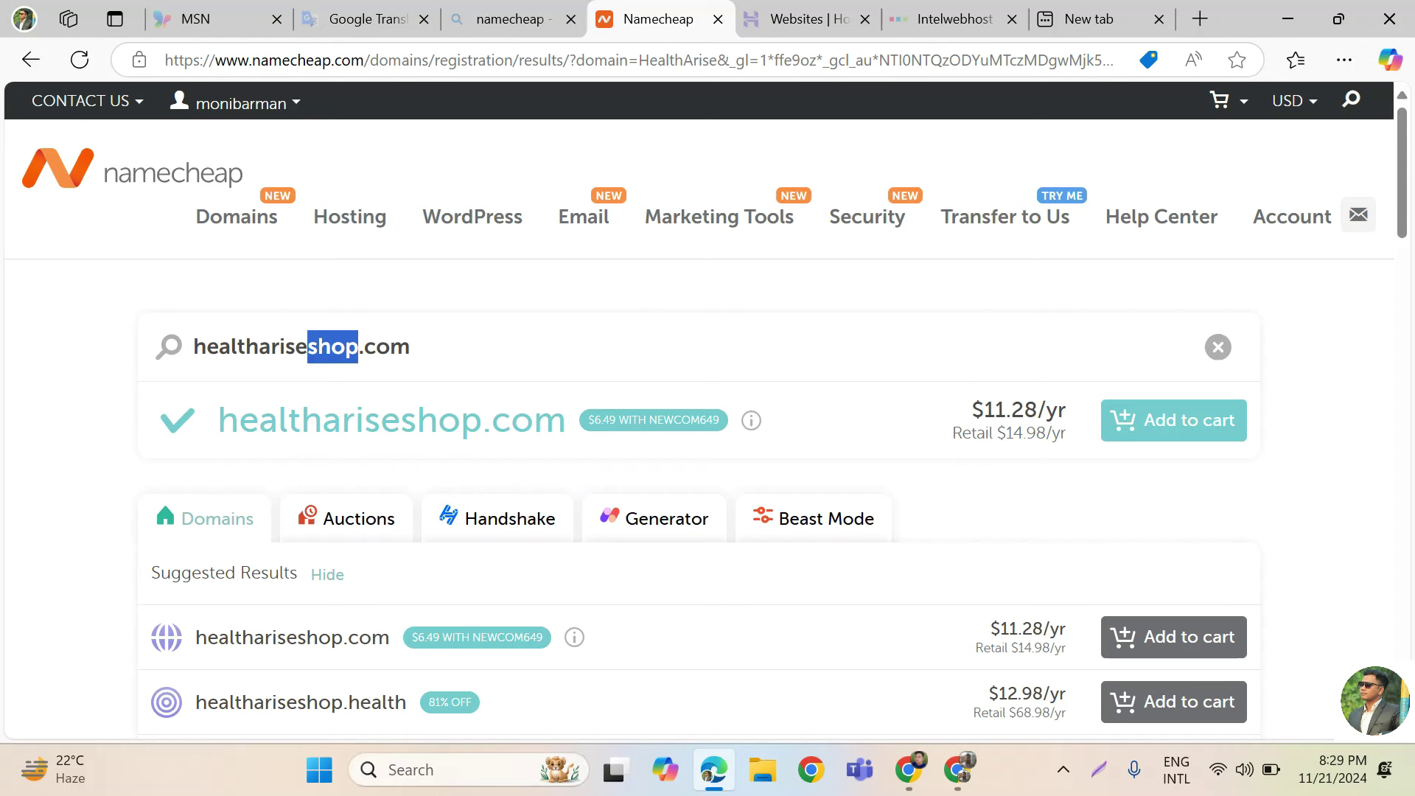
{"action": "type", "text": "cart"}
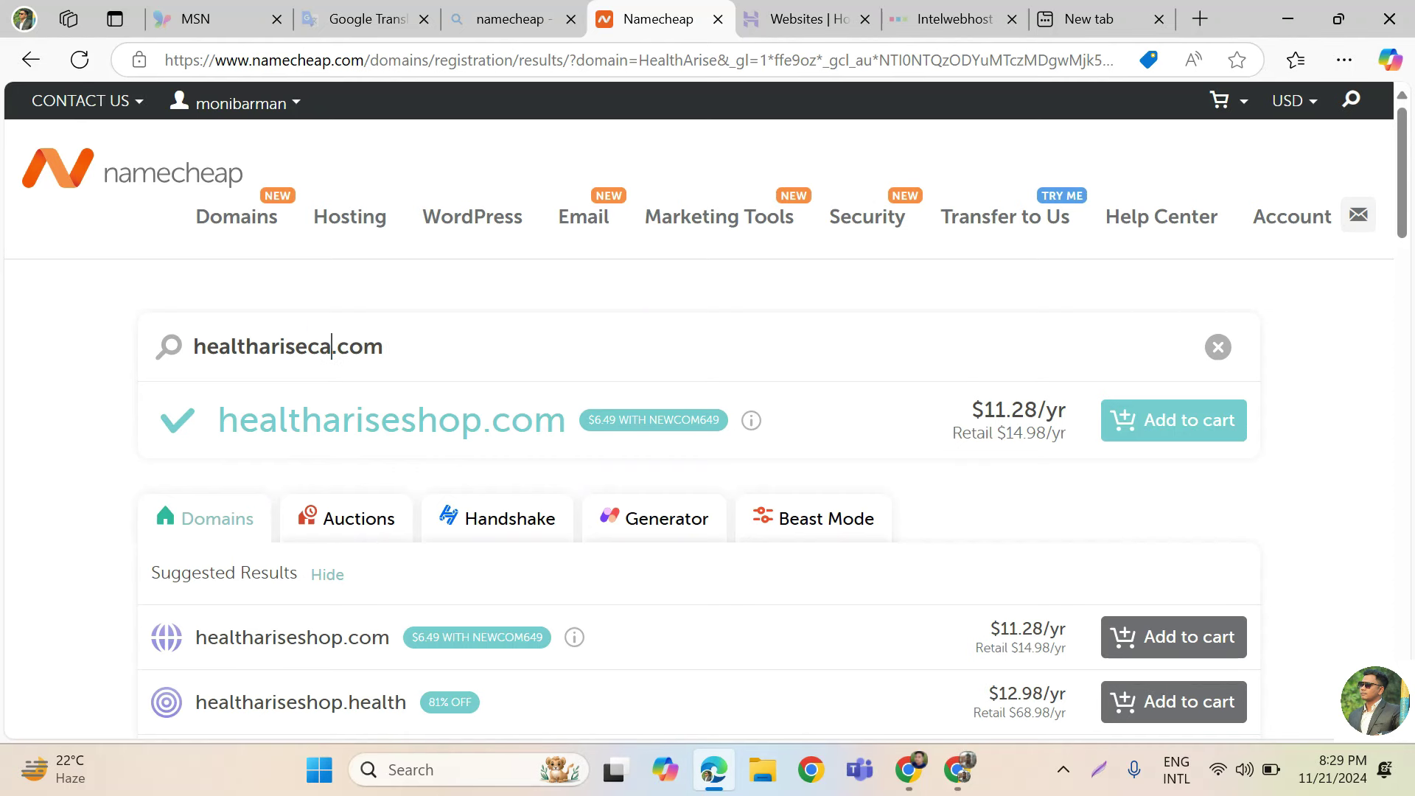
{"action": "key", "text": "Return"}
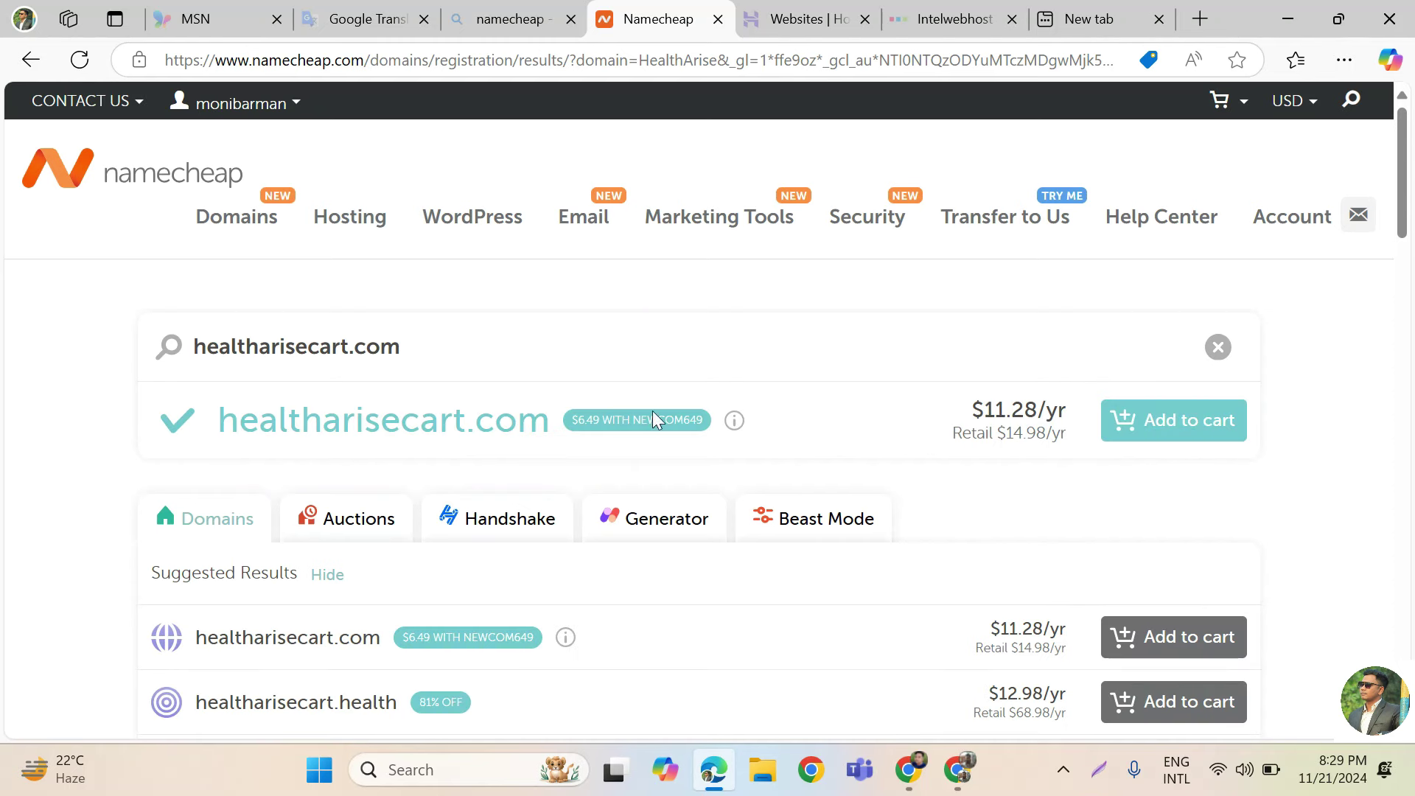
{"action": "left_click_drag", "start_coordinate": [348, 345], "coordinate": [307, 346]}
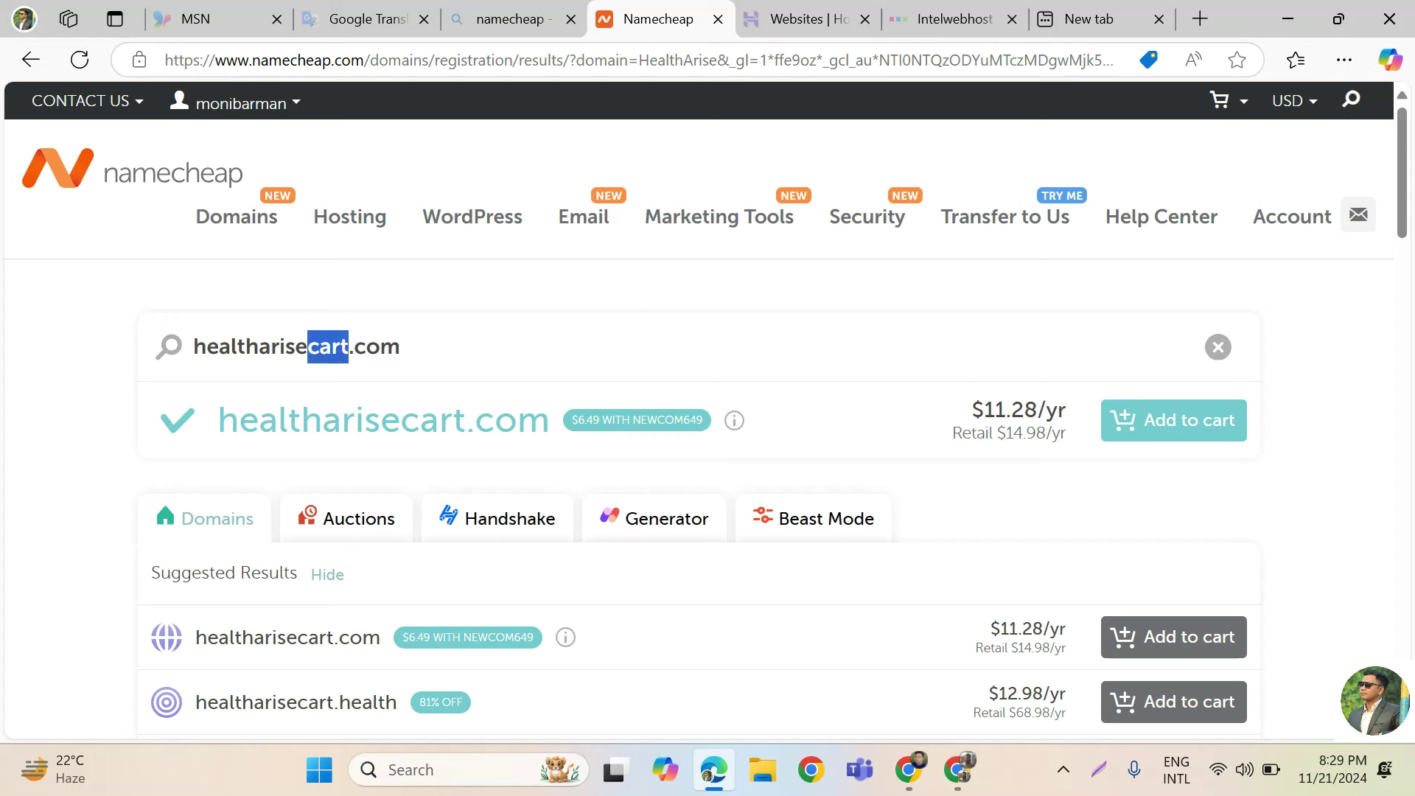
{"action": "type", "text": "shoper"}
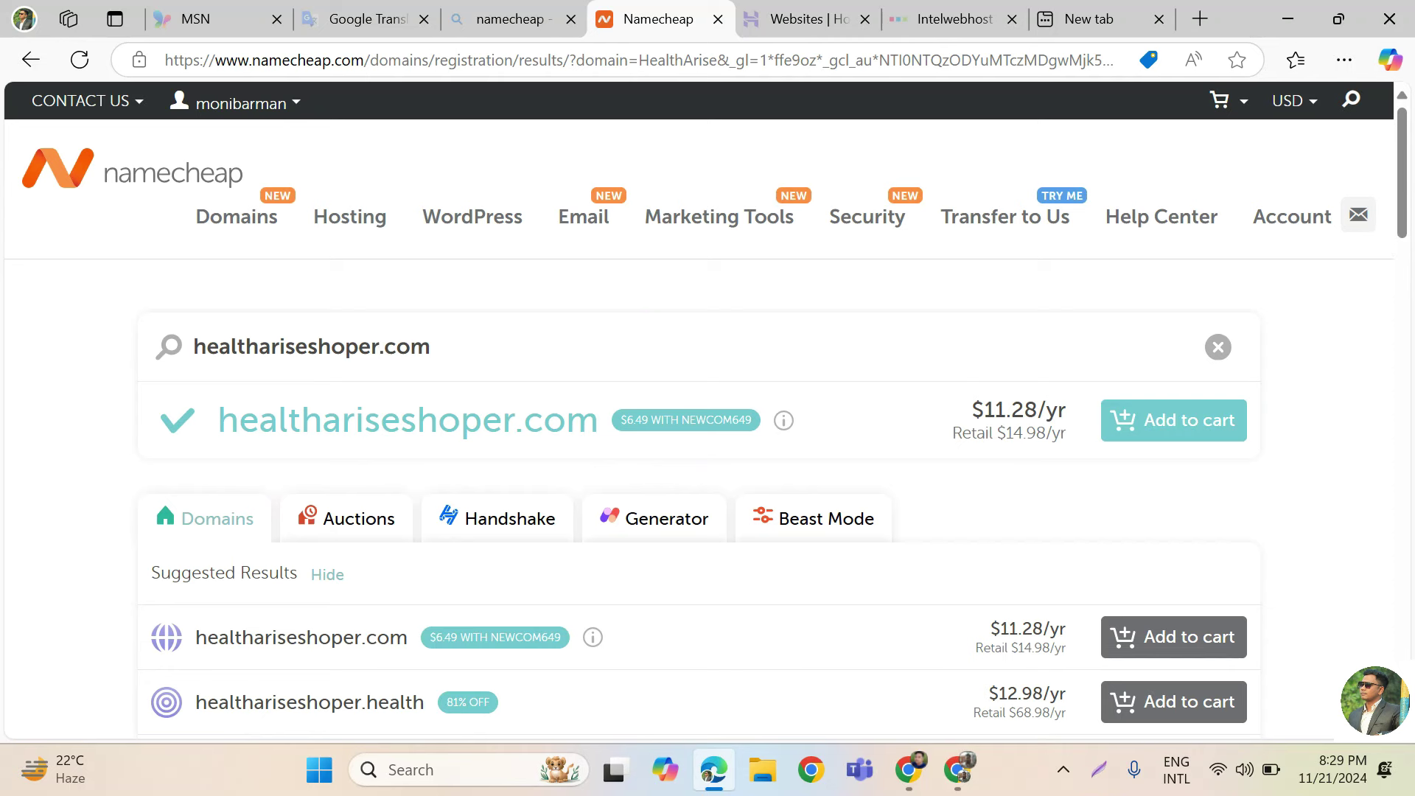
Step: Copy the $11.28 yearly price and switch to the blank new tab
{"action": "left_click_drag", "start_coordinate": [967, 409], "coordinate": [1023, 410]}
{"action": "right_click", "coordinate": [1014, 408]}
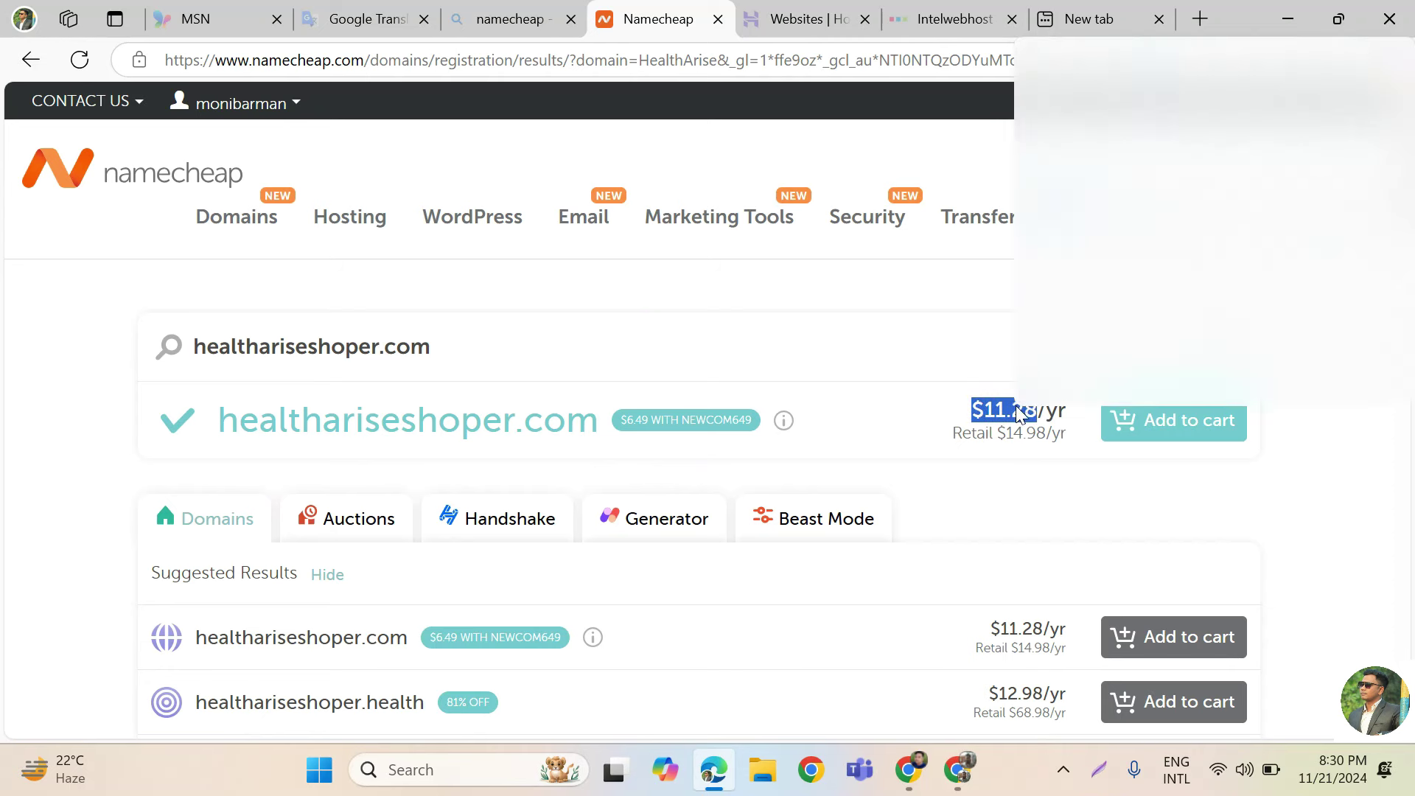
{"action": "left_click", "coordinate": [1076, 57]}
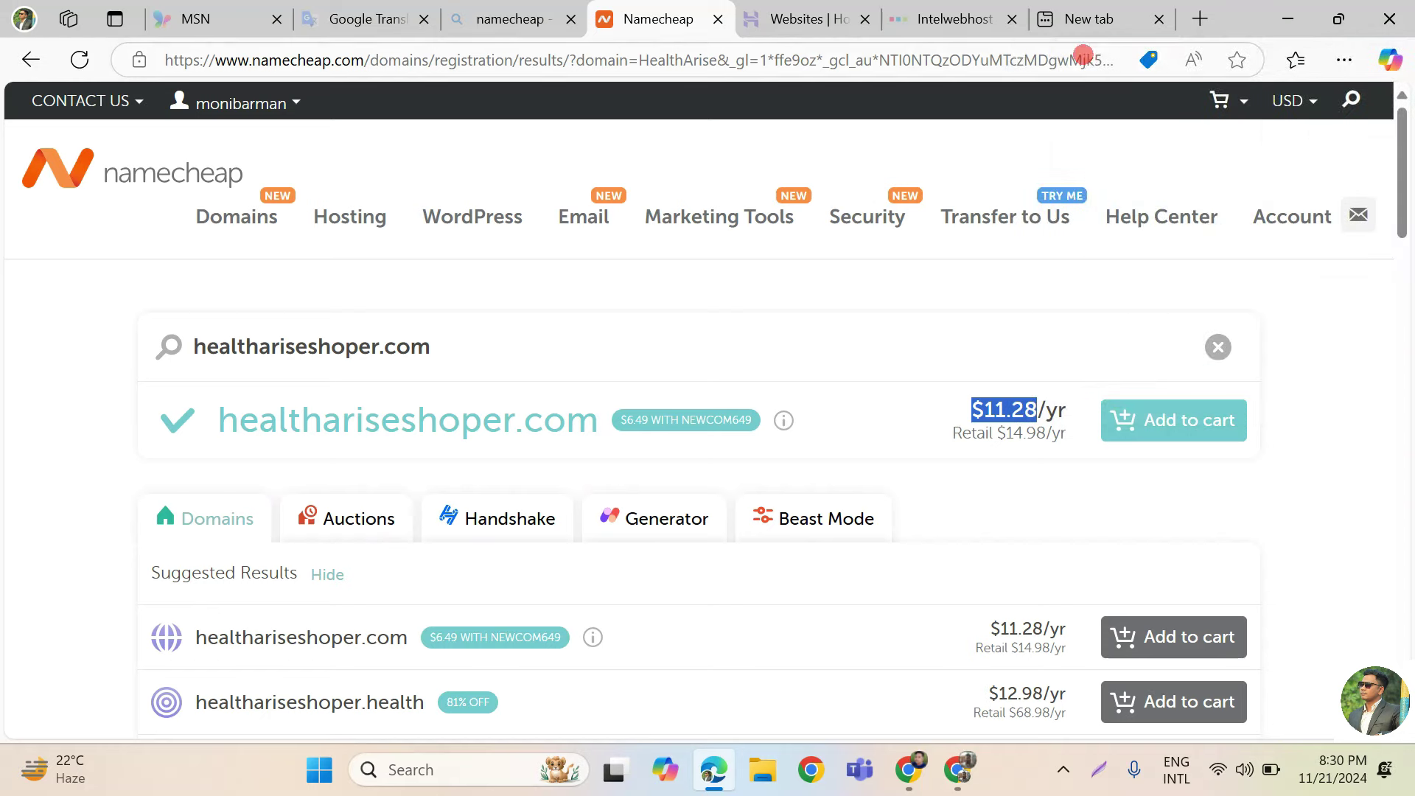
{"action": "left_click", "coordinate": [1076, 17]}
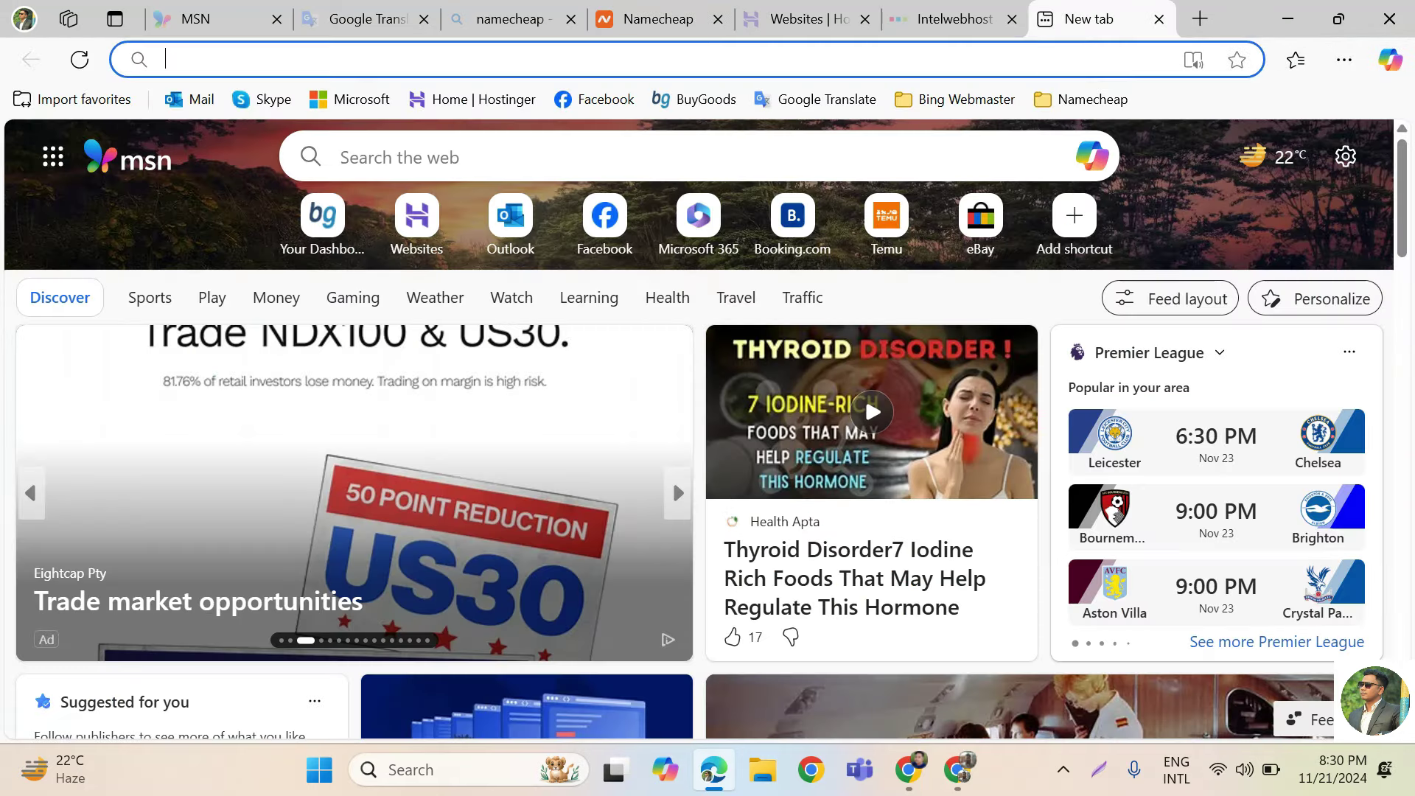
Step: Web-search the copied $11.28 price, then bring Hostinger's hPanel back to its Home dashboard
{"action": "right_click", "coordinate": [353, 60]}
{"action": "left_click", "coordinate": [432, 302]}
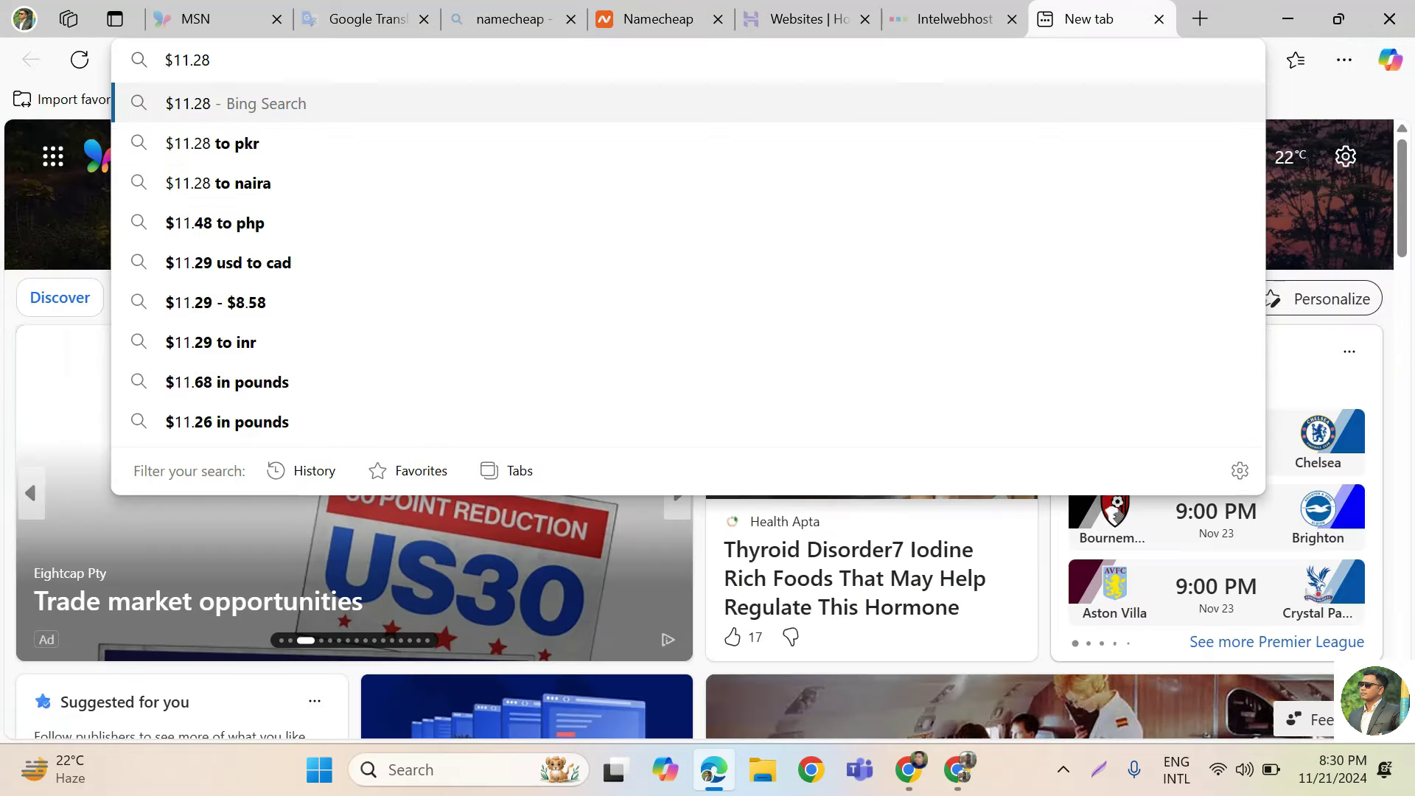
{"action": "left_click", "coordinate": [802, 17]}
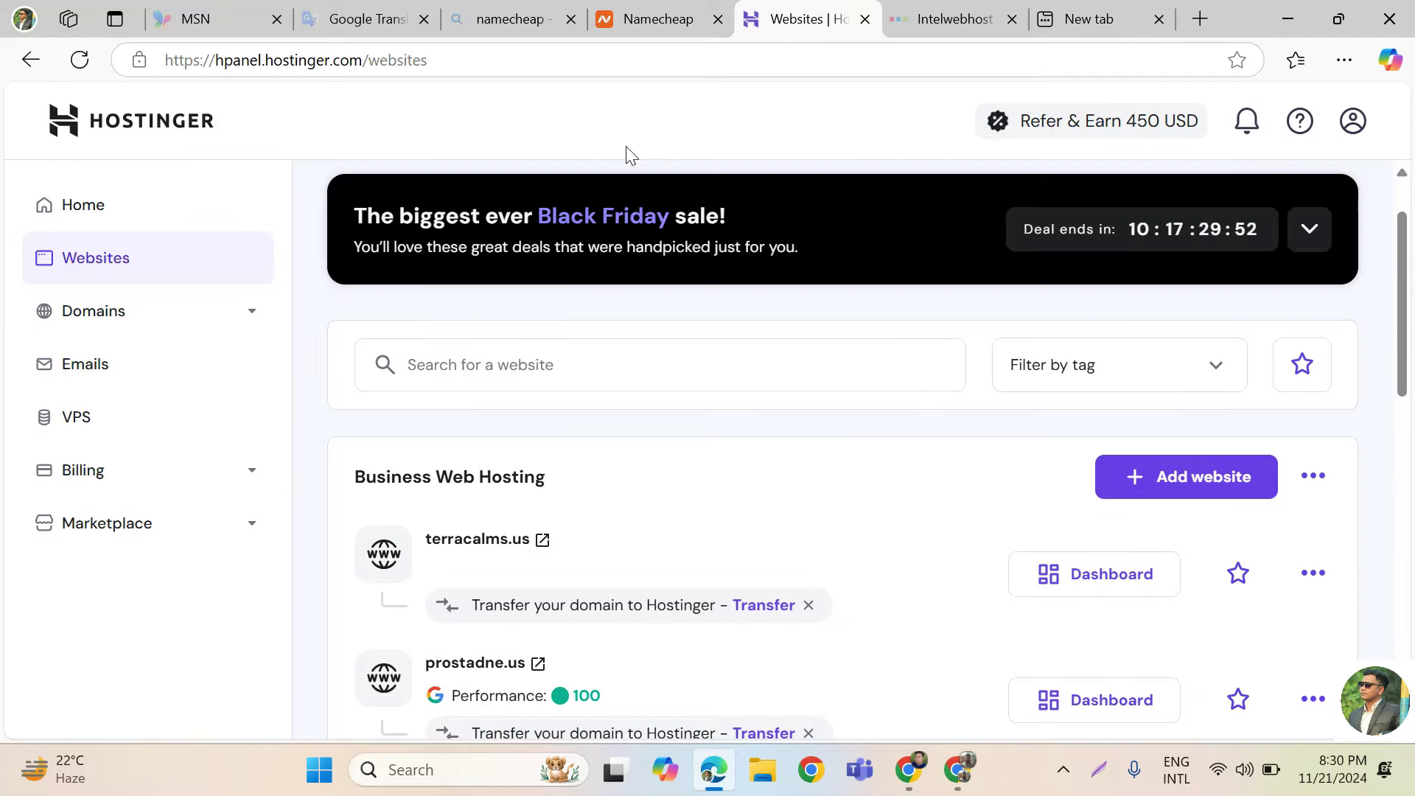
{"action": "left_click", "coordinate": [609, 26]}
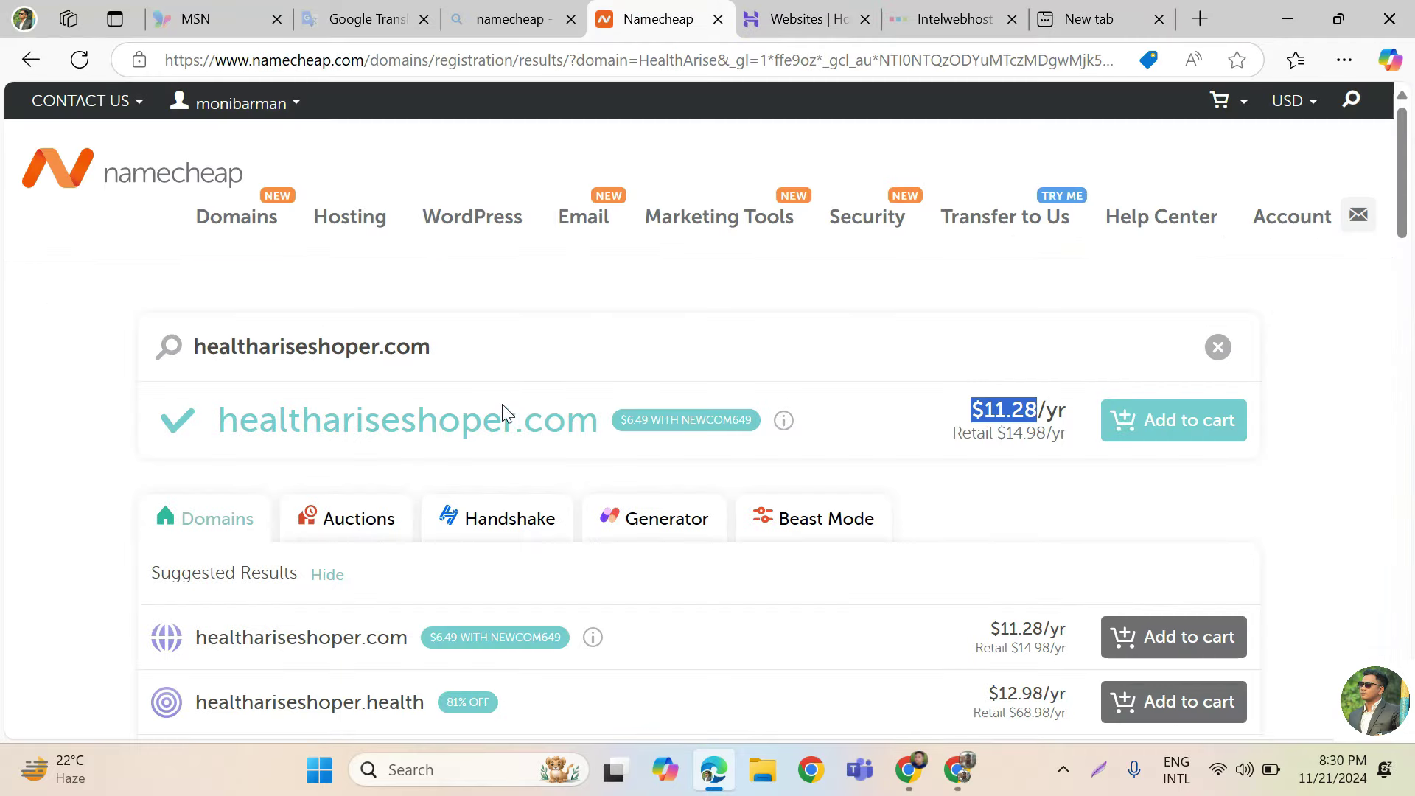
{"action": "left_click", "coordinate": [806, 10]}
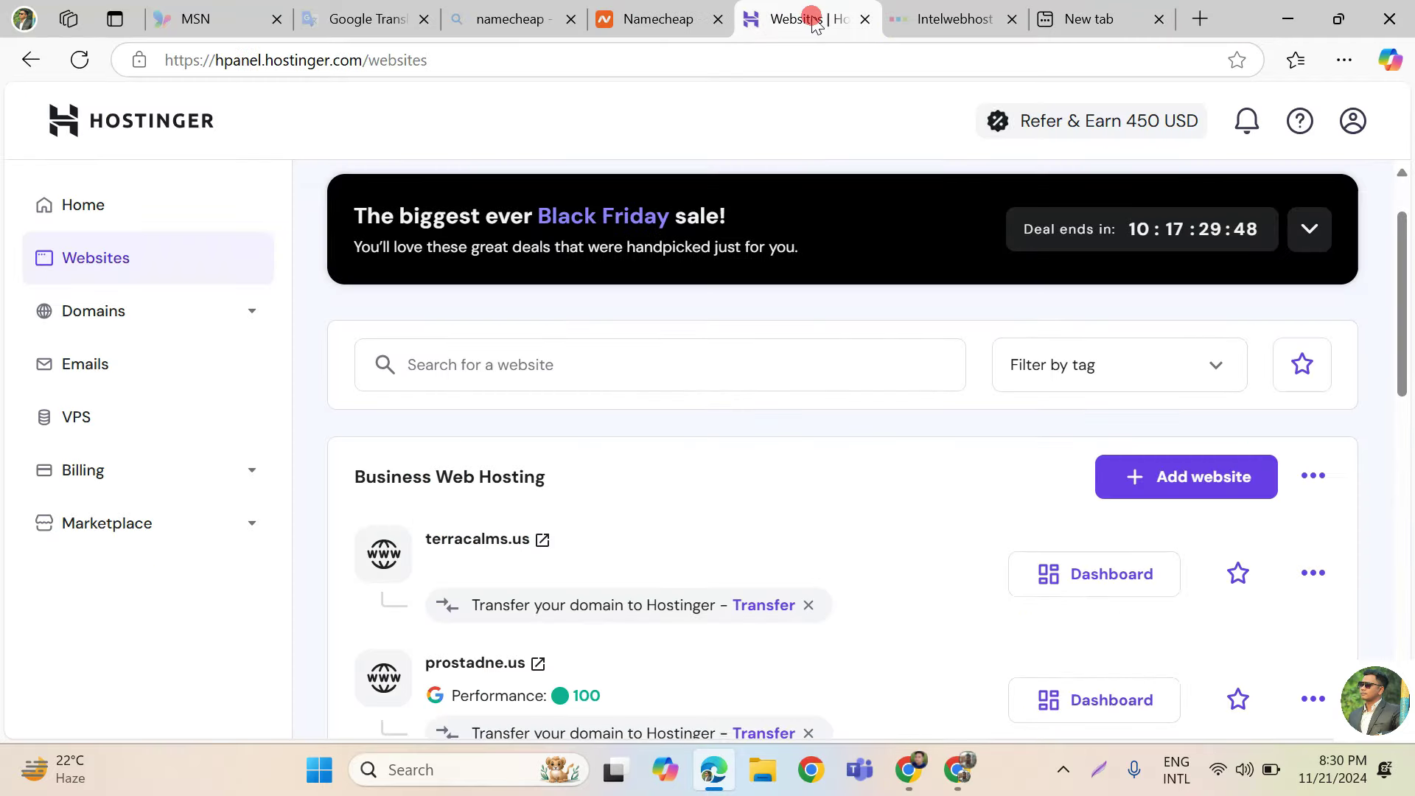
{"action": "left_click", "coordinate": [627, 20]}
{"action": "left_click", "coordinate": [806, 24]}
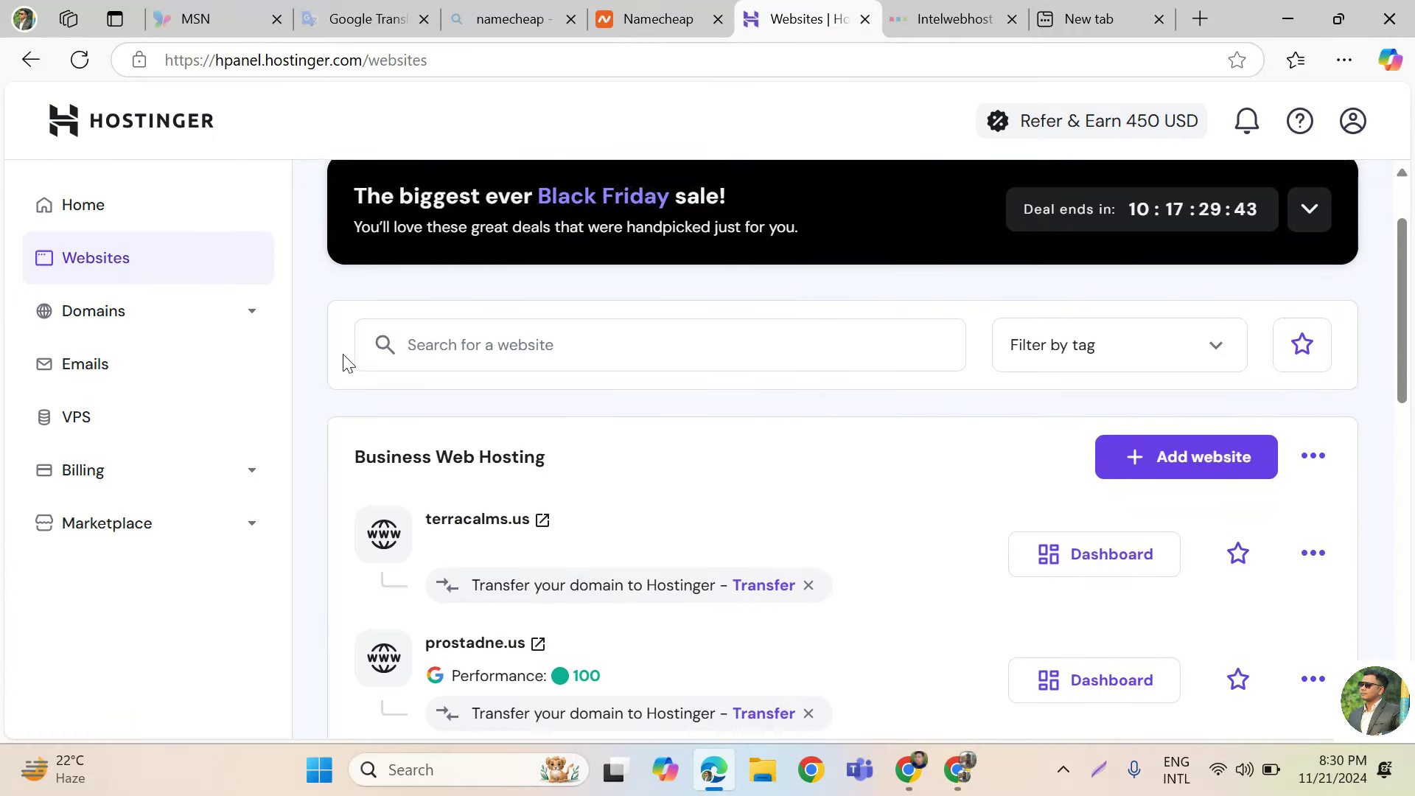
{"action": "left_click", "coordinate": [94, 216]}
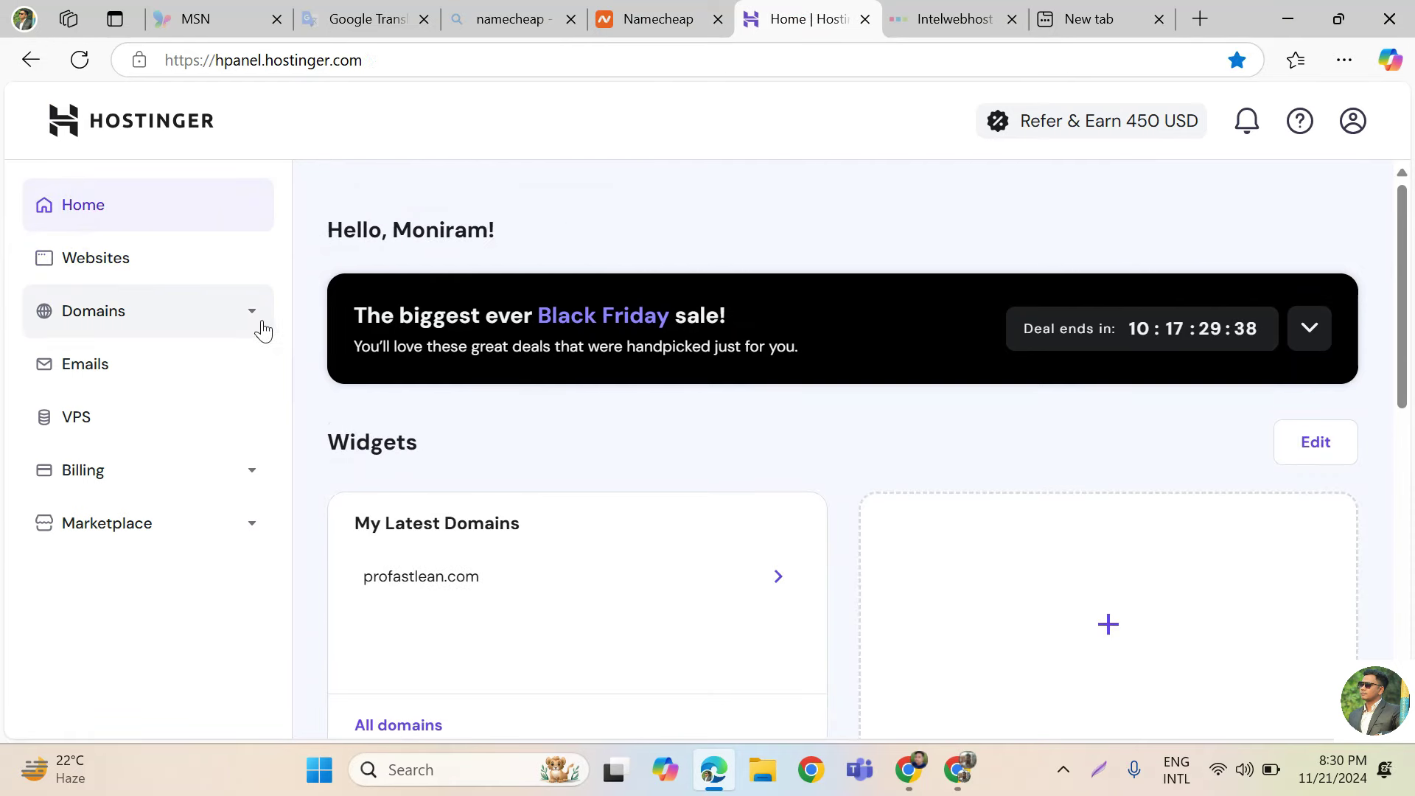
Step: Expand the Black Friday banner and open the hosting upgrade deal
{"action": "scroll", "coordinate": [735, 442], "scroll_direction": "down", "scroll_amount": 10}
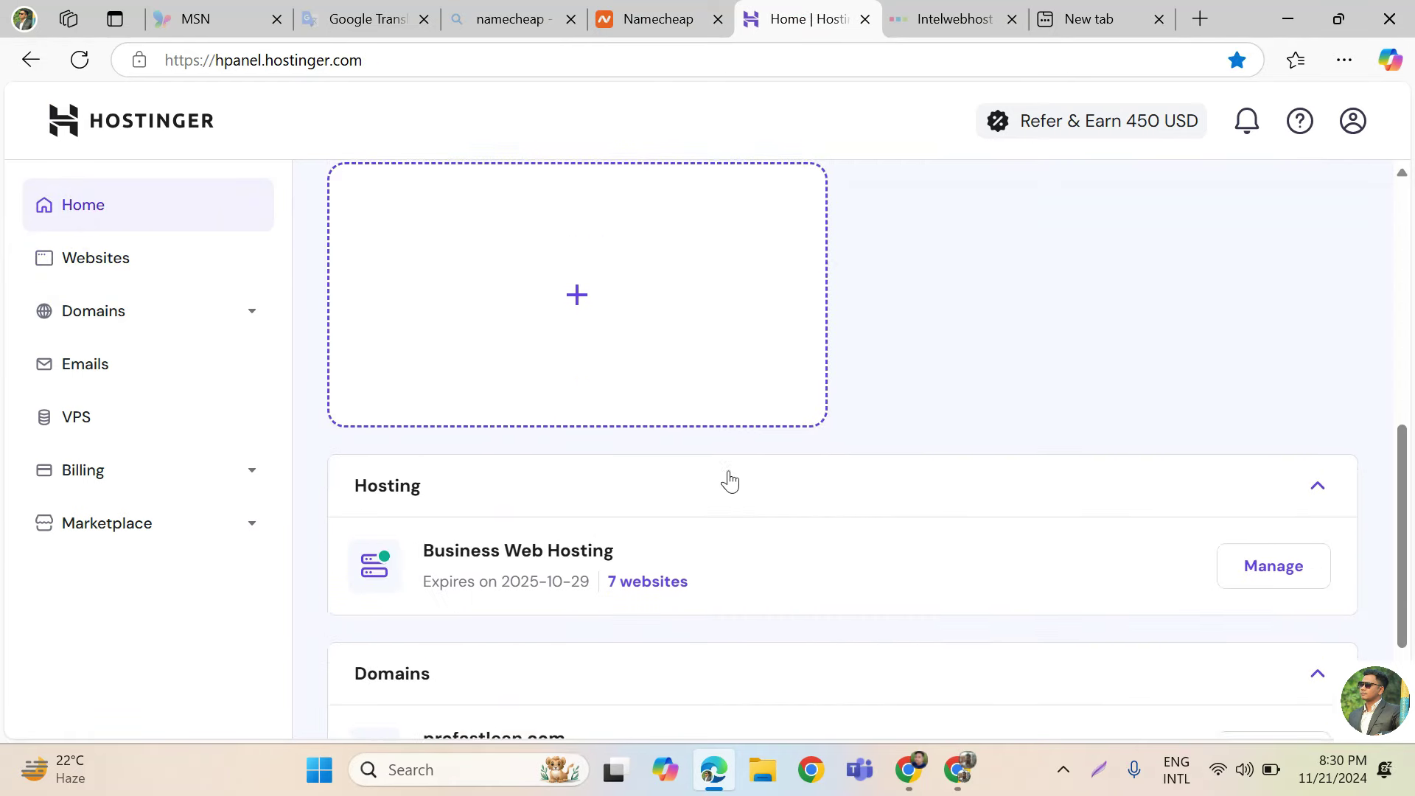
{"action": "scroll", "coordinate": [885, 464], "scroll_direction": "up", "scroll_amount": 10}
{"action": "left_click", "coordinate": [1305, 330]}
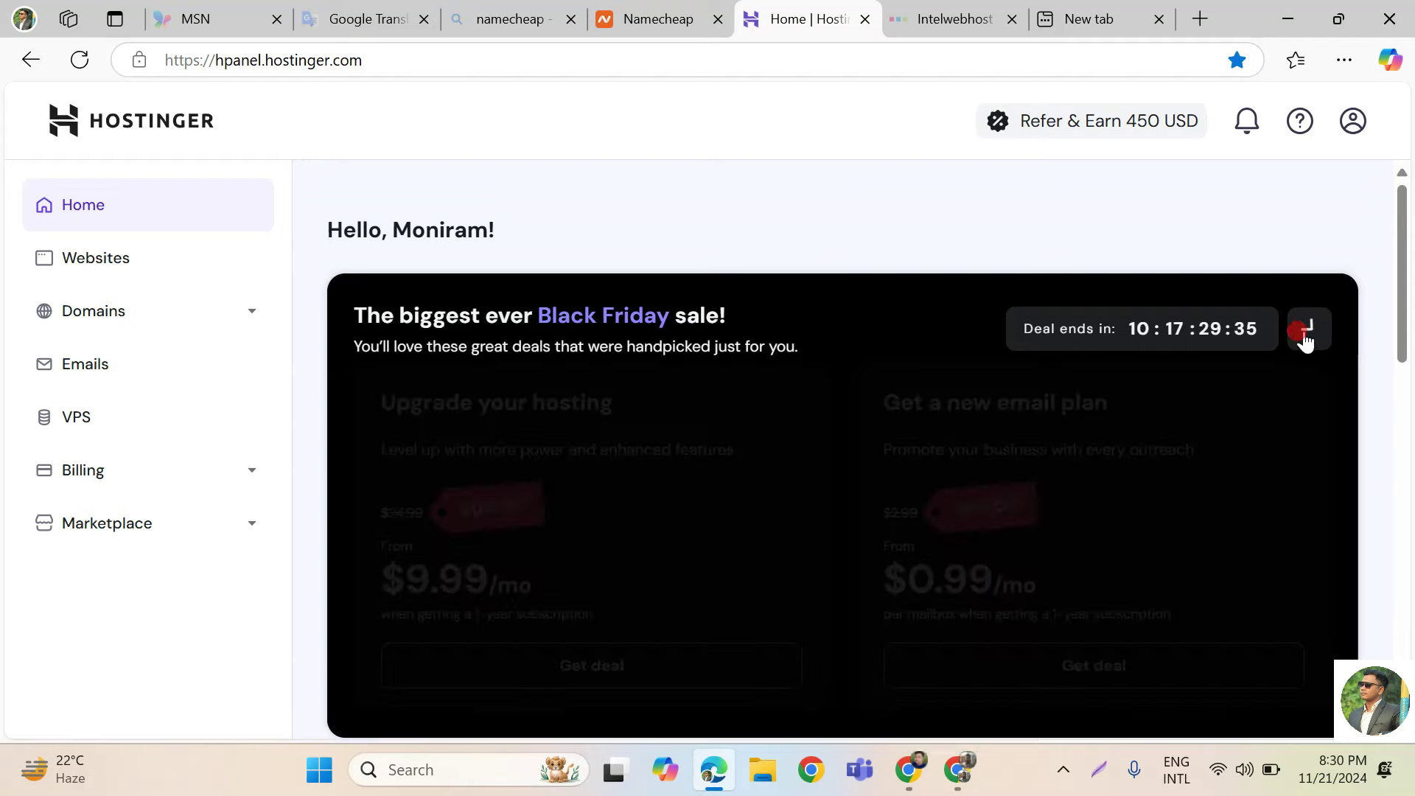
{"action": "scroll", "coordinate": [611, 453], "scroll_direction": "down", "scroll_amount": 1}
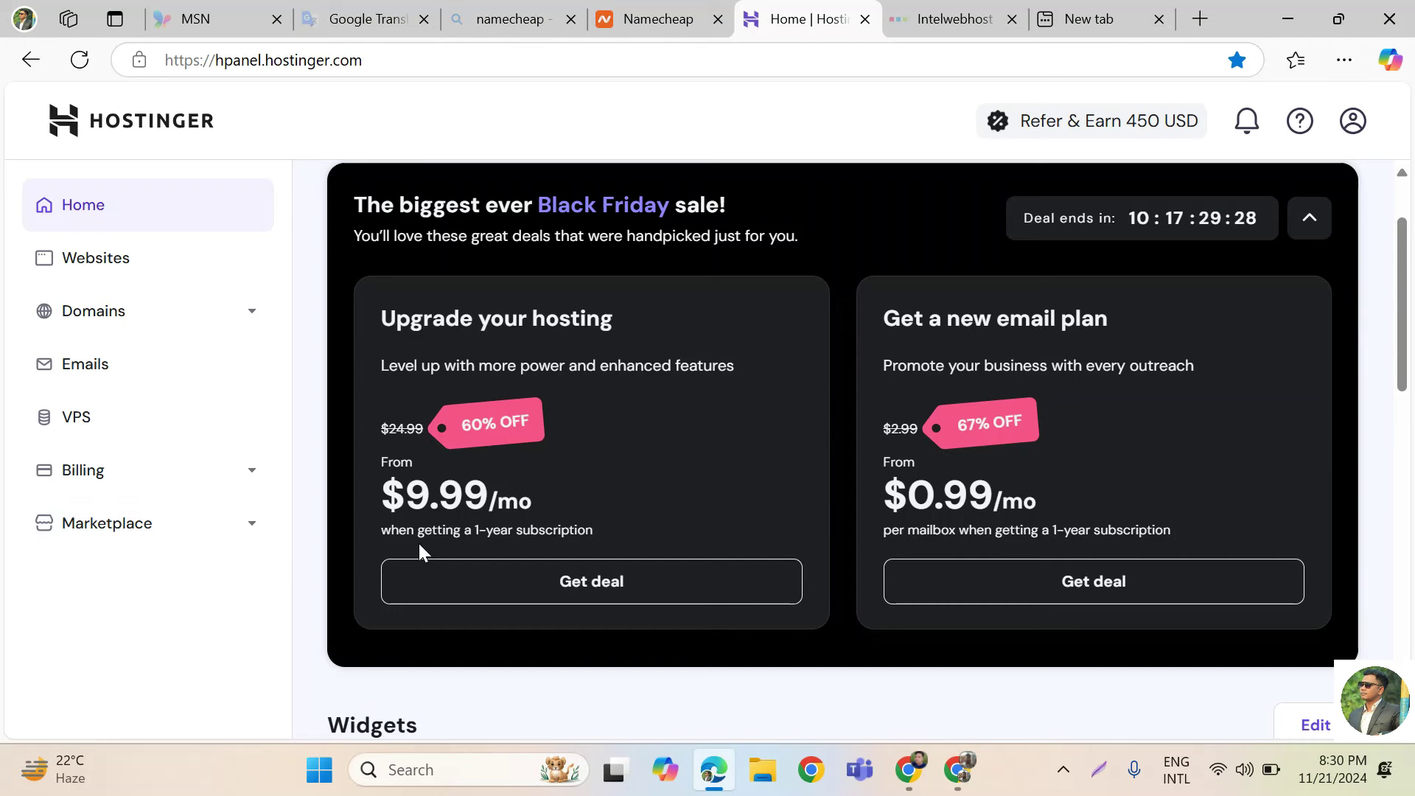
{"action": "left_click", "coordinate": [541, 573]}
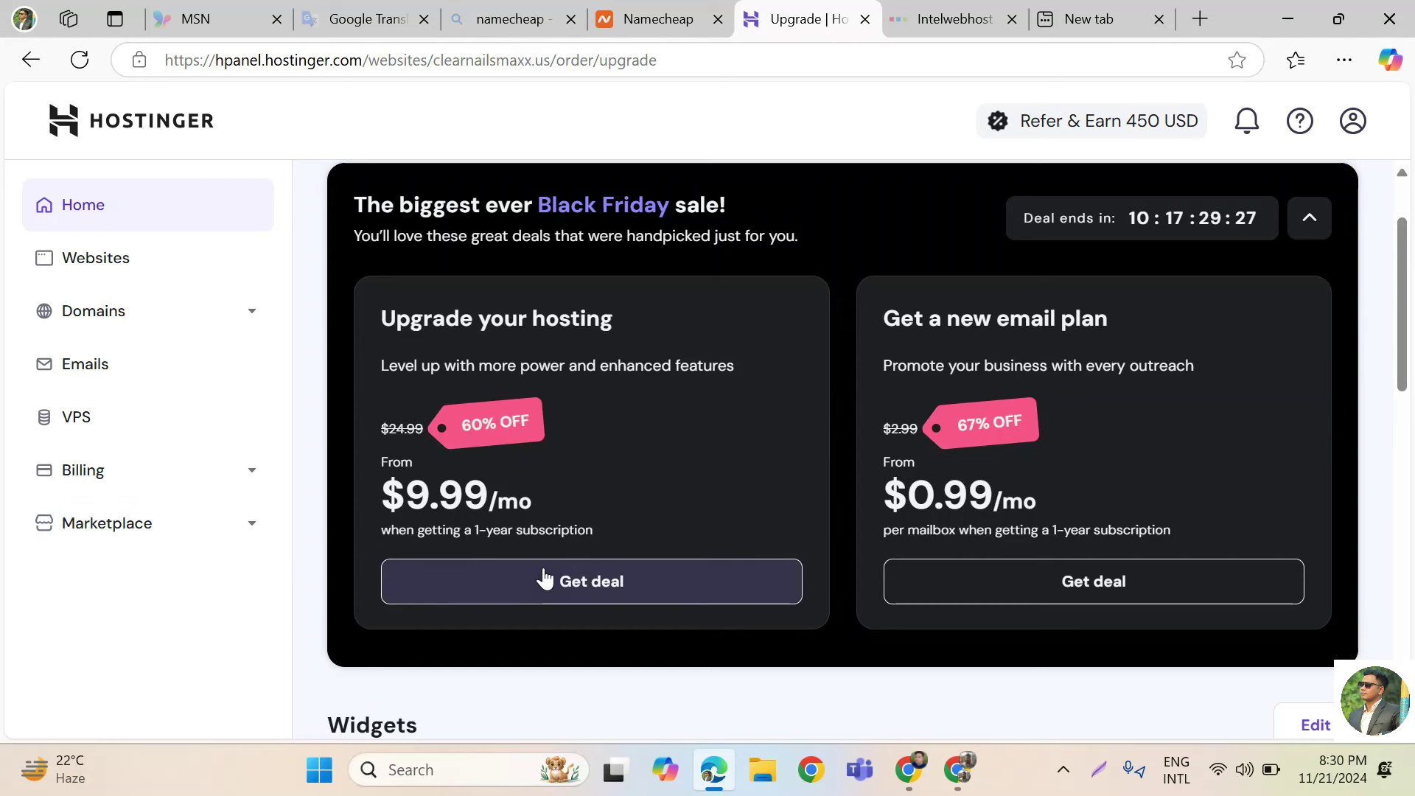
Step: Compare the current Business Web Hosting at $11.99/mo with Cloud Enterprise at $44.99/mo
{"action": "scroll", "coordinate": [537, 394], "scroll_direction": "down", "scroll_amount": 4}
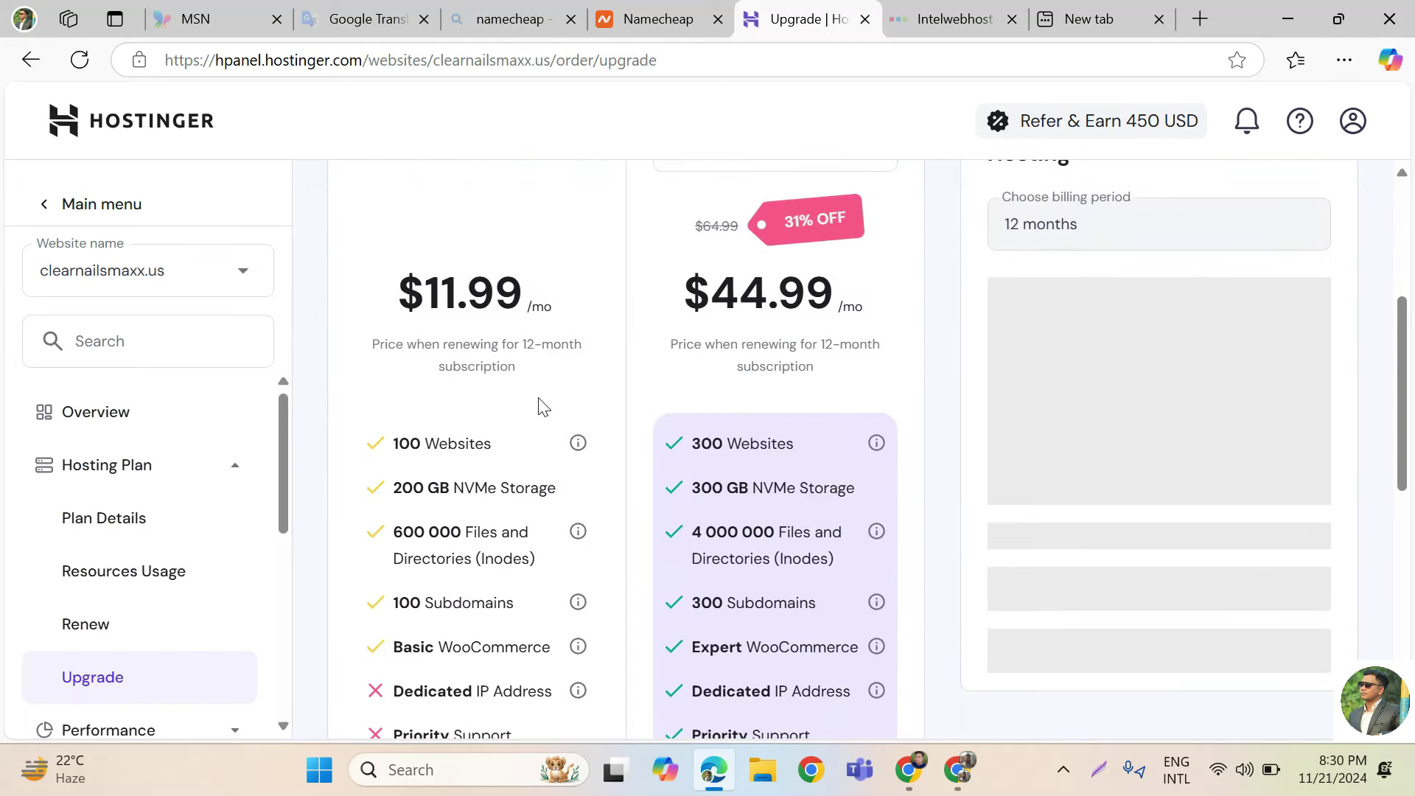
{"action": "scroll", "coordinate": [524, 442], "scroll_direction": "up", "scroll_amount": 2}
{"action": "scroll", "coordinate": [524, 451], "scroll_direction": "up", "scroll_amount": 2}
{"action": "scroll", "coordinate": [524, 442], "scroll_direction": "down", "scroll_amount": 1}
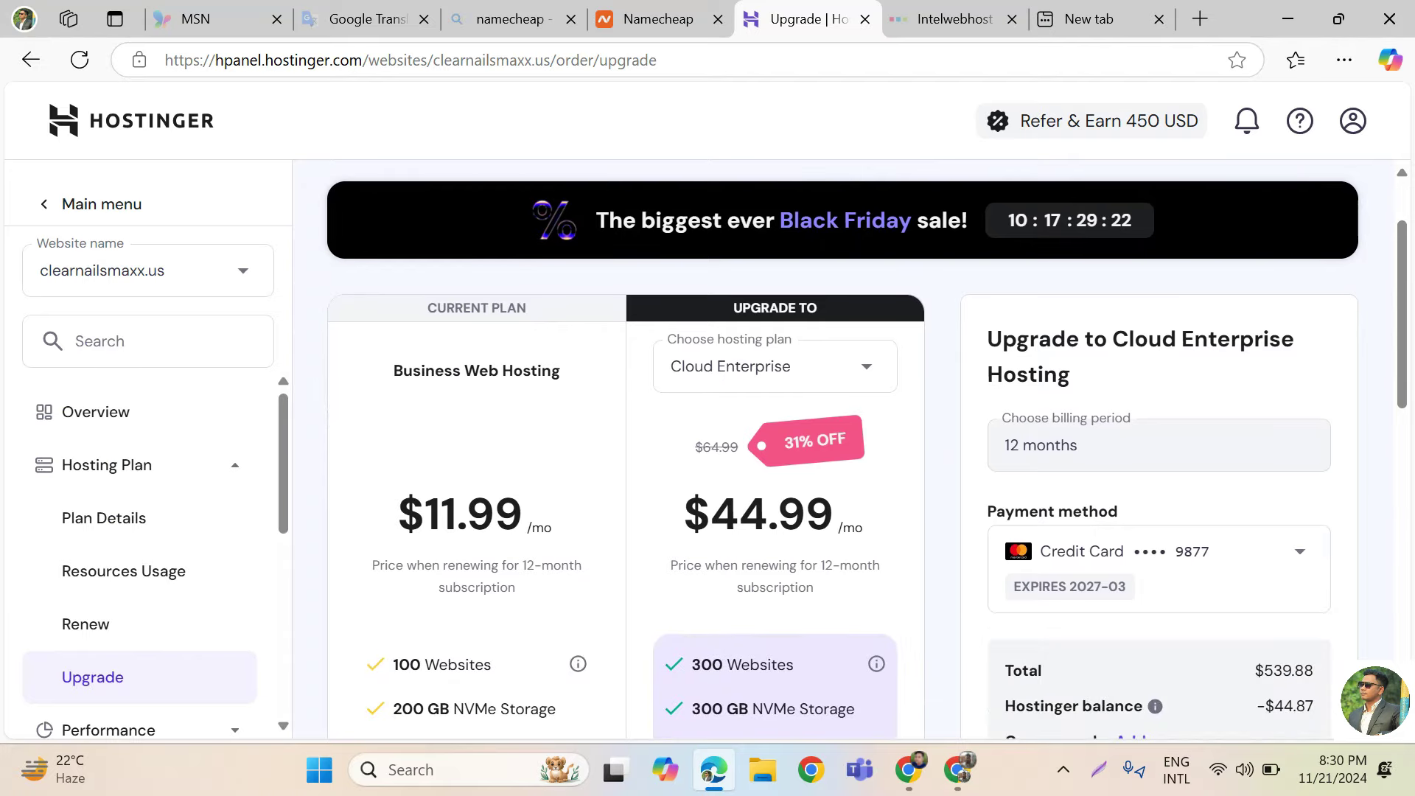
{"action": "scroll", "coordinate": [663, 347], "scroll_direction": "down", "scroll_amount": 1}
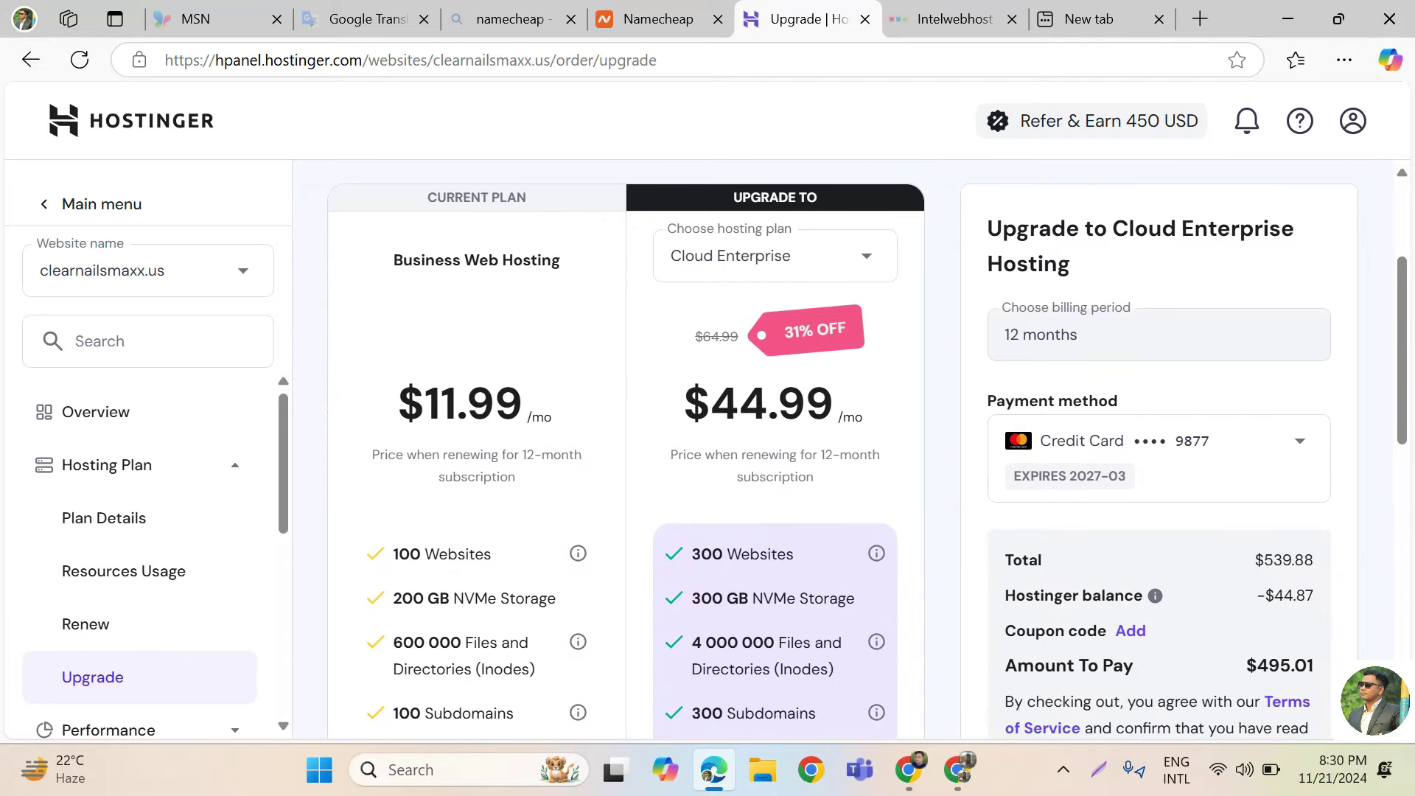
{"action": "left_click_drag", "start_coordinate": [404, 260], "coordinate": [551, 261]}
{"action": "scroll", "coordinate": [545, 269], "scroll_direction": "down", "scroll_amount": 1}
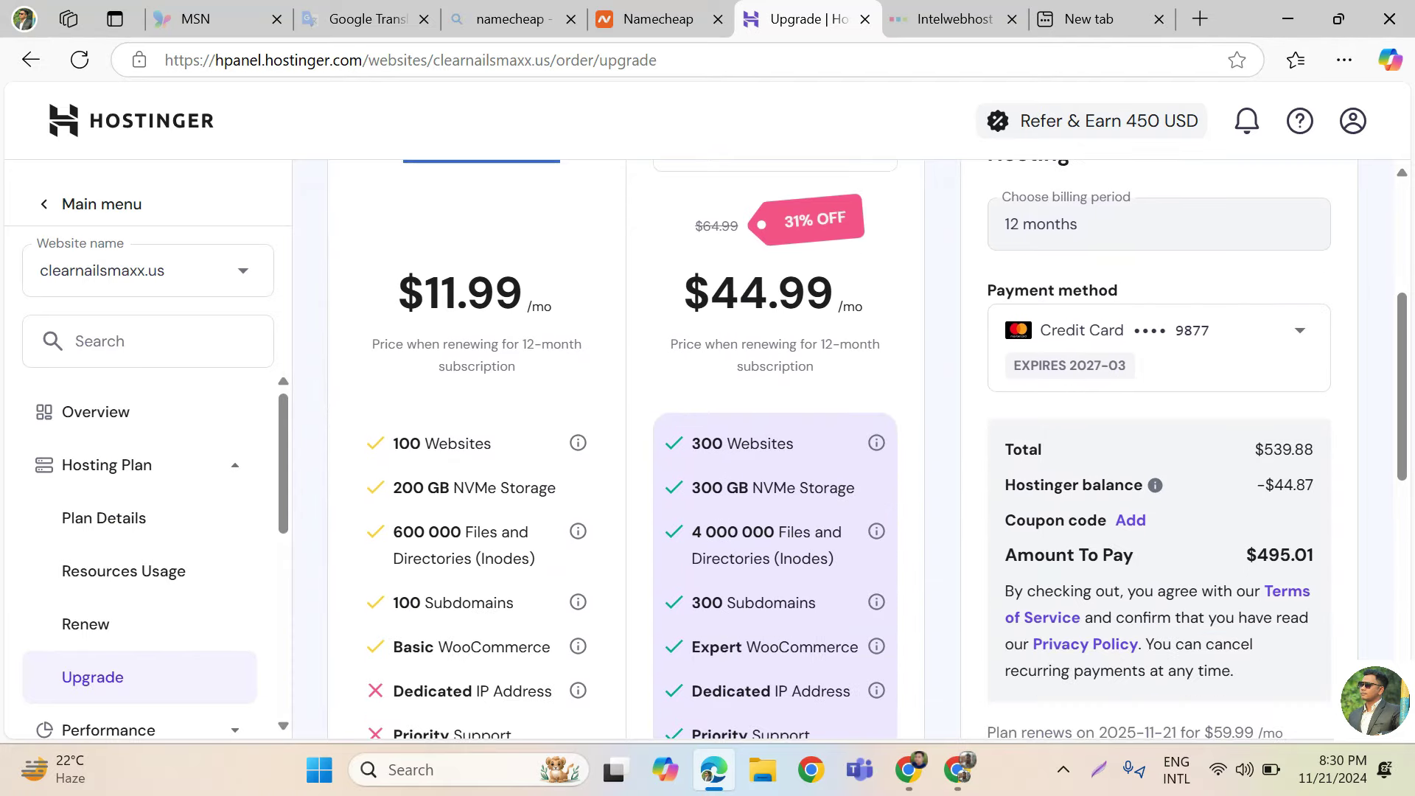
{"action": "left_click_drag", "start_coordinate": [398, 293], "coordinate": [551, 299]}
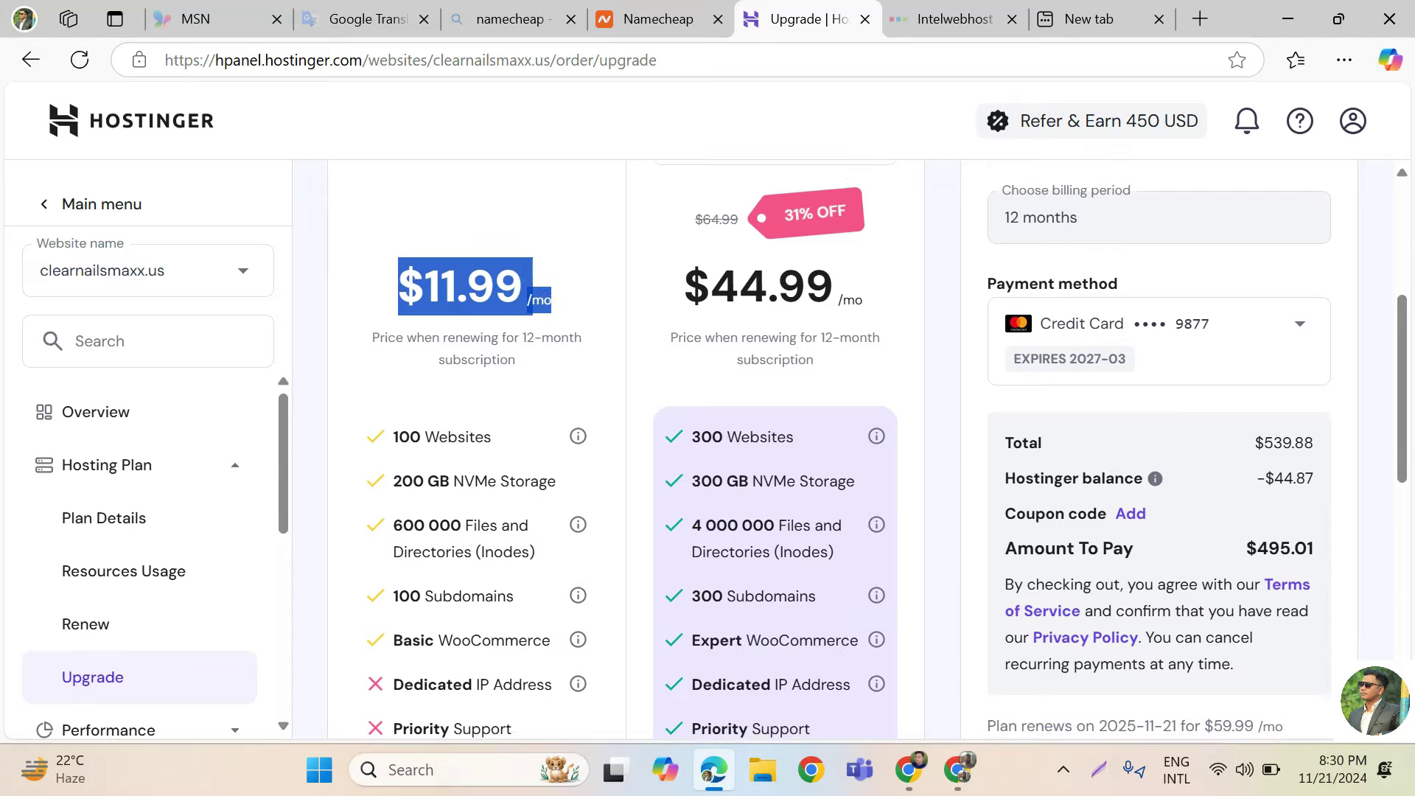
{"action": "scroll", "coordinate": [531, 316], "scroll_direction": "down", "scroll_amount": 3}
{"action": "scroll", "coordinate": [594, 351], "scroll_direction": "up", "scroll_amount": 4}
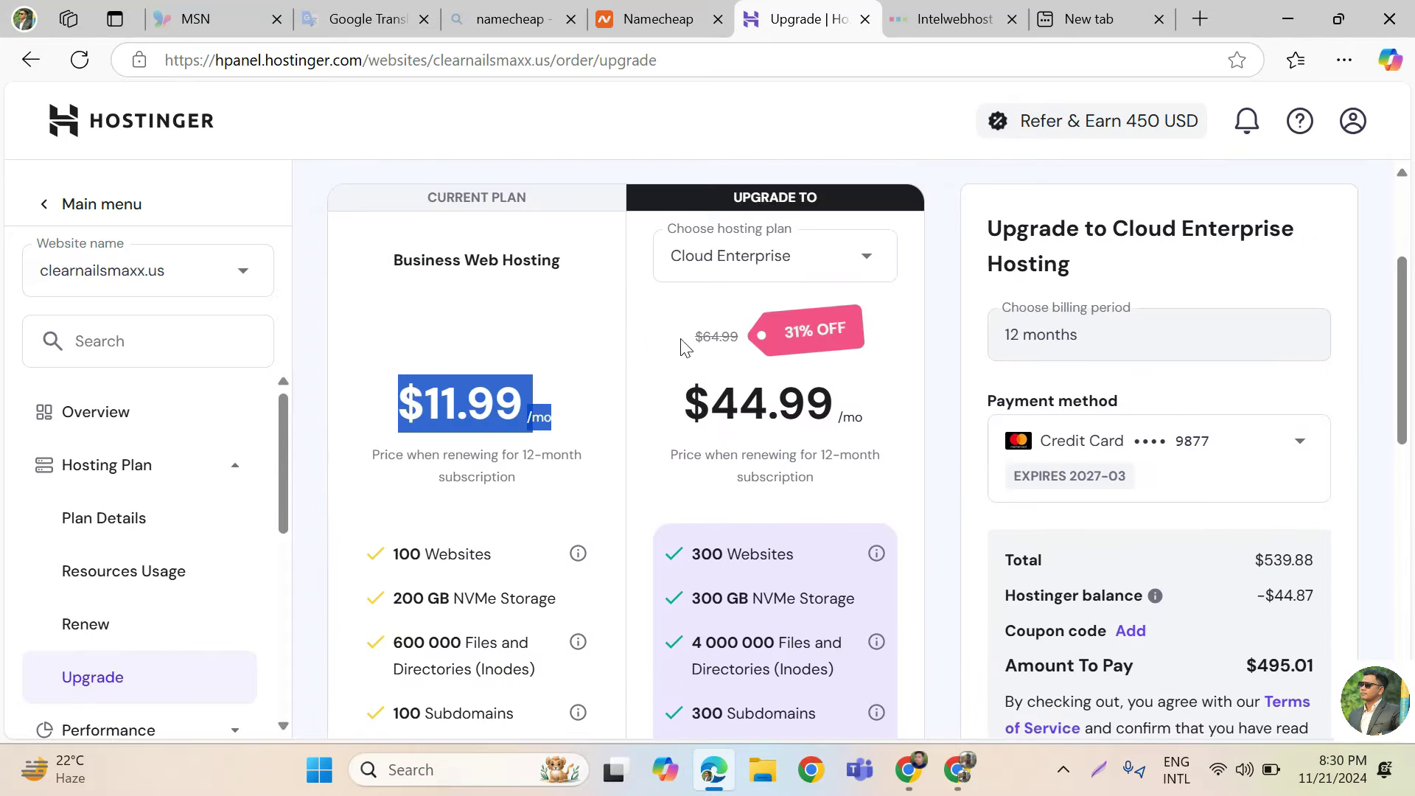
{"action": "scroll", "coordinate": [685, 347], "scroll_direction": "up", "scroll_amount": 3}
{"action": "scroll", "coordinate": [489, 354], "scroll_direction": "down", "scroll_amount": 1}
{"action": "scroll", "coordinate": [232, 451], "scroll_direction": "down", "scroll_amount": 2}
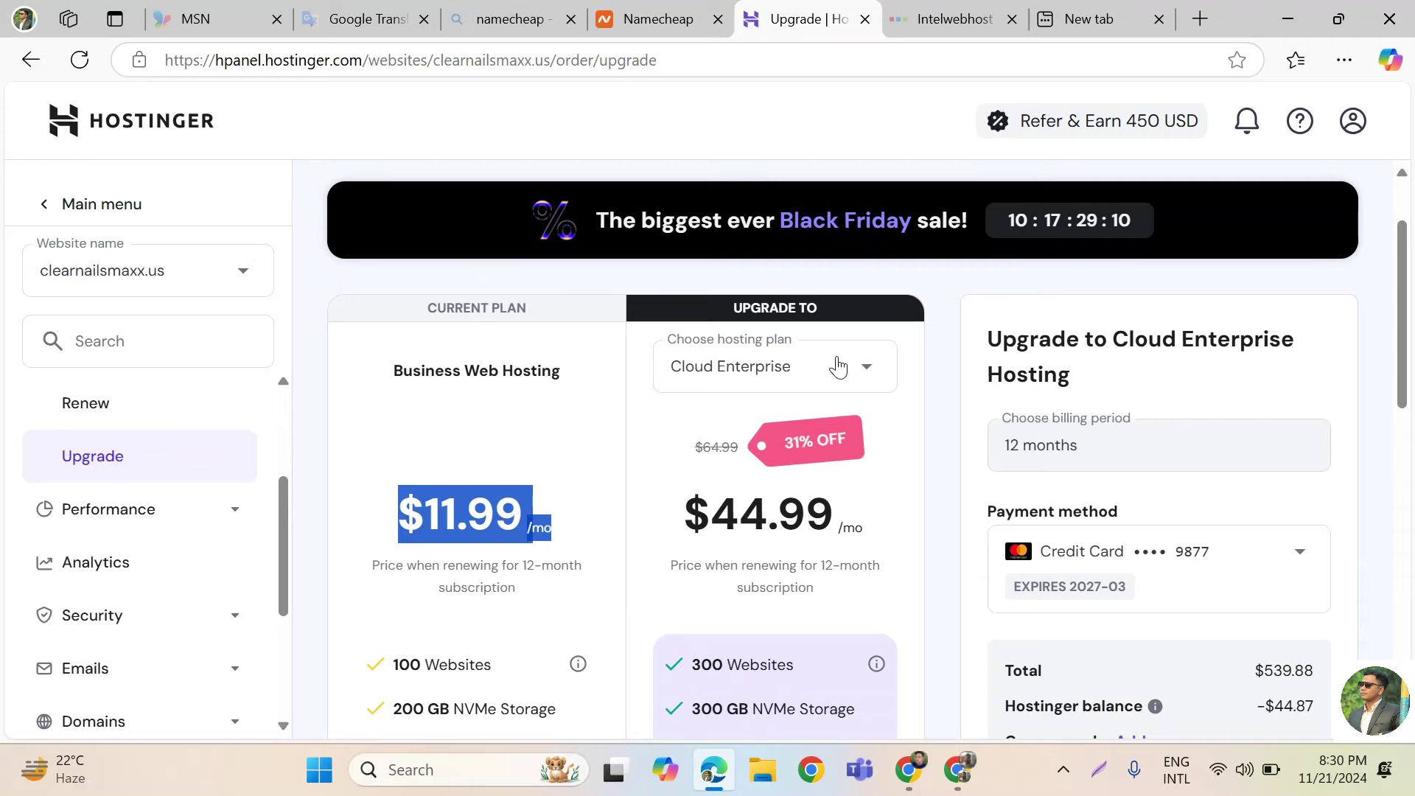
{"action": "scroll", "coordinate": [744, 395], "scroll_direction": "down", "scroll_amount": 3}
{"action": "left_click_drag", "start_coordinate": [683, 293], "coordinate": [839, 287]}
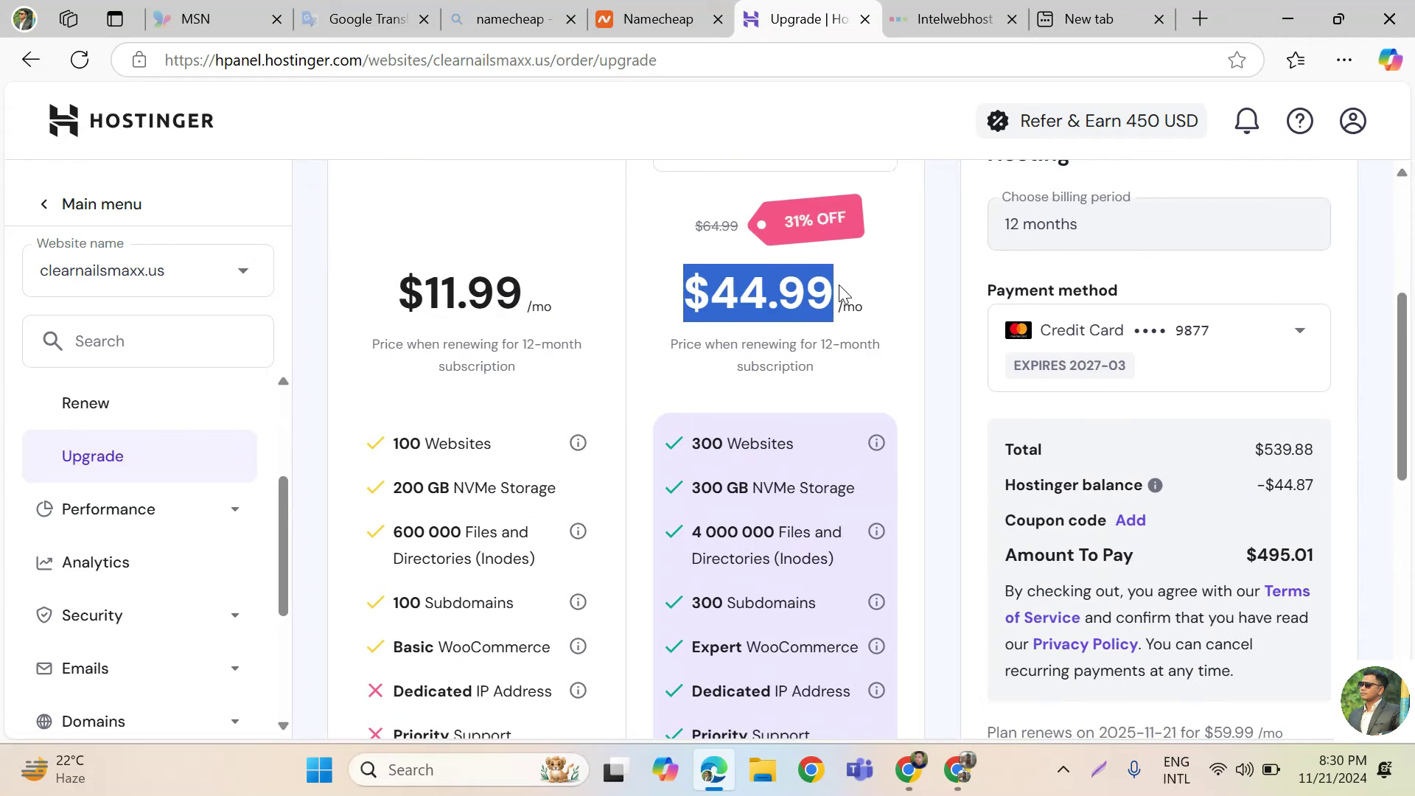
{"action": "left_click", "coordinate": [845, 313]}
Step: Reveal the full plan feature comparison and review it
{"action": "scroll", "coordinate": [1121, 322], "scroll_direction": "down", "scroll_amount": 6}
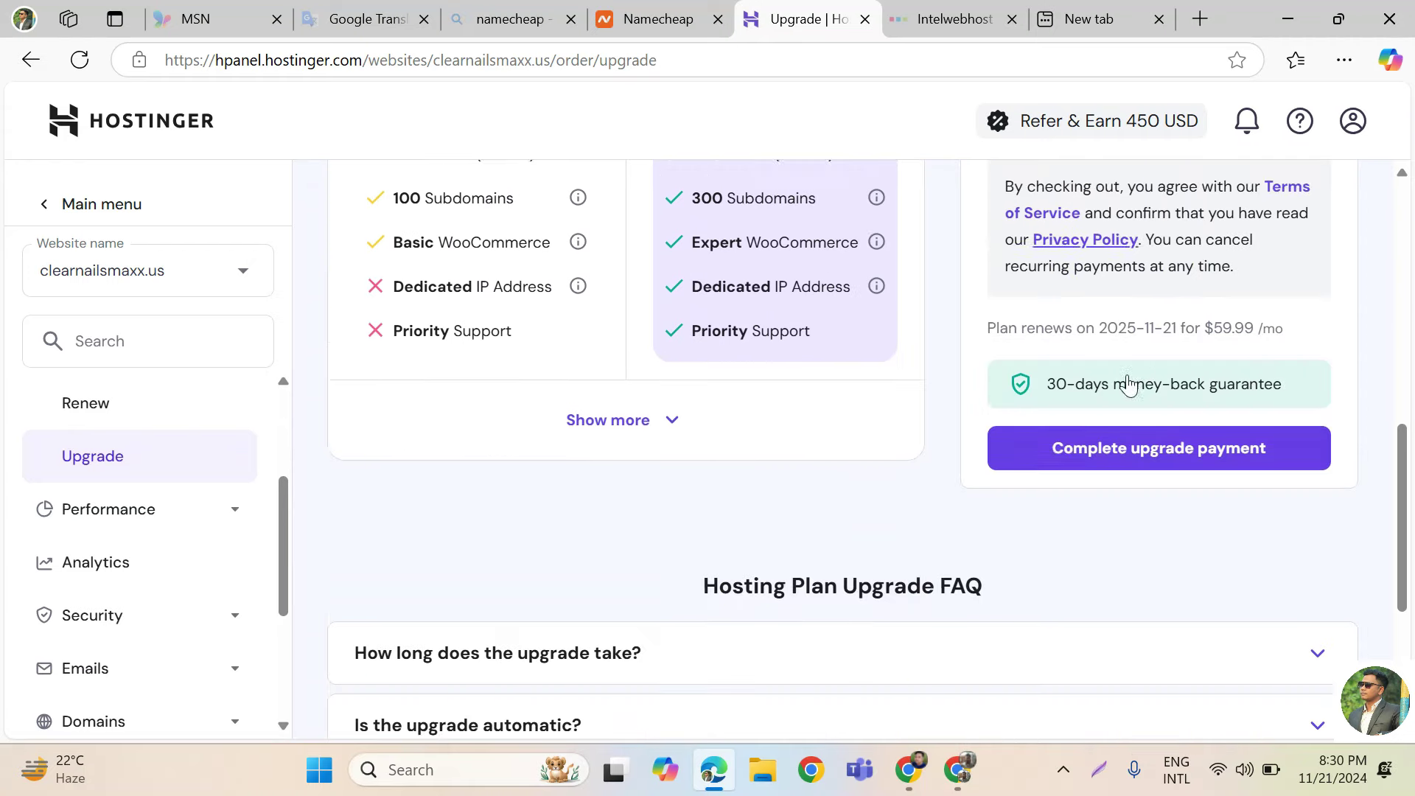
{"action": "left_click", "coordinate": [690, 387]}
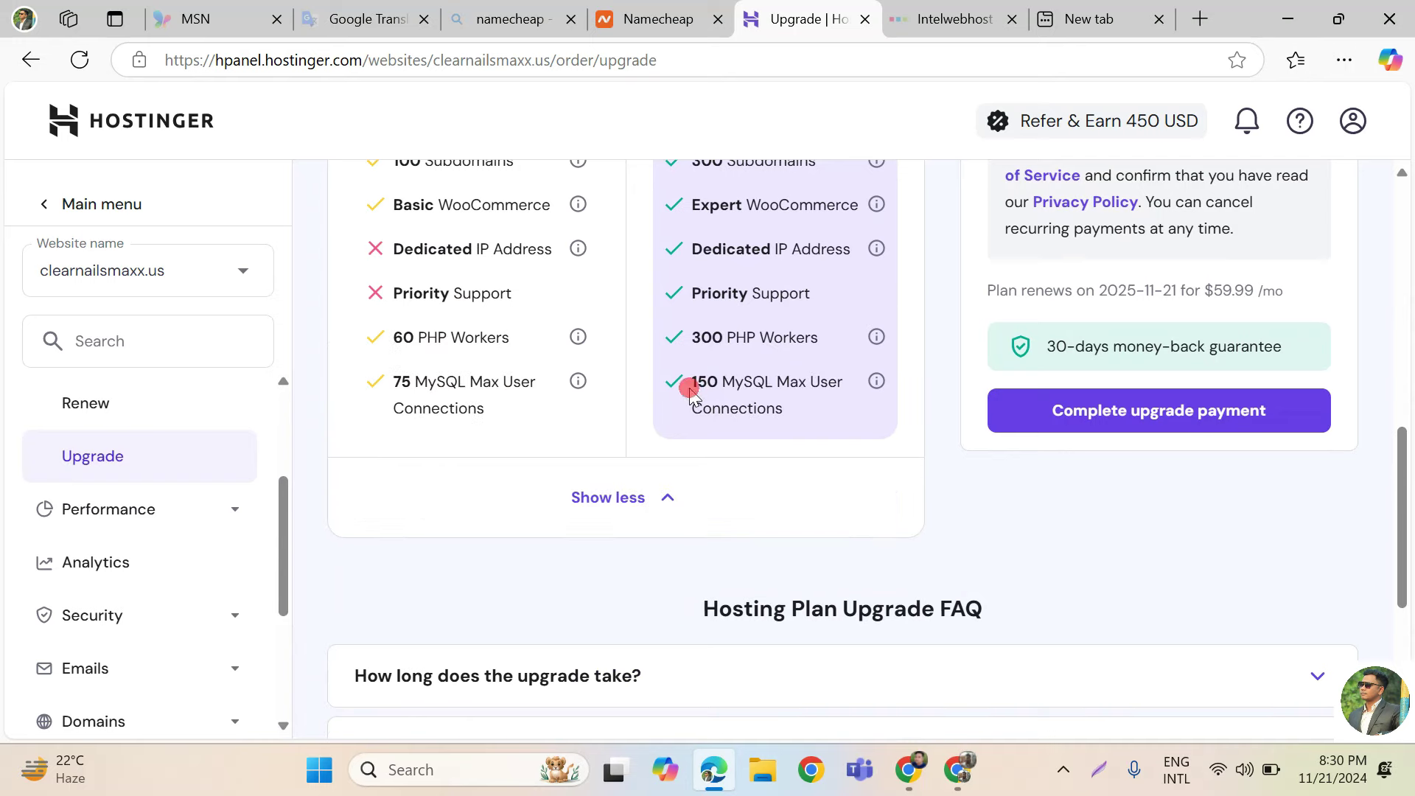
{"action": "scroll", "coordinate": [790, 413], "scroll_direction": "up", "scroll_amount": 2}
{"action": "scroll", "coordinate": [792, 413], "scroll_direction": "down", "scroll_amount": 6}
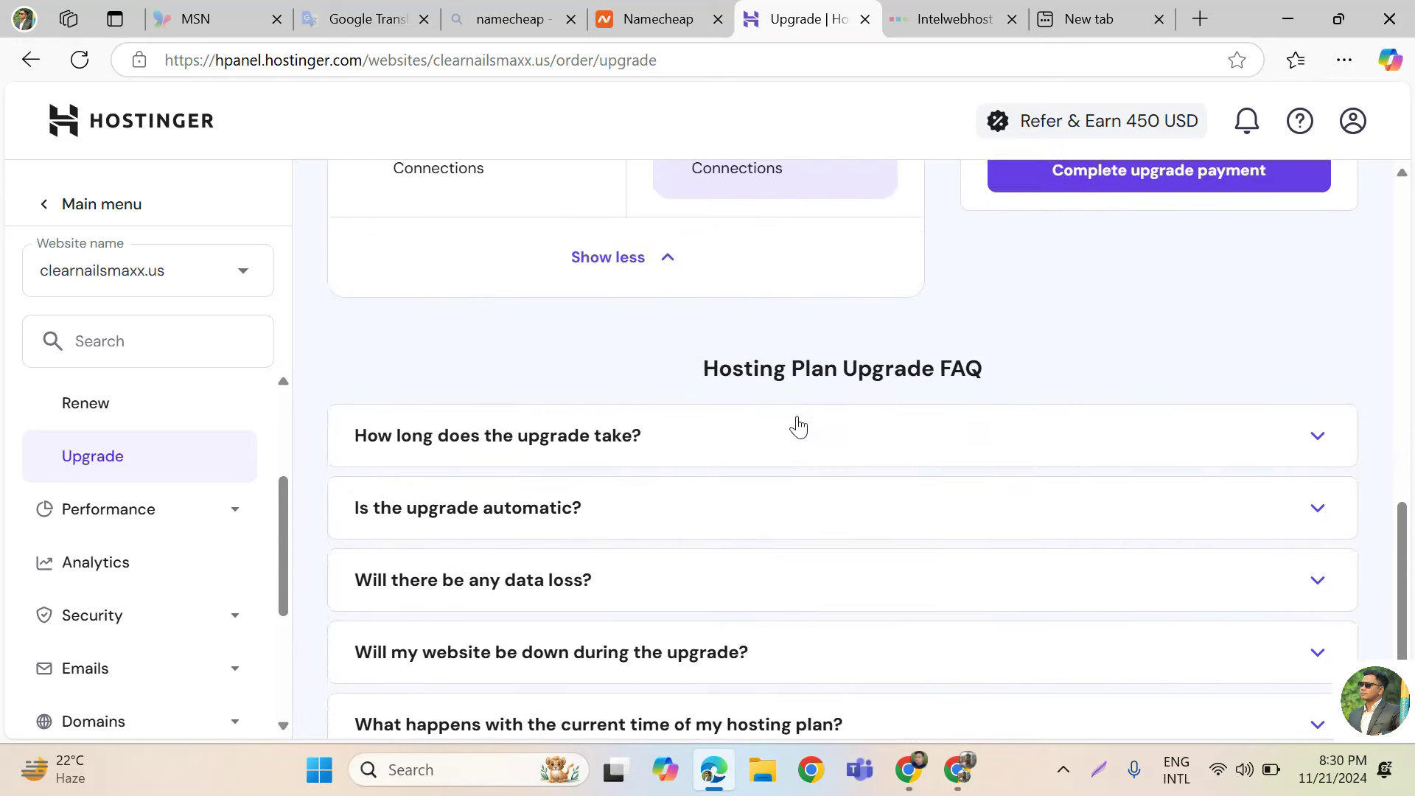
{"action": "scroll", "coordinate": [127, 560], "scroll_direction": "down", "scroll_amount": 3}
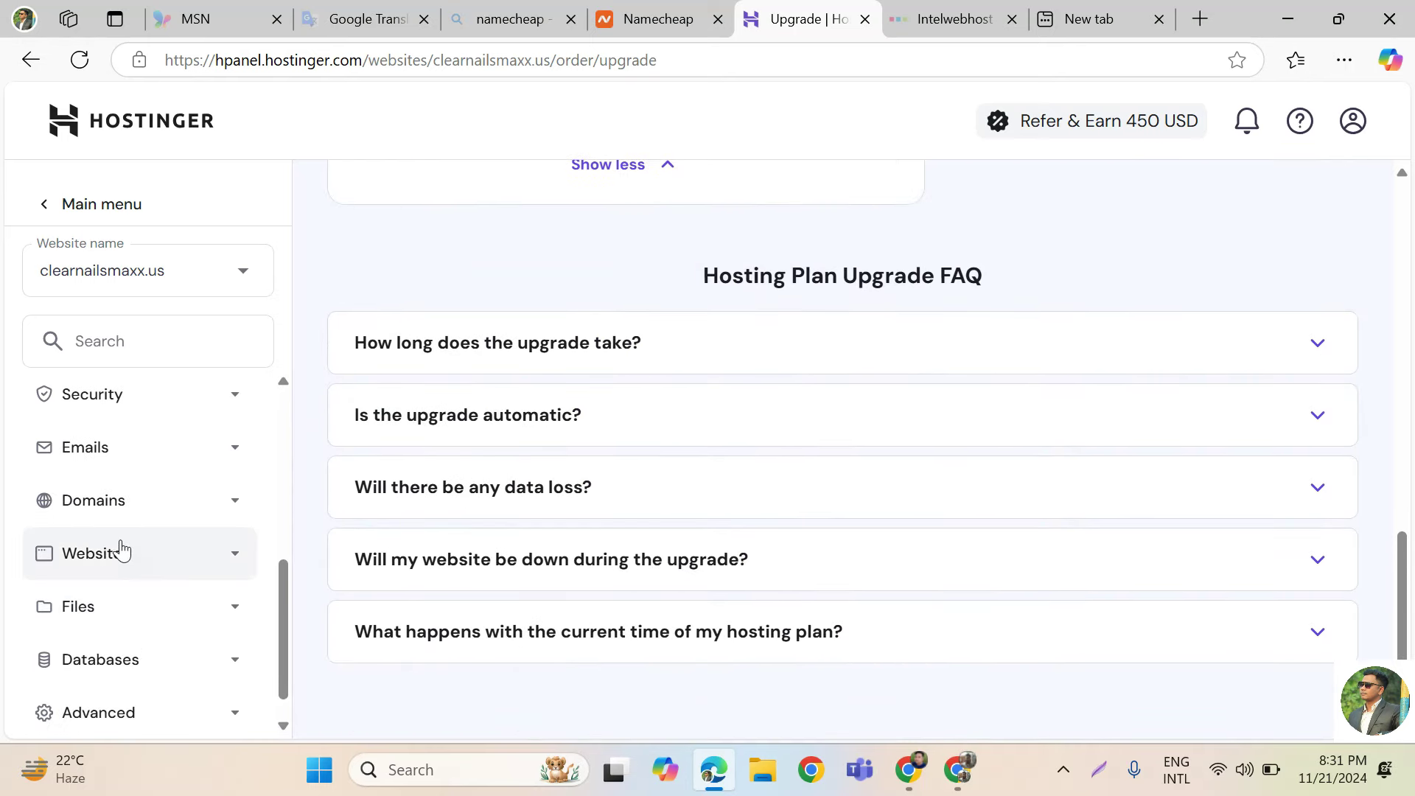
{"action": "scroll", "coordinate": [170, 549], "scroll_direction": "up", "scroll_amount": 5}
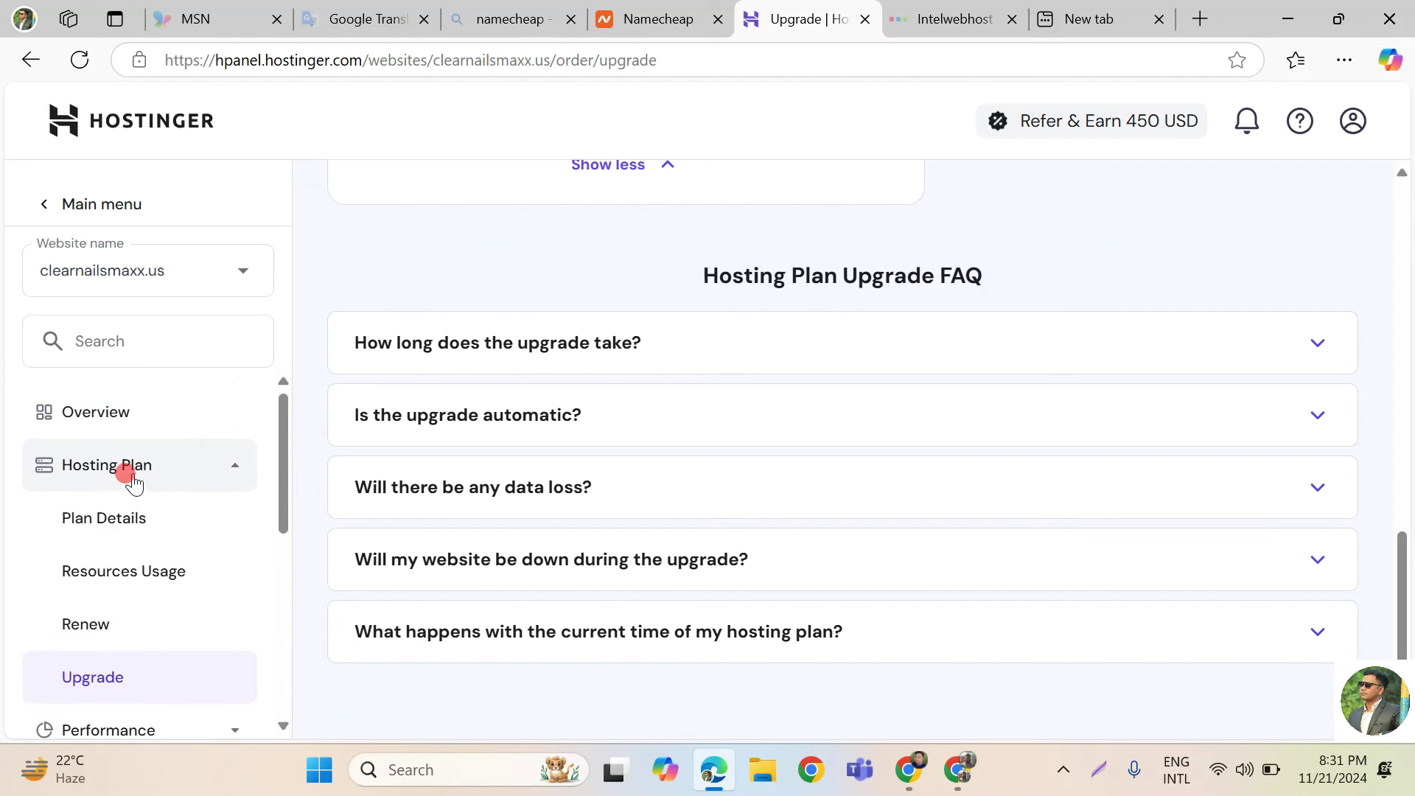
{"action": "left_click", "coordinate": [134, 481]}
{"action": "left_click", "coordinate": [134, 480]}
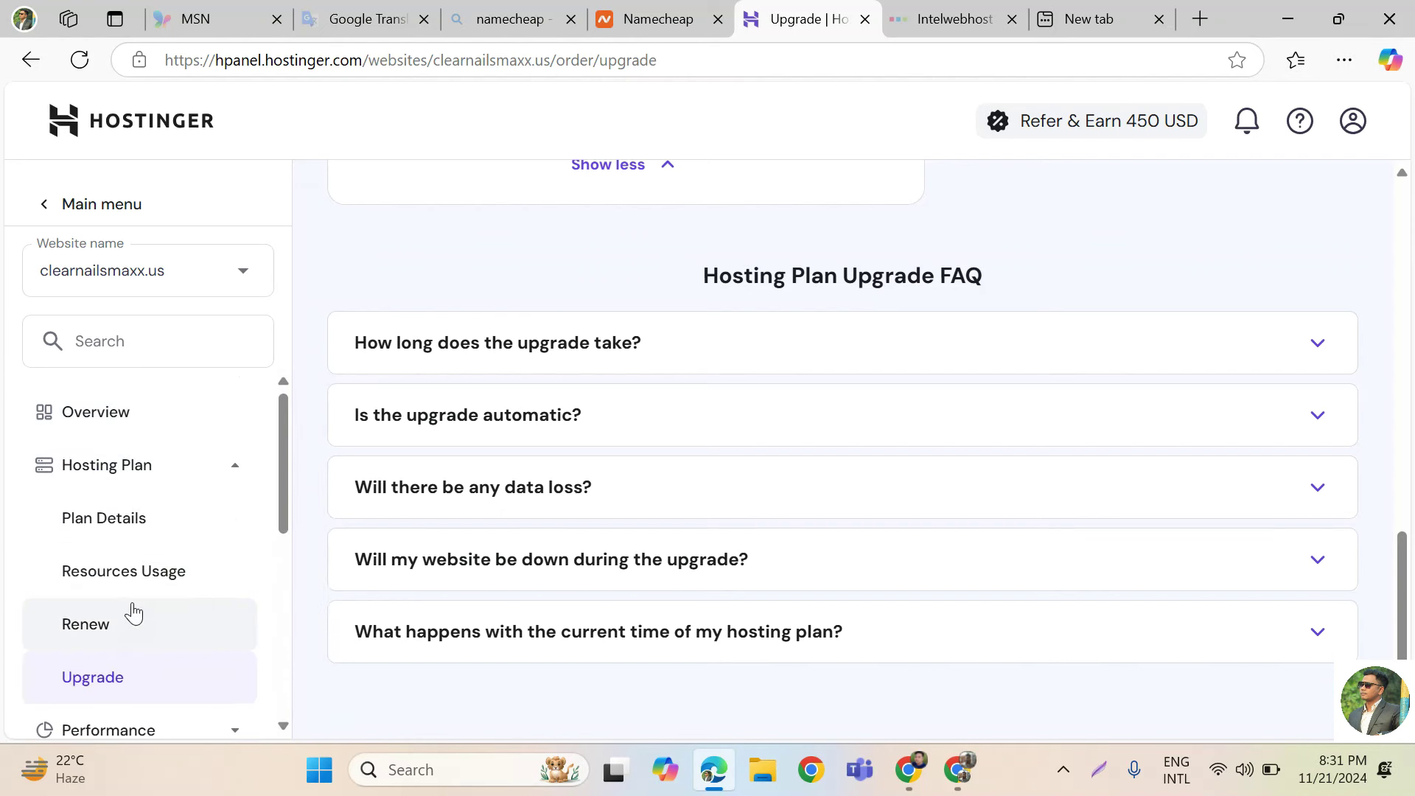
Step: Review the hosting plan's Plan Details page
{"action": "left_click", "coordinate": [138, 526]}
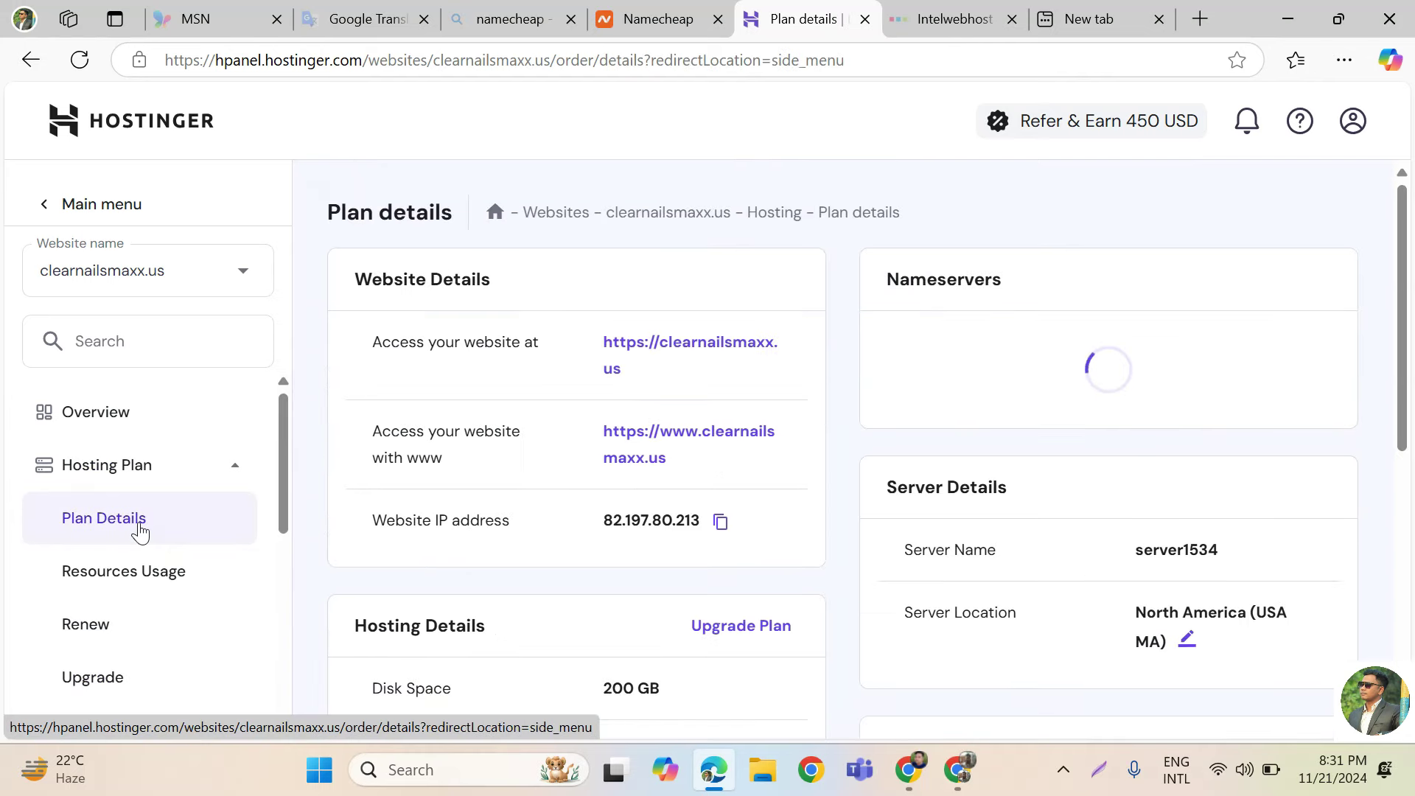
{"action": "scroll", "coordinate": [577, 479], "scroll_direction": "down", "scroll_amount": 5}
{"action": "scroll", "coordinate": [574, 493], "scroll_direction": "up", "scroll_amount": 5}
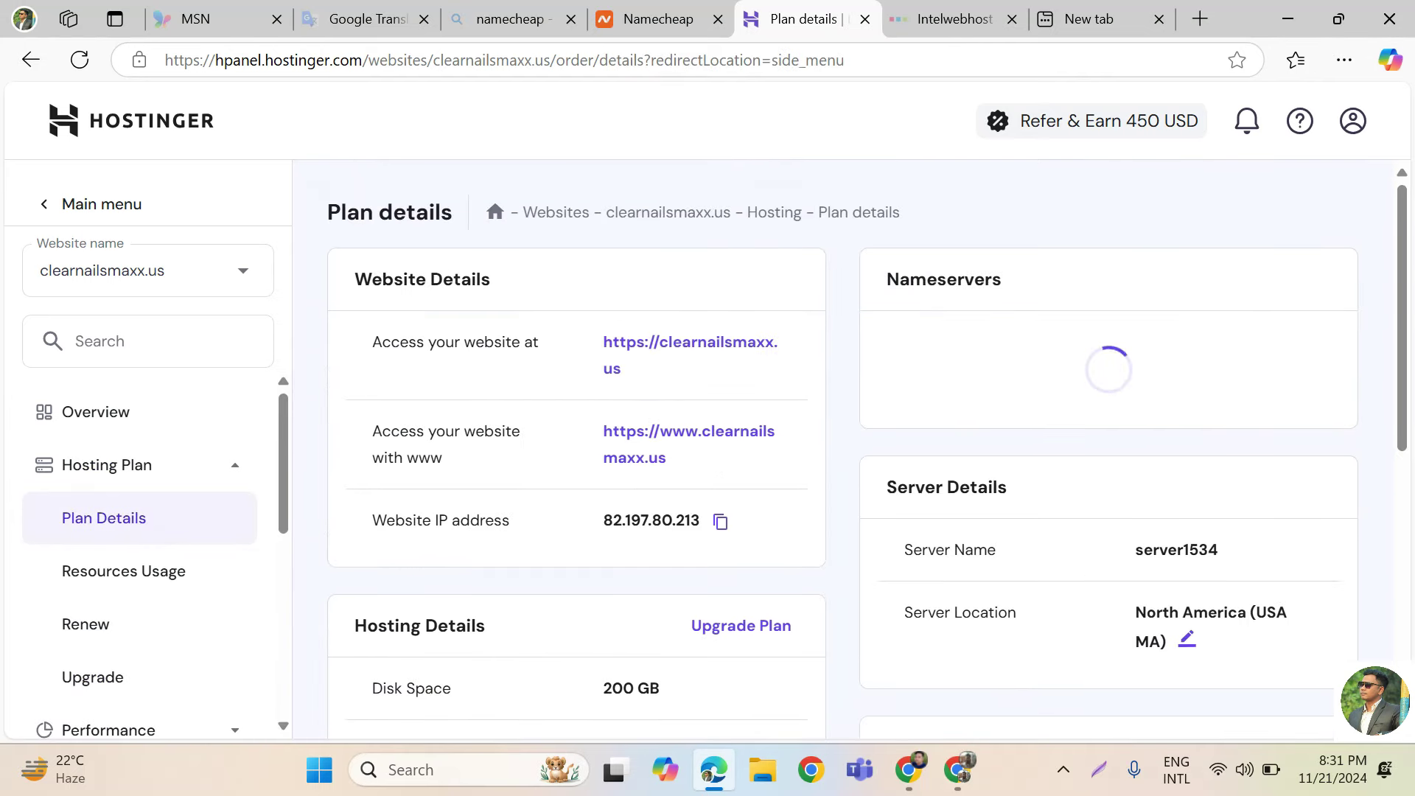
Step: Run a web search for hostinger from the address bar
{"action": "key", "text": "ctrl+l"}
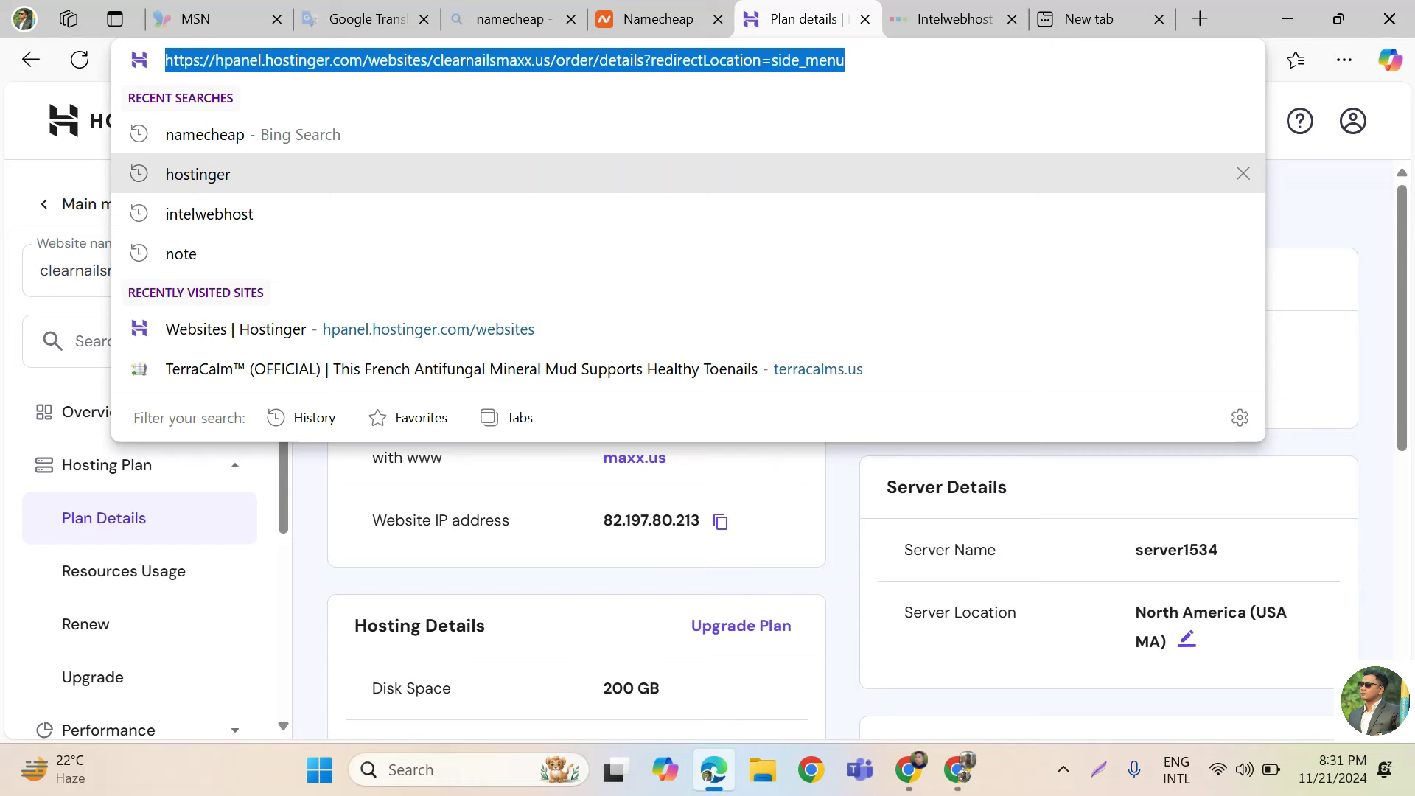
{"action": "type", "text": "hostinger"}
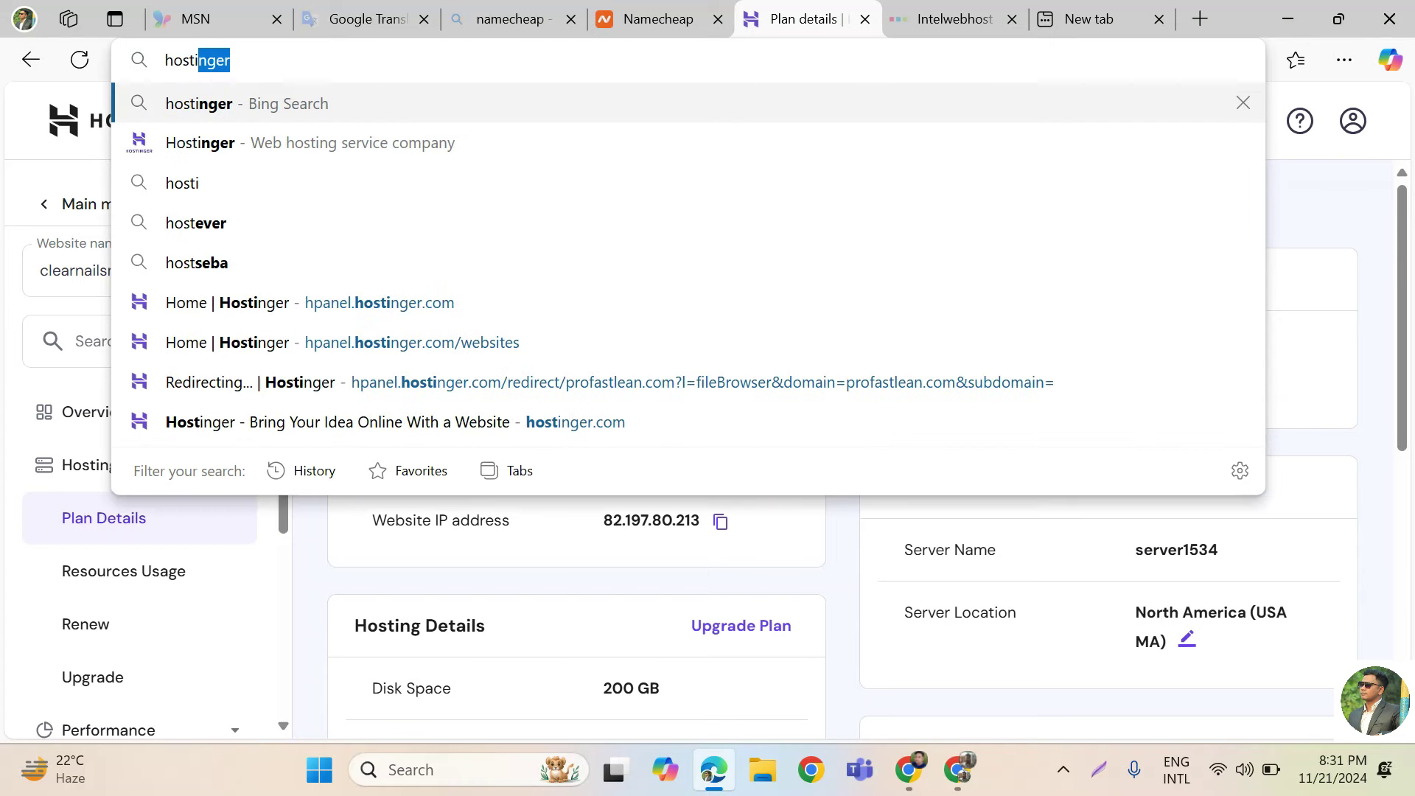
{"action": "key", "text": "Return"}
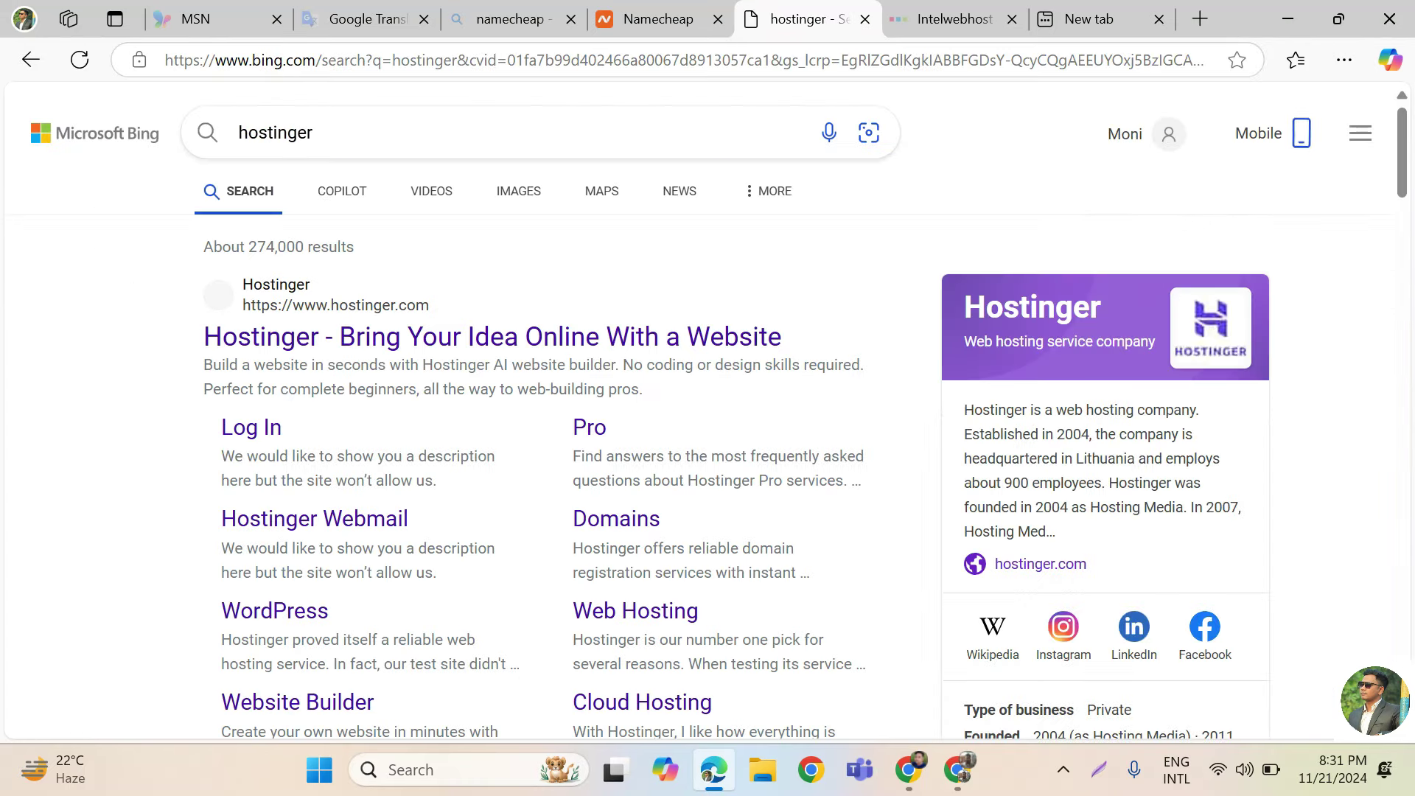
Step: Go to the official Hostinger site's web hosting plans page
{"action": "left_click", "coordinate": [367, 343]}
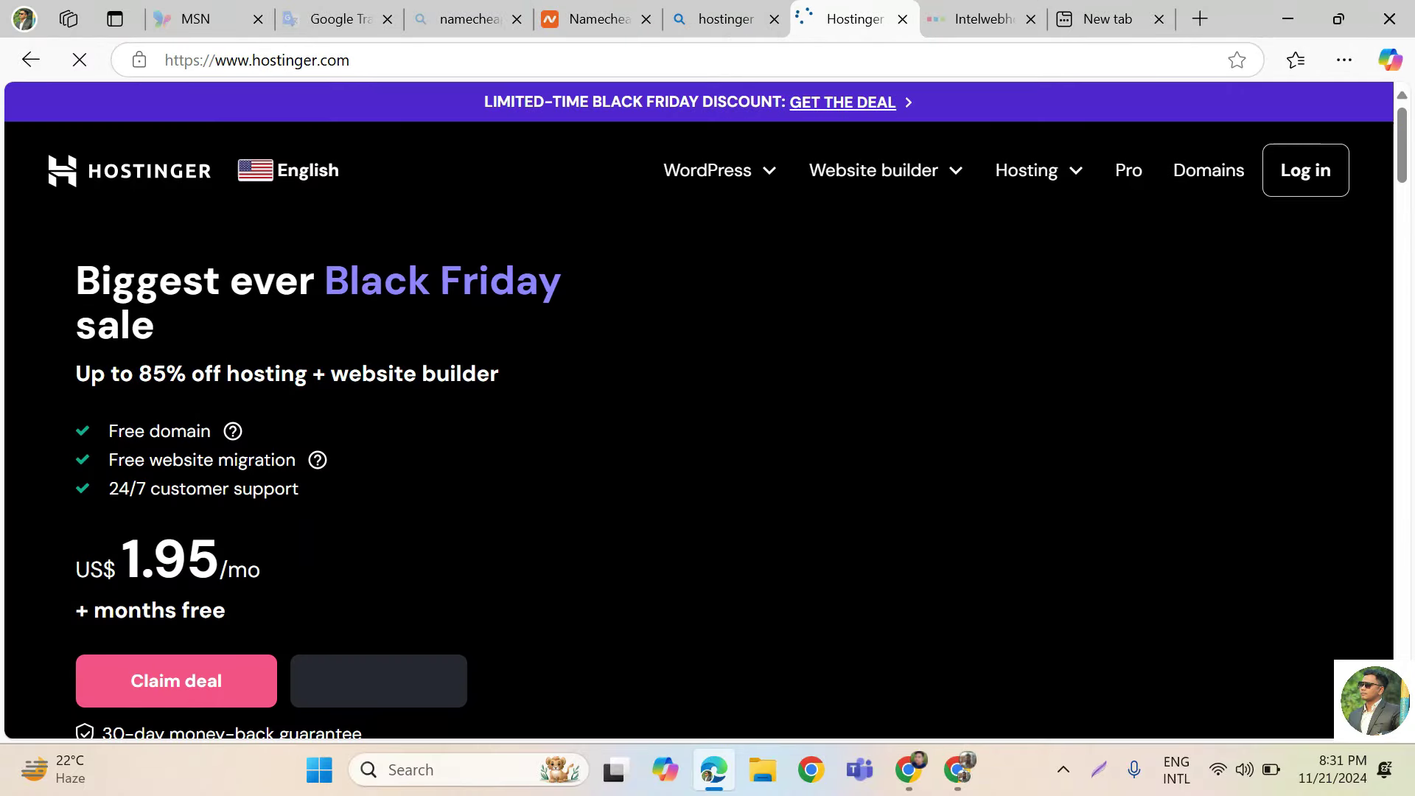
{"action": "mouse_move", "coordinate": [1061, 180]}
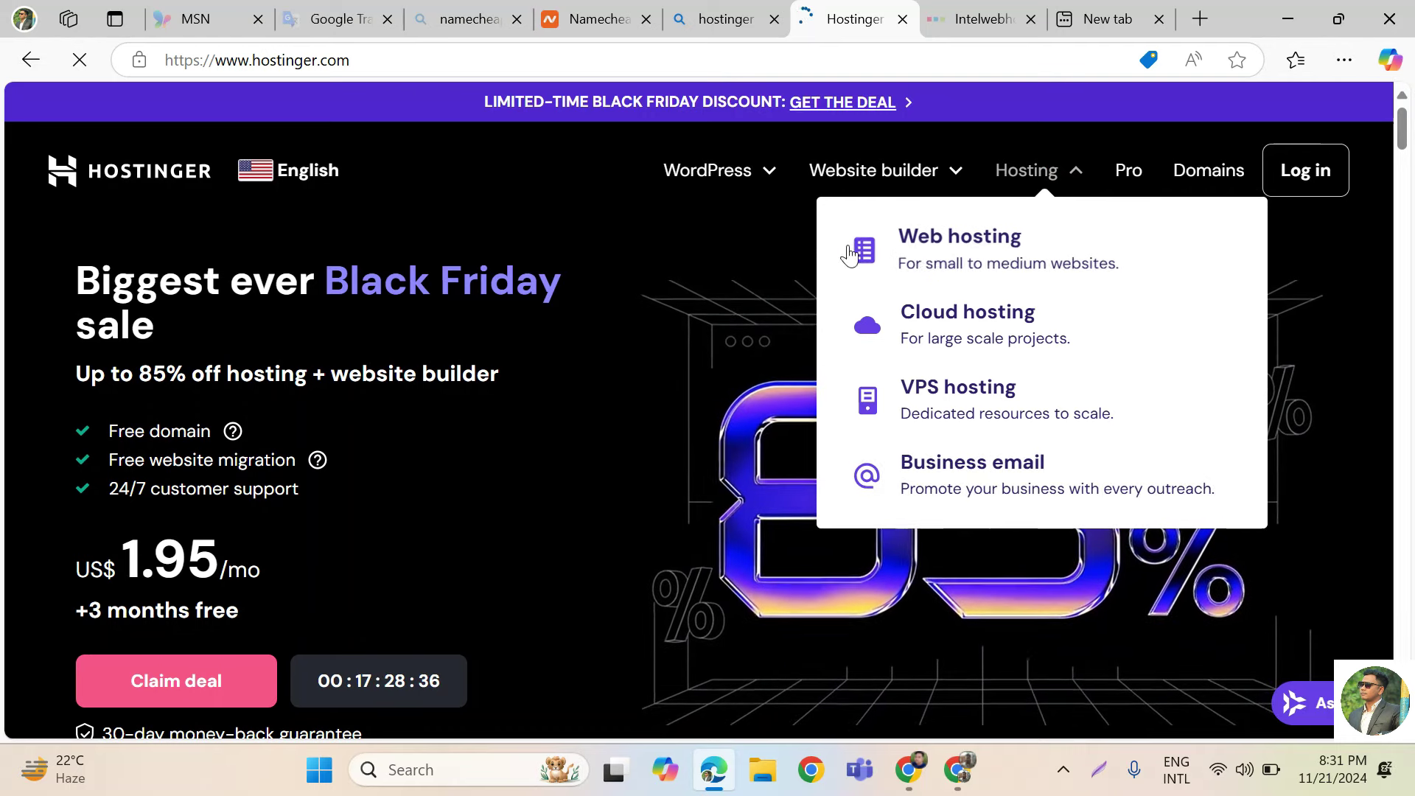
{"action": "left_click", "coordinate": [1021, 243]}
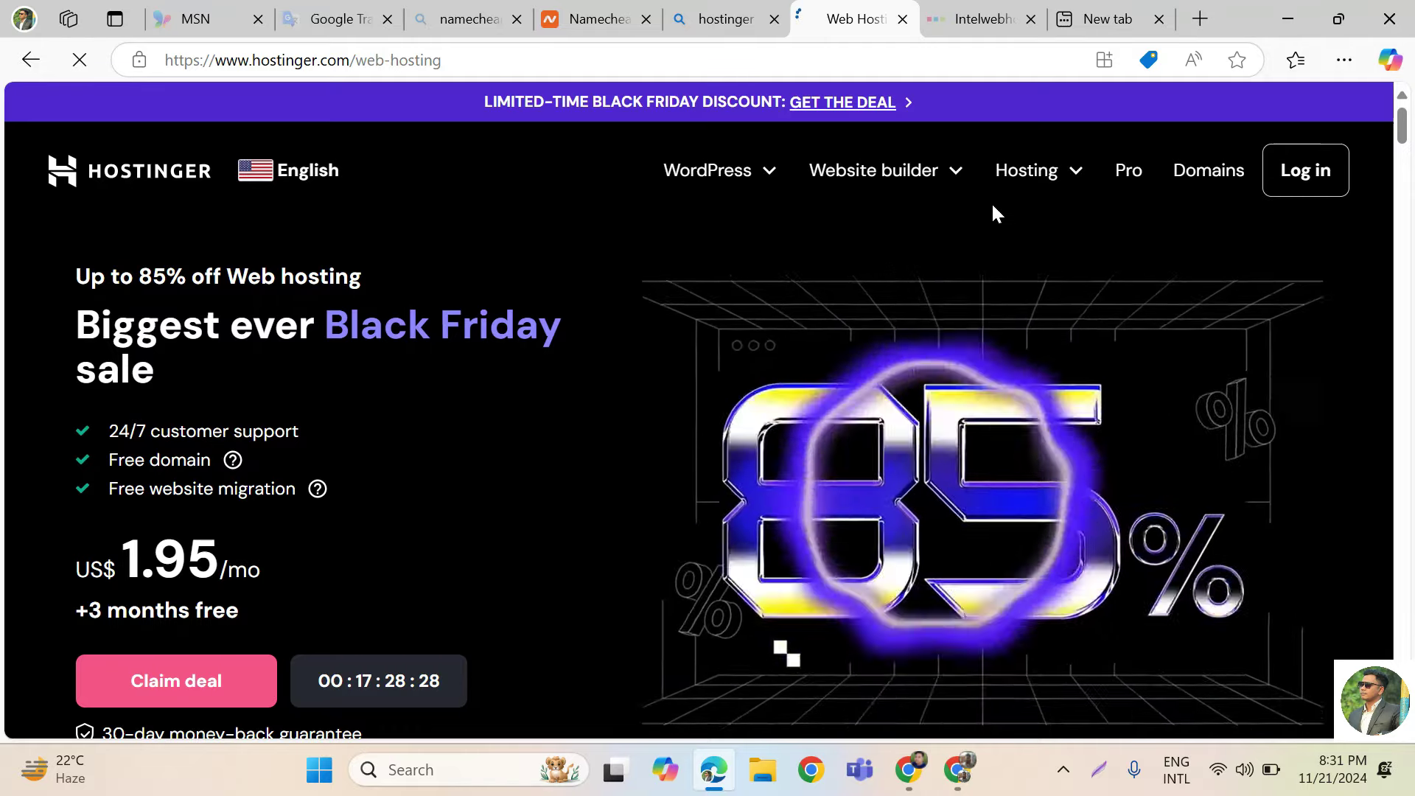
{"action": "scroll", "coordinate": [789, 361], "scroll_direction": "down", "scroll_amount": 6}
{"action": "scroll", "coordinate": [648, 447], "scroll_direction": "down", "scroll_amount": 10}
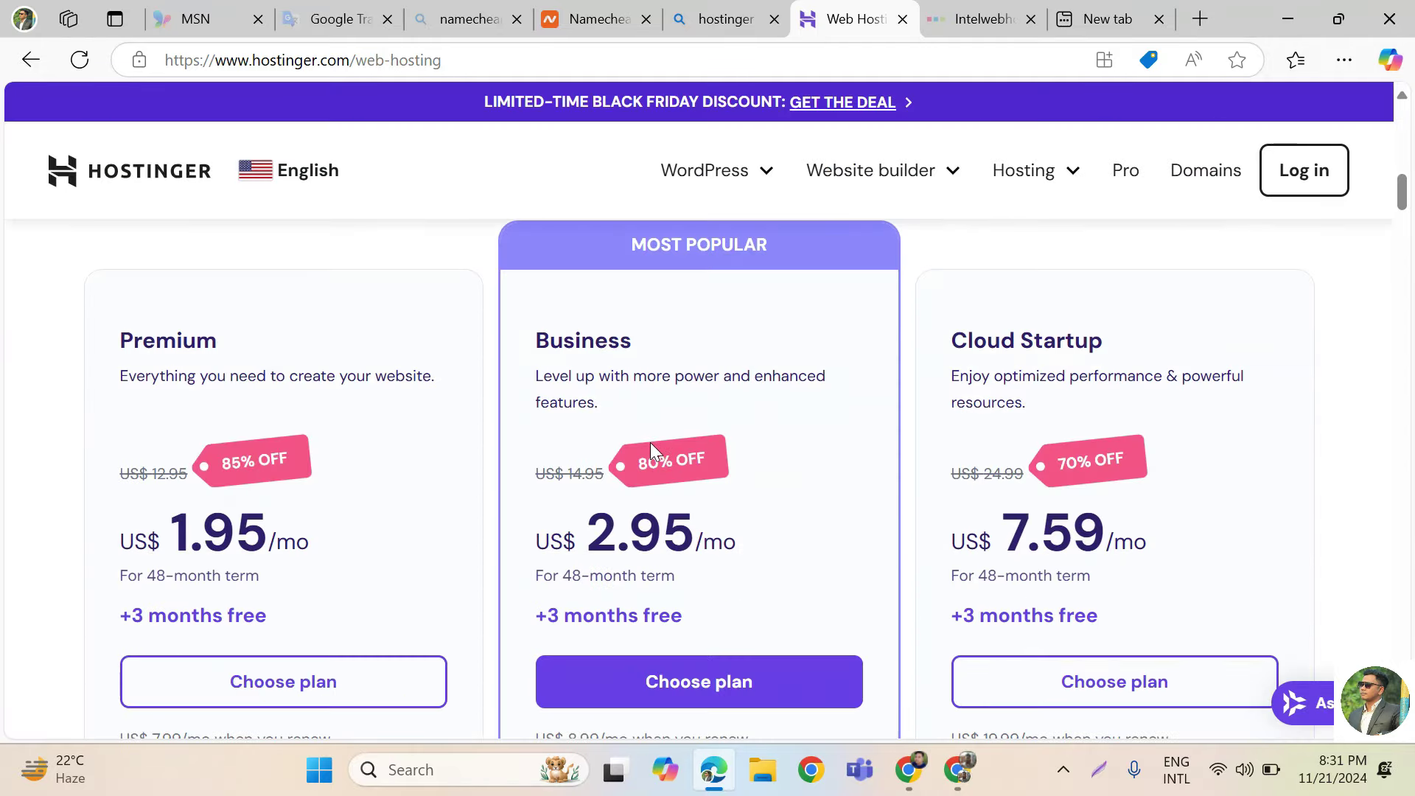
{"action": "scroll", "coordinate": [364, 407], "scroll_direction": "up", "scroll_amount": 1}
{"action": "scroll", "coordinate": [516, 354], "scroll_direction": "down", "scroll_amount": 2}
{"action": "scroll", "coordinate": [295, 396], "scroll_direction": "up", "scroll_amount": 1}
{"action": "scroll", "coordinate": [267, 391], "scroll_direction": "up", "scroll_amount": 1}
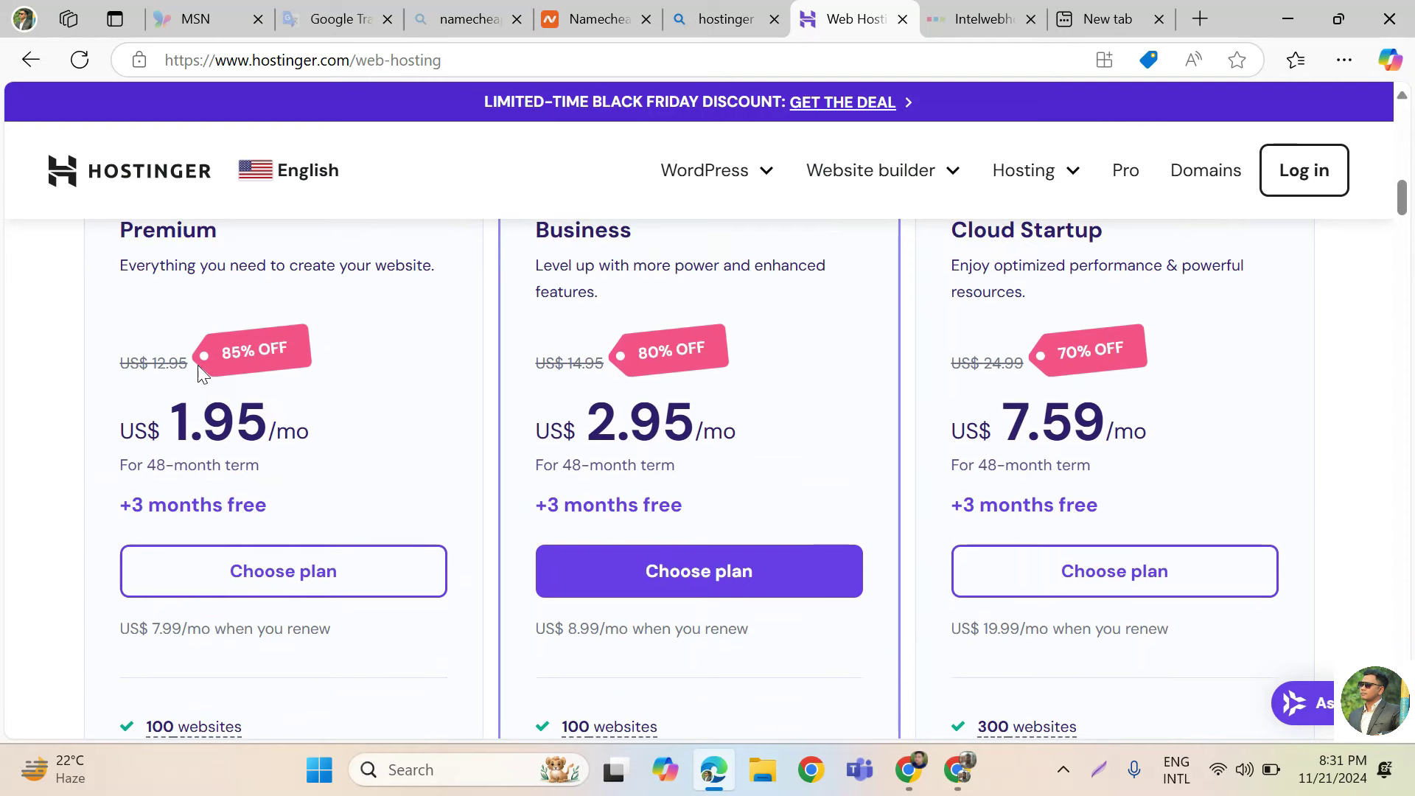
{"action": "scroll", "coordinate": [193, 331], "scroll_direction": "down", "scroll_amount": 2}
Step: Highlight the Premium 1.95/mo and Business 2.95/mo prices, then scroll to the feature lists
{"action": "left_click_drag", "start_coordinate": [175, 318], "coordinate": [325, 319]}
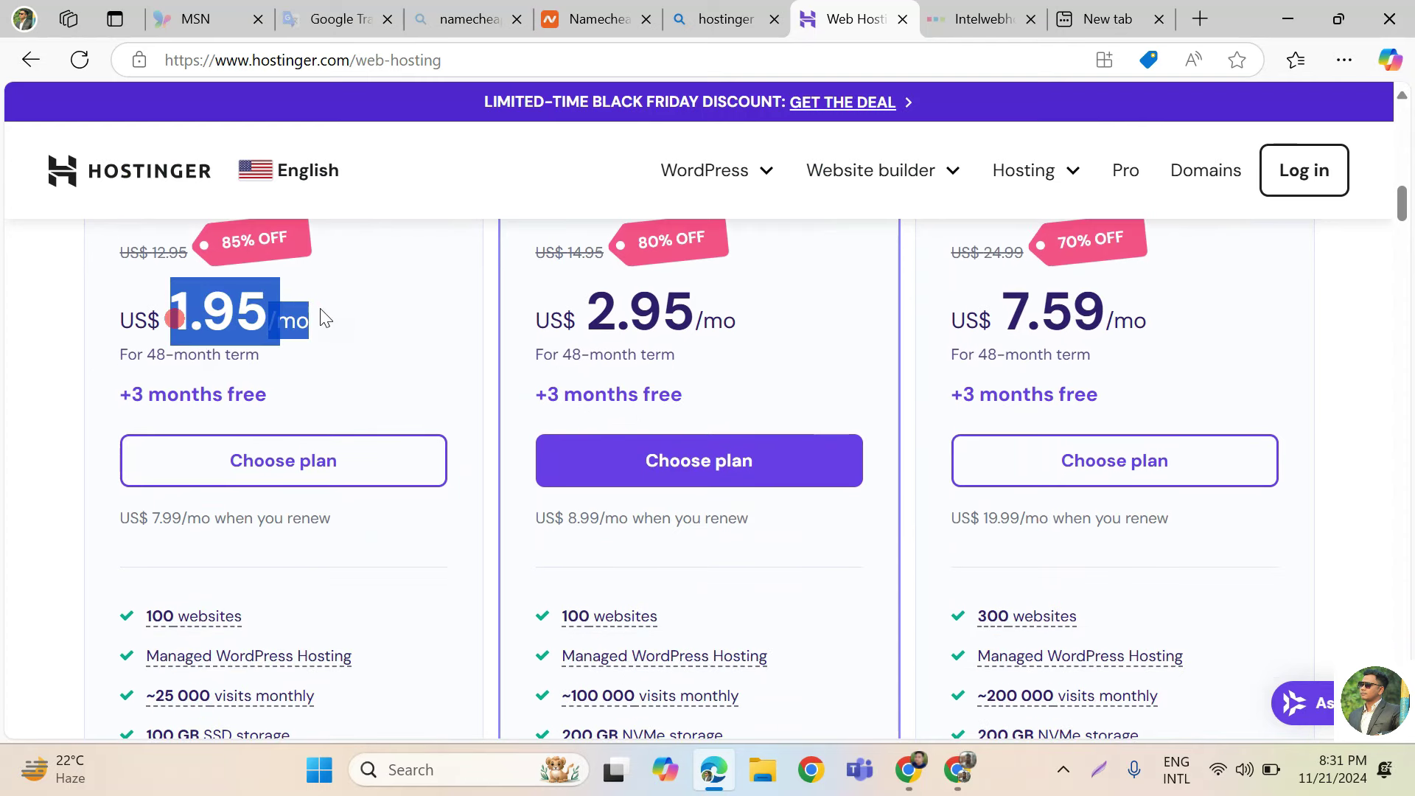
{"action": "left_click", "coordinate": [341, 322]}
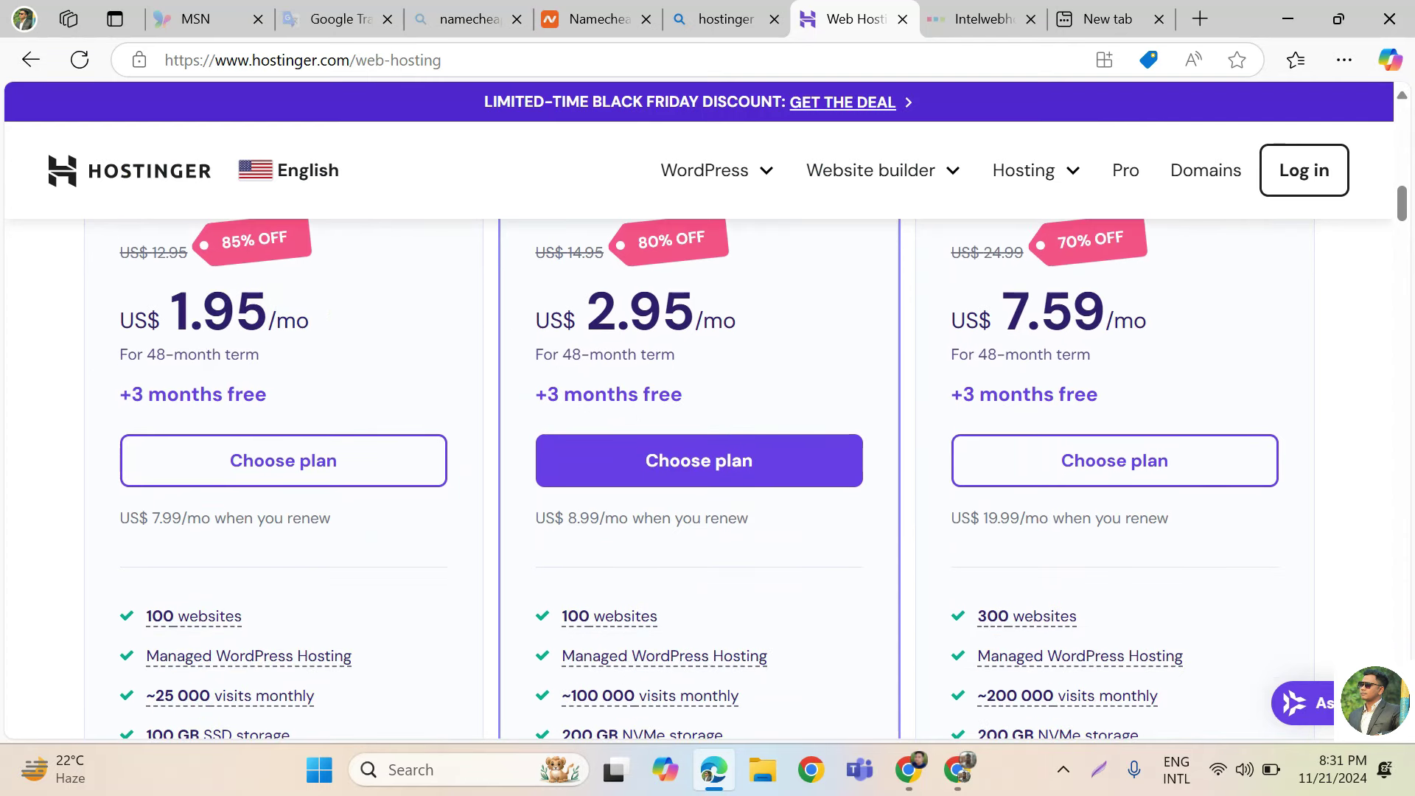
{"action": "left_click_drag", "start_coordinate": [583, 317], "coordinate": [720, 322]}
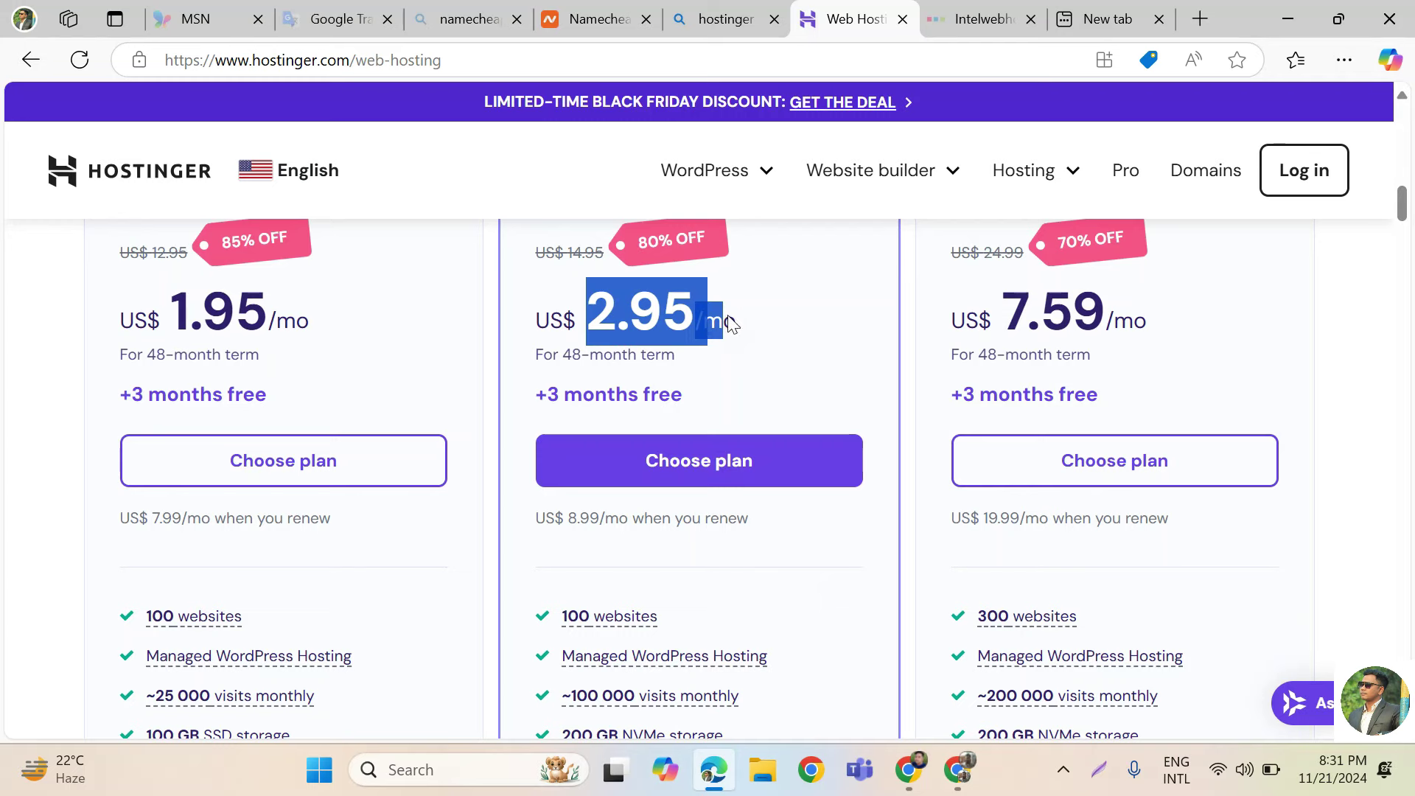
{"action": "scroll", "coordinate": [761, 328], "scroll_direction": "down", "scroll_amount": 2}
{"action": "scroll", "coordinate": [636, 342], "scroll_direction": "up", "scroll_amount": 4}
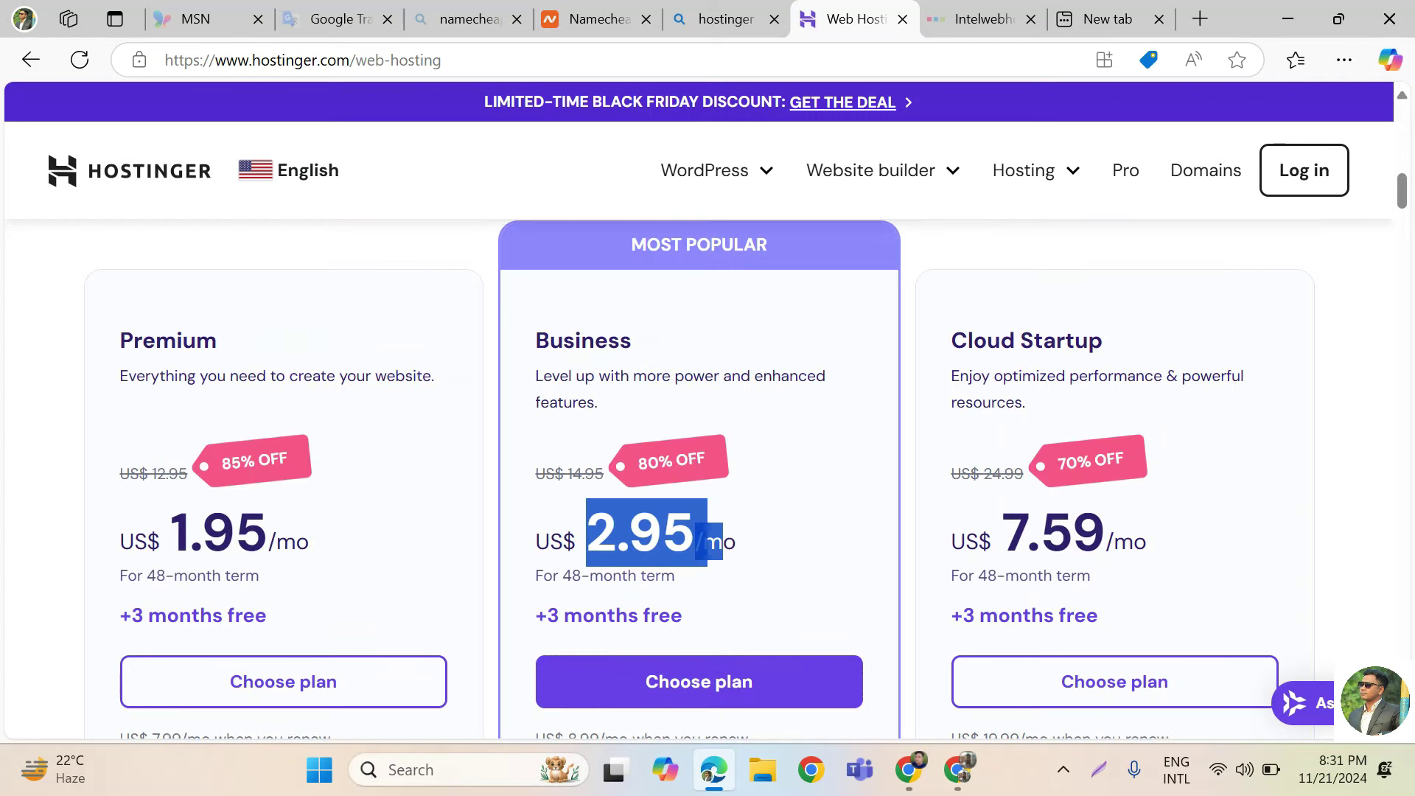
{"action": "scroll", "coordinate": [697, 528], "scroll_direction": "down", "scroll_amount": 2}
{"action": "scroll", "coordinate": [693, 507], "scroll_direction": "down", "scroll_amount": 1}
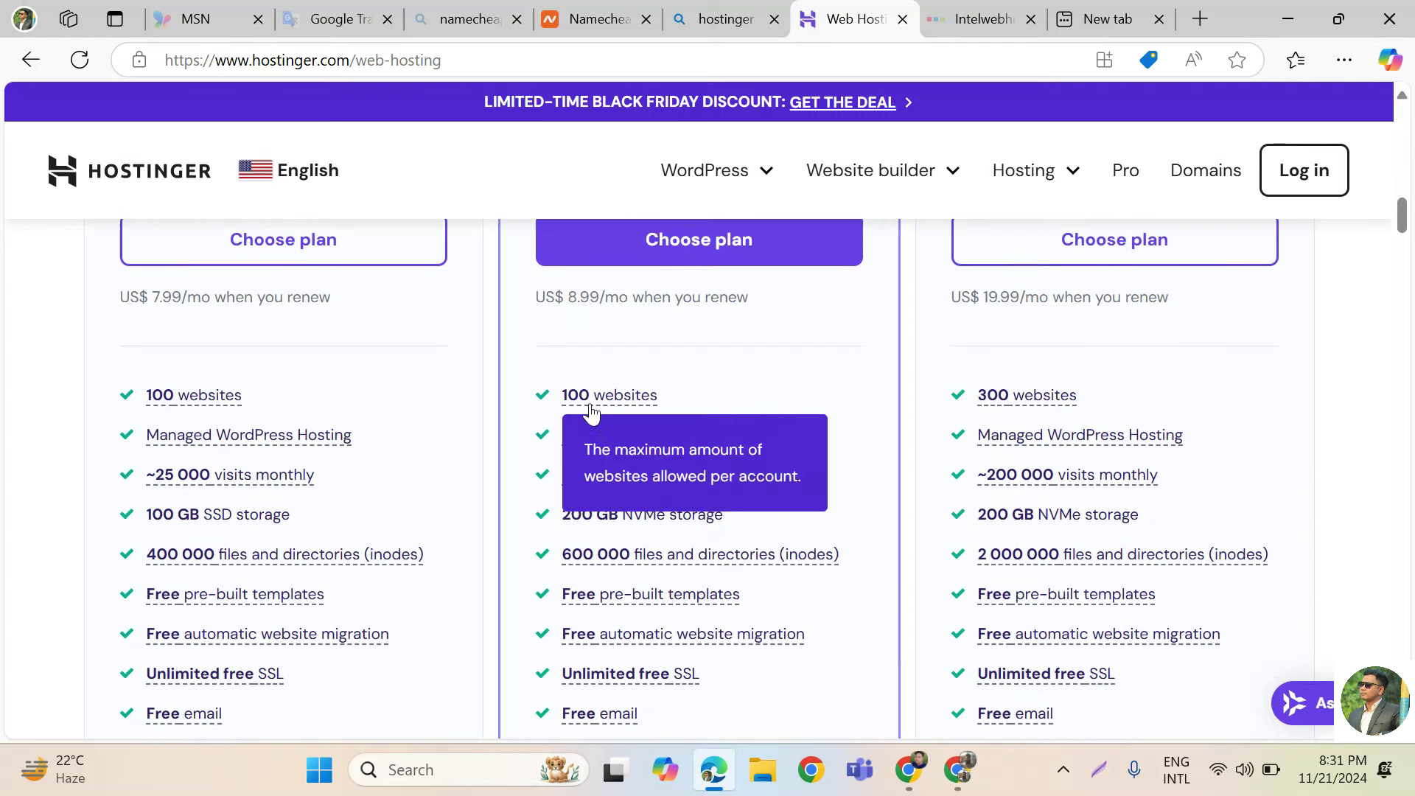
{"action": "left_click_drag", "start_coordinate": [560, 394], "coordinate": [689, 401]}
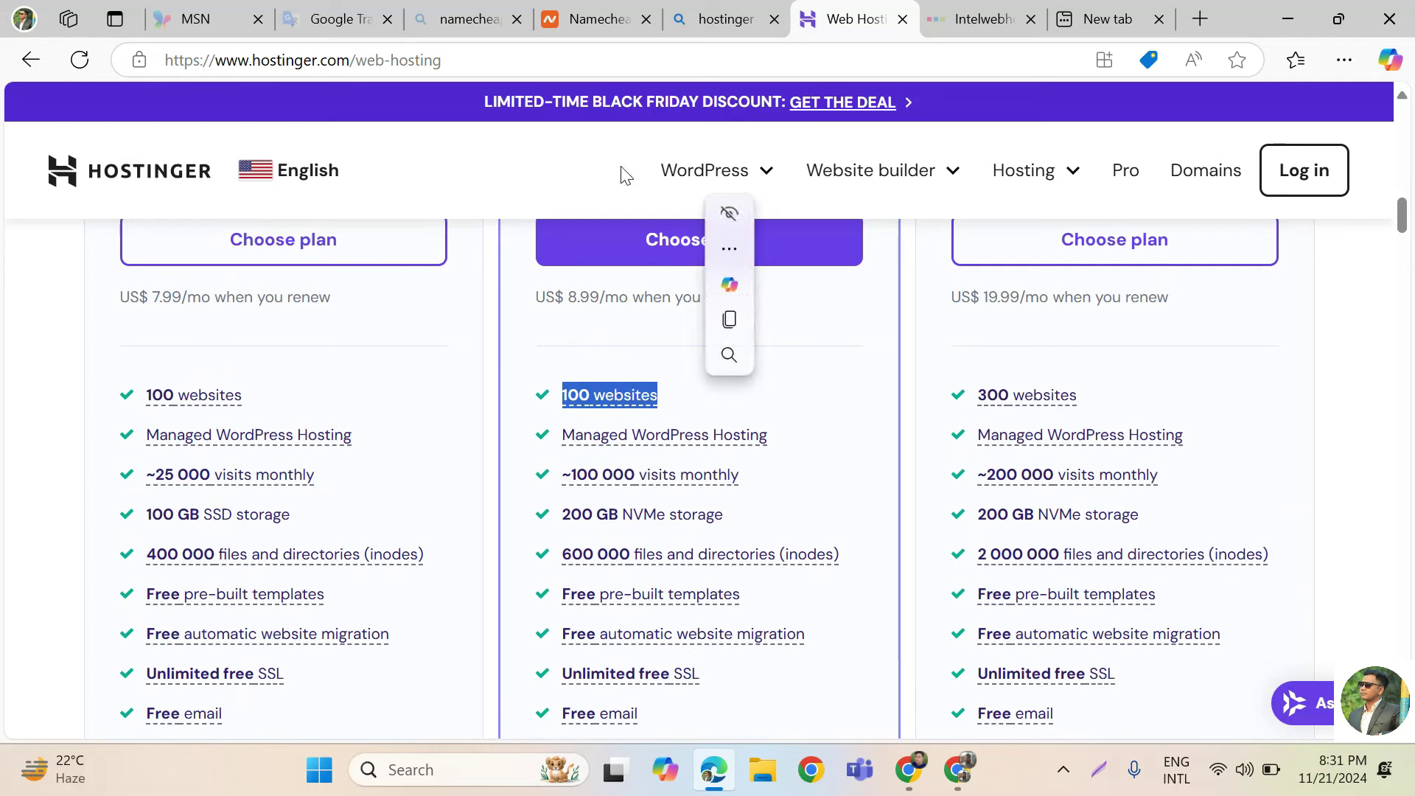
{"action": "left_click", "coordinate": [575, 11]}
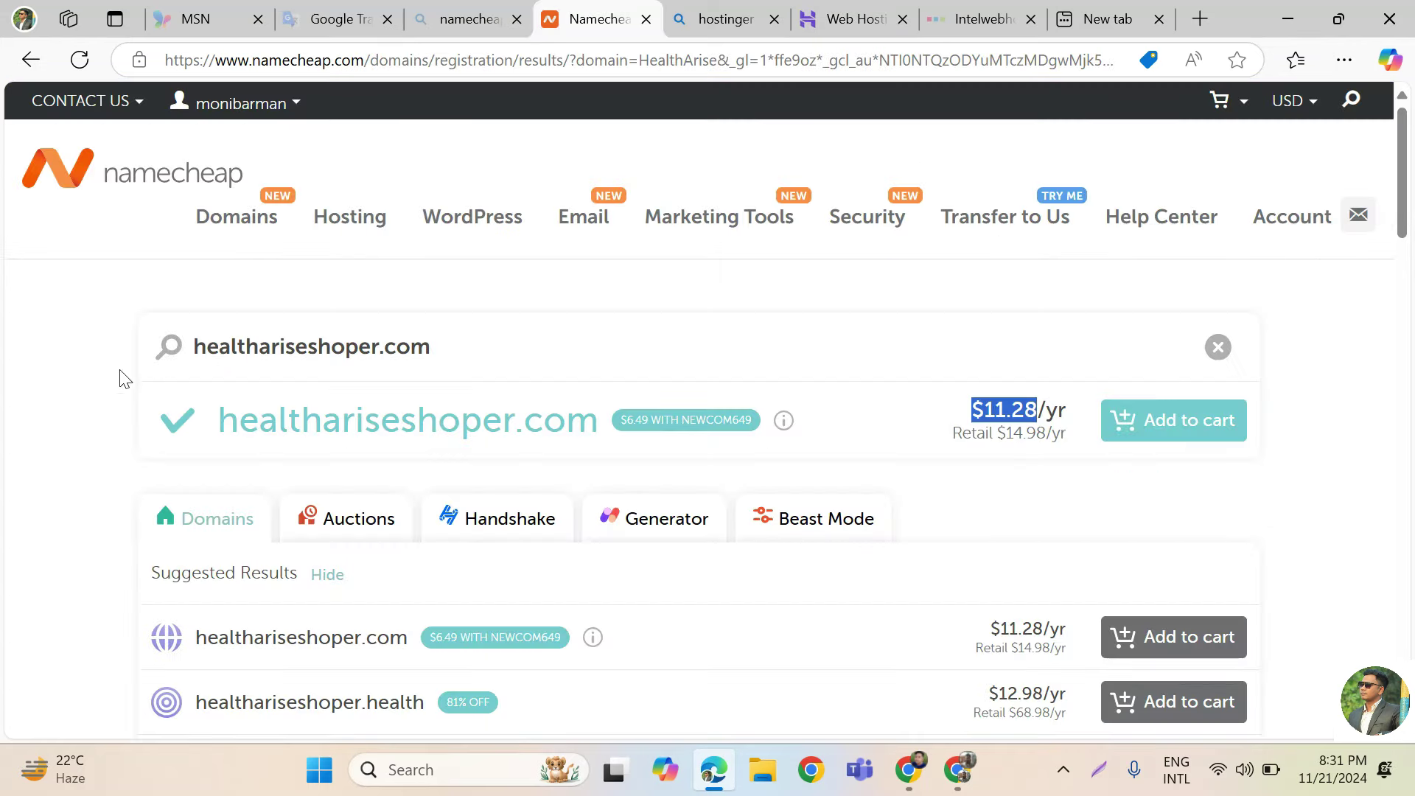
{"action": "left_click", "coordinate": [855, 18]}
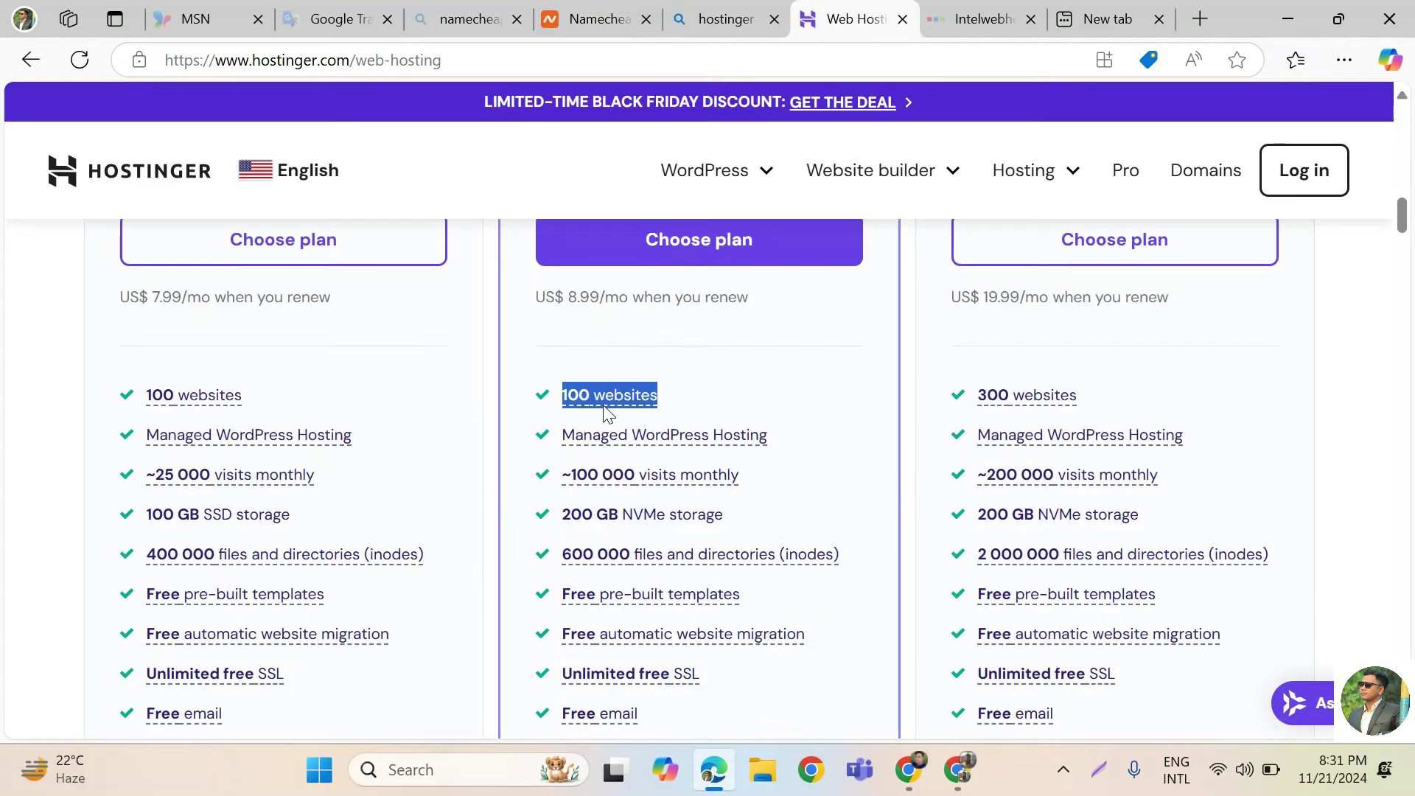
{"action": "mouse_move", "coordinate": [577, 333]}
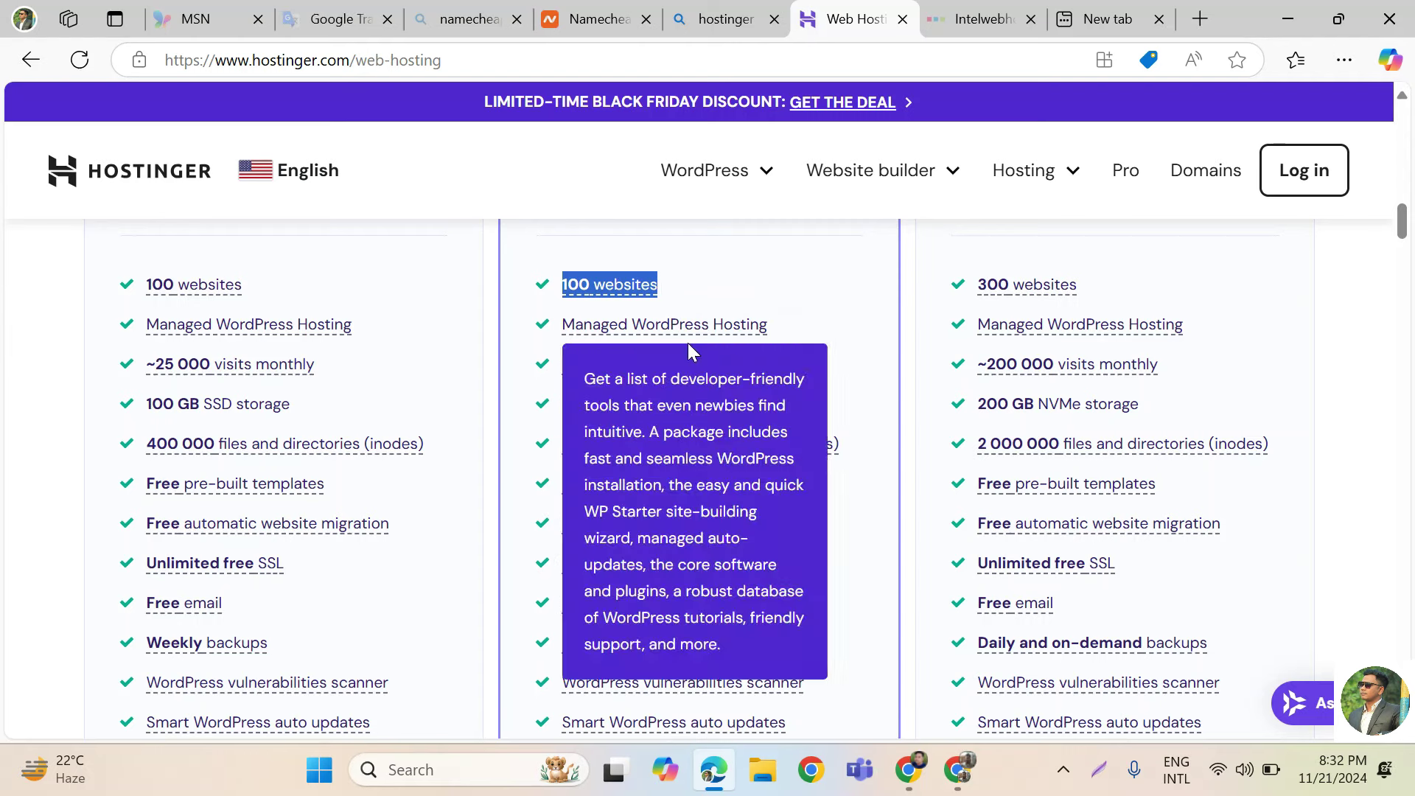
{"action": "mouse_move", "coordinate": [580, 372]}
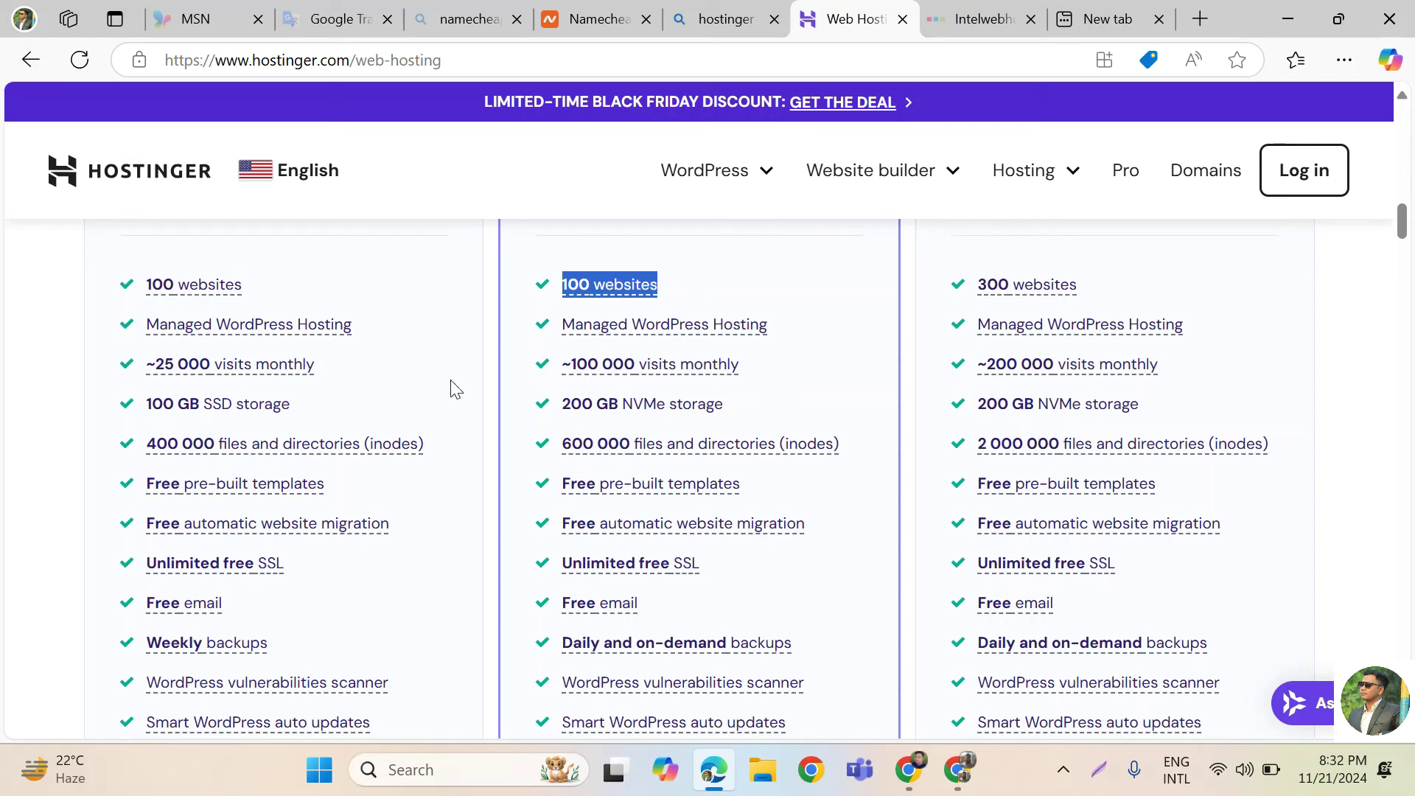
{"action": "left_click_drag", "start_coordinate": [563, 403], "coordinate": [619, 403]}
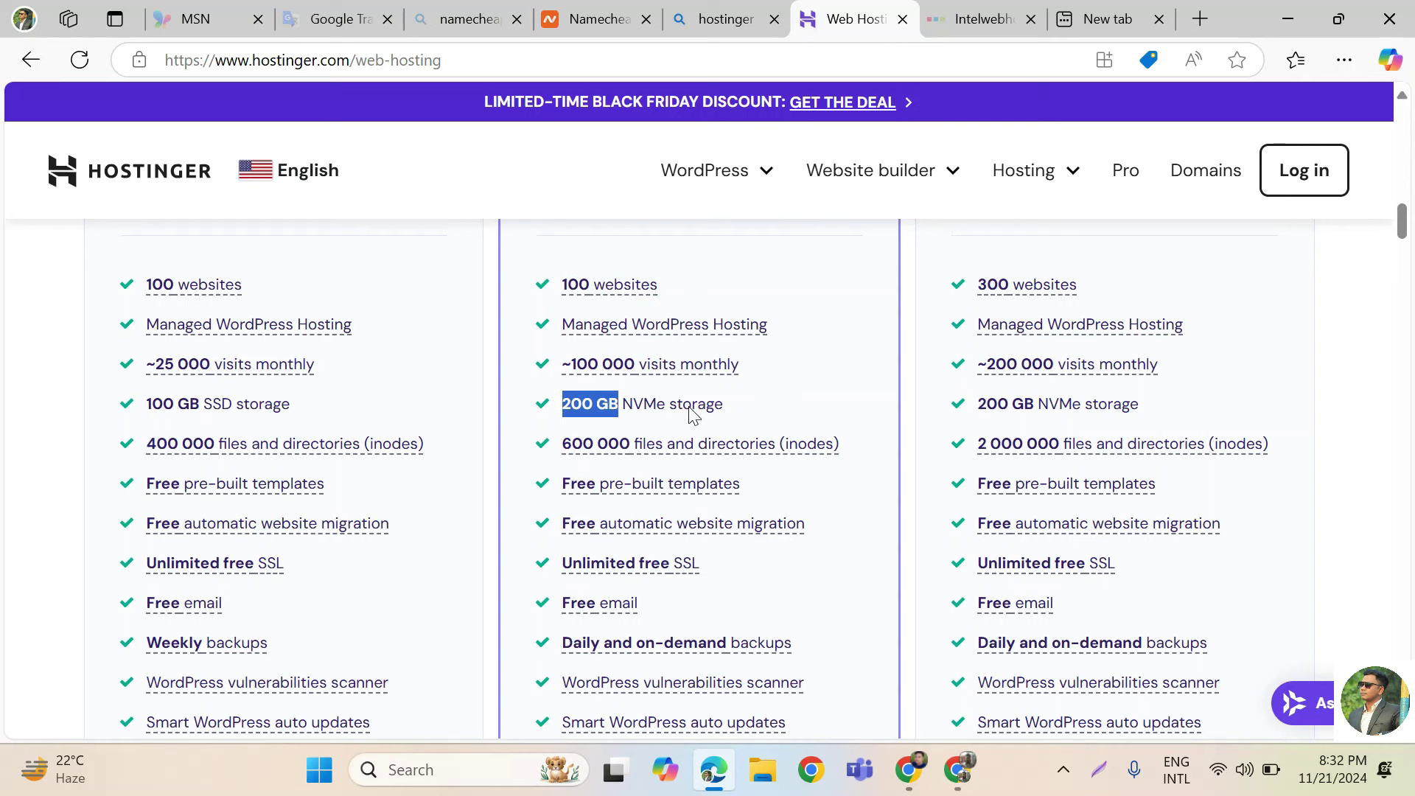
{"action": "left_click", "coordinate": [763, 400]}
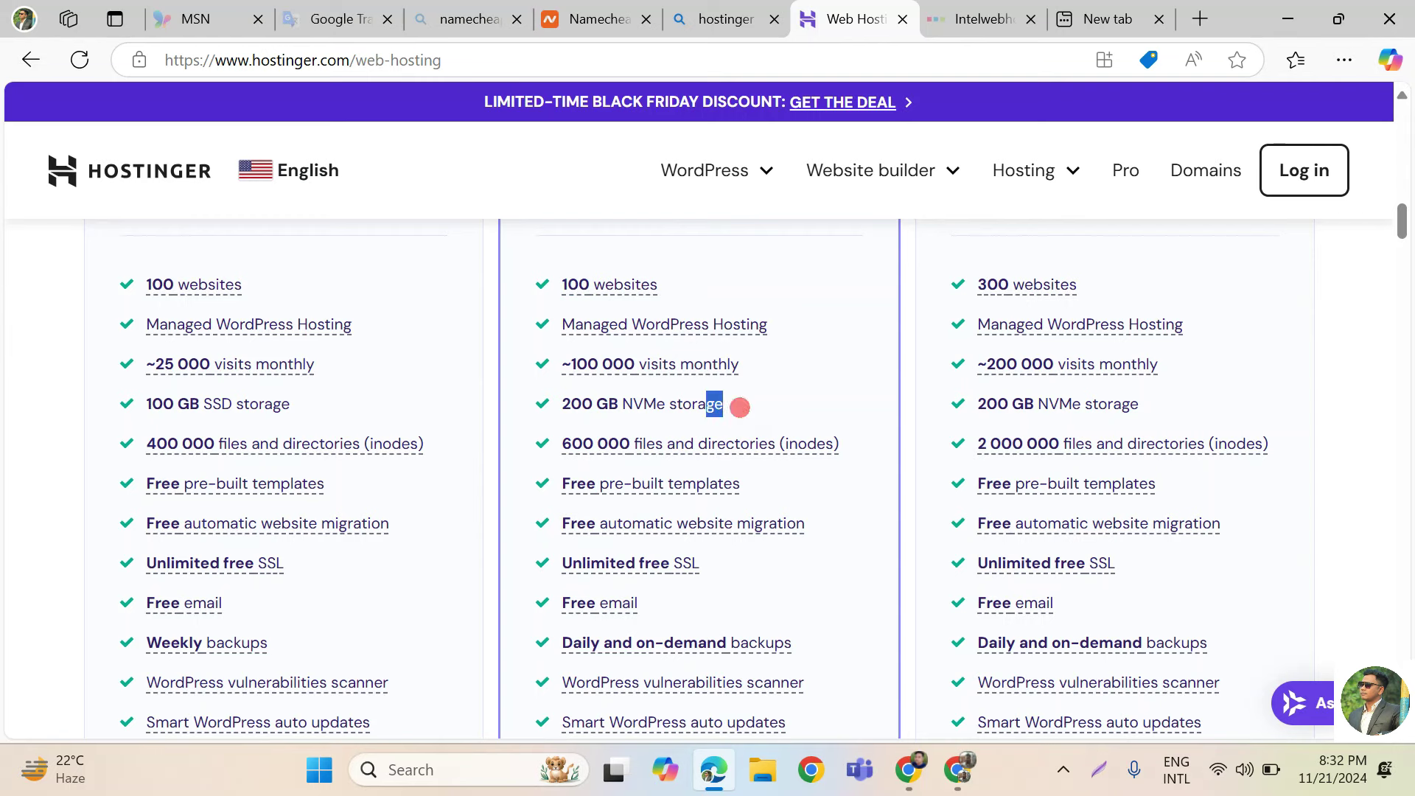
{"action": "left_click_drag", "start_coordinate": [736, 405], "coordinate": [563, 407]}
{"action": "scroll", "coordinate": [767, 394], "scroll_direction": "down", "scroll_amount": 1}
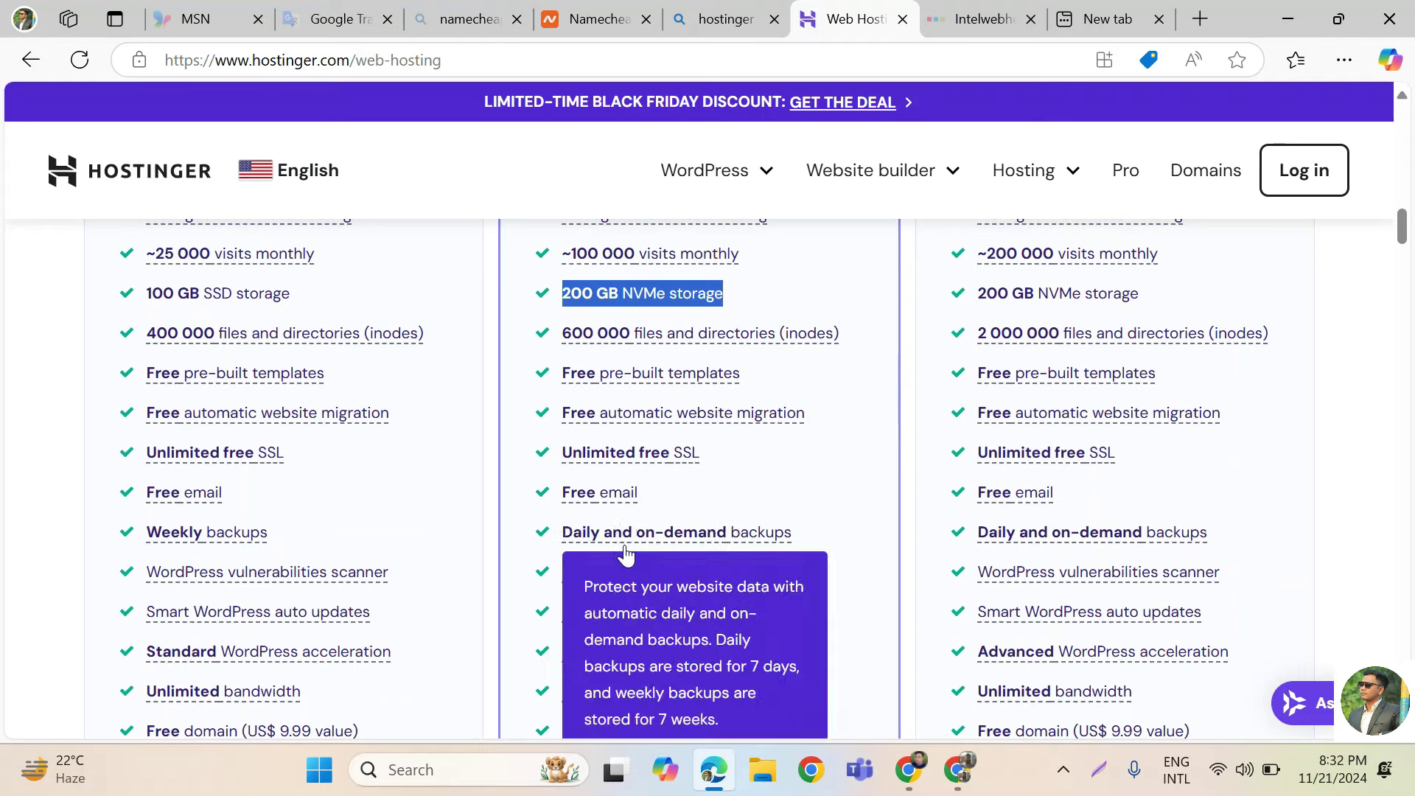
{"action": "scroll", "coordinate": [631, 537], "scroll_direction": "down", "scroll_amount": 1}
Step: Expand all plans' features and note the Business plan's 100 subdomains
{"action": "scroll", "coordinate": [623, 358], "scroll_direction": "up", "scroll_amount": 1}
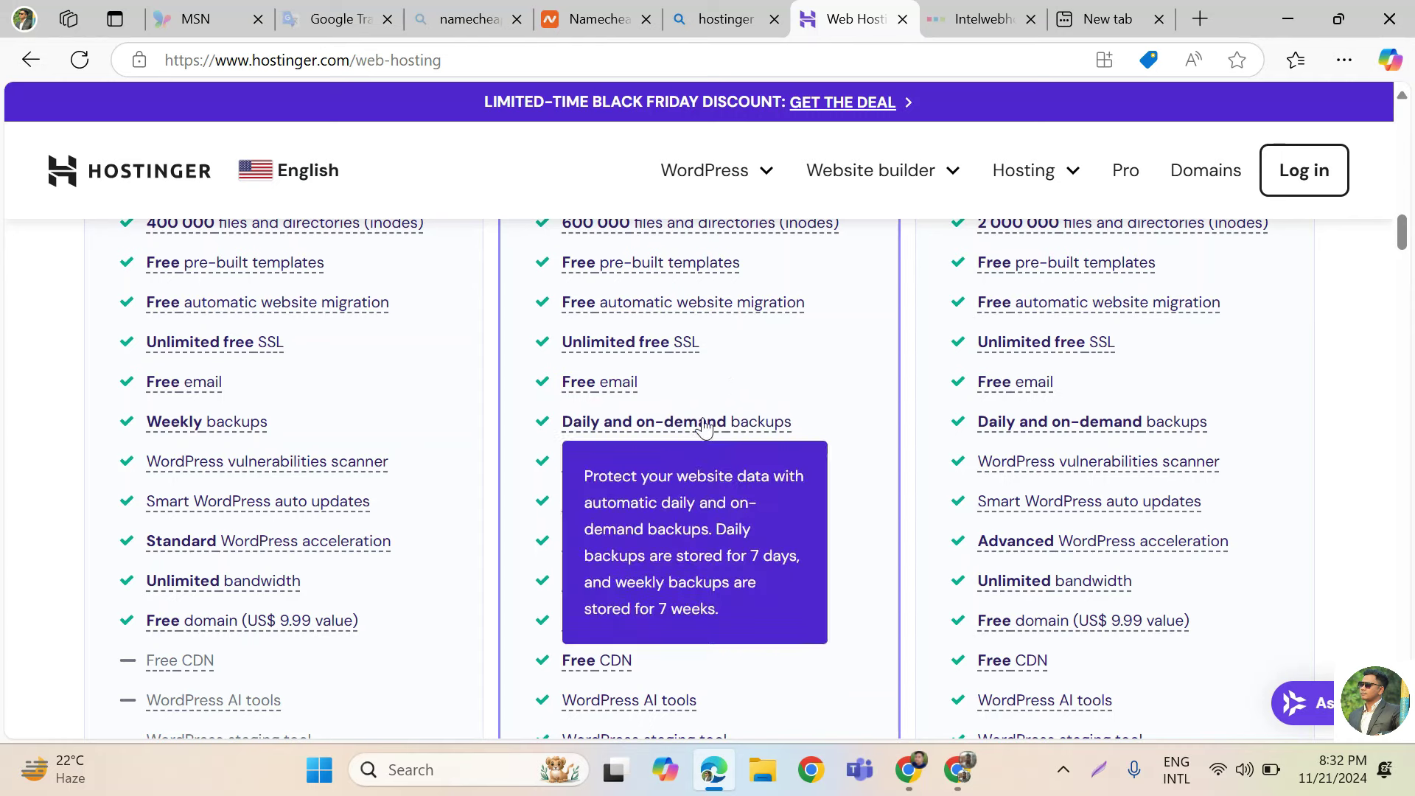
{"action": "scroll", "coordinate": [737, 420], "scroll_direction": "down", "scroll_amount": 1}
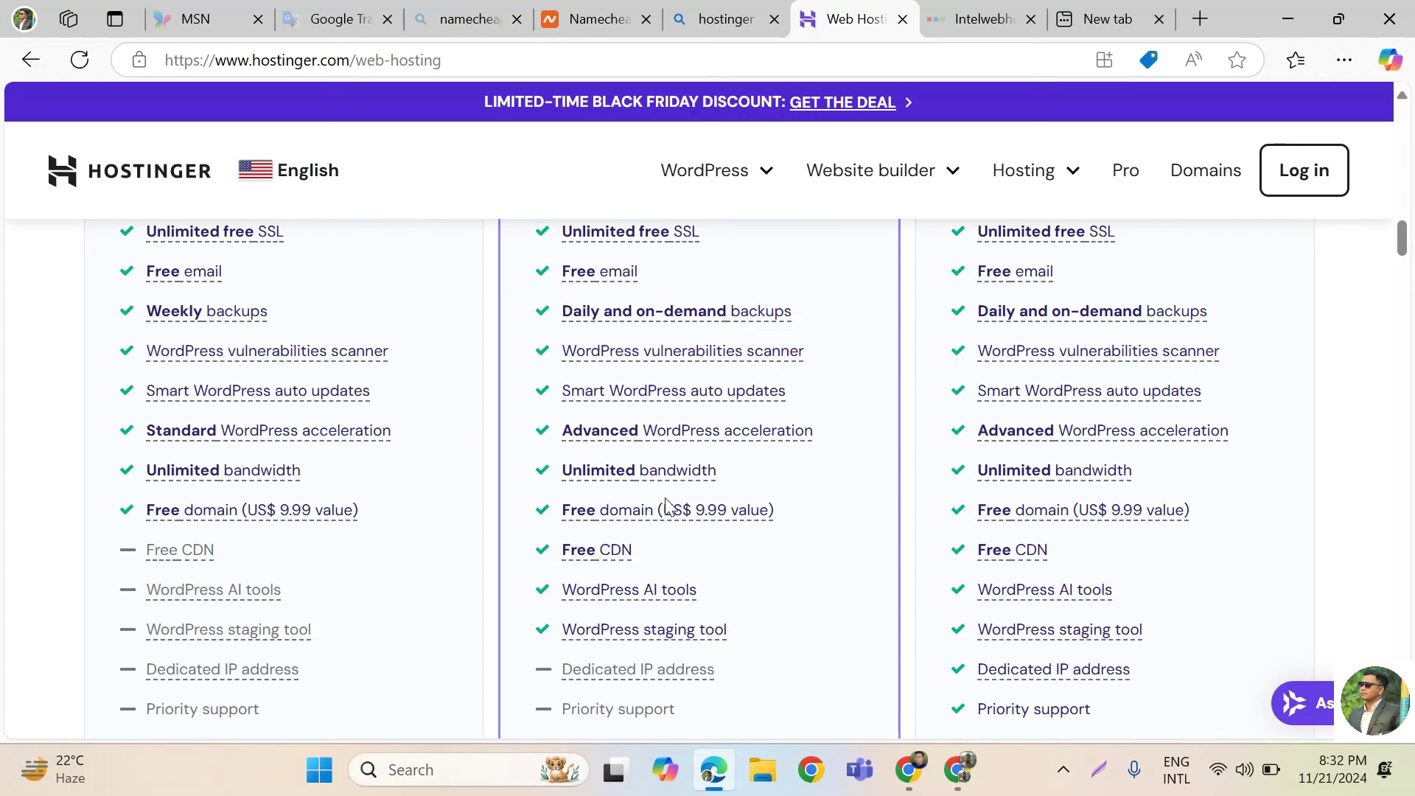
{"action": "scroll", "coordinate": [648, 472], "scroll_direction": "down", "scroll_amount": 1}
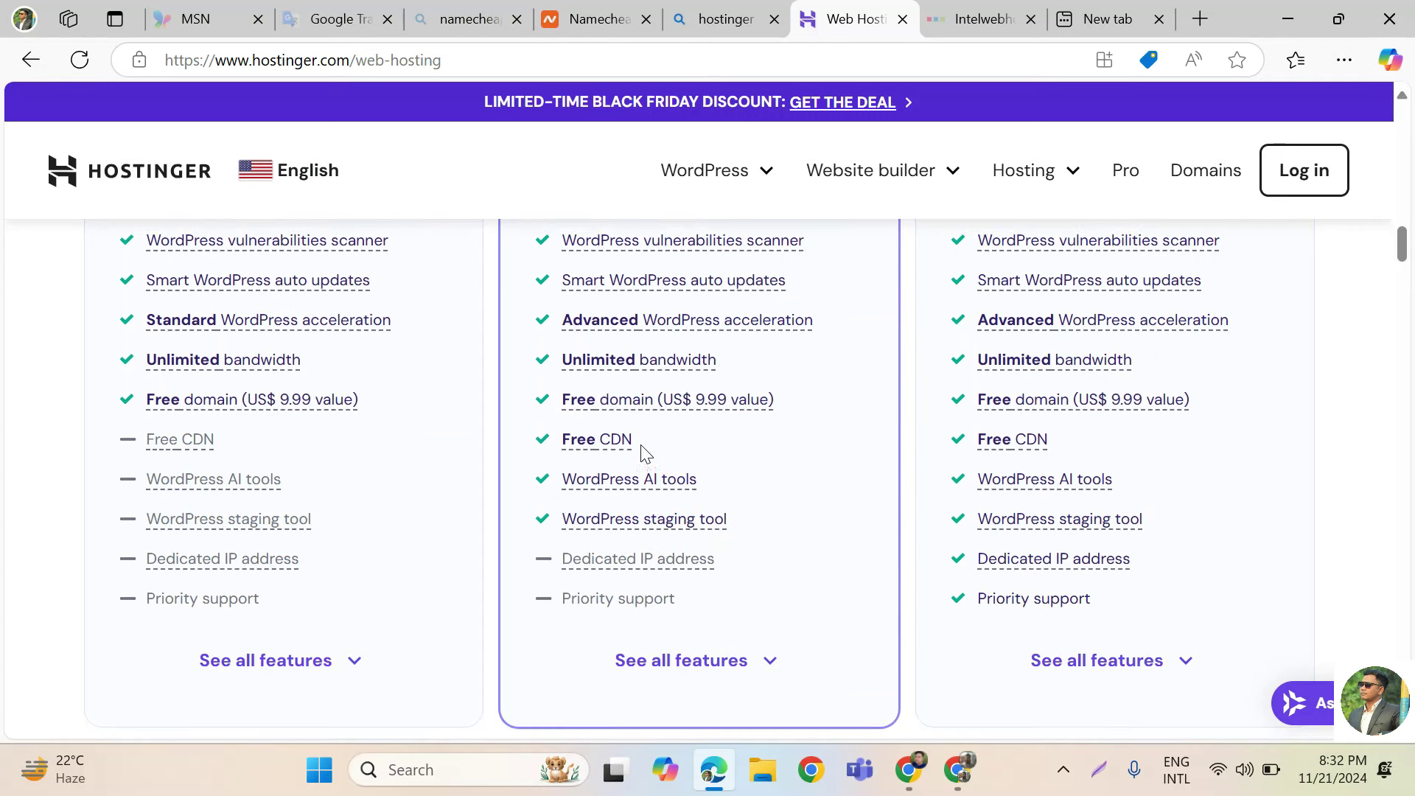
{"action": "scroll", "coordinate": [642, 449], "scroll_direction": "up", "scroll_amount": 2}
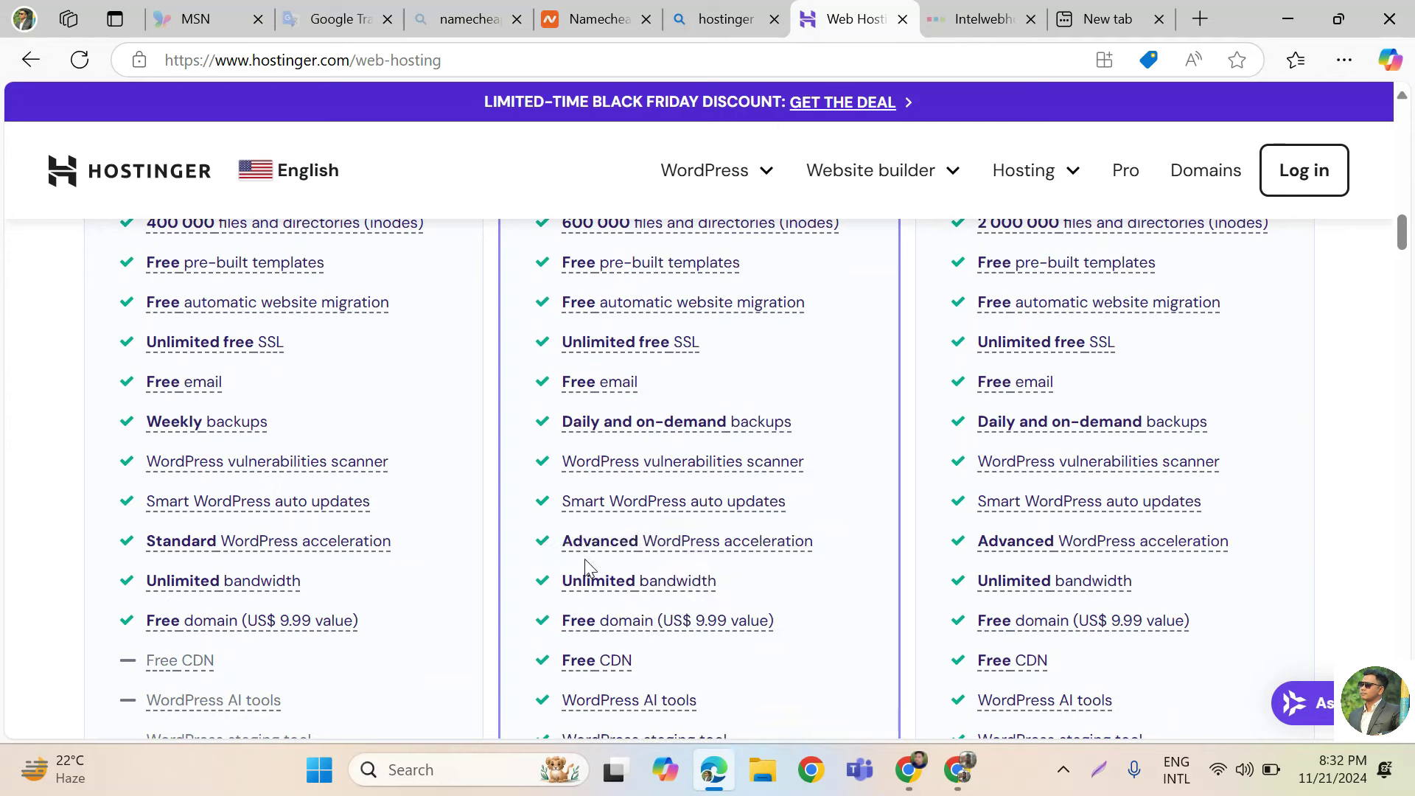
{"action": "scroll", "coordinate": [594, 413], "scroll_direction": "down", "scroll_amount": 2}
{"action": "scroll", "coordinate": [618, 549], "scroll_direction": "down", "scroll_amount": 3}
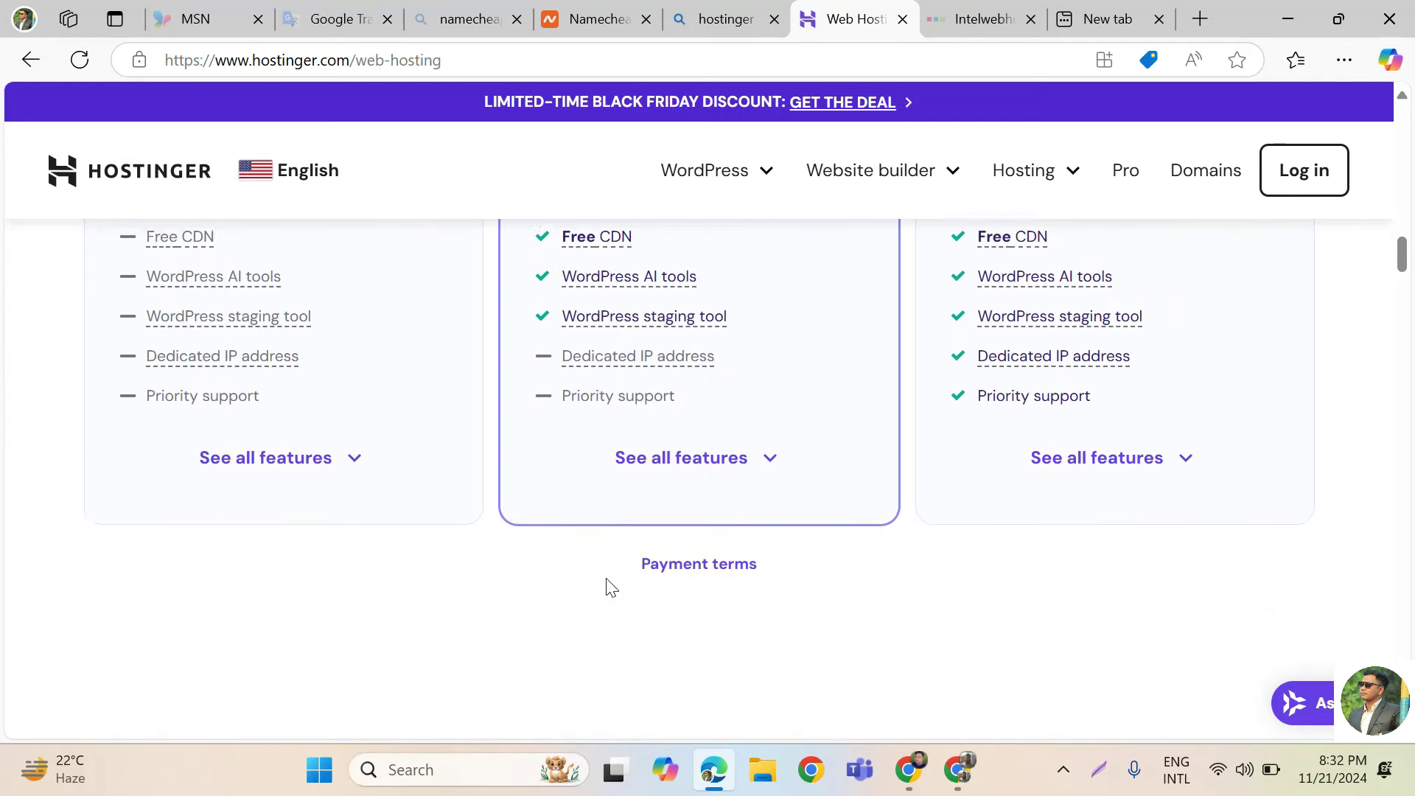
{"action": "left_click", "coordinate": [699, 442]}
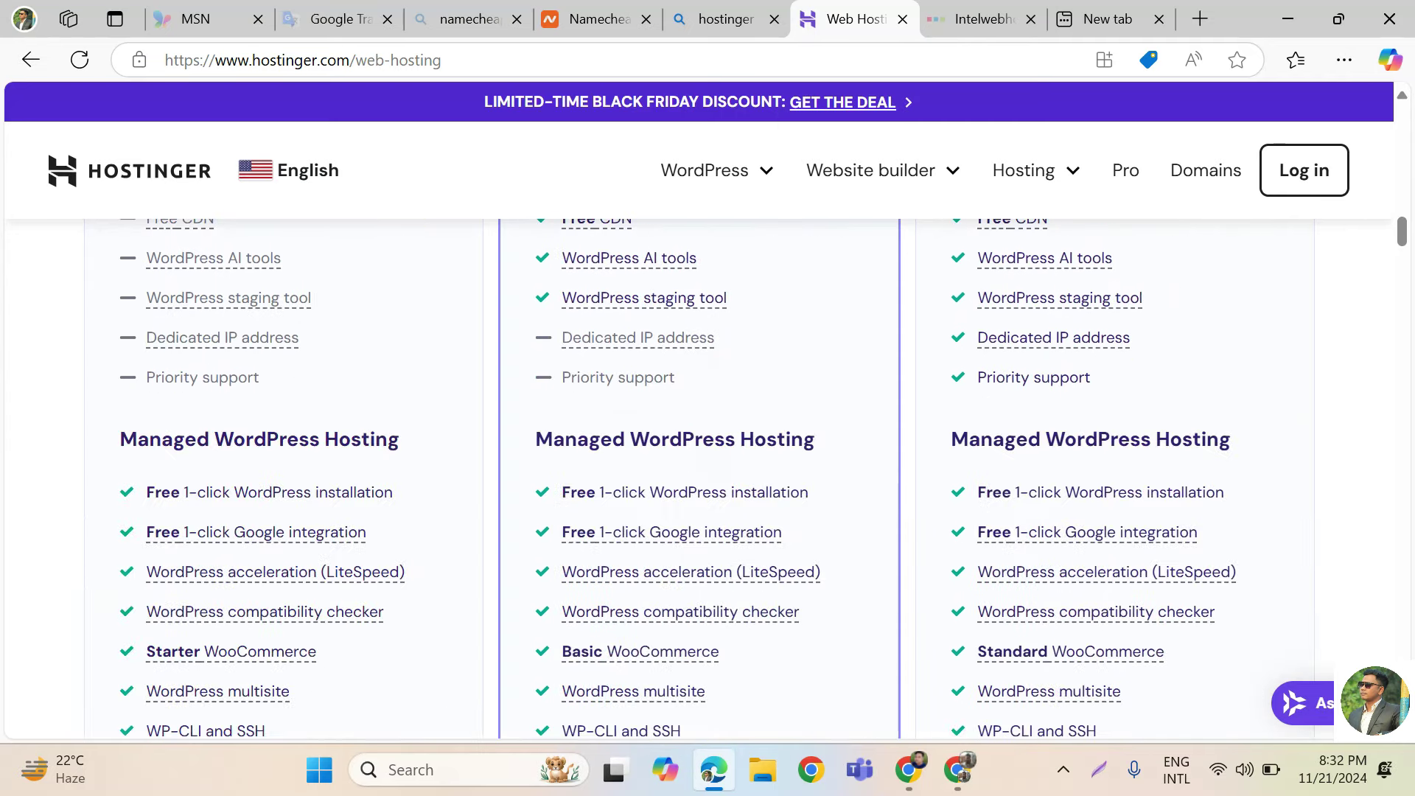
{"action": "scroll", "coordinate": [649, 435], "scroll_direction": "down", "scroll_amount": 8}
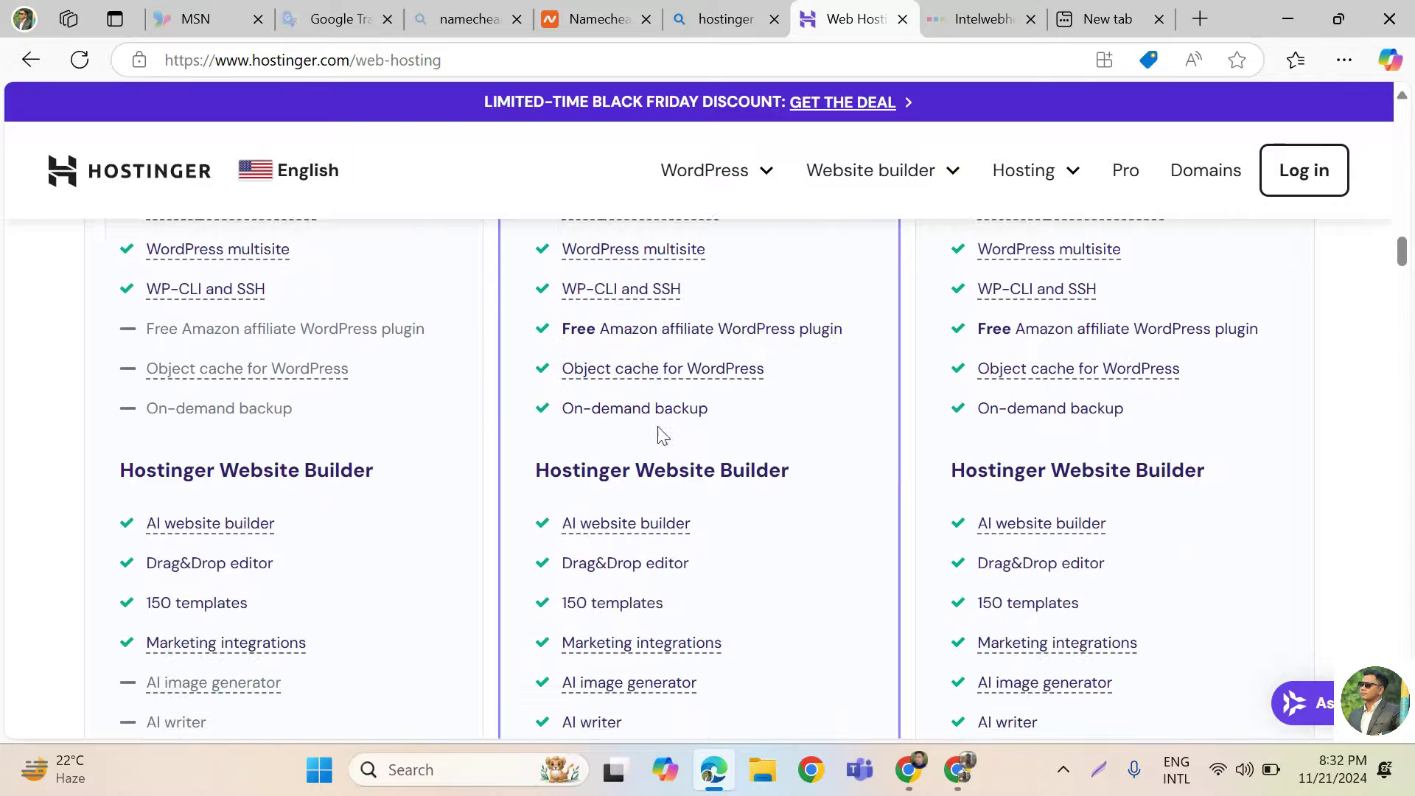
{"action": "scroll", "coordinate": [727, 439], "scroll_direction": "down", "scroll_amount": 5}
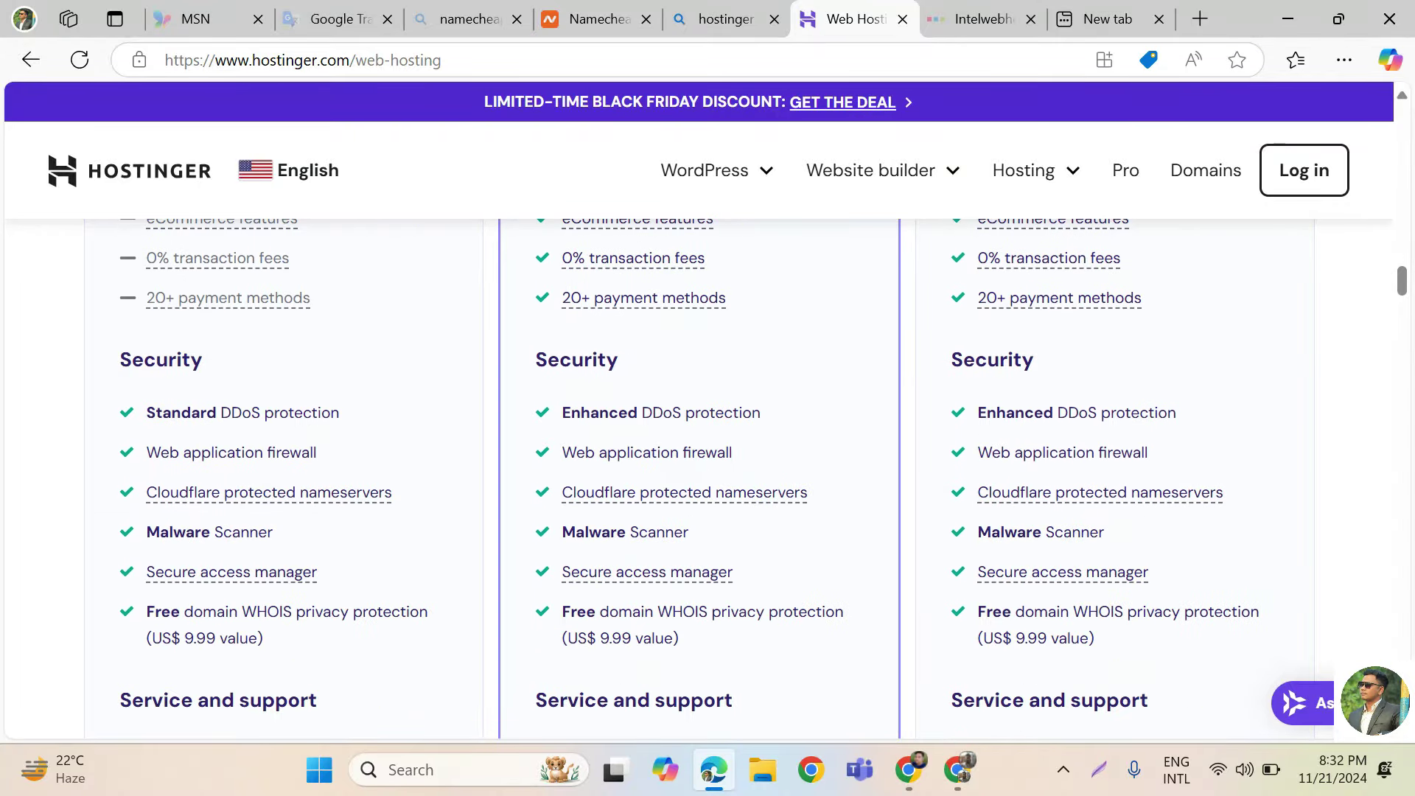
{"action": "scroll", "coordinate": [728, 440], "scroll_direction": "down", "scroll_amount": 5}
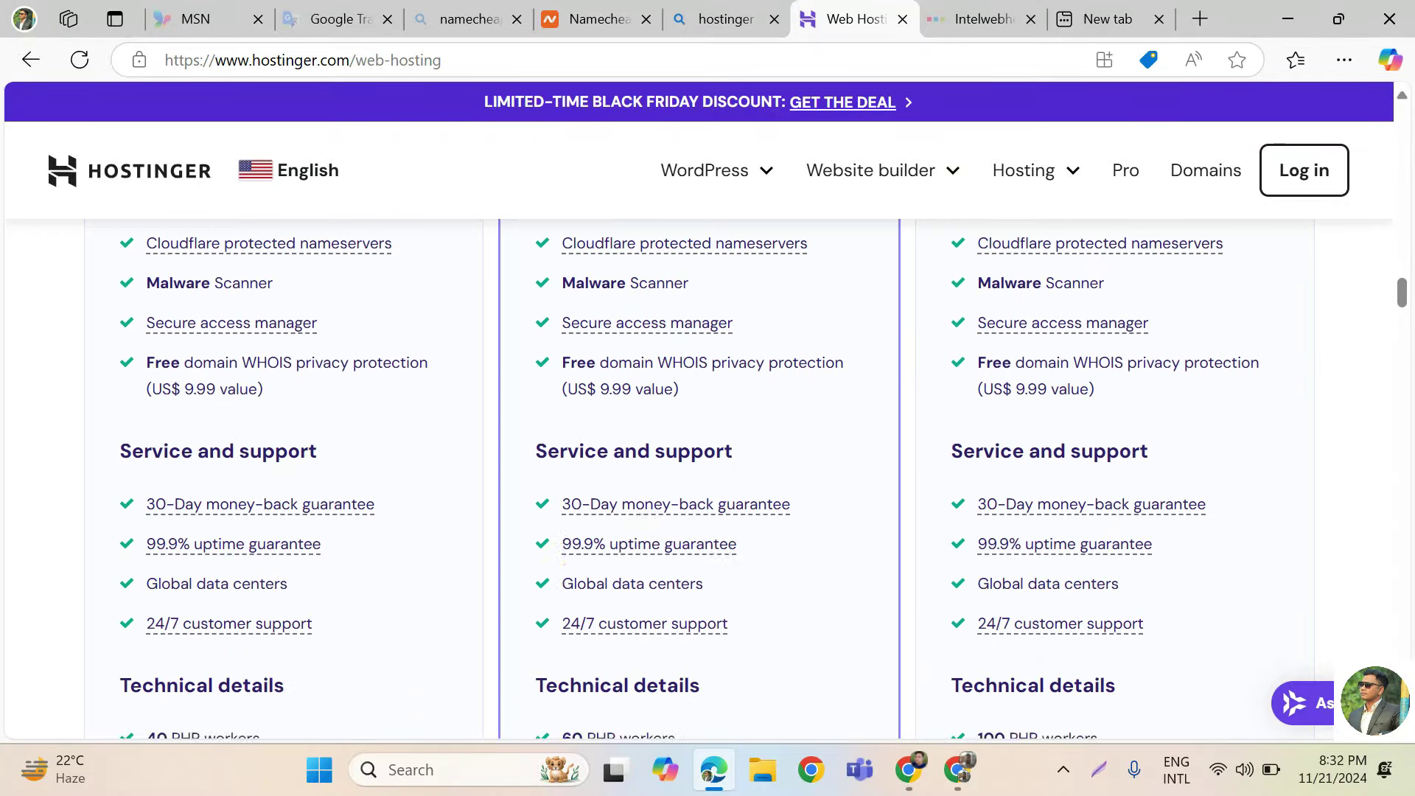
{"action": "scroll", "coordinate": [661, 554], "scroll_direction": "down", "scroll_amount": 4}
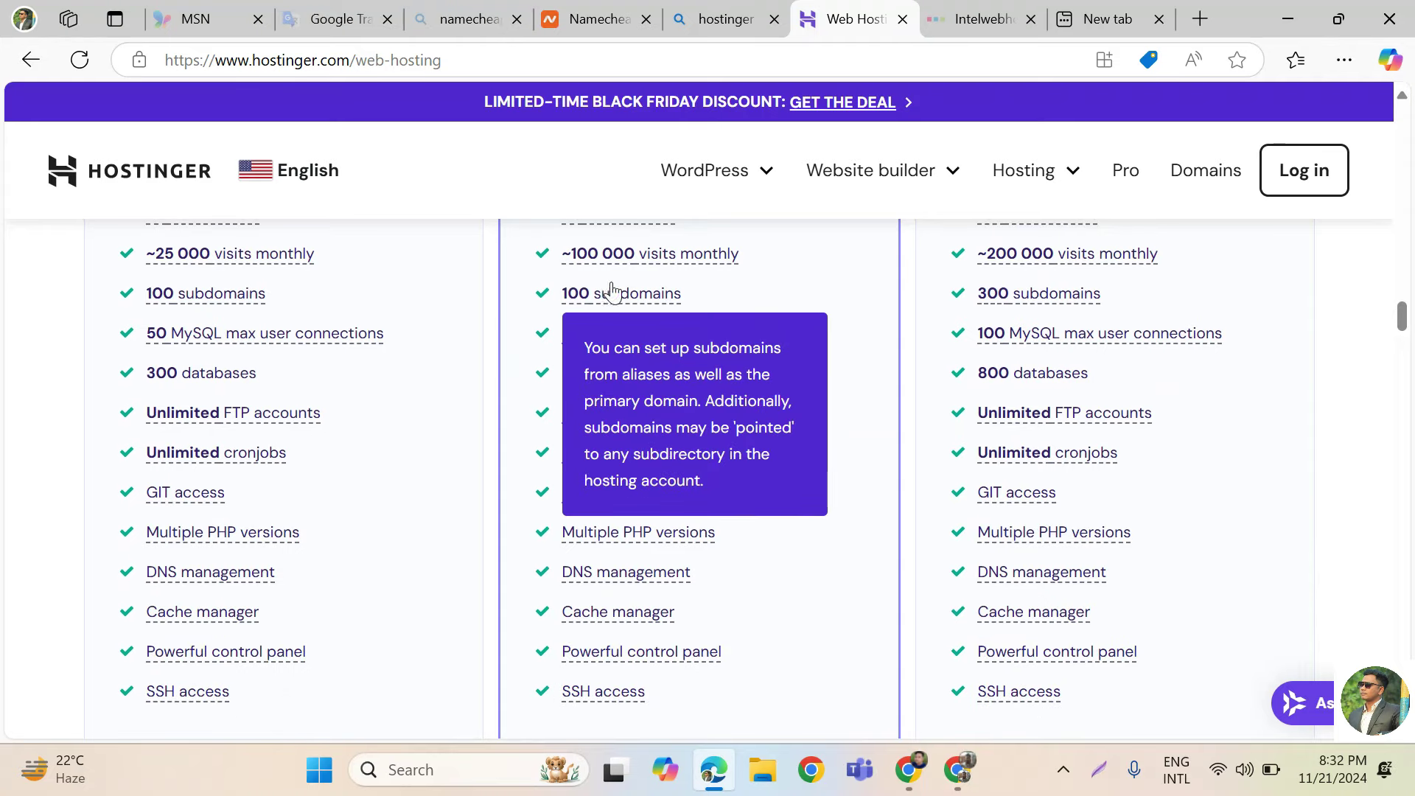
{"action": "left_click_drag", "start_coordinate": [554, 293], "coordinate": [686, 299]}
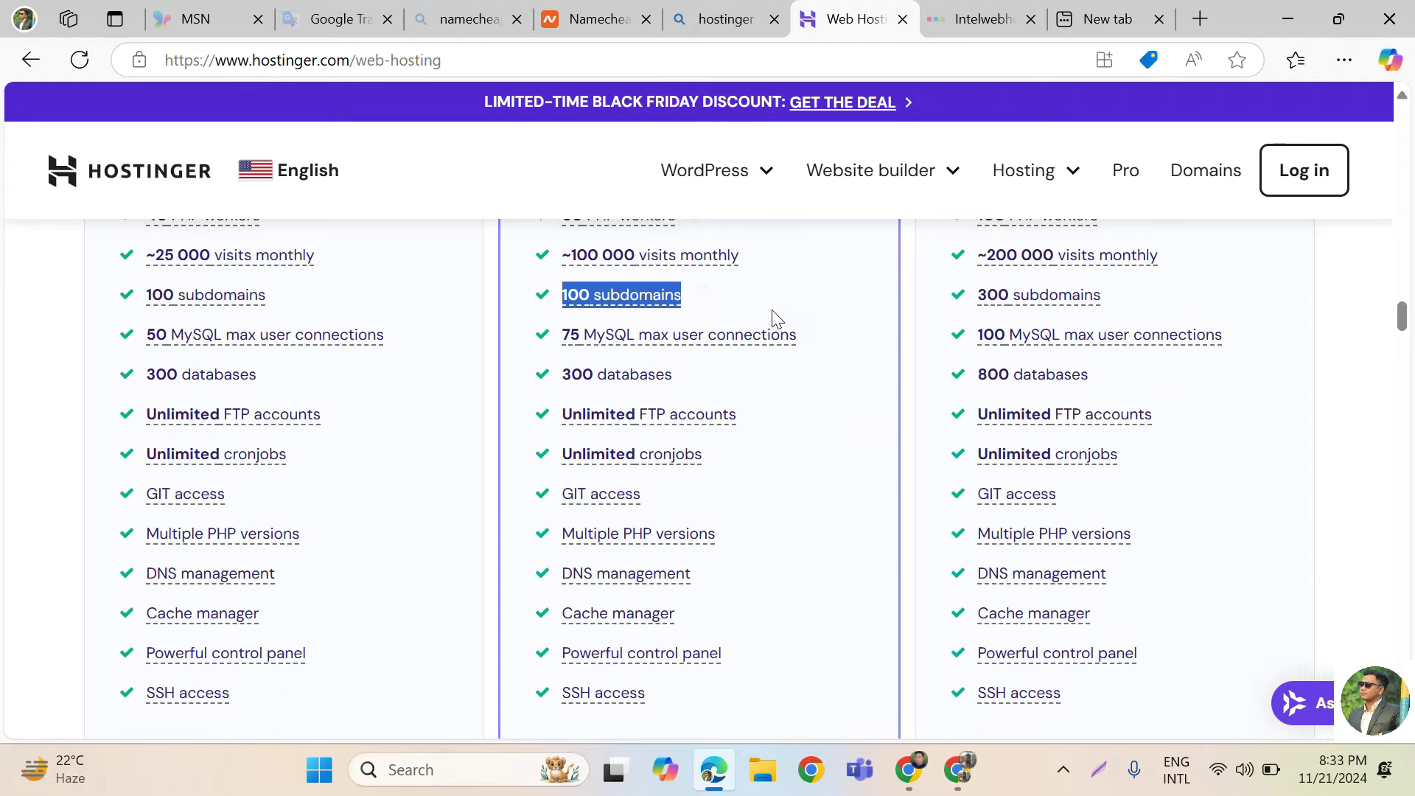
Step: Choose the Business plan to go to checkout
{"action": "scroll", "coordinate": [774, 319], "scroll_direction": "up", "scroll_amount": 15}
{"action": "scroll", "coordinate": [772, 332], "scroll_direction": "up", "scroll_amount": 15}
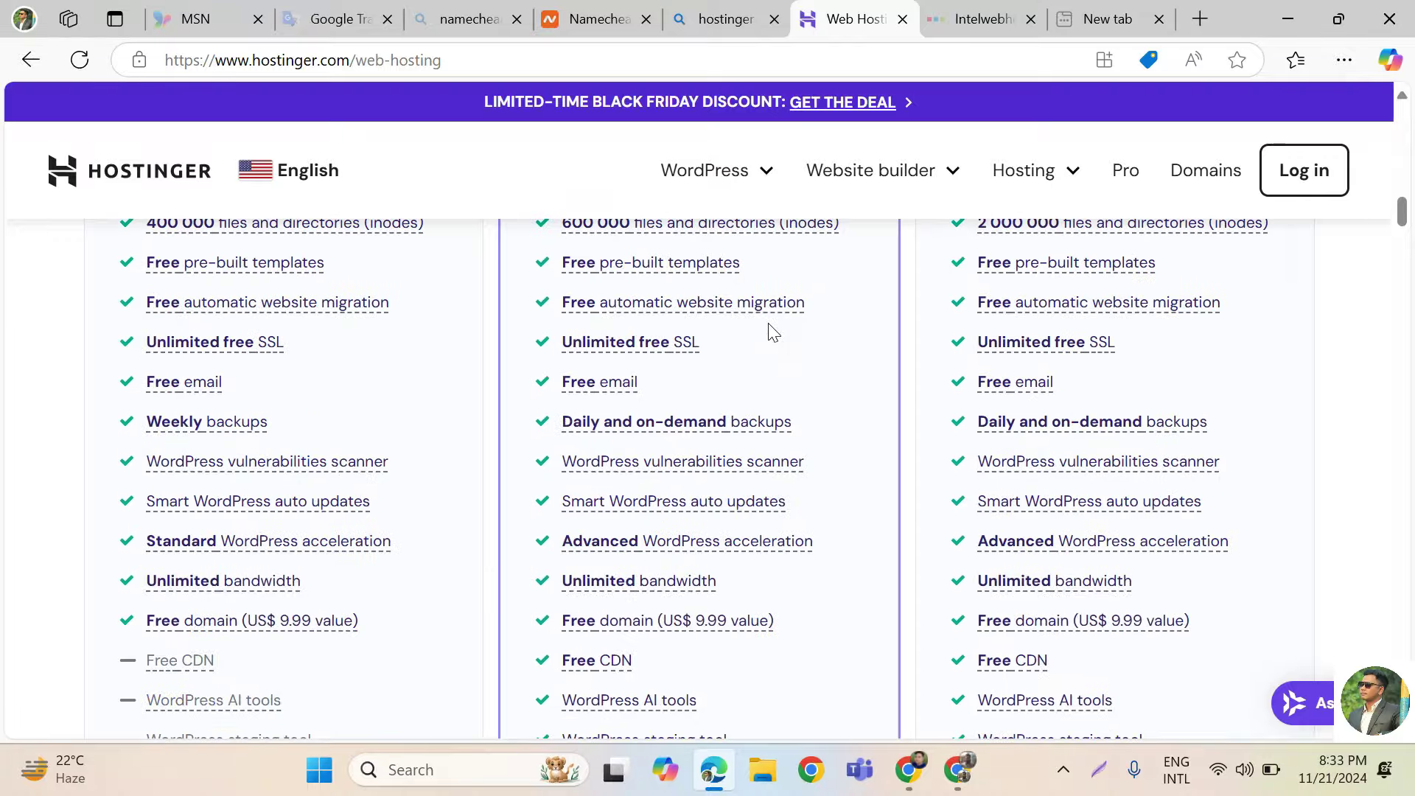
{"action": "scroll", "coordinate": [771, 317], "scroll_direction": "up", "scroll_amount": 8}
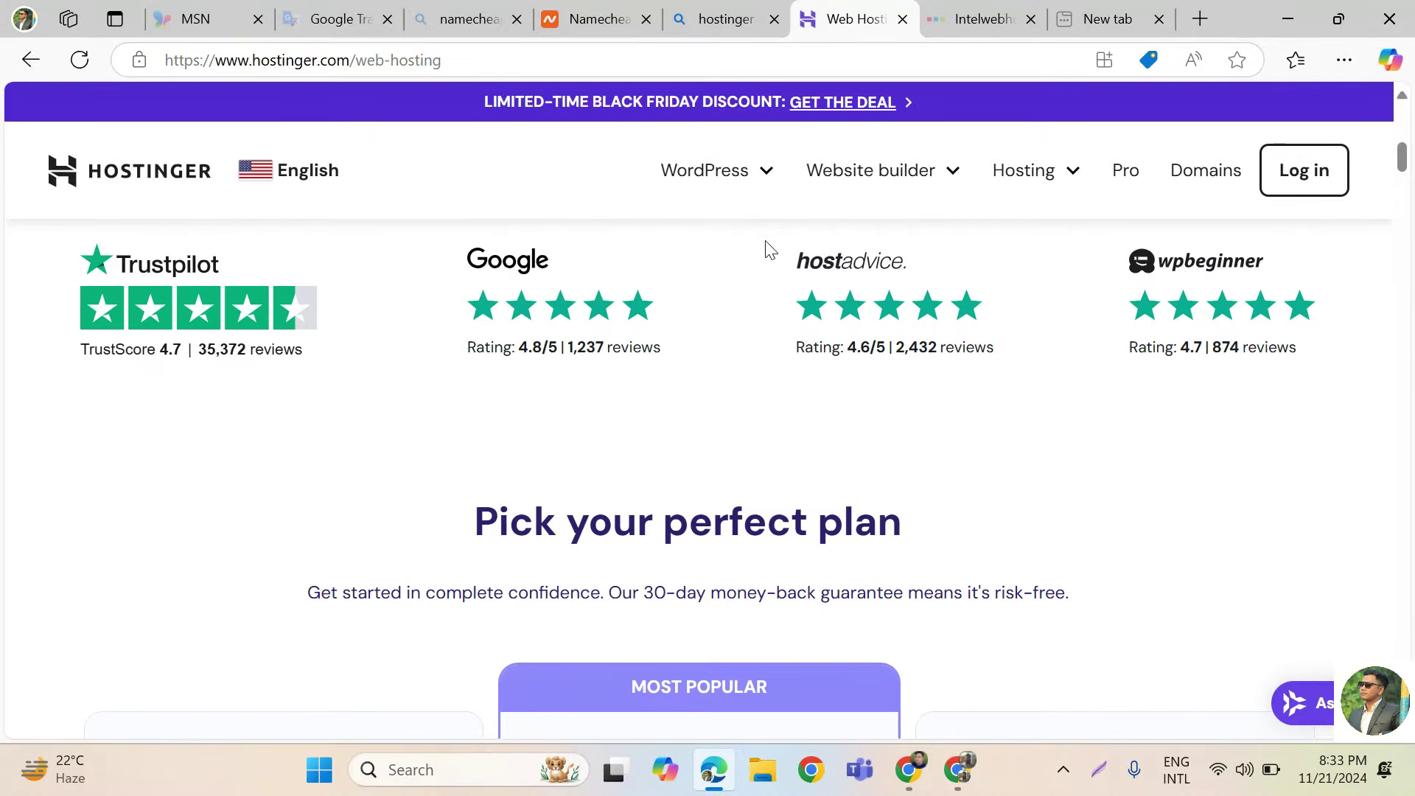
{"action": "scroll", "coordinate": [768, 246], "scroll_direction": "down", "scroll_amount": 6}
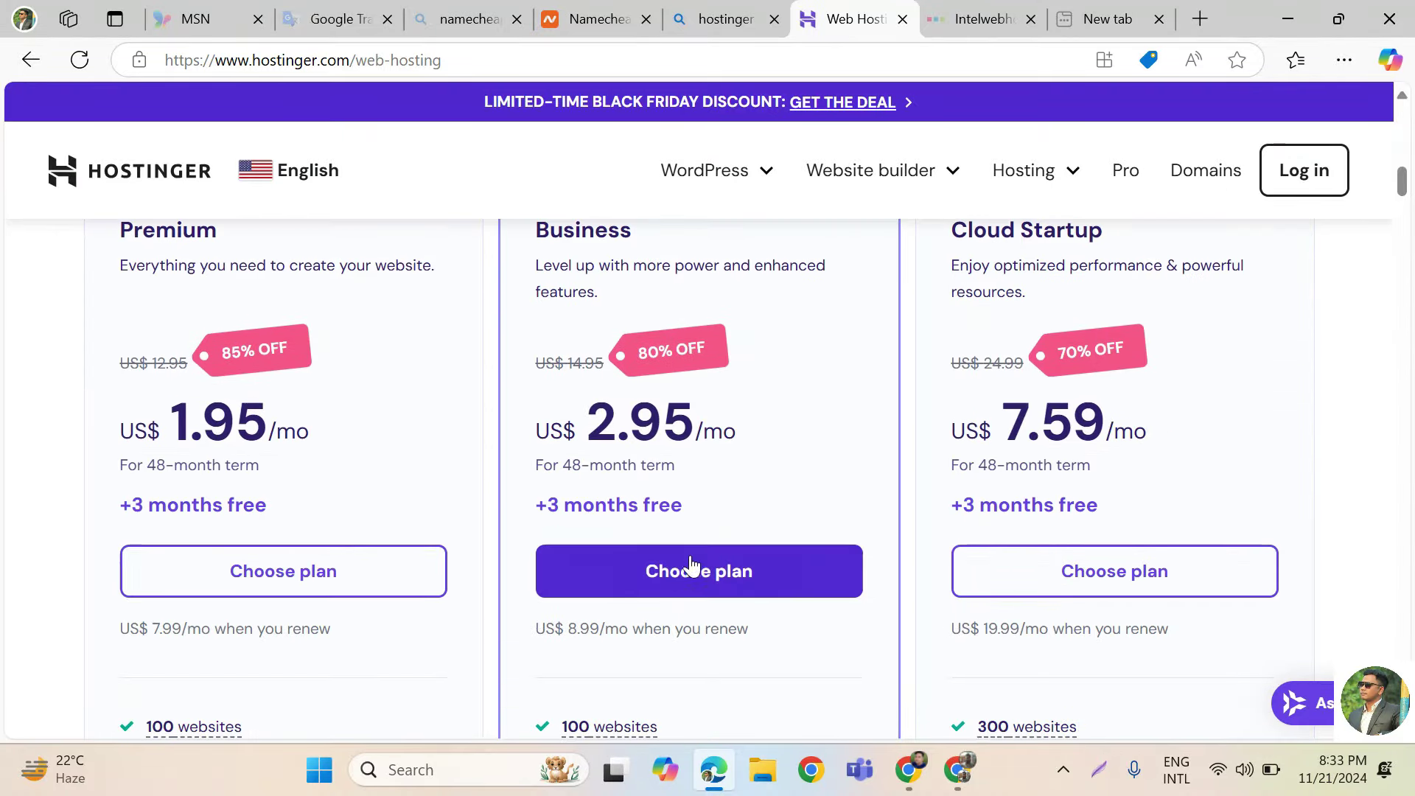
{"action": "left_click", "coordinate": [704, 566]}
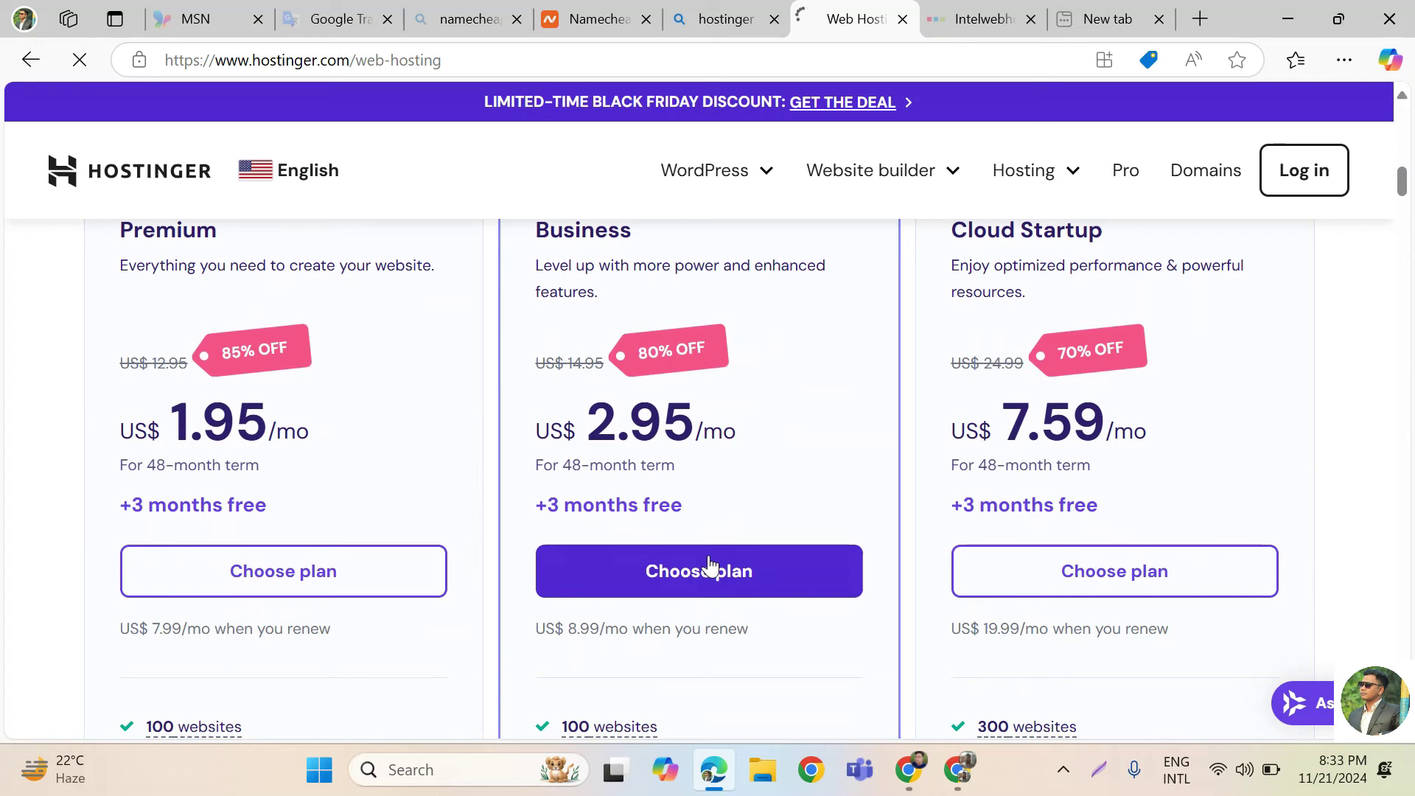
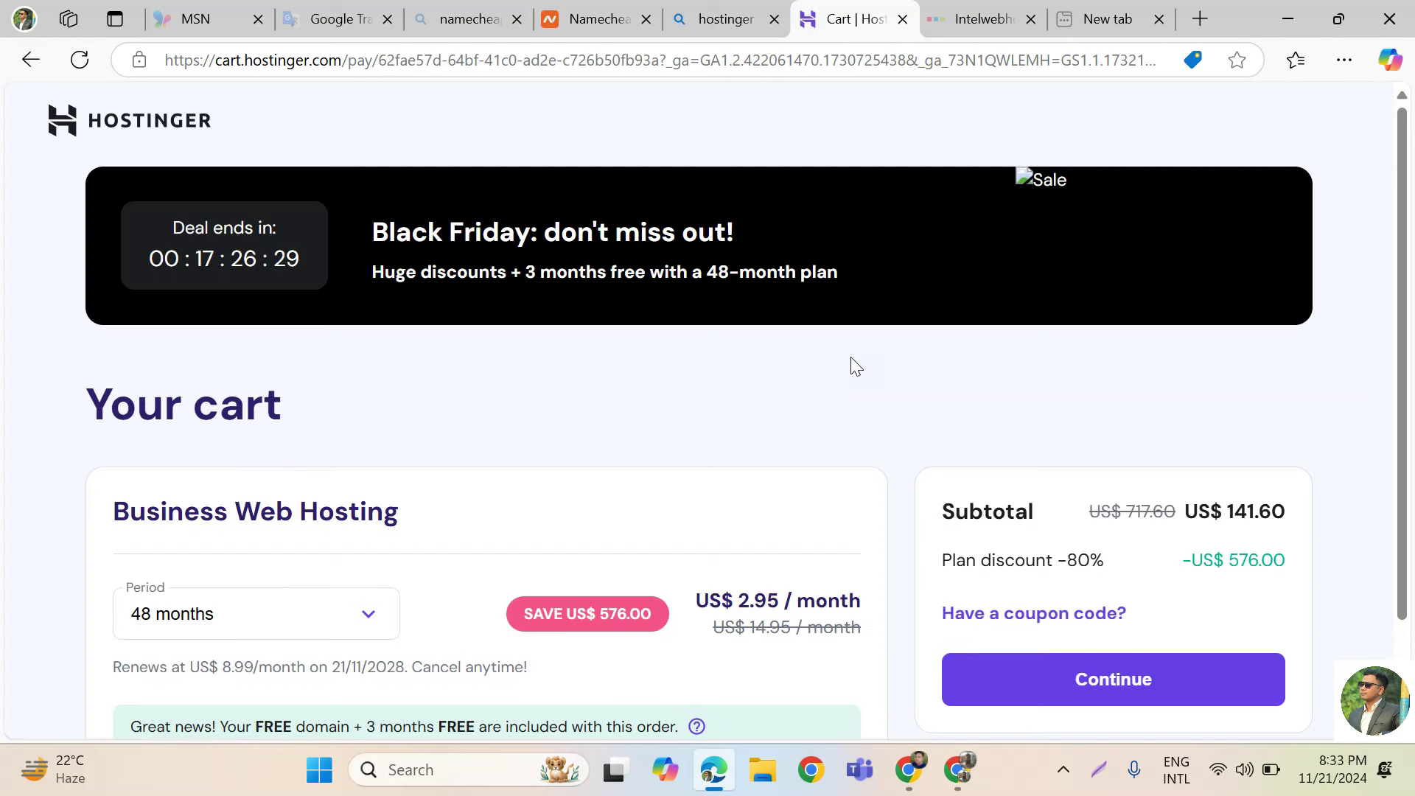
Step: Switch the Business Web Hosting cart to a 12-month period with a US$ 41.40 subtotal
{"action": "scroll", "coordinate": [745, 348], "scroll_direction": "down", "scroll_amount": 3}
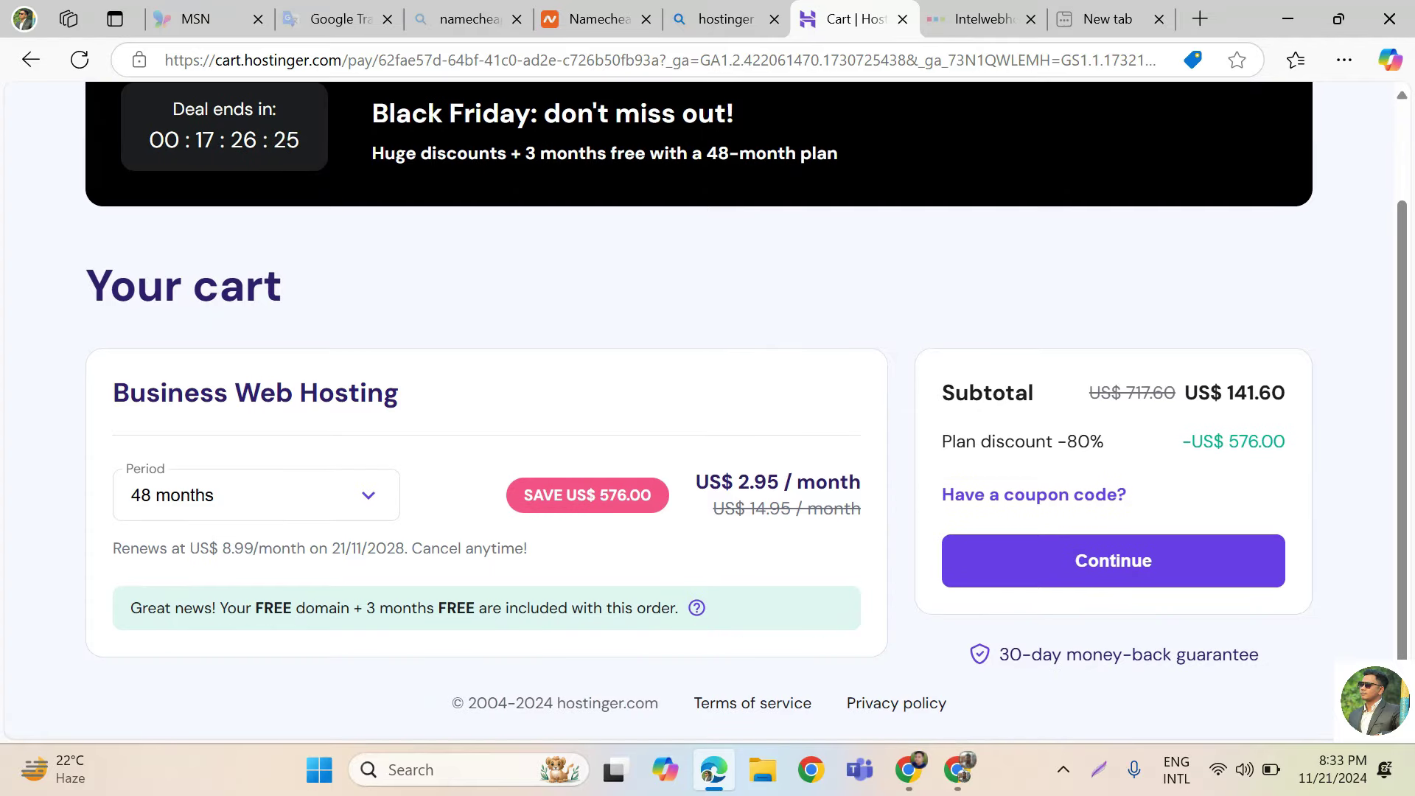
{"action": "left_click", "coordinate": [368, 508]}
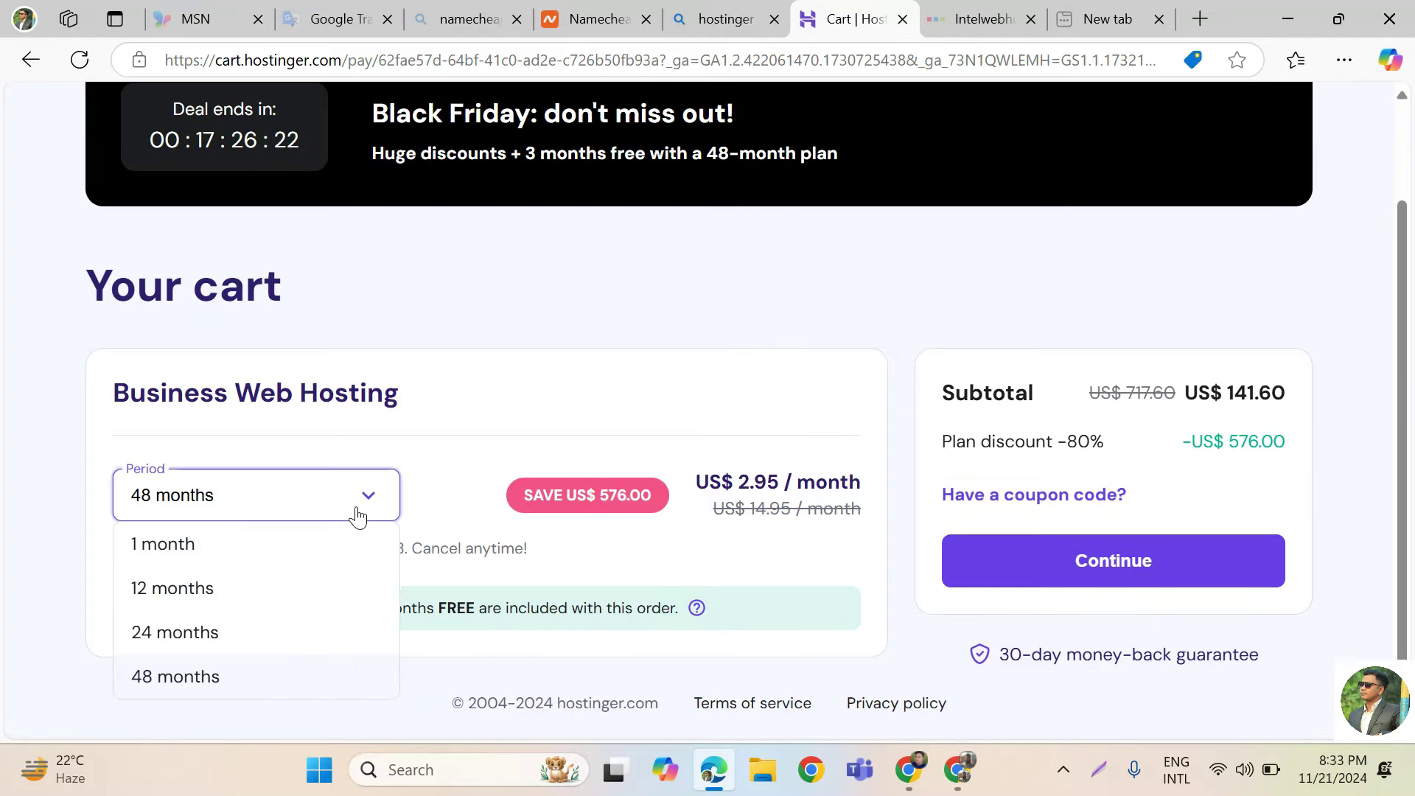
{"action": "left_click", "coordinate": [214, 606]}
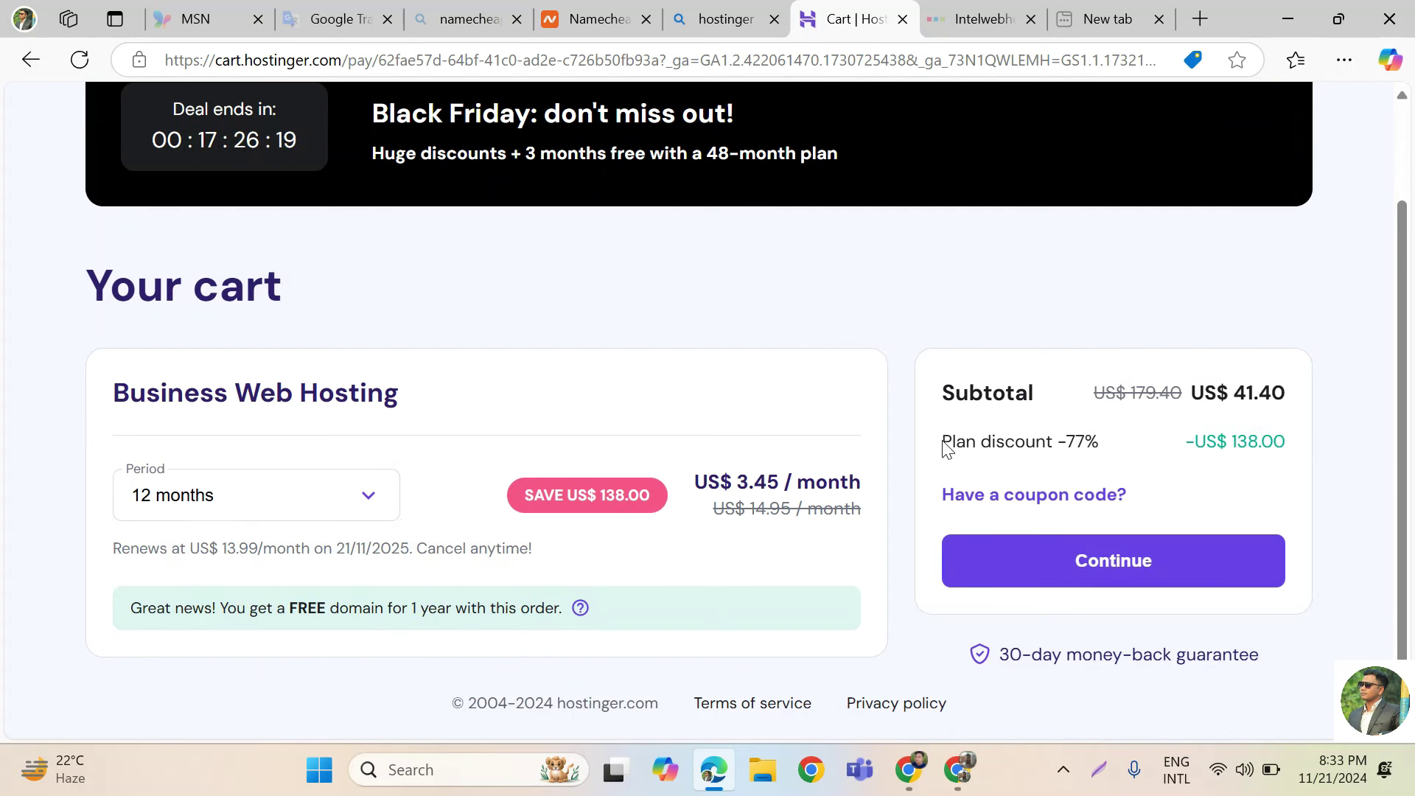
{"action": "double_click", "coordinate": [1238, 392]}
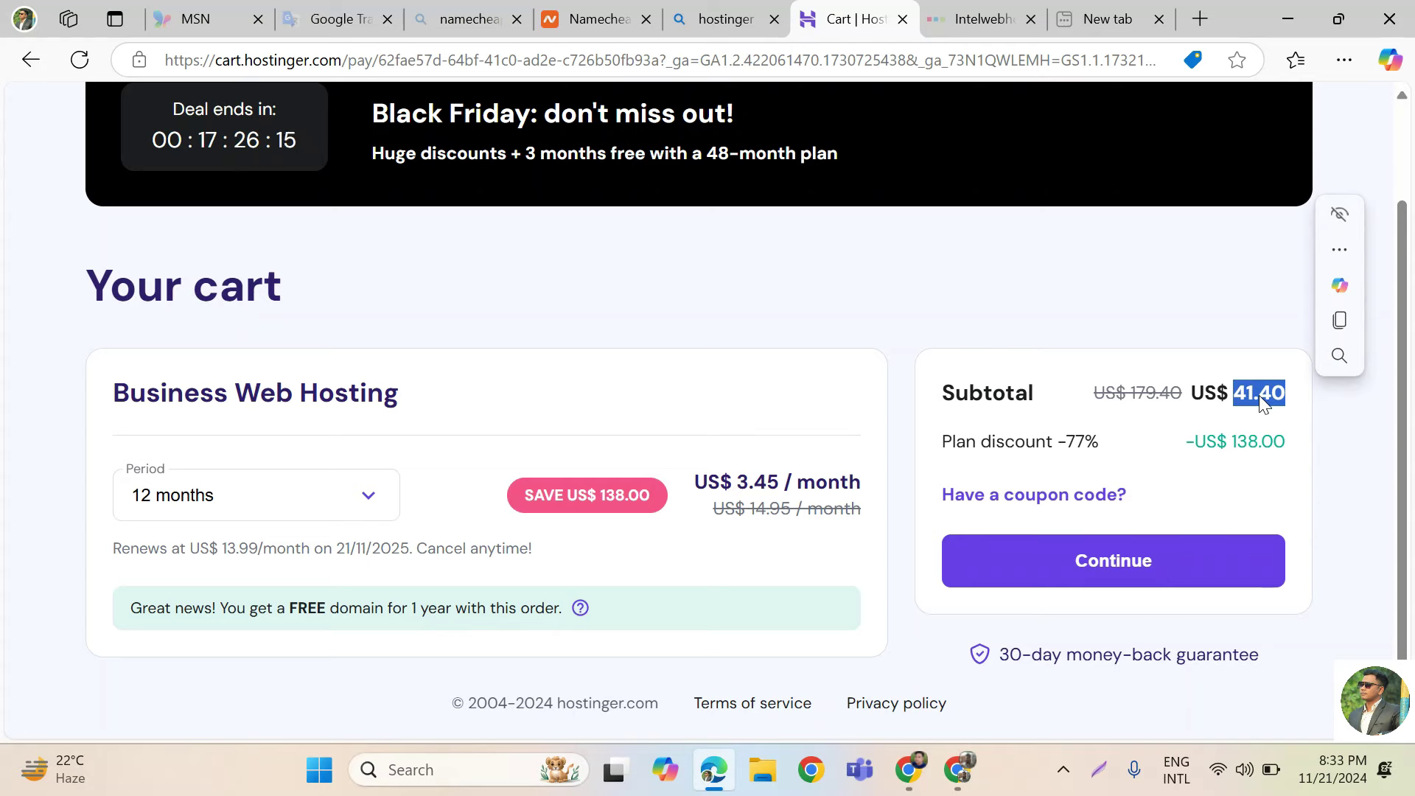
Step: Compare the 41.40 subtotal with the 11.28 domain price shown in the other tab
{"action": "left_click", "coordinate": [1113, 14]}
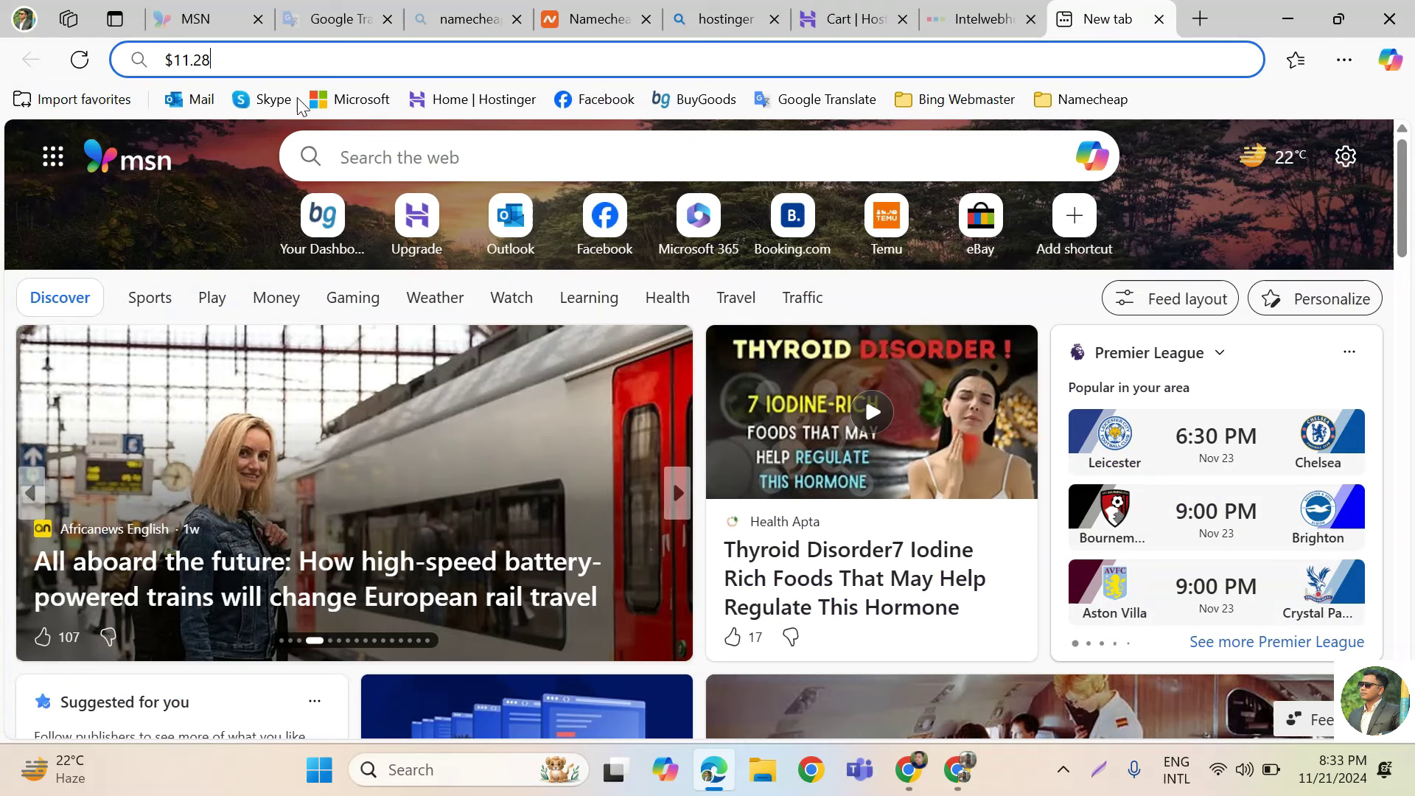
{"action": "left_click_drag", "start_coordinate": [221, 60], "coordinate": [162, 60]}
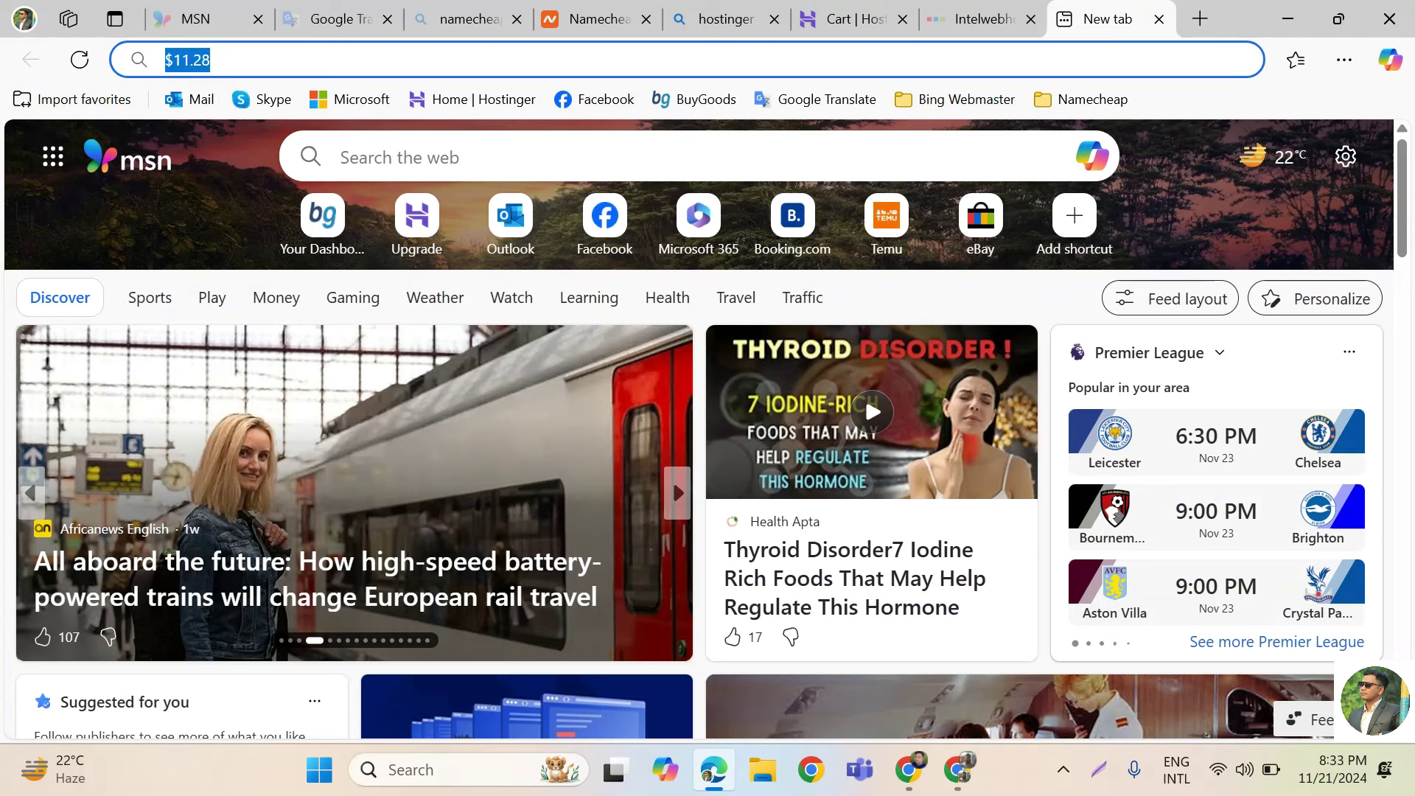
{"action": "left_click", "coordinate": [962, 20]}
{"action": "left_click", "coordinate": [840, 17]}
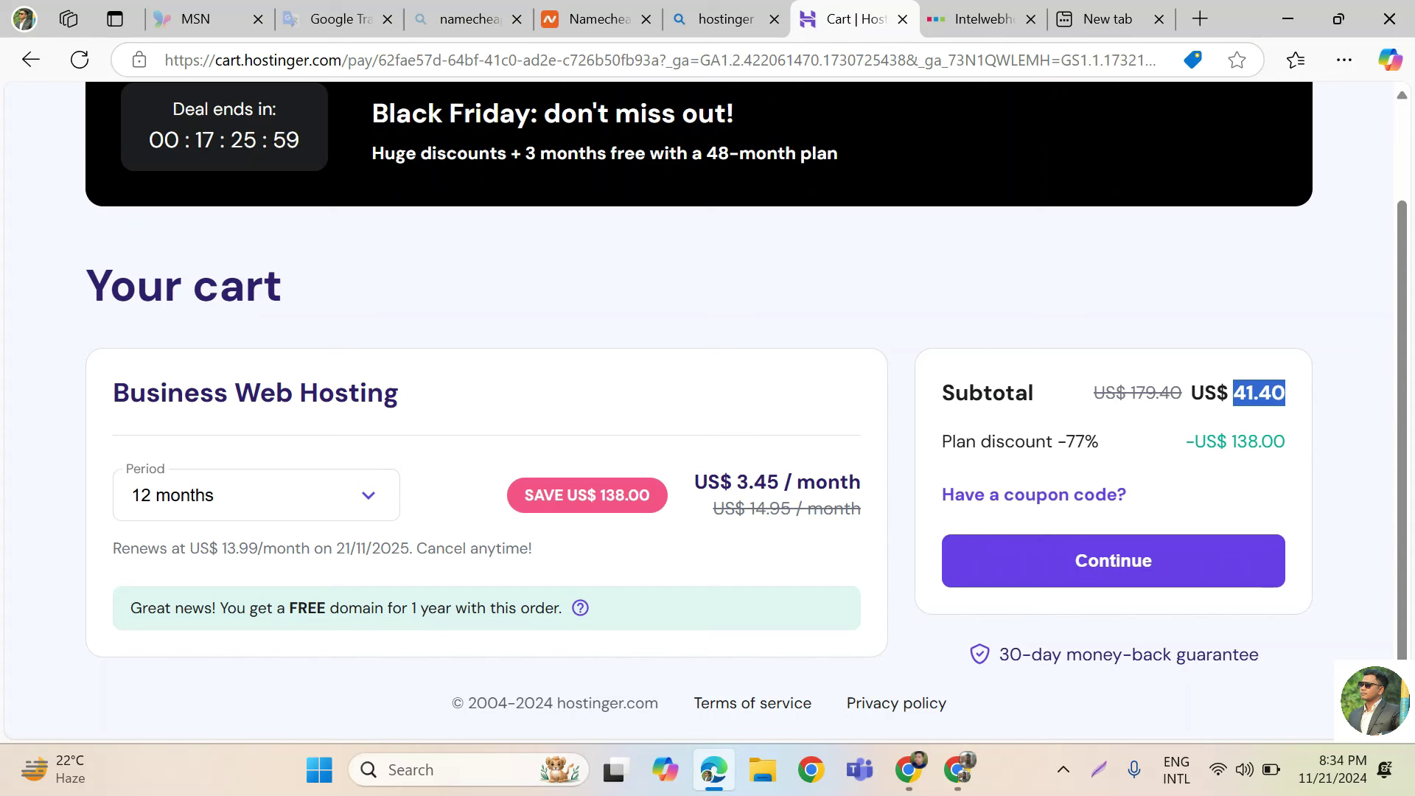
{"action": "left_click", "coordinate": [1246, 393]}
{"action": "left_click_drag", "start_coordinate": [1230, 393], "coordinate": [1286, 399]}
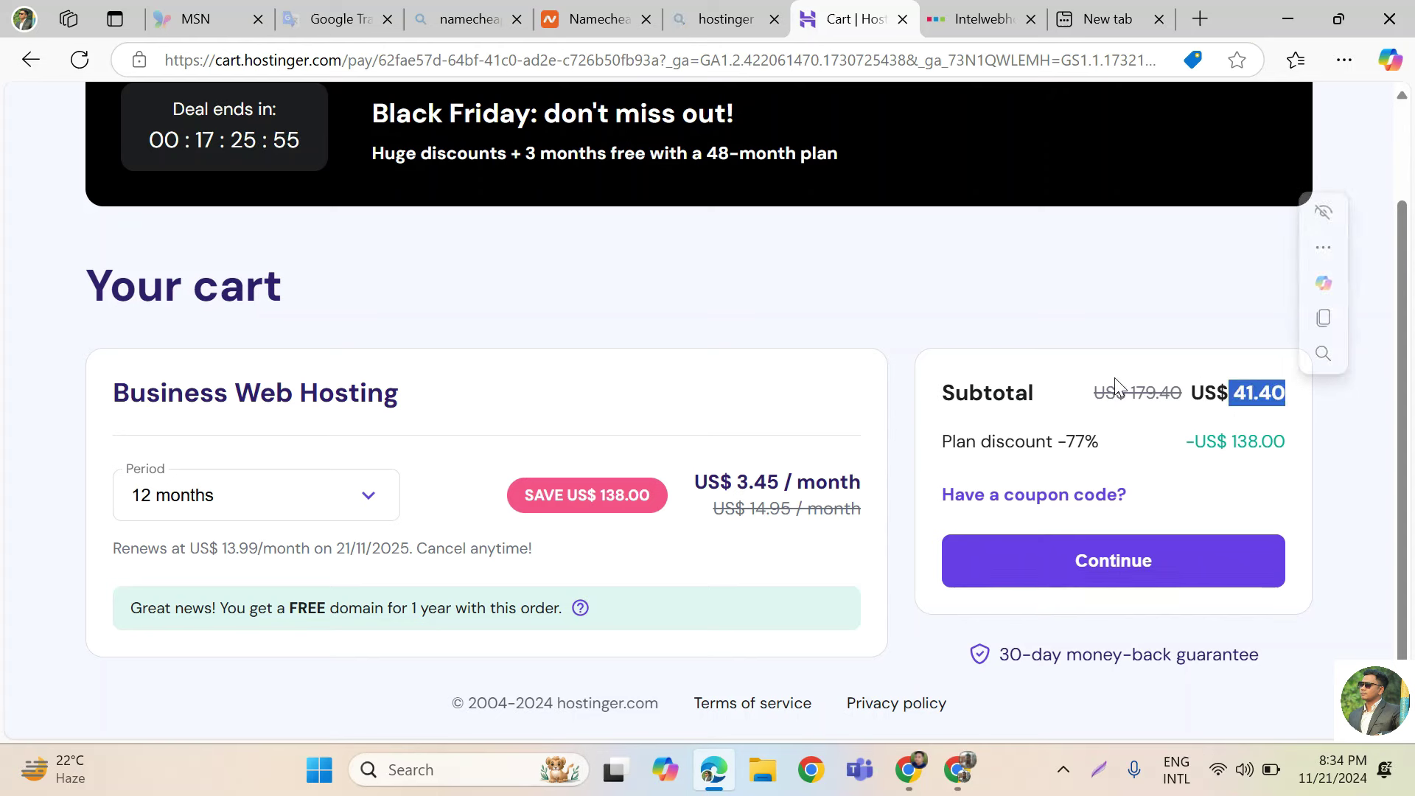
{"action": "left_click", "coordinate": [1175, 353]}
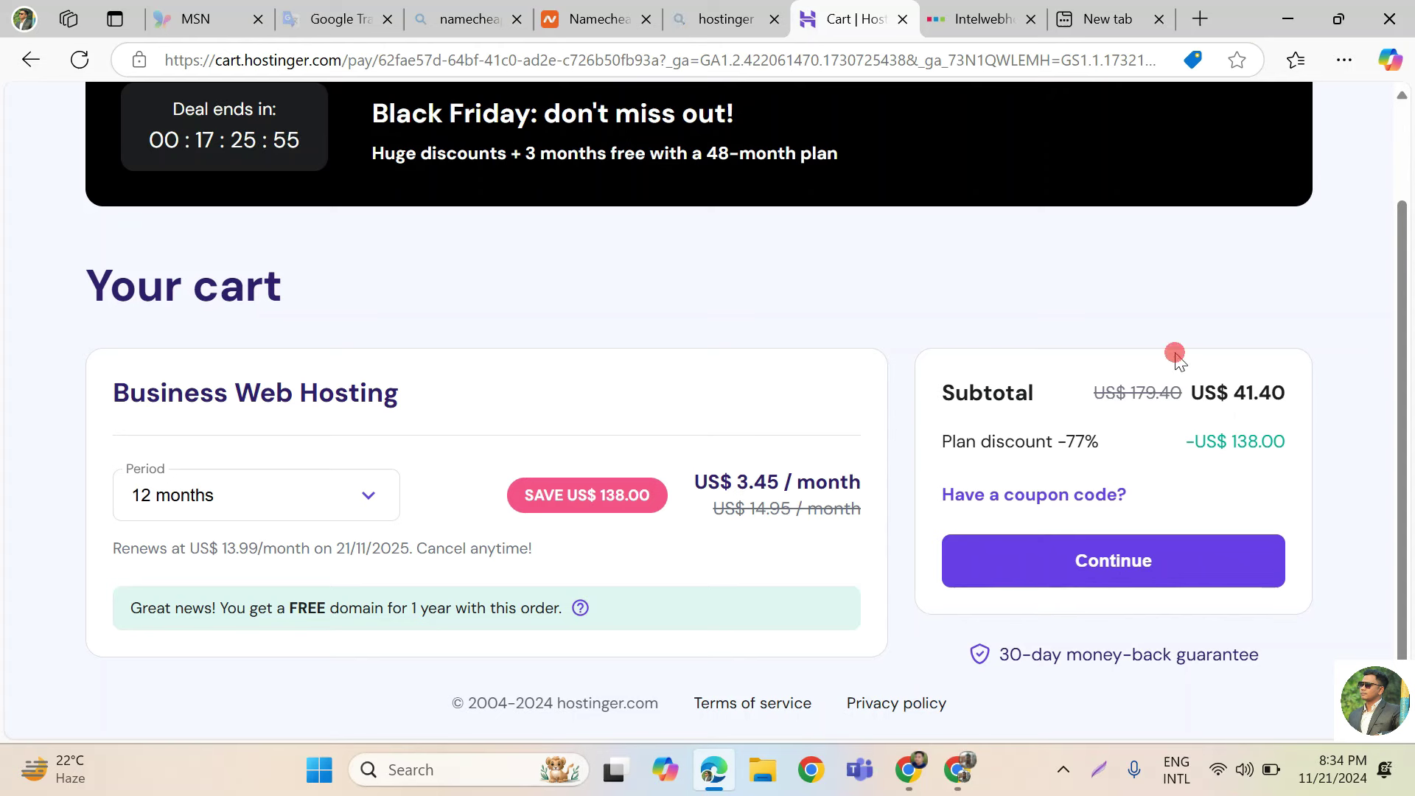
Step: Close the cart, Intelwebhost, search and Namecheap tabs, then load Hostinger hPanel in a fresh tab
{"action": "left_click", "coordinate": [901, 20]}
{"action": "left_click", "coordinate": [901, 20]}
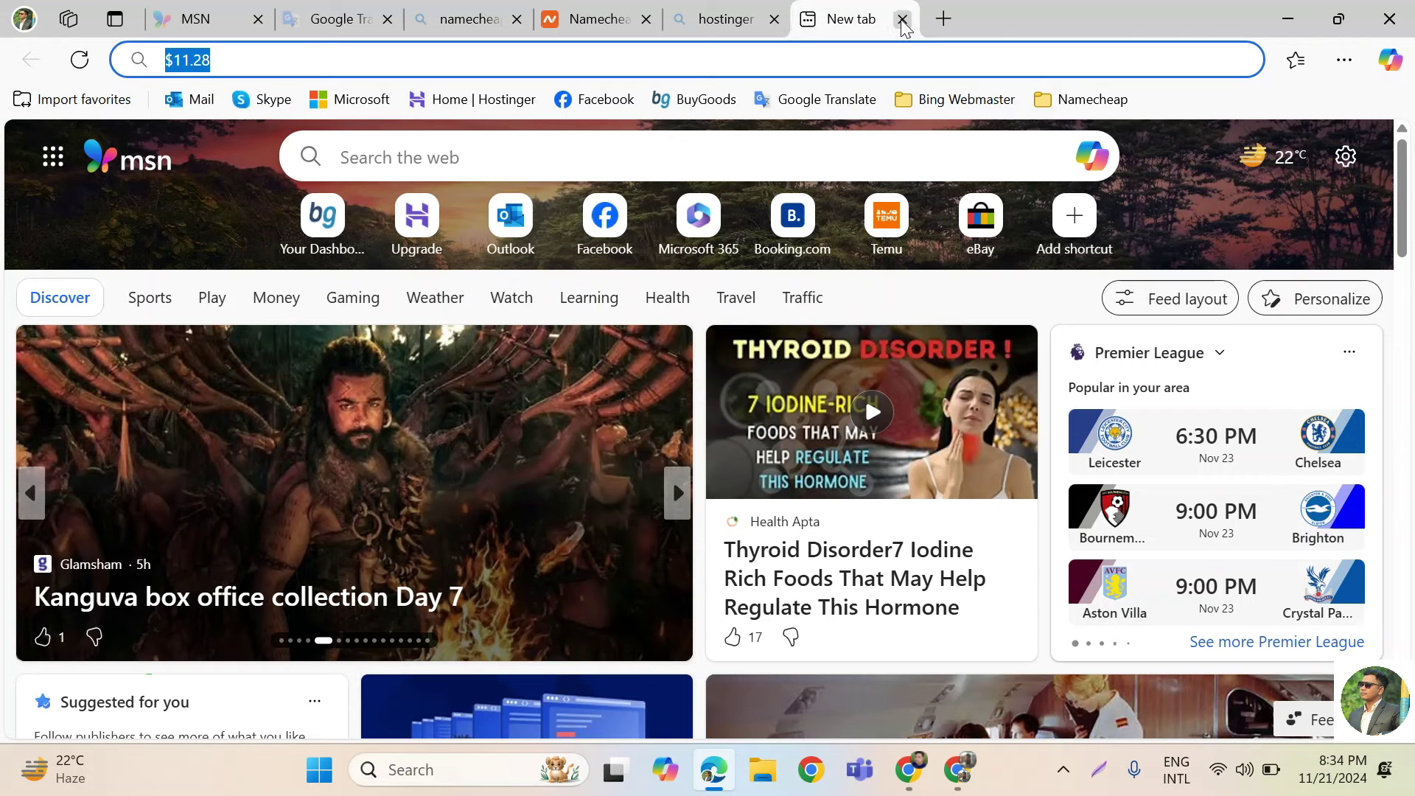
{"action": "left_click", "coordinate": [901, 20]}
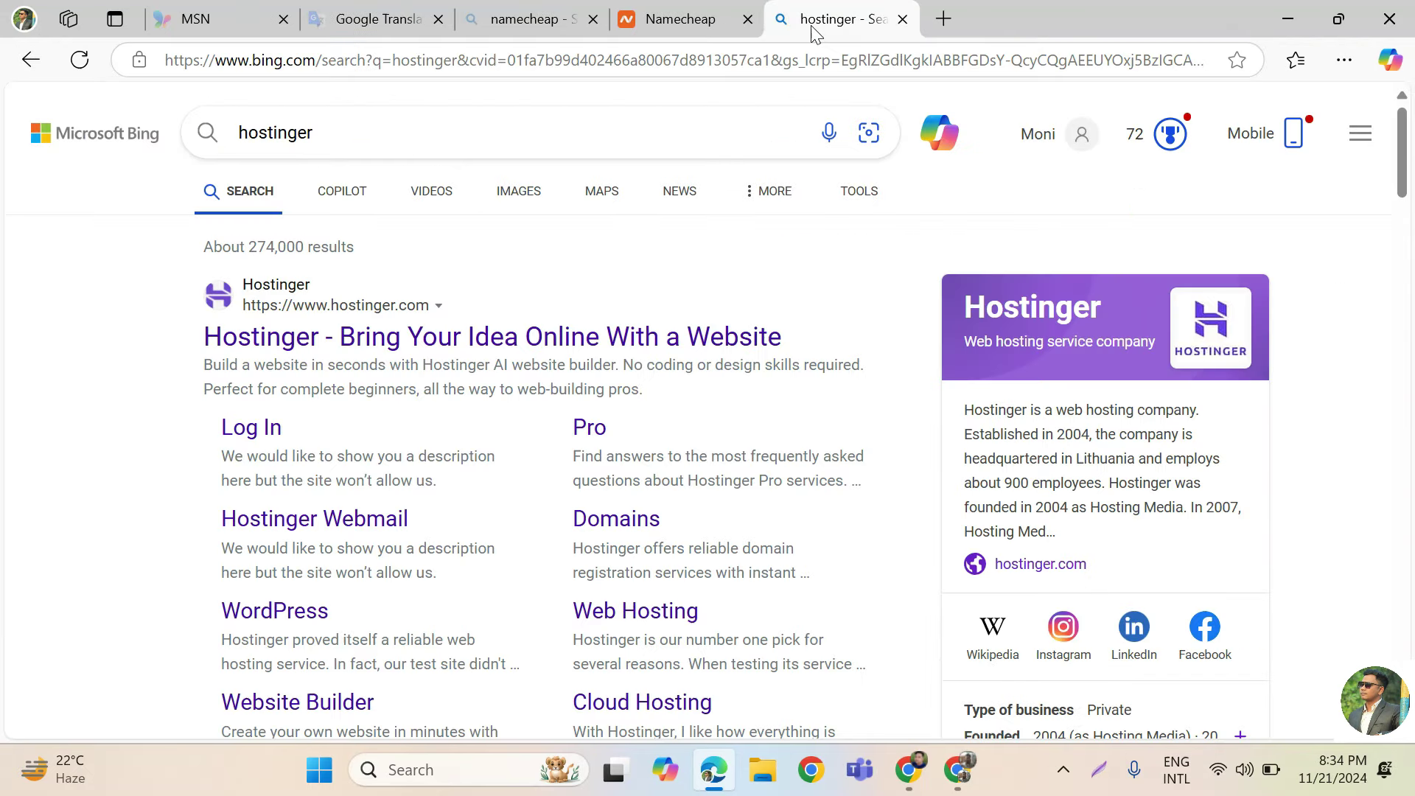
{"action": "left_click", "coordinate": [902, 20]}
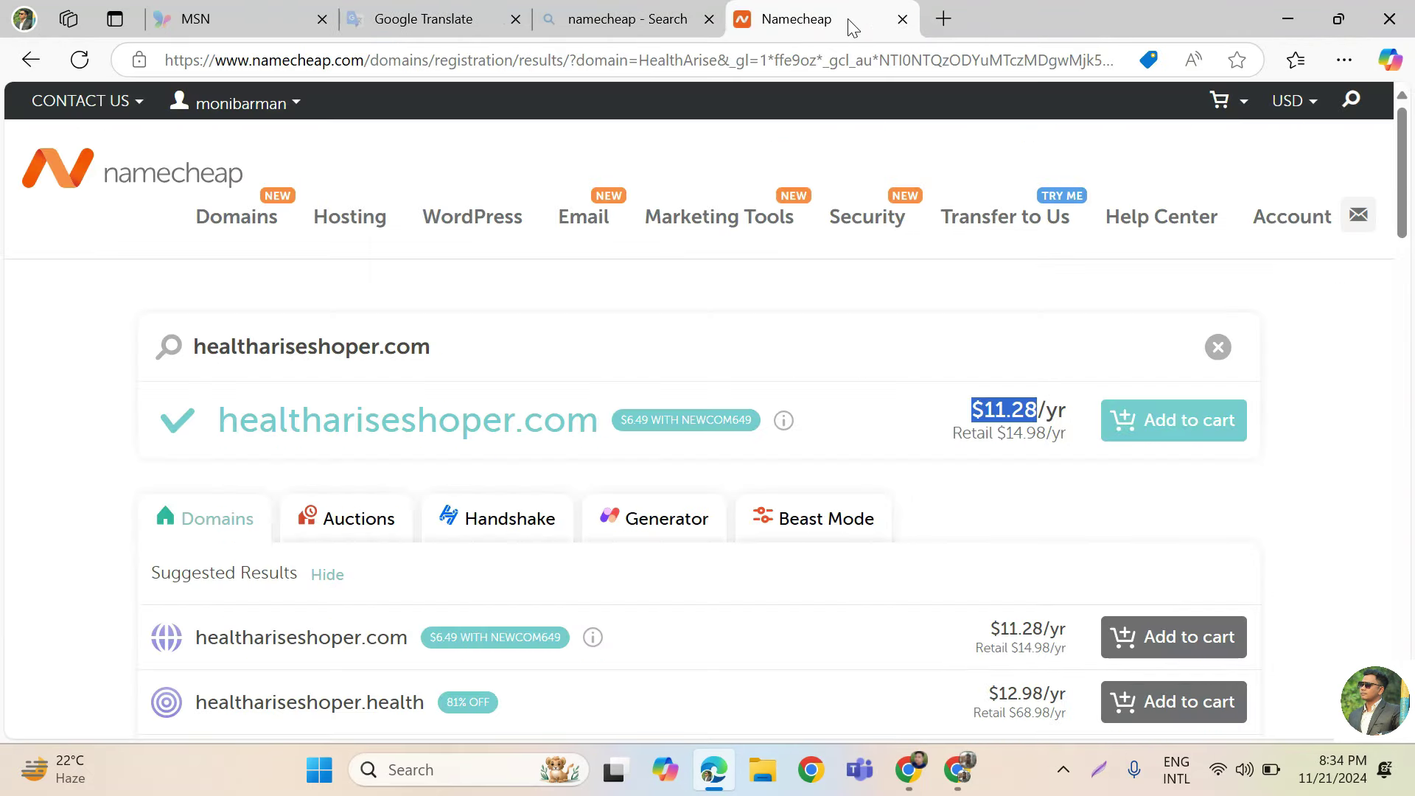
{"action": "left_click", "coordinate": [902, 20]}
{"action": "left_click", "coordinate": [901, 20]}
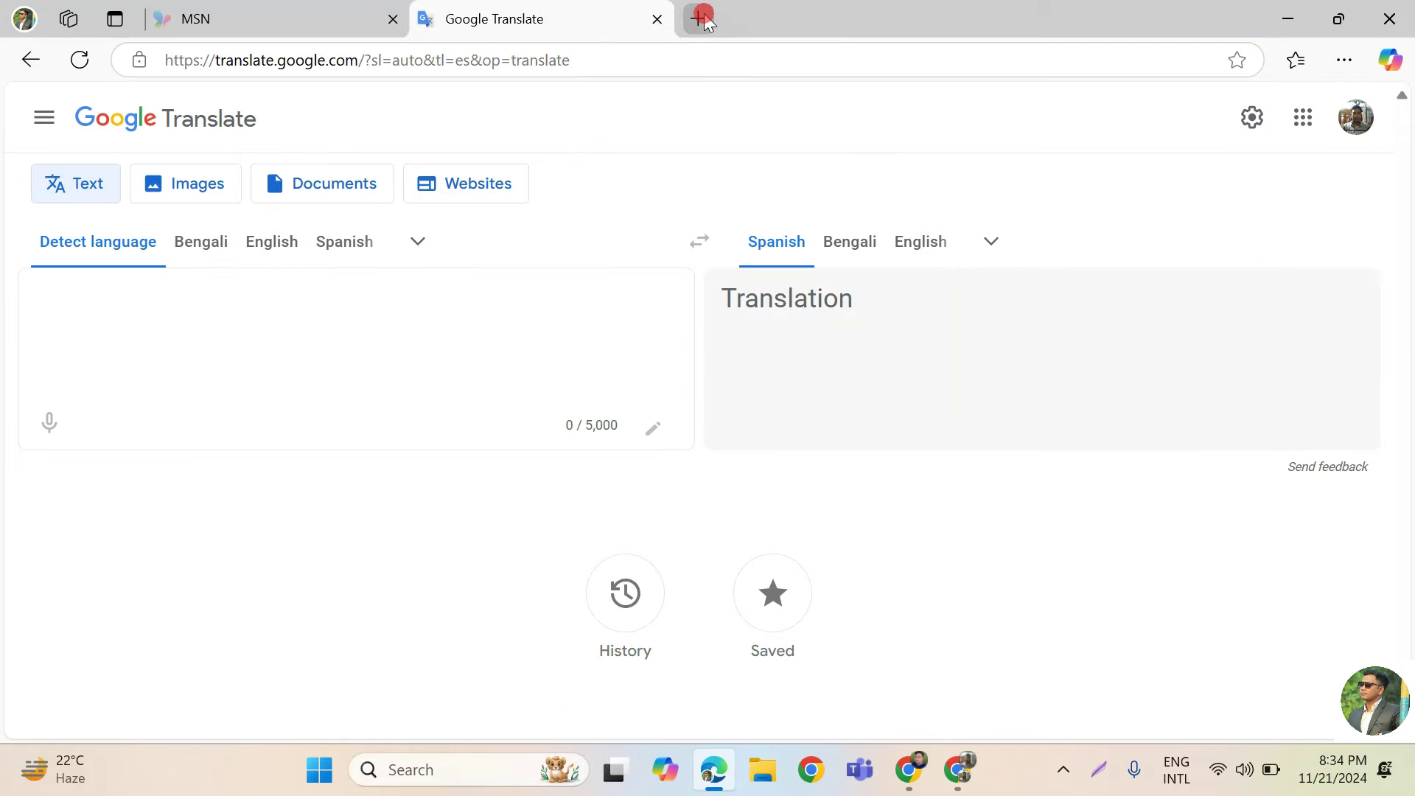
{"action": "left_click", "coordinate": [701, 20]}
{"action": "left_click", "coordinate": [473, 100]}
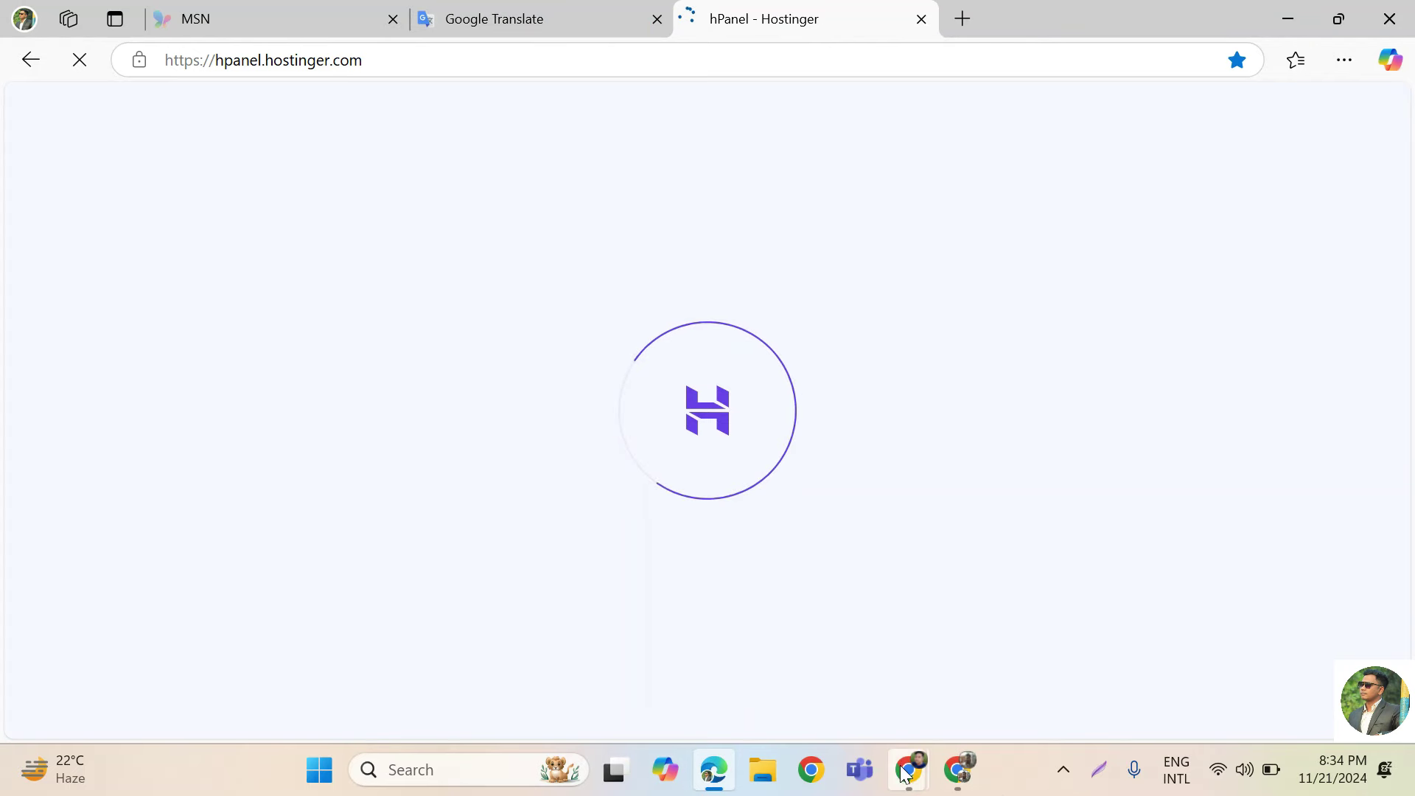
Step: Open the Magicoa – MX offer details in the AdCombo offers window
{"action": "left_click", "coordinate": [937, 706]}
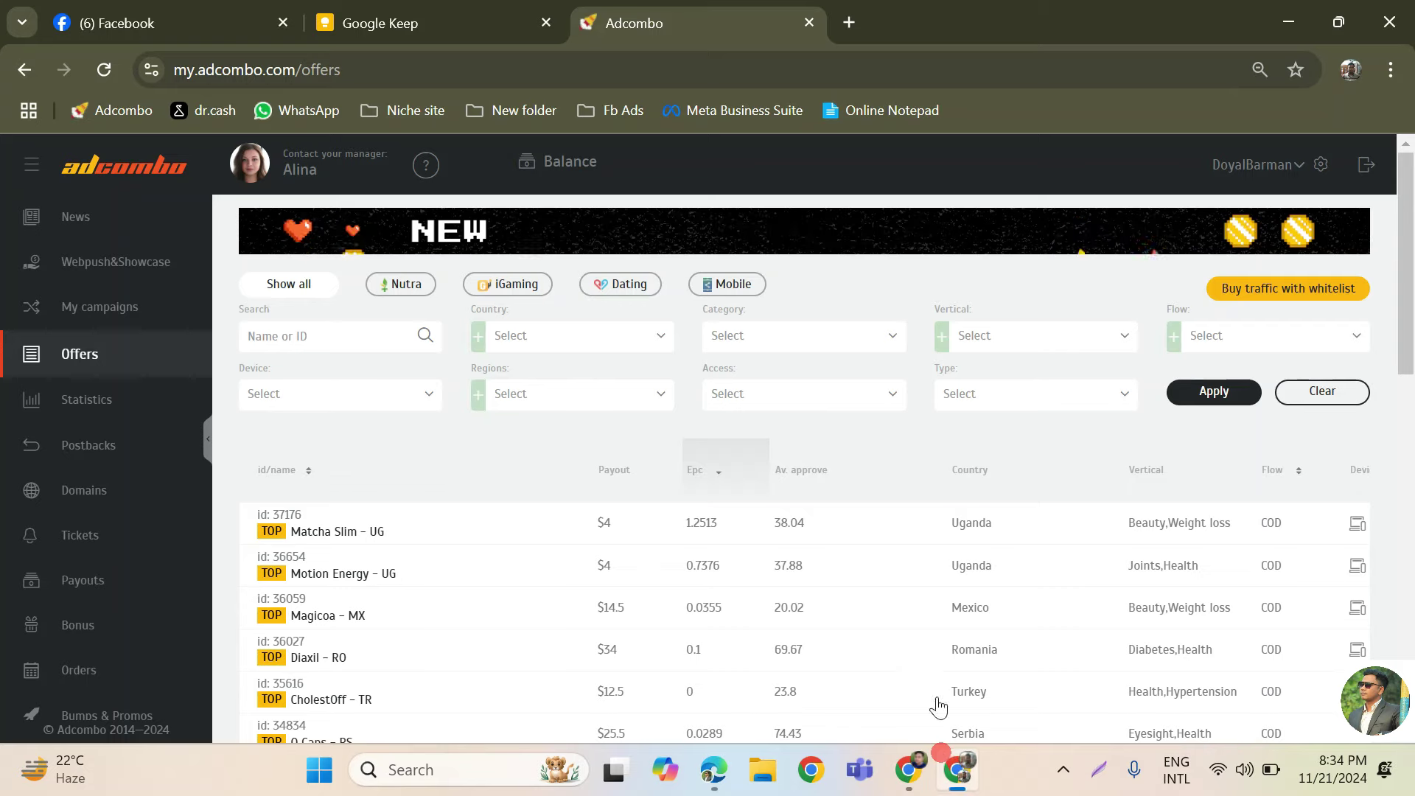
{"action": "scroll", "coordinate": [411, 376], "scroll_direction": "down", "scroll_amount": 5}
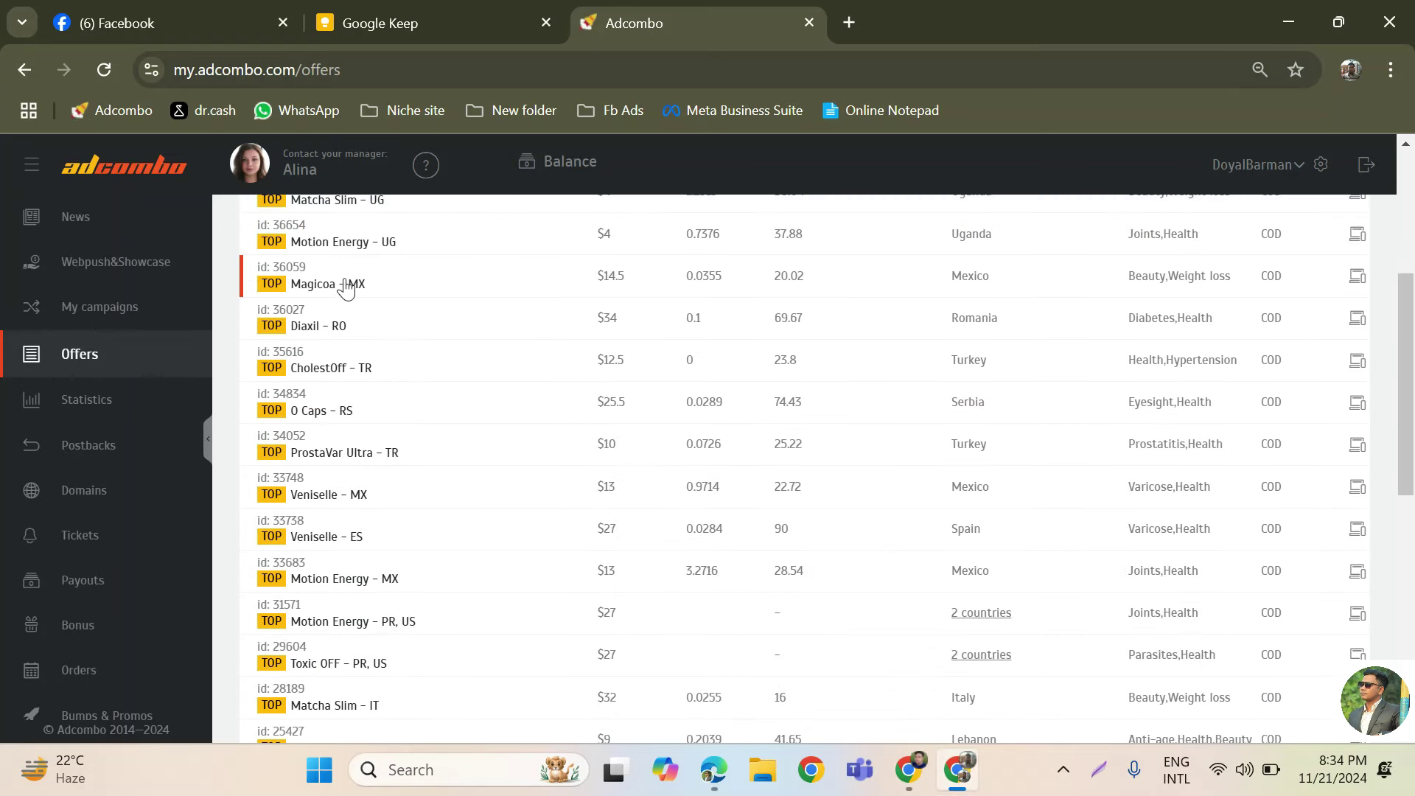
{"action": "left_click", "coordinate": [347, 281]}
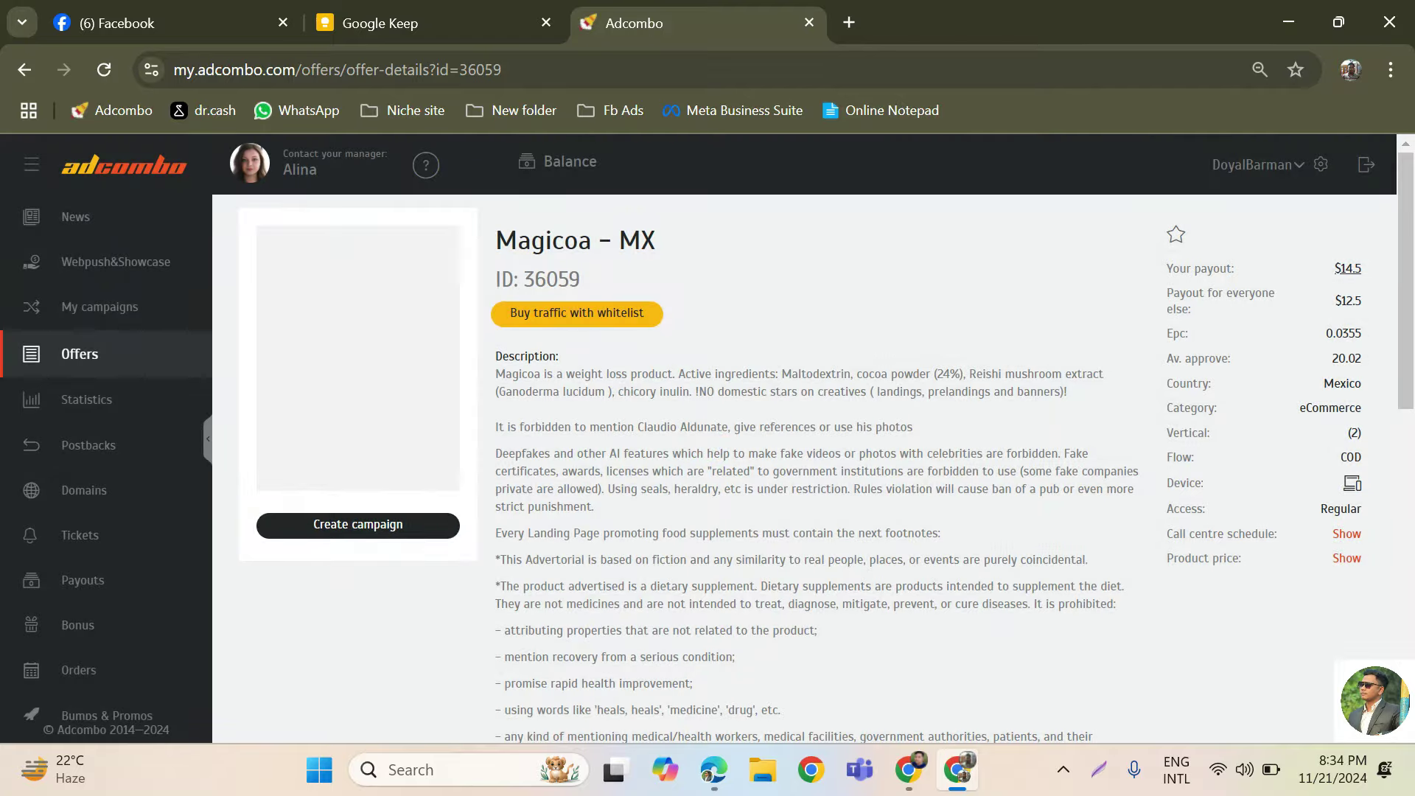
{"action": "scroll", "coordinate": [507, 441], "scroll_direction": "down", "scroll_amount": 10}
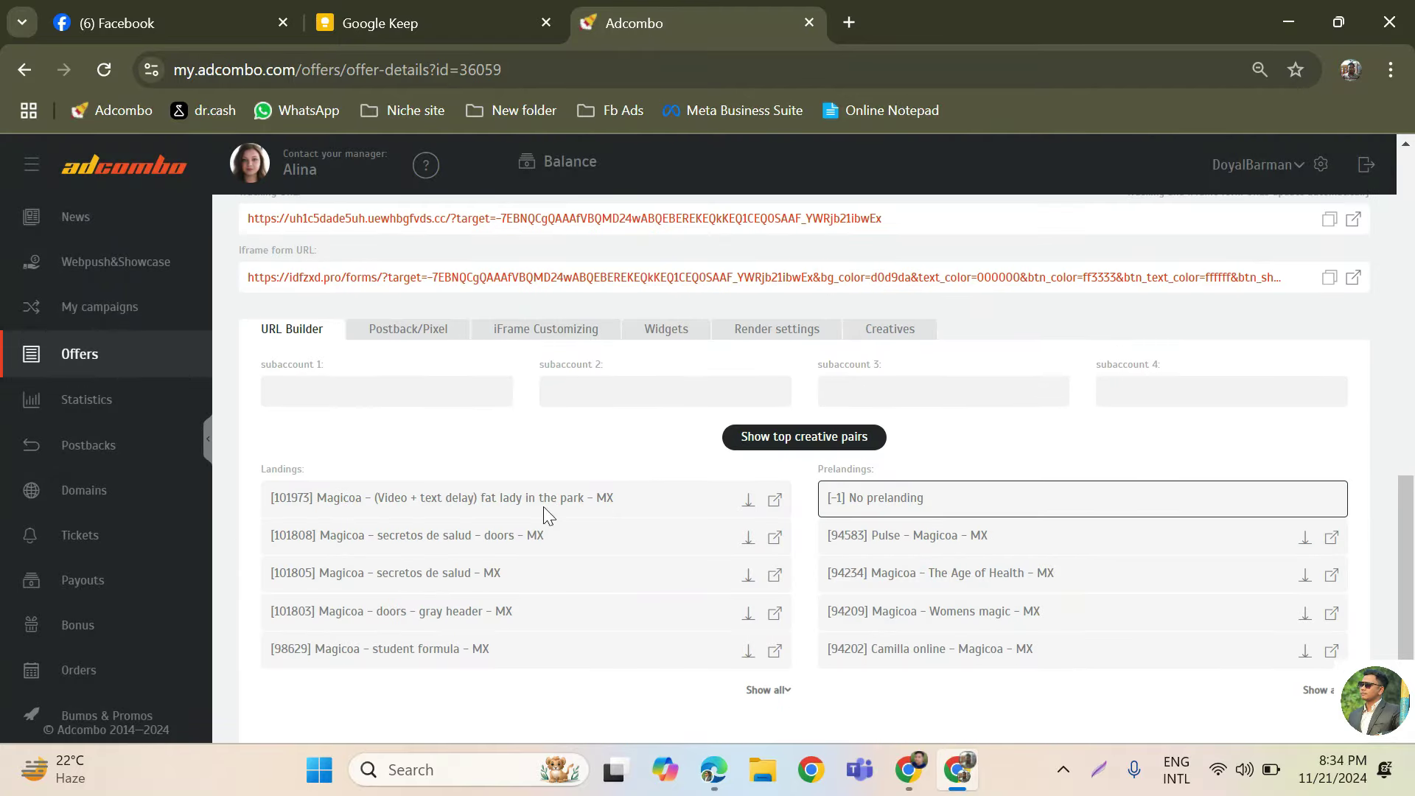
Step: Review the offer's top creative pairs, noting the Magicoa – Pulse – MX landing
{"action": "left_click", "coordinate": [842, 438]}
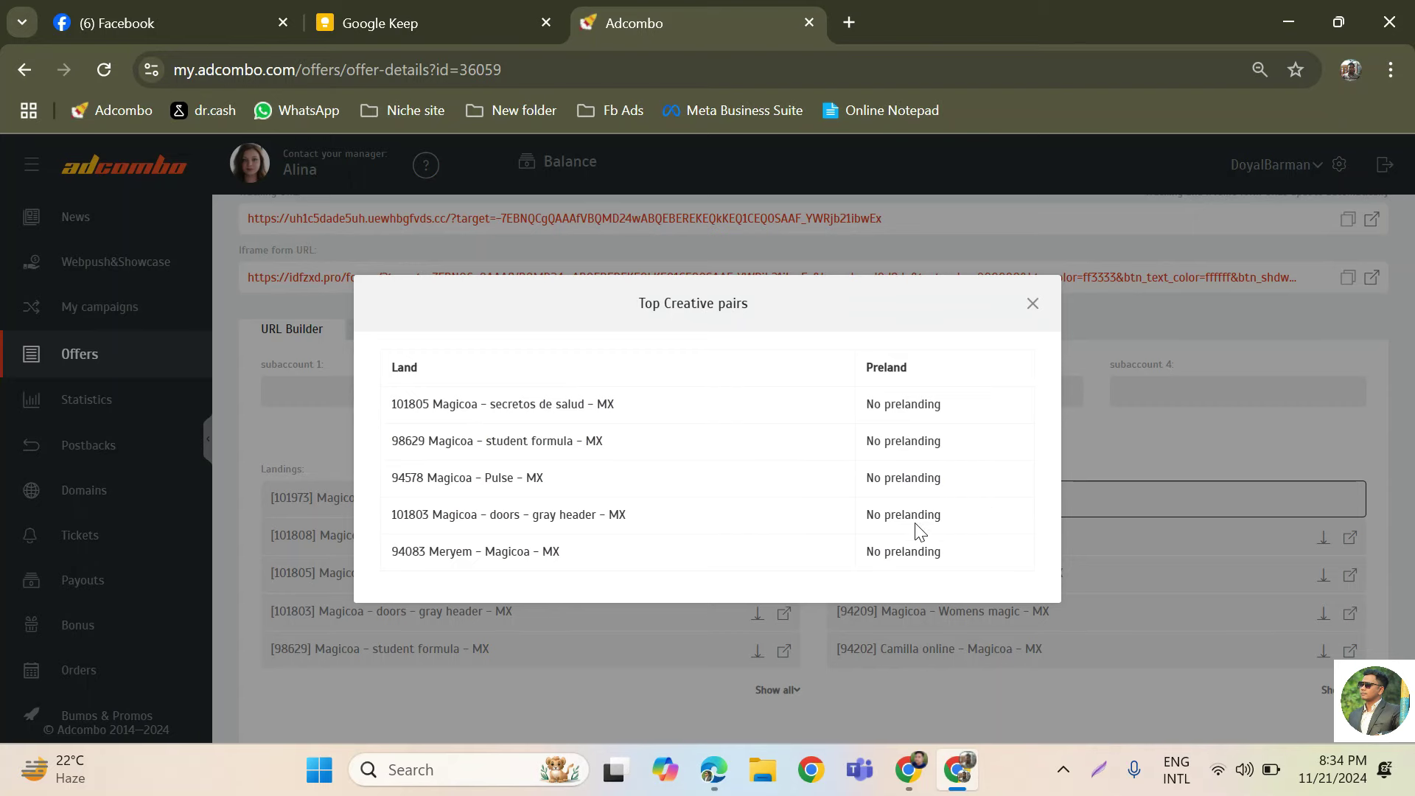
{"action": "left_click", "coordinate": [1033, 303]}
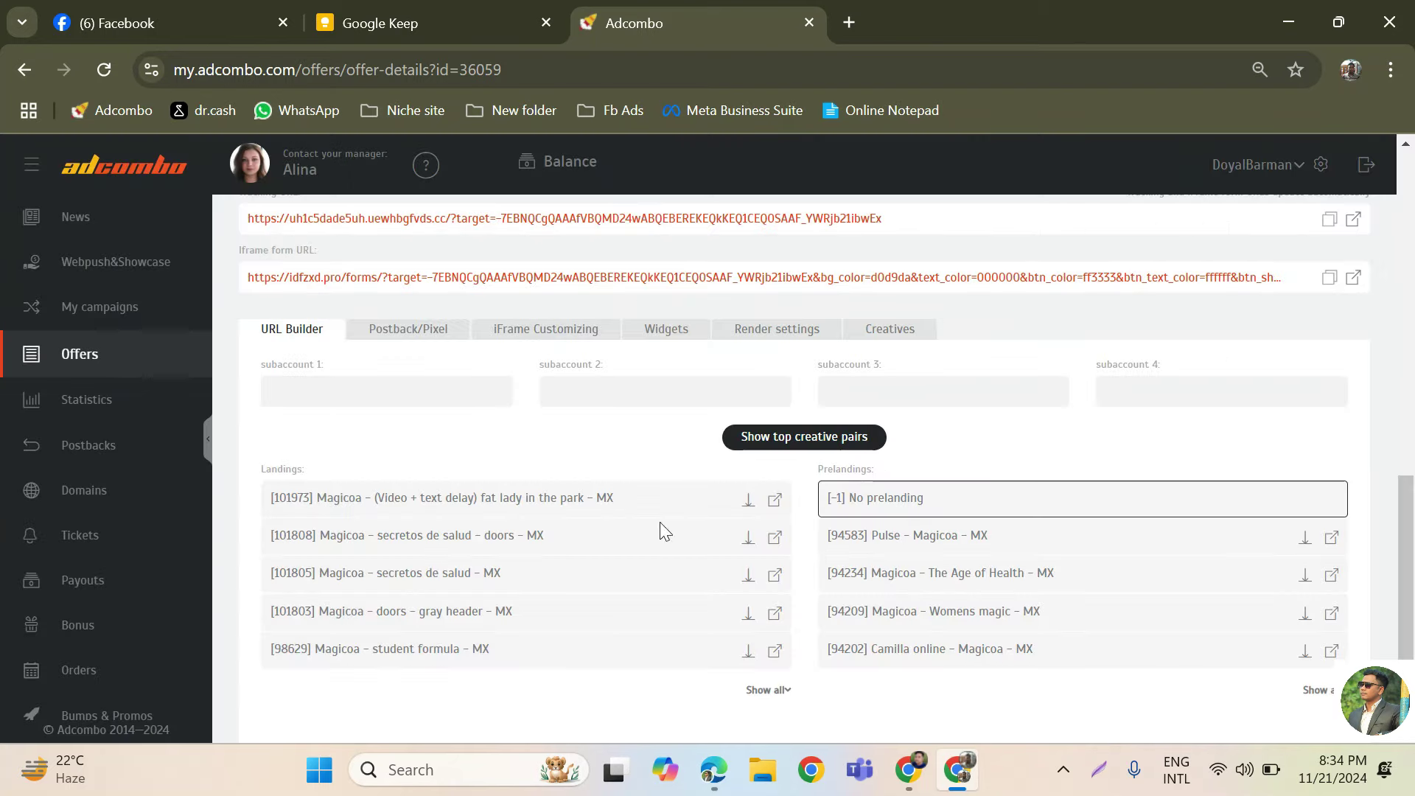
{"action": "scroll", "coordinate": [511, 543], "scroll_direction": "up", "scroll_amount": 2}
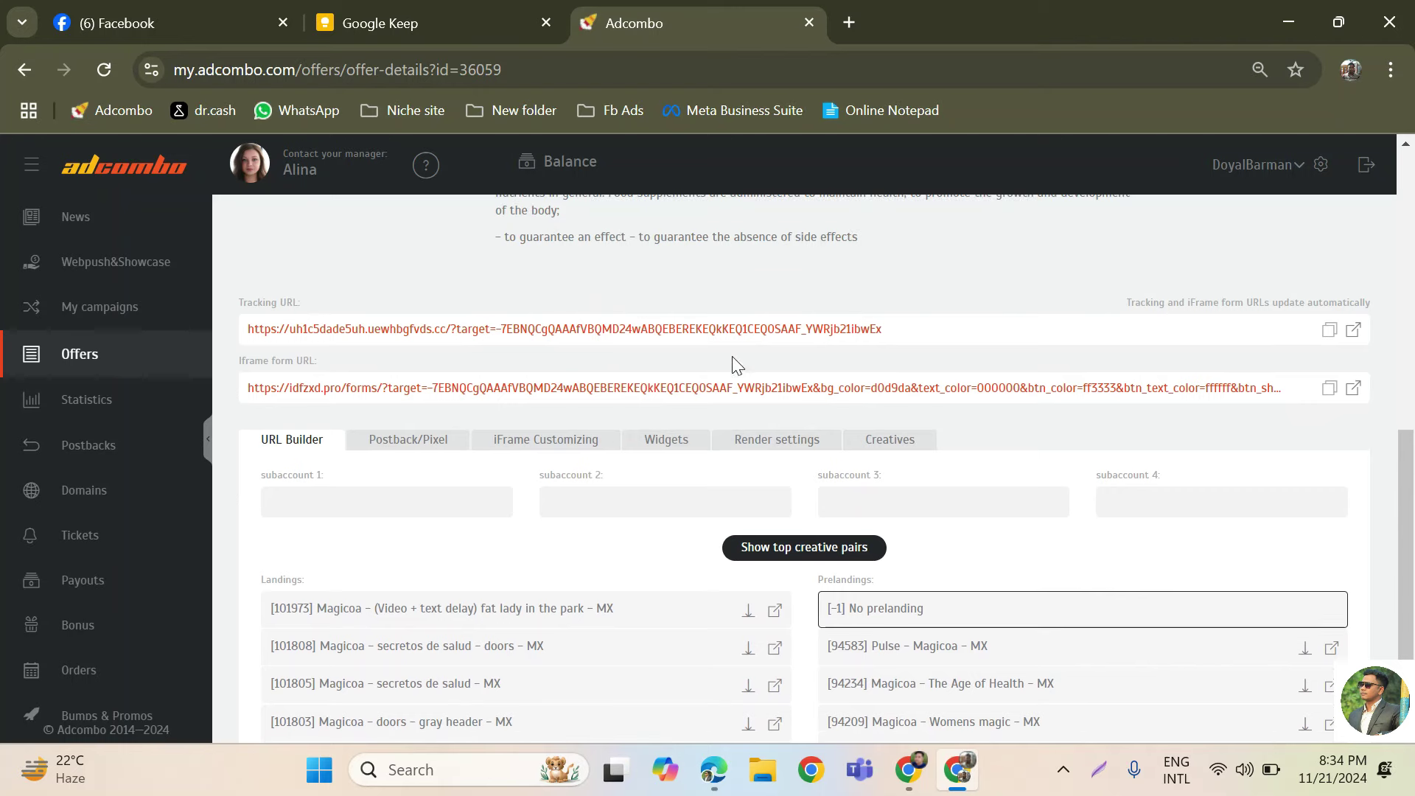
{"action": "scroll", "coordinate": [657, 524], "scroll_direction": "down", "scroll_amount": 2}
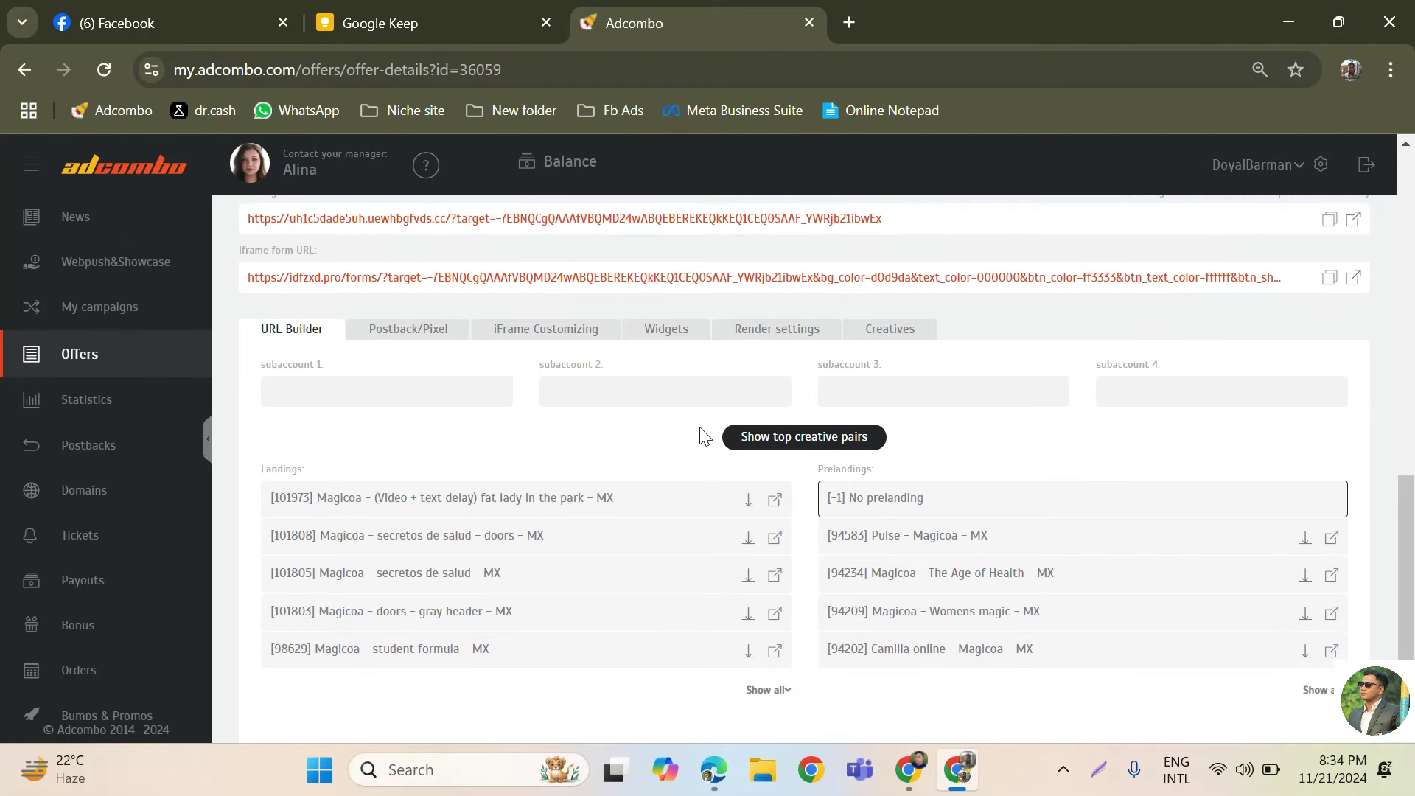
{"action": "left_click", "coordinate": [781, 443]}
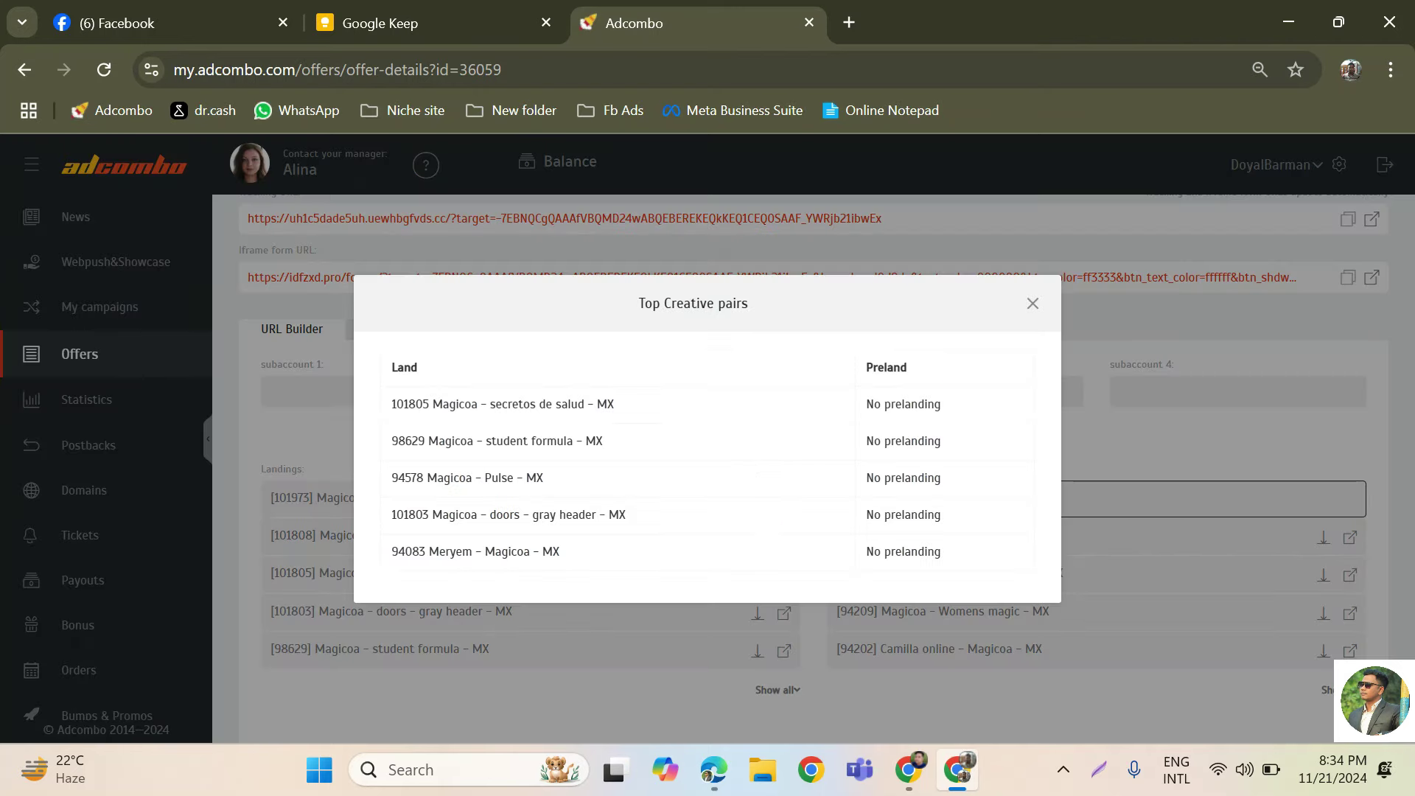
{"action": "left_click_drag", "start_coordinate": [424, 478], "coordinate": [587, 485]}
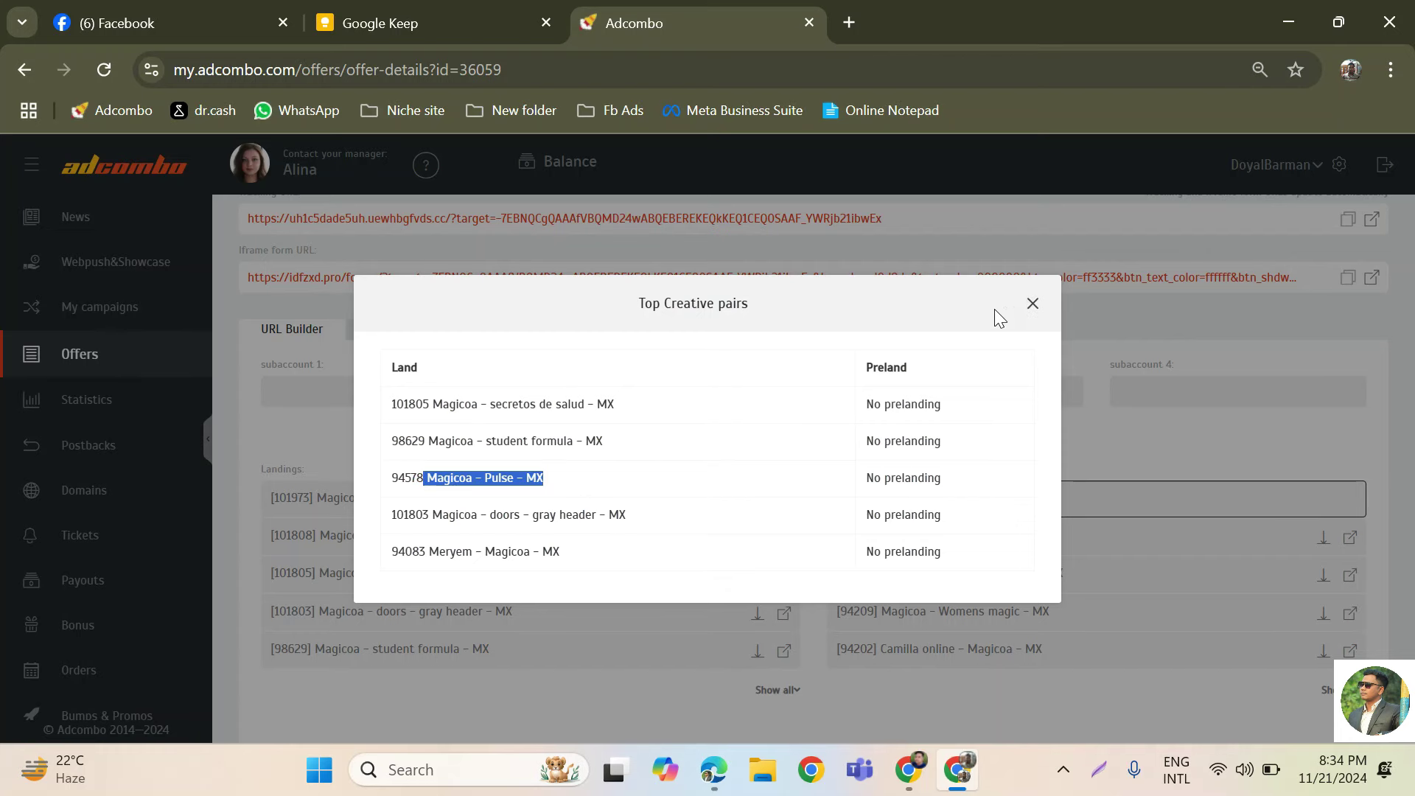
{"action": "left_click", "coordinate": [413, 479]}
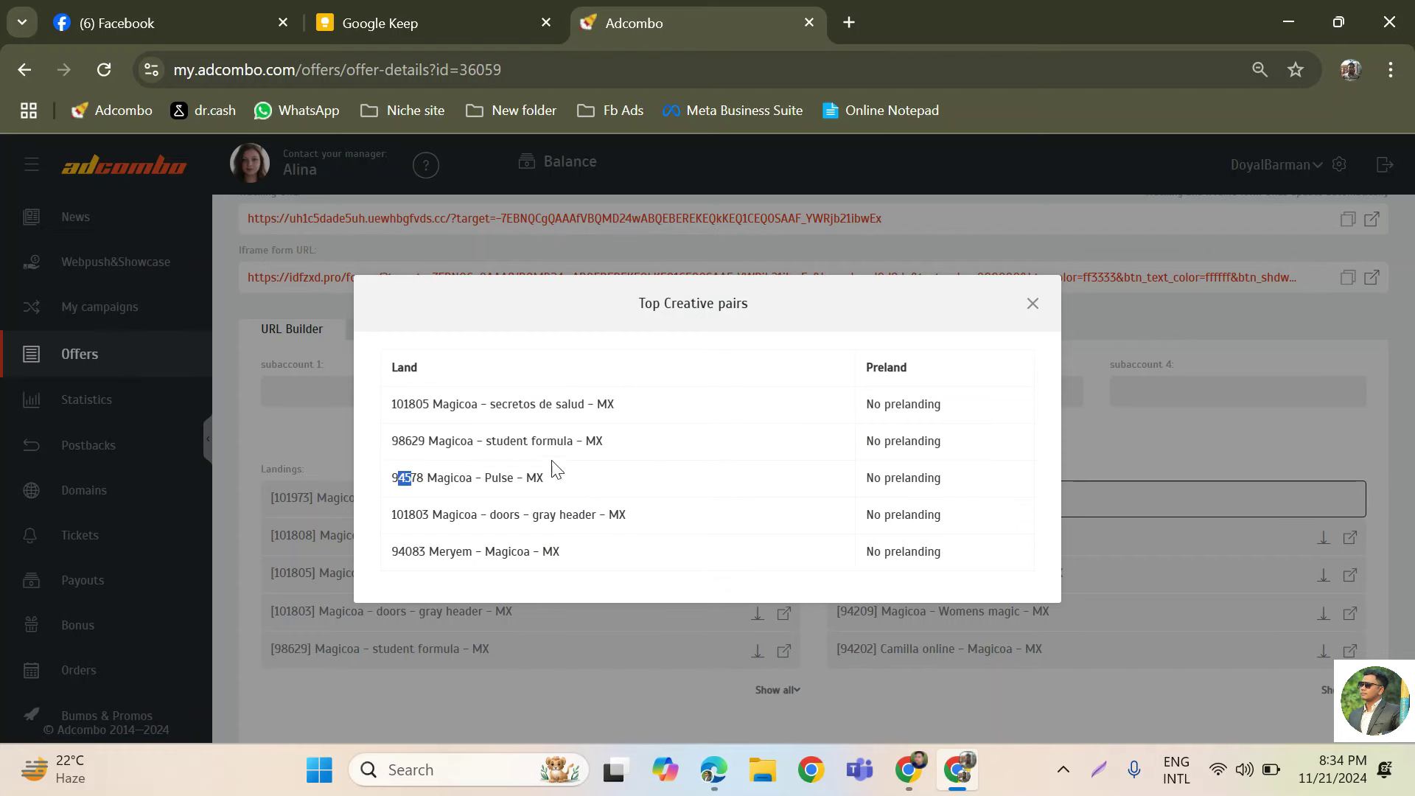
{"action": "left_click", "coordinate": [1031, 304]}
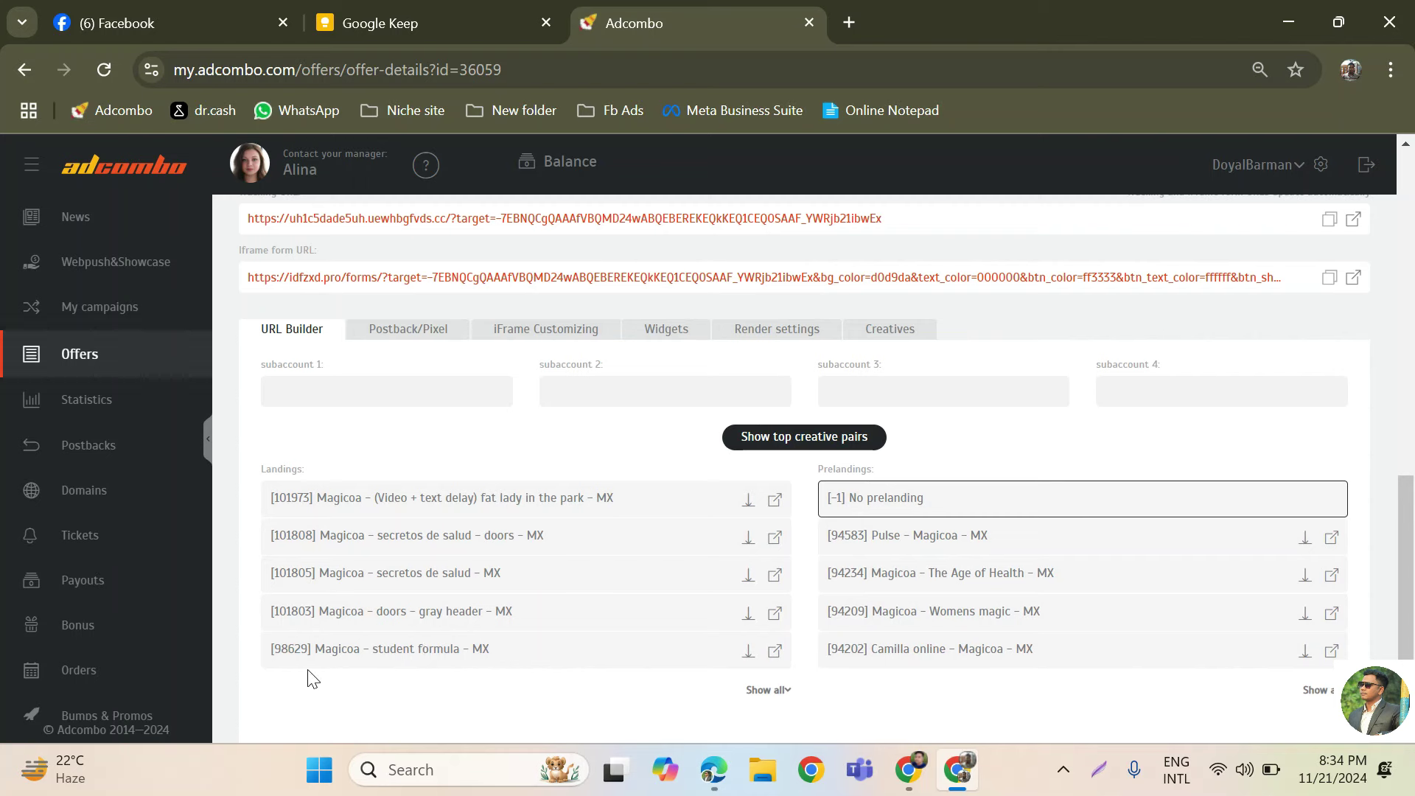
Step: Pick the [94578] Magicoa – Pulse – MX landing and copy the resulting tracking URL
{"action": "left_click", "coordinate": [776, 691]}
{"action": "scroll", "coordinate": [457, 619], "scroll_direction": "down", "scroll_amount": 3}
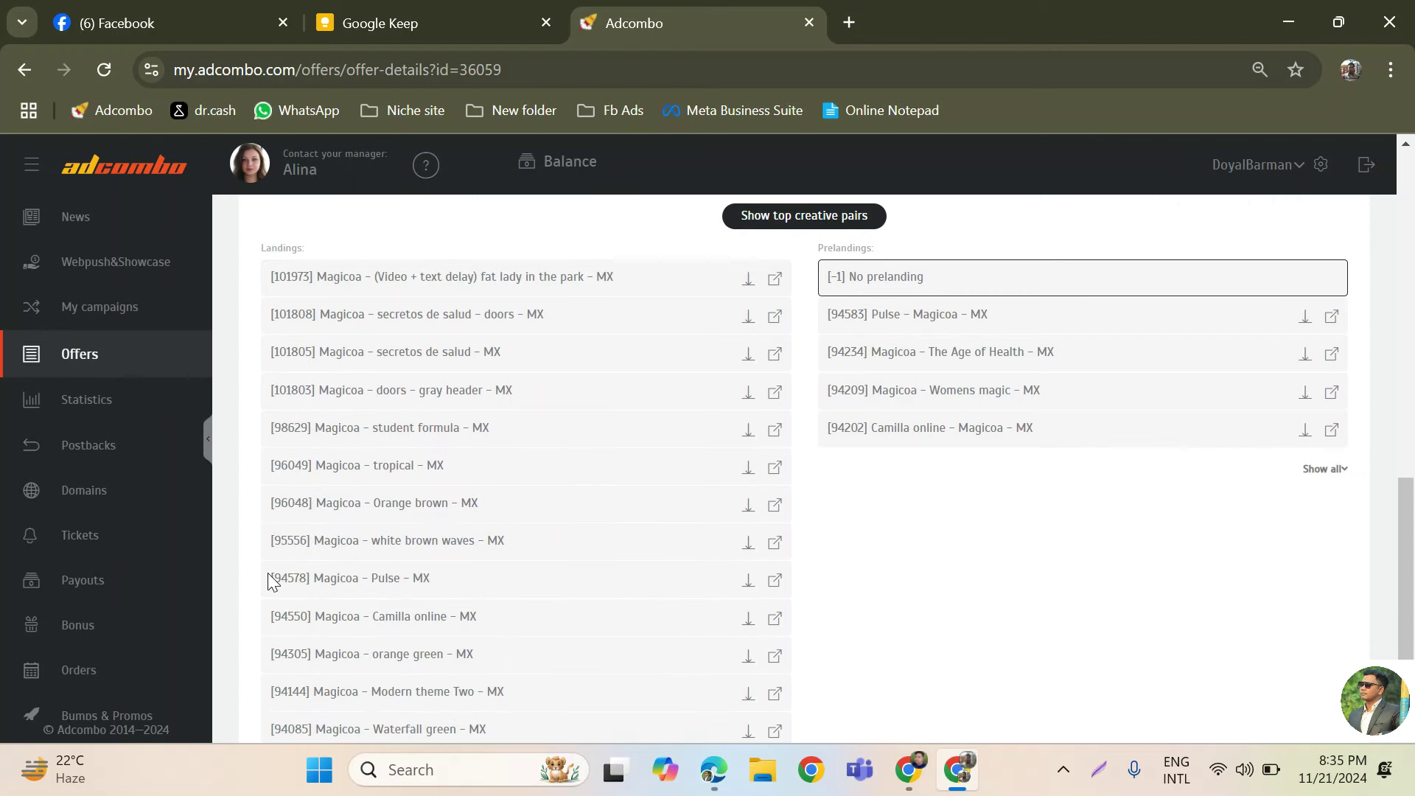
{"action": "scroll", "coordinate": [376, 586], "scroll_direction": "up", "scroll_amount": 2}
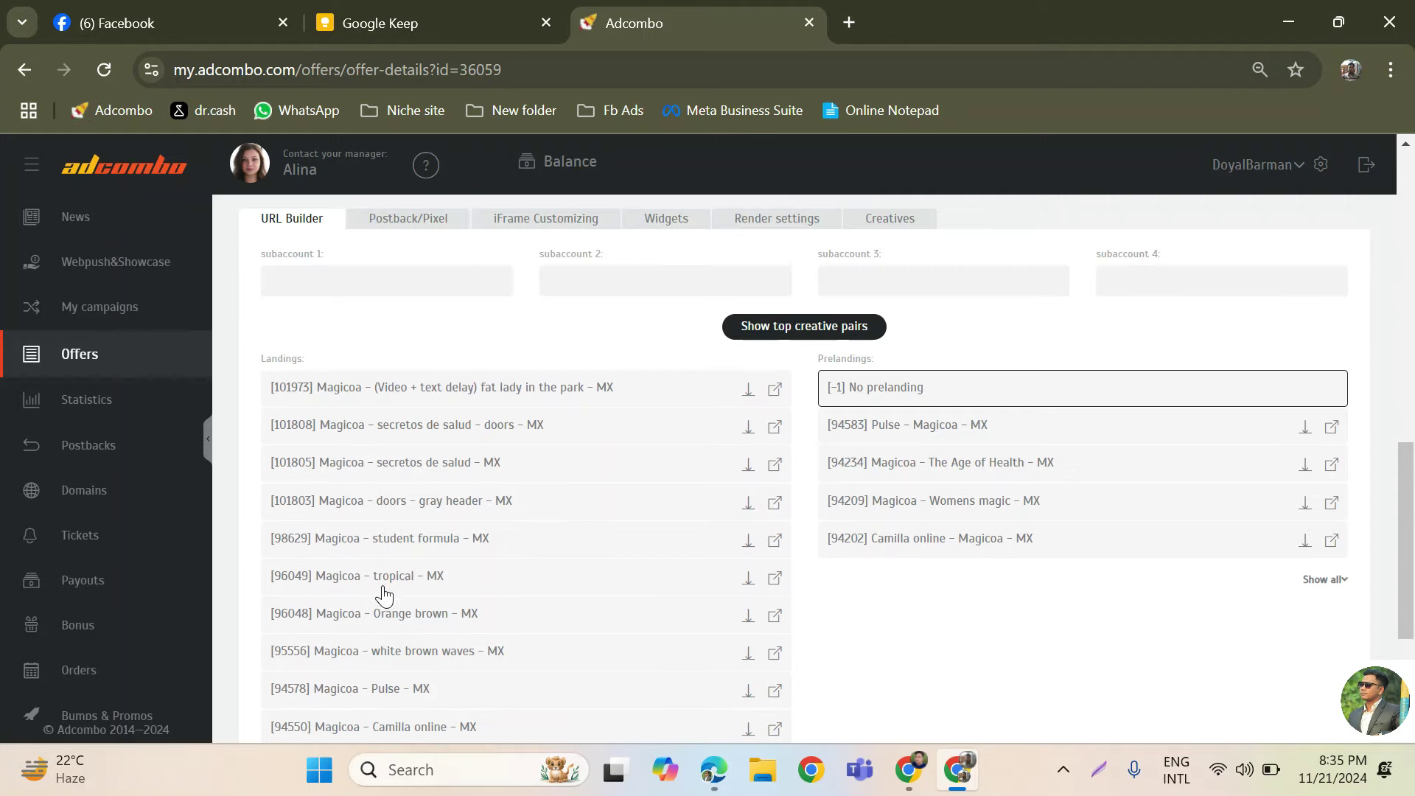
{"action": "left_click", "coordinate": [360, 681]}
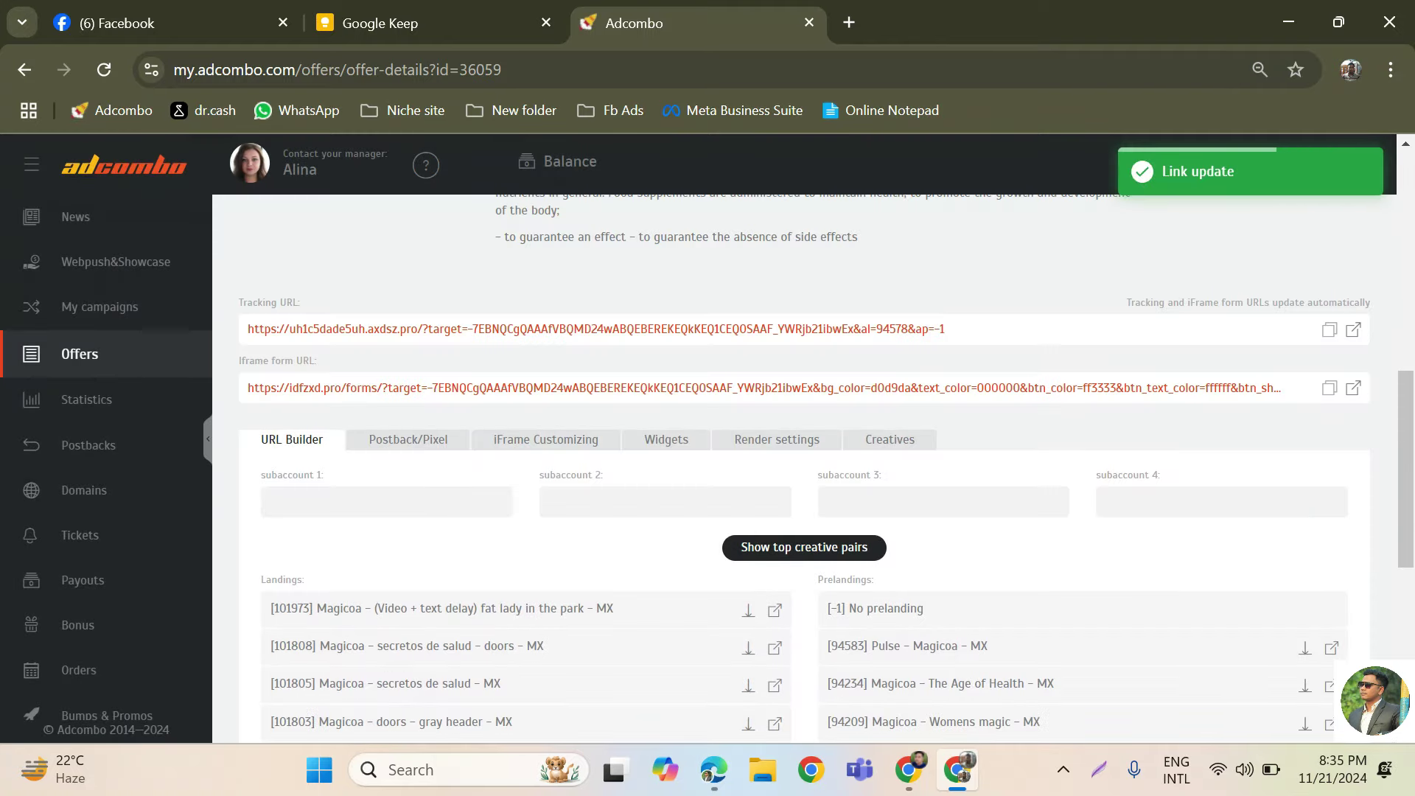
{"action": "left_click", "coordinate": [1329, 330]}
{"action": "scroll", "coordinate": [1172, 483], "scroll_direction": "down", "scroll_amount": 3}
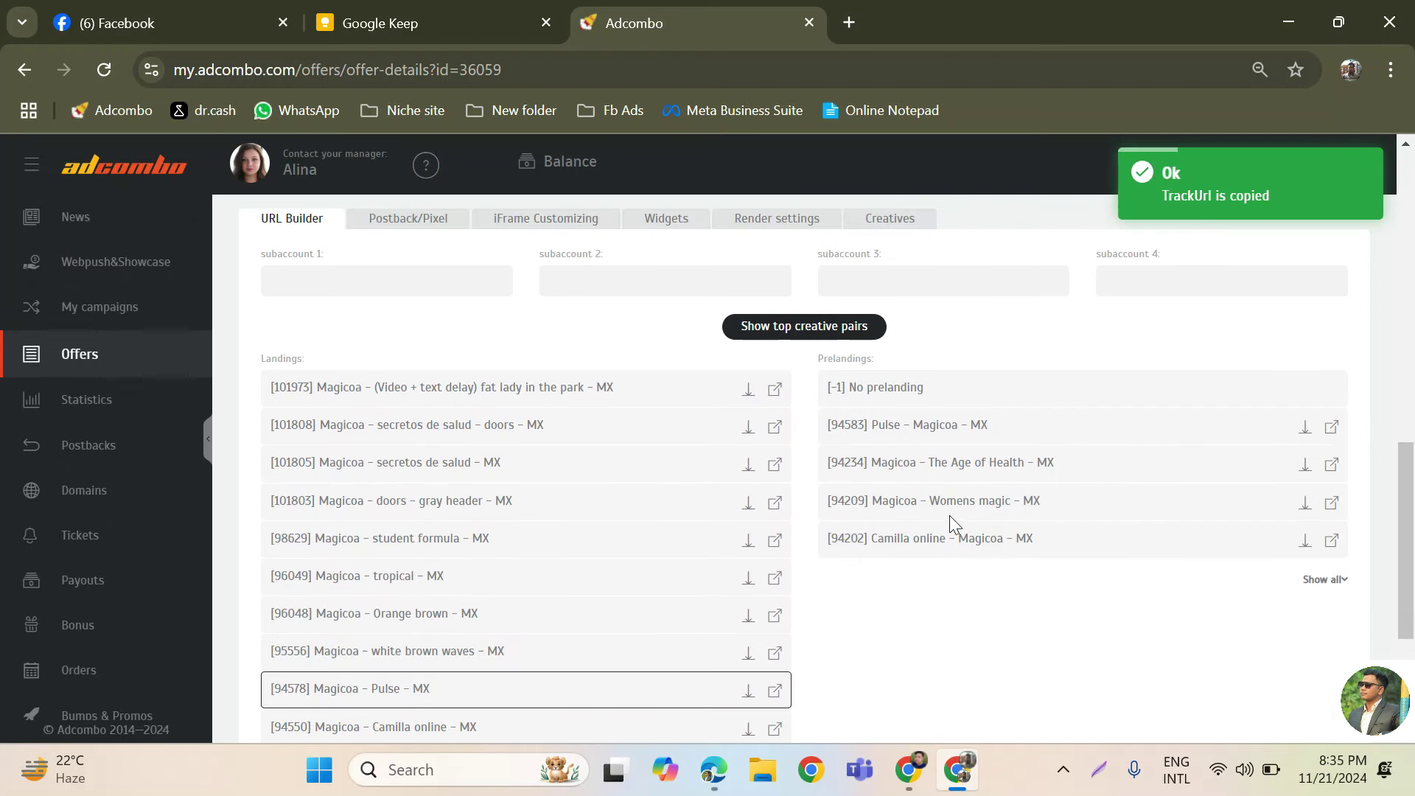
{"action": "scroll", "coordinate": [700, 656], "scroll_direction": "down", "scroll_amount": 3}
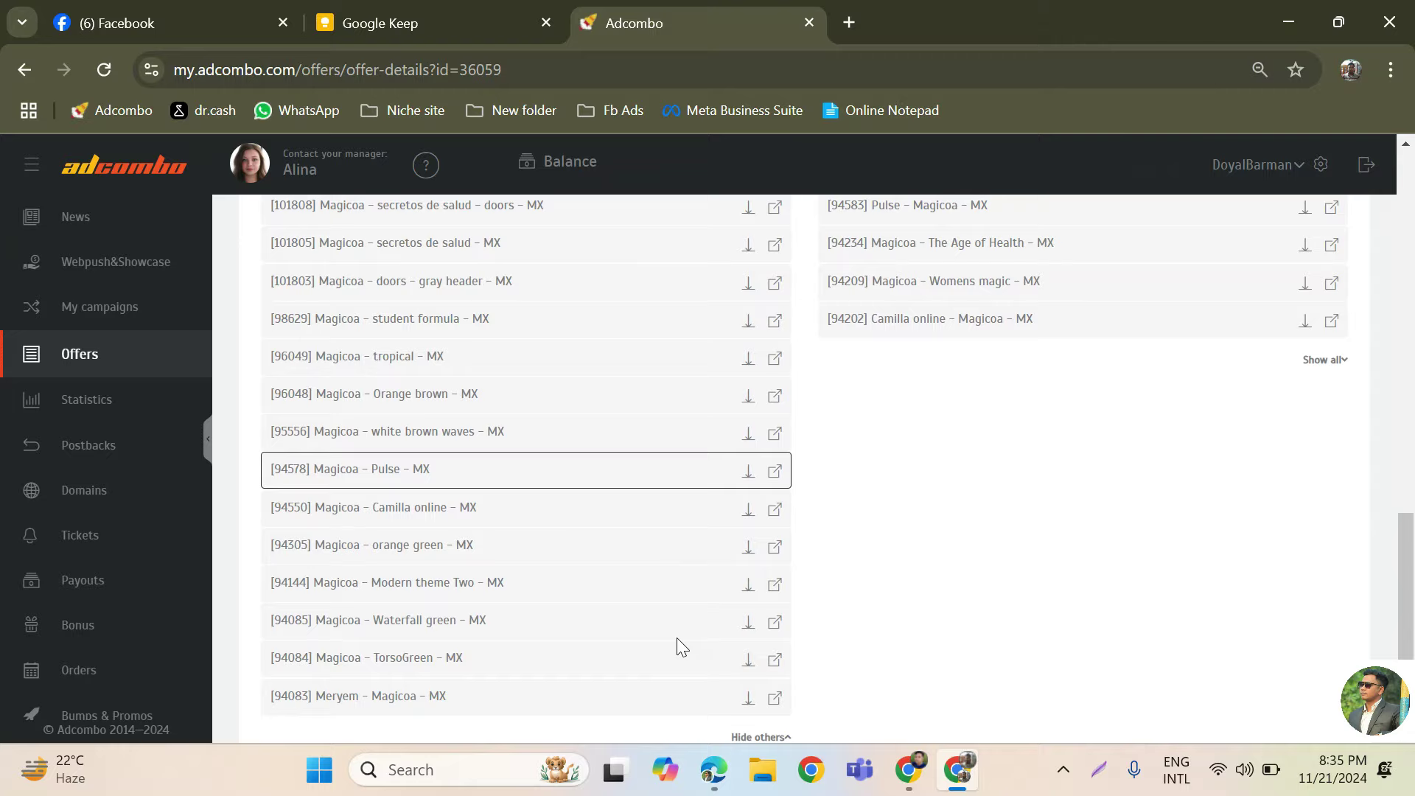
Step: Preview the [94578] Magicoa – Pulse landing page, then close it
{"action": "left_click", "coordinate": [776, 470]}
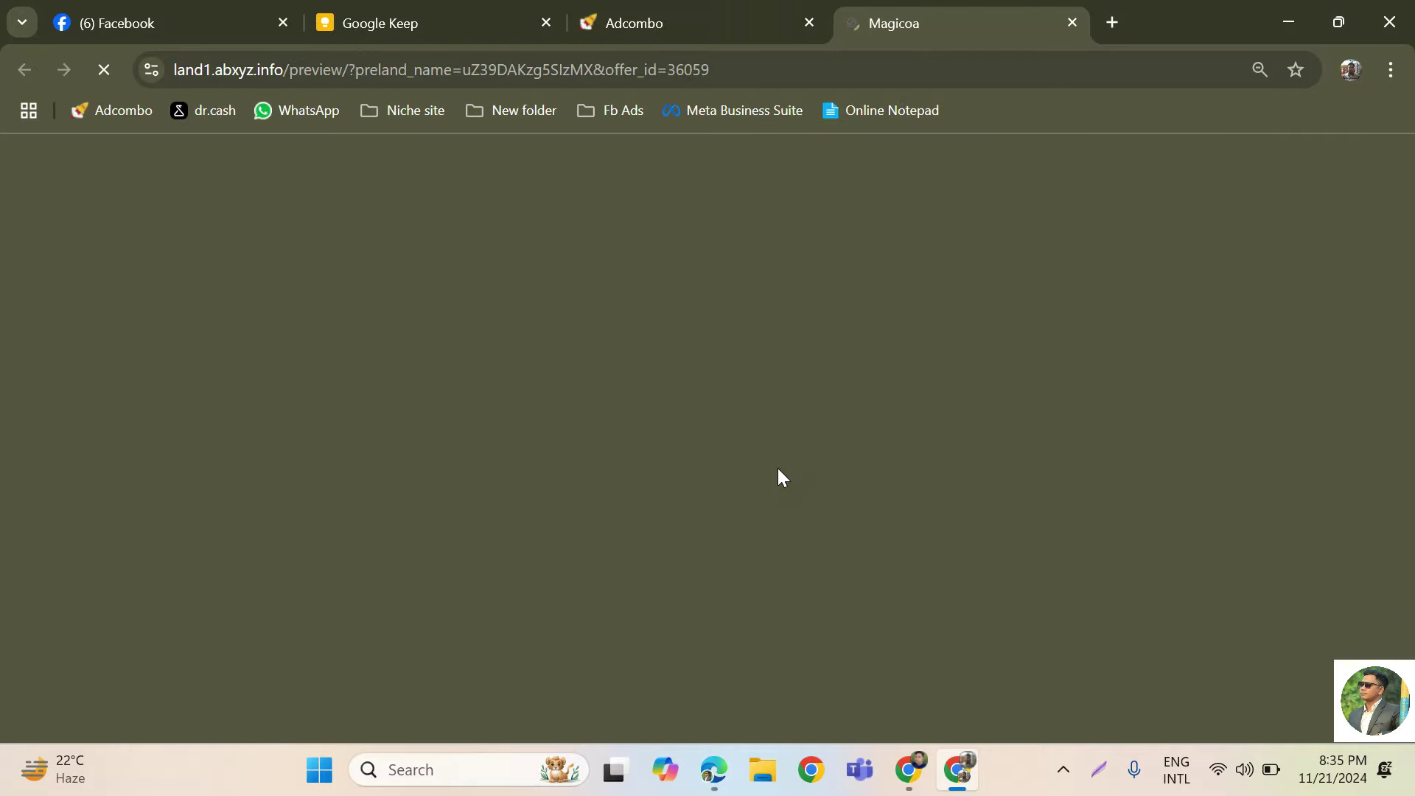
{"action": "scroll", "coordinate": [697, 410], "scroll_direction": "down", "scroll_amount": 20}
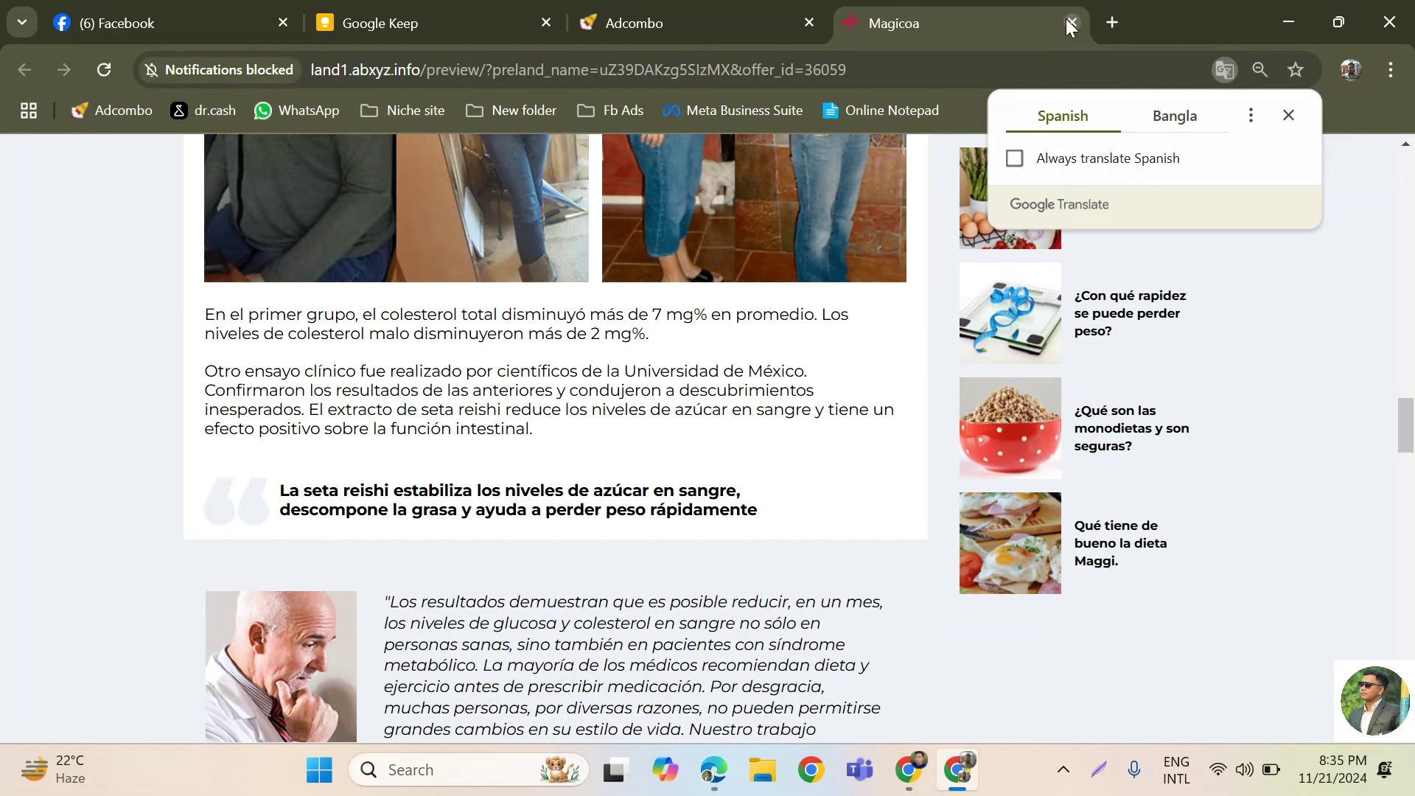
{"action": "left_click", "coordinate": [1073, 23]}
{"action": "scroll", "coordinate": [566, 482], "scroll_direction": "down", "scroll_amount": 1}
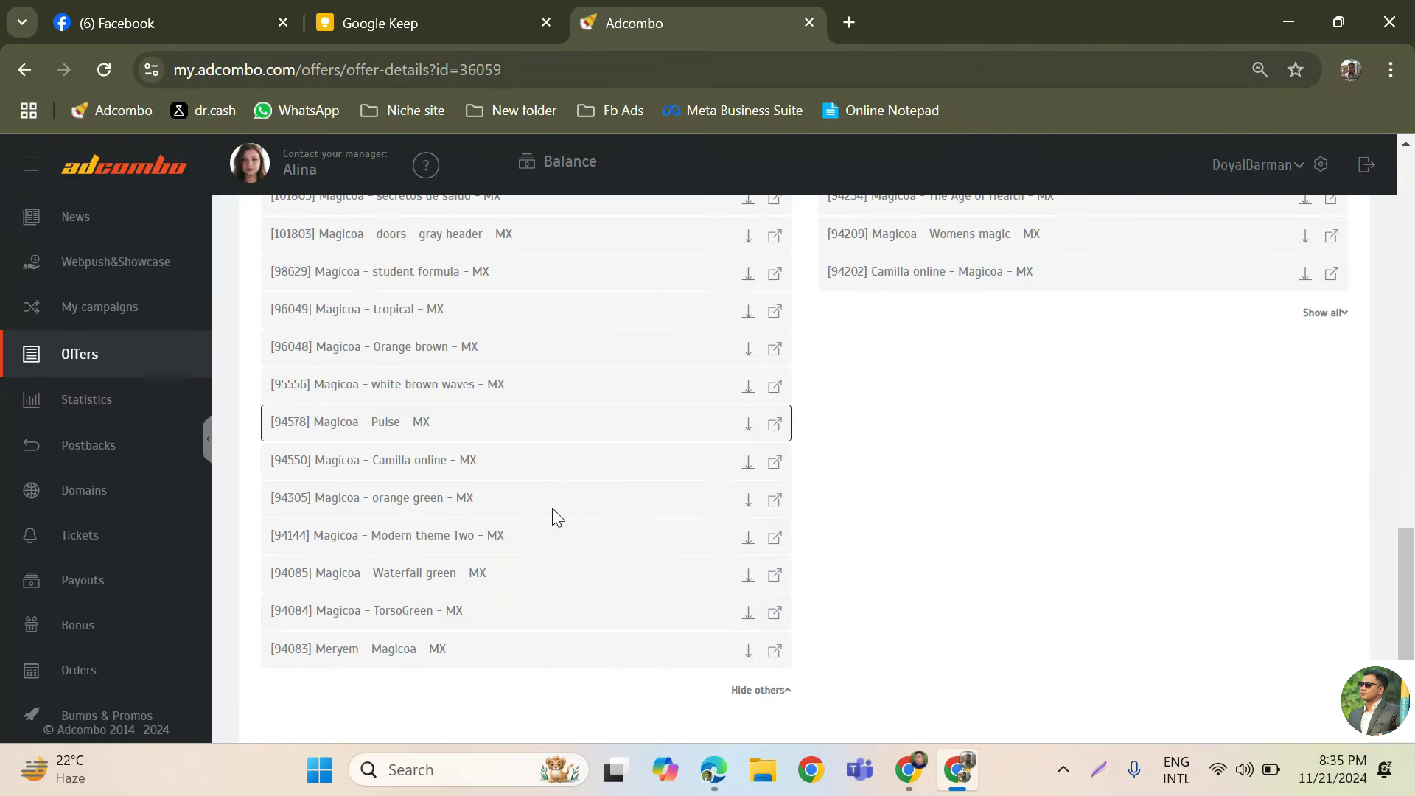
{"action": "scroll", "coordinate": [457, 649], "scroll_direction": "up", "scroll_amount": 3}
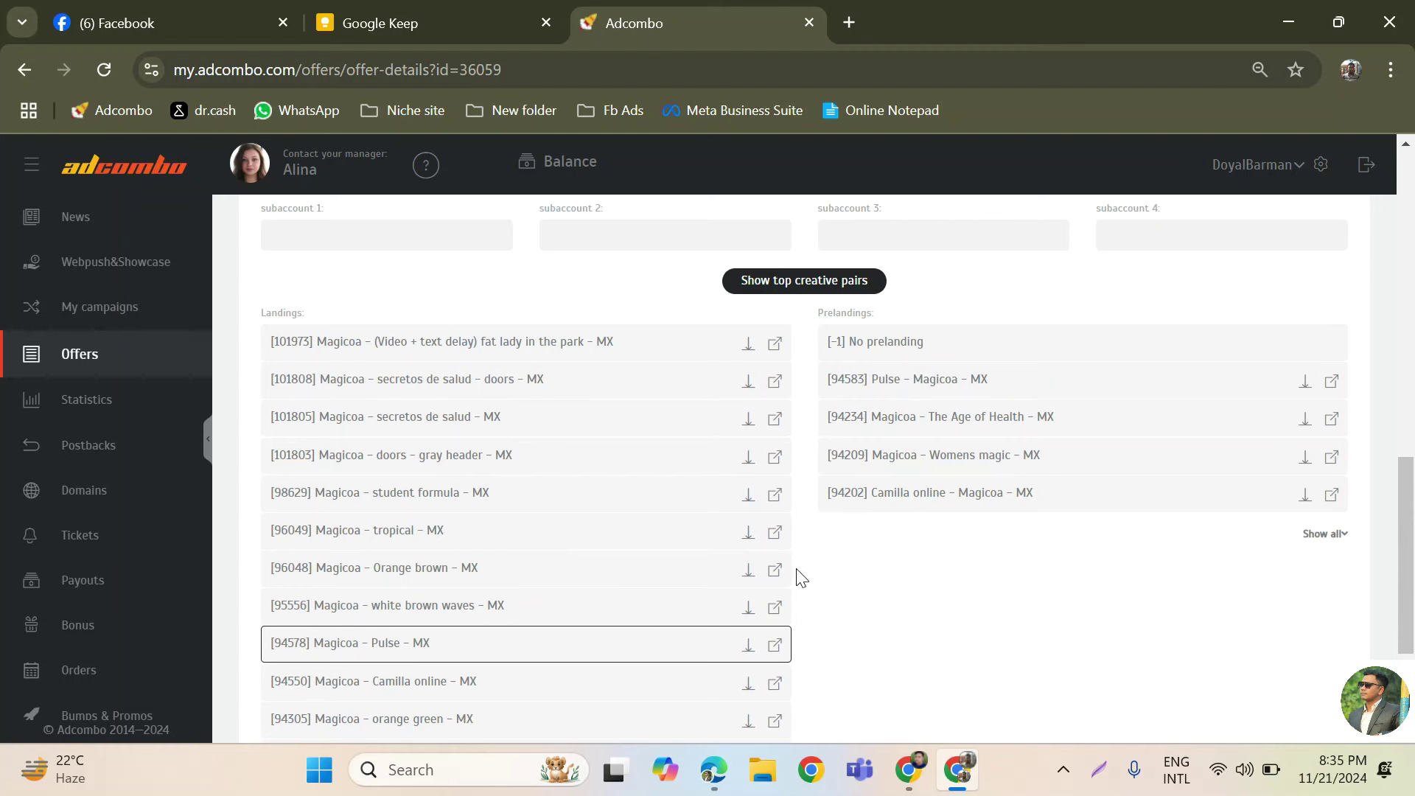
Step: Preview the Orange brown landing page, then choose [96048] Magicoa – Orange brown – MX for the offer
{"action": "left_click", "coordinate": [775, 572]}
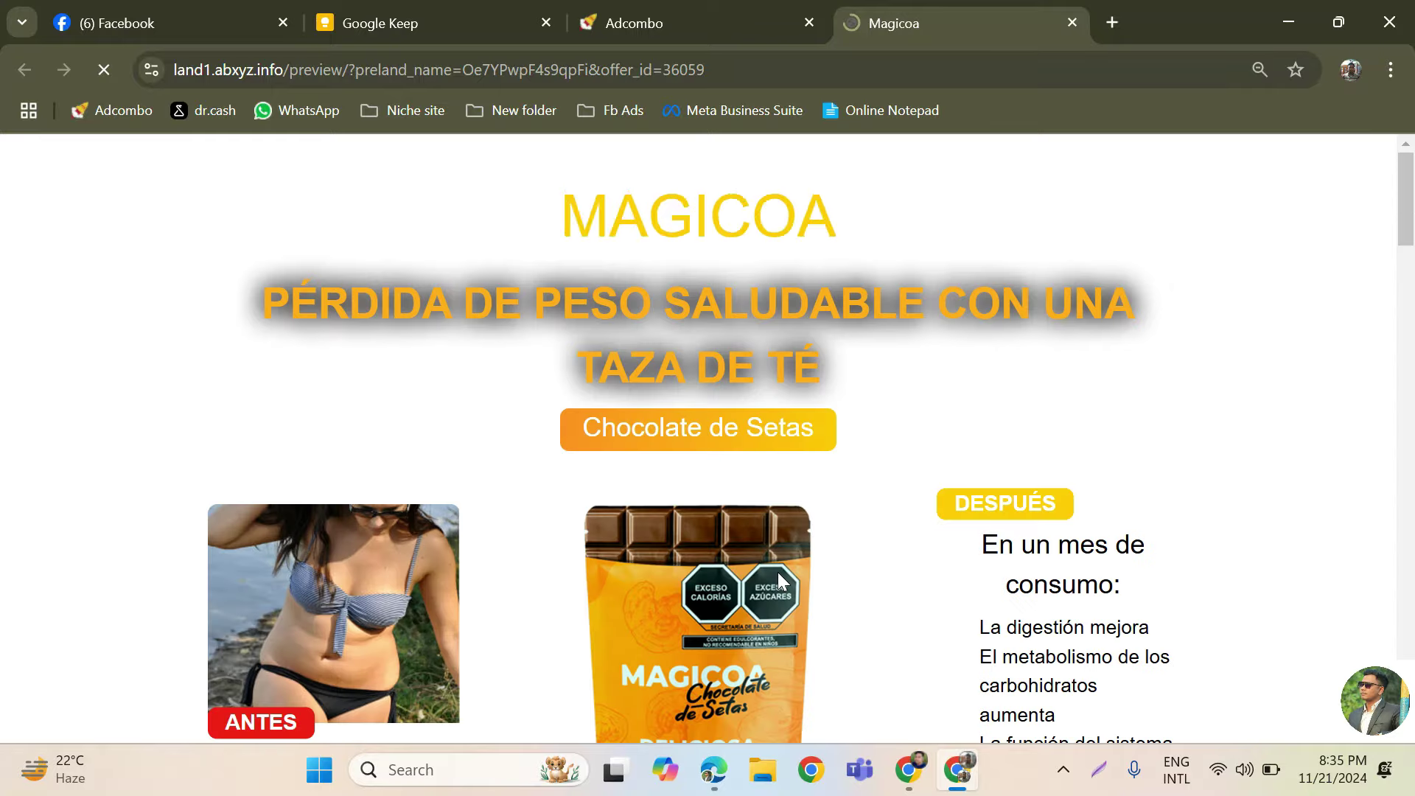
{"action": "scroll", "coordinate": [747, 398], "scroll_direction": "down", "scroll_amount": 20}
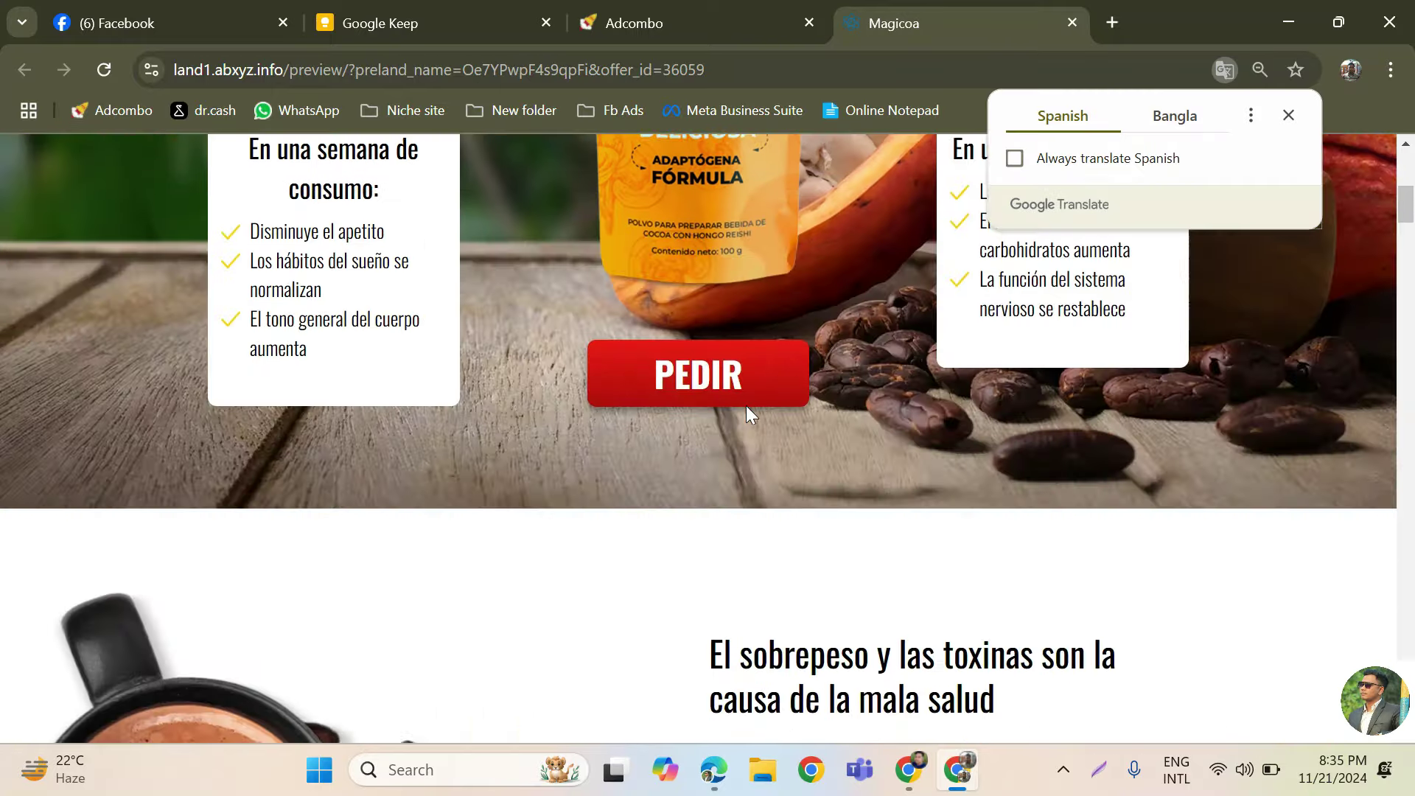
{"action": "scroll", "coordinate": [791, 442], "scroll_direction": "down", "scroll_amount": 20}
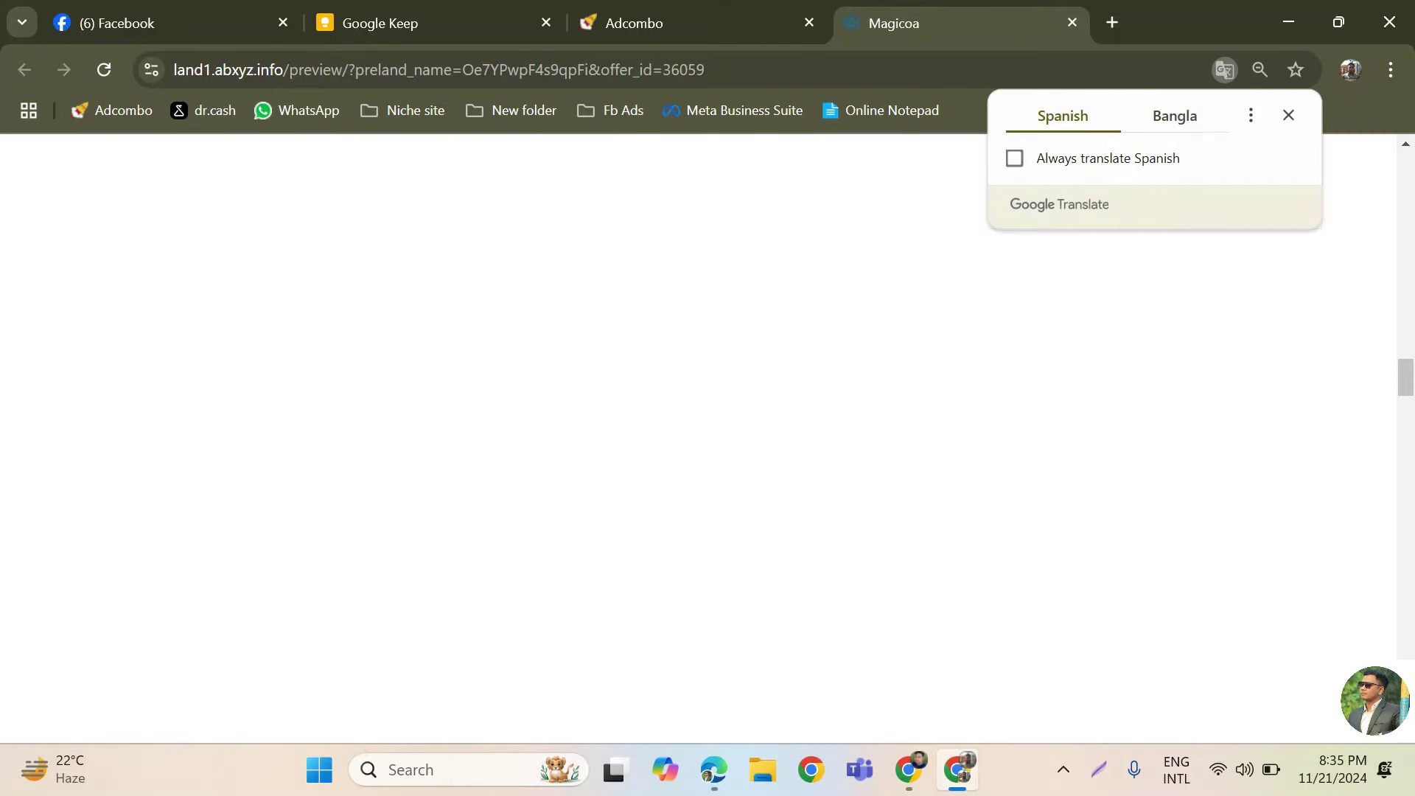
{"action": "scroll", "coordinate": [790, 436], "scroll_direction": "down", "scroll_amount": 10}
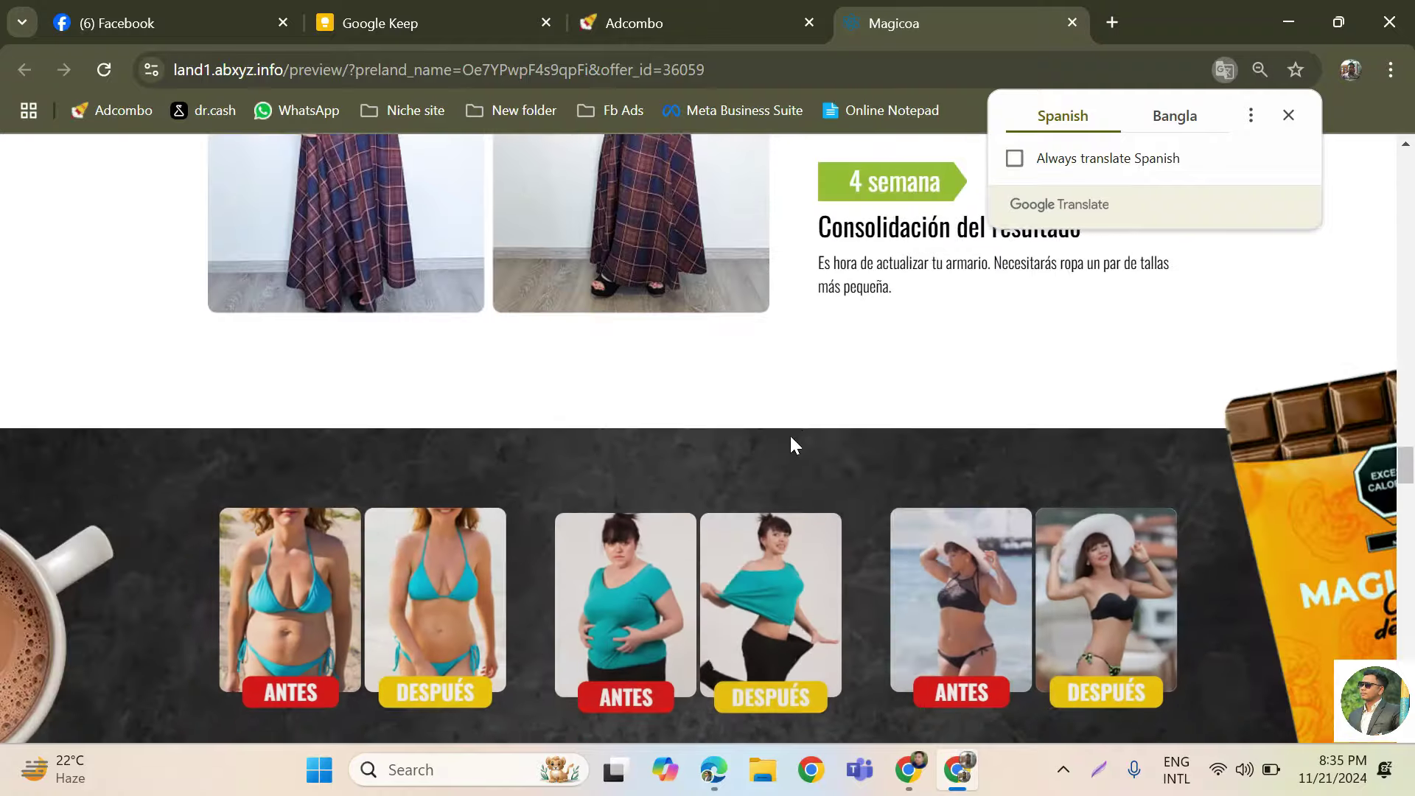
{"action": "scroll", "coordinate": [763, 287], "scroll_direction": "down", "scroll_amount": 6}
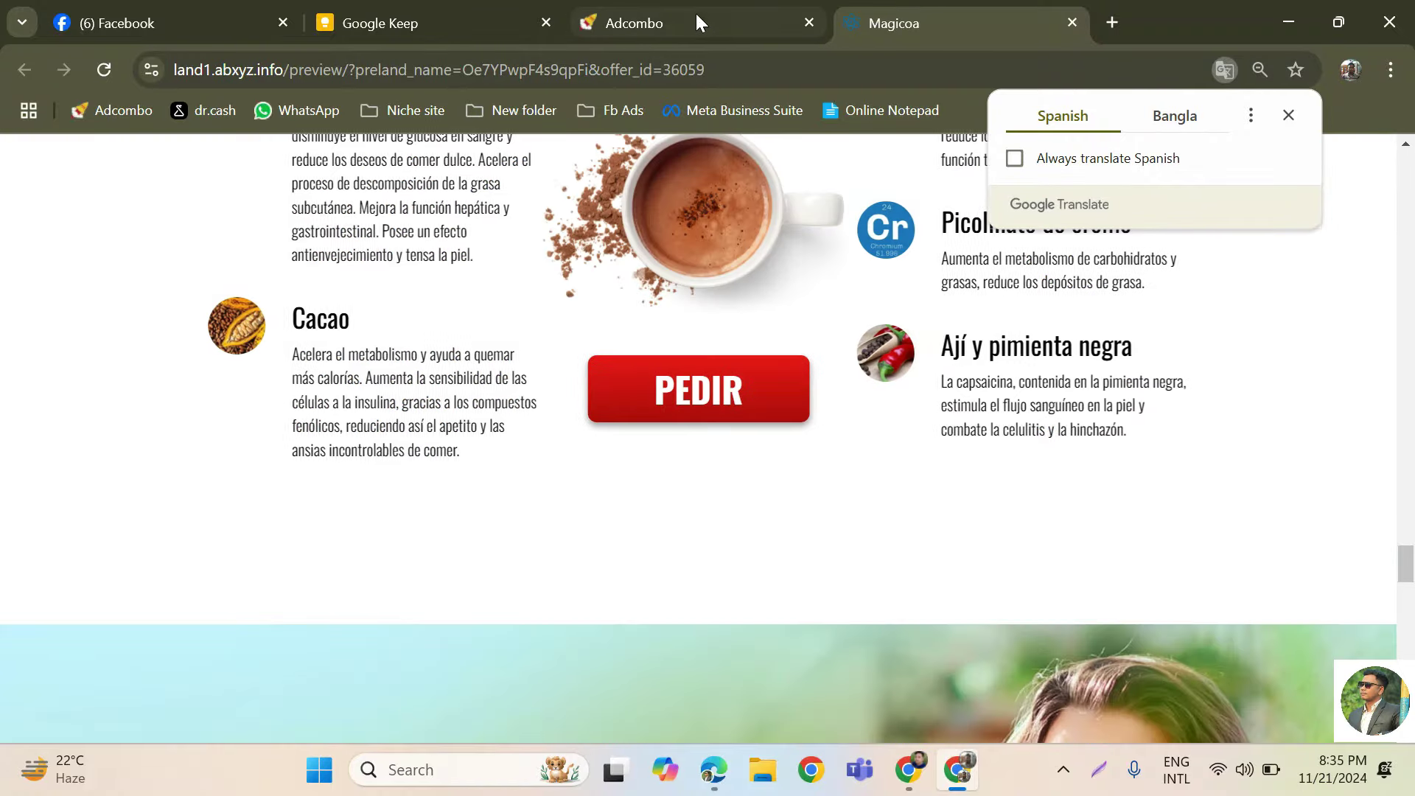
{"action": "left_click", "coordinate": [696, 18]}
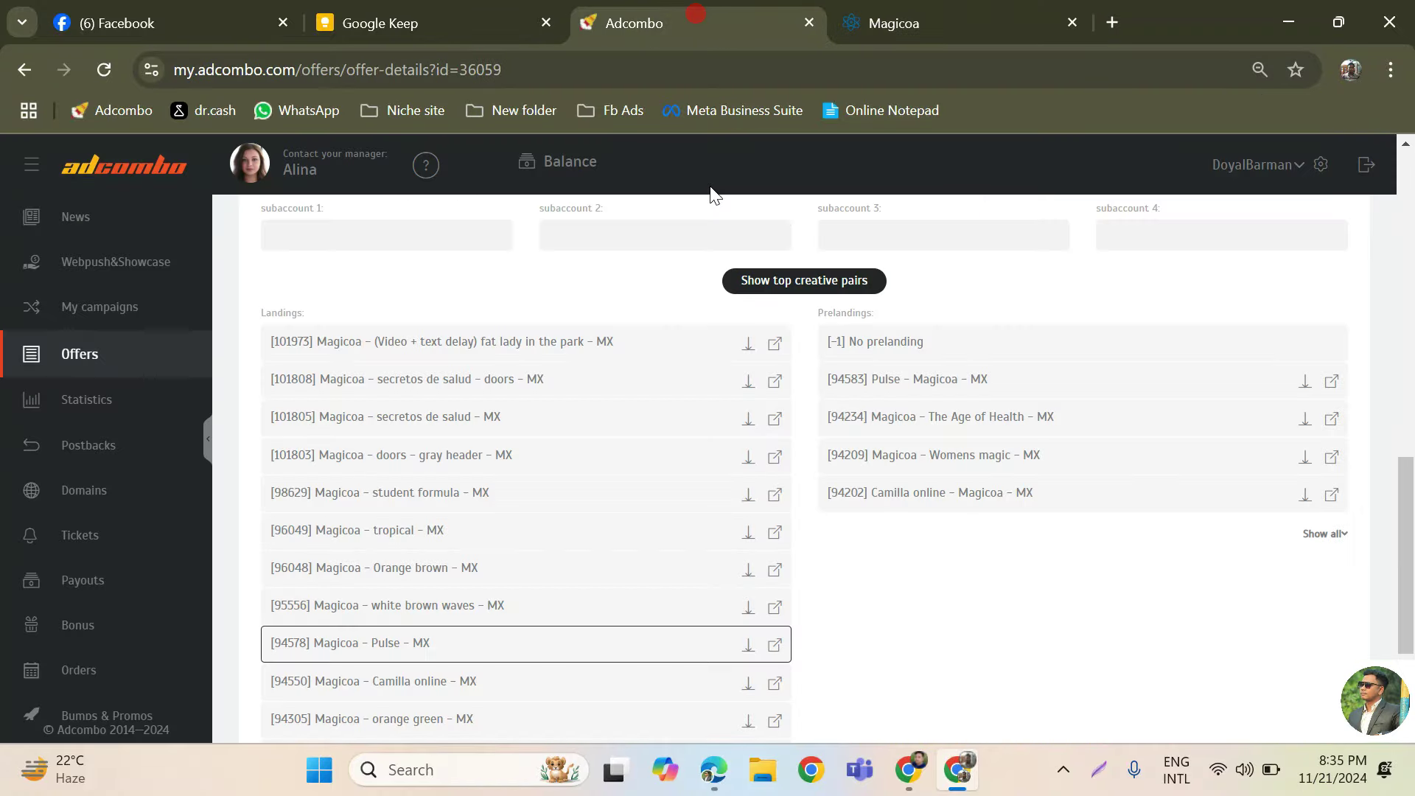
{"action": "left_click", "coordinate": [398, 567]}
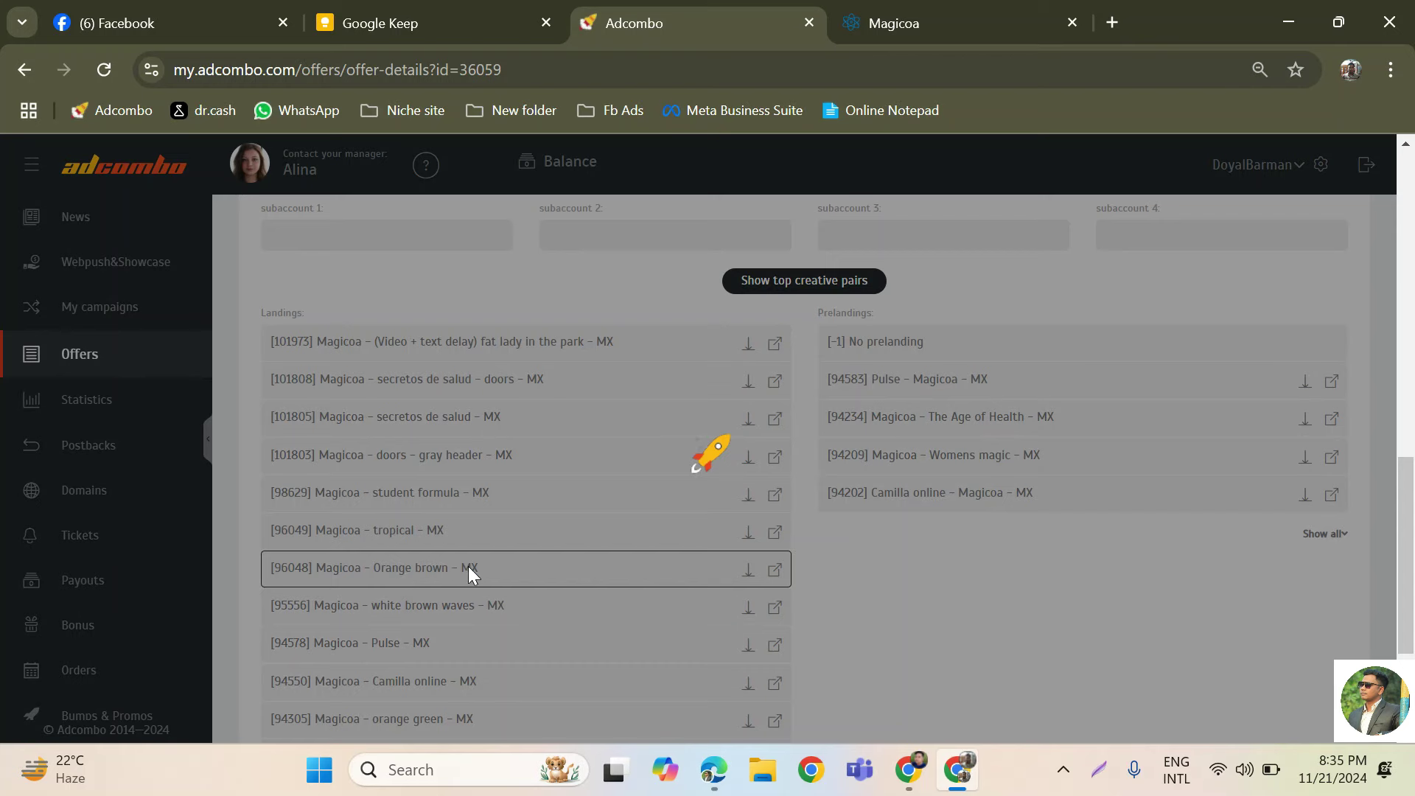
Step: Copy the tracking URL updated for the Orange brown landing
{"action": "scroll", "coordinate": [730, 527], "scroll_direction": "up", "scroll_amount": 2}
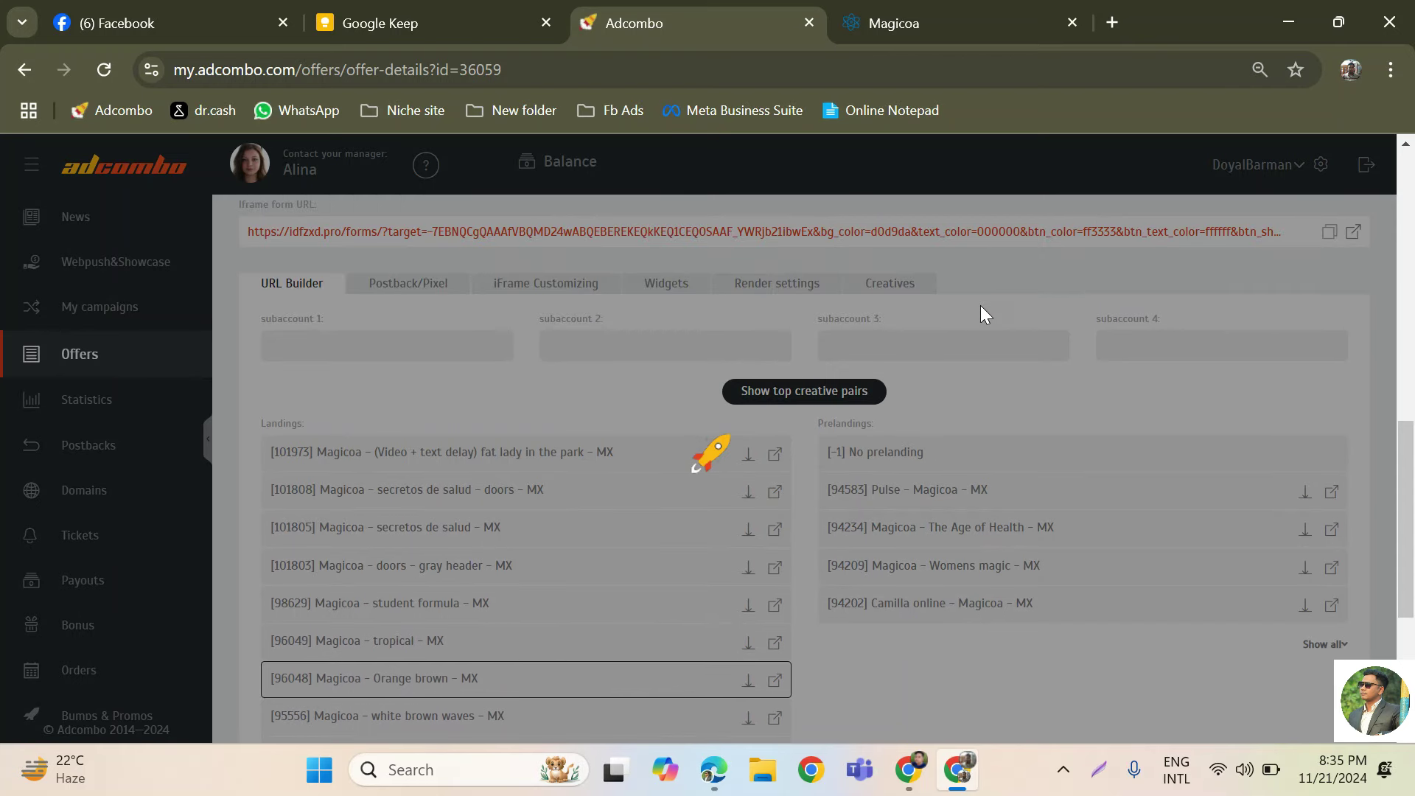
{"action": "scroll", "coordinate": [981, 308], "scroll_direction": "up", "scroll_amount": 2}
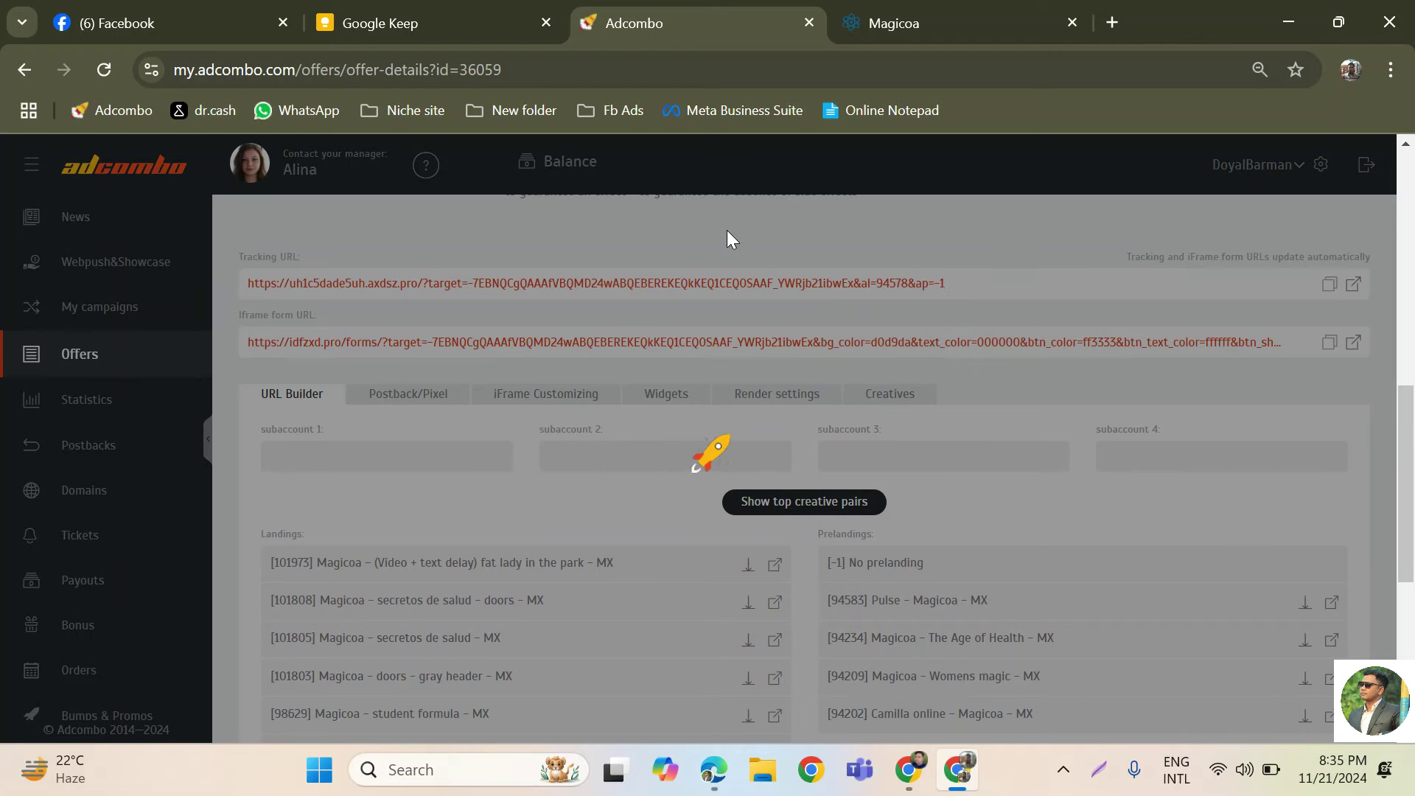
{"action": "scroll", "coordinate": [729, 239], "scroll_direction": "down", "scroll_amount": 3}
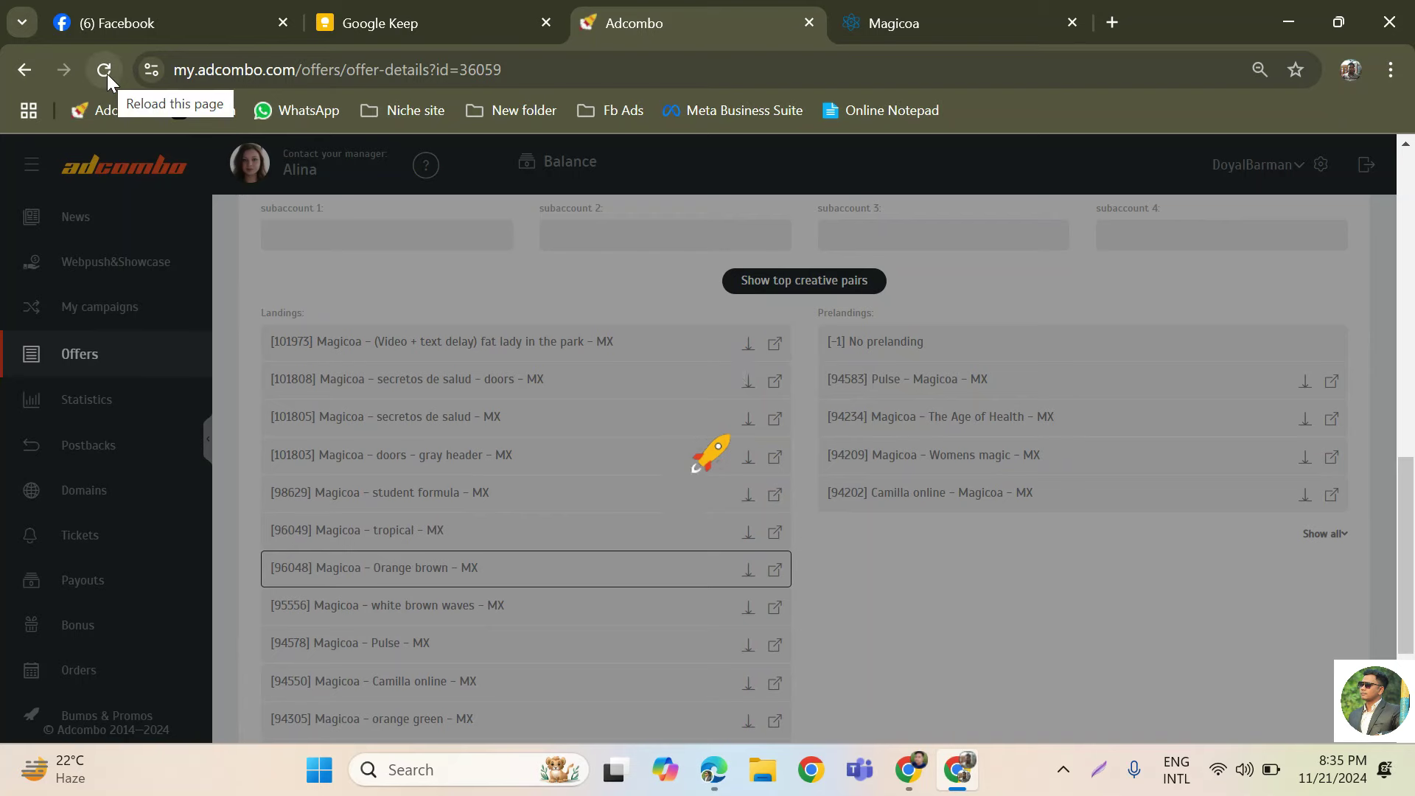
{"action": "scroll", "coordinate": [938, 431], "scroll_direction": "up", "scroll_amount": 4}
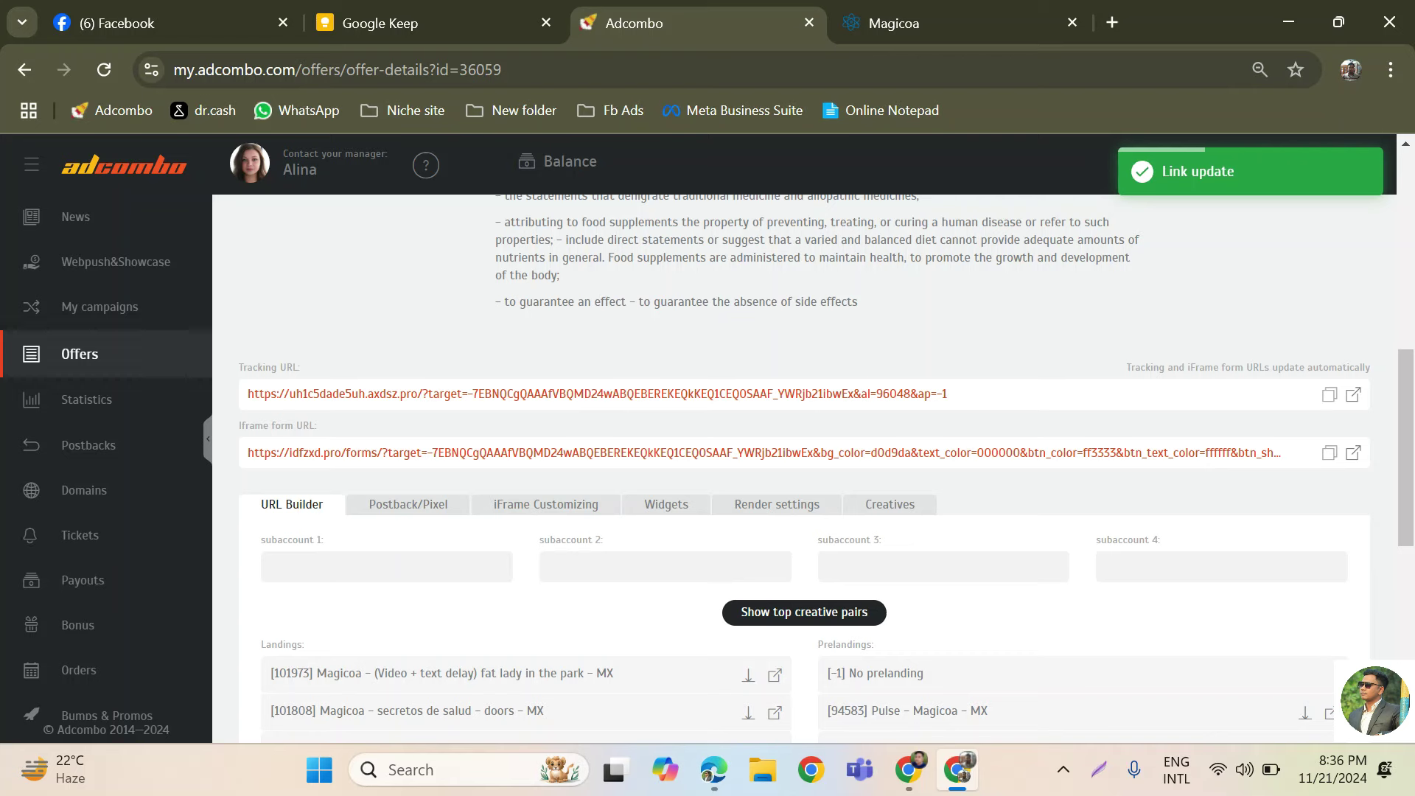
{"action": "left_click", "coordinate": [1328, 394]}
Step: Show all prelandings and glance at the top creative pairs overview
{"action": "scroll", "coordinate": [1089, 409], "scroll_direction": "down", "scroll_amount": 4}
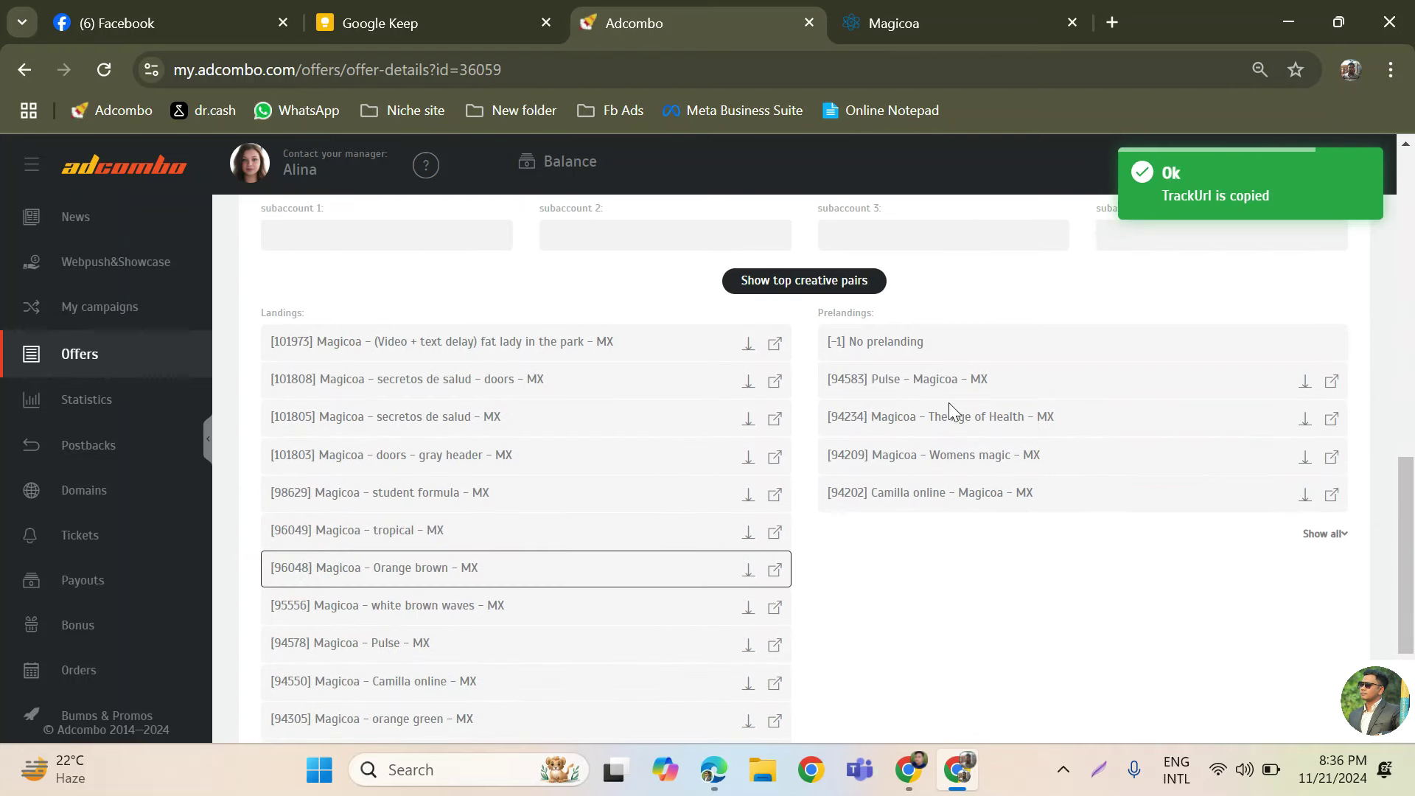
{"action": "left_click", "coordinate": [1336, 534]}
{"action": "left_click", "coordinate": [811, 284]}
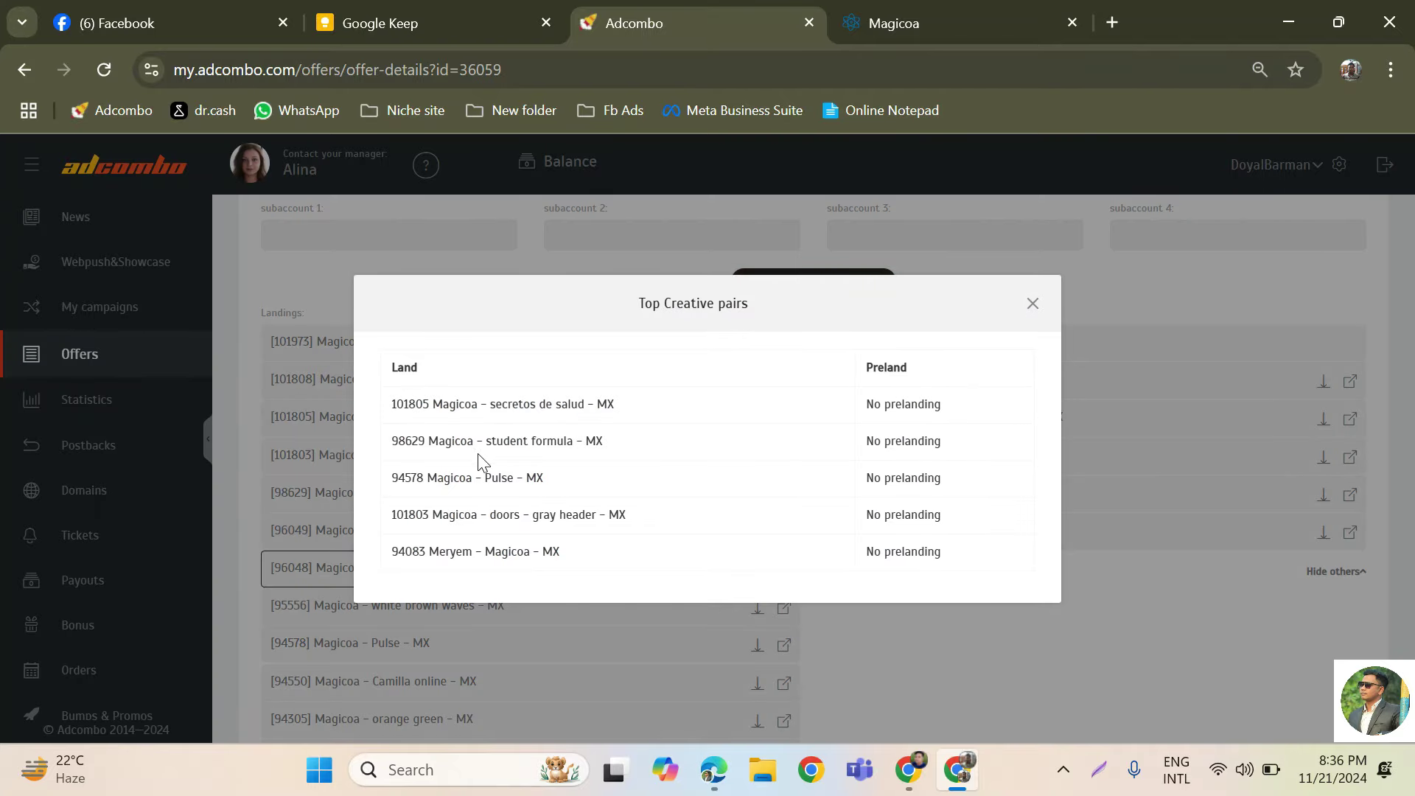
{"action": "left_click", "coordinate": [1033, 305]}
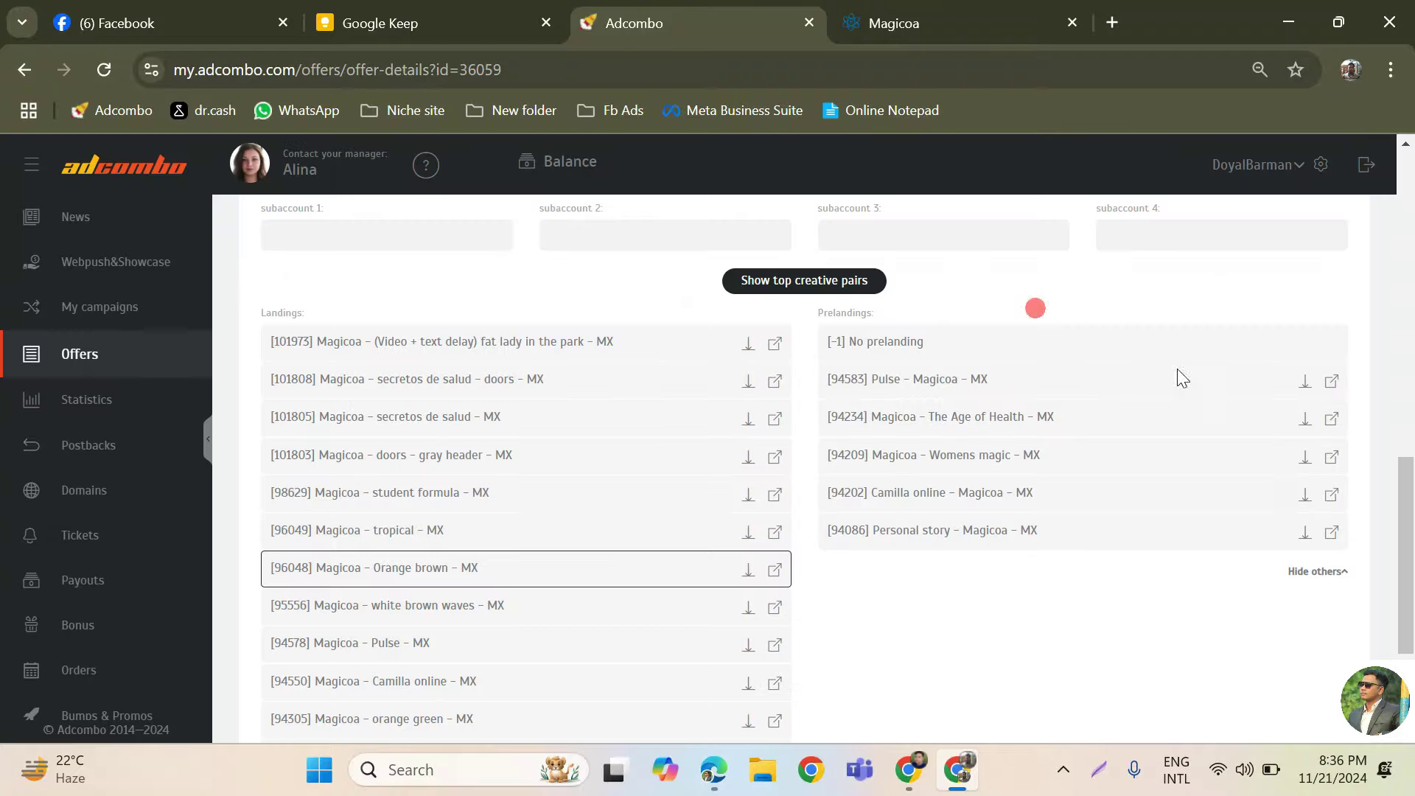
Step: Preview the Pulse prelanding page in a new tab and return to the offer
{"action": "left_click", "coordinate": [1334, 385]}
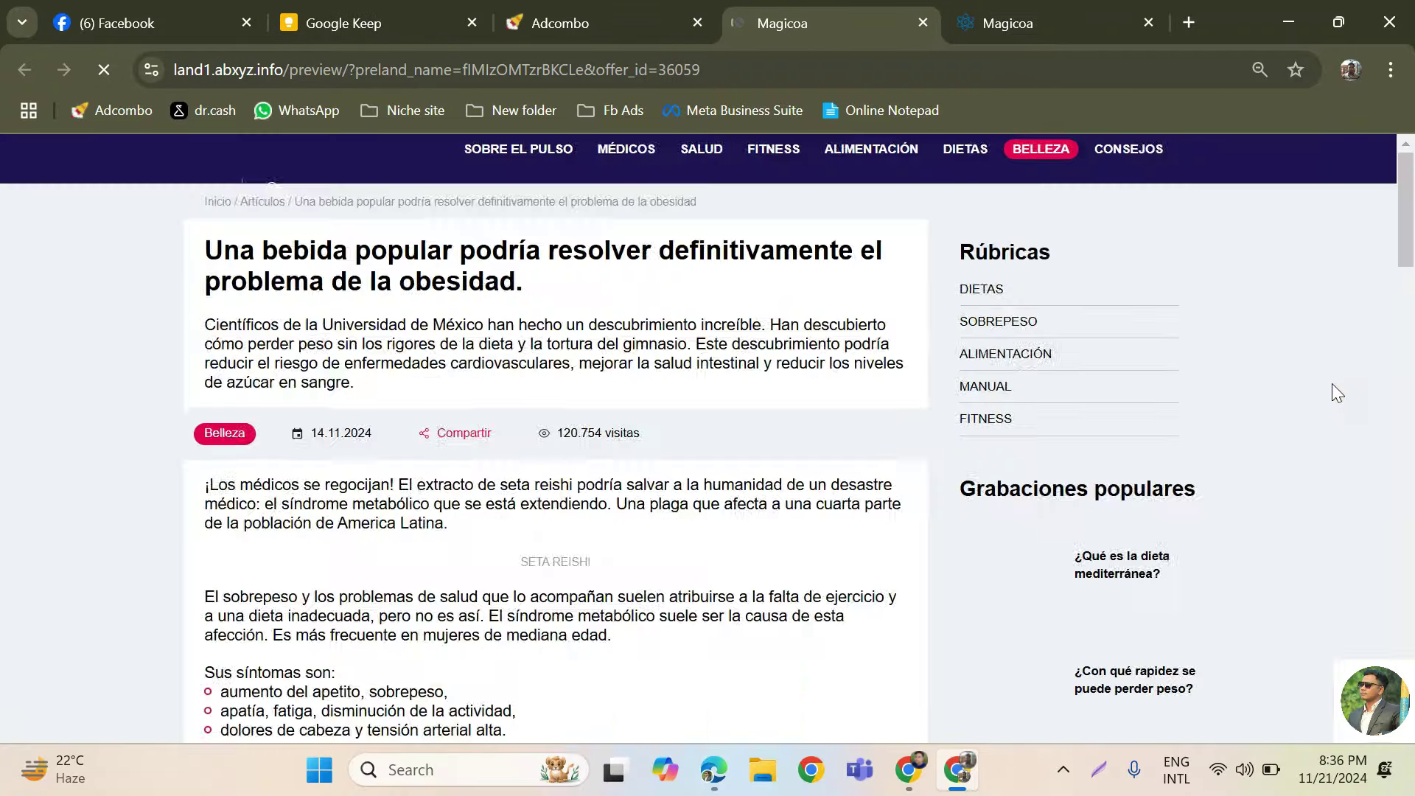
{"action": "scroll", "coordinate": [1055, 384], "scroll_direction": "down", "scroll_amount": 7}
{"action": "scroll", "coordinate": [556, 435], "scroll_direction": "down", "scroll_amount": 15}
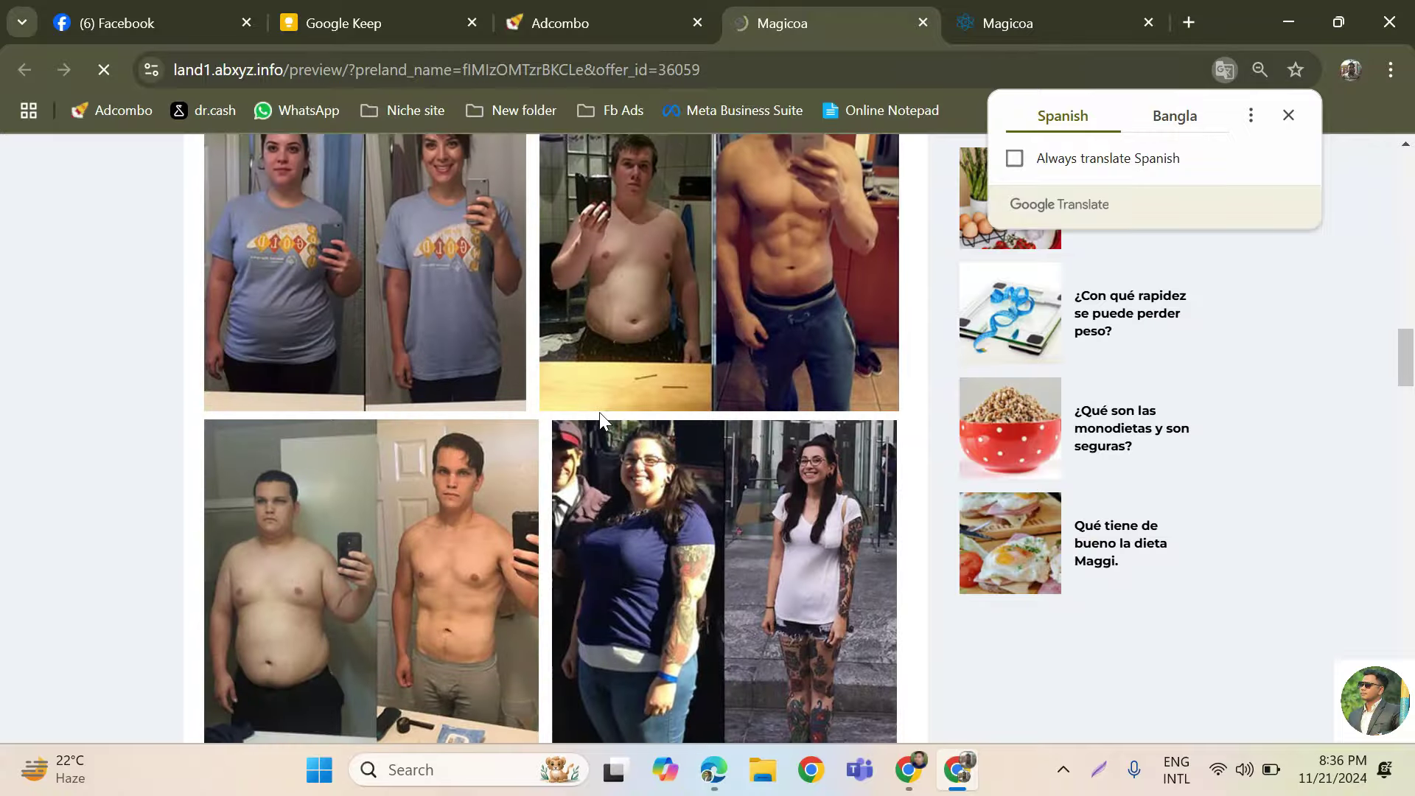
{"action": "scroll", "coordinate": [662, 339], "scroll_direction": "down", "scroll_amount": 8}
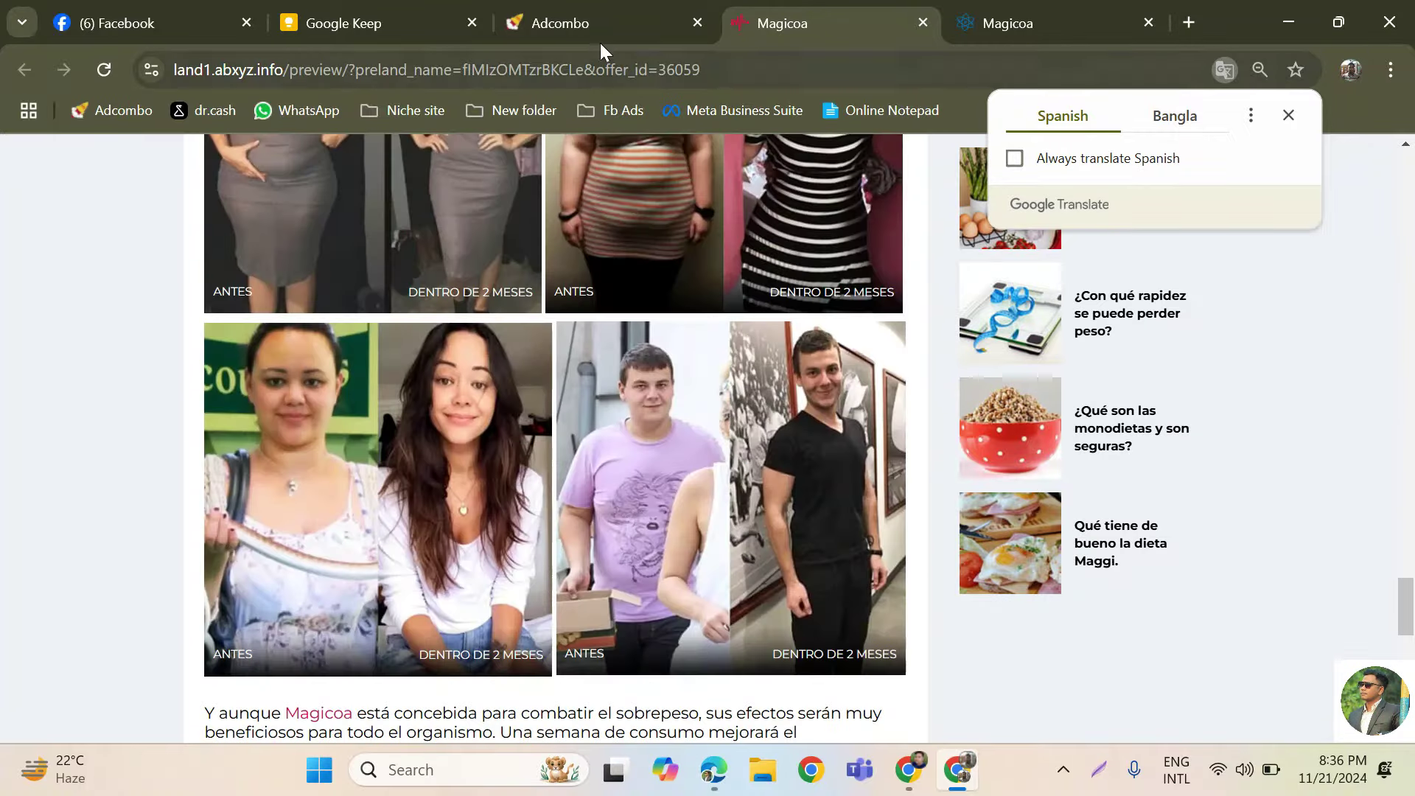
{"action": "left_click", "coordinate": [603, 20]}
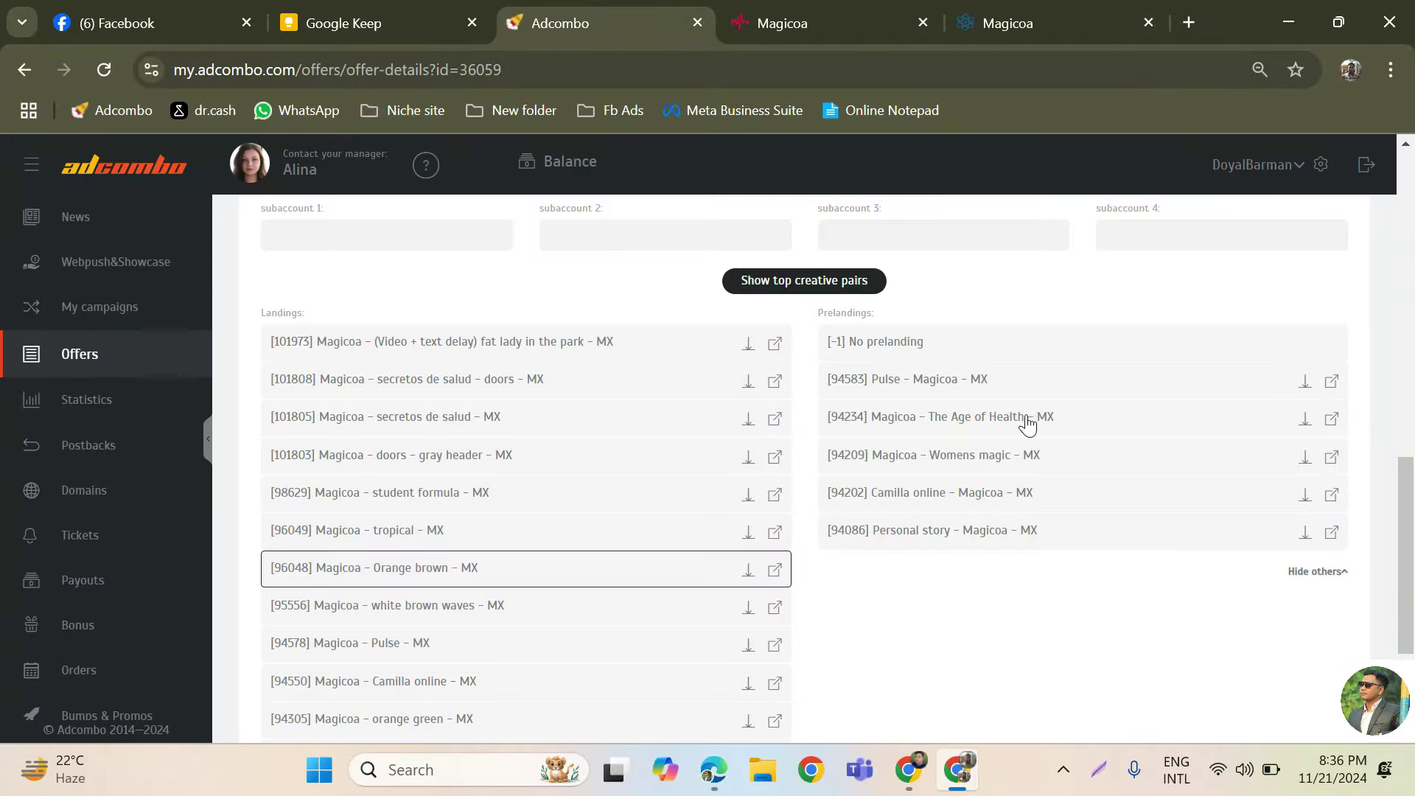
Step: Reapply the Orange brown landing, copy its tracking URL, and bring up the Pulse prelanding download
{"action": "left_click", "coordinate": [425, 582]}
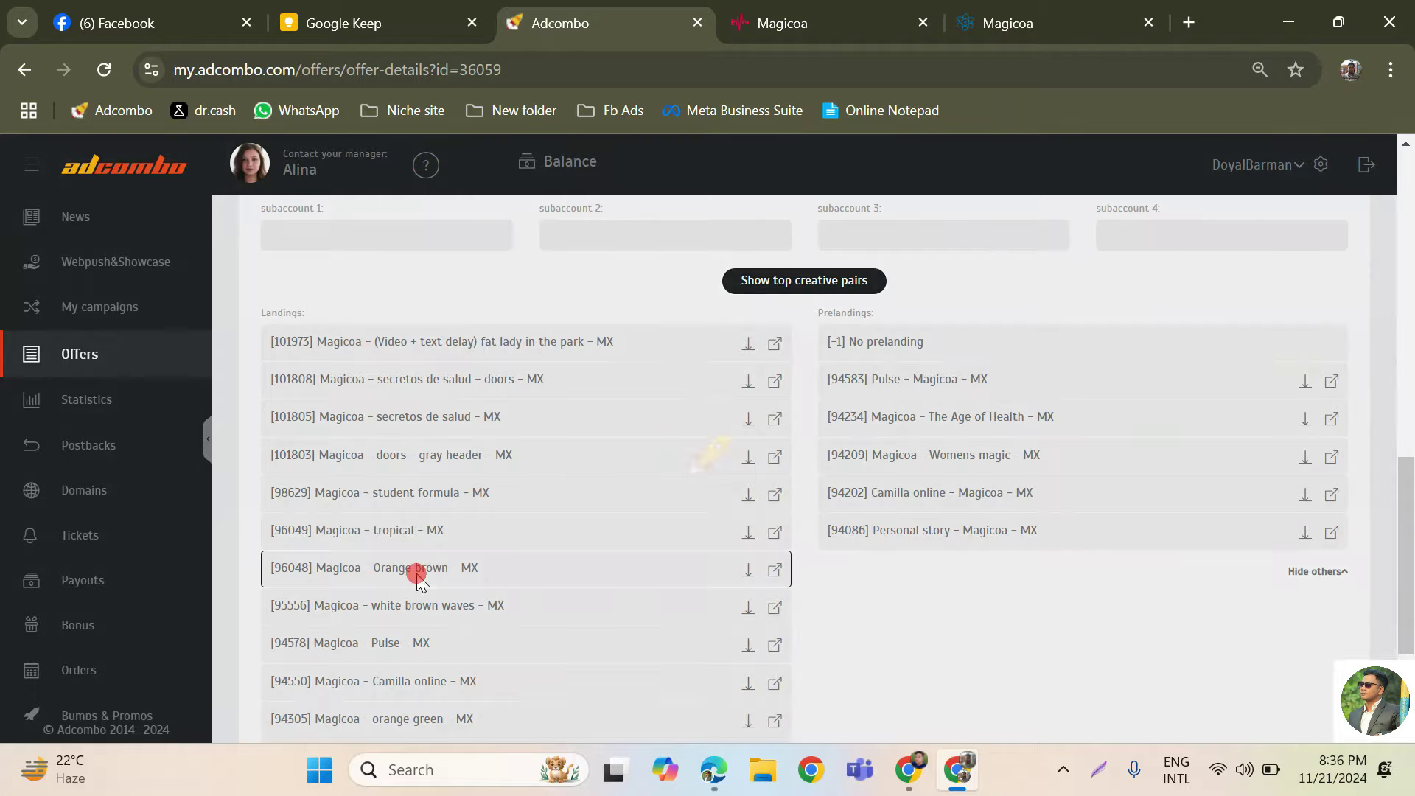
{"action": "scroll", "coordinate": [505, 579], "scroll_direction": "up", "scroll_amount": 4}
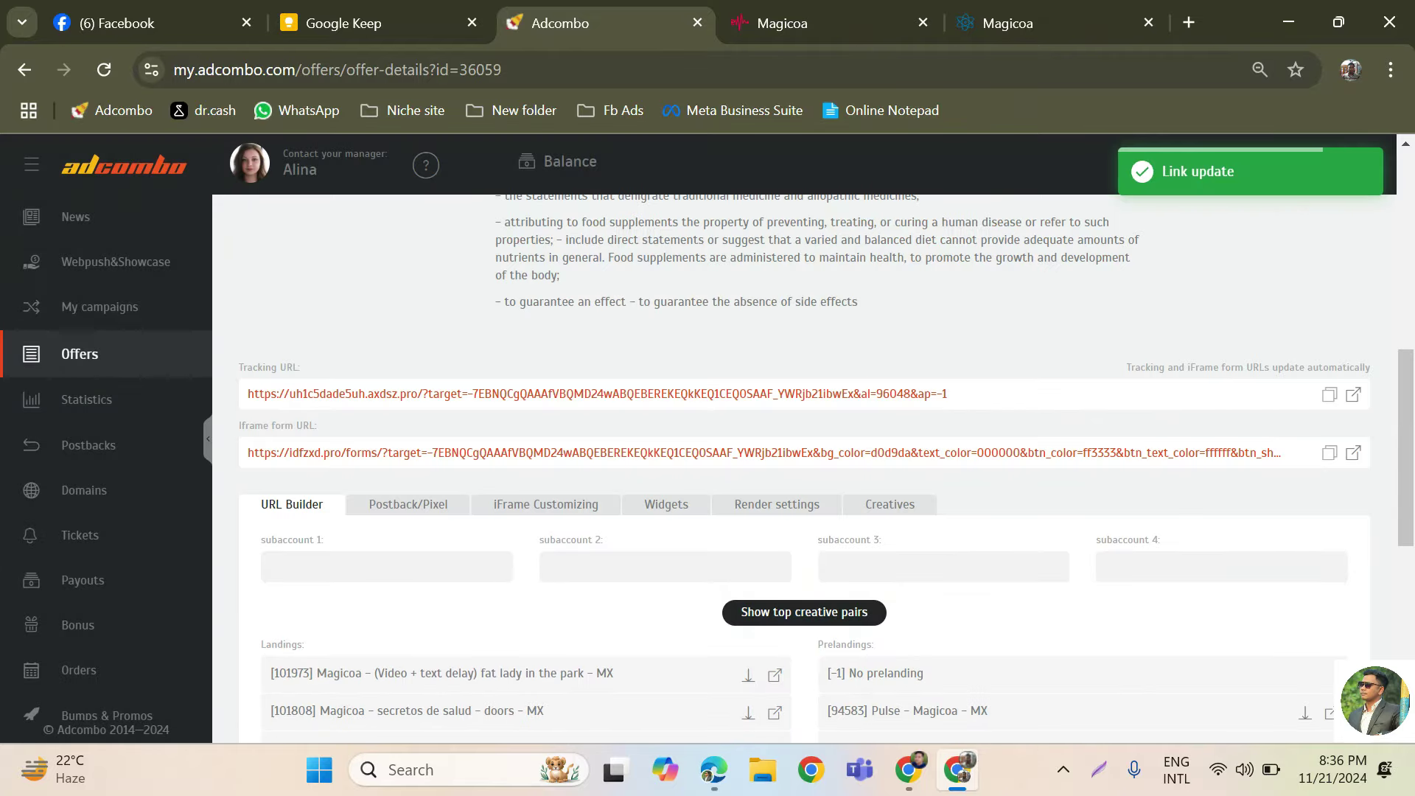
{"action": "left_click", "coordinate": [1329, 395]}
{"action": "scroll", "coordinate": [1063, 353], "scroll_direction": "down", "scroll_amount": 5}
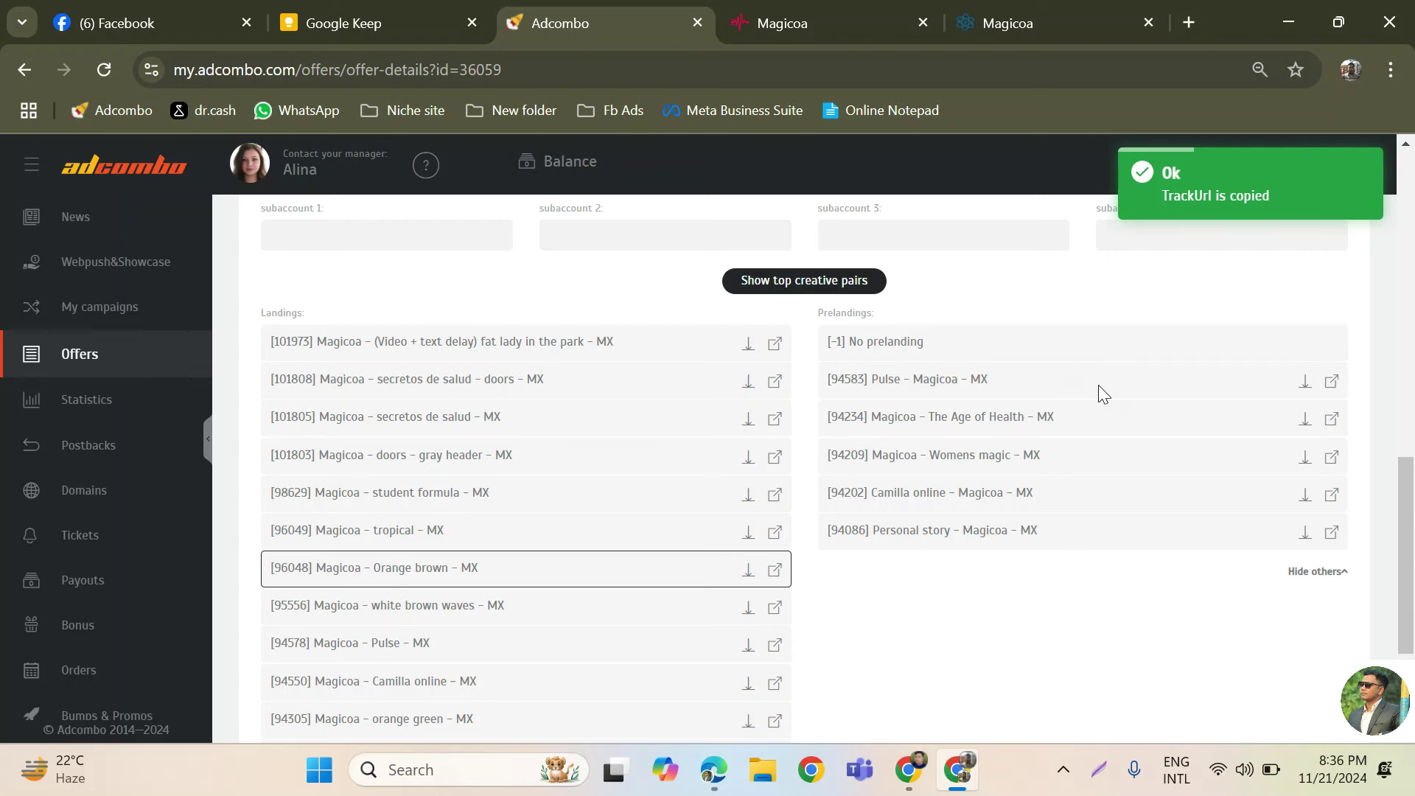
{"action": "left_click", "coordinate": [1306, 382]}
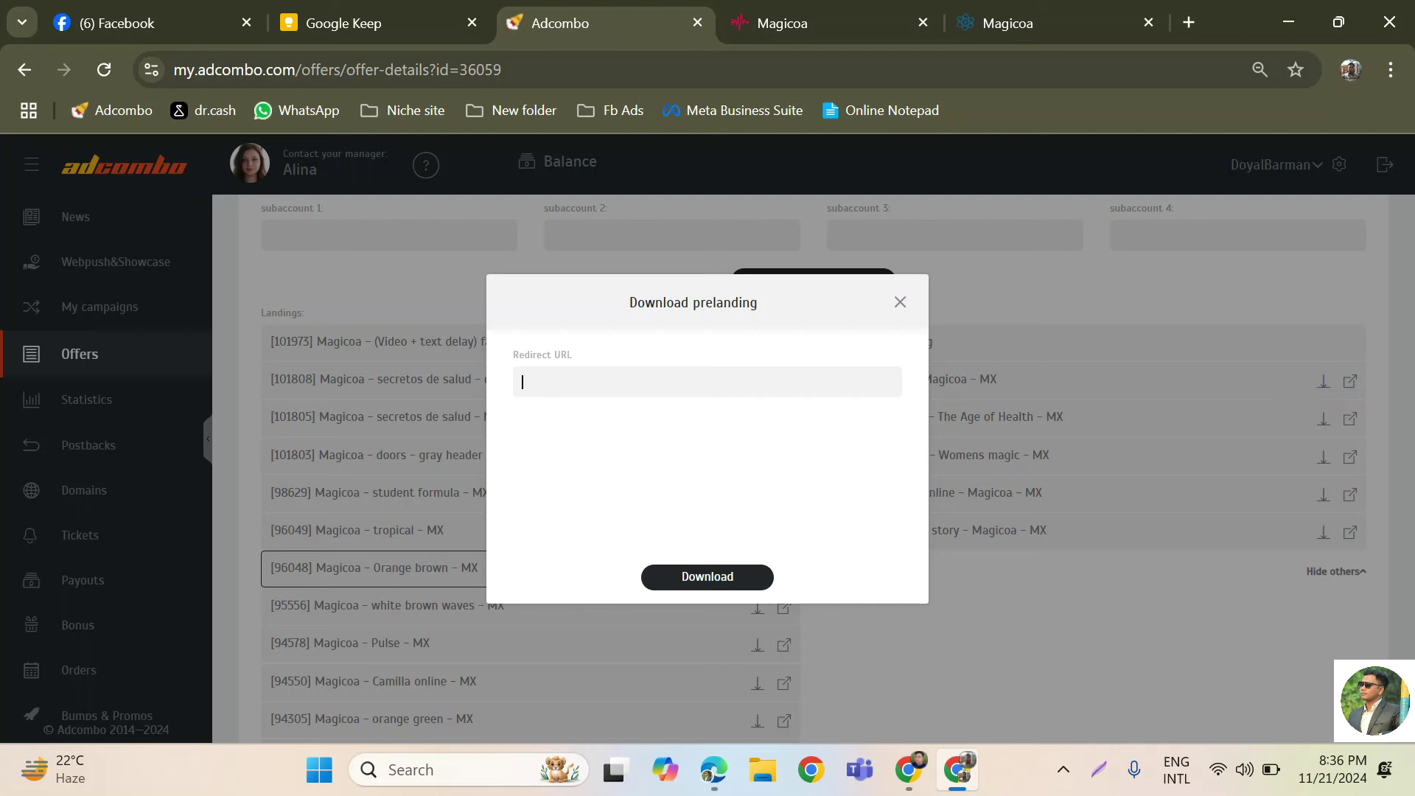
Step: Paste the tracking URL as the redirect and download the Pulse – Magicoa – MX prelanding zip
{"action": "key", "text": "ctrl+v"}
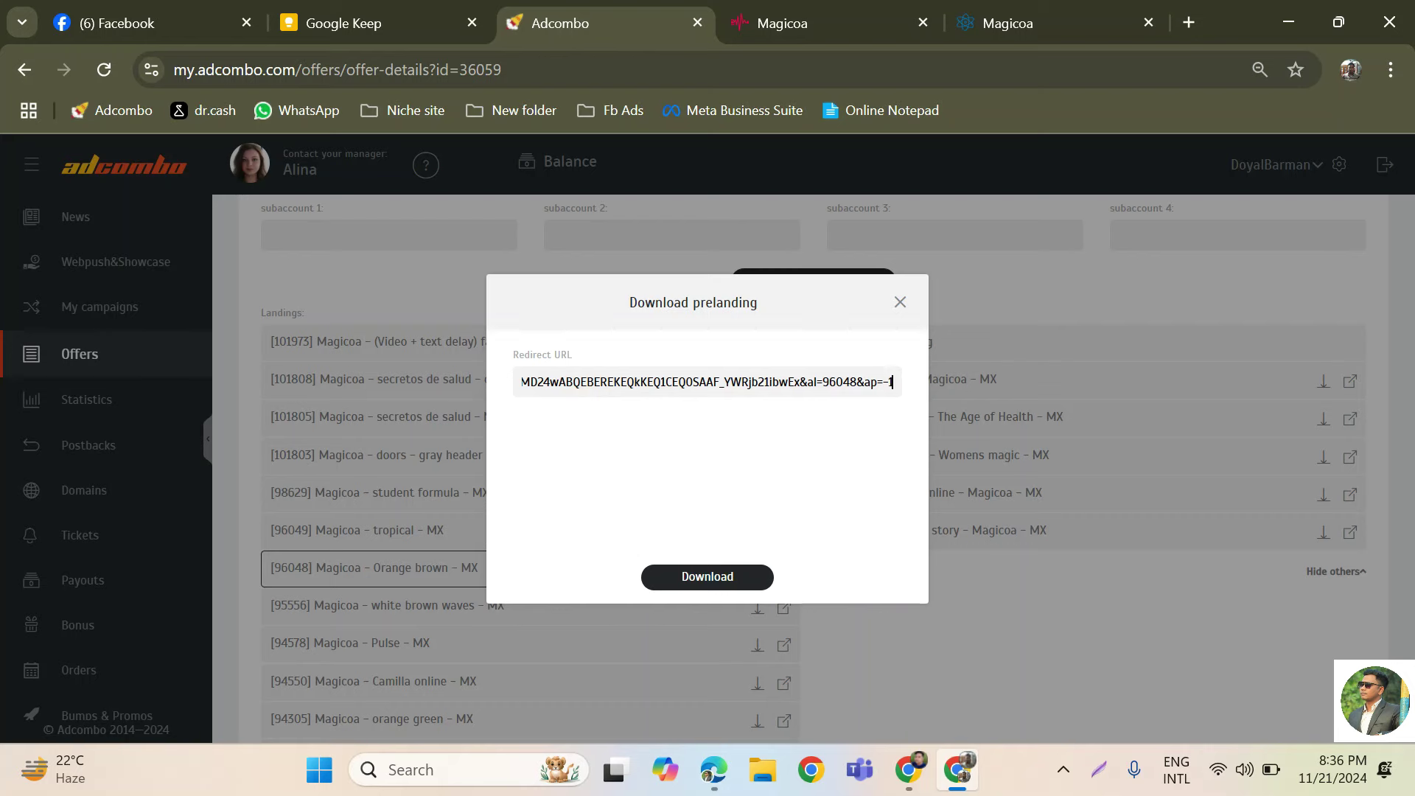
{"action": "left_click", "coordinate": [713, 577]}
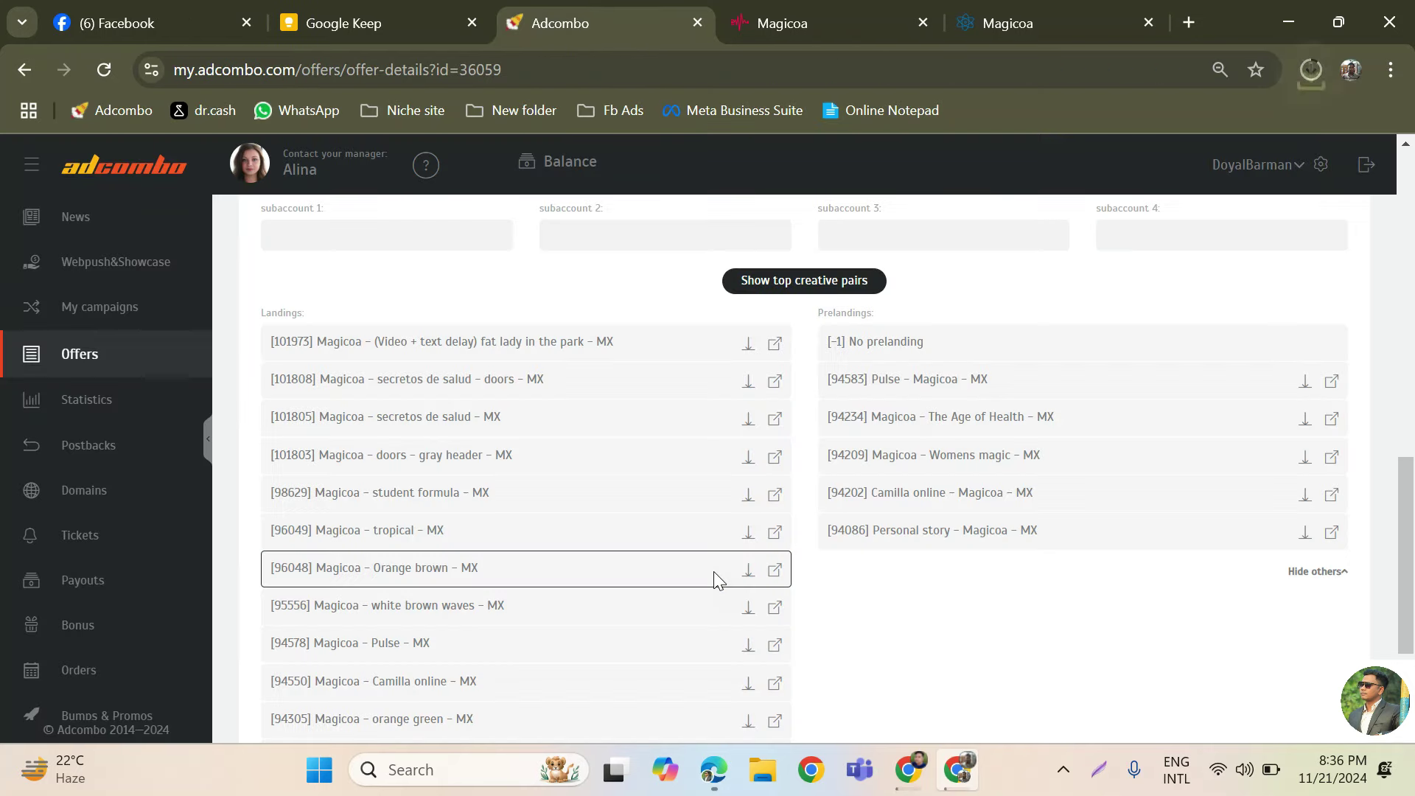
{"action": "left_click", "coordinate": [1313, 69]}
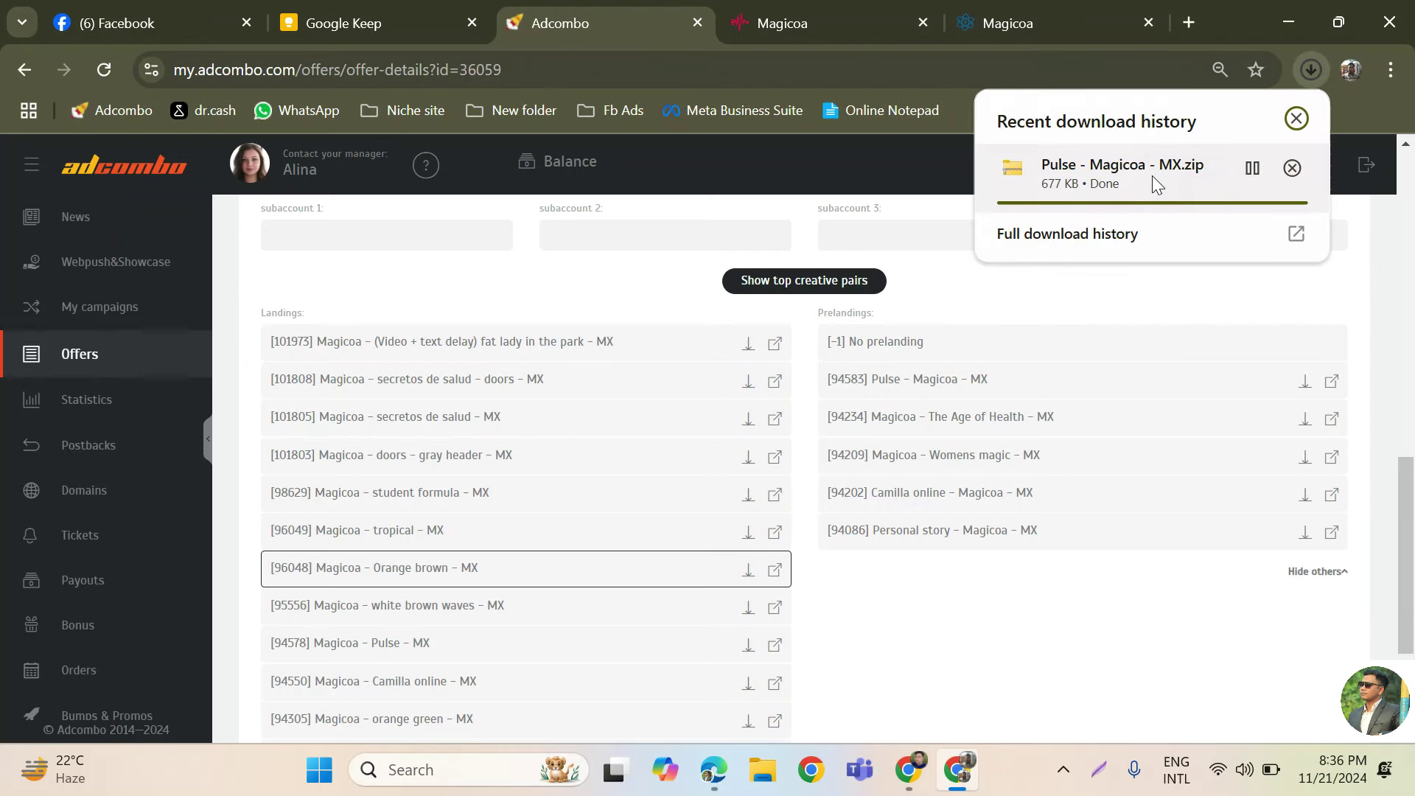
Step: Confirm the zip is in the Downloads folder, then bring up the Hostinger panel window
{"action": "left_click", "coordinate": [748, 774]}
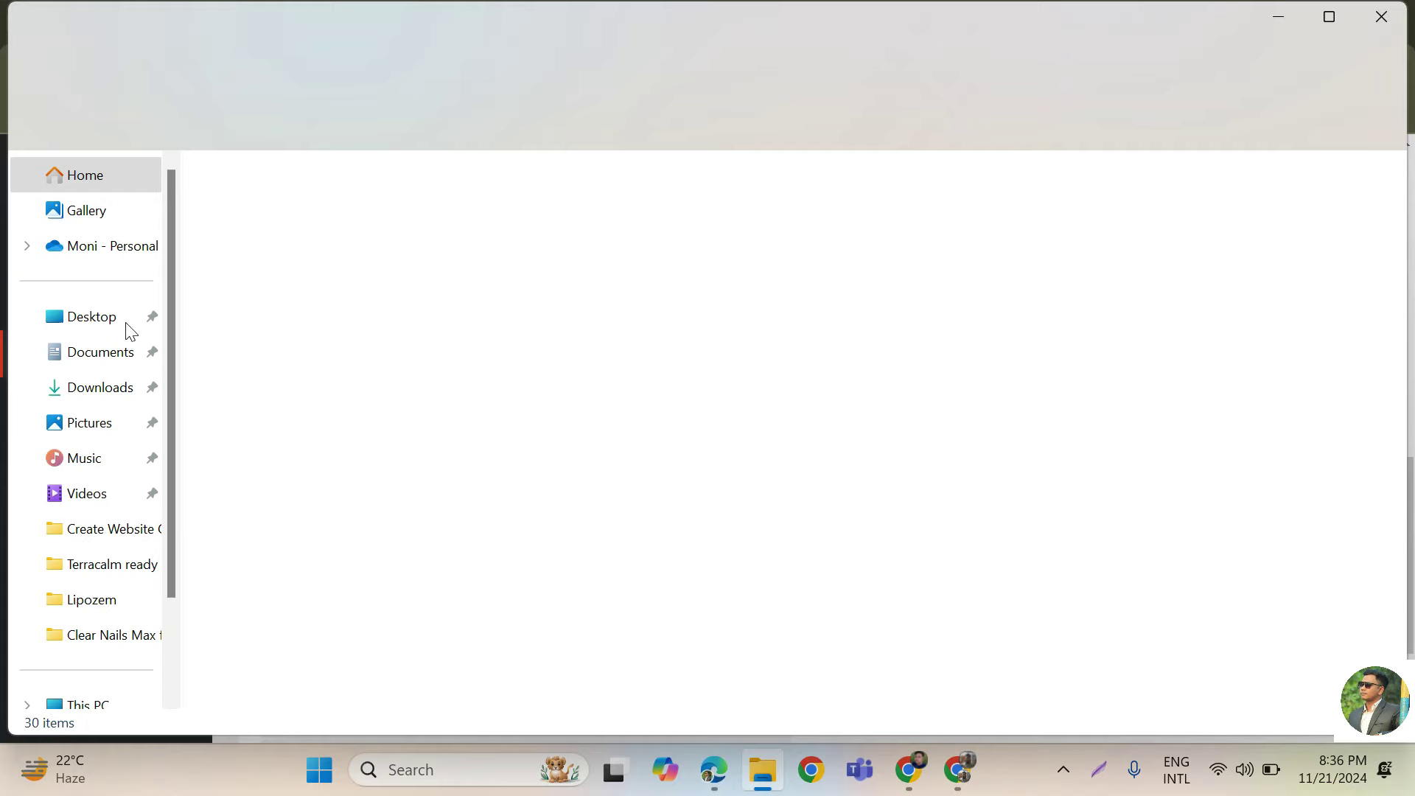
{"action": "left_click", "coordinate": [105, 401]}
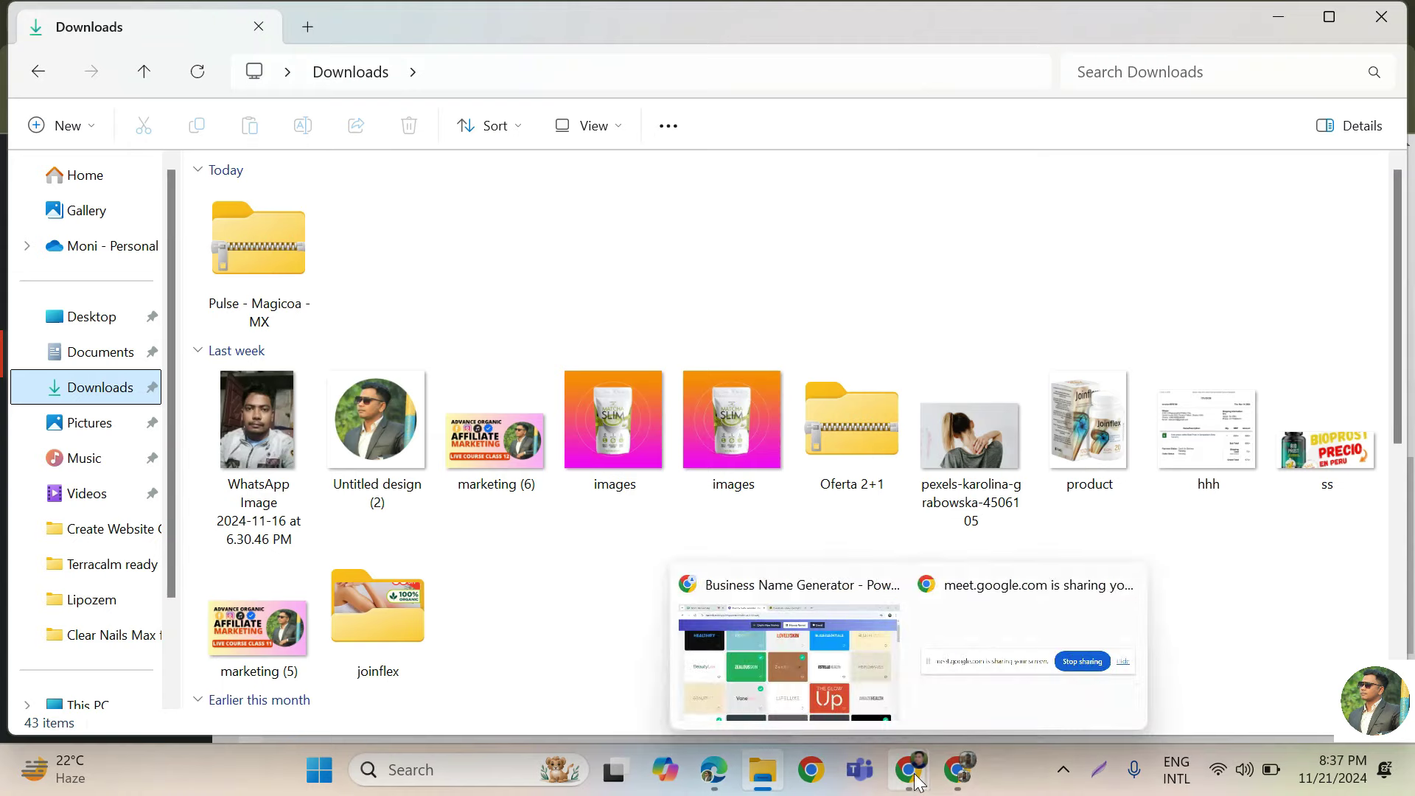
{"action": "left_click", "coordinate": [713, 770]}
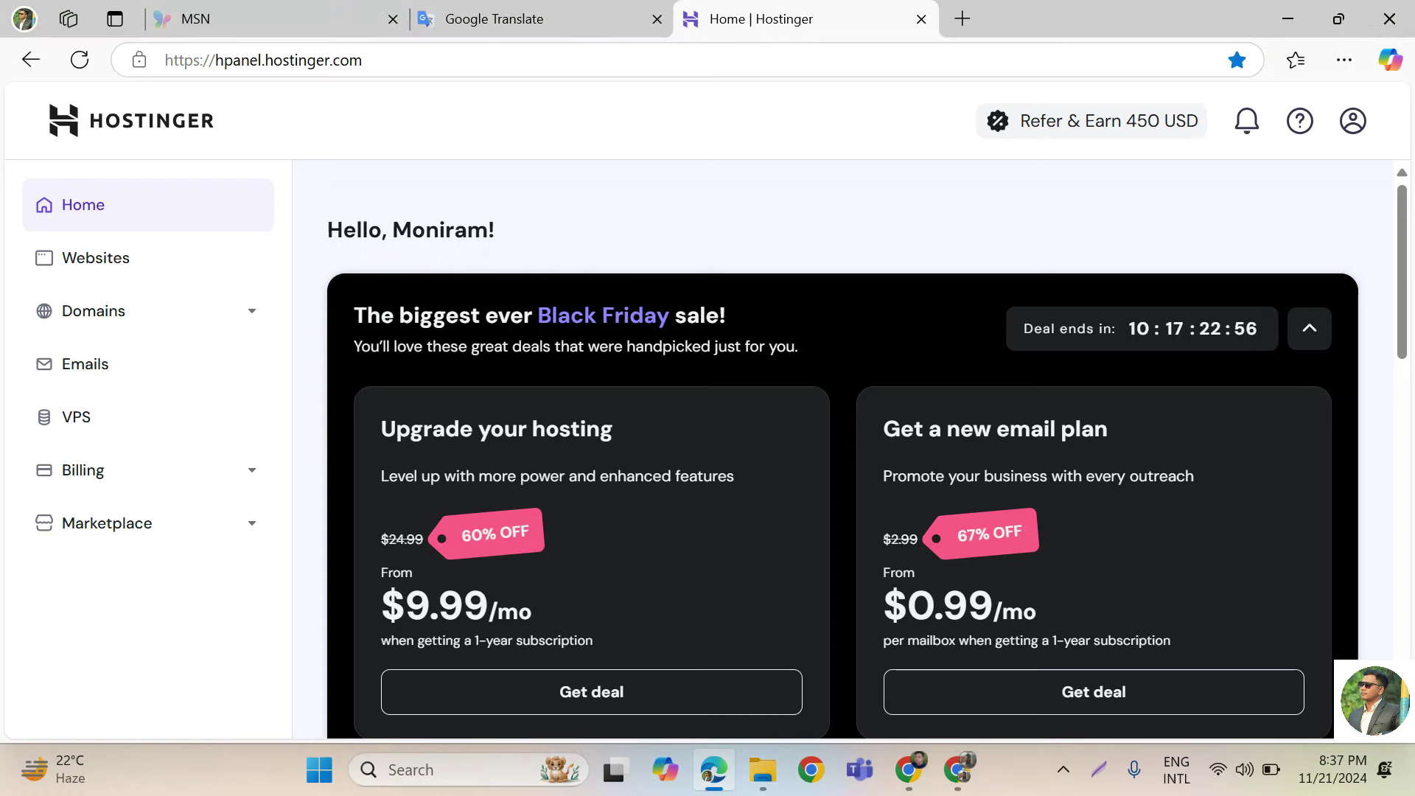
Step: Open the Websites list in hPanel and find the honeybarn.us entry
{"action": "scroll", "coordinate": [670, 373], "scroll_direction": "down", "scroll_amount": 5}
{"action": "scroll", "coordinate": [670, 379], "scroll_direction": "up", "scroll_amount": 5}
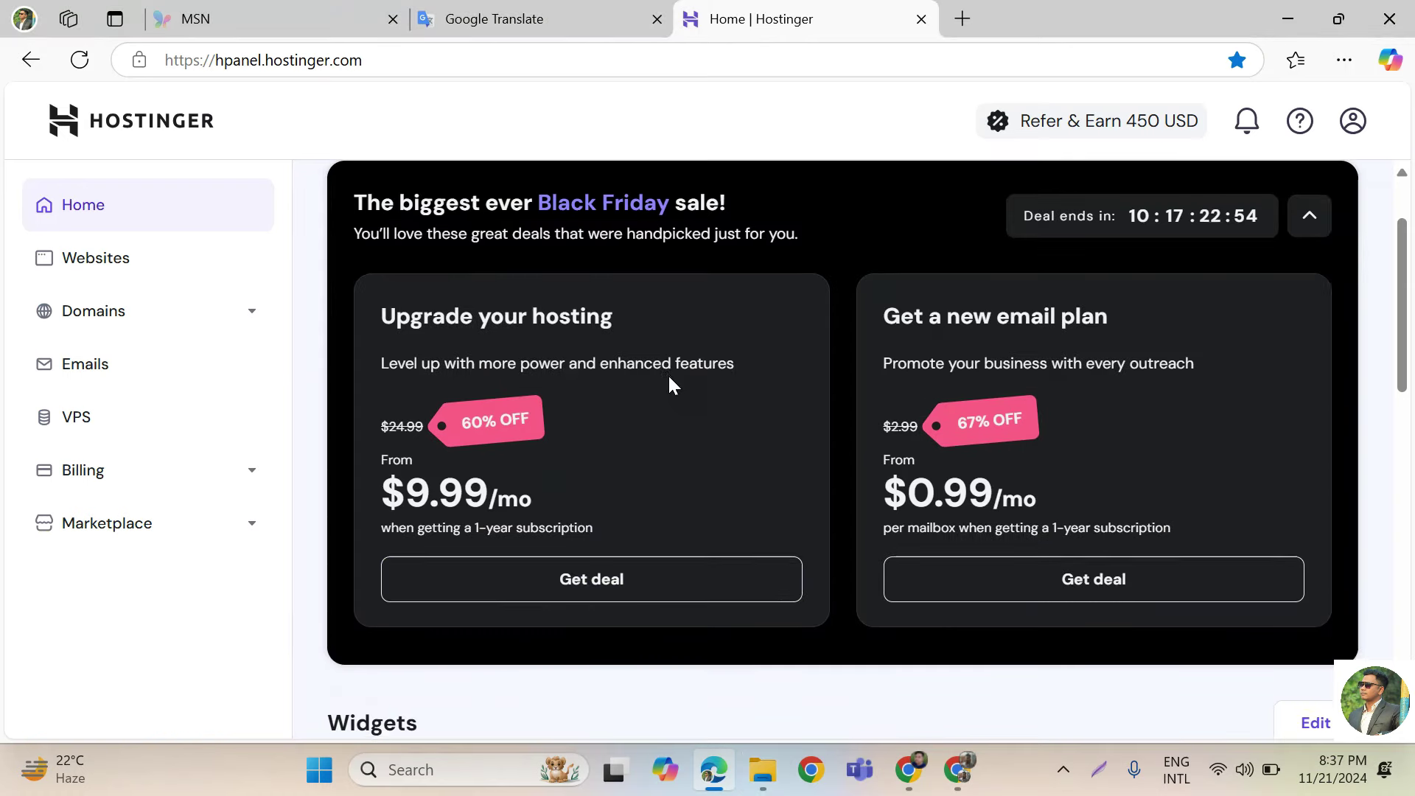
{"action": "left_click", "coordinate": [185, 259]}
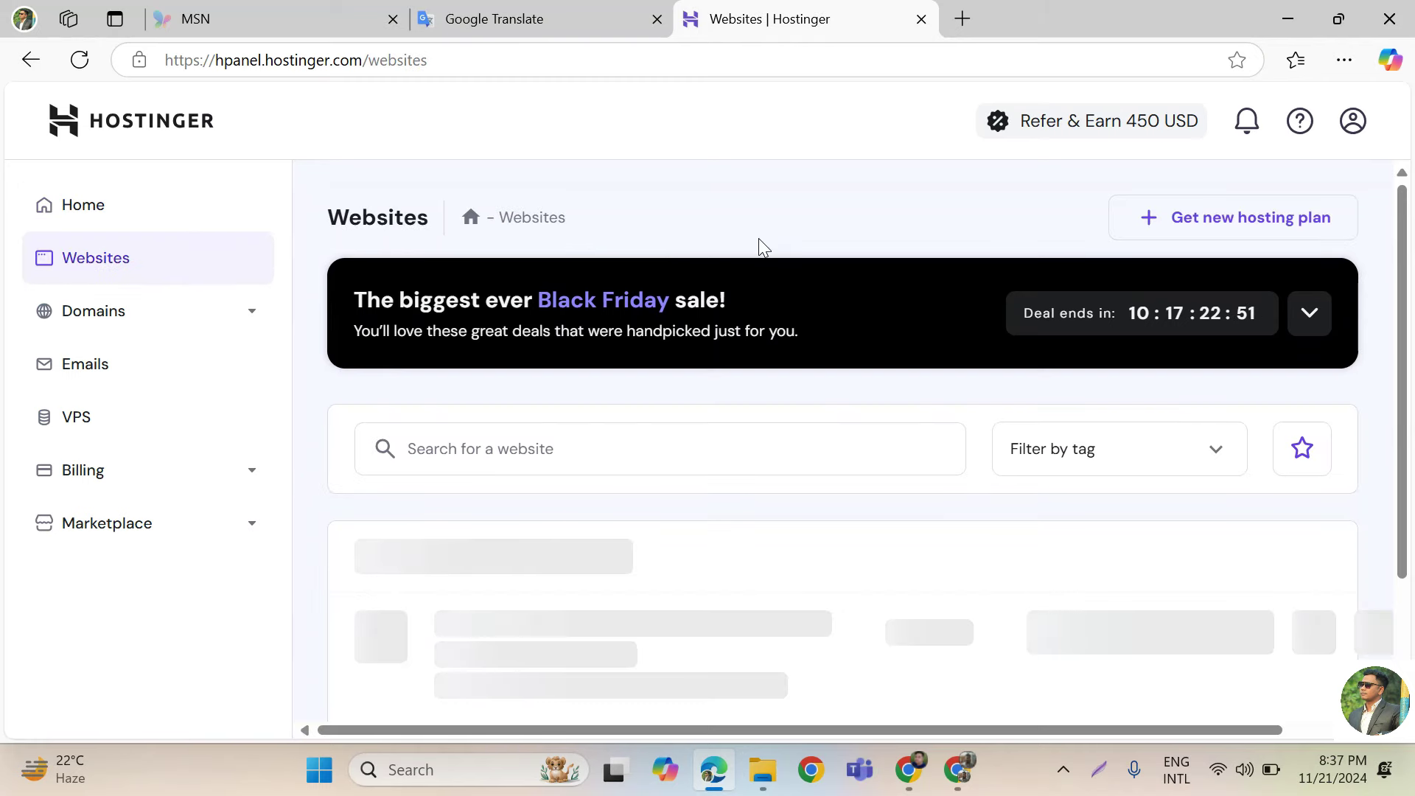
{"action": "scroll", "coordinate": [661, 325], "scroll_direction": "down", "scroll_amount": 3}
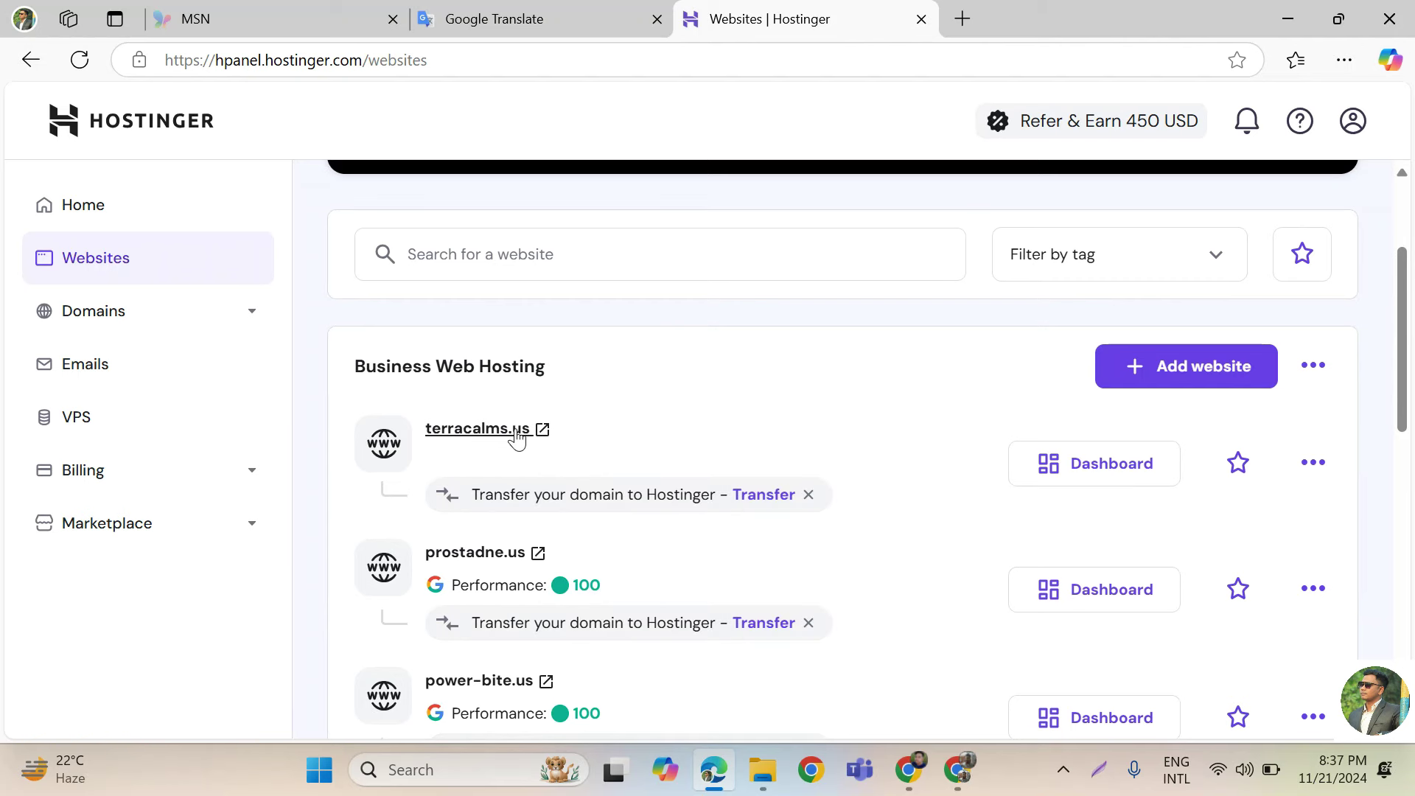
{"action": "scroll", "coordinate": [516, 449], "scroll_direction": "down", "scroll_amount": 2}
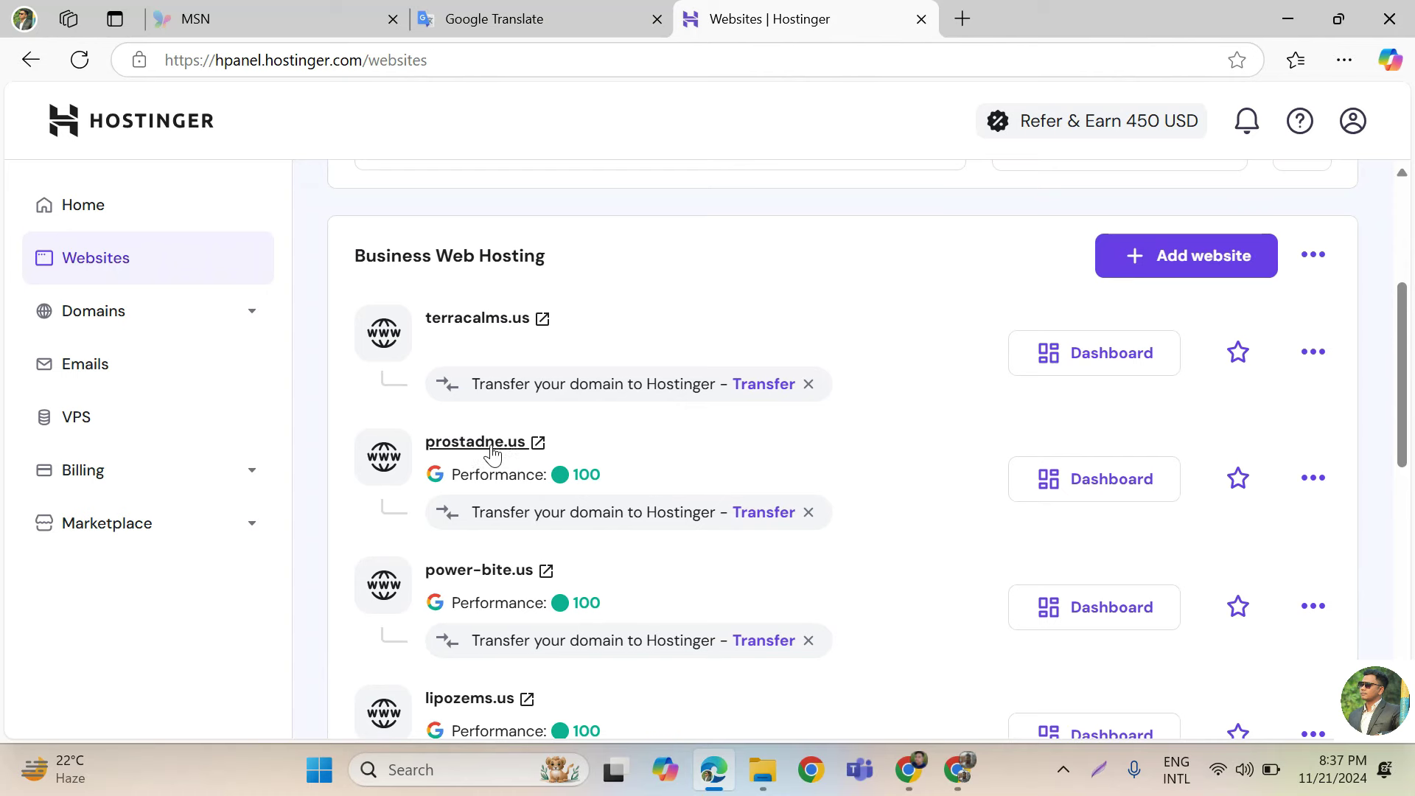
{"action": "scroll", "coordinate": [521, 463], "scroll_direction": "down", "scroll_amount": 1}
{"action": "scroll", "coordinate": [520, 463], "scroll_direction": "down", "scroll_amount": 2}
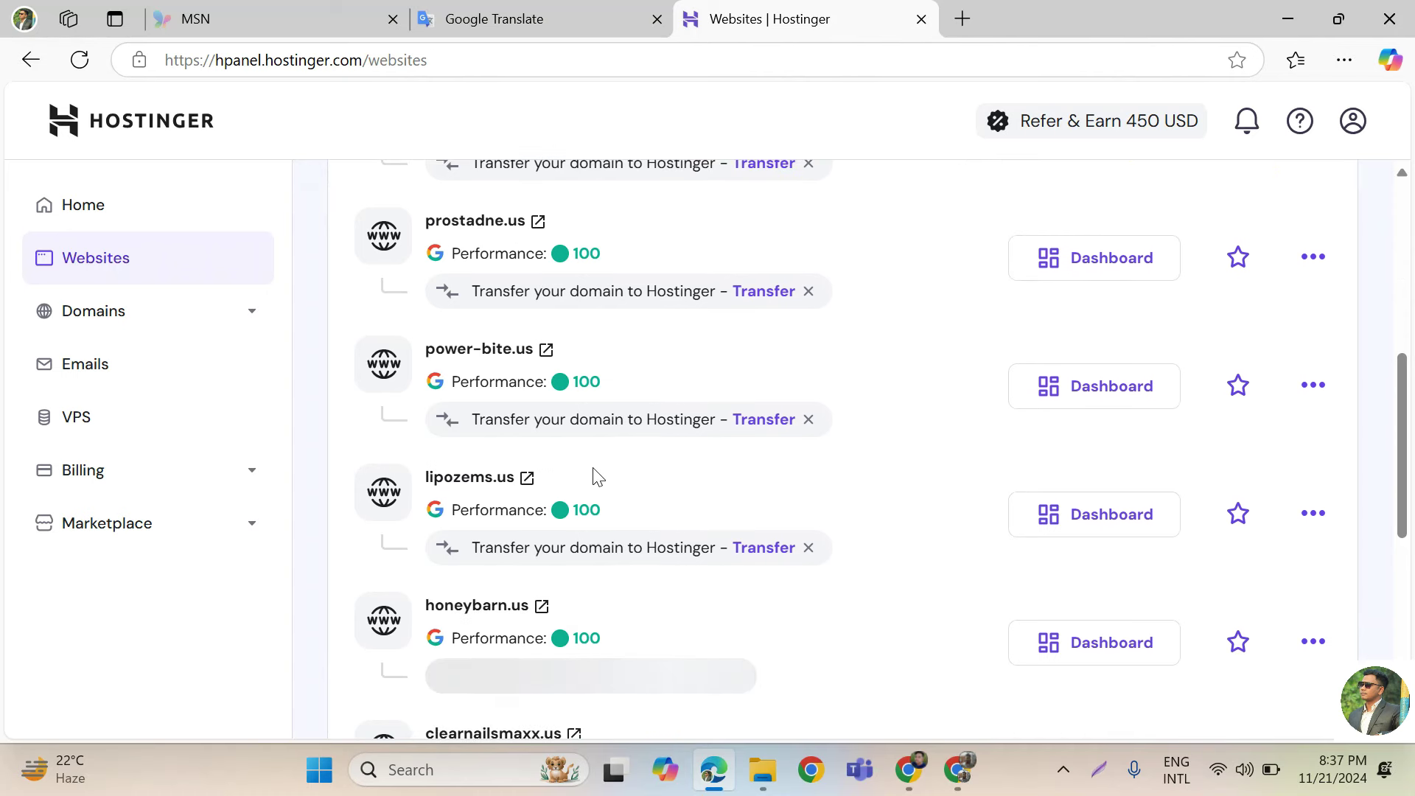
{"action": "scroll", "coordinate": [594, 474], "scroll_direction": "down", "scroll_amount": 1}
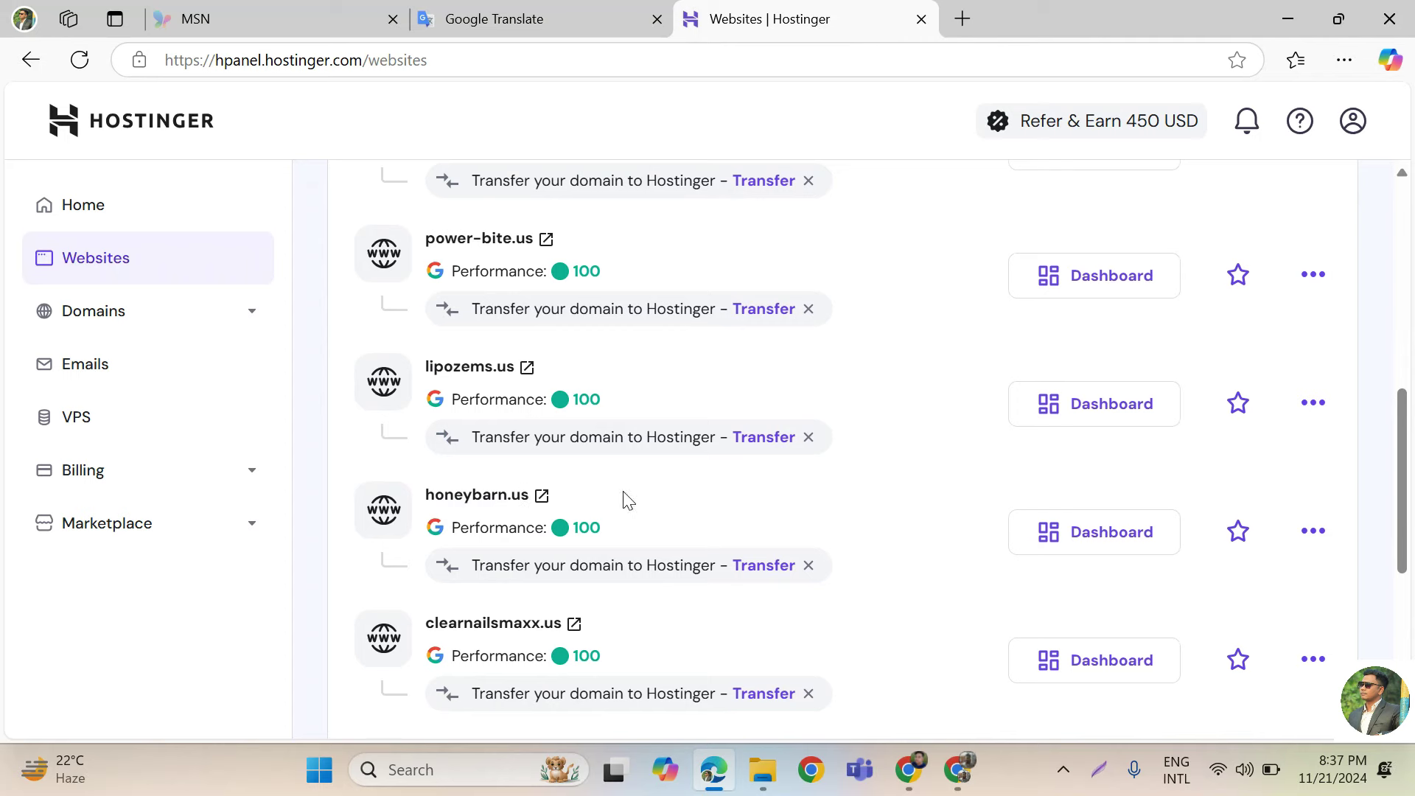
Step: Preview honeybarn.us live, confirming it shows the default "You Are All Set to Go!" page
{"action": "left_click", "coordinate": [507, 497]}
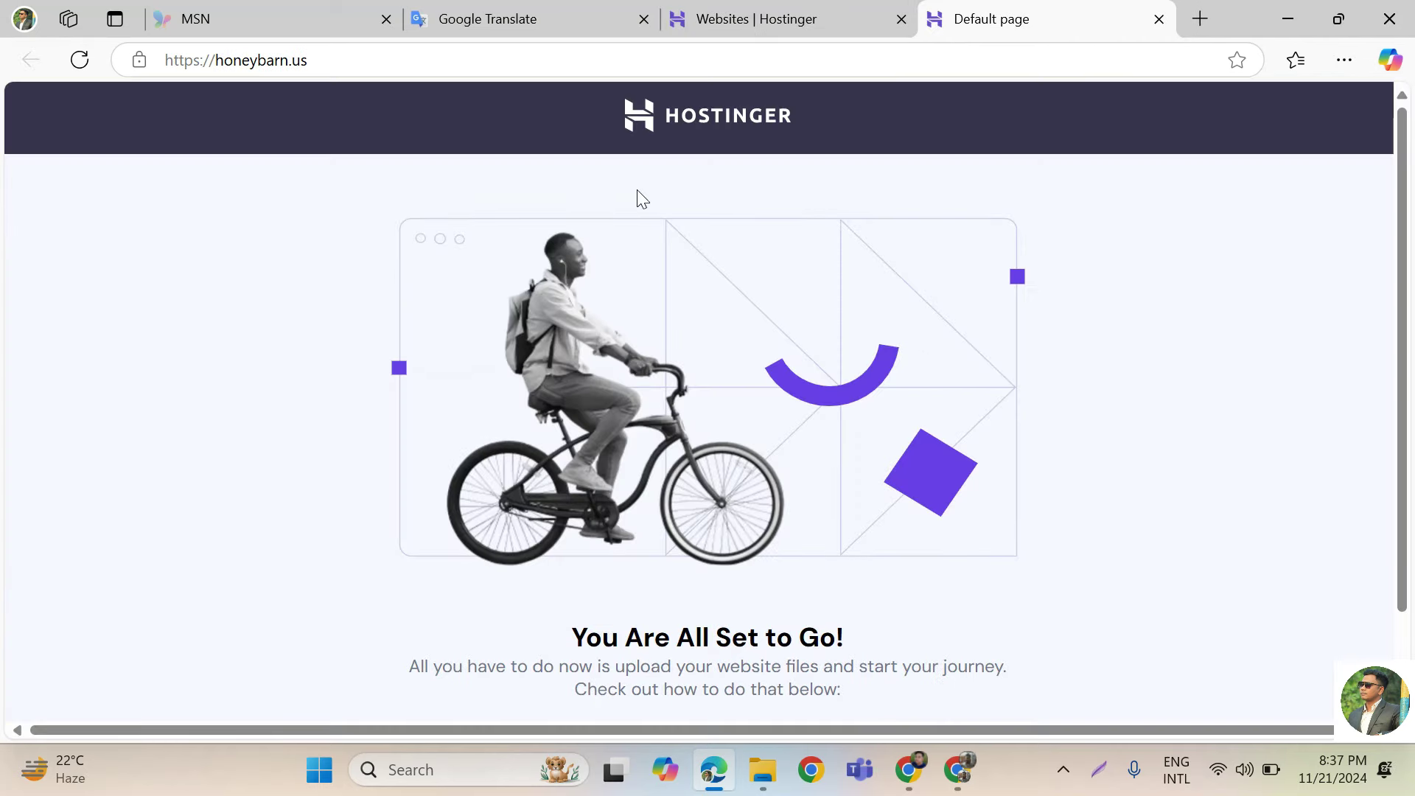
{"action": "scroll", "coordinate": [590, 431], "scroll_direction": "down", "scroll_amount": 1}
{"action": "scroll", "coordinate": [589, 430], "scroll_direction": "up", "scroll_amount": 1}
{"action": "scroll", "coordinate": [752, 346], "scroll_direction": "down", "scroll_amount": 1}
{"action": "scroll", "coordinate": [781, 244], "scroll_direction": "up", "scroll_amount": 1}
Step: Open the honeybarn.us website dashboard from the Websites list
{"action": "left_click", "coordinate": [767, 18]}
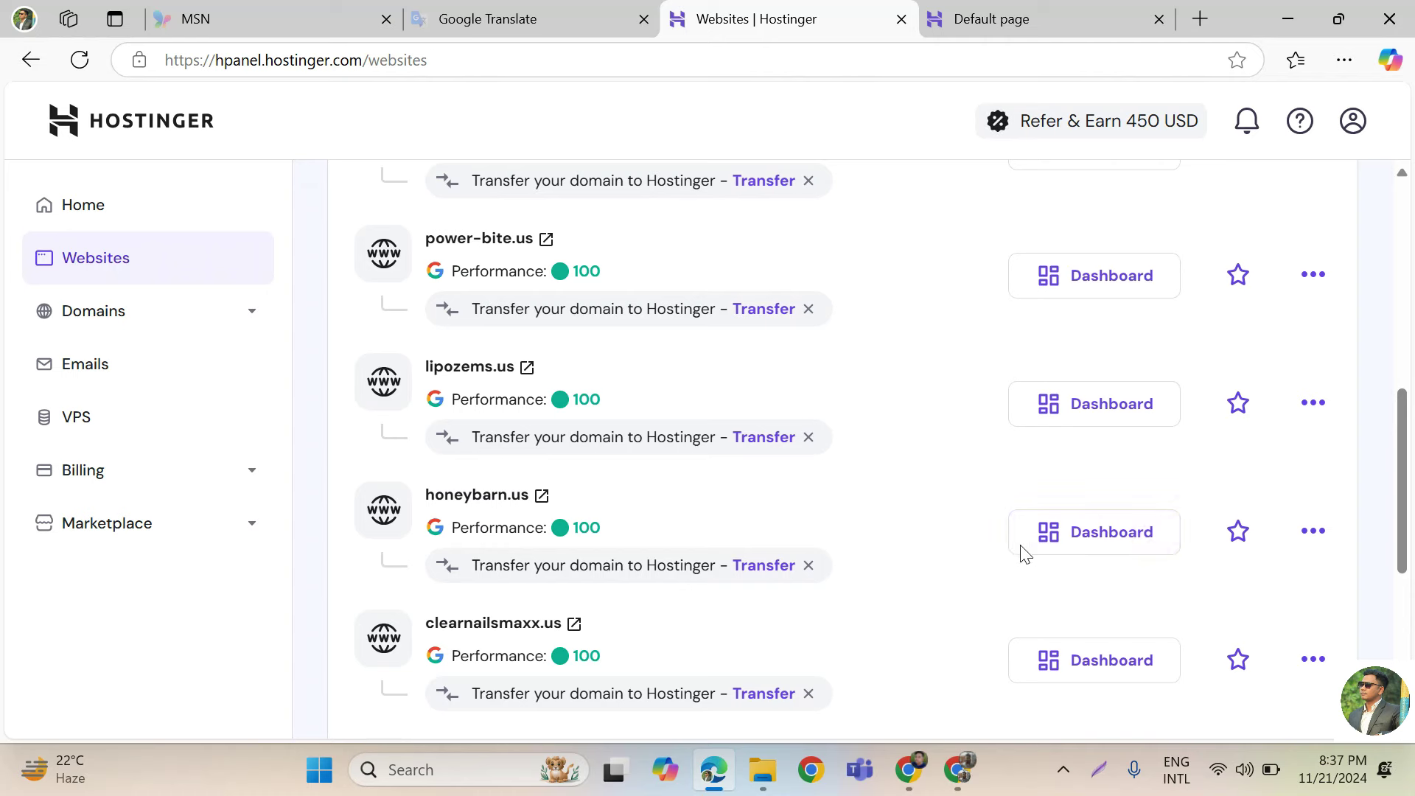
{"action": "left_click", "coordinate": [1113, 544]}
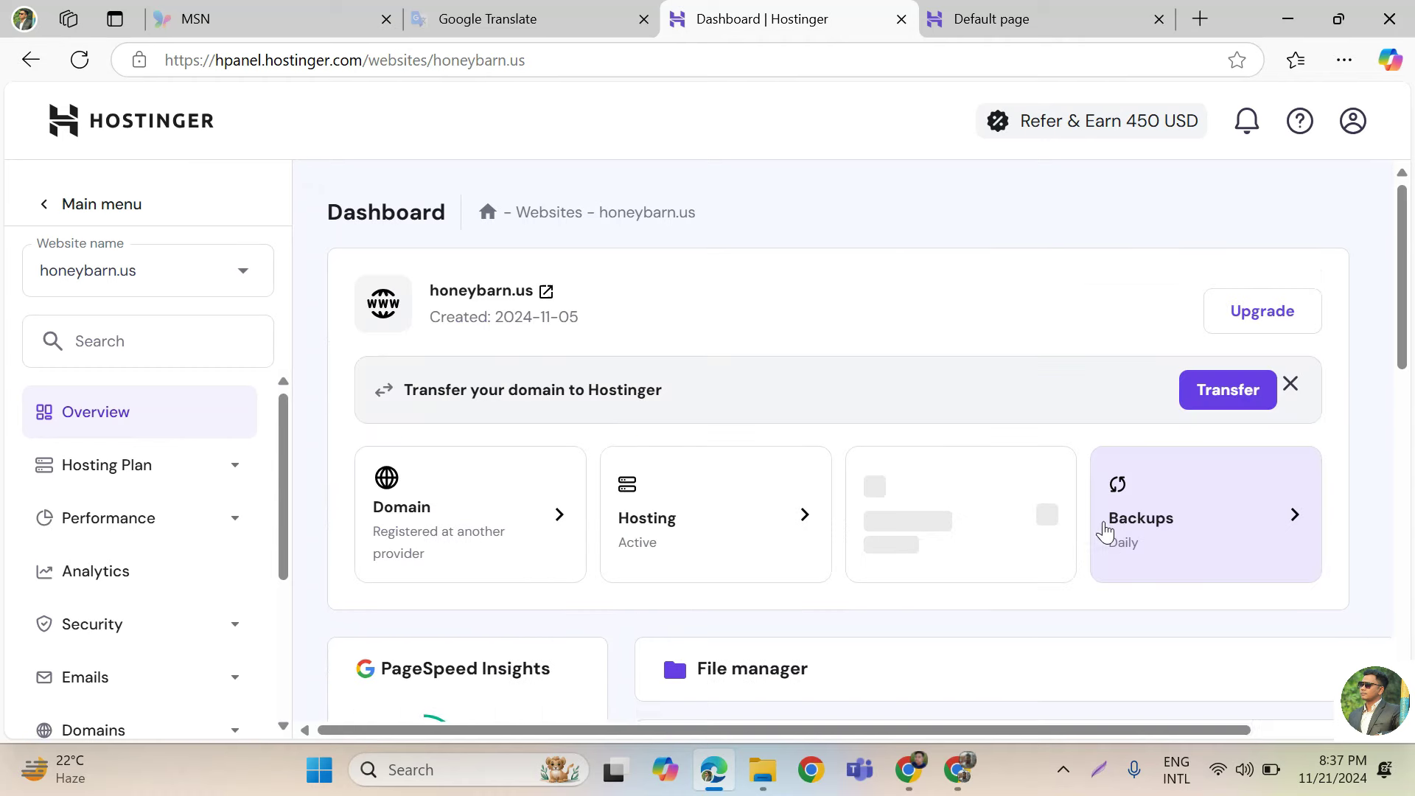
{"action": "scroll", "coordinate": [766, 435], "scroll_direction": "down", "scroll_amount": 2}
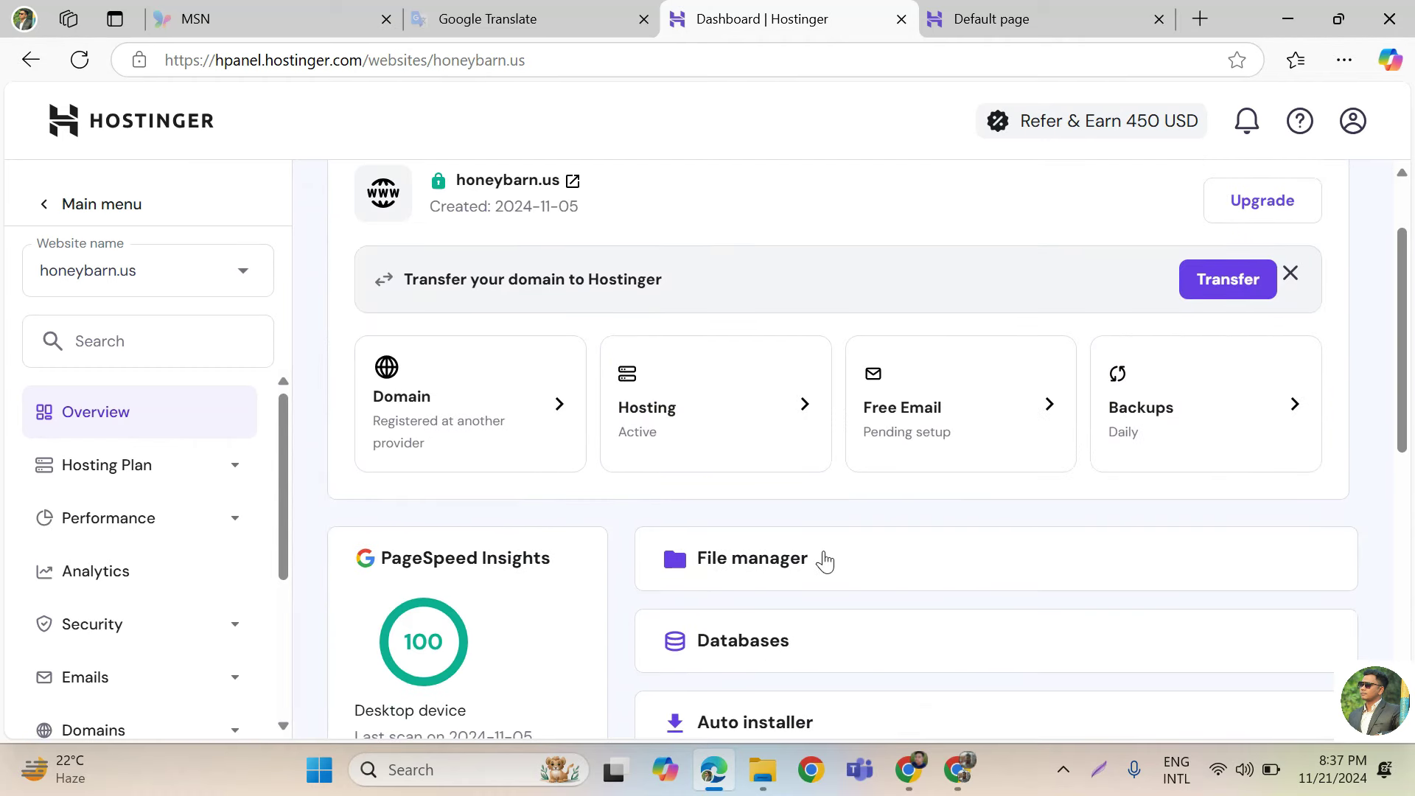
Step: Open honeybarn.us File Manager and permanently delete default.php from public_html
{"action": "left_click", "coordinate": [859, 561]}
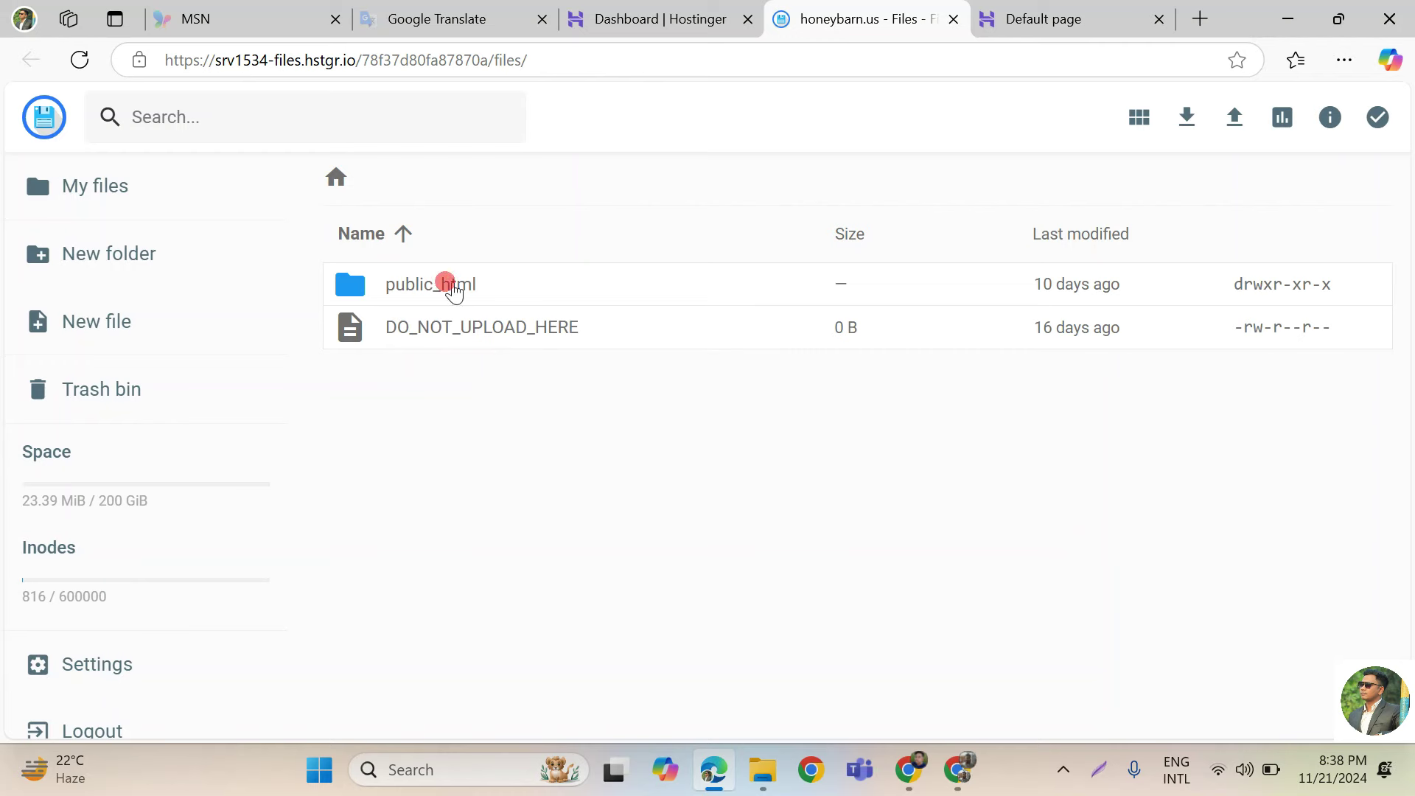
{"action": "double_click", "coordinate": [447, 286]}
{"action": "left_click", "coordinate": [621, 287]}
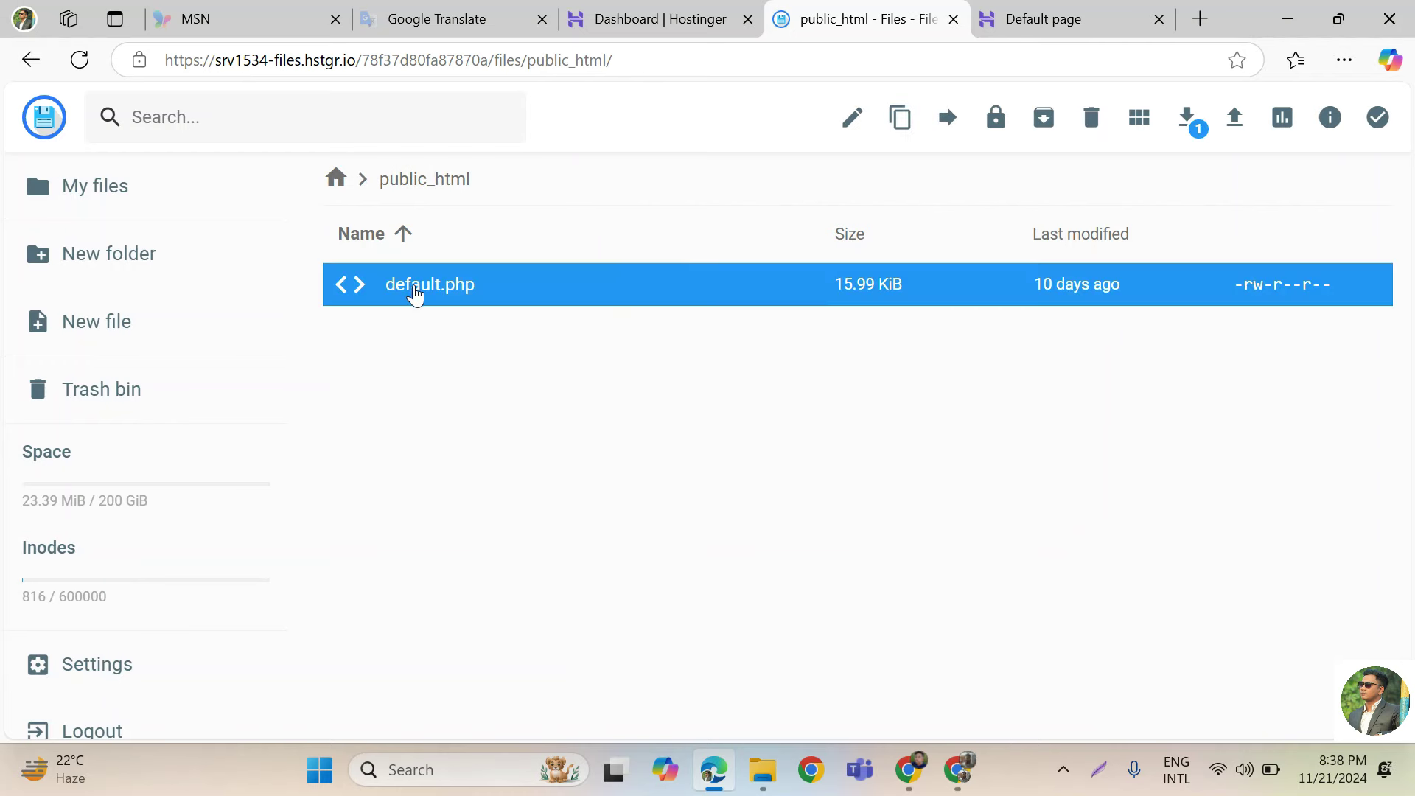
{"action": "left_click", "coordinate": [1091, 122]}
{"action": "left_click", "coordinate": [877, 457]}
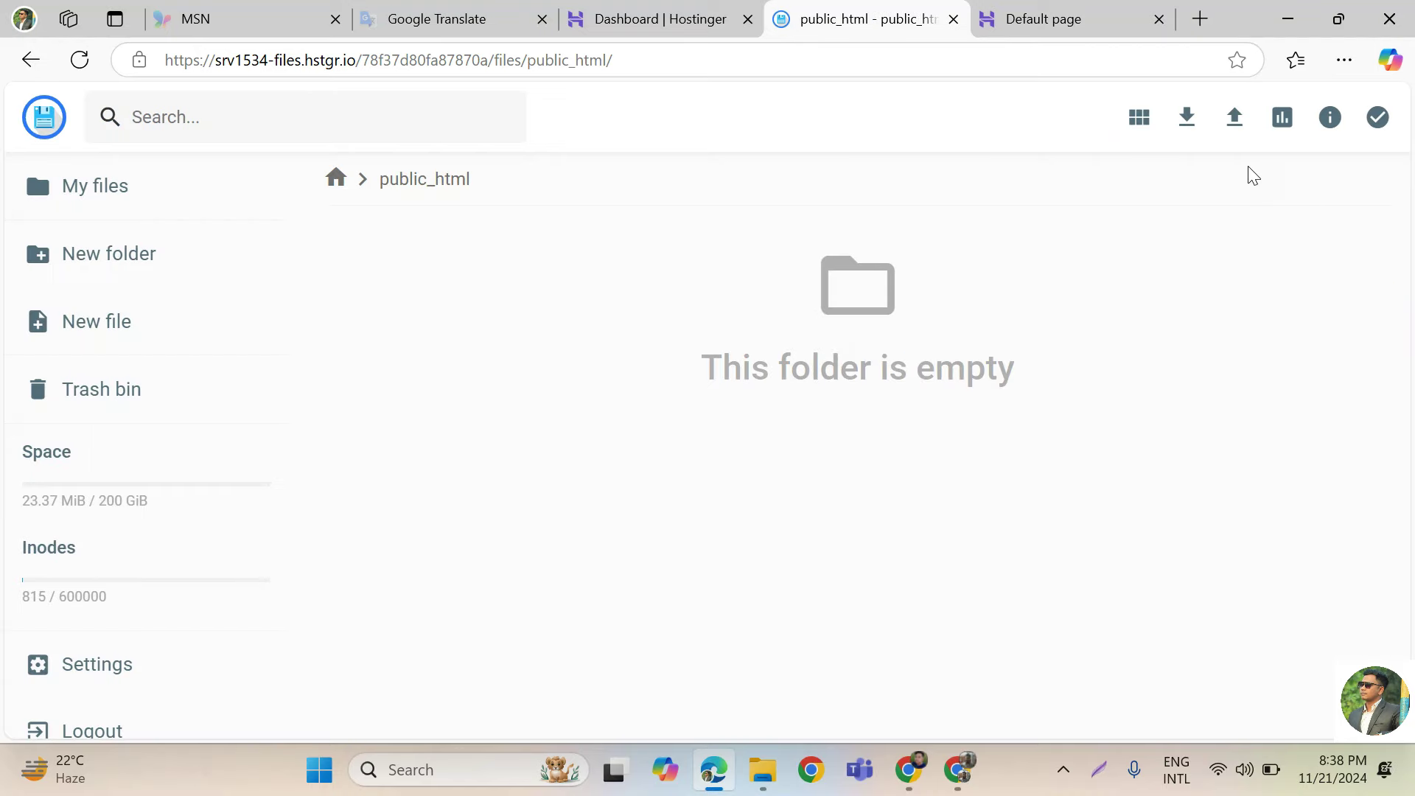
Step: Upload Pulse - Magicoa - MX.zip from Downloads into public_html
{"action": "left_click", "coordinate": [1236, 120]}
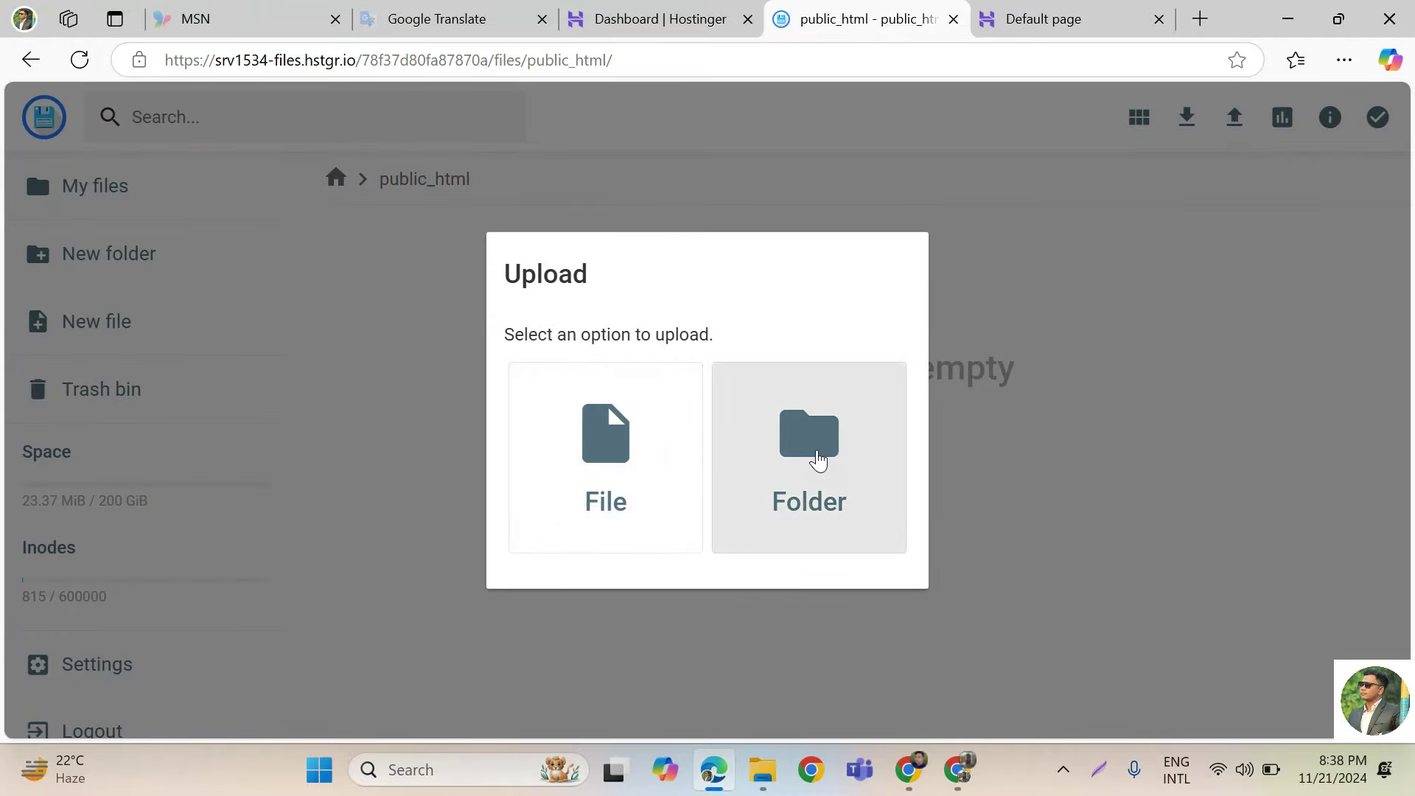
{"action": "left_click", "coordinate": [628, 440]}
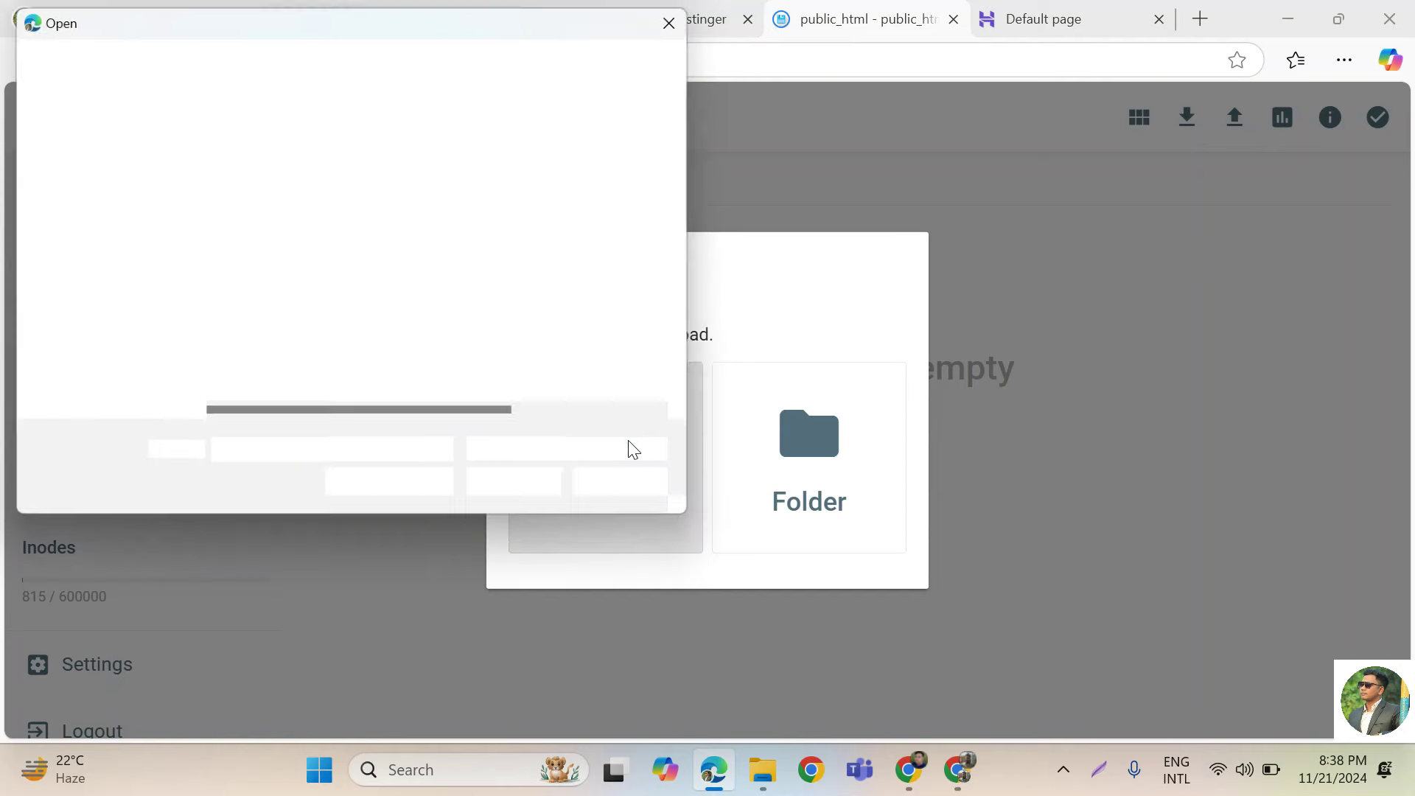
{"action": "scroll", "coordinate": [104, 220], "scroll_direction": "up", "scroll_amount": 5}
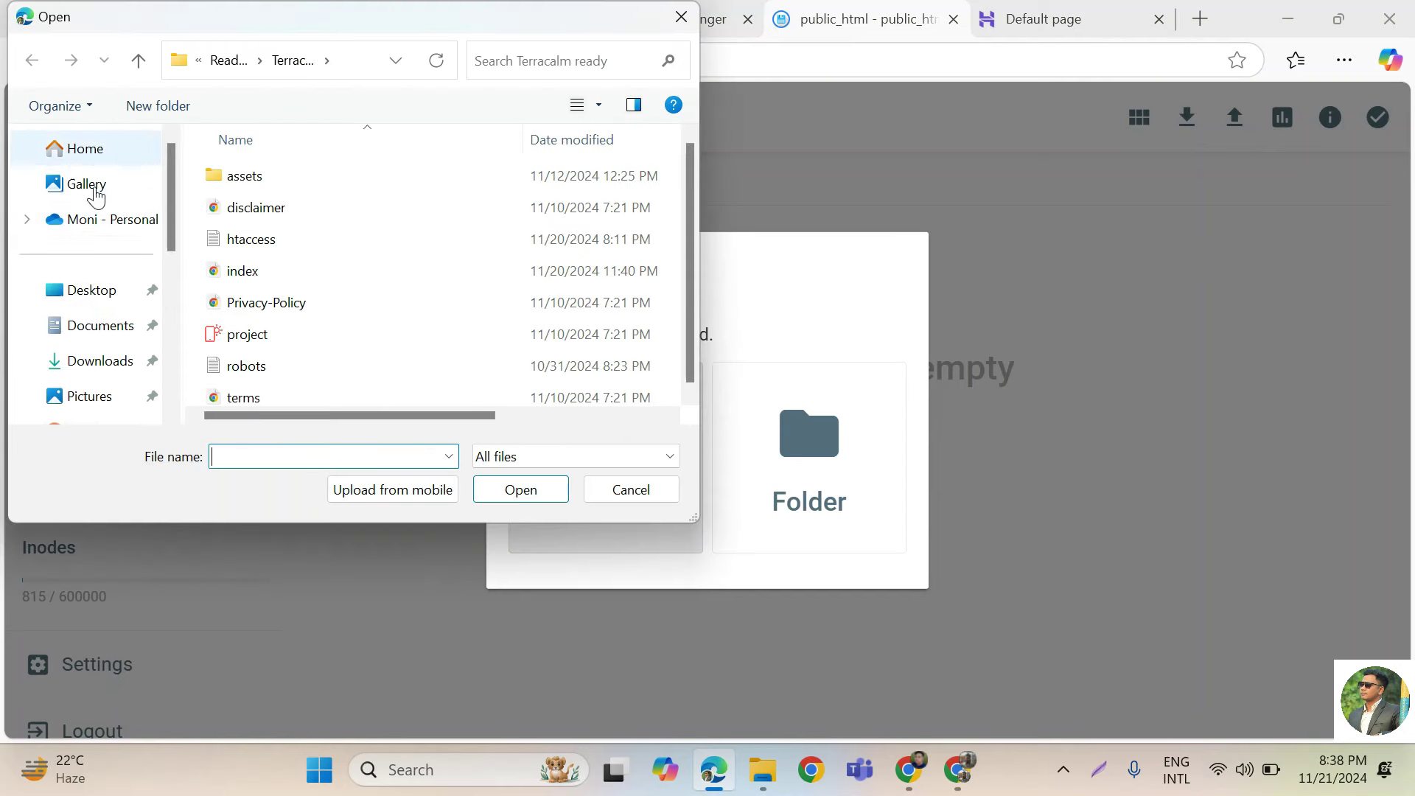
{"action": "left_click", "coordinate": [92, 369]}
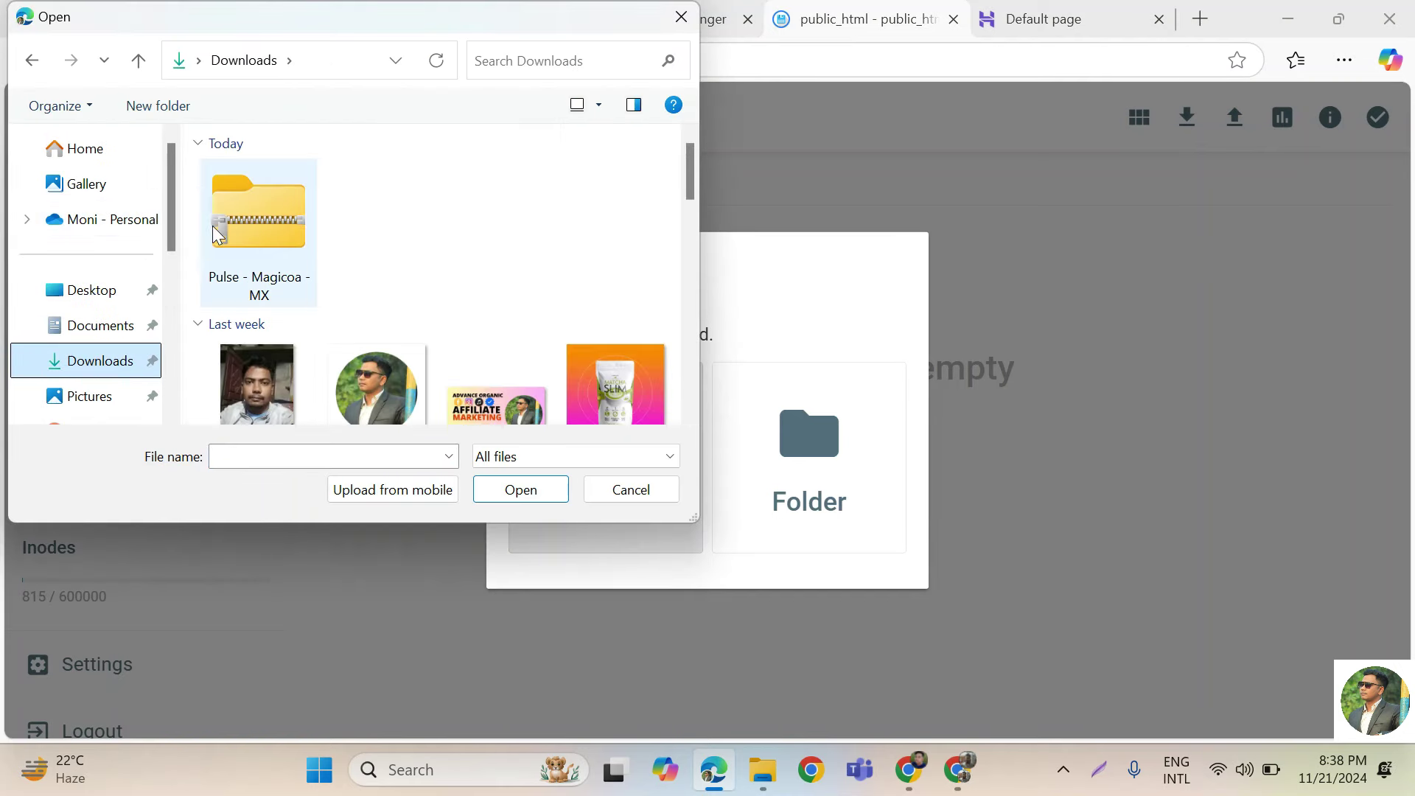
{"action": "left_click", "coordinate": [249, 223]}
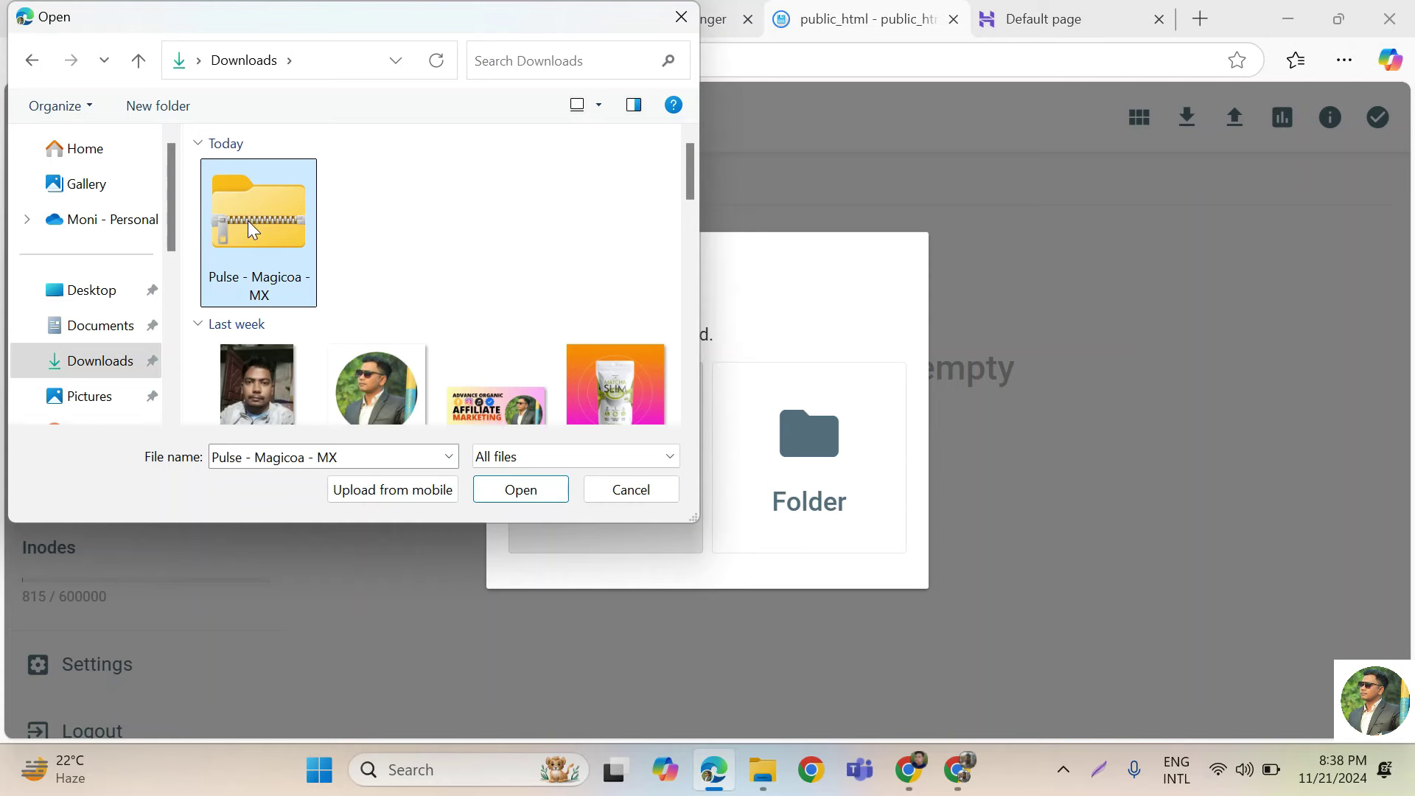
{"action": "left_click", "coordinate": [490, 491]}
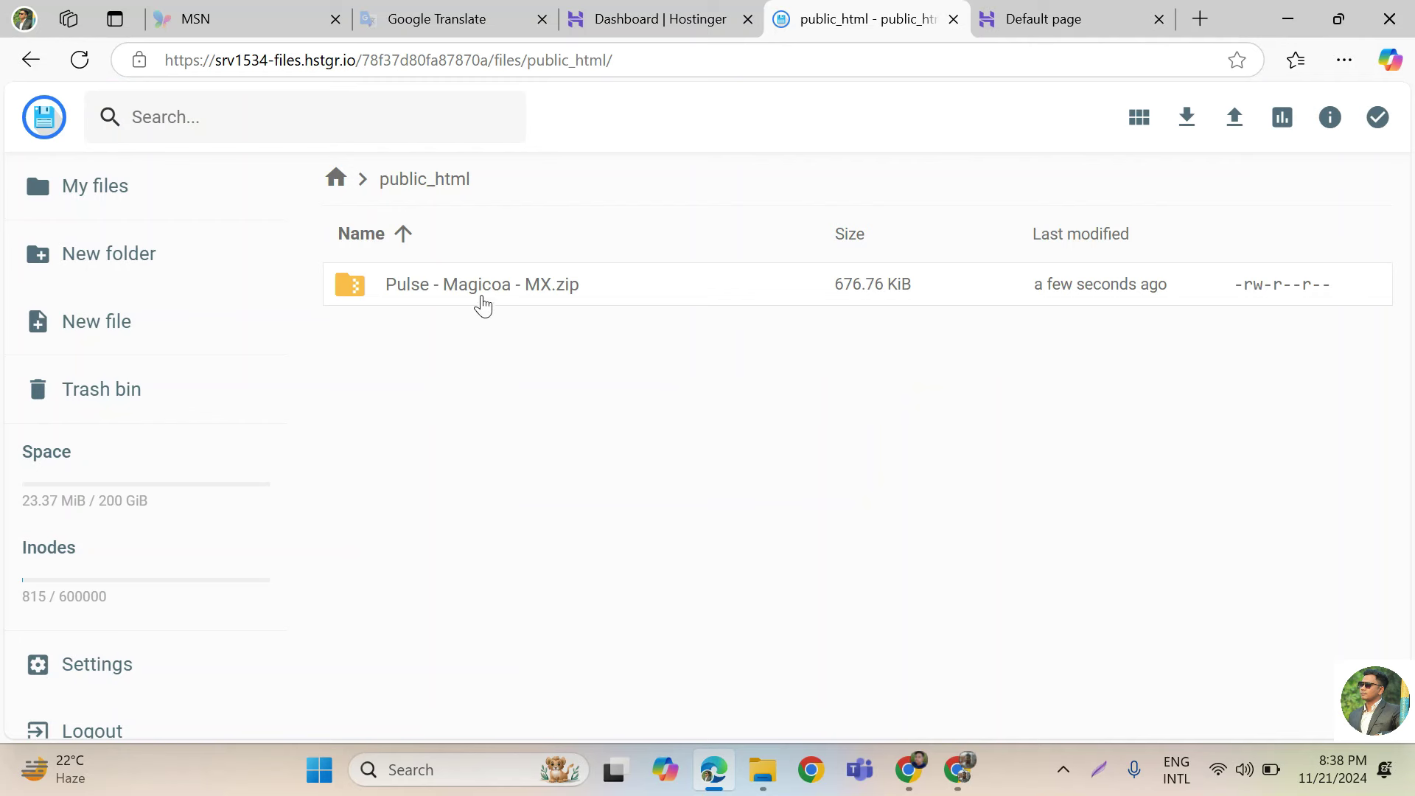
Step: Extract the uploaded zip into a new Magicoa folder
{"action": "left_click", "coordinate": [493, 289]}
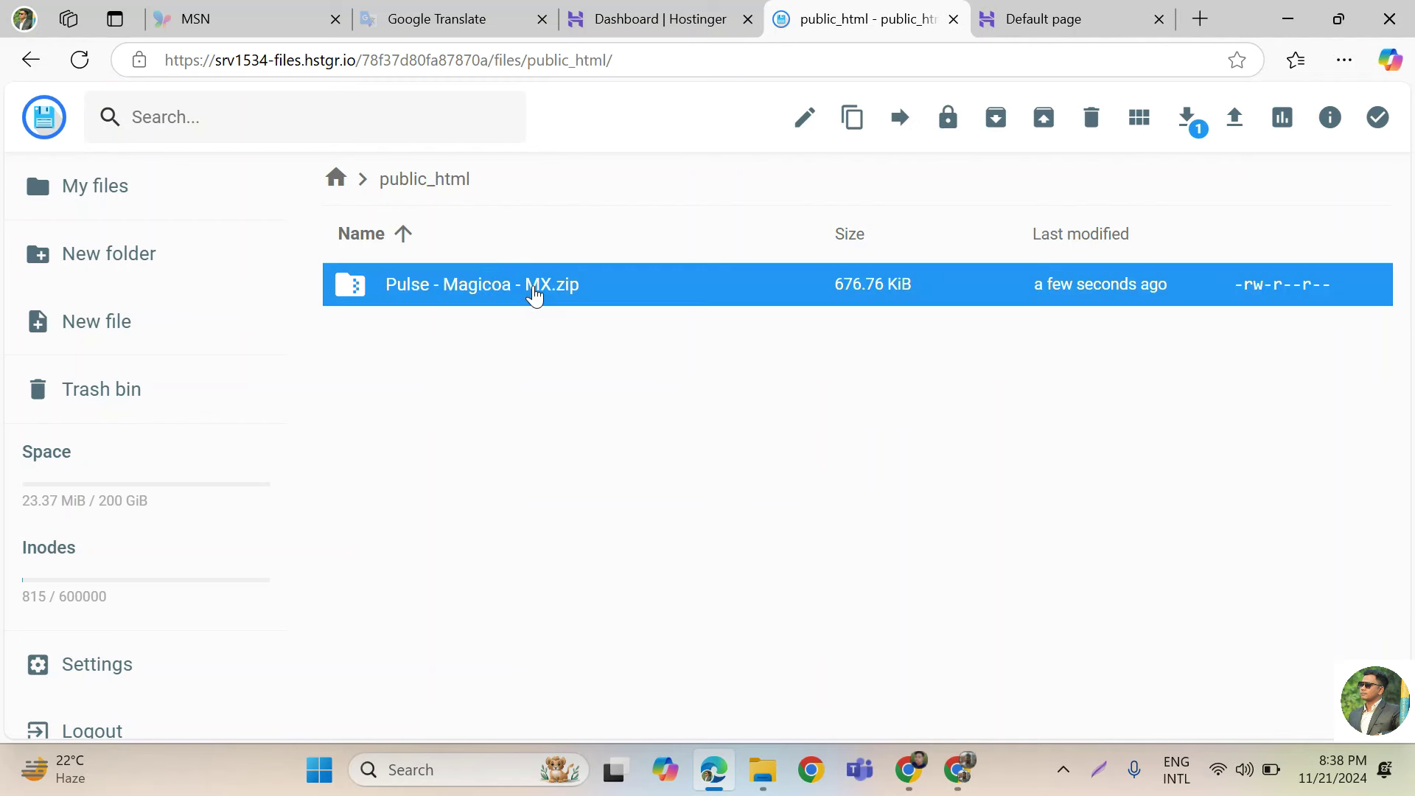
{"action": "right_click", "coordinate": [535, 296]}
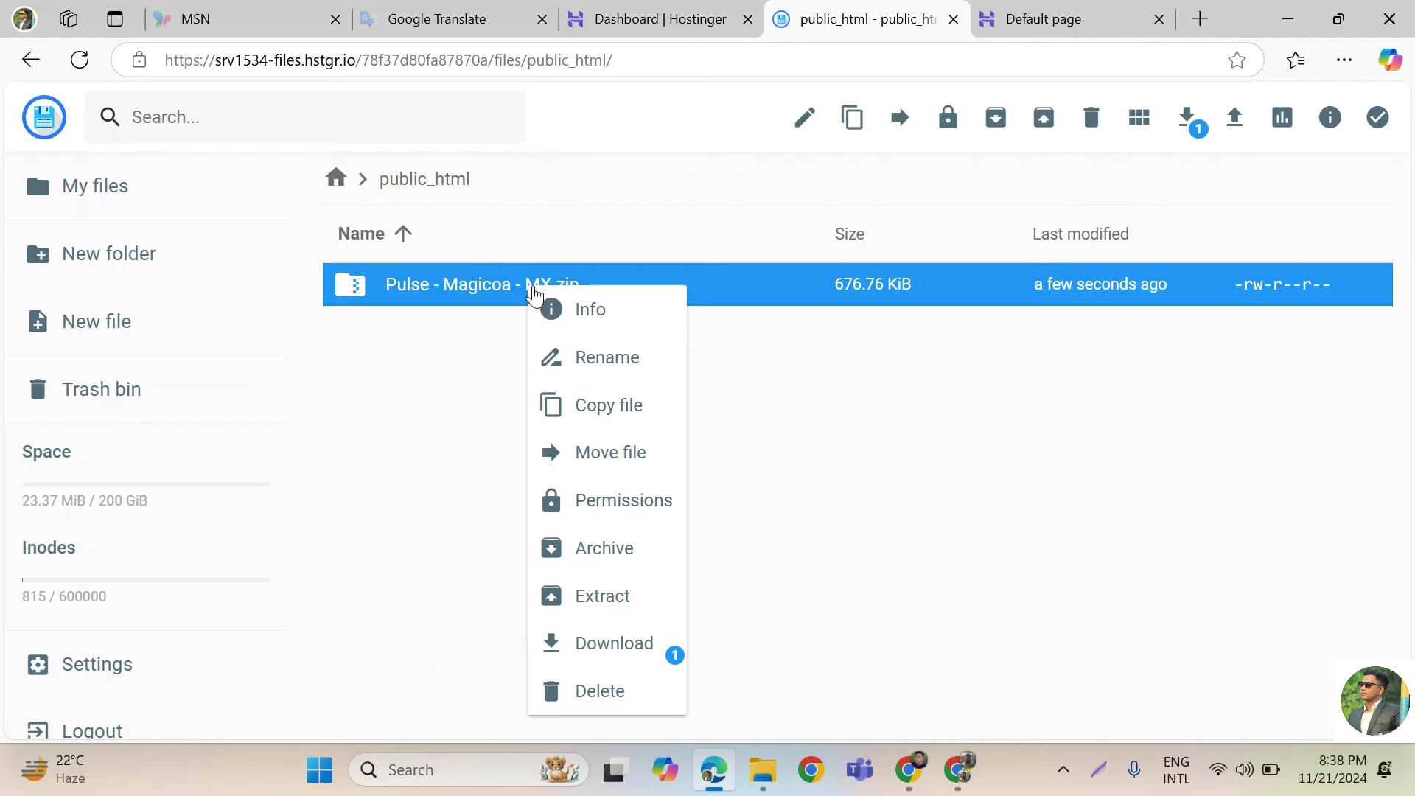
{"action": "left_click", "coordinate": [623, 597]}
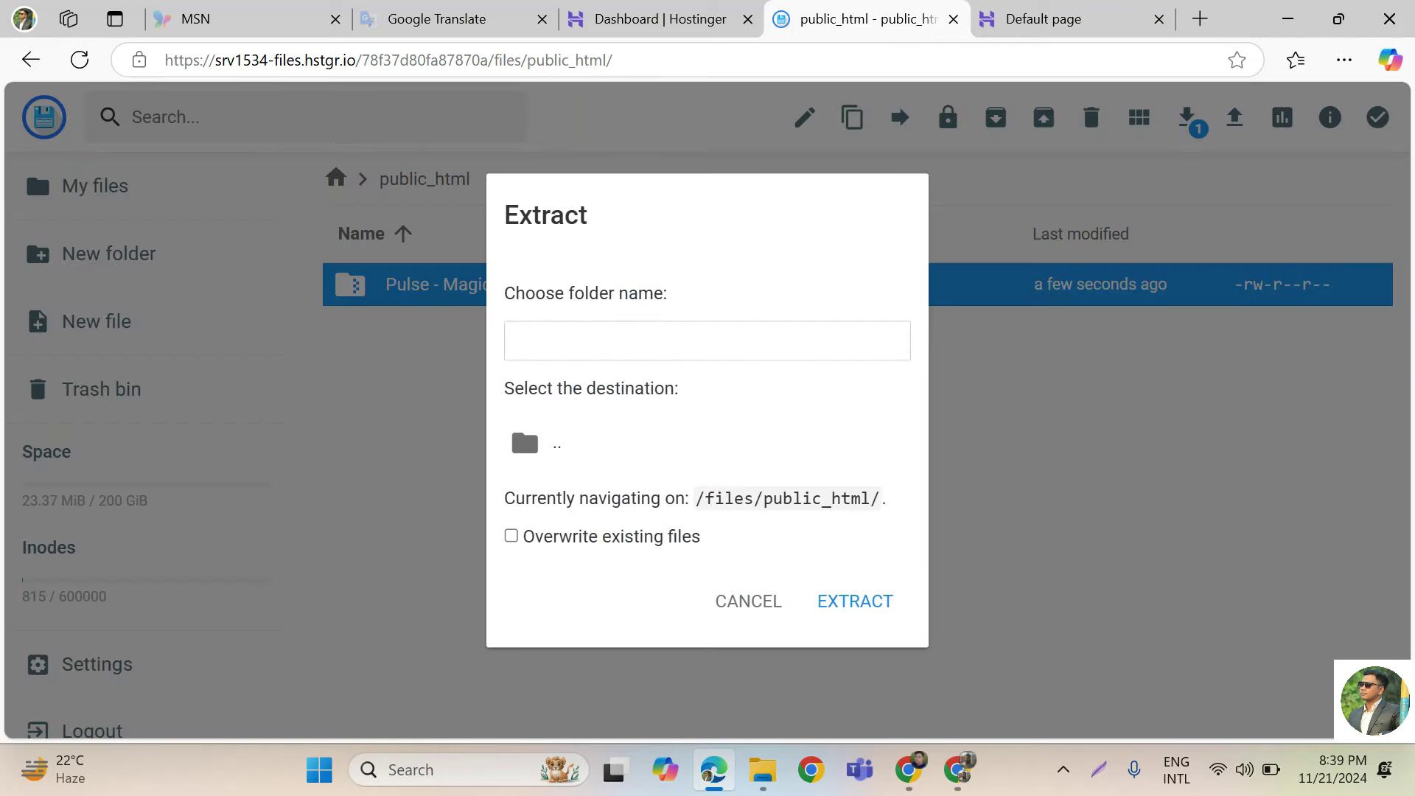
{"action": "left_click", "coordinate": [601, 332]}
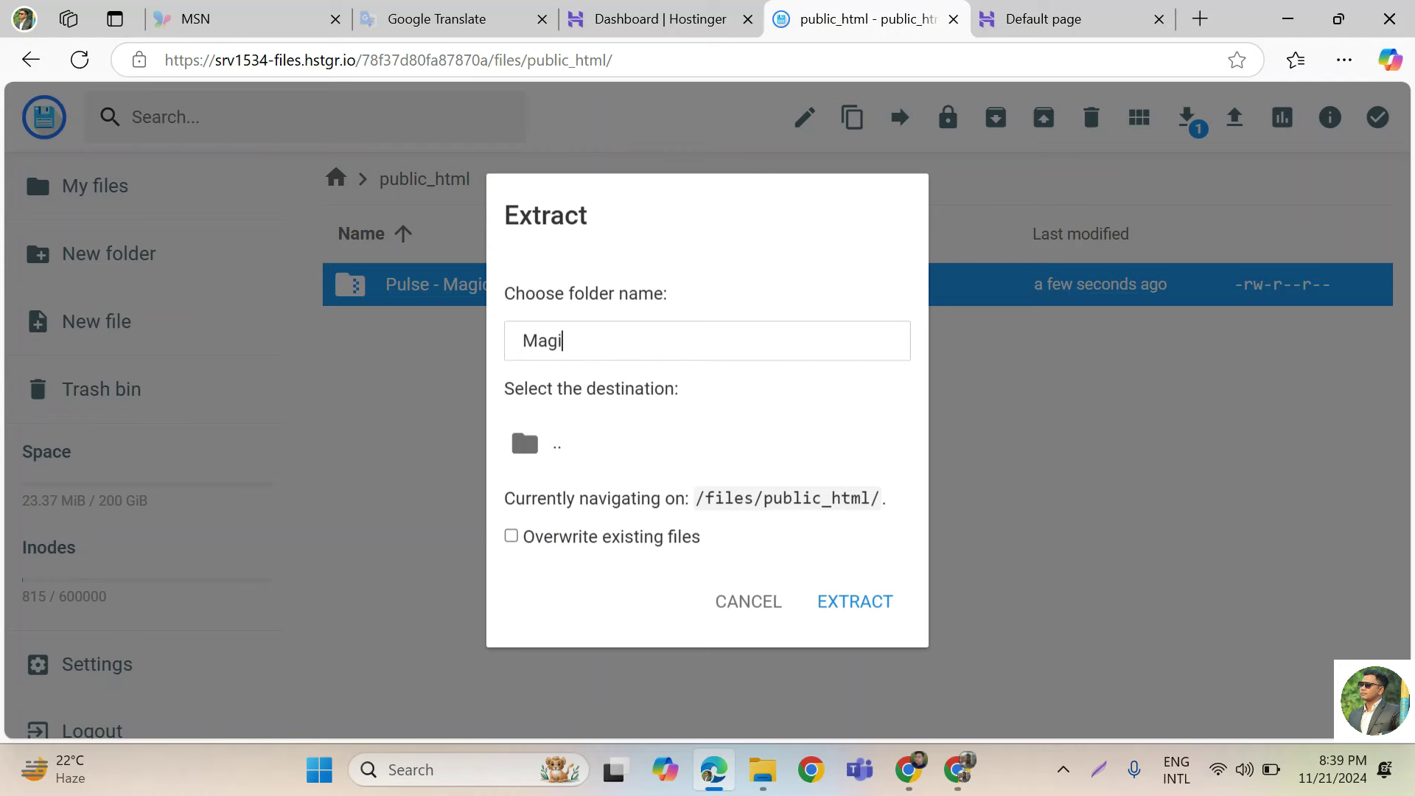
{"action": "left_click", "coordinate": [849, 603]}
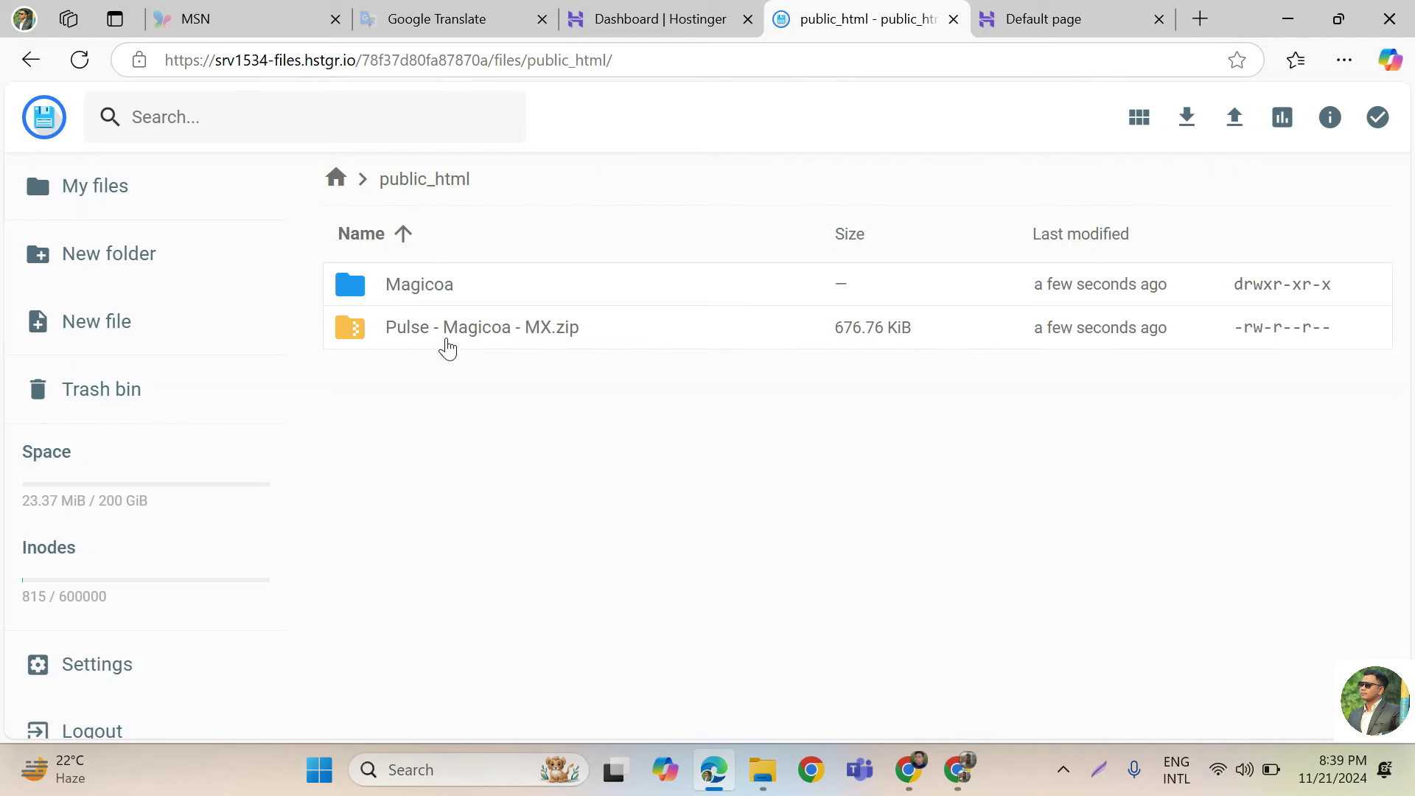
Step: Check the Magicoa folder, then delete Pulse - Magicoa - MX.zip from public_html
{"action": "double_click", "coordinate": [509, 295]}
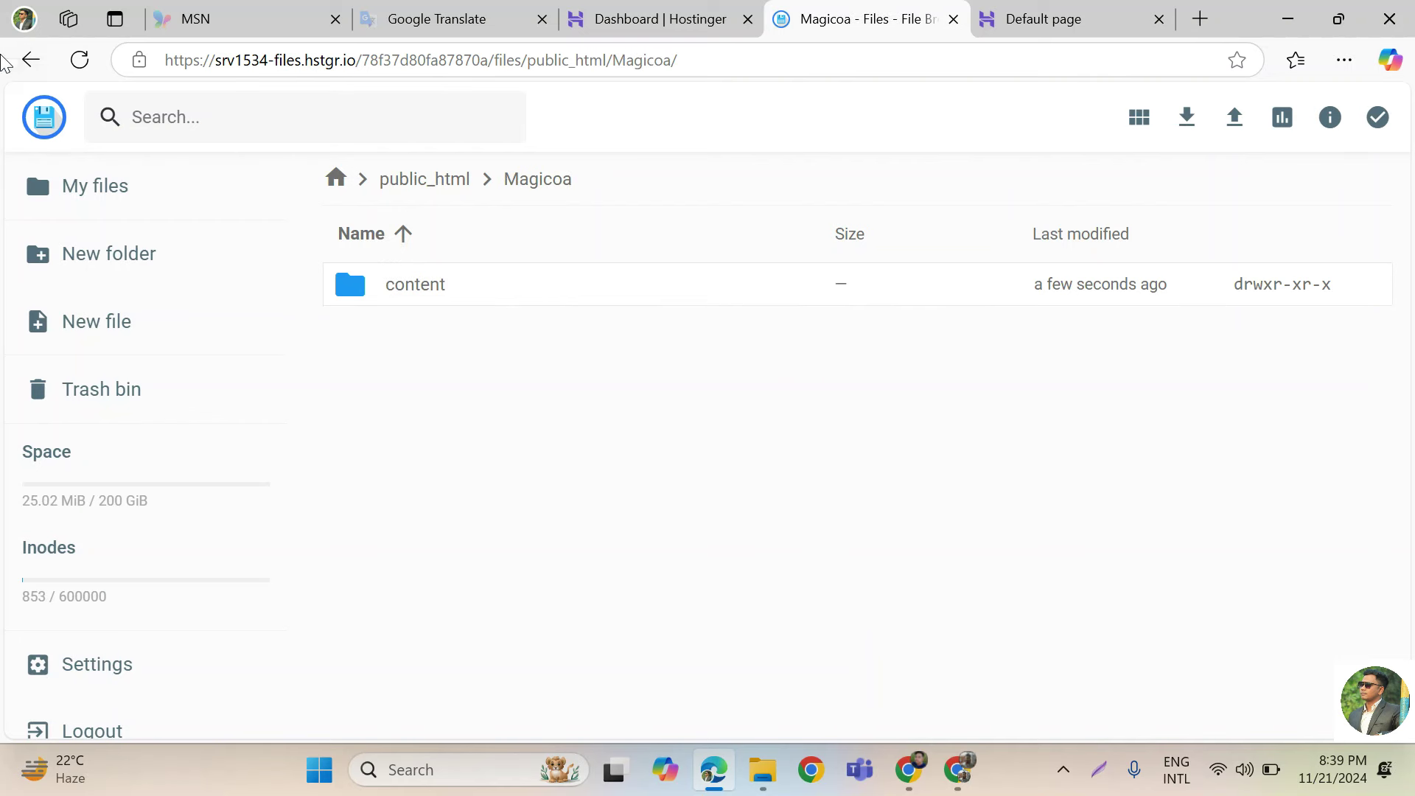
{"action": "left_click", "coordinate": [28, 61]}
{"action": "left_click", "coordinate": [484, 339]}
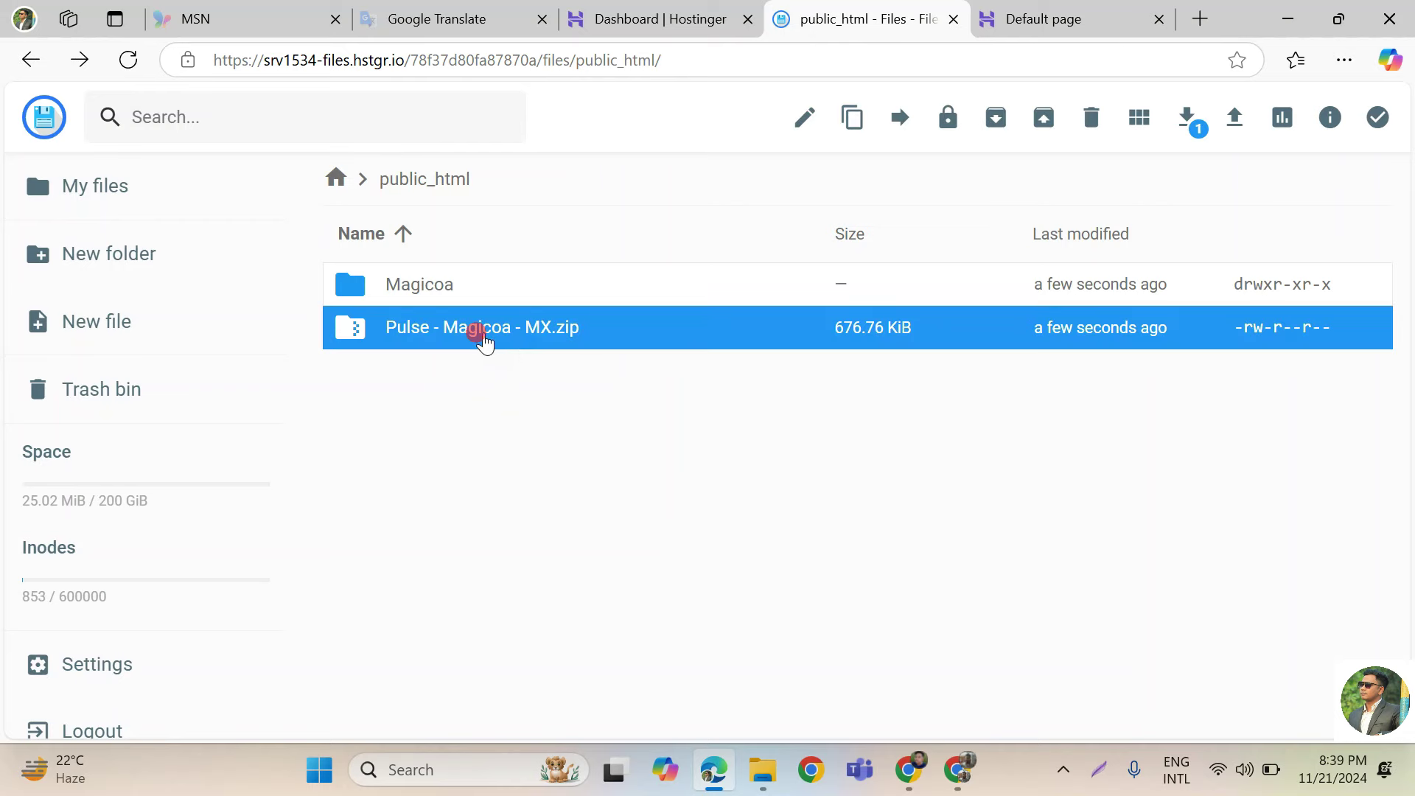
{"action": "left_click", "coordinate": [1090, 122]}
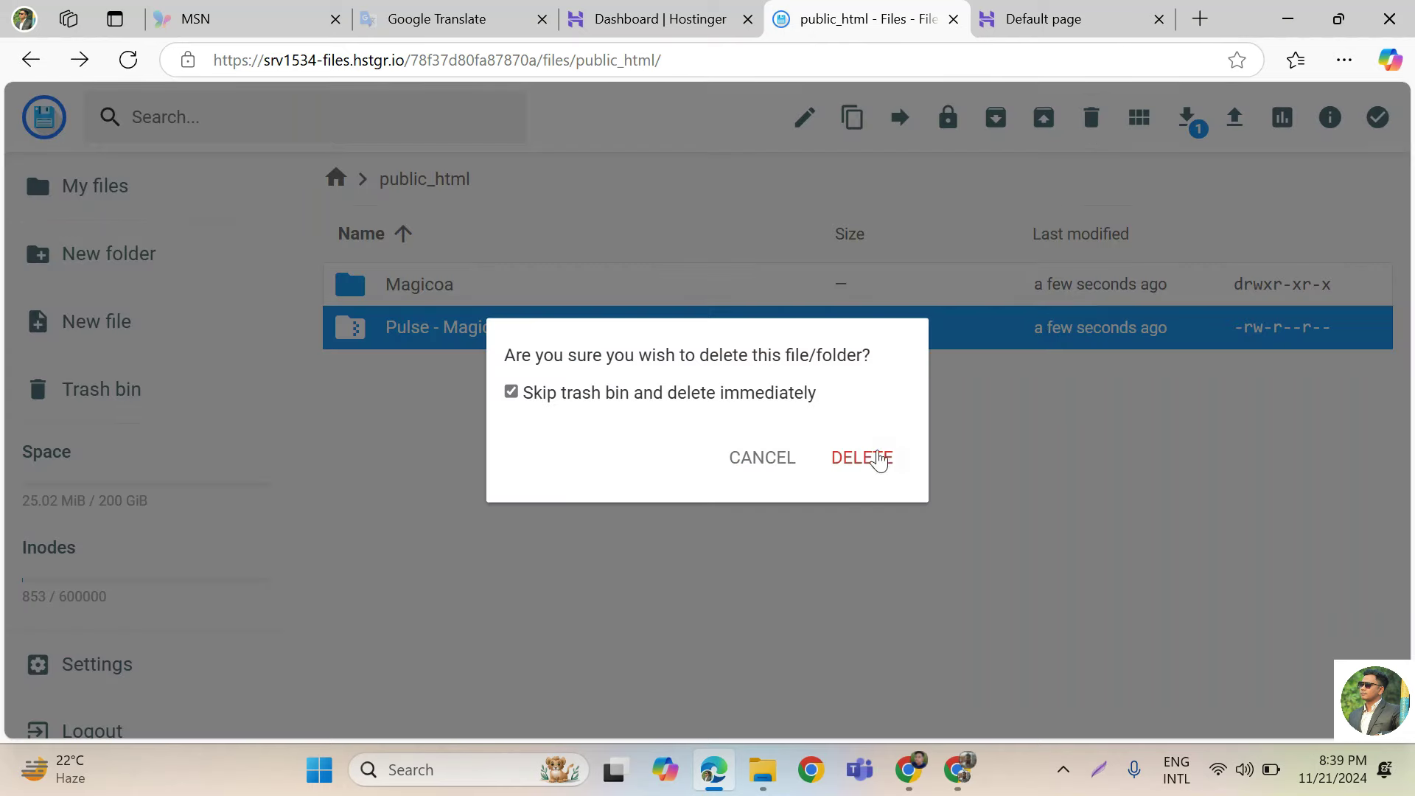
{"action": "left_click", "coordinate": [855, 459]}
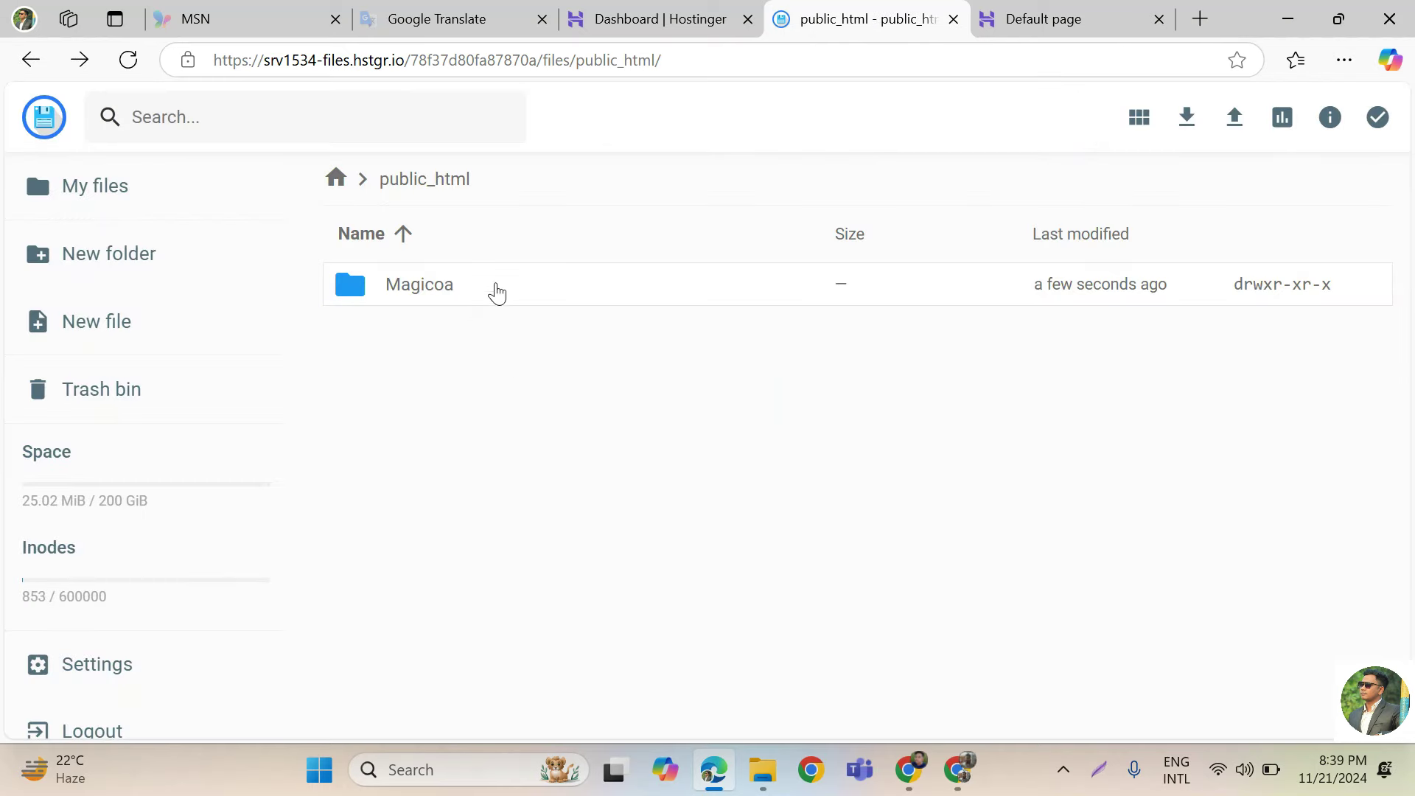
Step: Open Magicoa > content and select css, img, js and index.html
{"action": "left_click", "coordinate": [472, 295]}
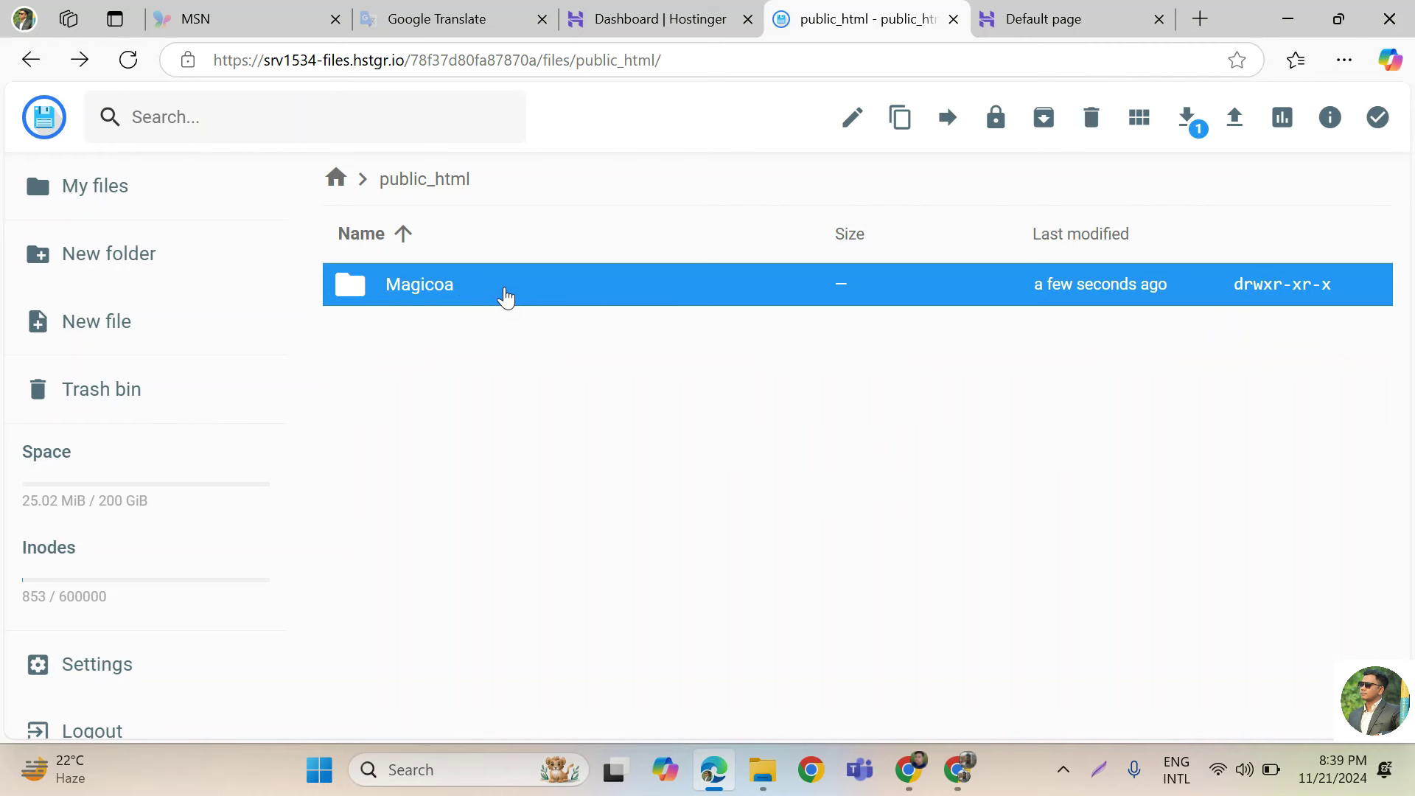
{"action": "double_click", "coordinate": [478, 295]}
{"action": "double_click", "coordinate": [446, 287]}
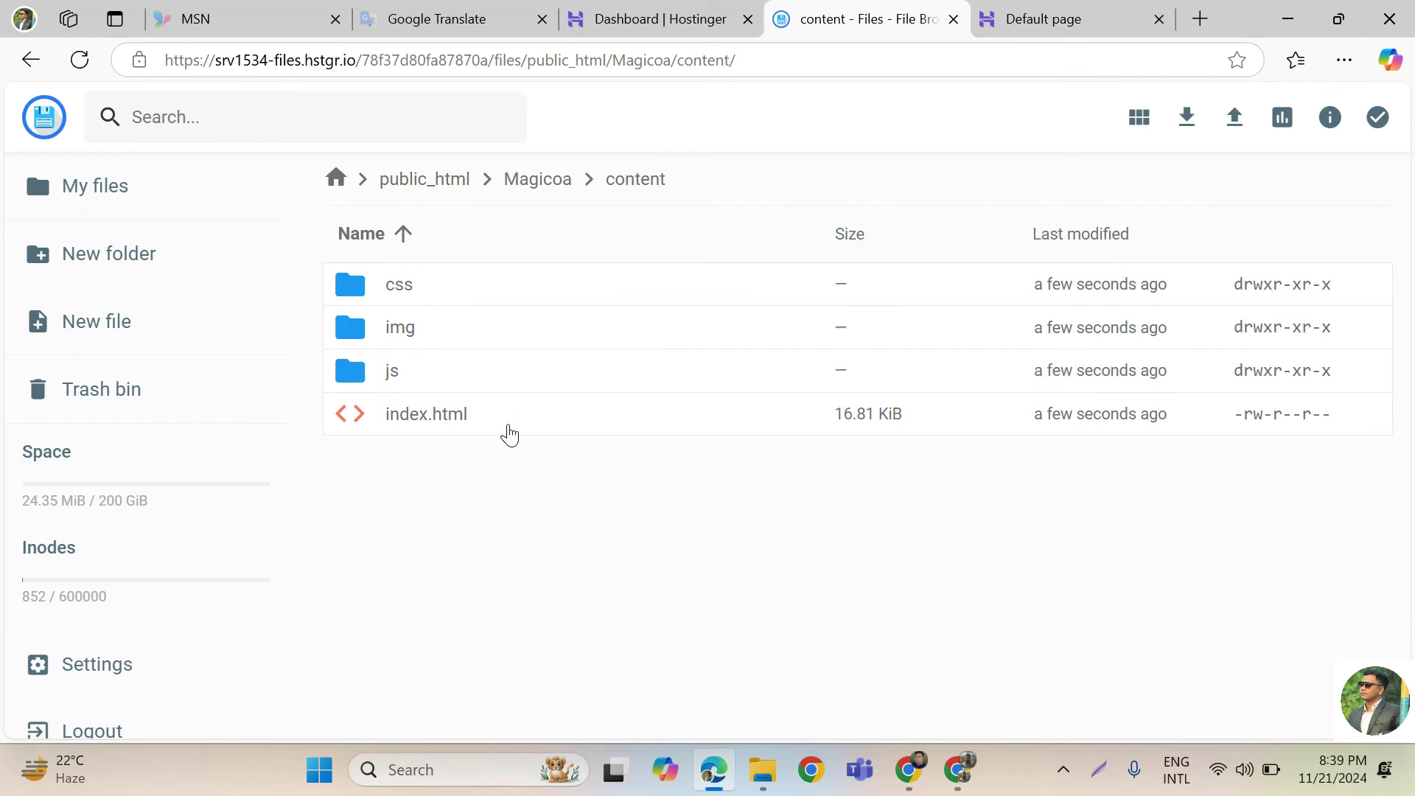
{"action": "left_click", "coordinate": [745, 295]}
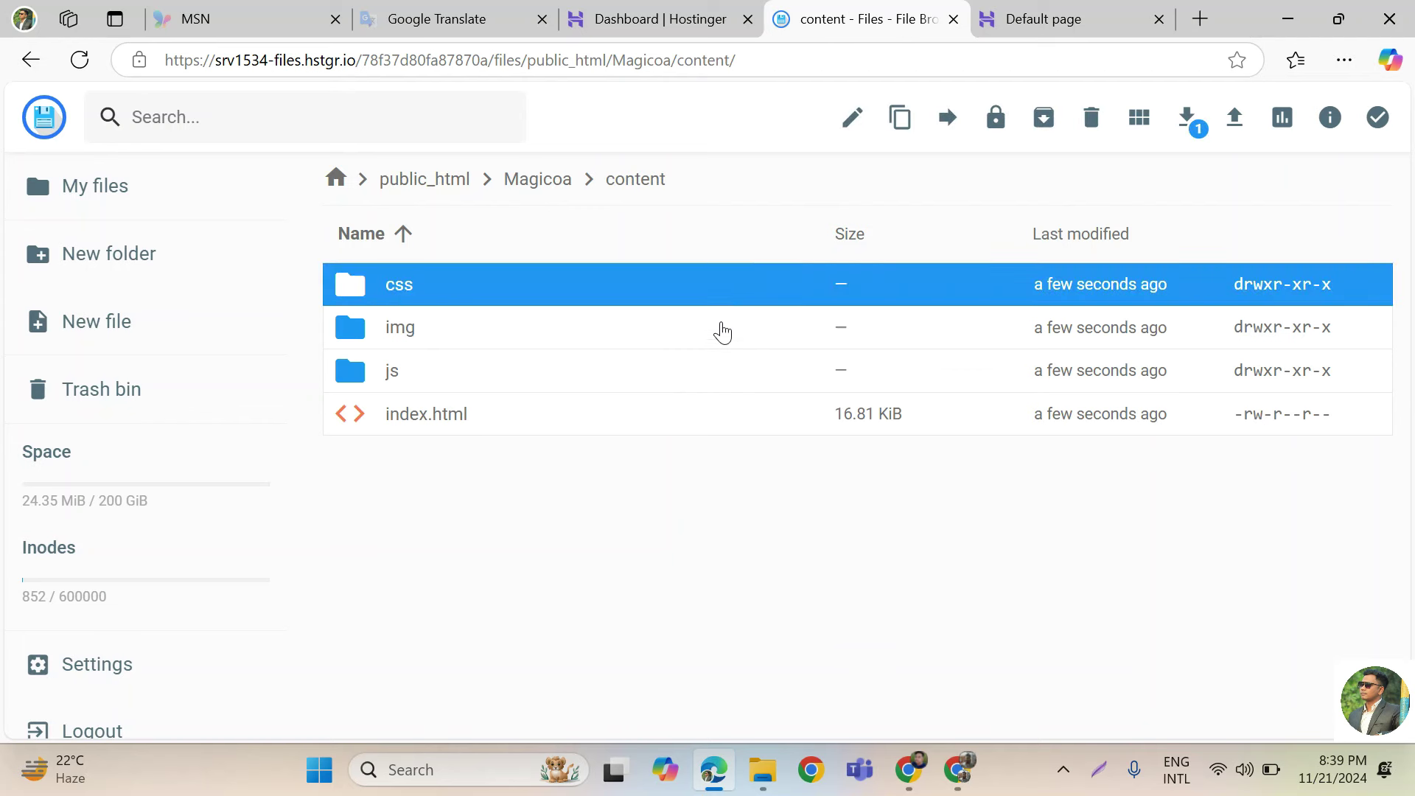
{"action": "left_click", "coordinate": [641, 325], "text": "ctrl"}
{"action": "left_click", "coordinate": [632, 365]}
{"action": "left_click", "coordinate": [637, 424], "text": "ctrl"}
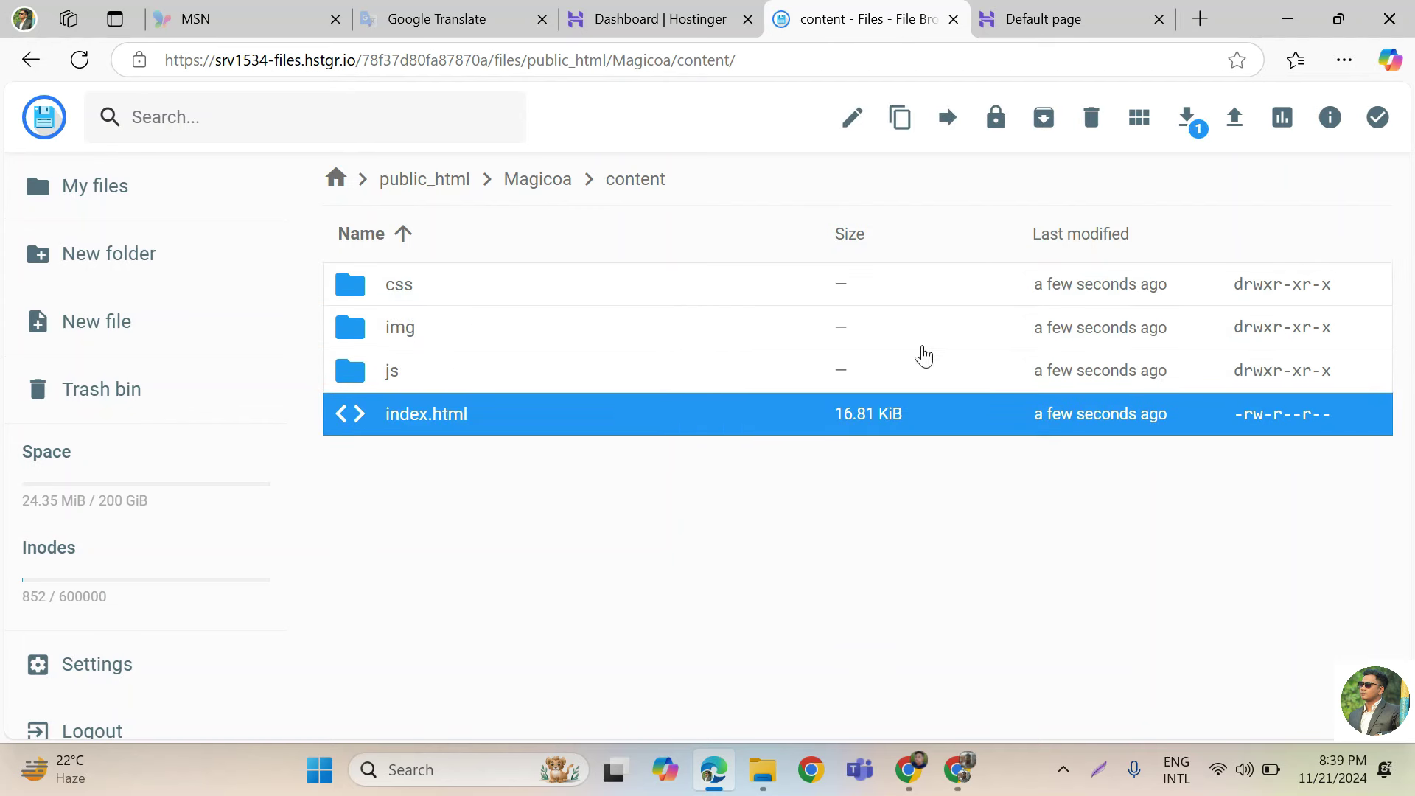
{"action": "key", "text": "ctrl+a"}
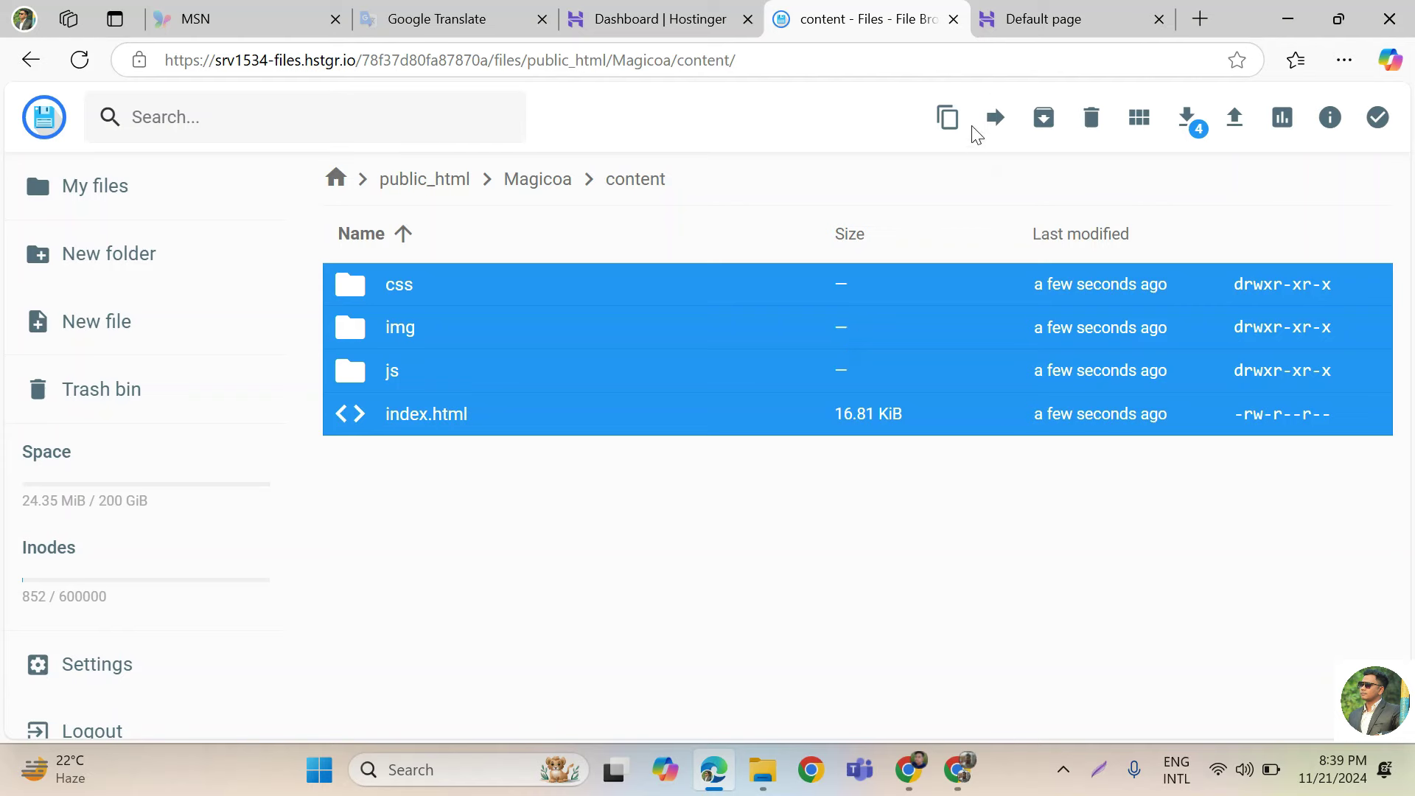
Step: Move css, img, js and index.html into /files/public_html/
{"action": "left_click", "coordinate": [995, 119]}
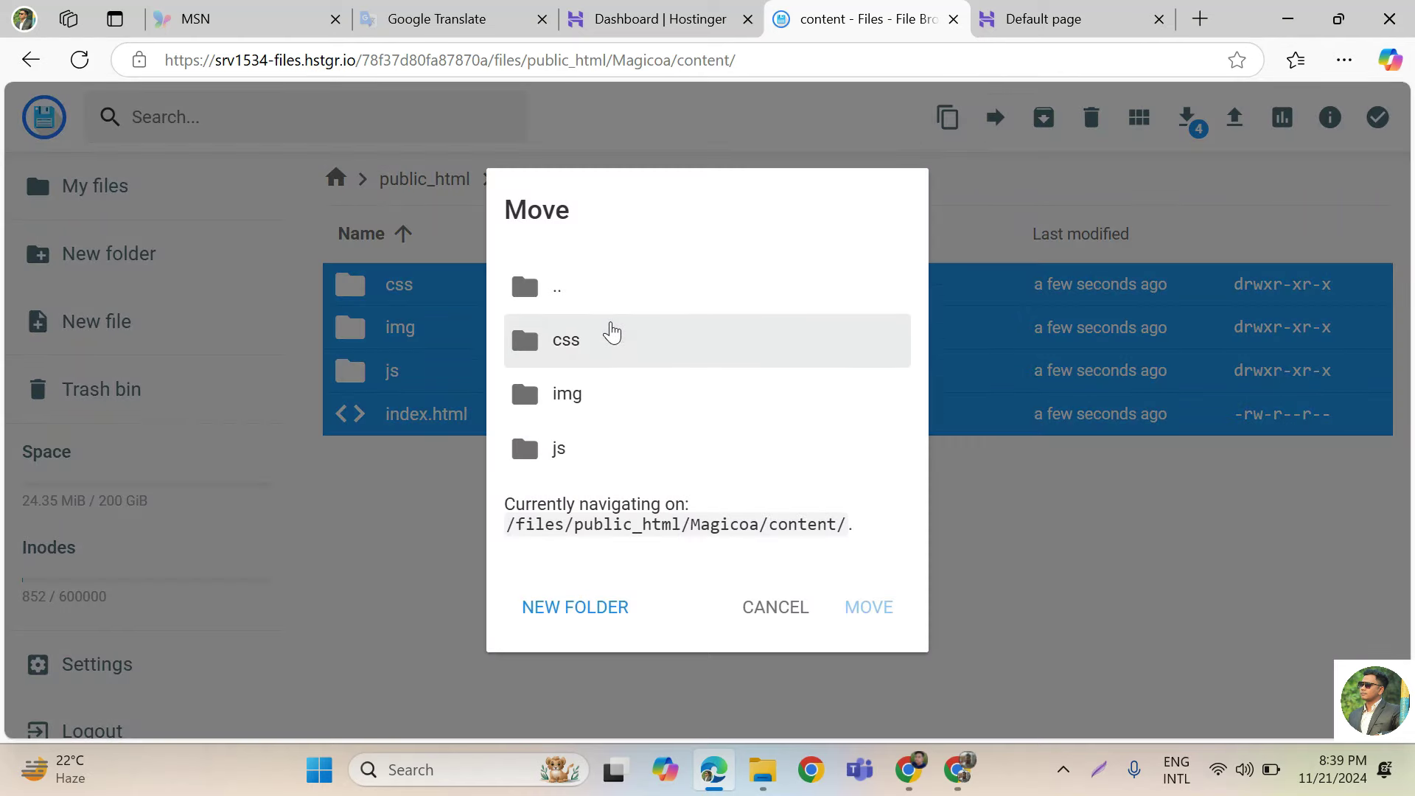
{"action": "double_click", "coordinate": [603, 295]}
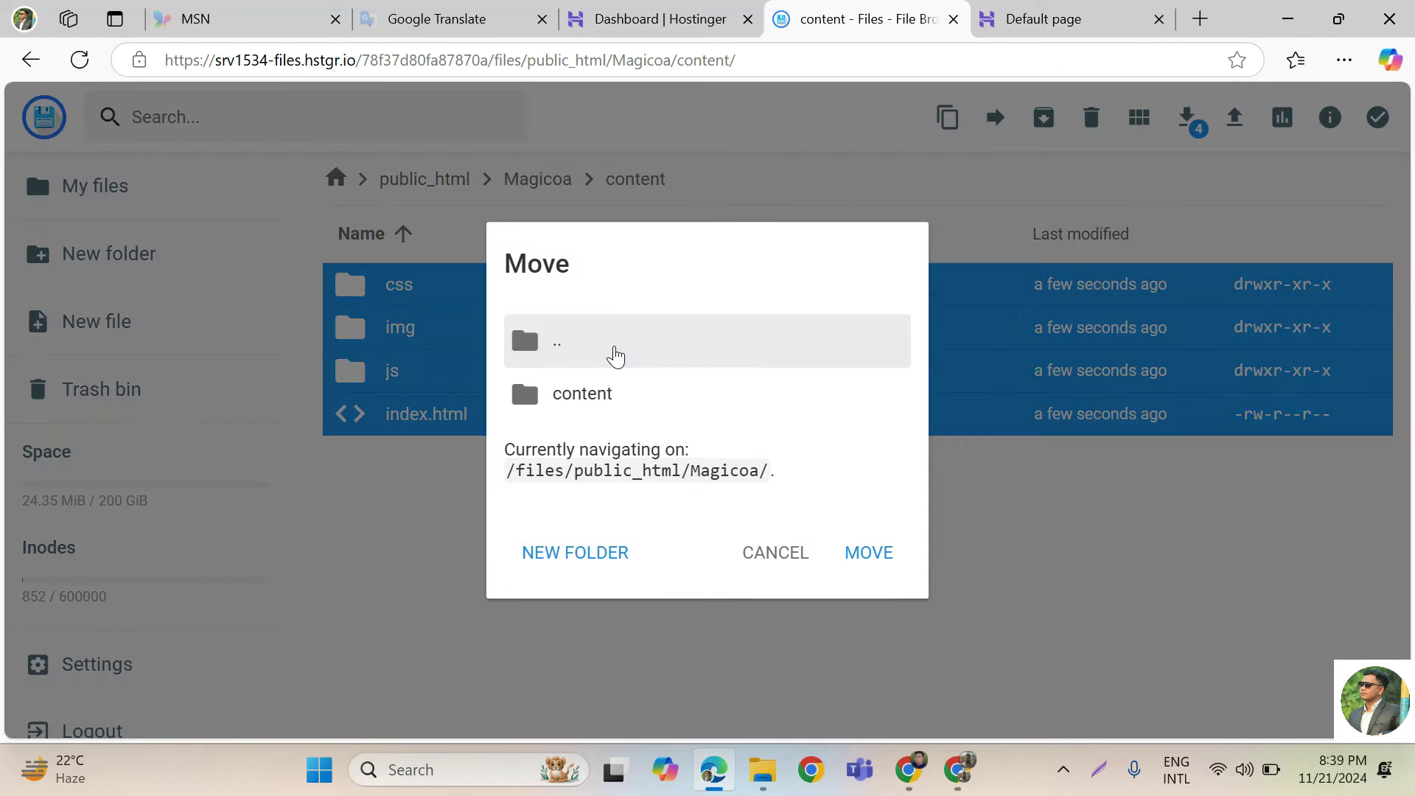
{"action": "double_click", "coordinate": [608, 348]}
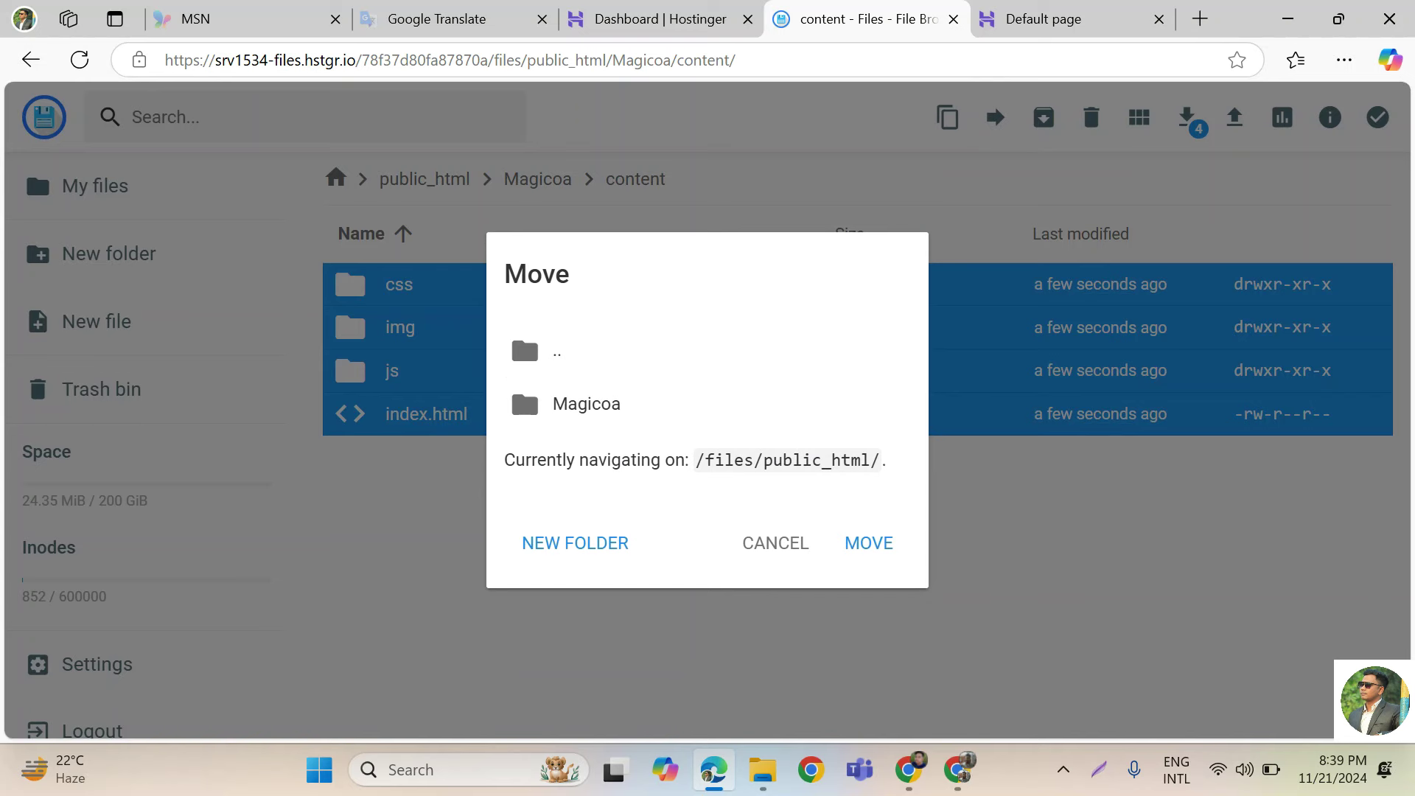
{"action": "double_click", "coordinate": [619, 352]}
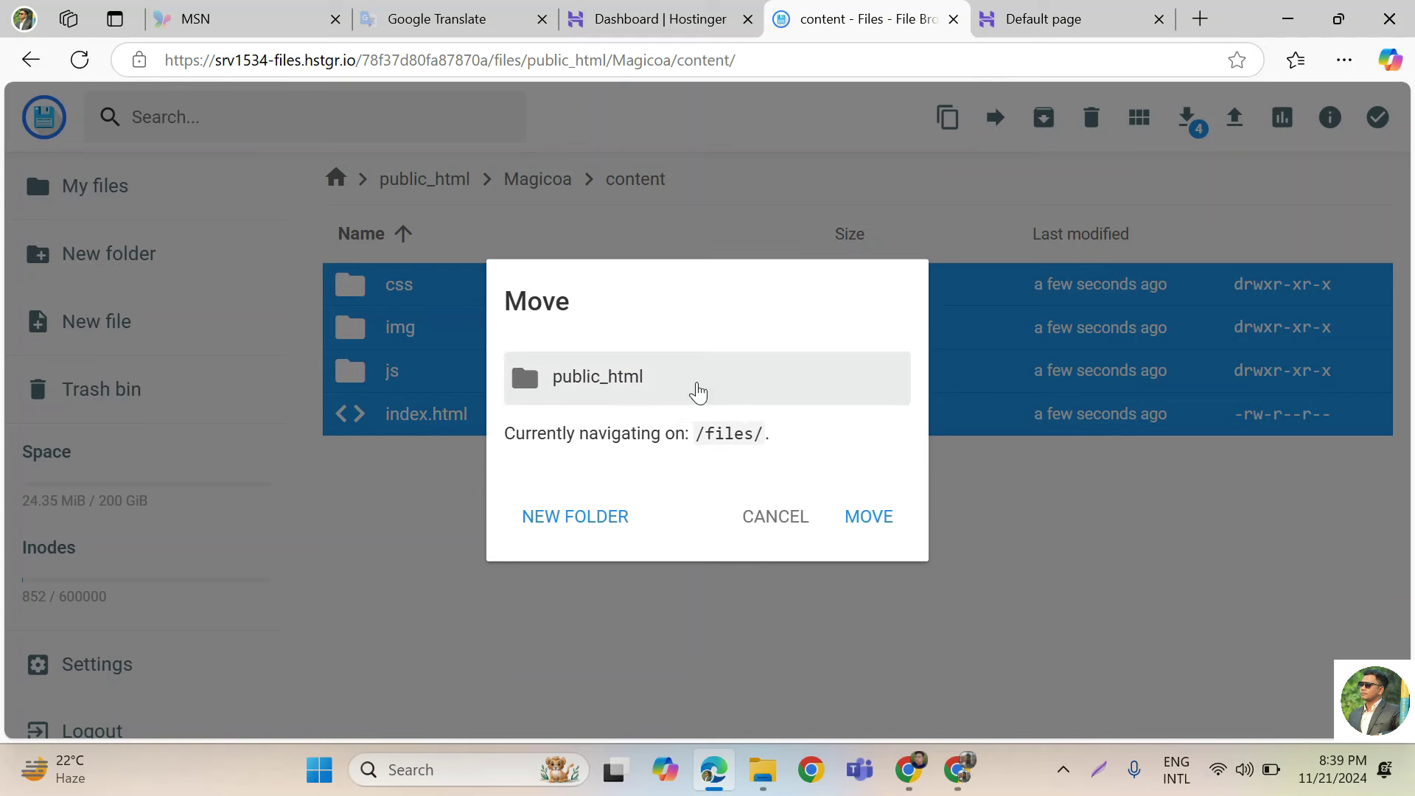
{"action": "left_click", "coordinate": [692, 383]}
{"action": "left_click", "coordinate": [697, 389]}
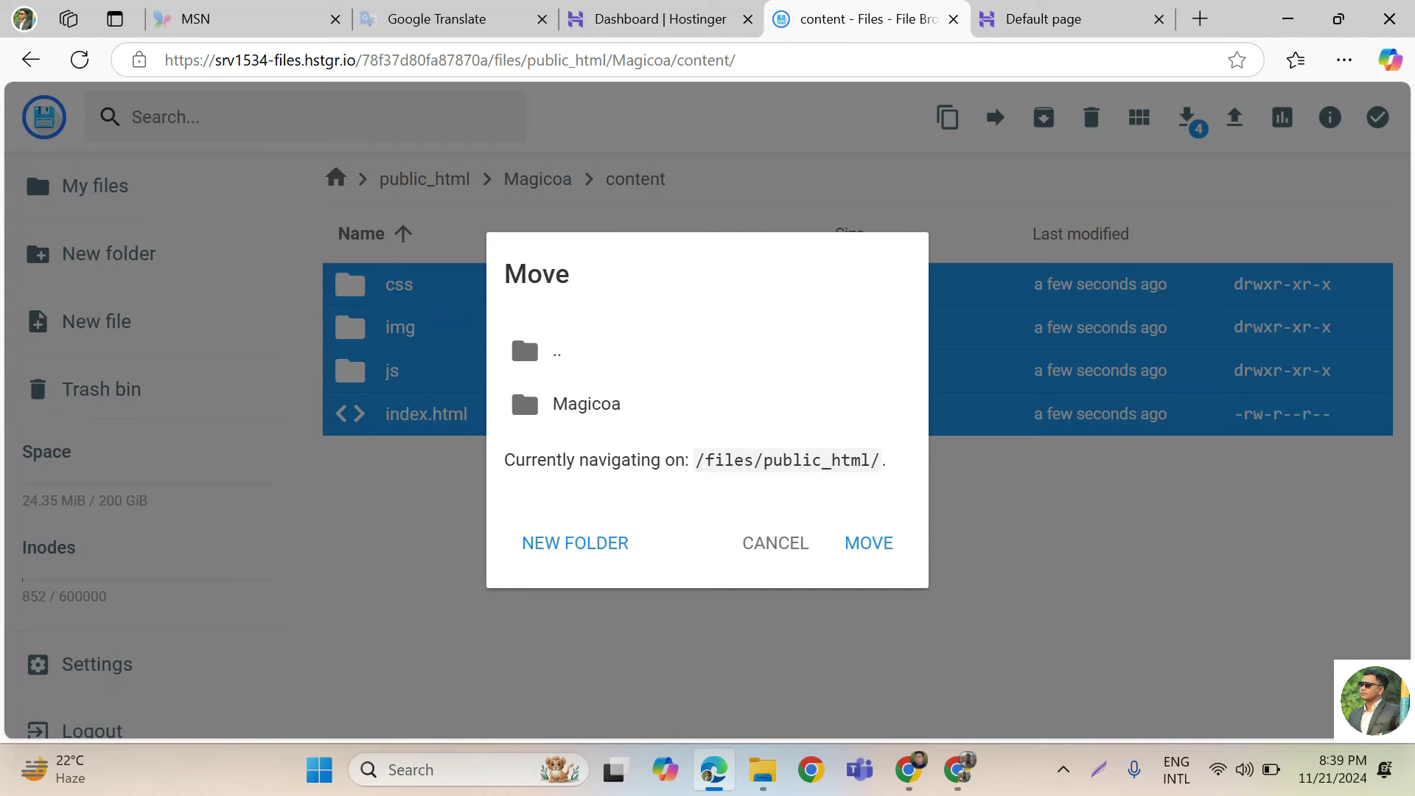
{"action": "left_click_drag", "start_coordinate": [510, 459], "coordinate": [664, 460]}
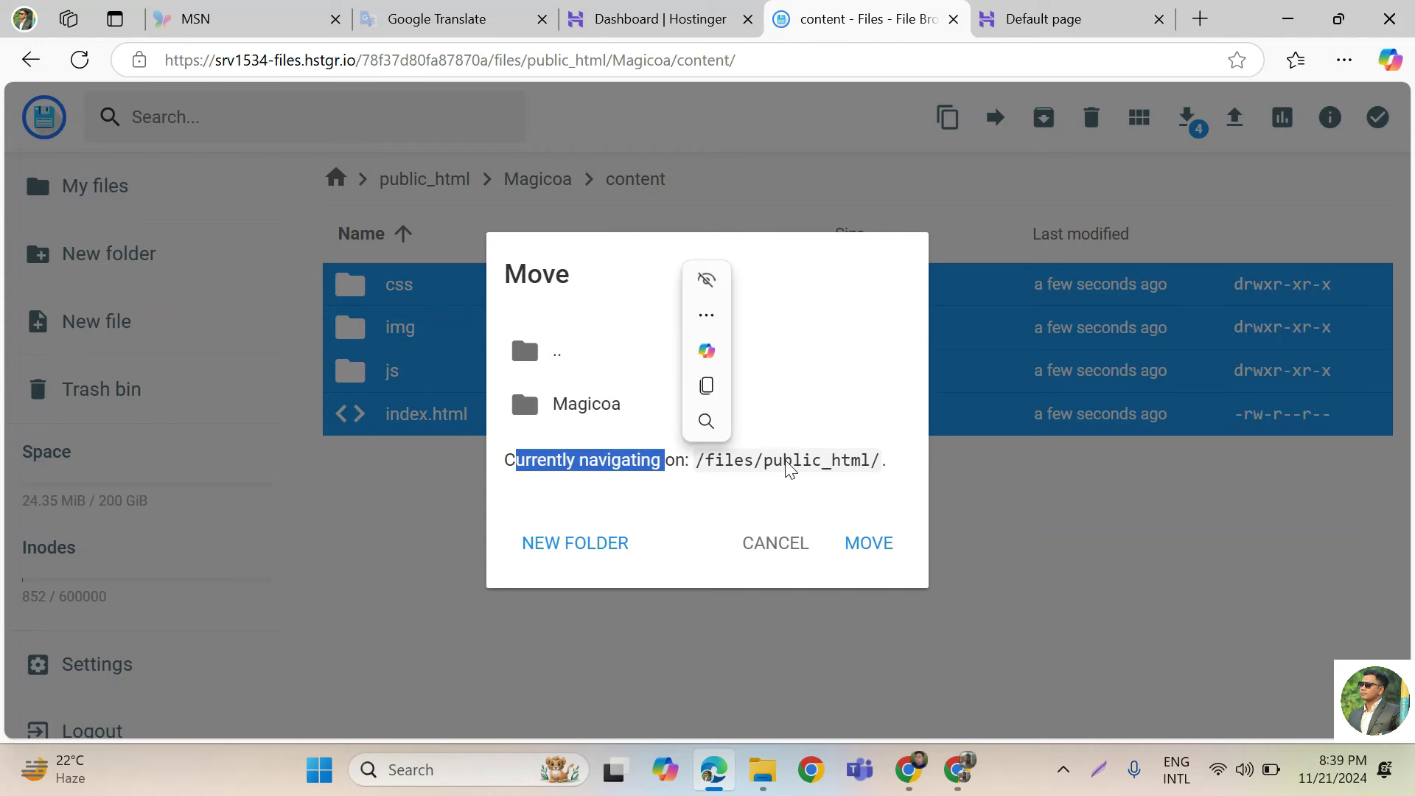
{"action": "left_click", "coordinate": [869, 535]}
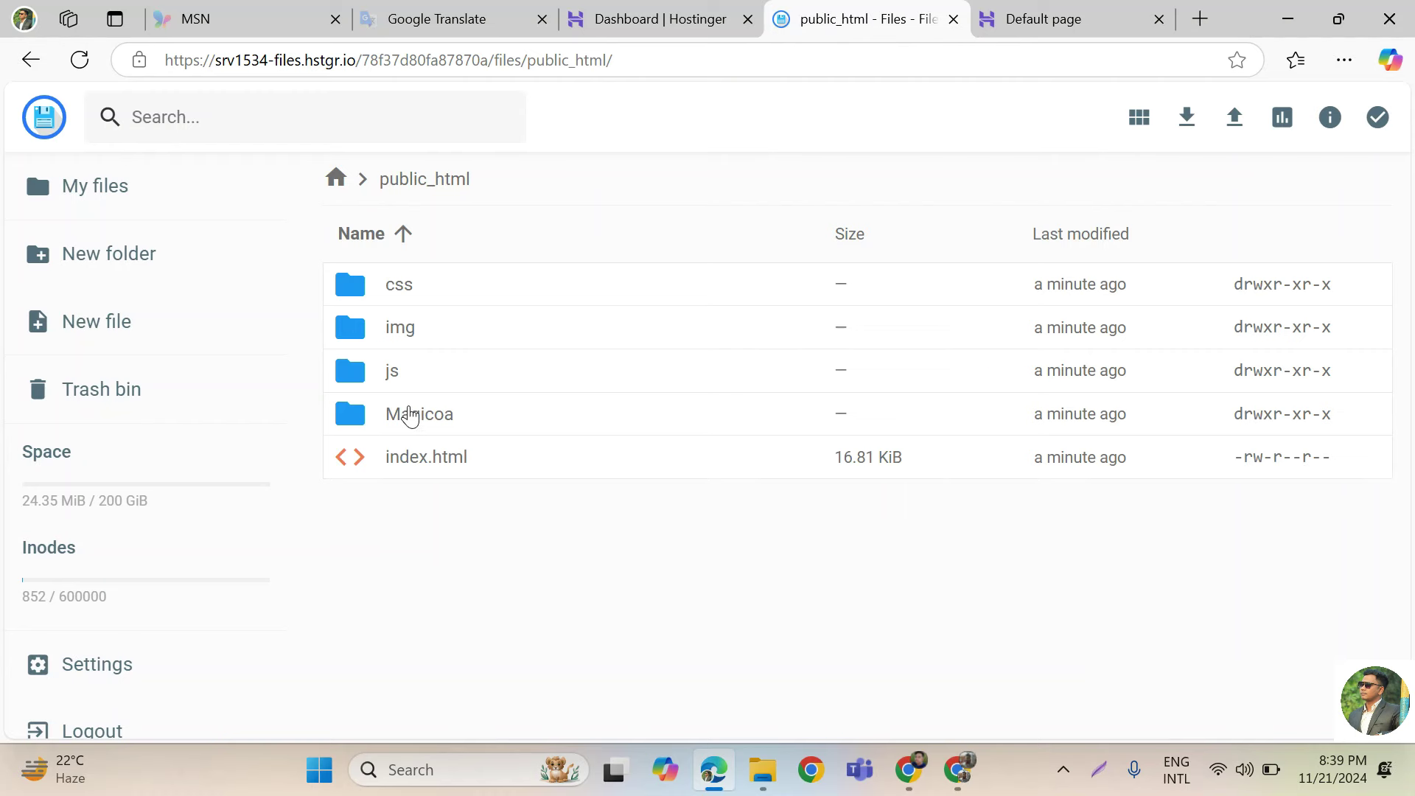
Step: Delete the now-empty Magicoa folder
{"action": "left_click", "coordinate": [447, 423]}
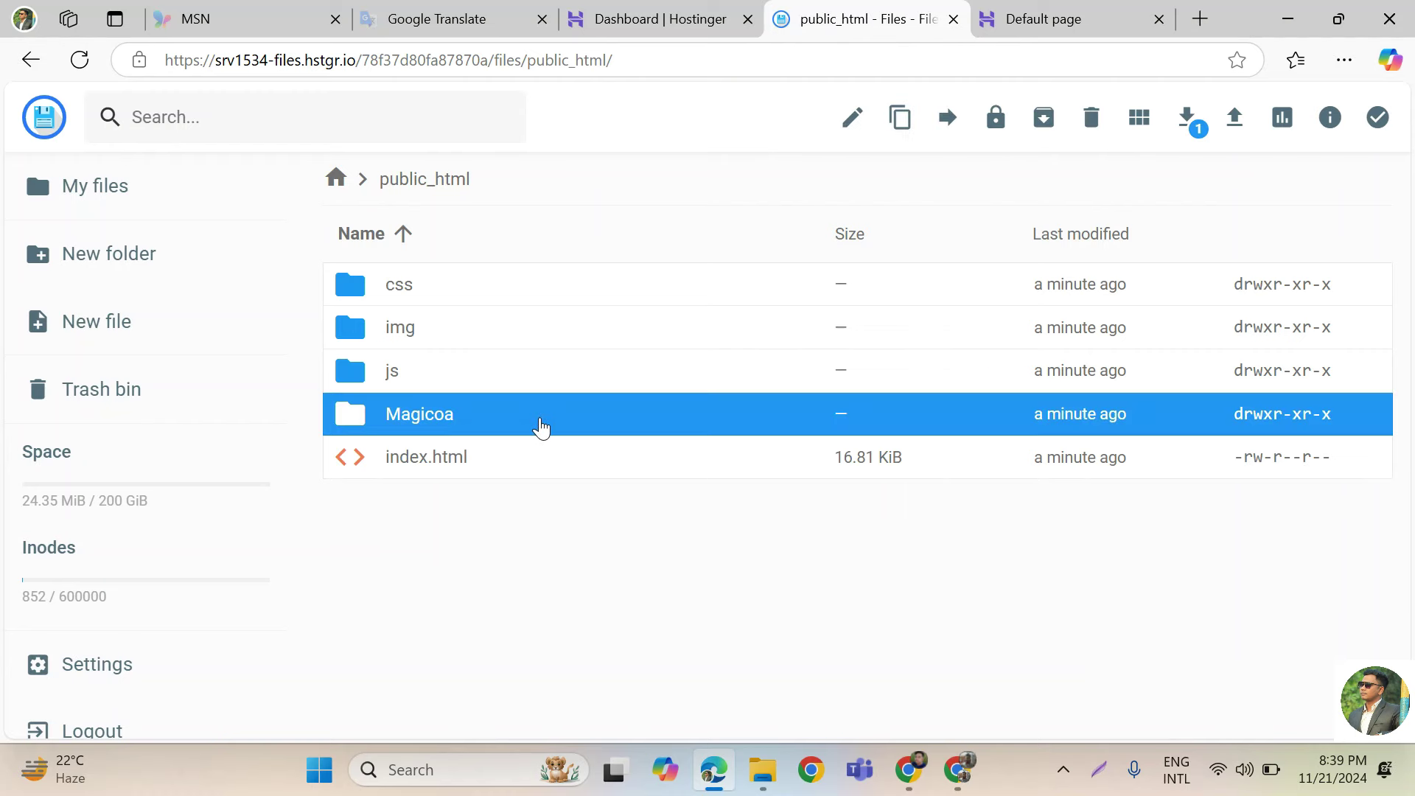
{"action": "key", "text": "Delete"}
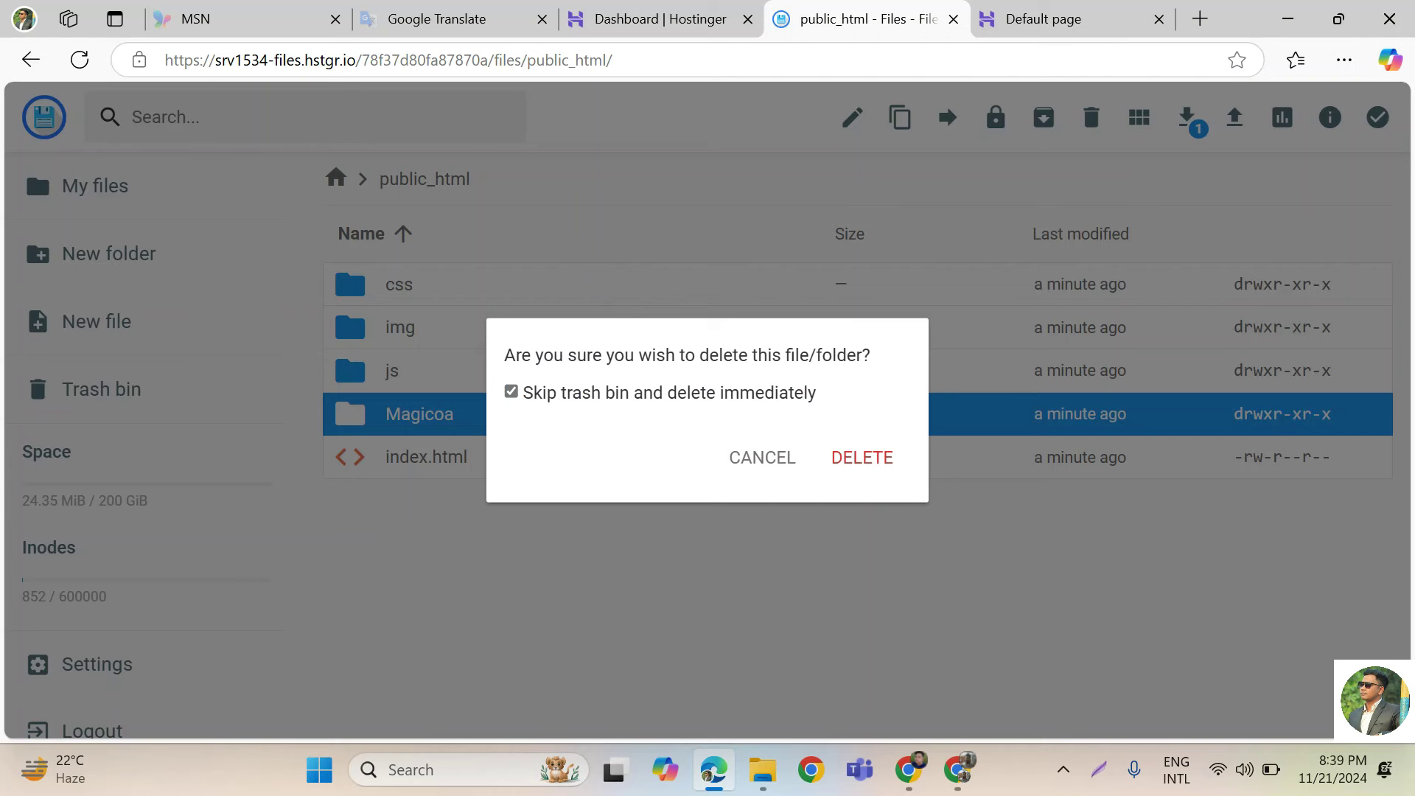
{"action": "left_click", "coordinate": [858, 458]}
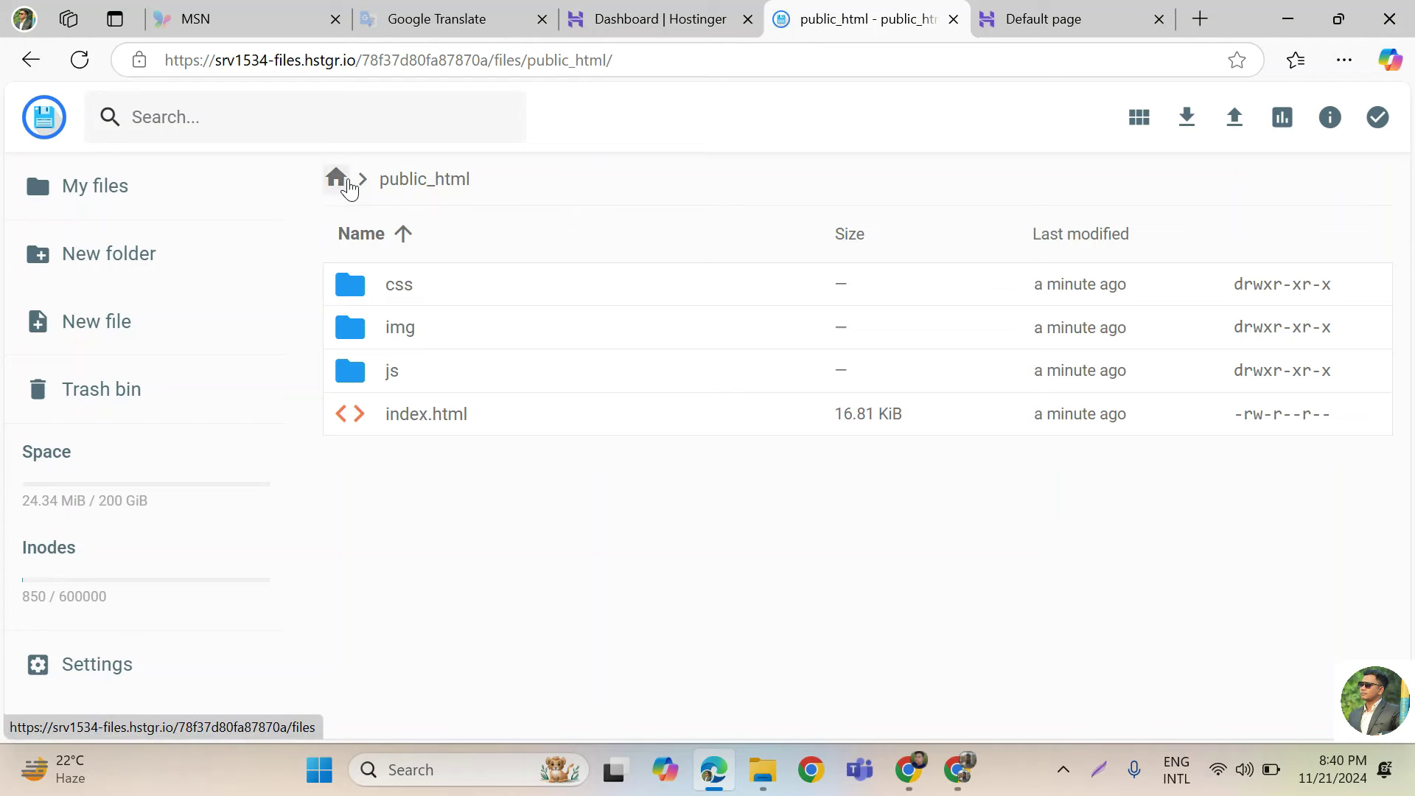
Step: Reload the honeybarn.us tab and scroll through the newly served prelanding
{"action": "left_click", "coordinate": [1041, 30]}
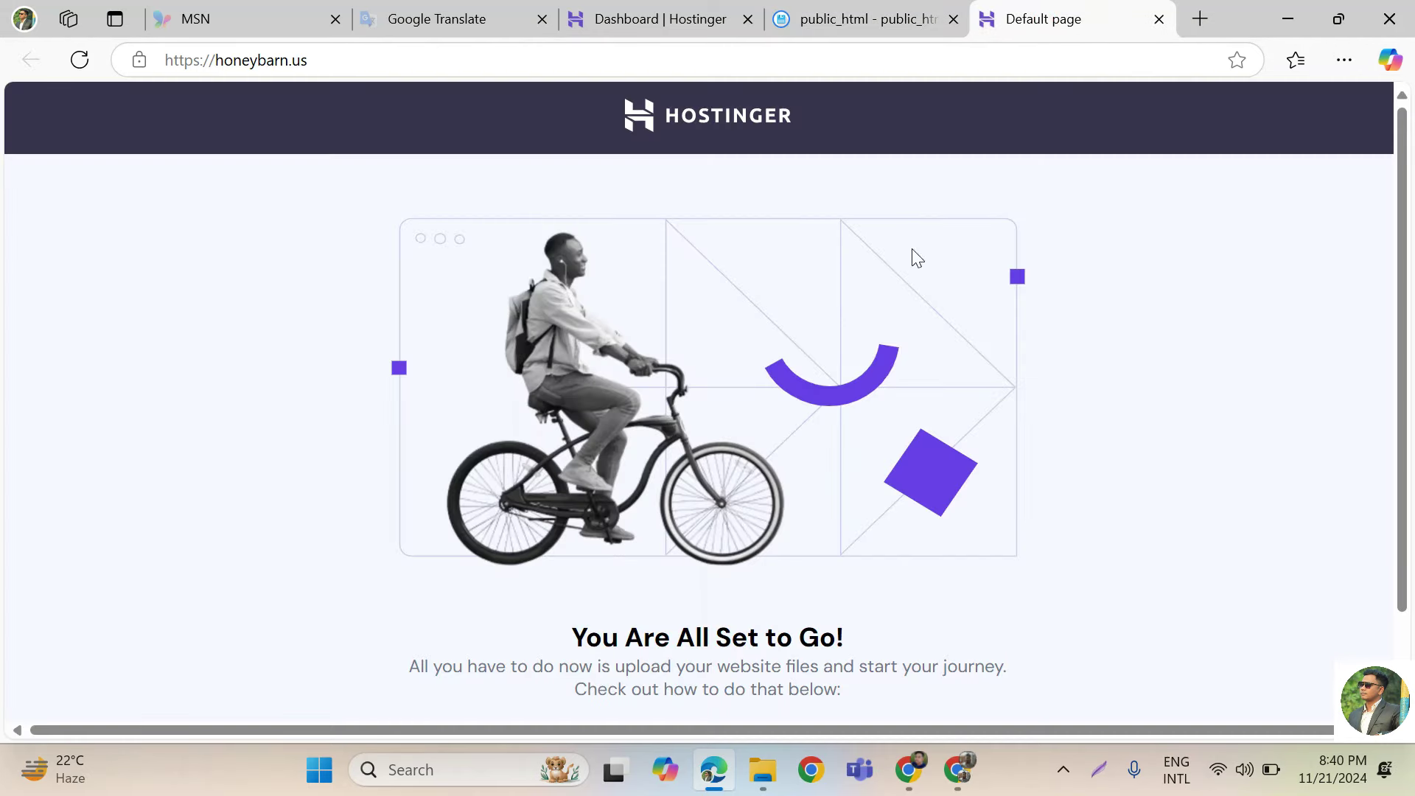
{"action": "left_click", "coordinate": [81, 61]}
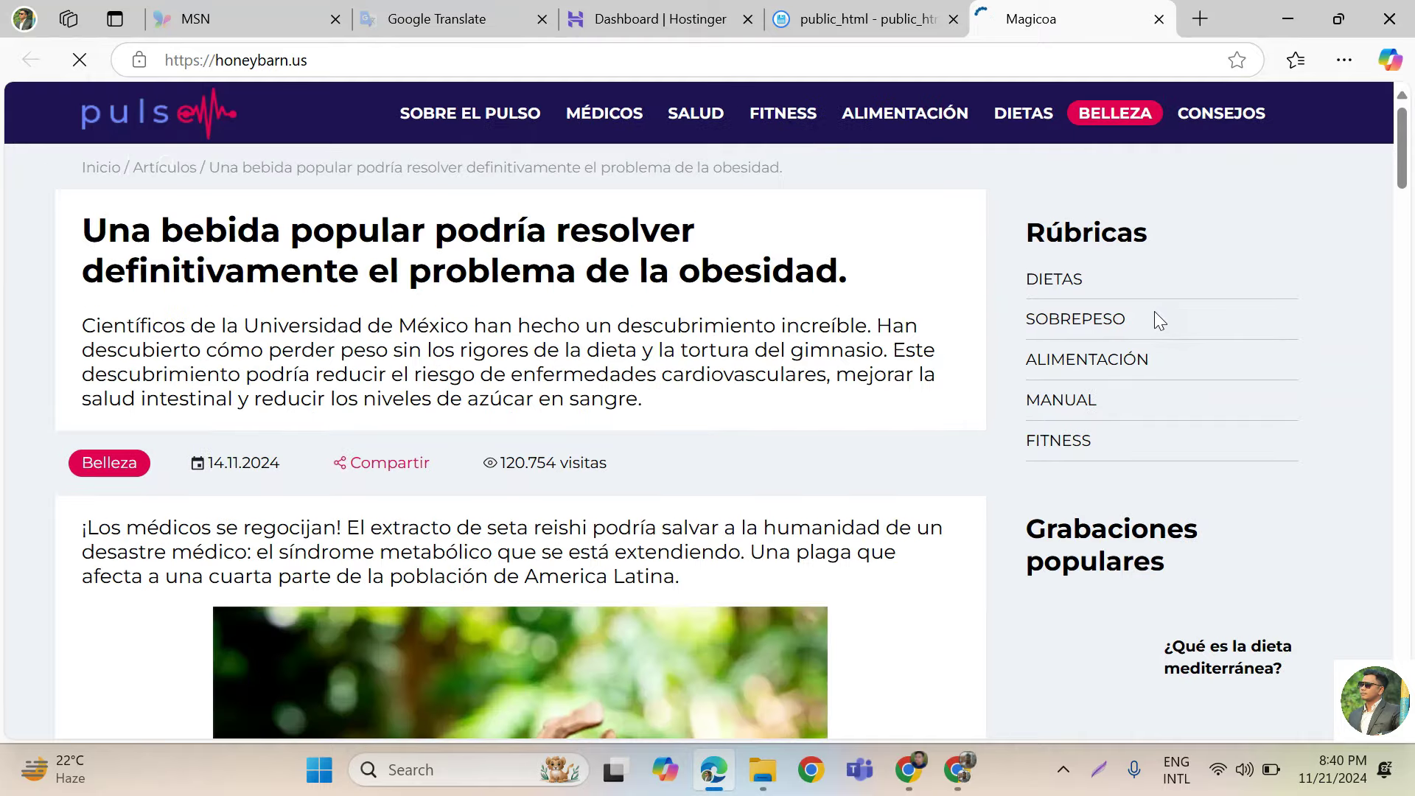
{"action": "scroll", "coordinate": [1129, 305], "scroll_direction": "down", "scroll_amount": 2}
{"action": "scroll", "coordinate": [1130, 306], "scroll_direction": "down", "scroll_amount": 5}
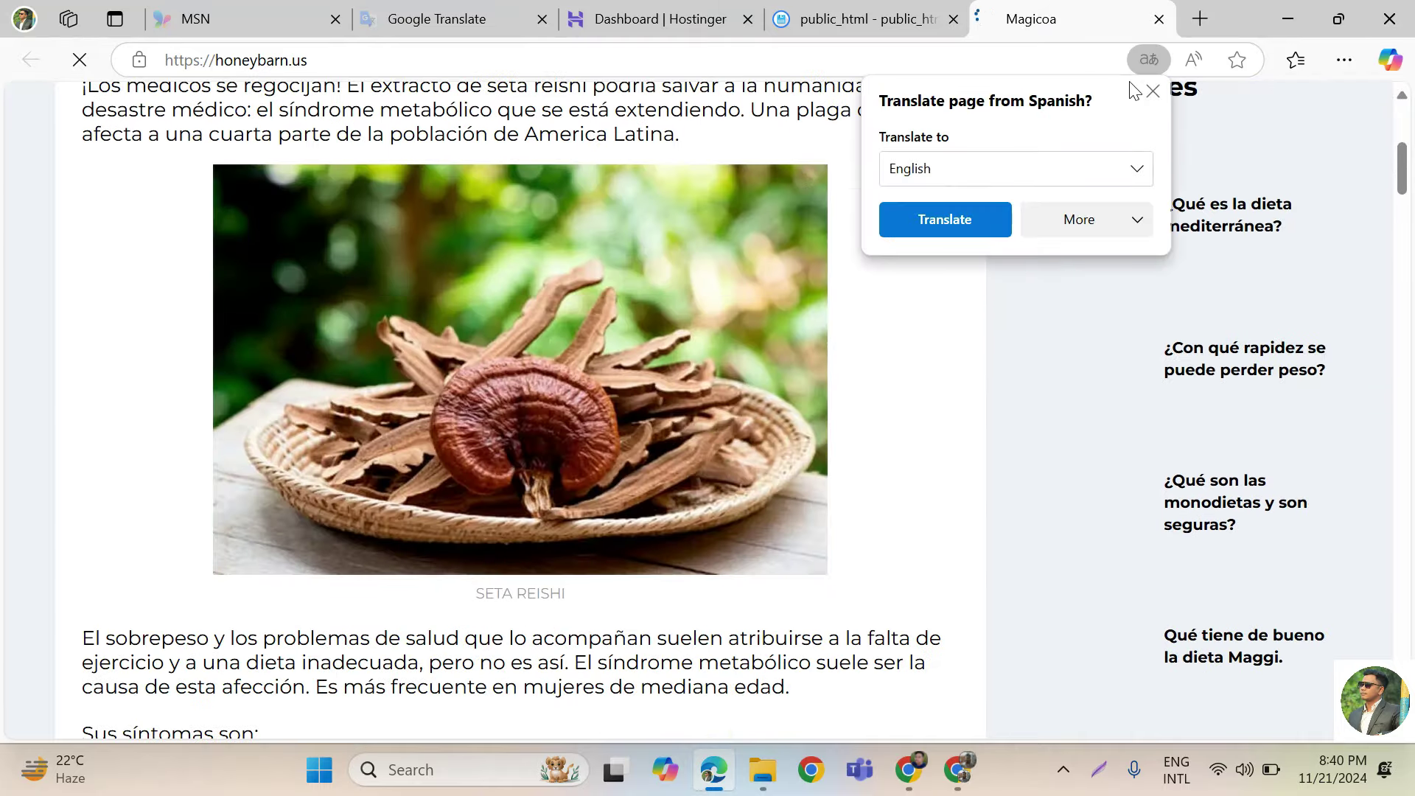
{"action": "scroll", "coordinate": [1117, 112], "scroll_direction": "down", "scroll_amount": 5}
{"action": "scroll", "coordinate": [578, 388], "scroll_direction": "down", "scroll_amount": 15}
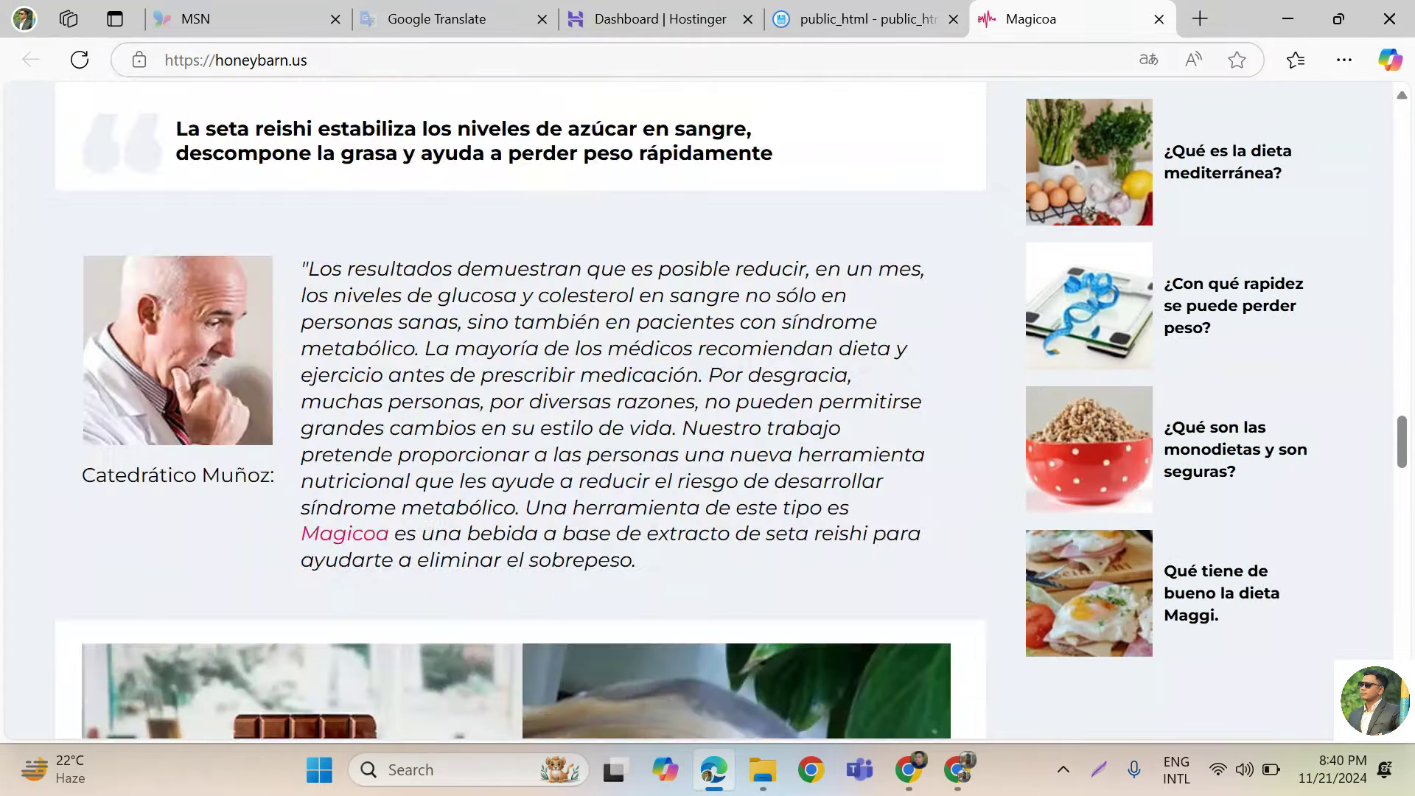
Step: Select the honeybarn.us address in the address bar, then dismiss the suggestions
{"action": "left_click", "coordinate": [338, 60]}
{"action": "left_click_drag", "start_coordinate": [452, 61], "coordinate": [173, 60]}
{"action": "left_click", "coordinate": [387, 57]}
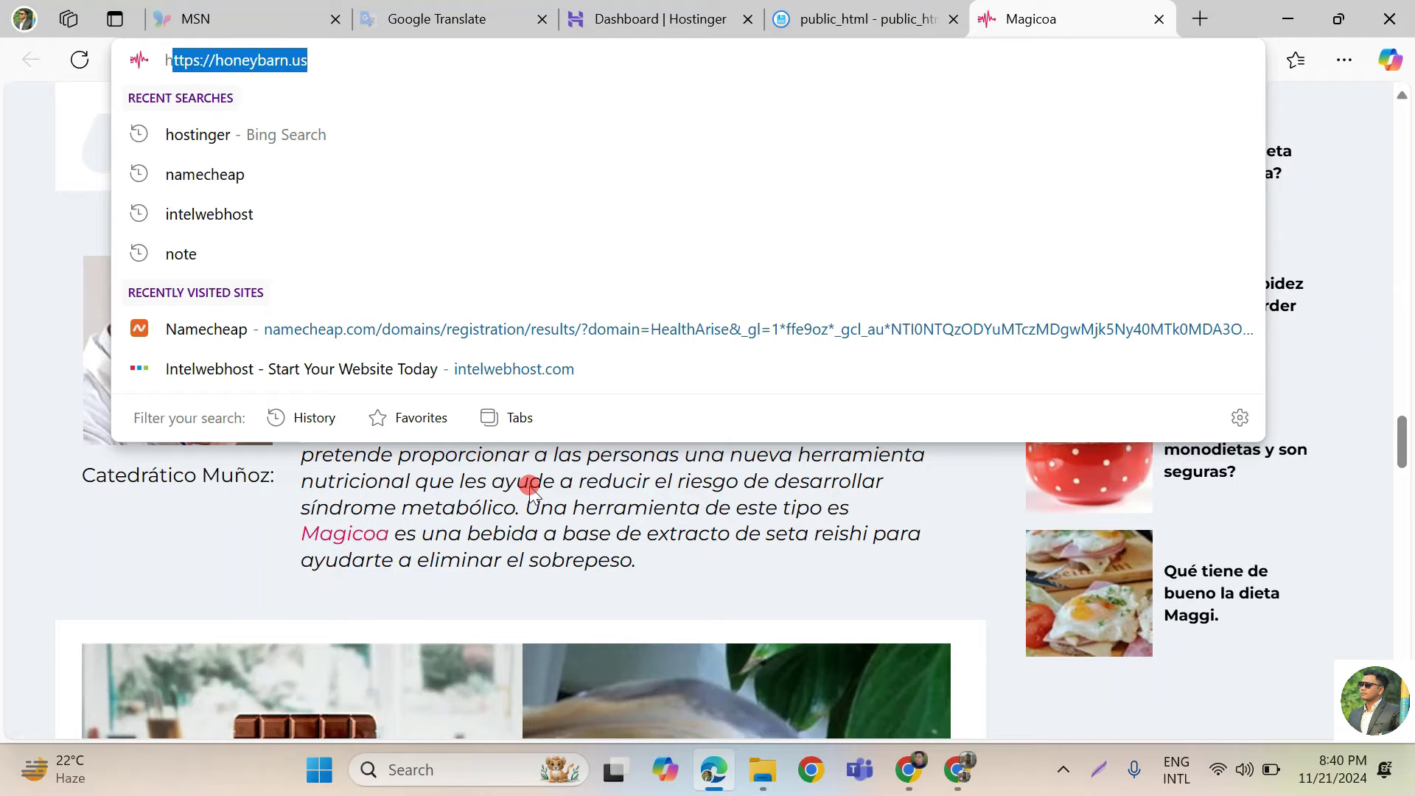
{"action": "left_click", "coordinate": [68, 122]}
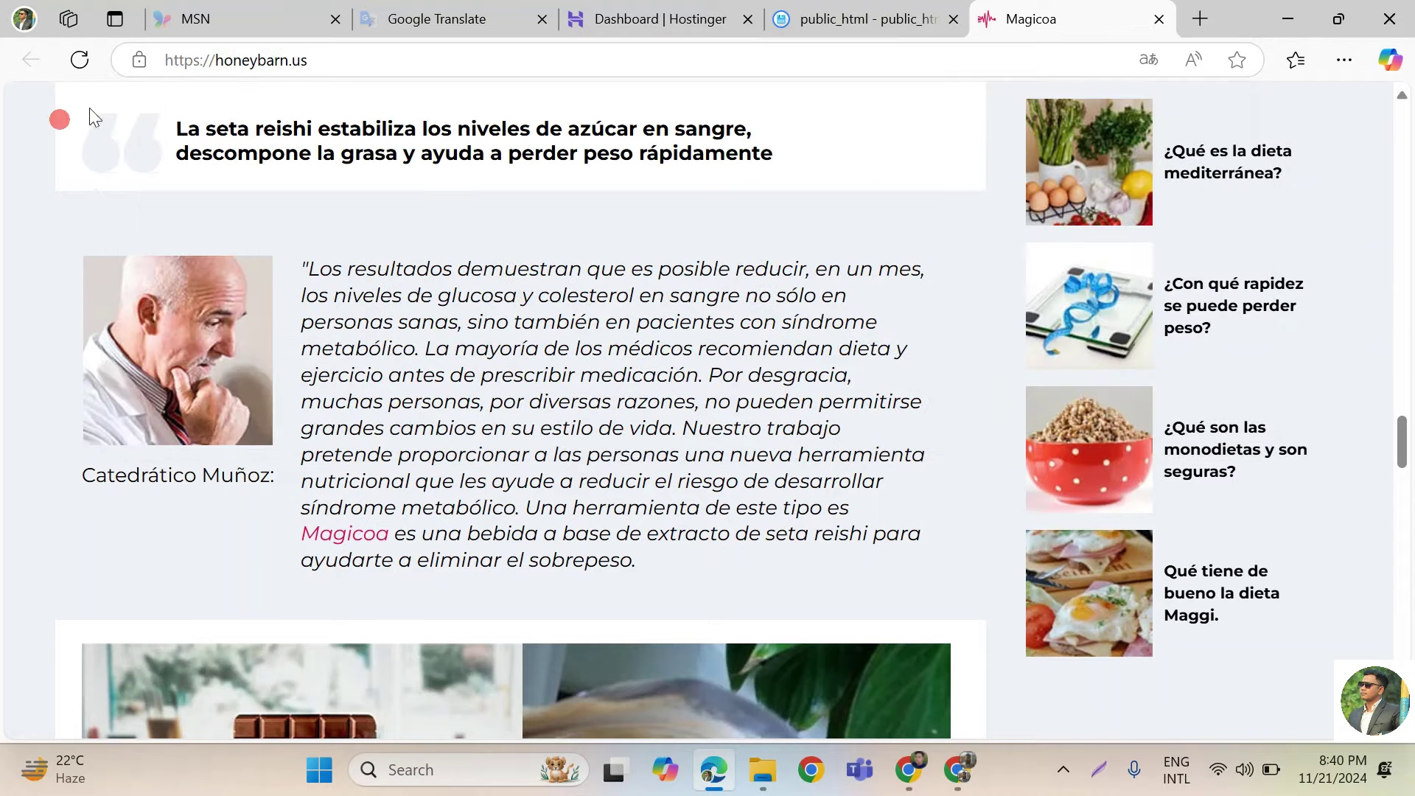
Step: Scroll down to the product image and follow the PEDIR order link to the Magicoa offer
{"action": "scroll", "coordinate": [815, 379], "scroll_direction": "down", "scroll_amount": 15}
{"action": "scroll", "coordinate": [820, 399], "scroll_direction": "down", "scroll_amount": 10}
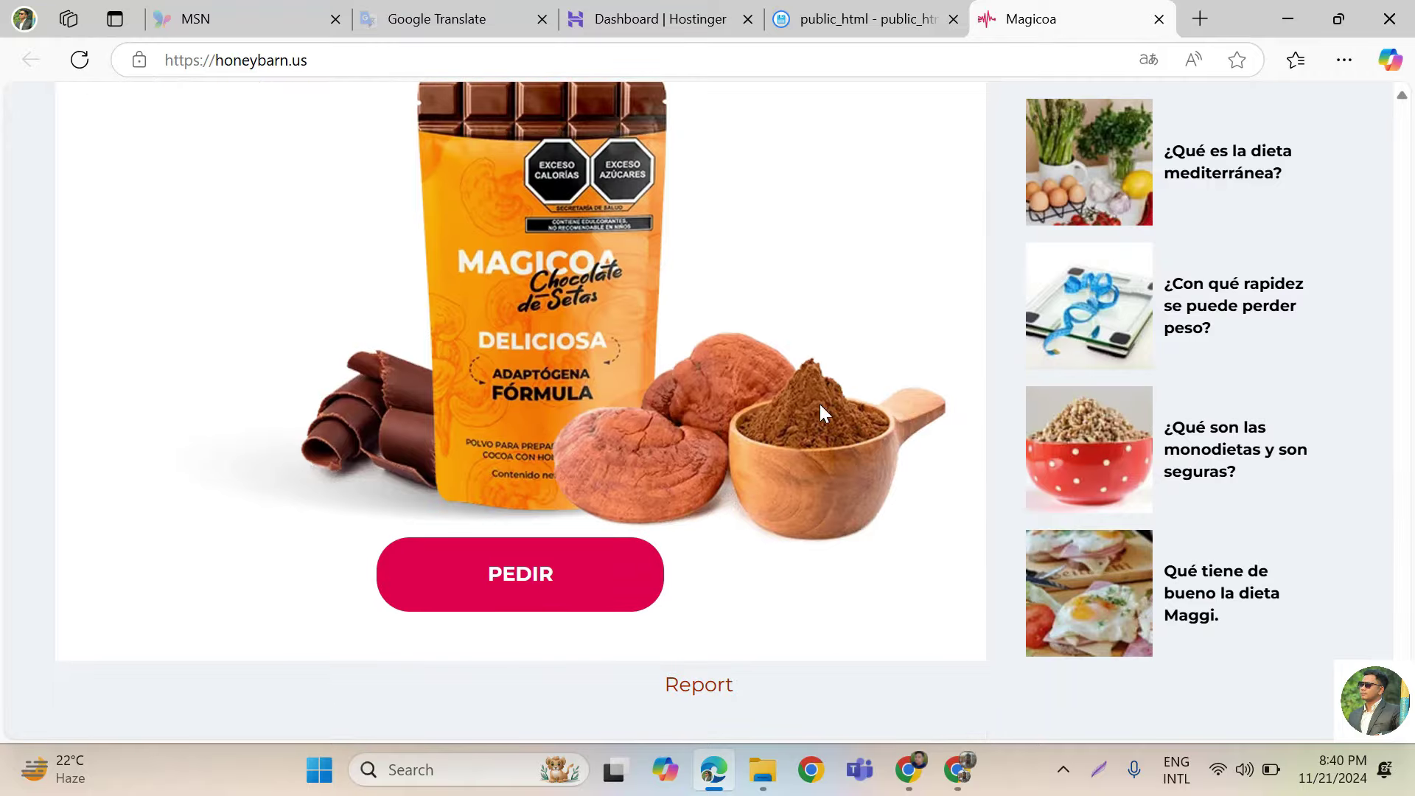
{"action": "scroll", "coordinate": [645, 442], "scroll_direction": "up", "scroll_amount": 20}
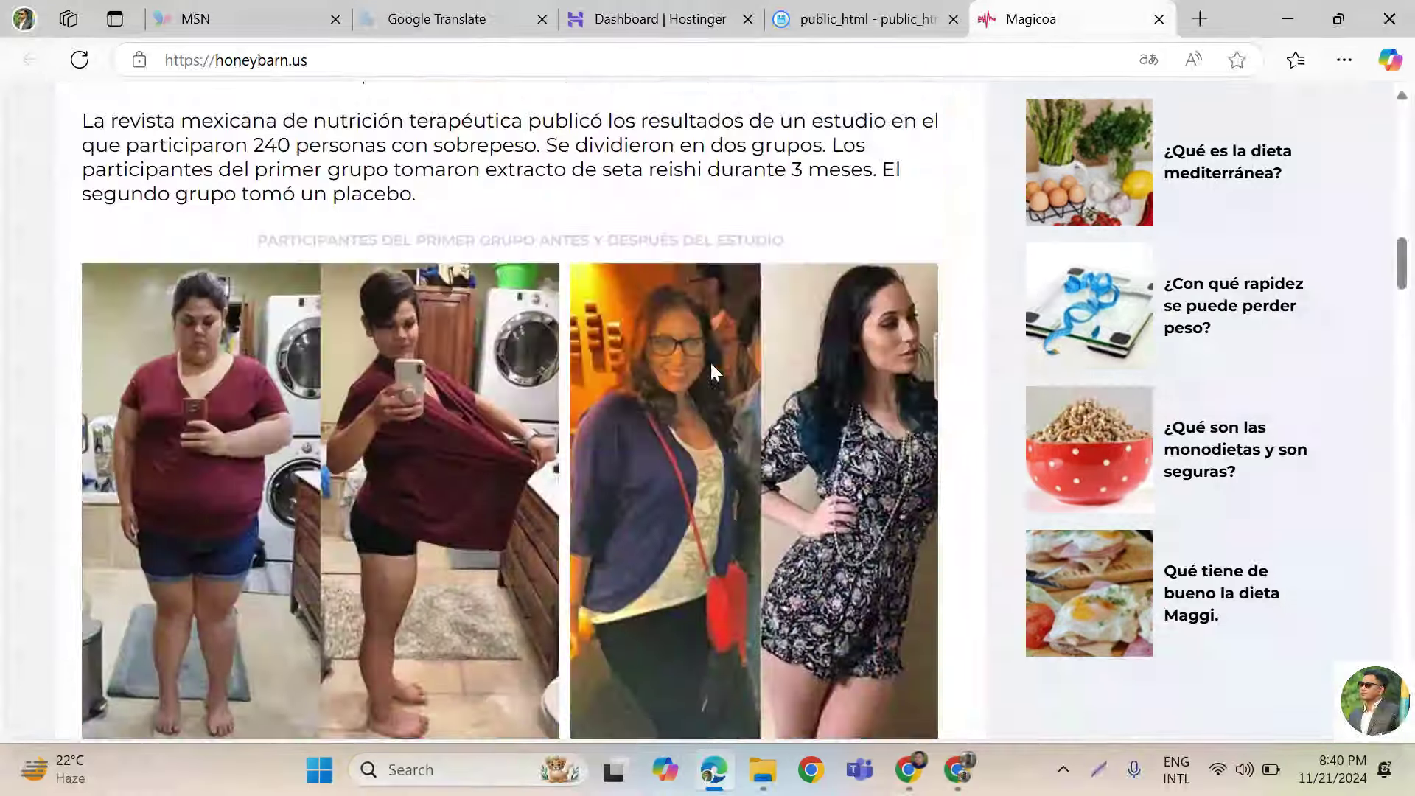
{"action": "scroll", "coordinate": [723, 392], "scroll_direction": "down", "scroll_amount": 20}
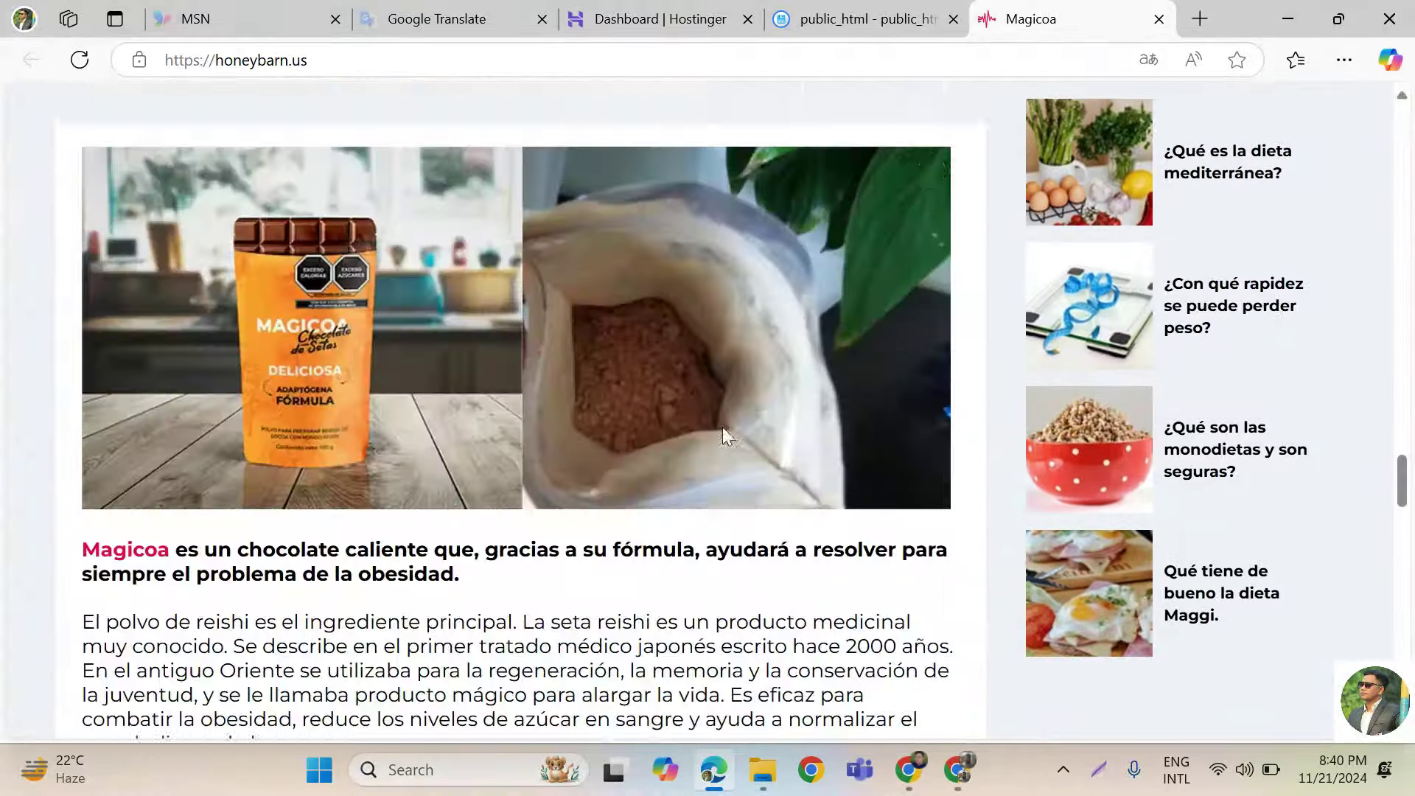
{"action": "scroll", "coordinate": [687, 476], "scroll_direction": "down", "scroll_amount": 10}
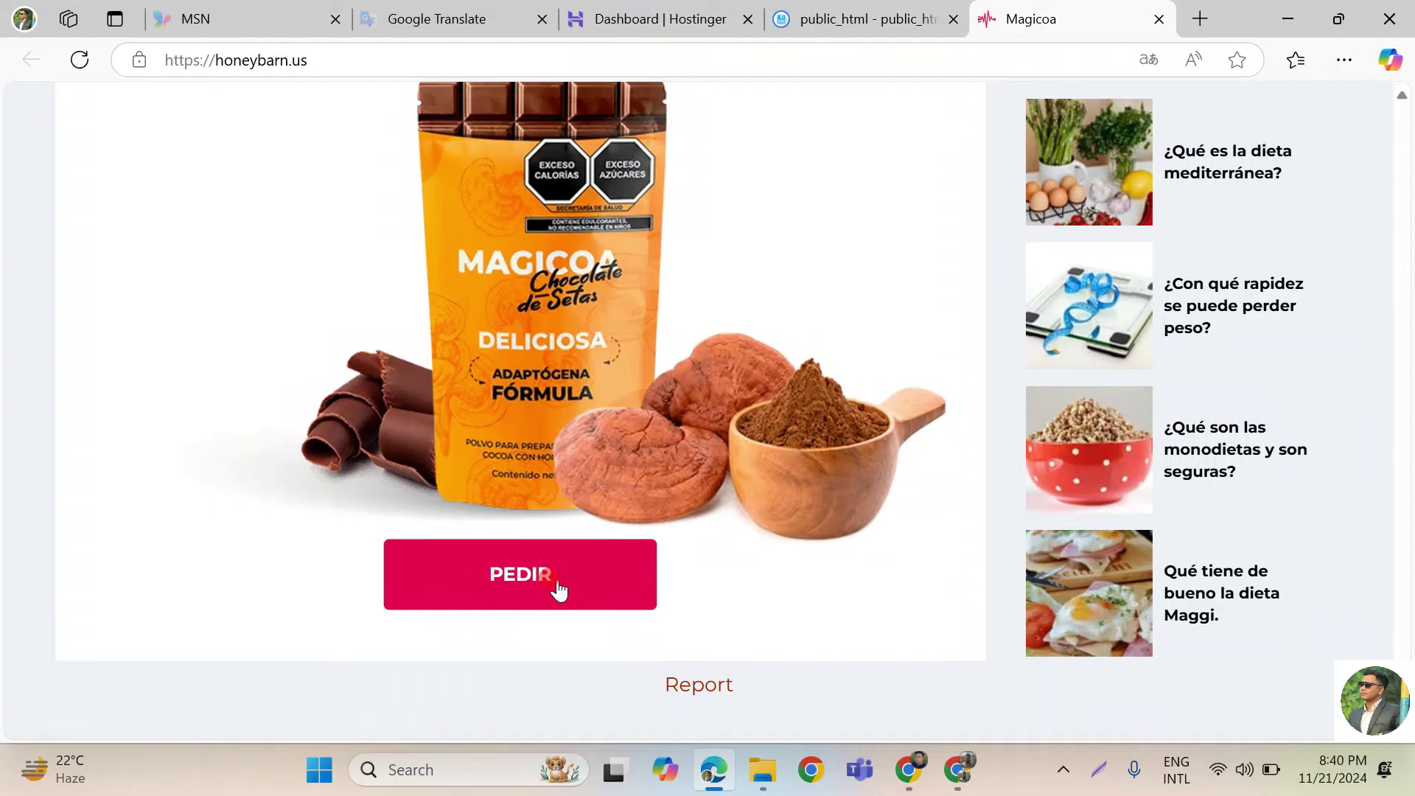
{"action": "left_click", "coordinate": [556, 587]}
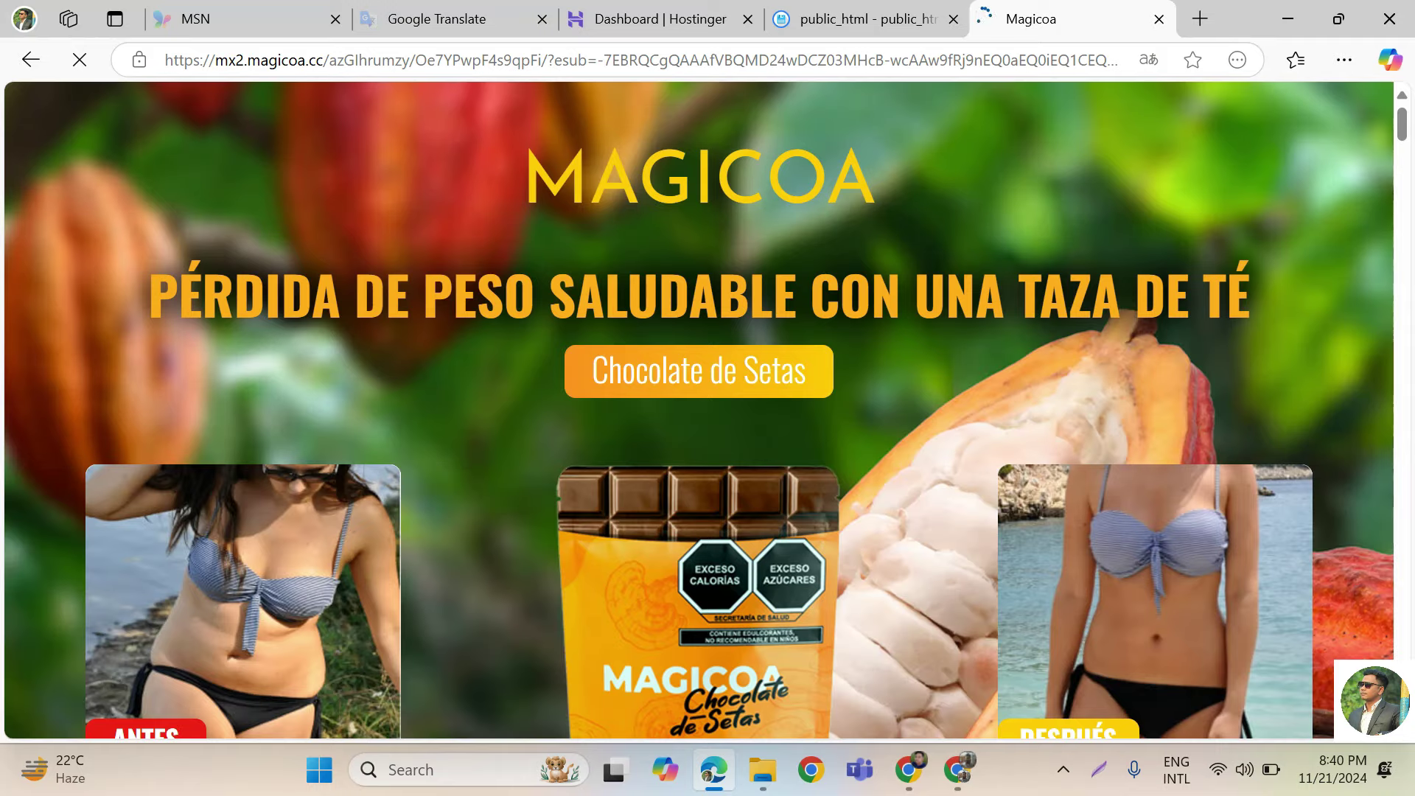
Step: Scroll to the Magicoa order form and enter 'test' as the Nombre
{"action": "scroll", "coordinate": [771, 332], "scroll_direction": "down", "scroll_amount": 10}
{"action": "scroll", "coordinate": [682, 346], "scroll_direction": "up", "scroll_amount": 5}
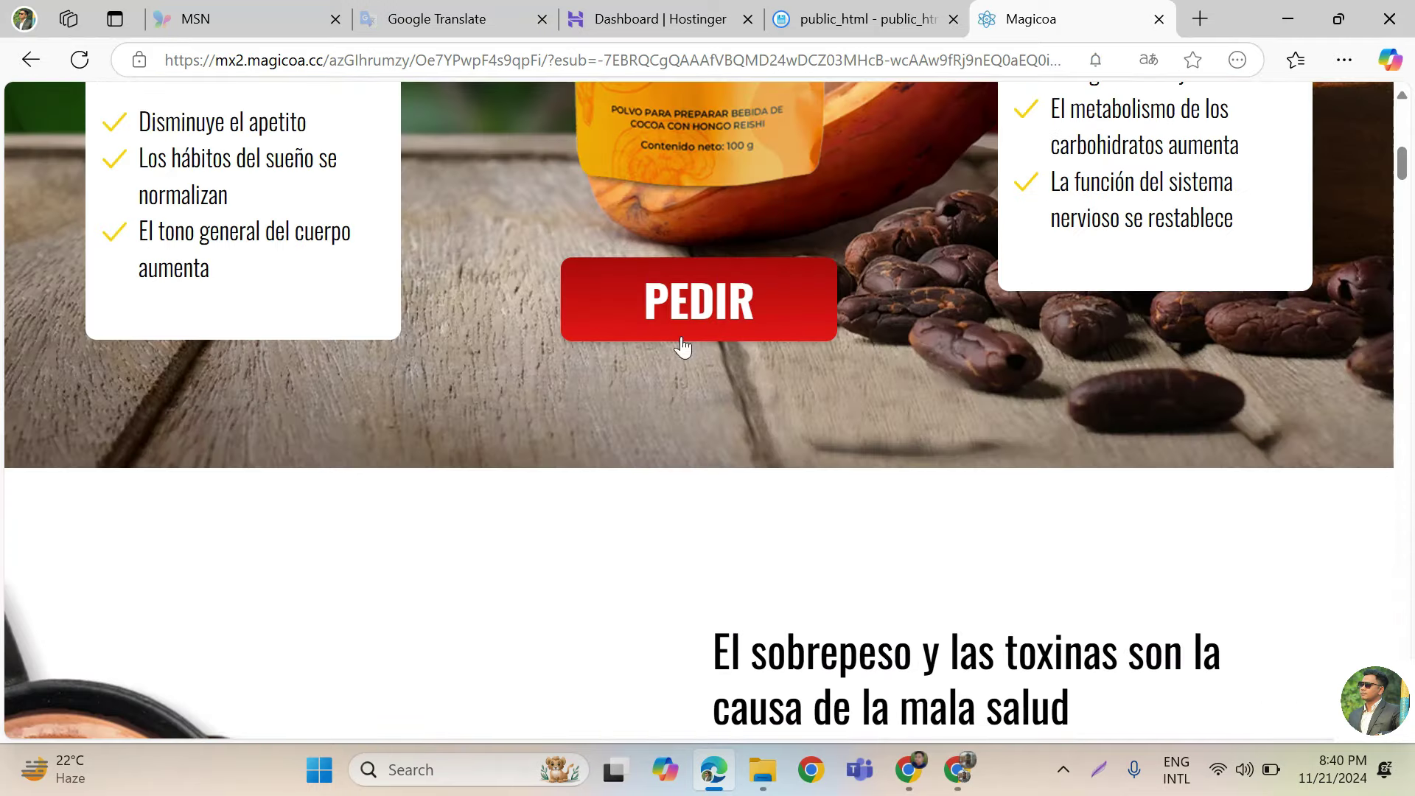
{"action": "scroll", "coordinate": [682, 347], "scroll_direction": "down", "scroll_amount": 10}
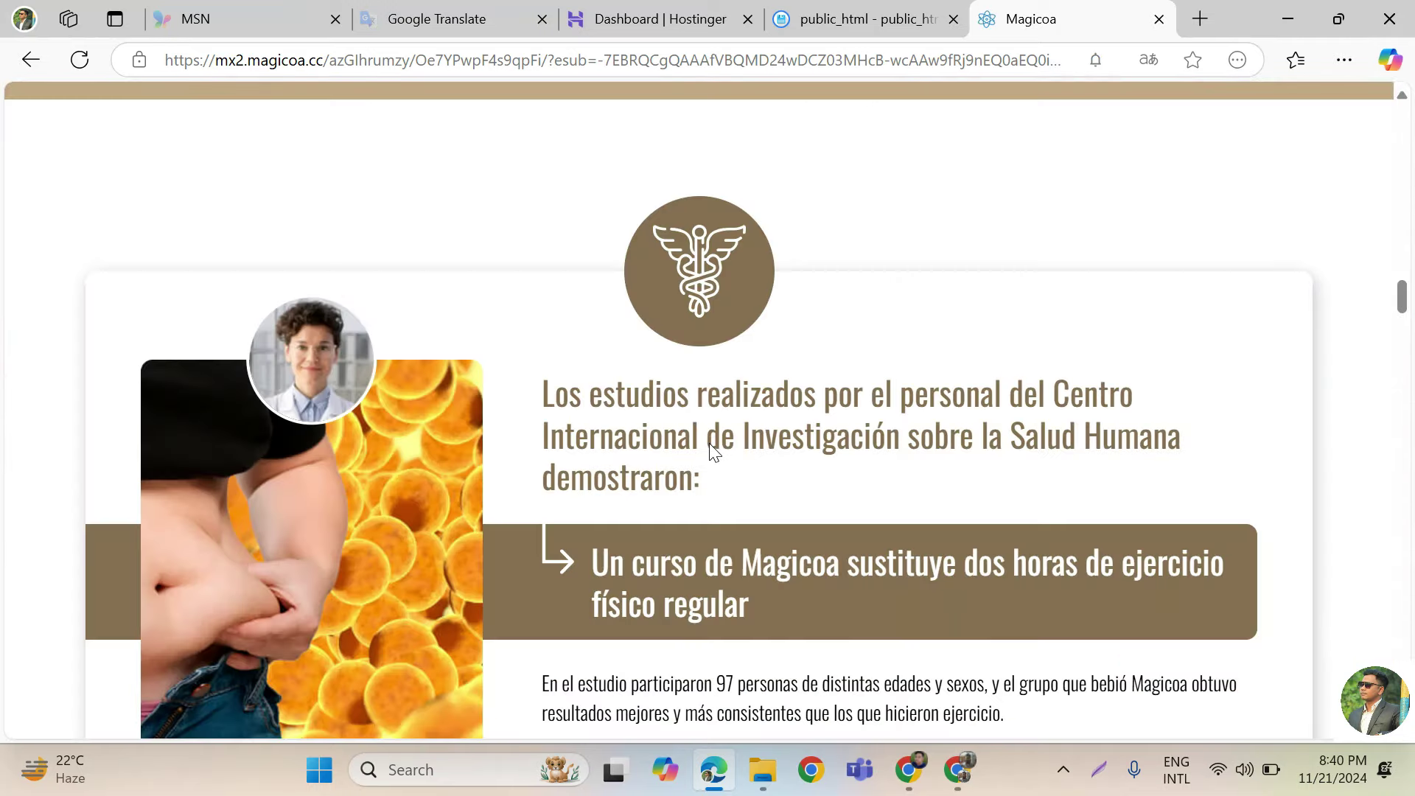
{"action": "scroll", "coordinate": [1384, 291], "scroll_direction": "down", "scroll_amount": 10}
{"action": "scroll", "coordinate": [796, 549], "scroll_direction": "down", "scroll_amount": 10}
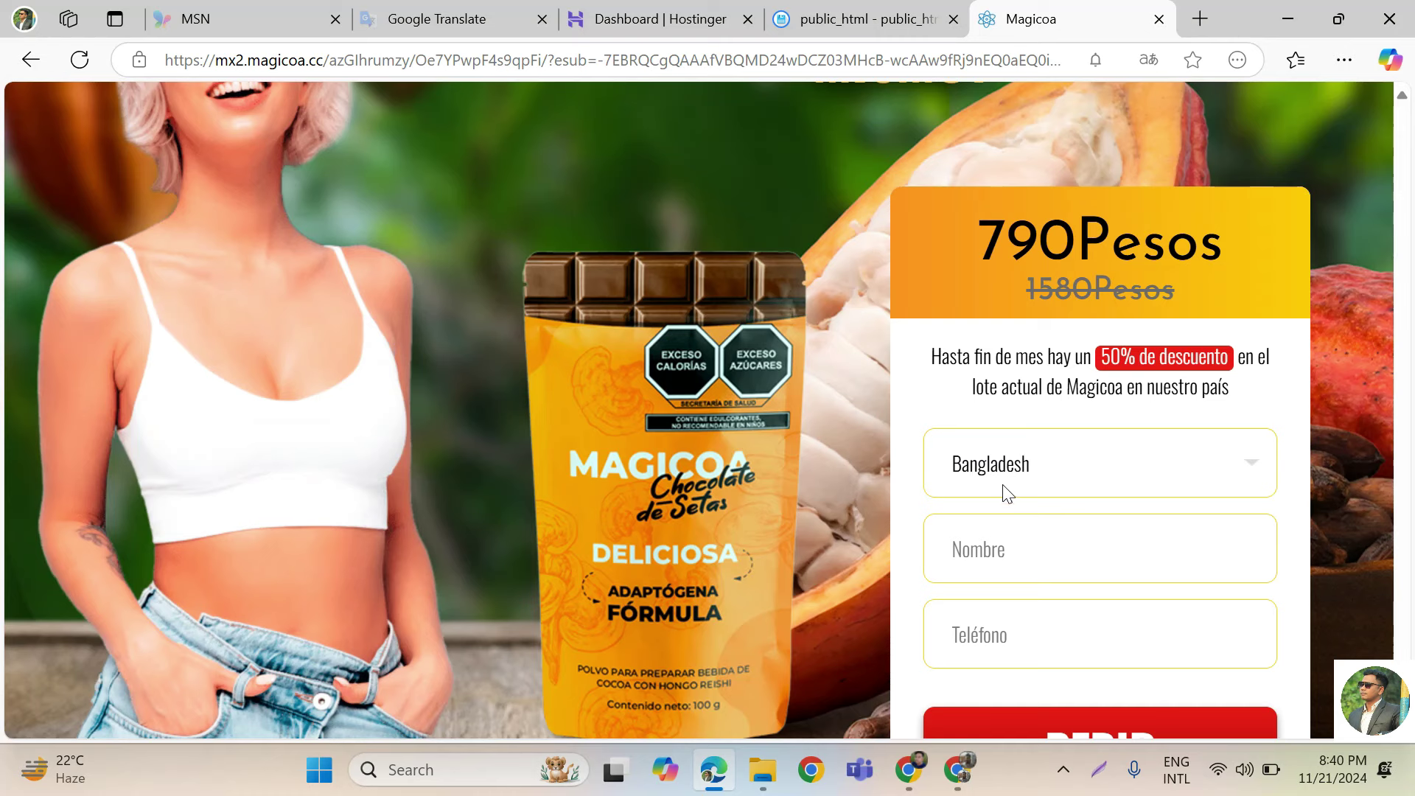
{"action": "left_click", "coordinate": [982, 547]}
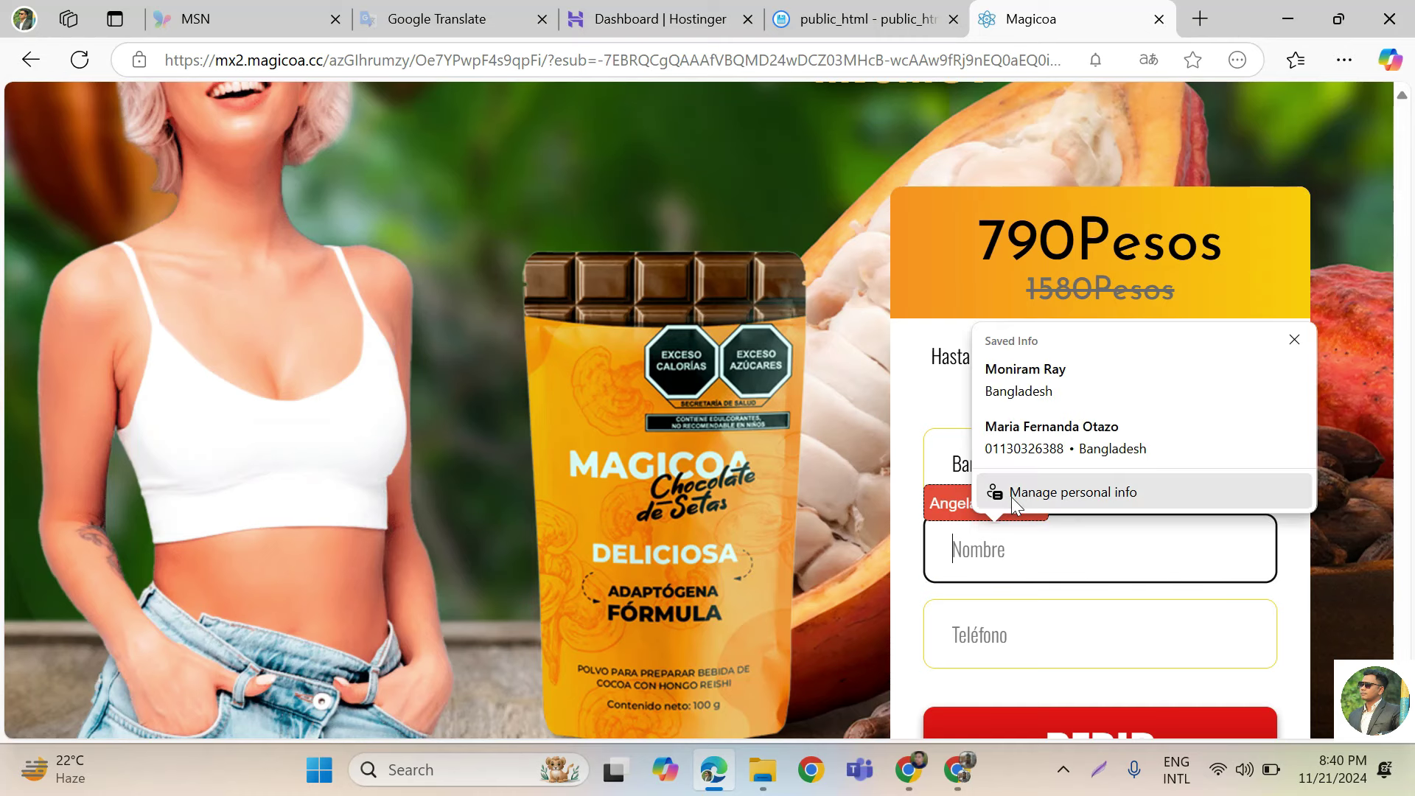
{"action": "type", "text": "te"}
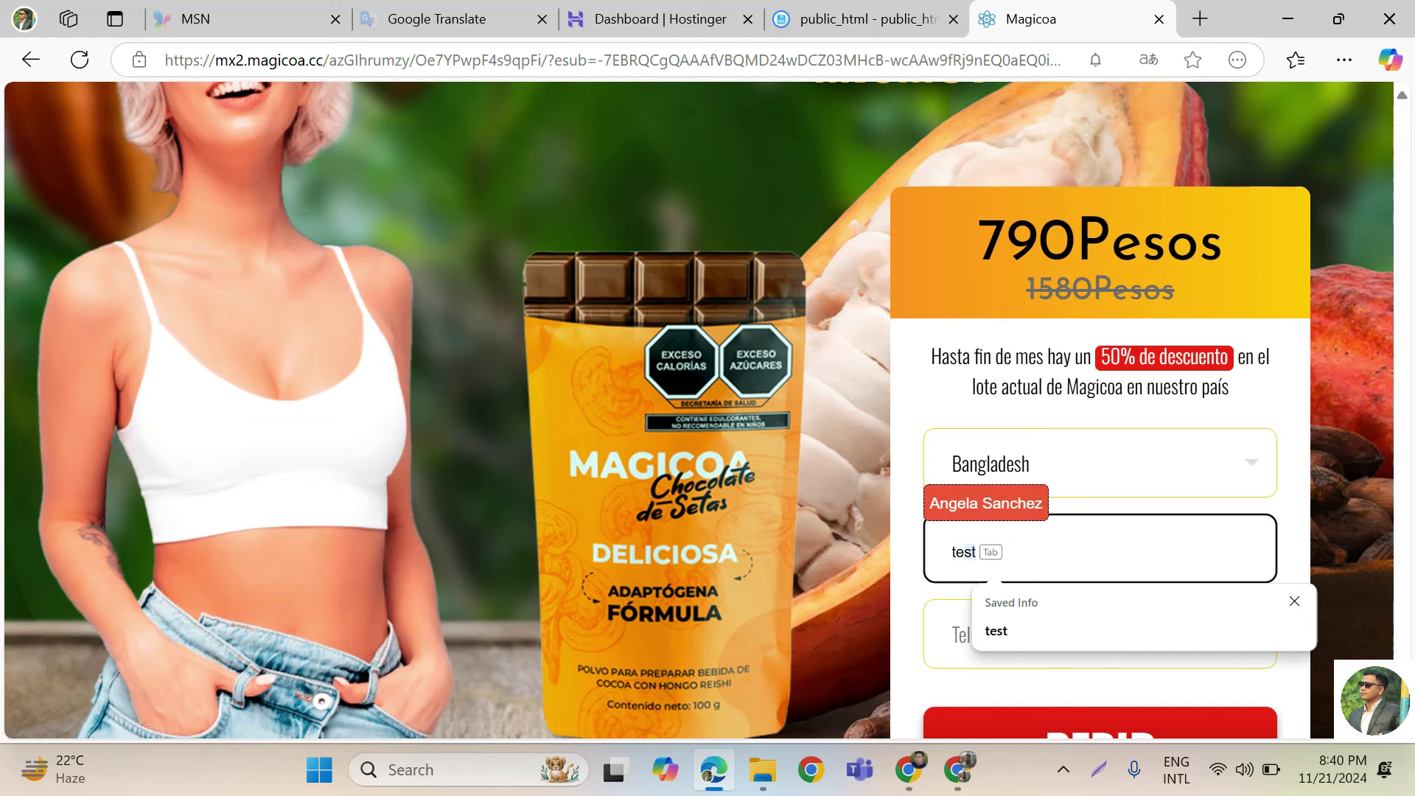
{"action": "type", "text": "st"}
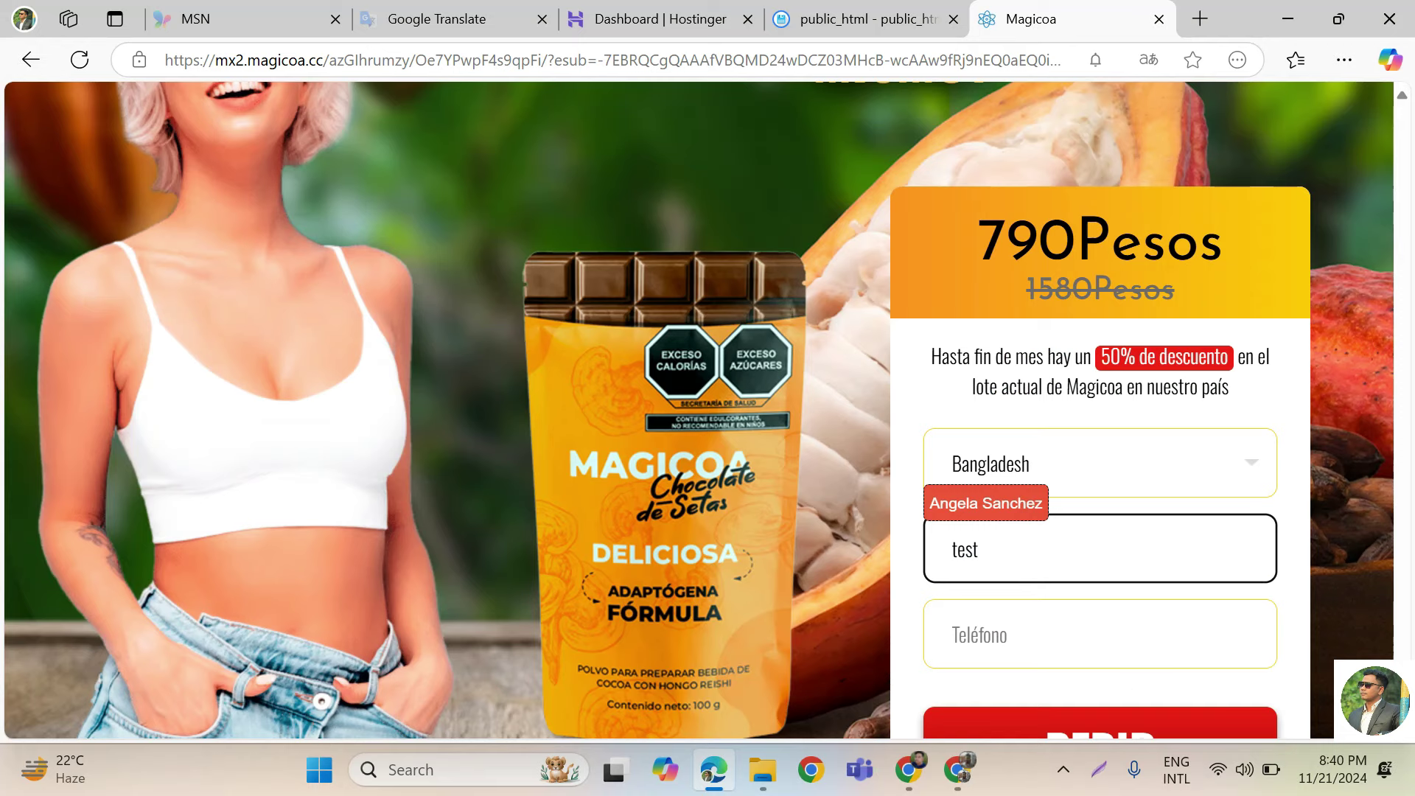
Step: Autofill the saved phone number, submit the order with PEDIR, then bring up AdCombo in Chrome
{"action": "left_click", "coordinate": [1072, 644]}
{"action": "left_click", "coordinate": [1052, 530]}
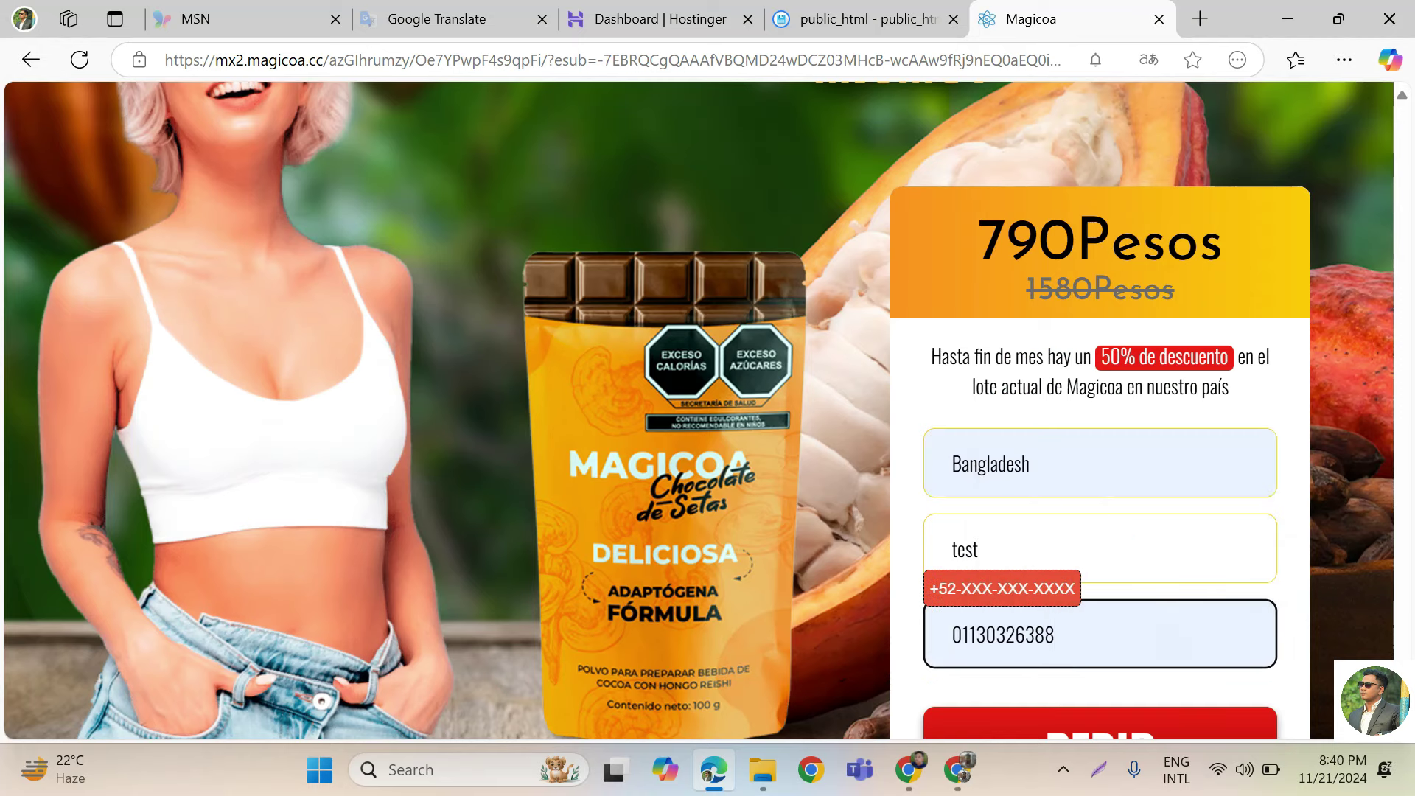
{"action": "left_click", "coordinate": [1272, 593]}
{"action": "scroll", "coordinate": [1125, 678], "scroll_direction": "down", "scroll_amount": 3}
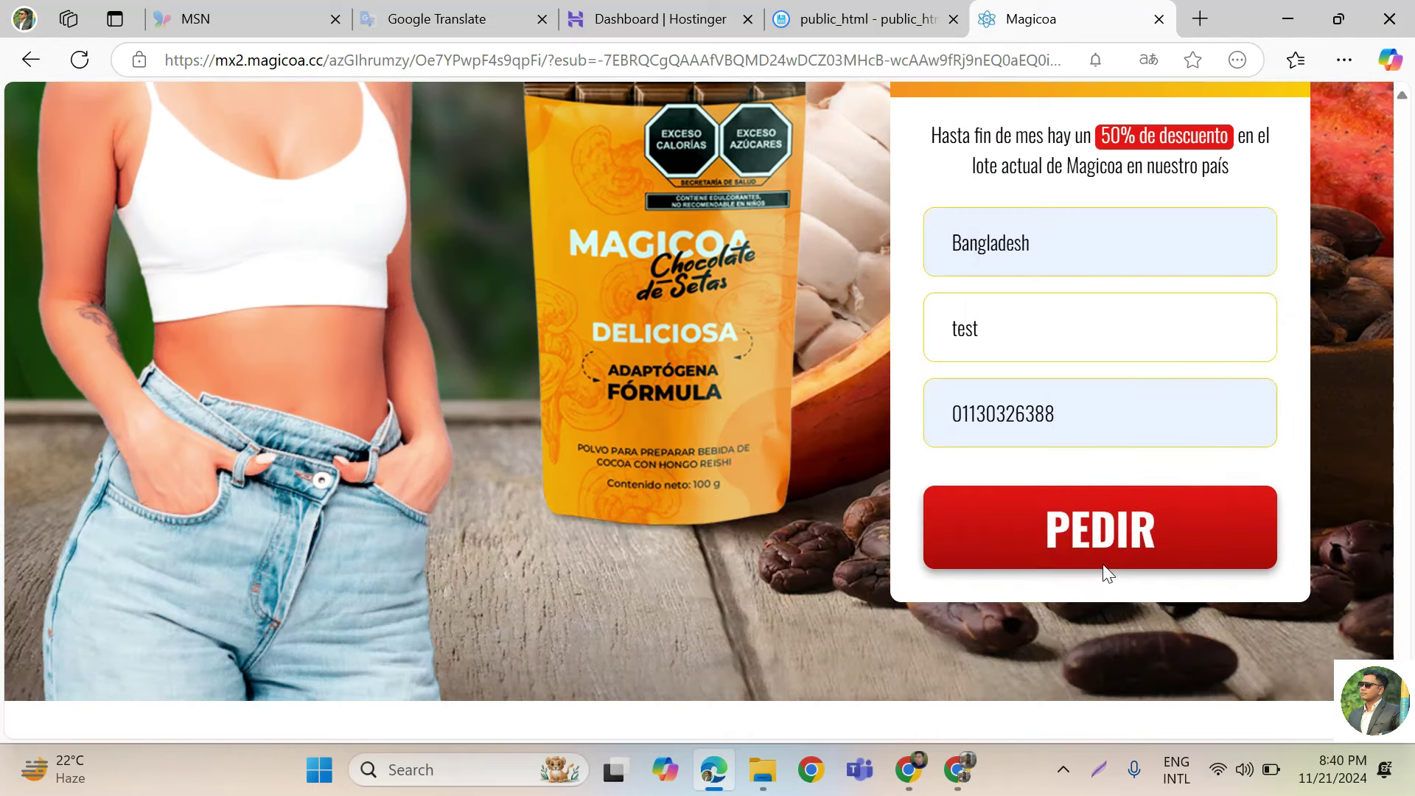
{"action": "left_click", "coordinate": [1102, 559]}
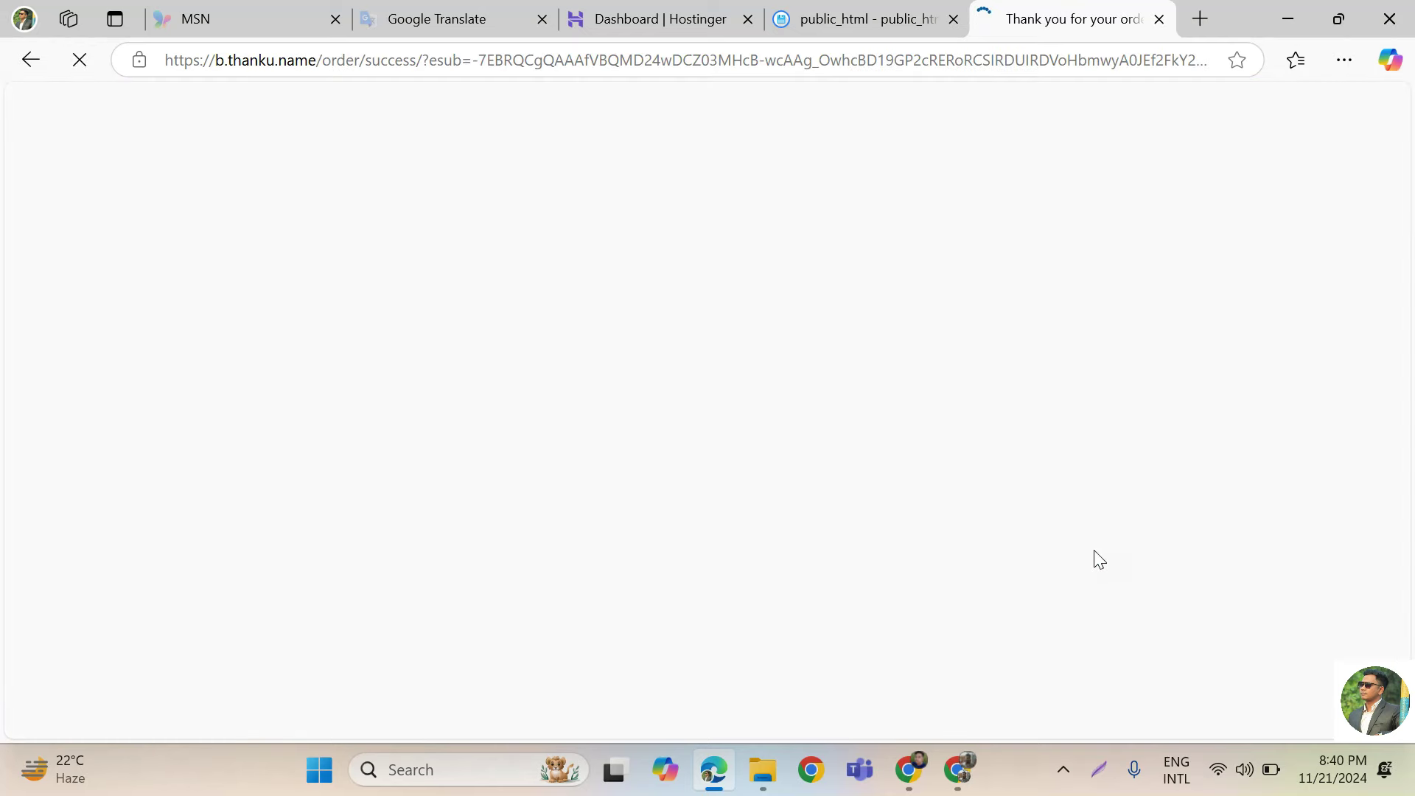
{"action": "left_click", "coordinate": [957, 769]}
{"action": "scroll", "coordinate": [111, 634], "scroll_direction": "down", "scroll_amount": 2}
Step: Check AdCombo's Orders list for the Bangladesh test order, then go back to the Dashboard
{"action": "left_click", "coordinate": [90, 561]}
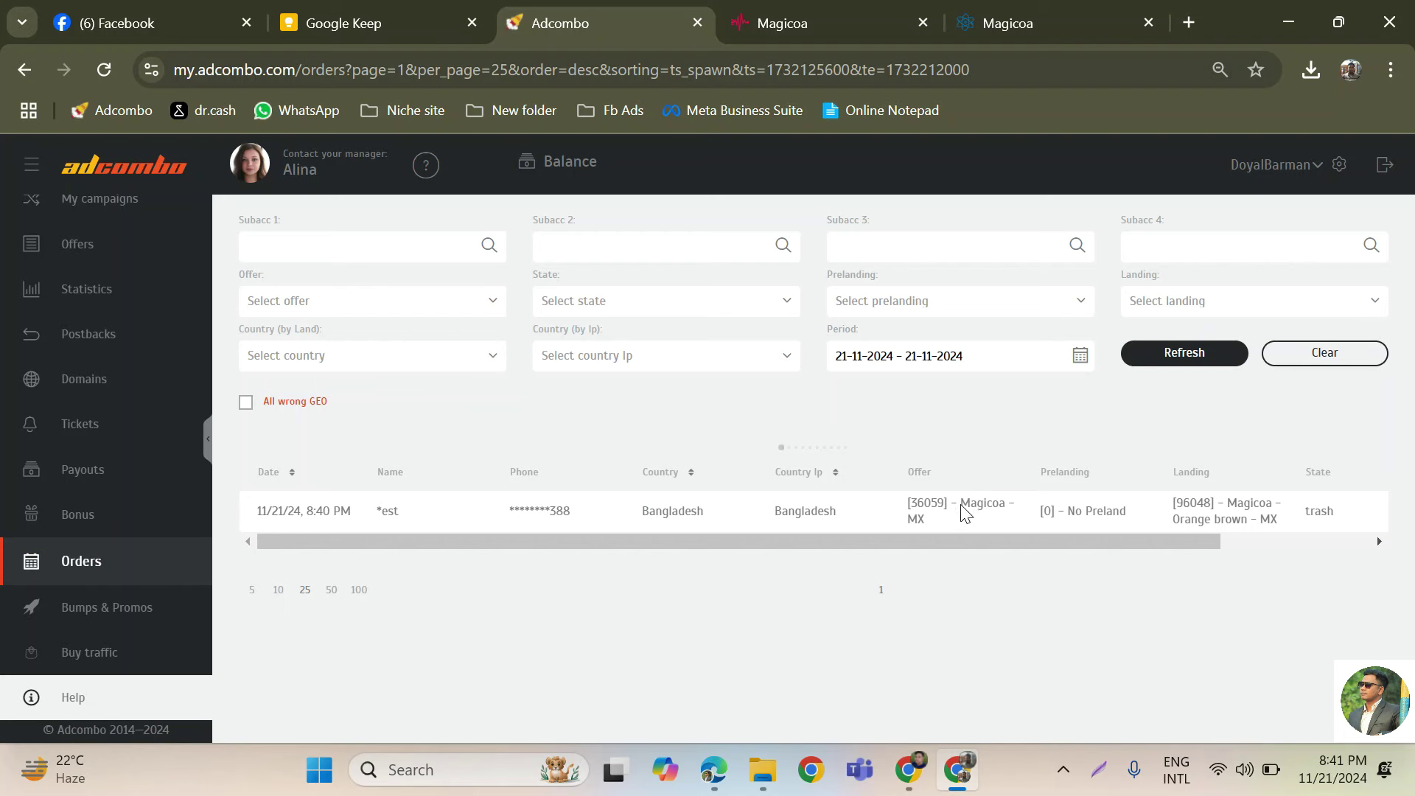
{"action": "left_click_drag", "start_coordinate": [961, 504], "coordinate": [574, 477]}
{"action": "left_click", "coordinate": [132, 176]}
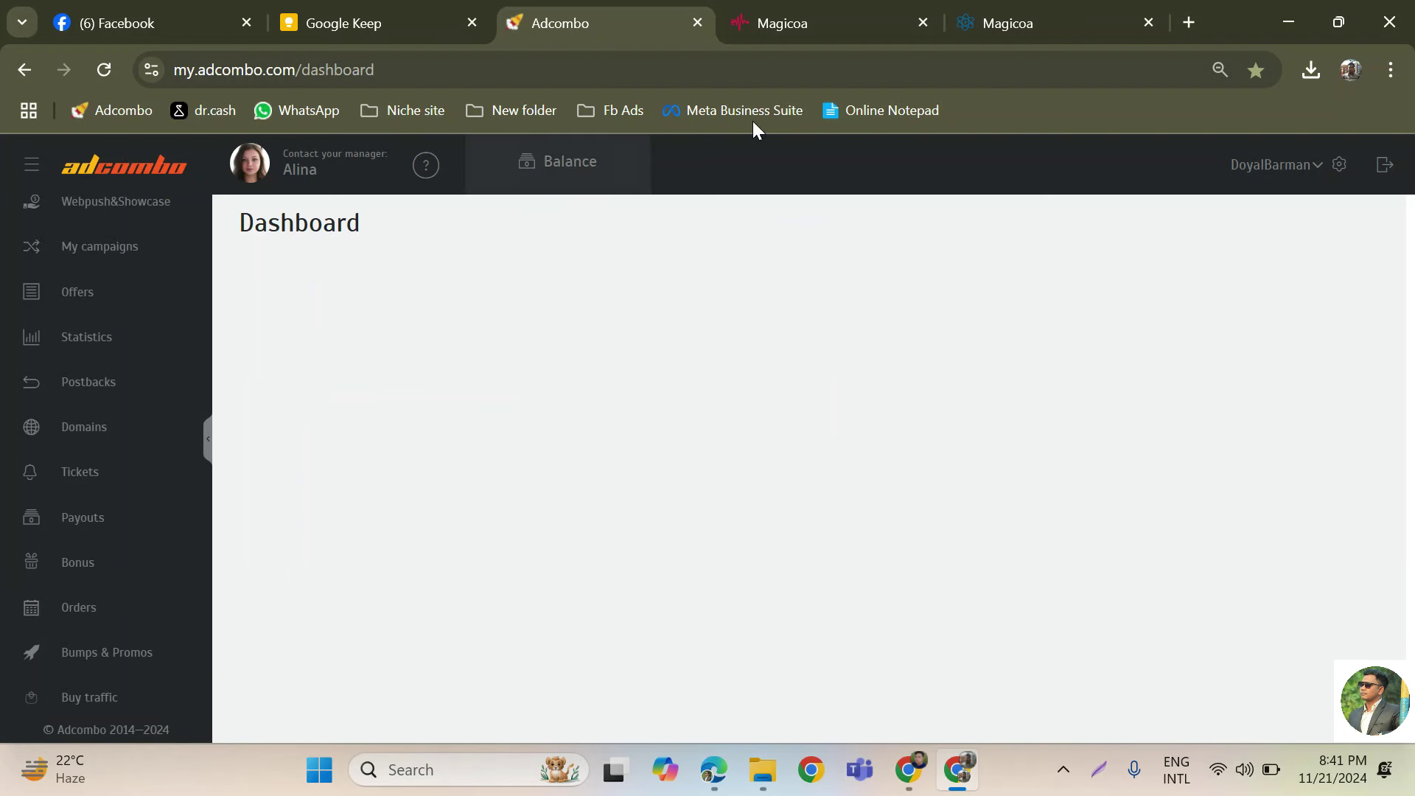
Step: Close the thank-you and public_html tabs and open honeybarn.us from hPanel
{"action": "left_click", "coordinate": [707, 778]}
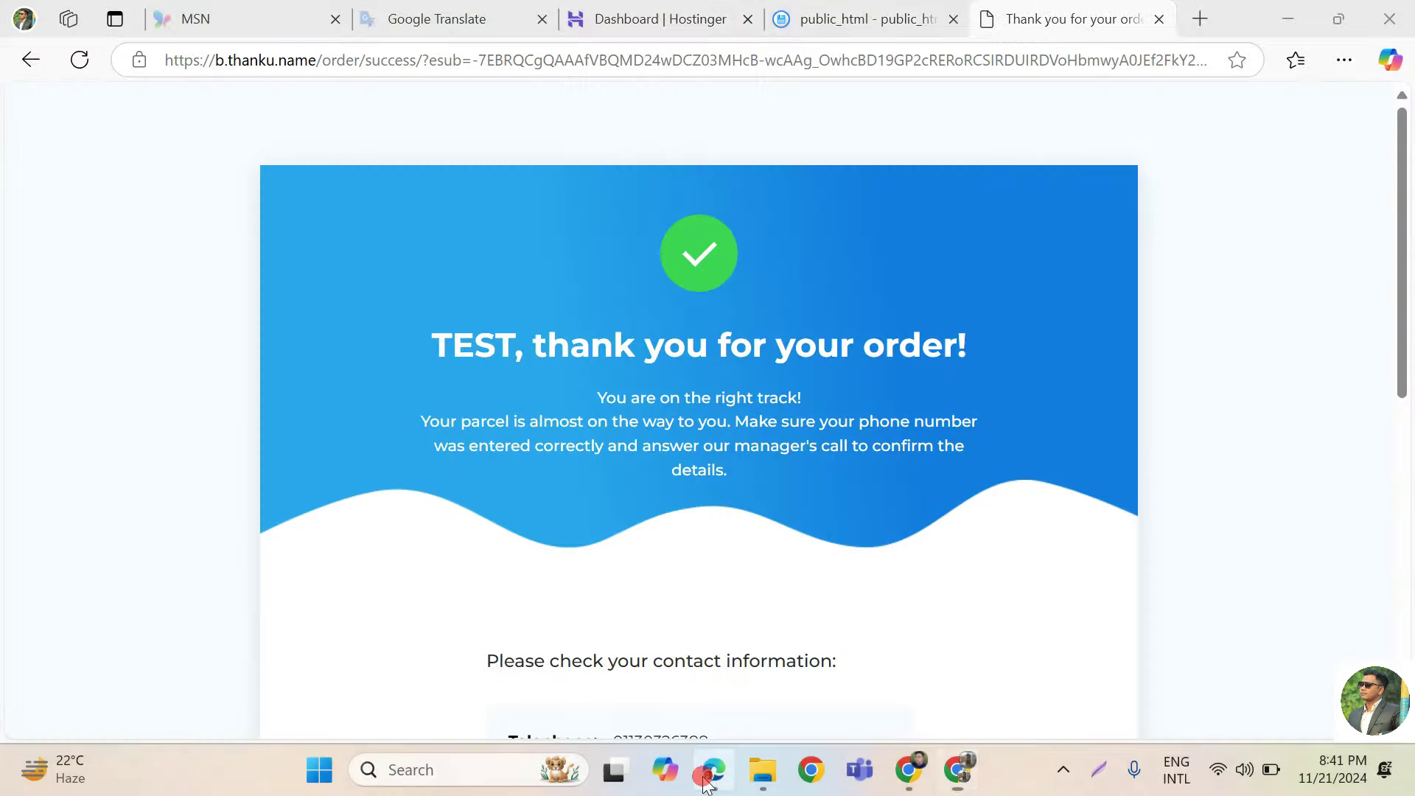
{"action": "left_click", "coordinate": [1159, 19]}
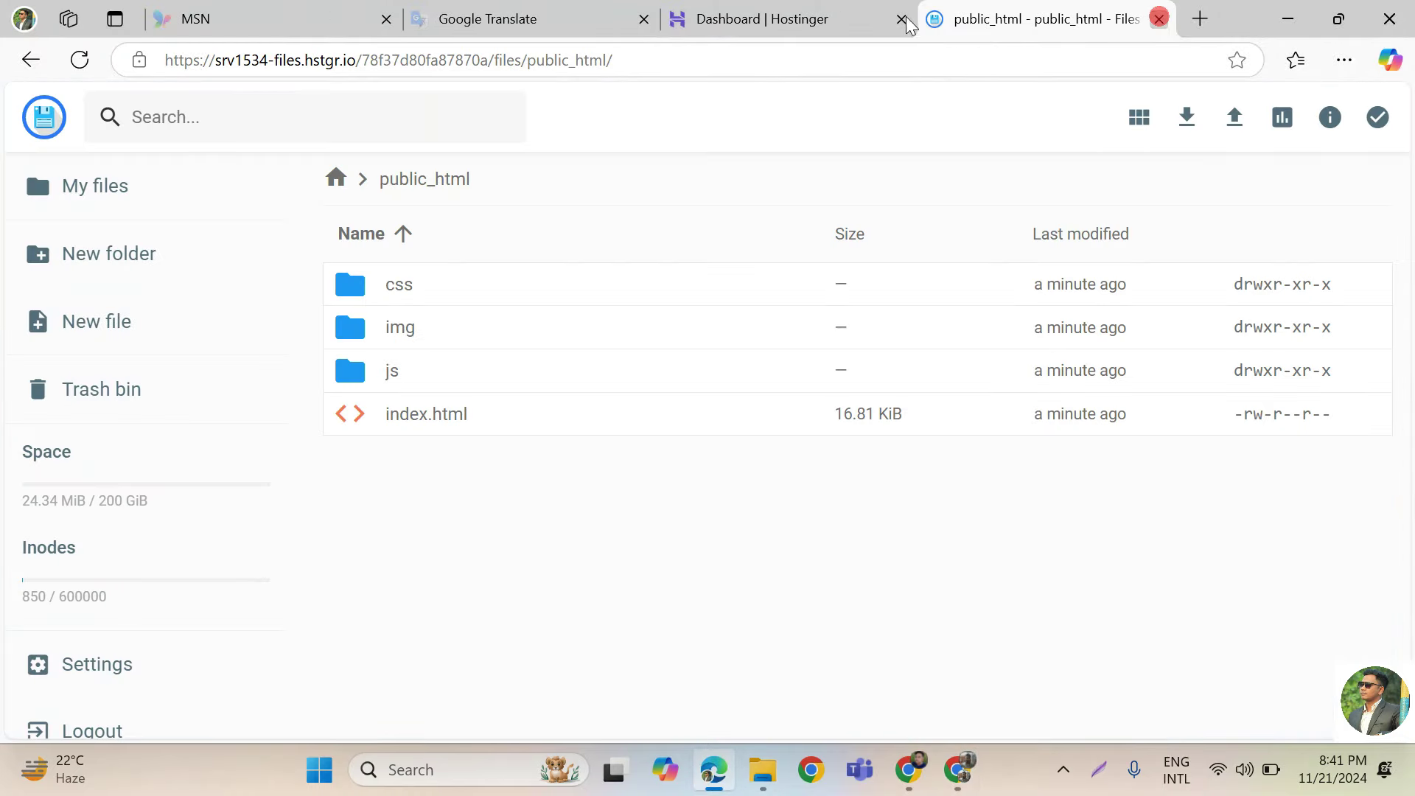
{"action": "left_click", "coordinate": [1158, 19]}
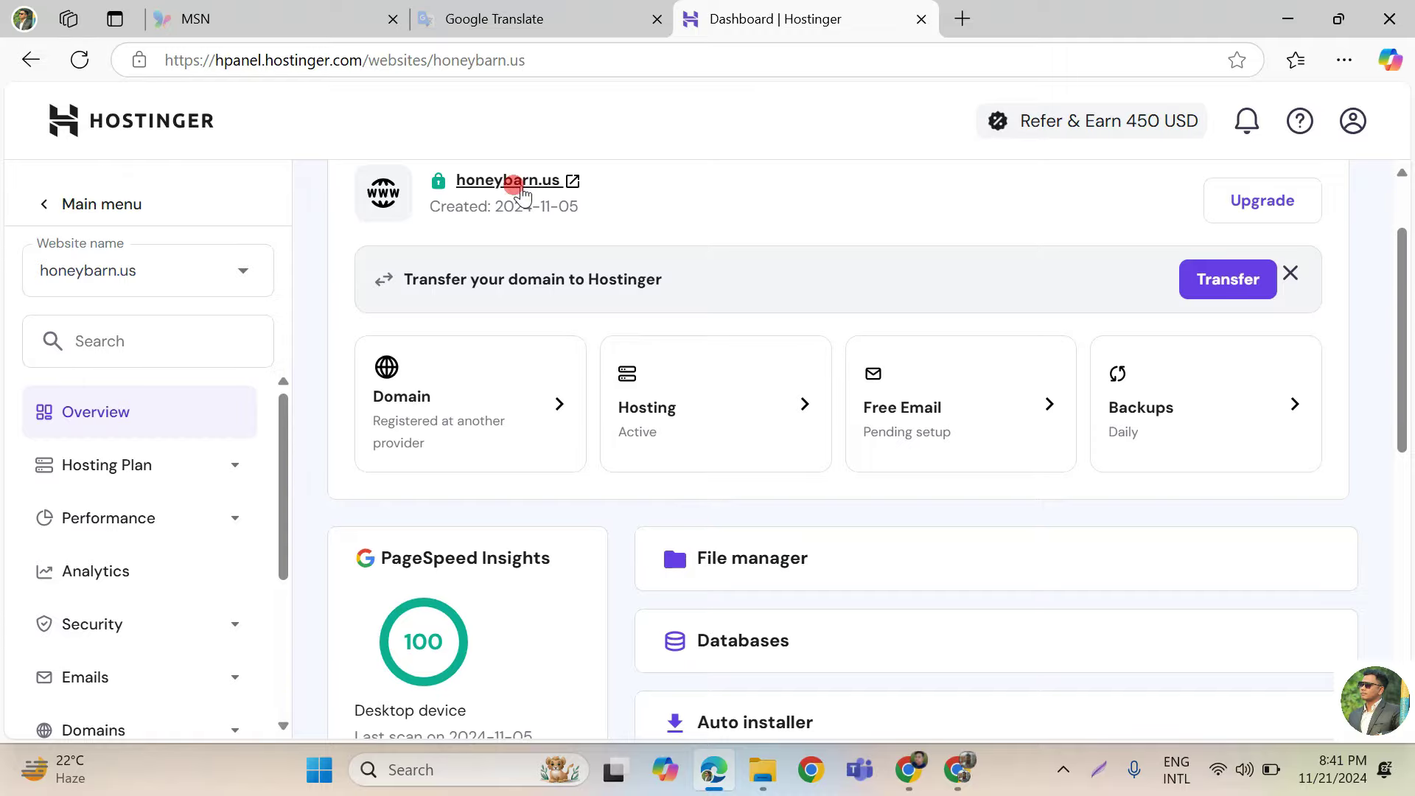
{"action": "left_click", "coordinate": [515, 185]}
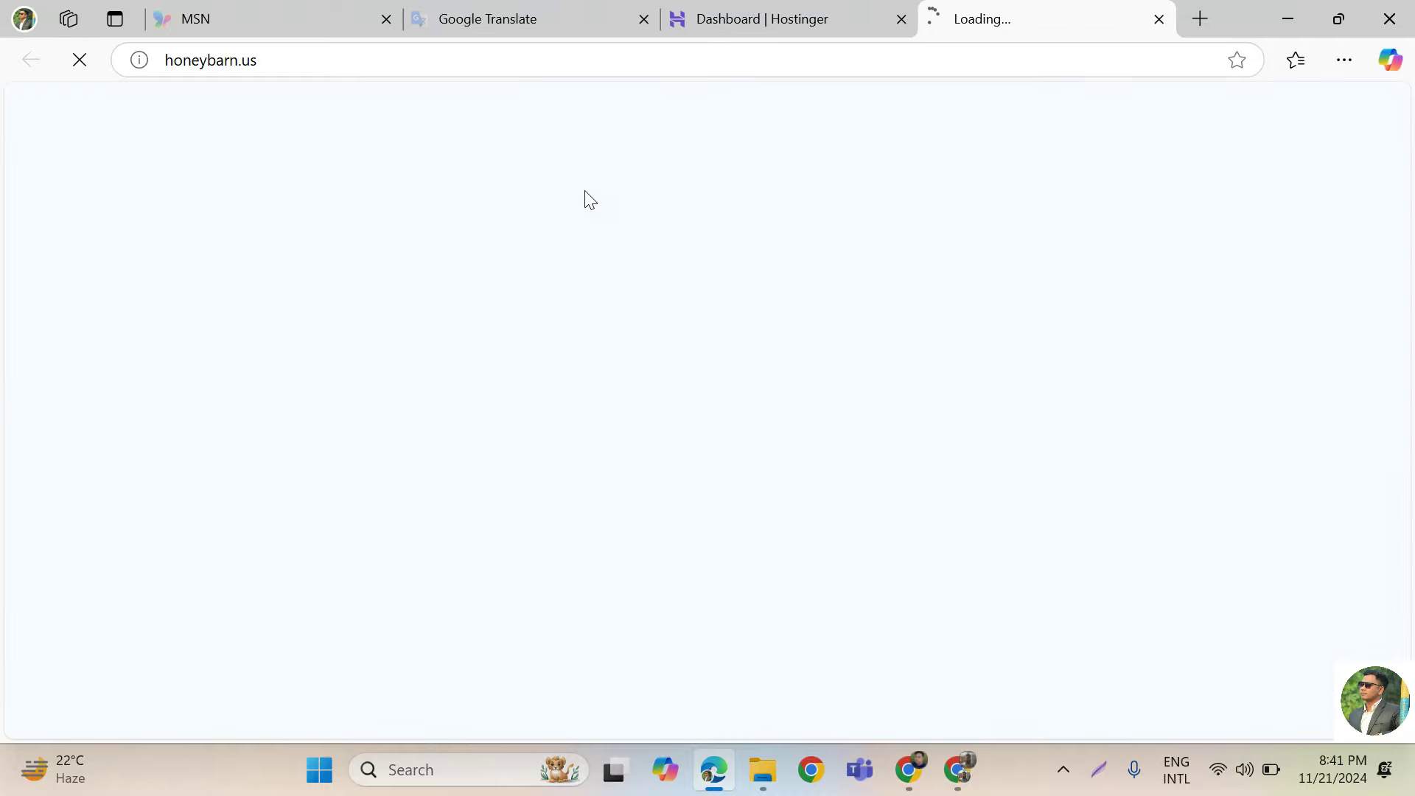
Step: Scroll the live honeybarn.us page and check its domain in the address bar
{"action": "scroll", "coordinate": [577, 474], "scroll_direction": "down", "scroll_amount": 15}
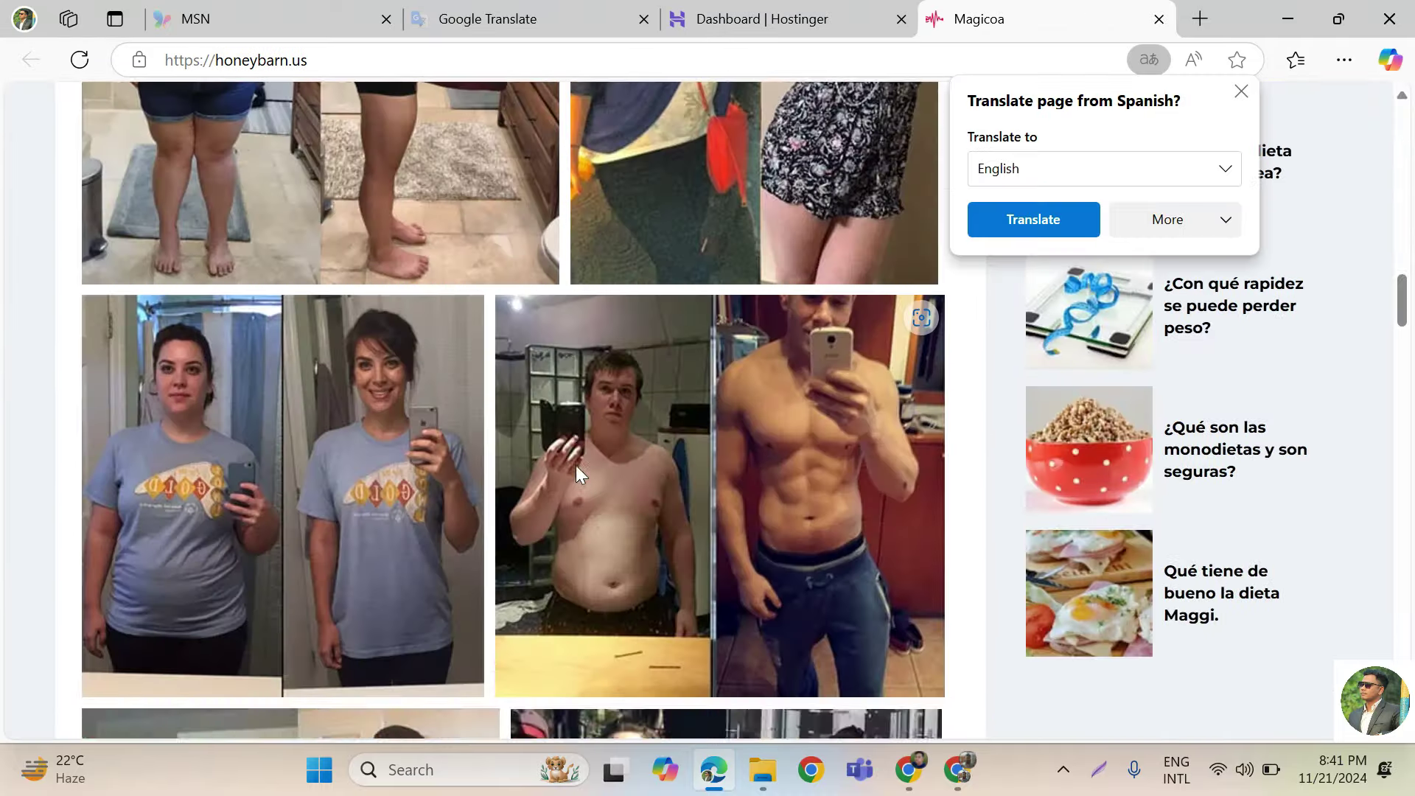
{"action": "scroll", "coordinate": [577, 474], "scroll_direction": "up", "scroll_amount": 15}
{"action": "left_click", "coordinate": [287, 60]}
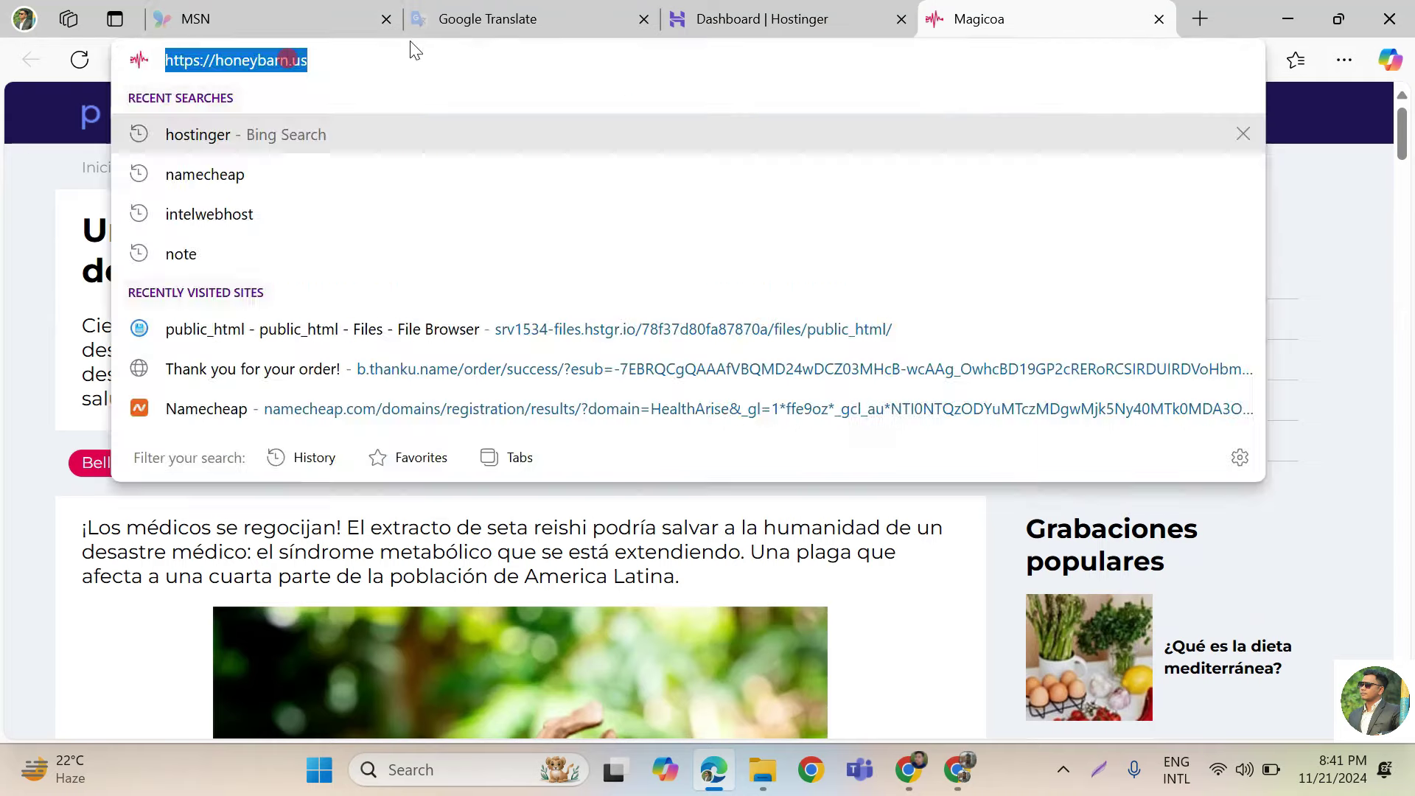
{"action": "key", "text": "Escape"}
{"action": "double_click", "coordinate": [217, 59]}
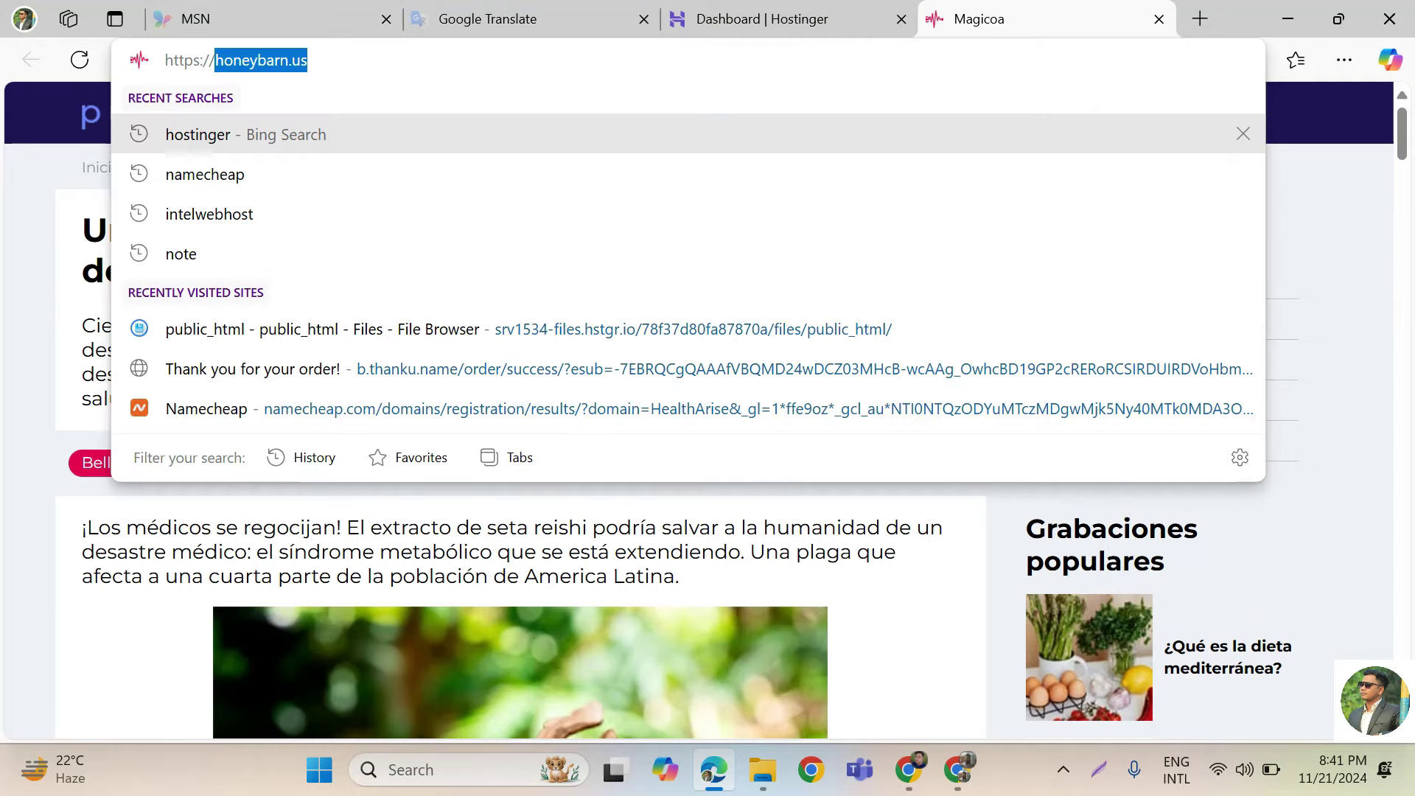
{"action": "left_click", "coordinate": [358, 59]}
Step: Switch back and forth between the Hostinger dashboard and the honeybarn.us site tab
{"action": "left_click", "coordinate": [781, 20]}
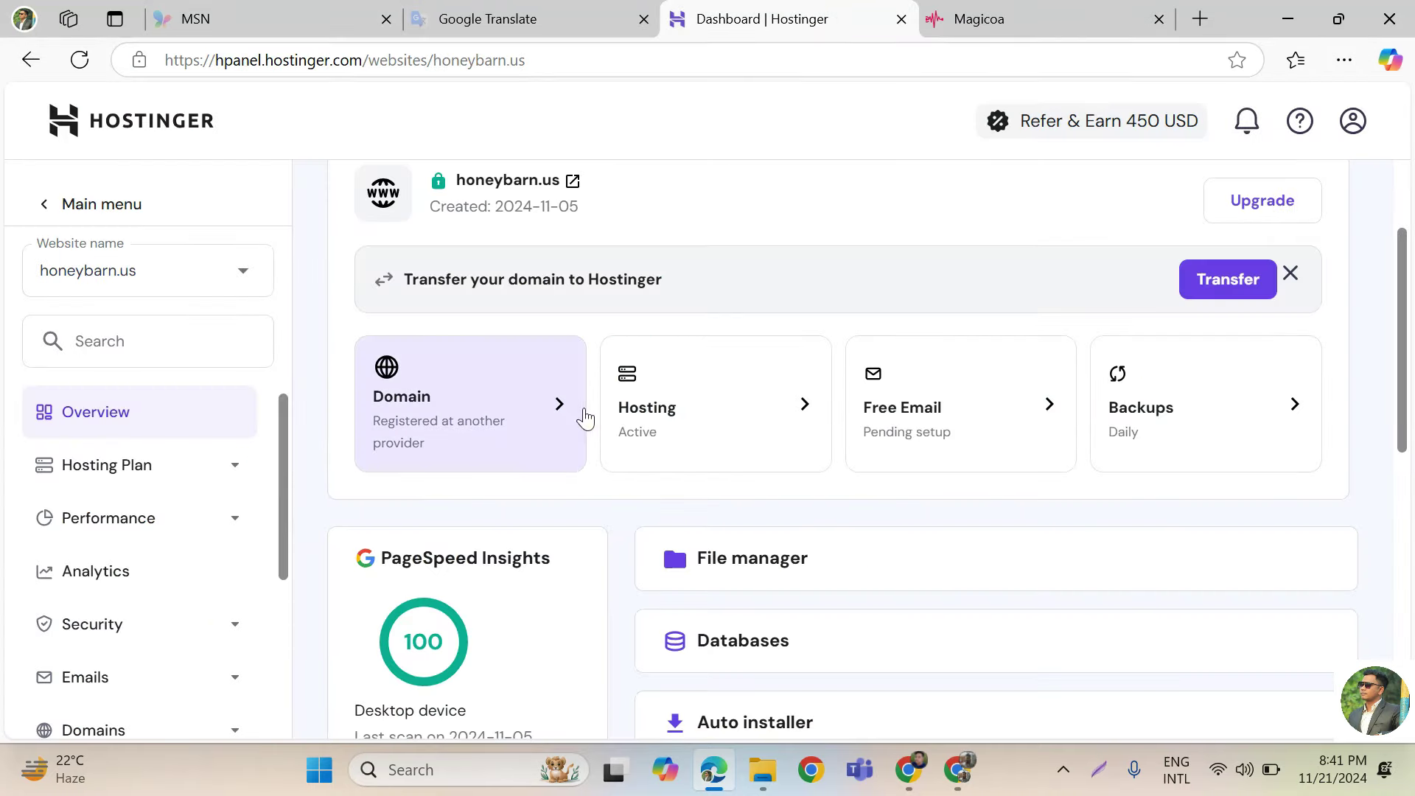
{"action": "scroll", "coordinate": [582, 373], "scroll_direction": "up", "scroll_amount": 2}
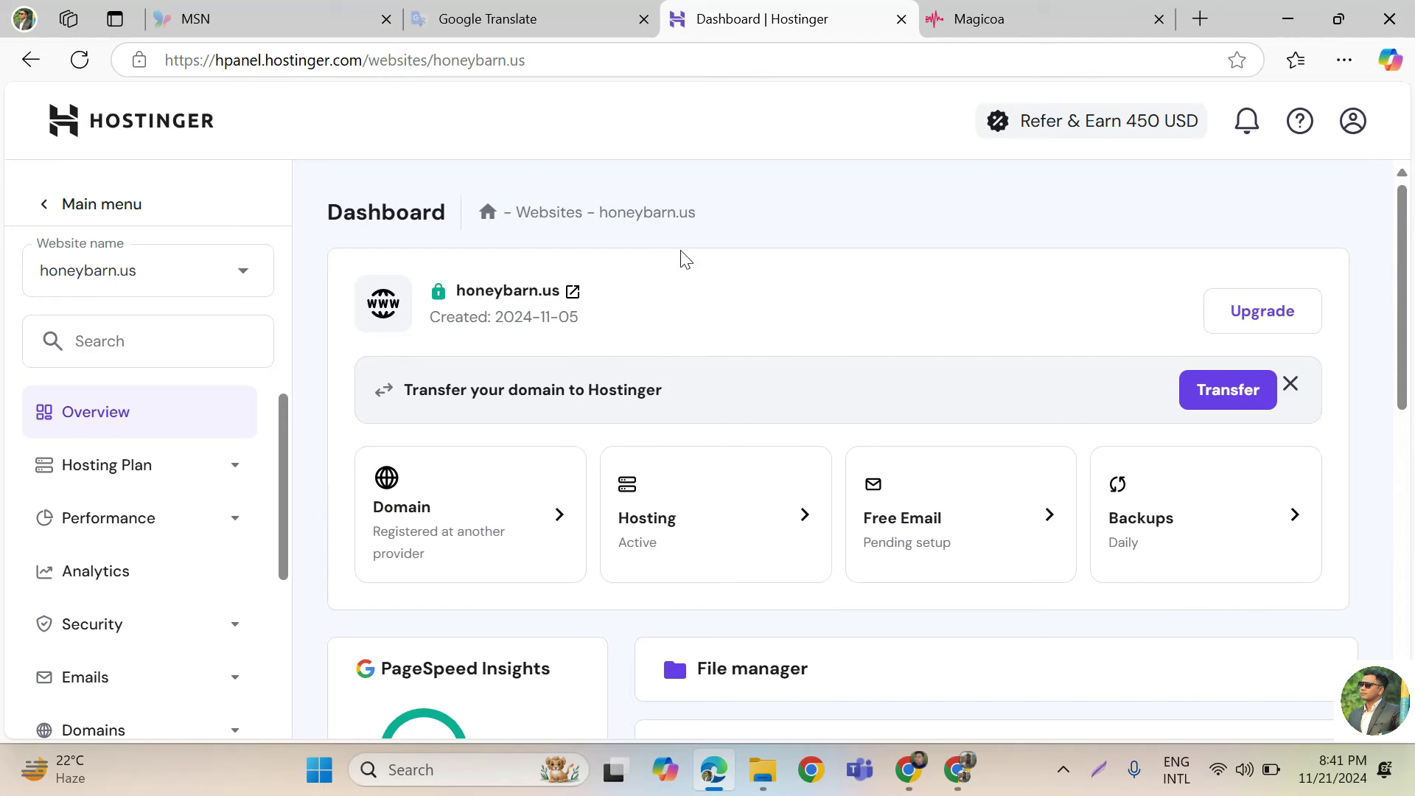
{"action": "scroll", "coordinate": [737, 310], "scroll_direction": "down", "scroll_amount": 2}
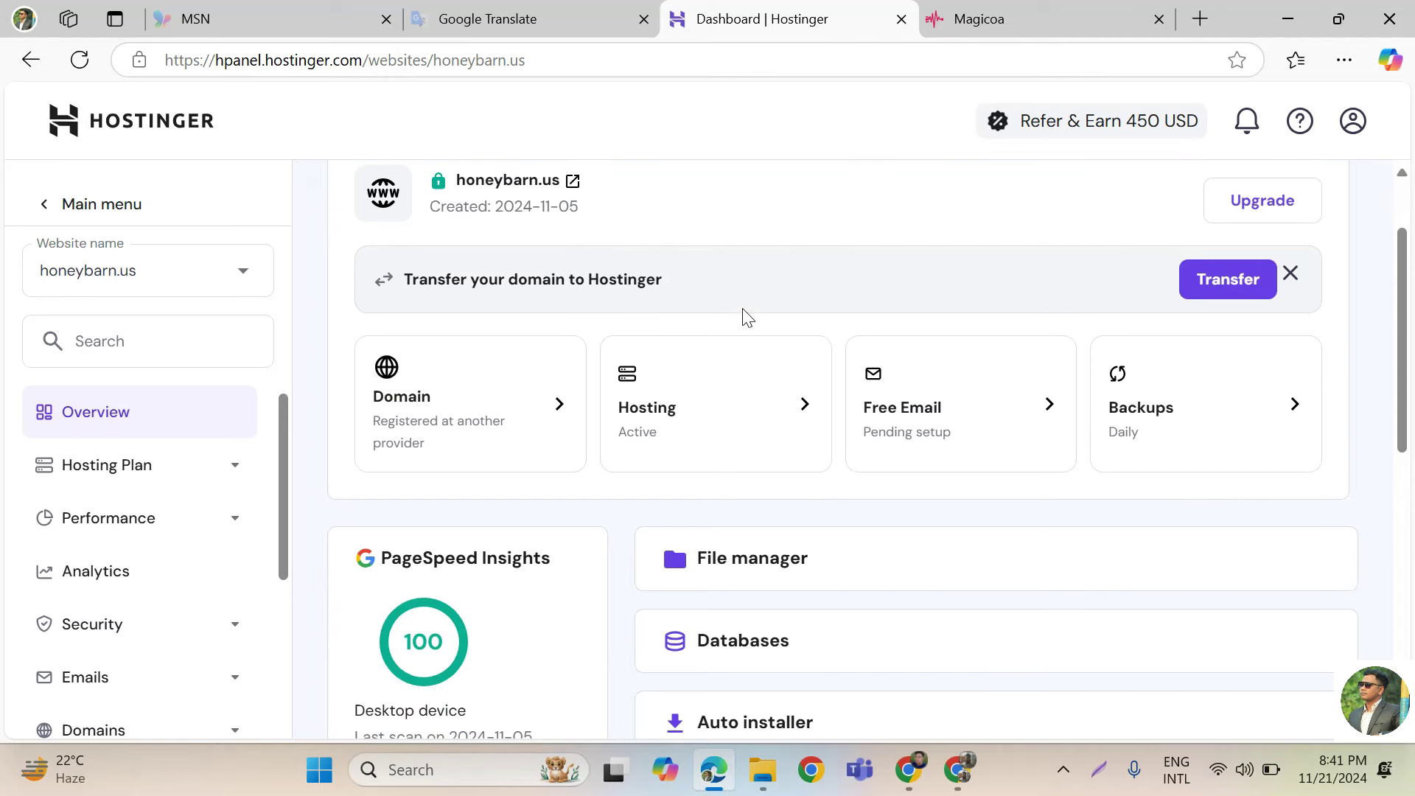
{"action": "left_click", "coordinate": [990, 23]}
{"action": "left_click", "coordinate": [337, 64]}
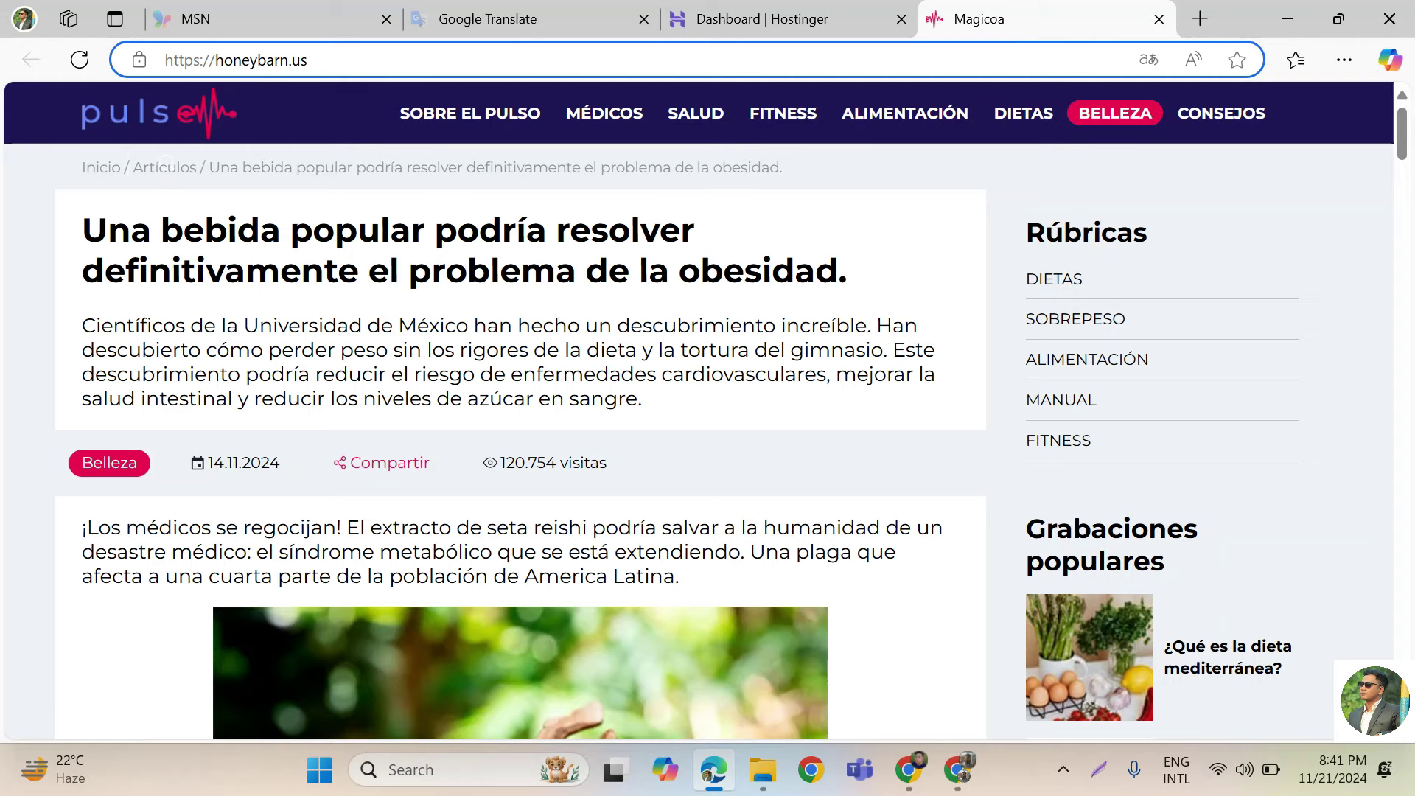
{"action": "left_click", "coordinate": [759, 20]}
{"action": "key", "text": "ctrl+Tab"}
Step: Open the honeybarn.us Subdomains page from Hostinger's domain options, then switch to AdCombo in Chrome
{"action": "left_click", "coordinate": [752, 19]}
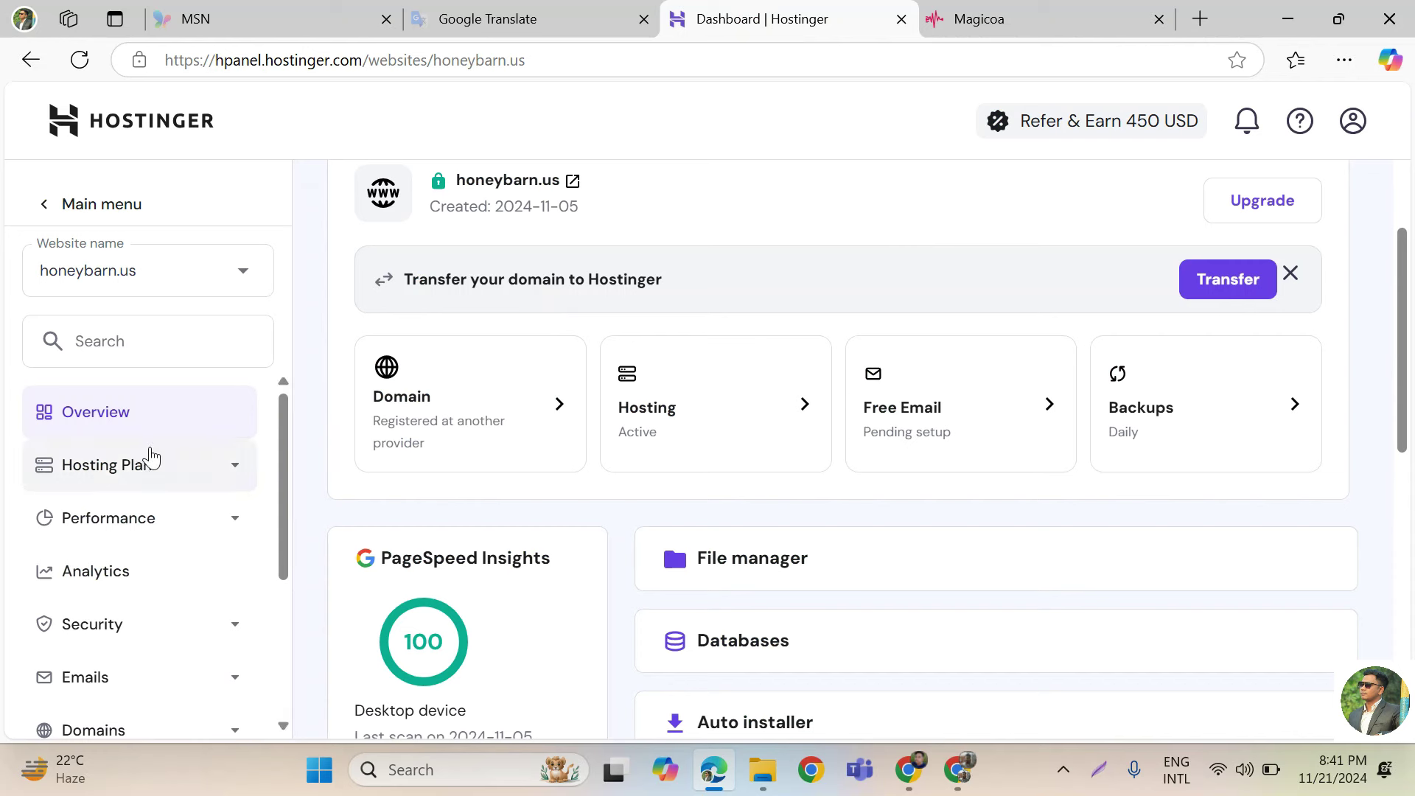
{"action": "scroll", "coordinate": [125, 627], "scroll_direction": "down", "scroll_amount": 2}
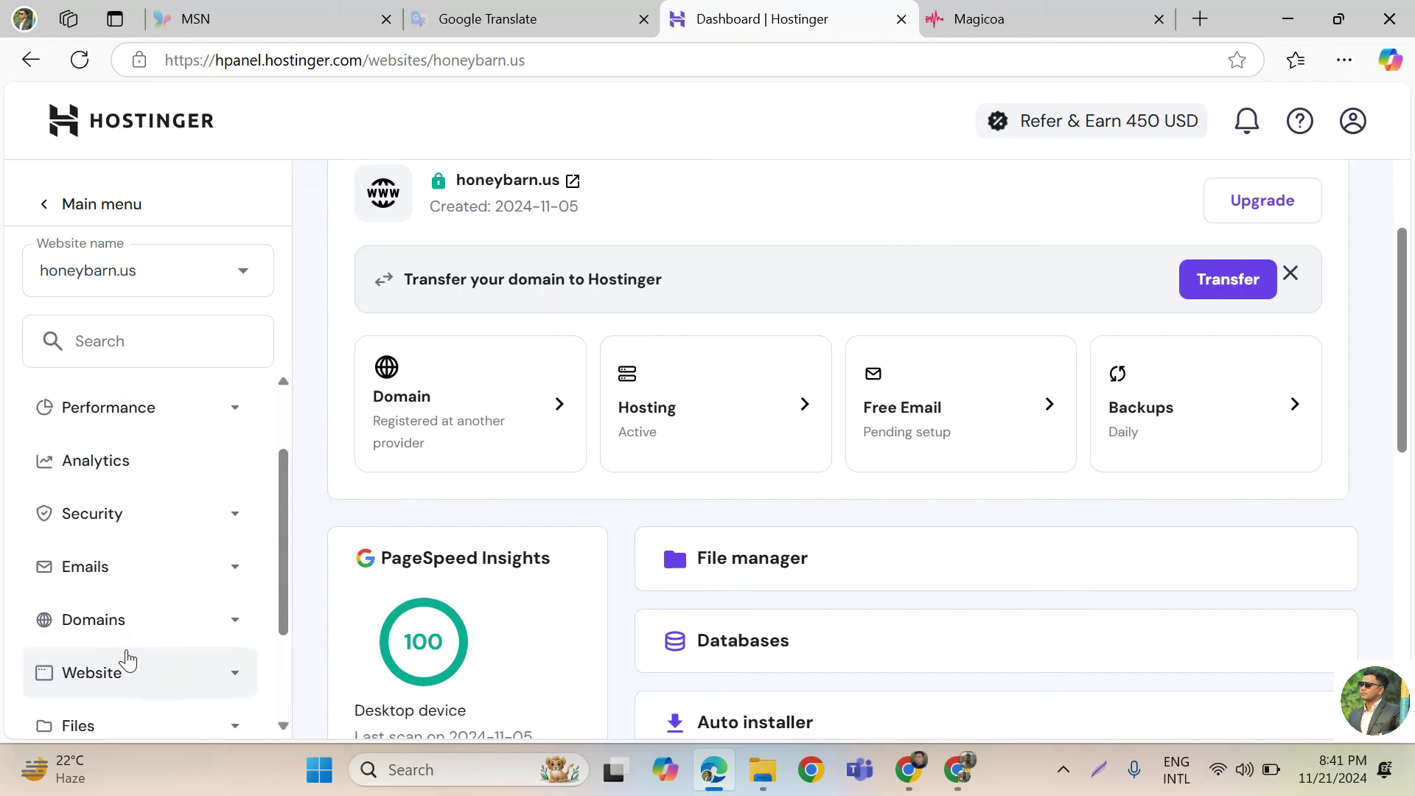
{"action": "scroll", "coordinate": [148, 604], "scroll_direction": "down", "scroll_amount": 1}
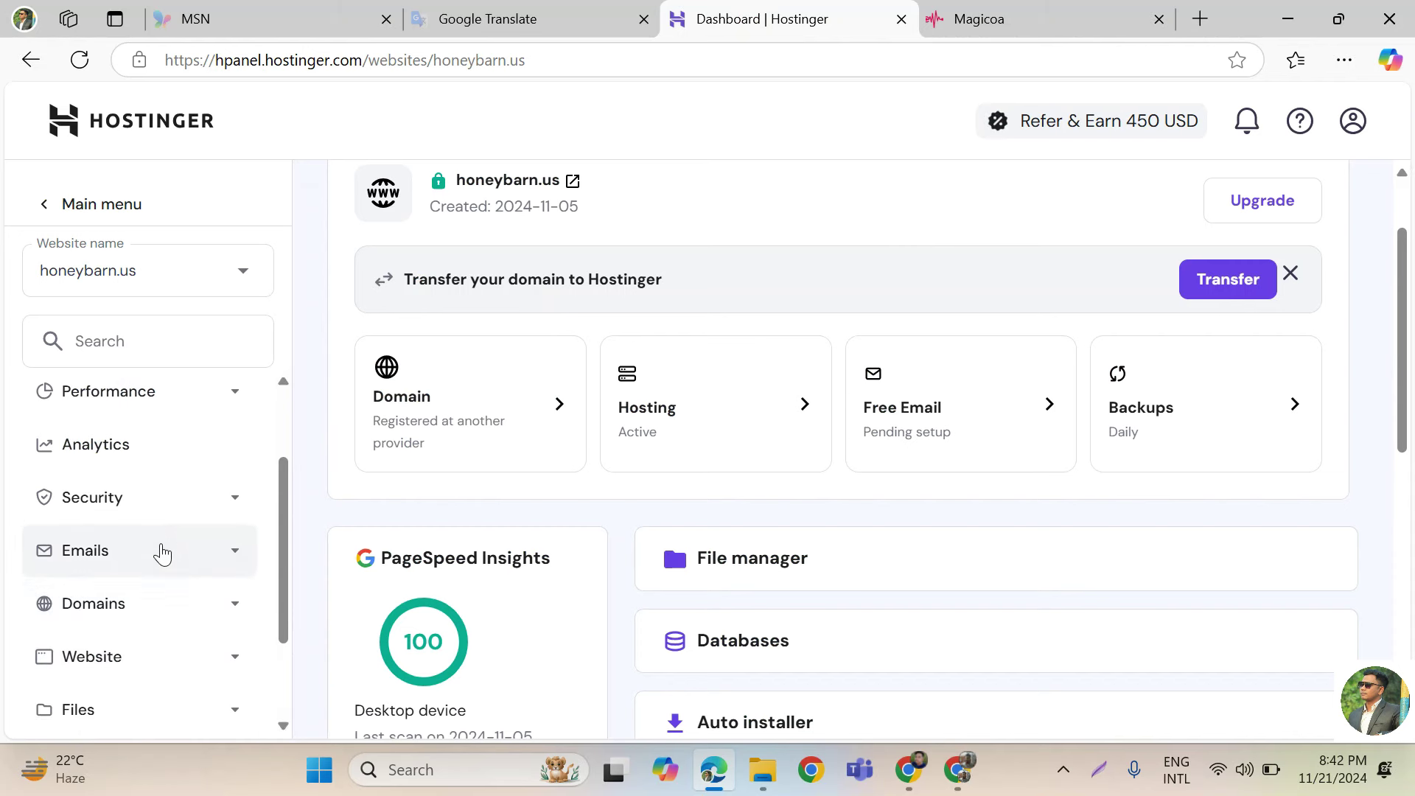
{"action": "scroll", "coordinate": [689, 338], "scroll_direction": "up", "scroll_amount": 2}
{"action": "scroll", "coordinate": [159, 582], "scroll_direction": "down", "scroll_amount": 1}
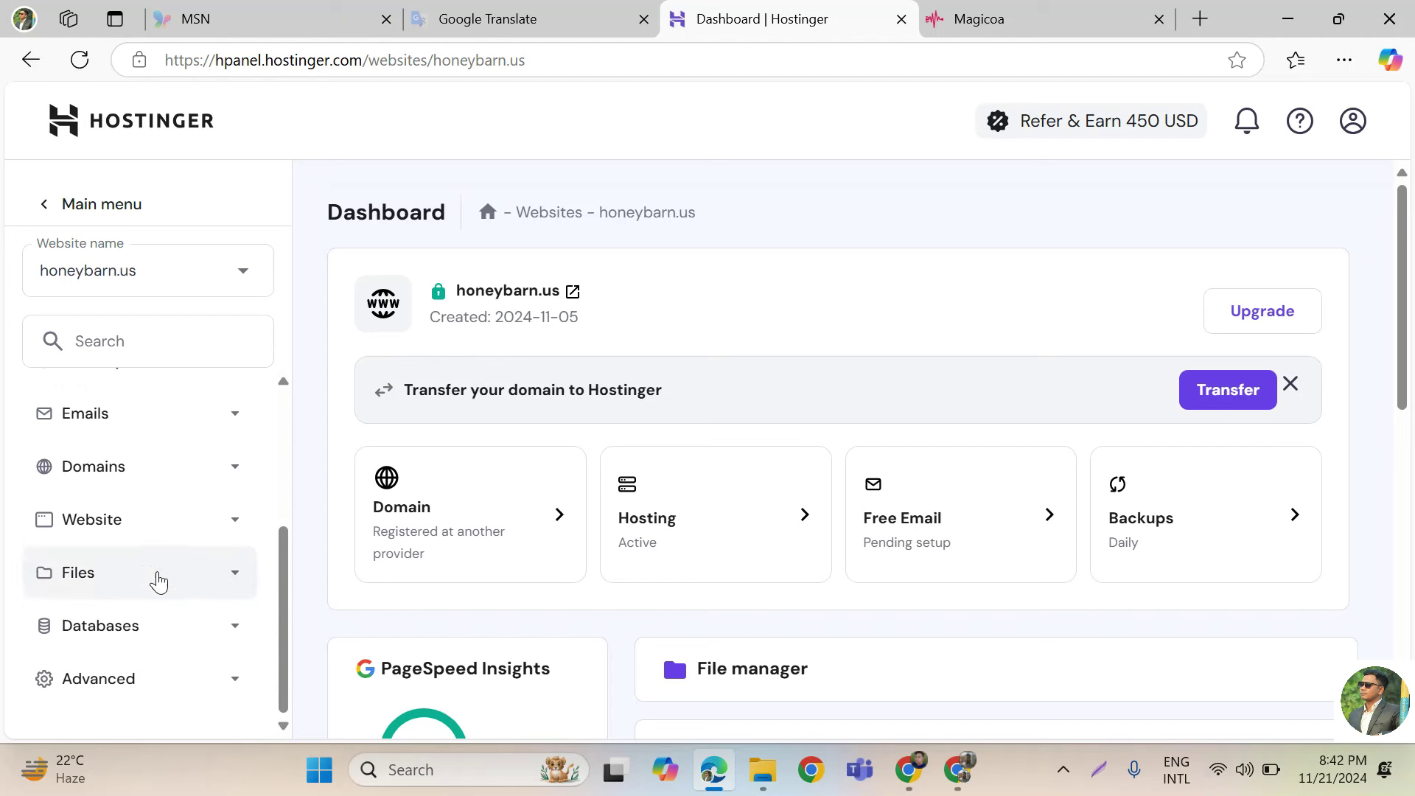
{"action": "left_click", "coordinate": [118, 478]}
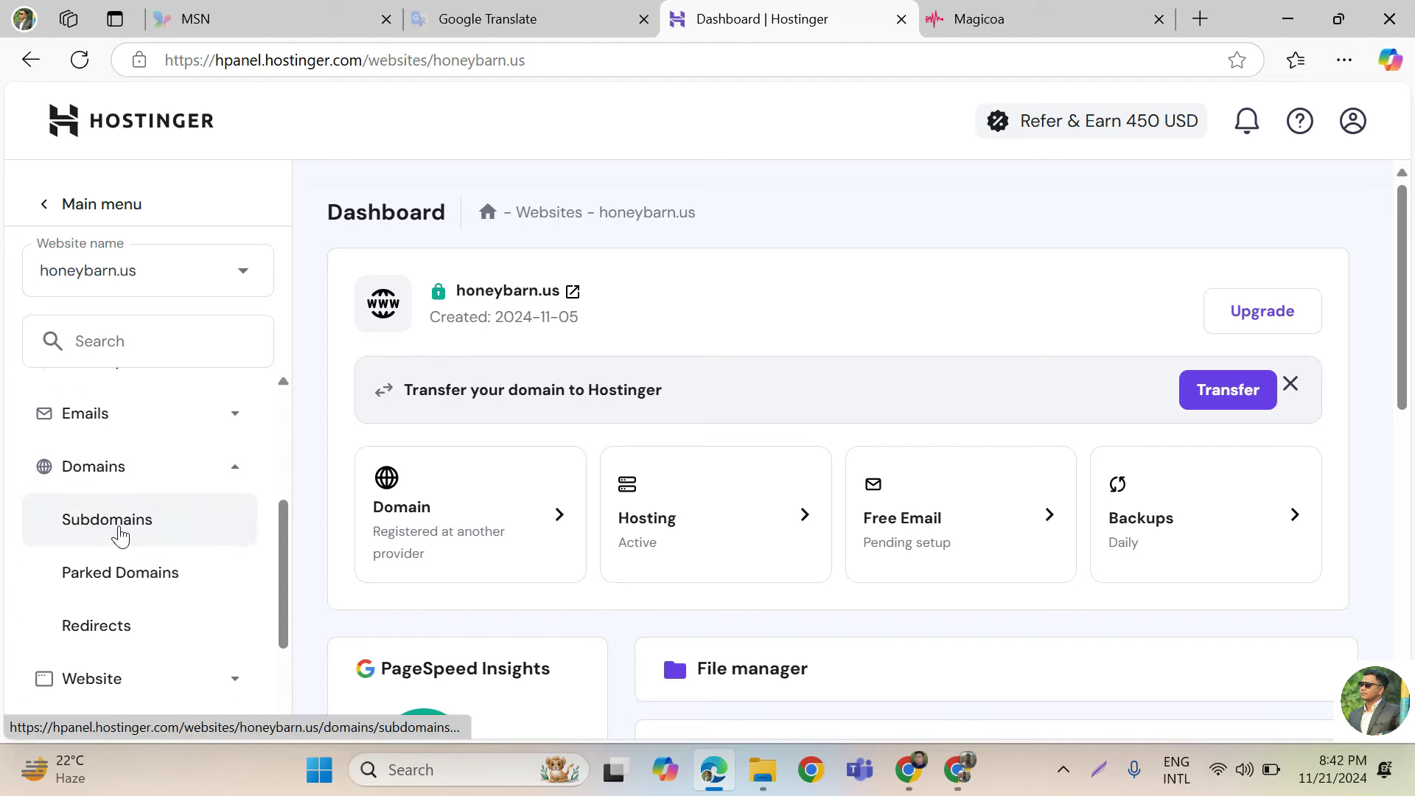
{"action": "left_click", "coordinate": [120, 535]}
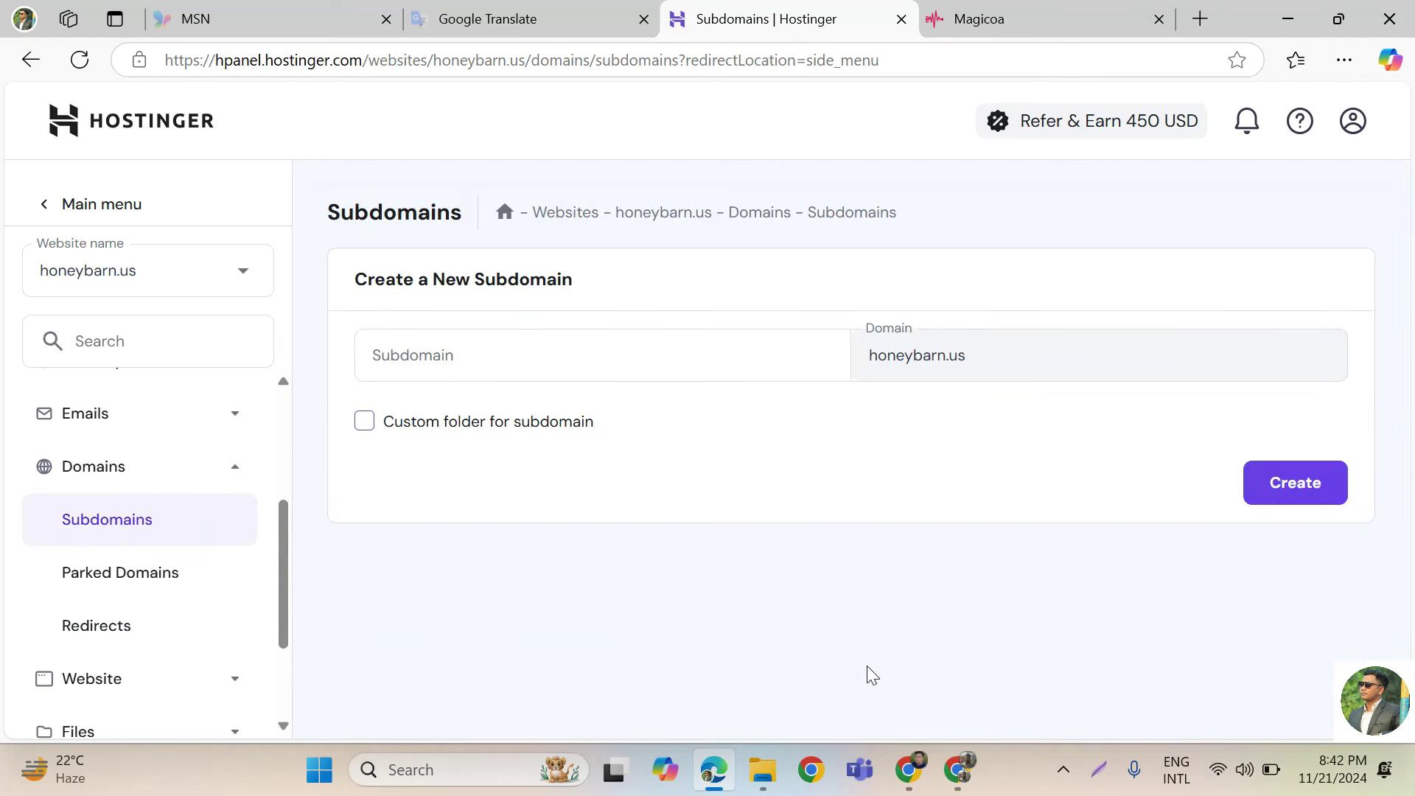
{"action": "left_click", "coordinate": [960, 782]}
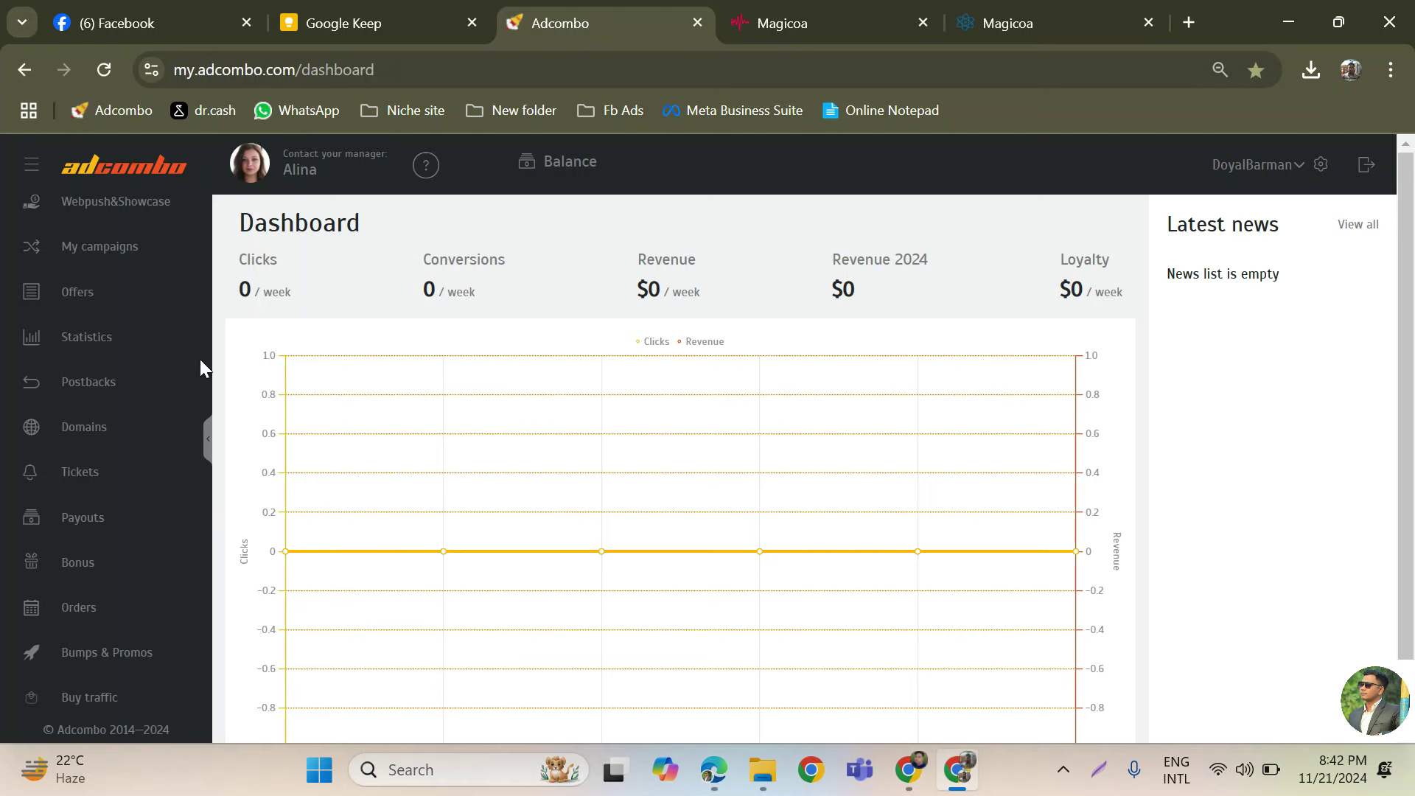
Step: Open AdCombo's Offers list, then bring the Chrome window with Google Meet to the front
{"action": "left_click", "coordinate": [98, 308]}
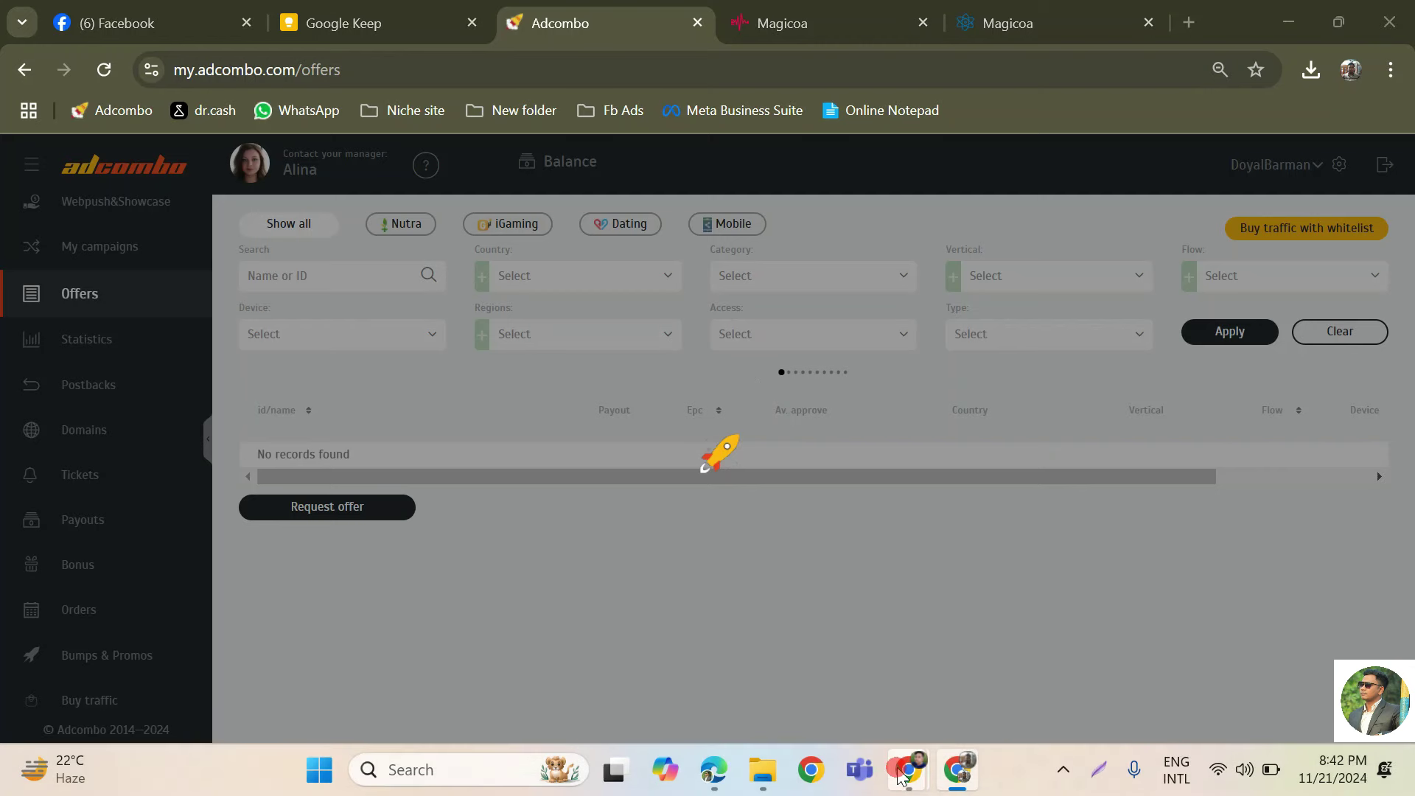
{"action": "mouse_move", "coordinate": [909, 769]}
{"action": "left_click", "coordinate": [791, 652]}
Step: Scroll the 13-person Meet call's People list, then head back via Edge toward the Chrome windows
{"action": "left_click", "coordinate": [209, 24]}
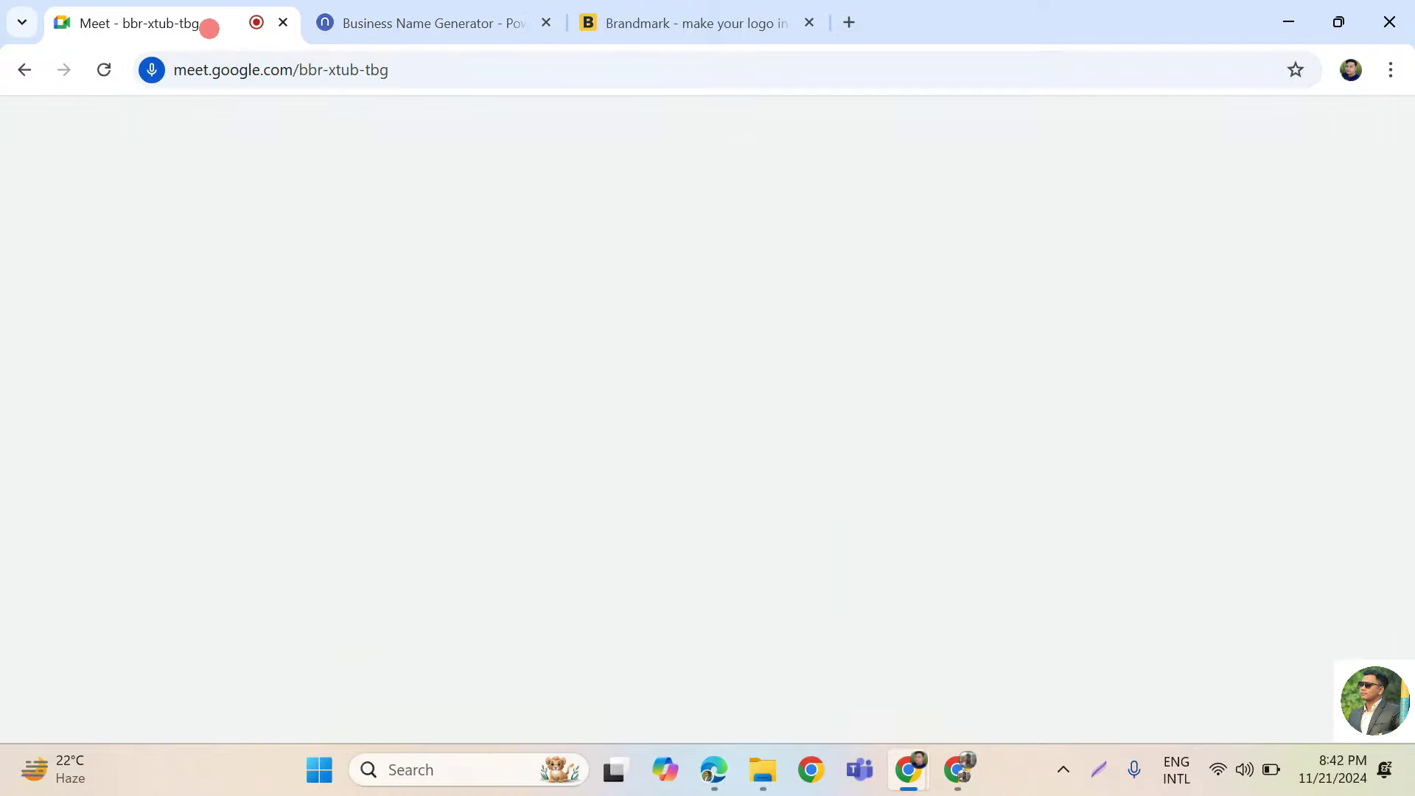
{"action": "scroll", "coordinate": [1215, 500], "scroll_direction": "down", "scroll_amount": 8}
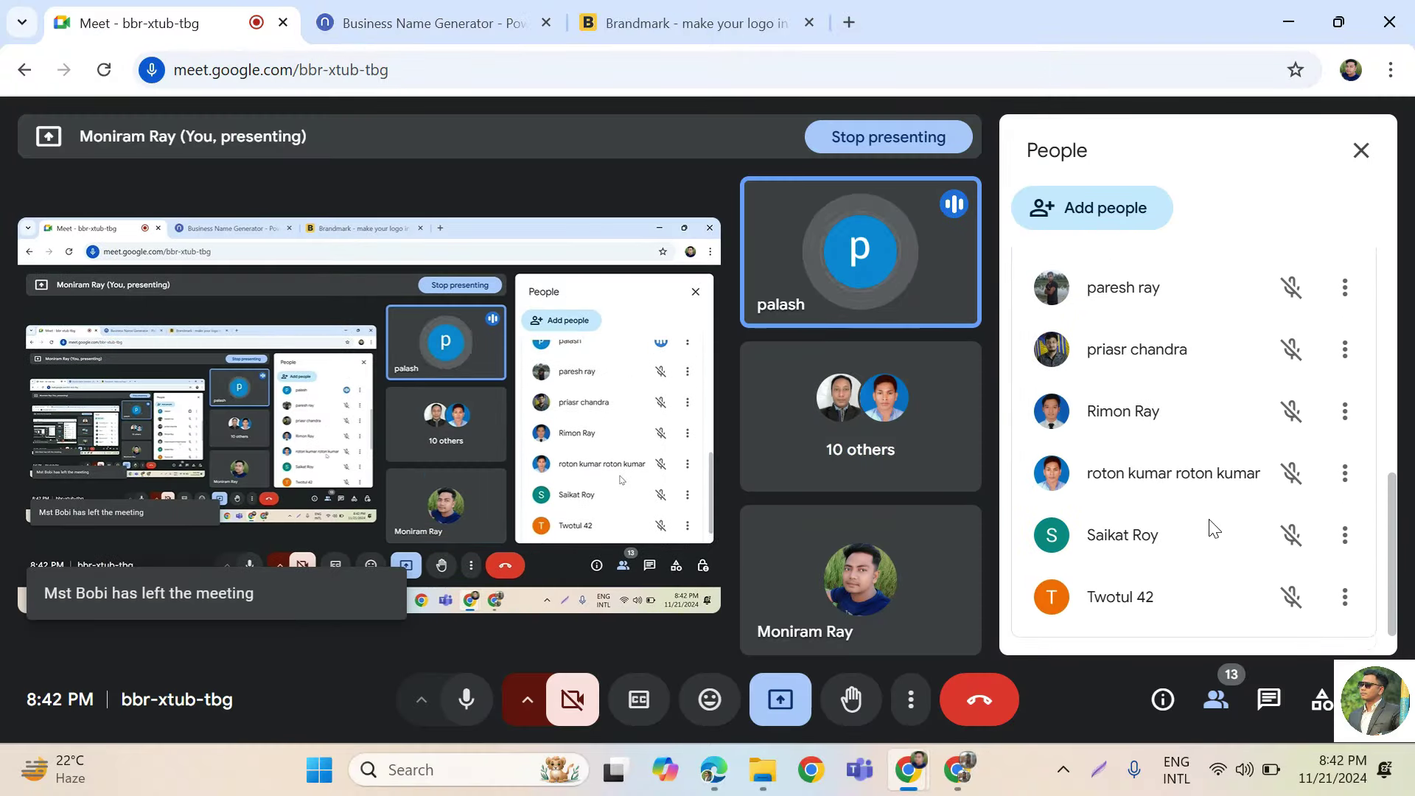
{"action": "scroll", "coordinate": [1180, 516], "scroll_direction": "up", "scroll_amount": 2}
{"action": "scroll", "coordinate": [1155, 500], "scroll_direction": "up", "scroll_amount": 6}
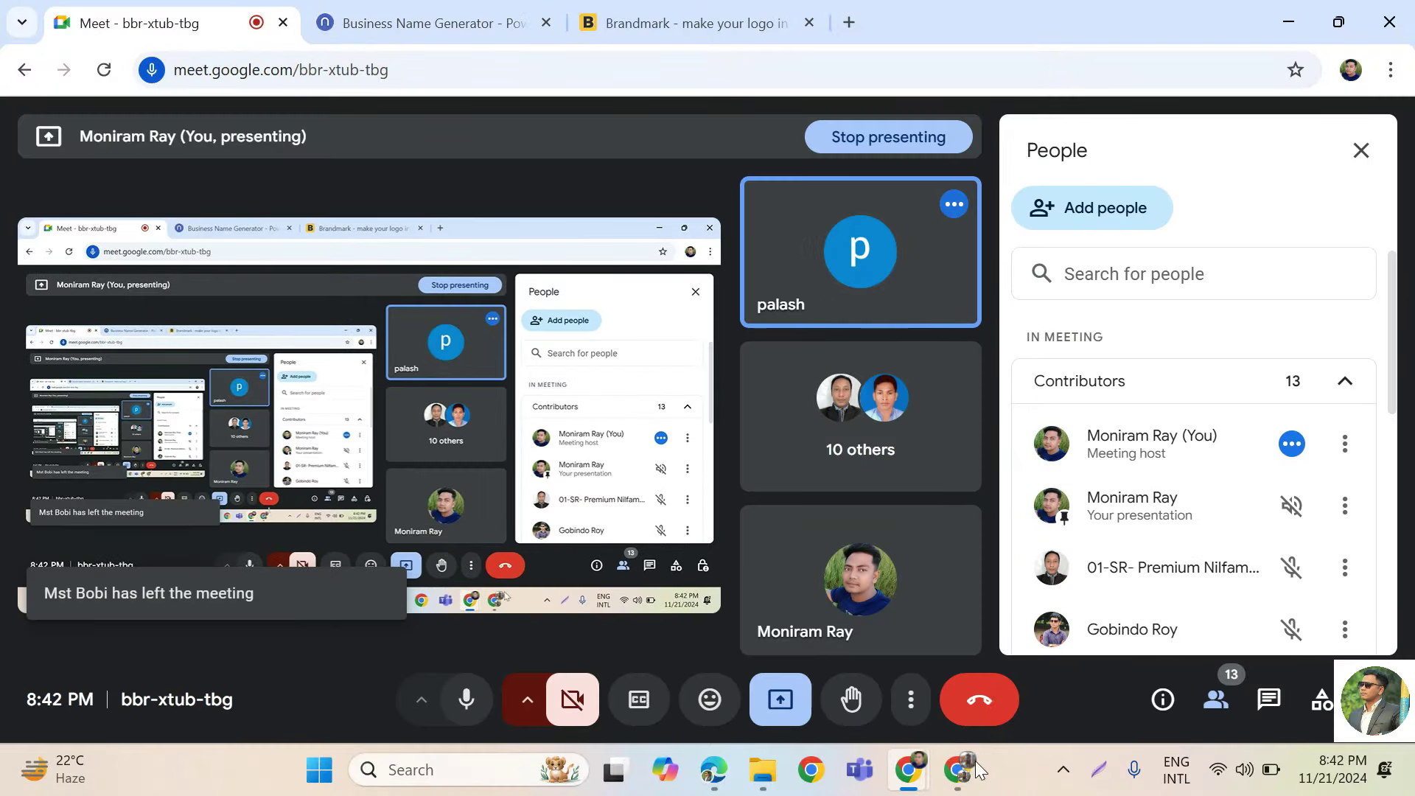
{"action": "left_click", "coordinate": [706, 785]}
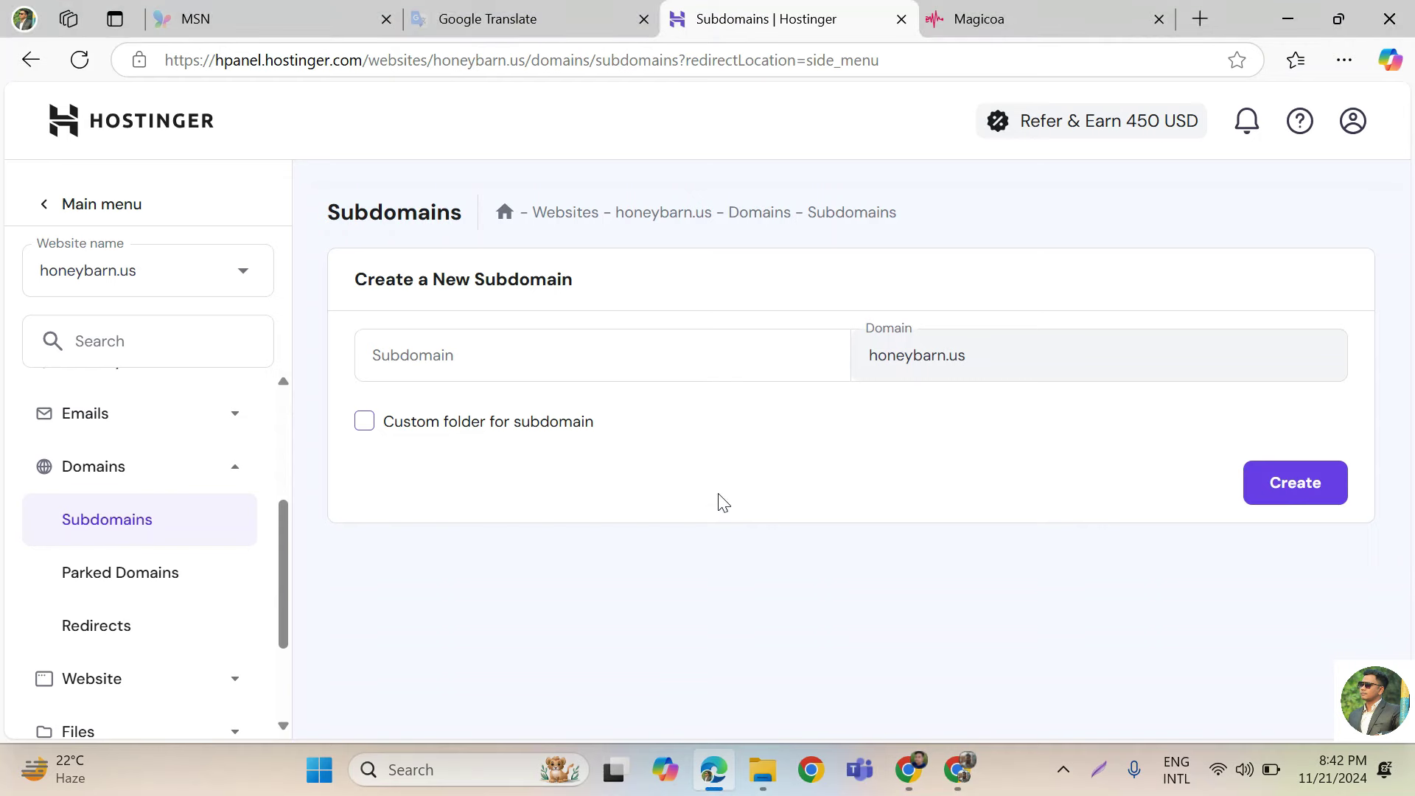
{"action": "left_click", "coordinate": [909, 770]}
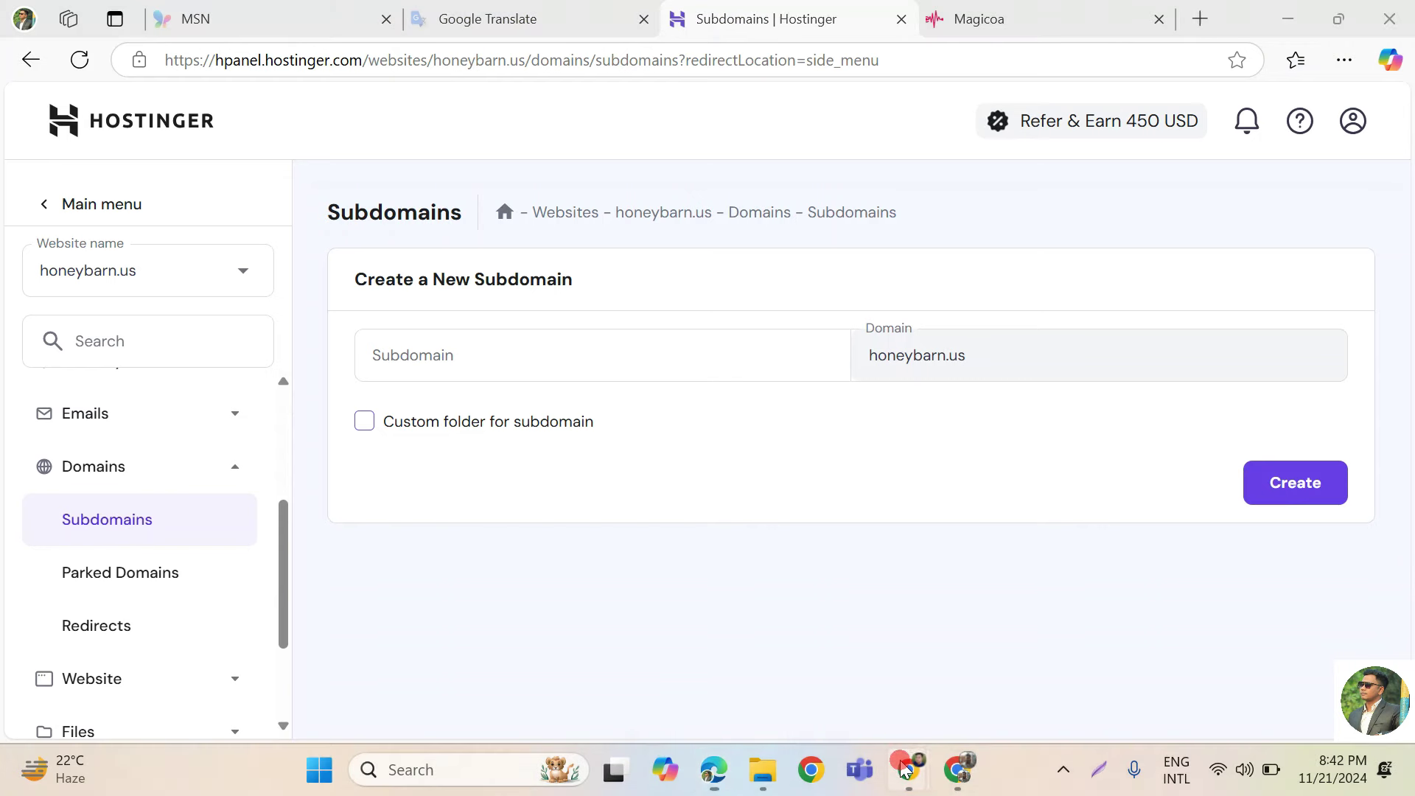
Step: Scroll the populated Offers table to locate Matcha Slim – IT (28189, Italy, $32 payout)
{"action": "left_click", "coordinate": [958, 769]}
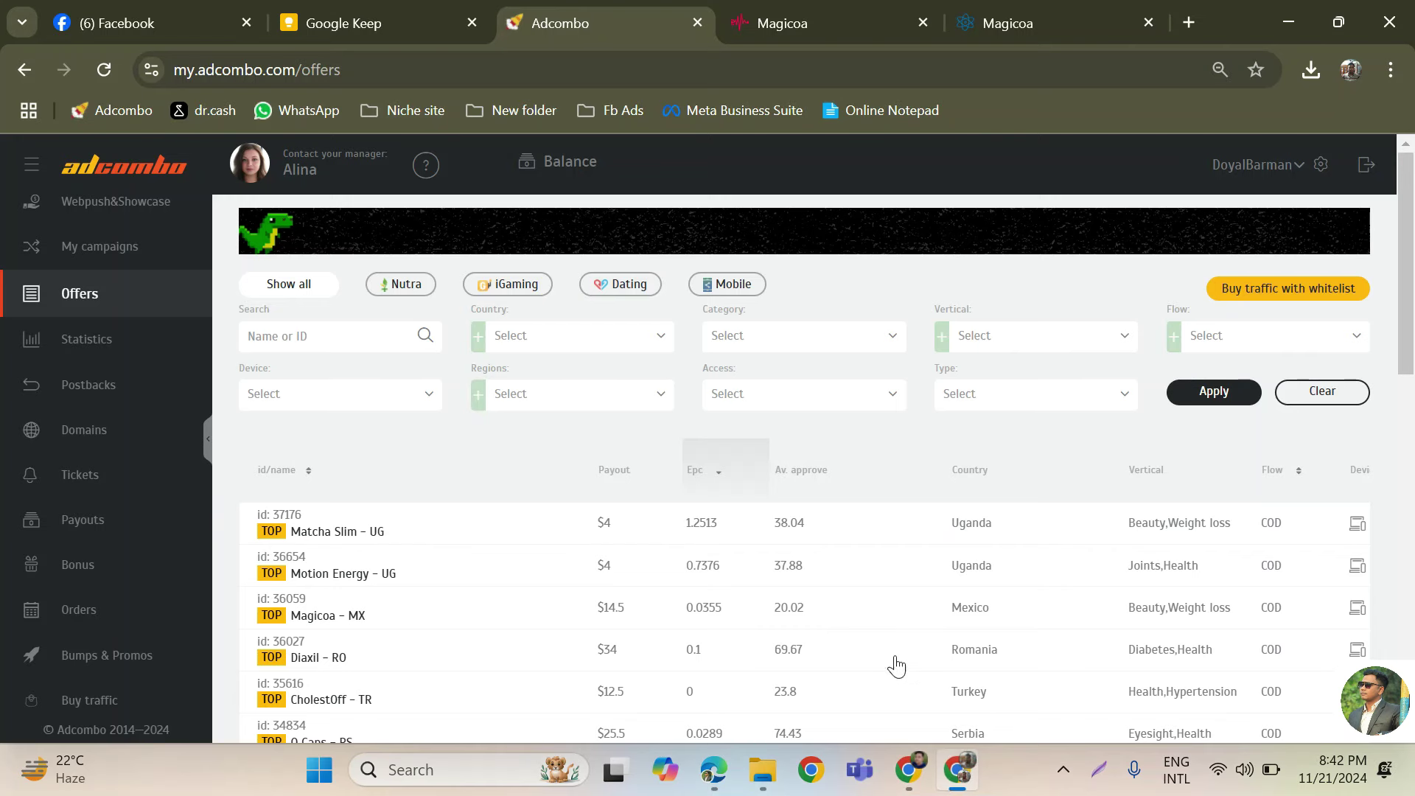
{"action": "scroll", "coordinate": [509, 475], "scroll_direction": "down", "scroll_amount": 5}
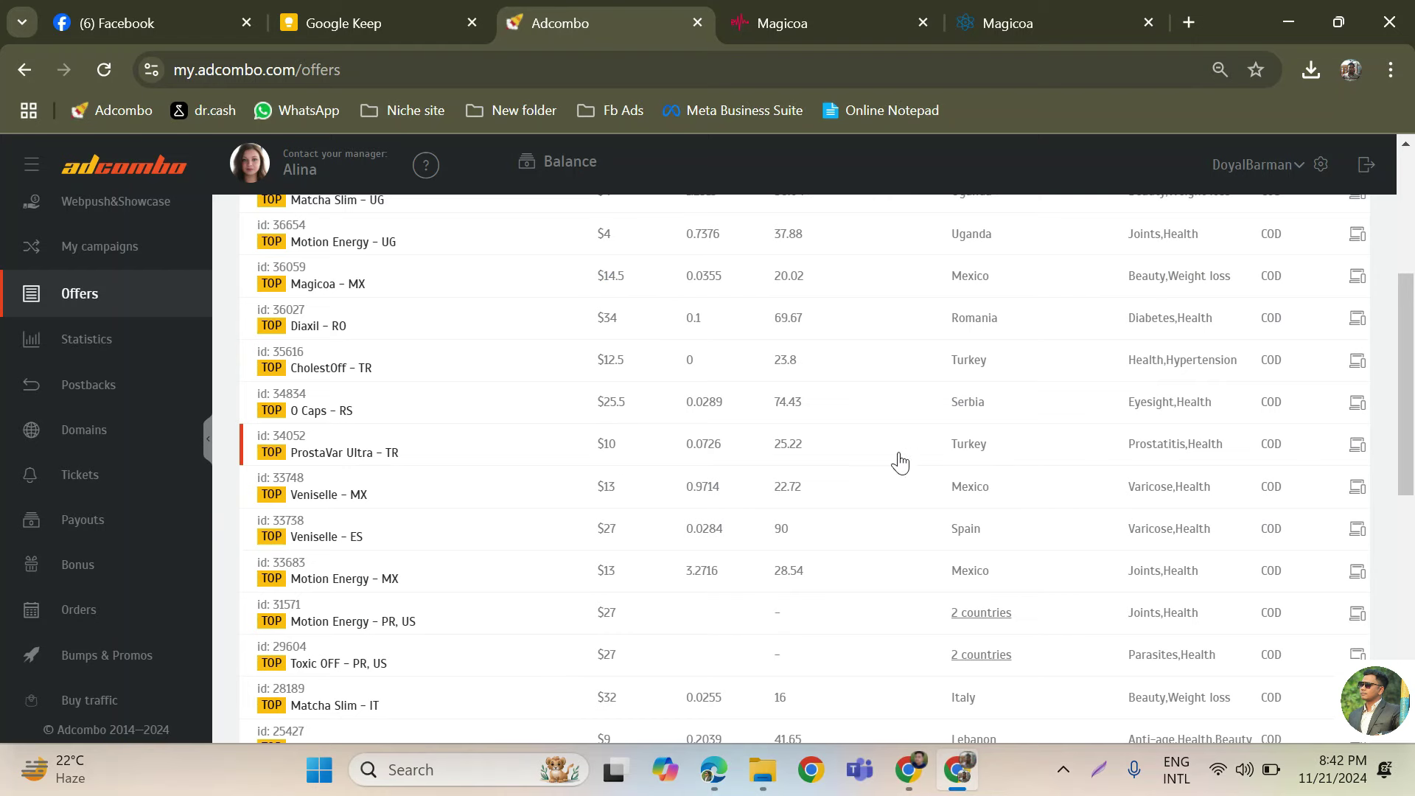
{"action": "scroll", "coordinate": [656, 405], "scroll_direction": "up", "scroll_amount": 2}
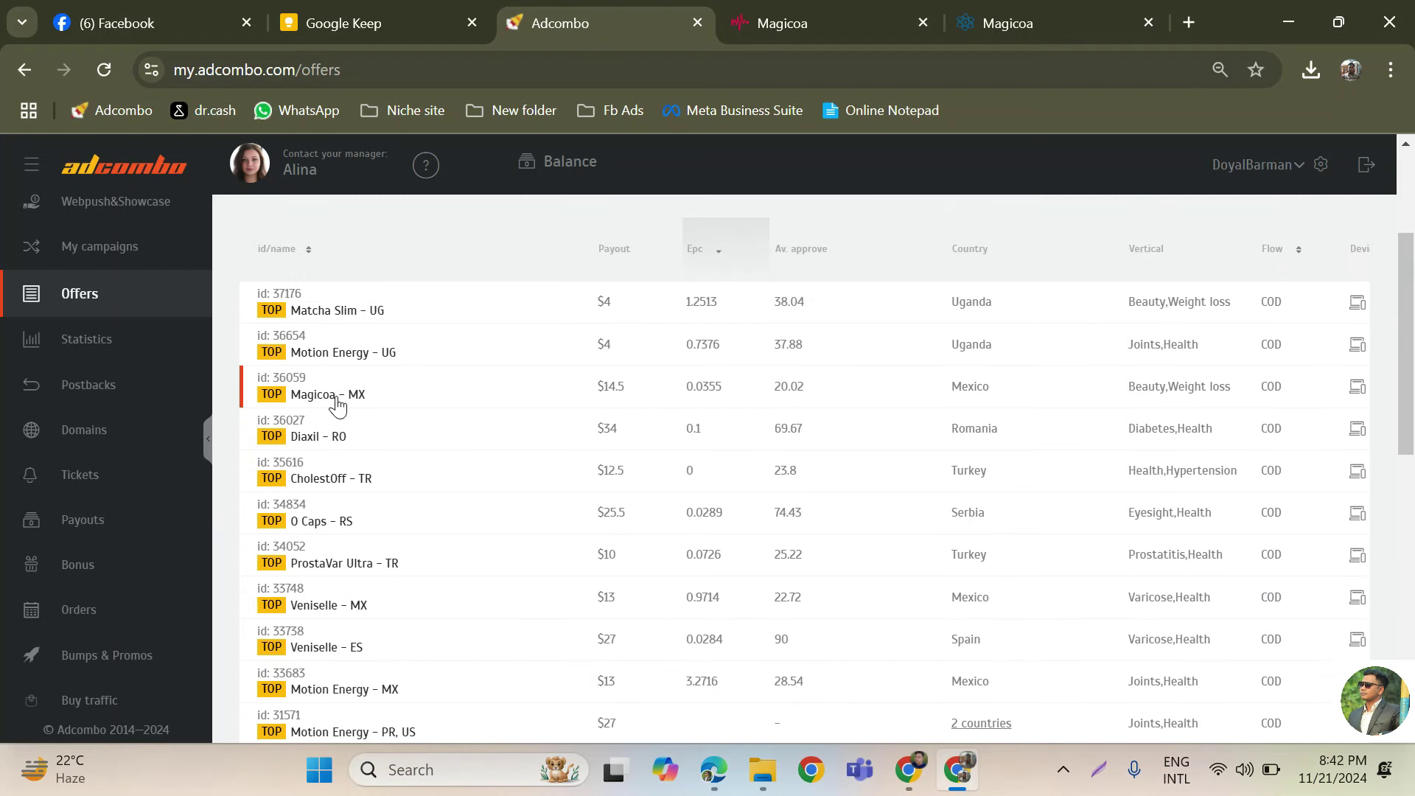
{"action": "scroll", "coordinate": [468, 435], "scroll_direction": "down", "scroll_amount": 5}
{"action": "scroll", "coordinate": [493, 438], "scroll_direction": "down", "scroll_amount": 4}
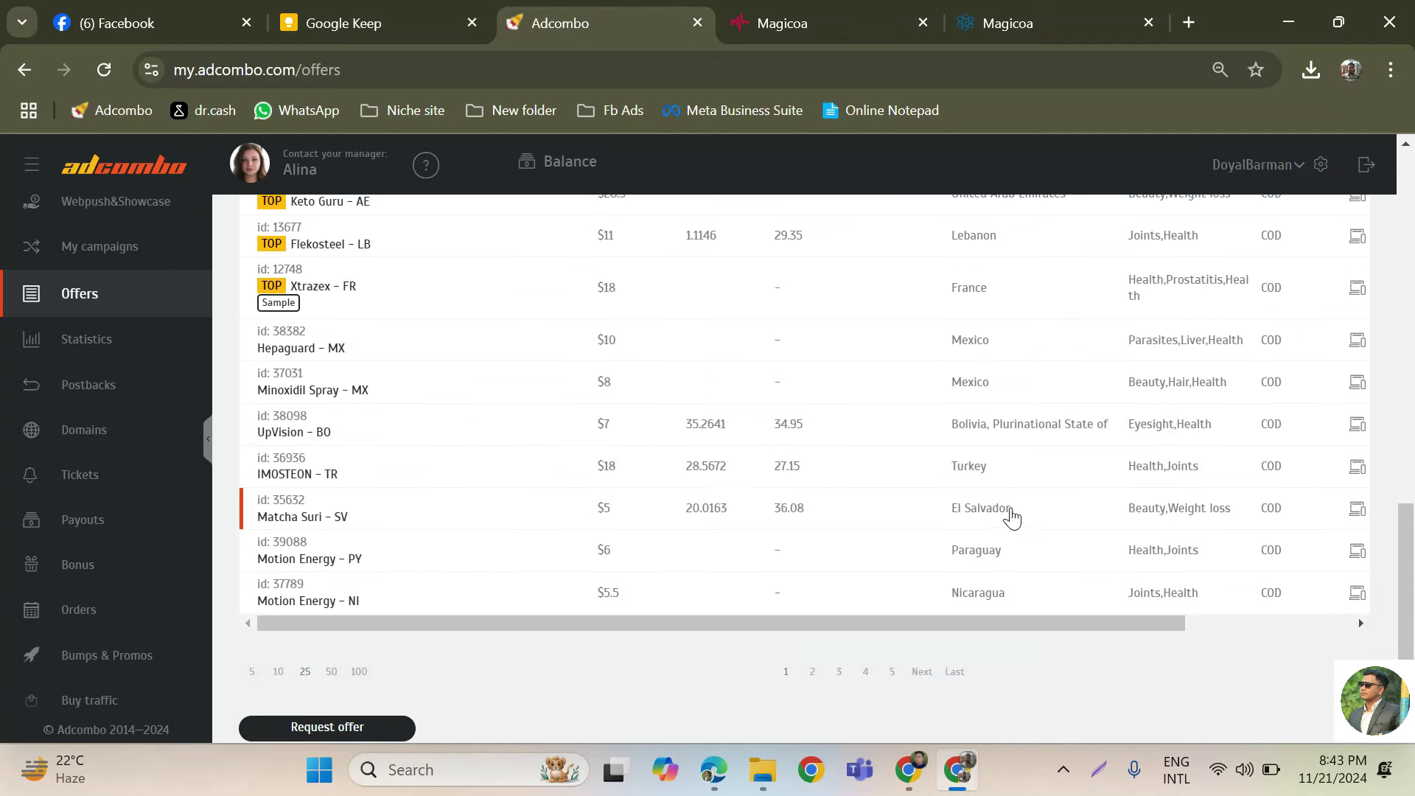
{"action": "scroll", "coordinate": [1009, 519], "scroll_direction": "up", "scroll_amount": 1}
{"action": "scroll", "coordinate": [1167, 446], "scroll_direction": "up", "scroll_amount": 1}
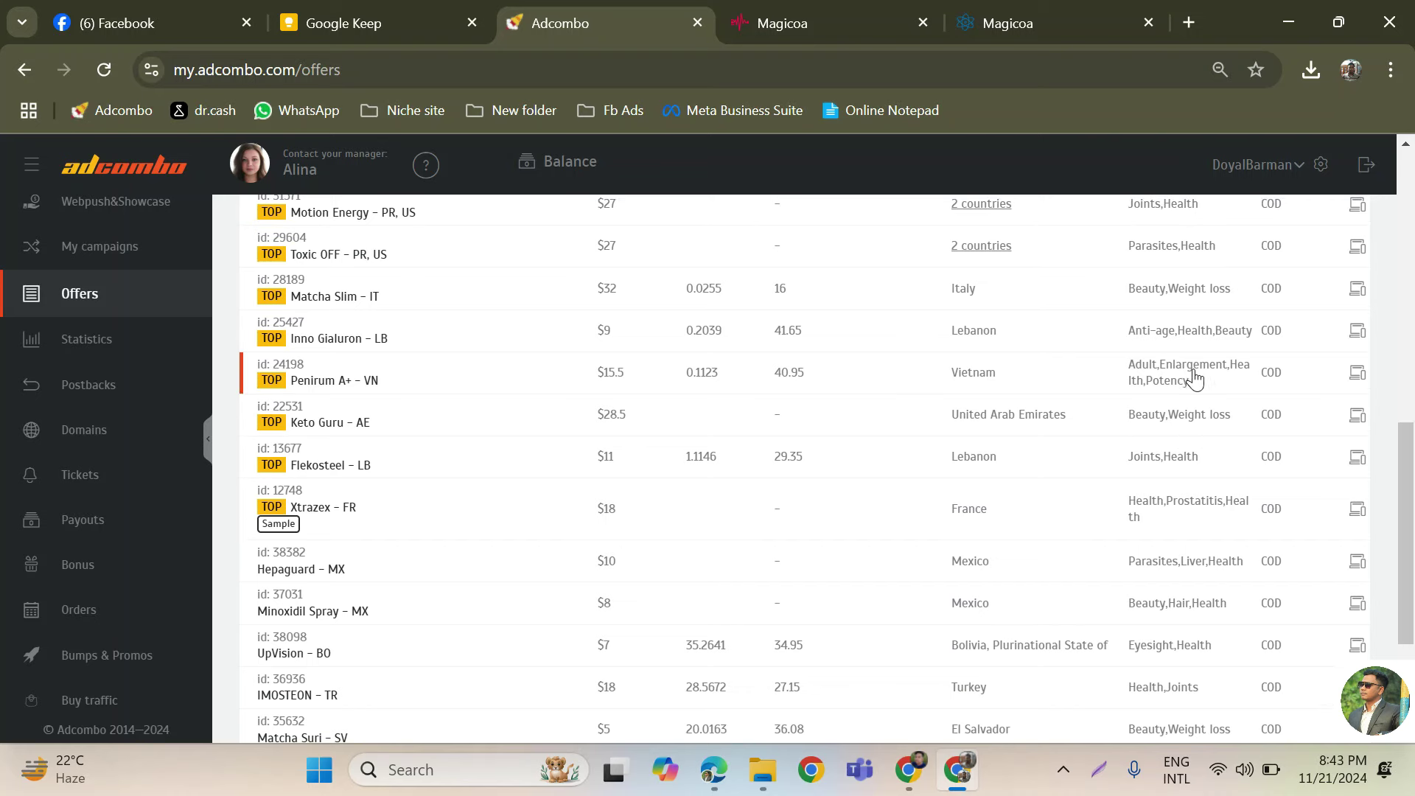
{"action": "scroll", "coordinate": [1179, 339], "scroll_direction": "up", "scroll_amount": 1}
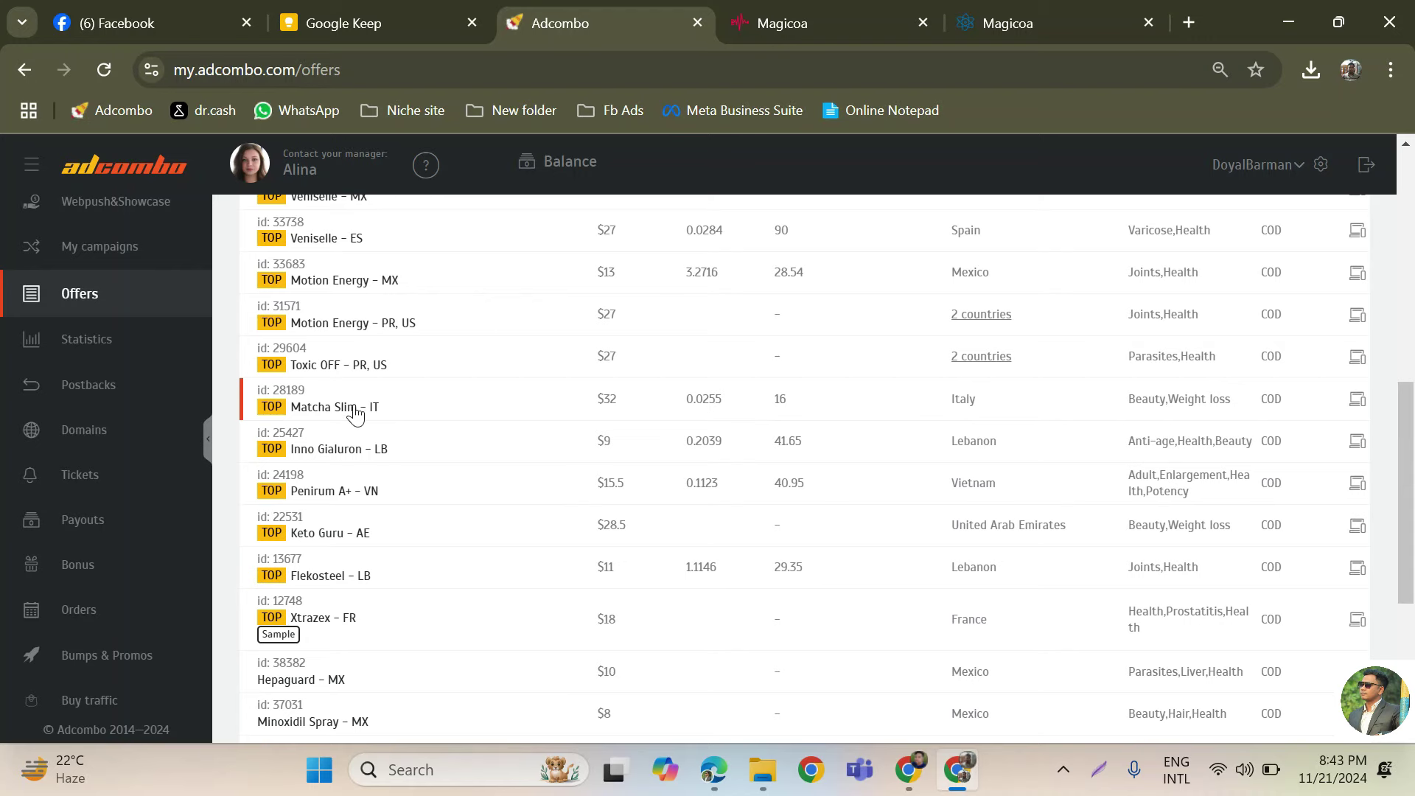
Step: Open the Matcha Slim – IT offer, admit the waiting participant in Meet, and return to AdCombo
{"action": "left_click", "coordinate": [334, 406]}
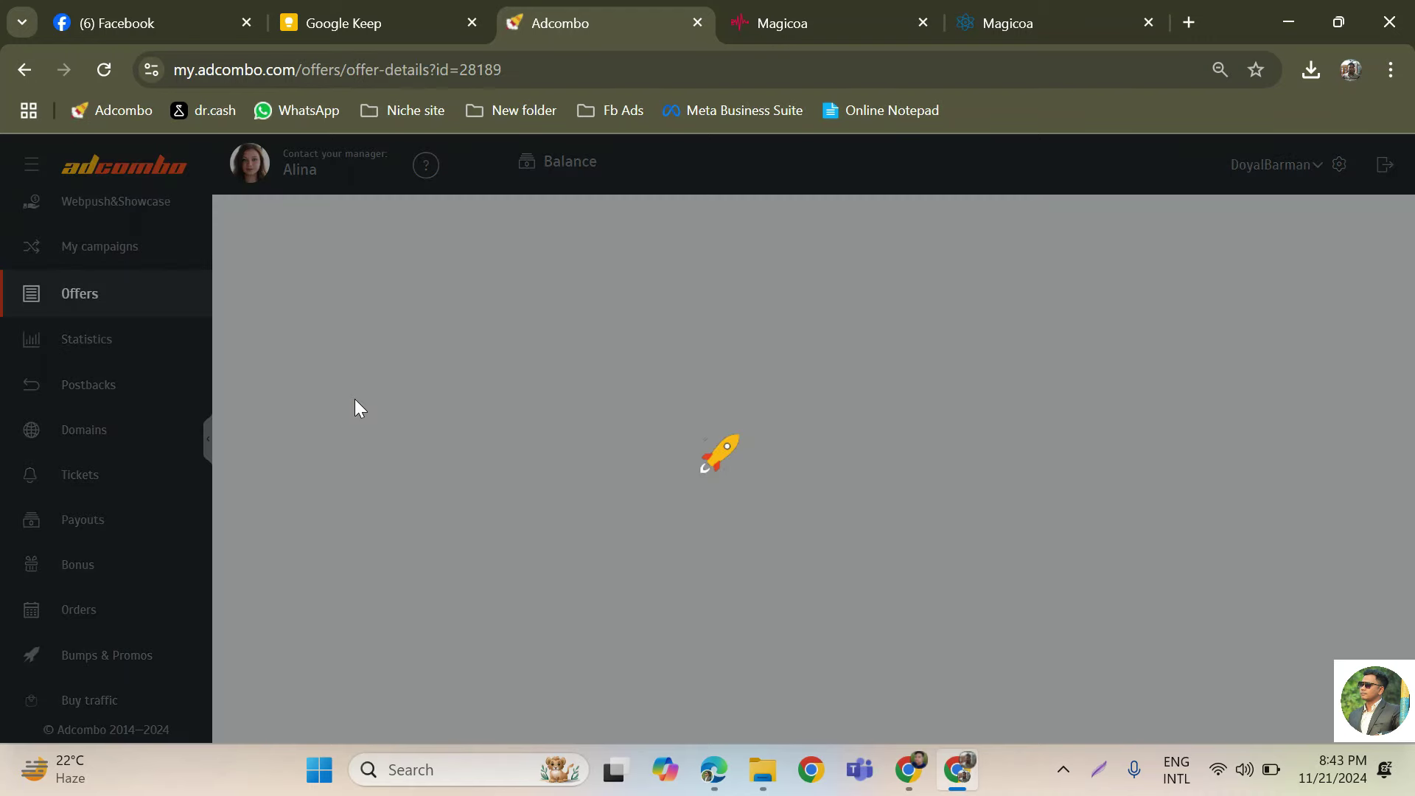
{"action": "mouse_move", "coordinate": [909, 769]}
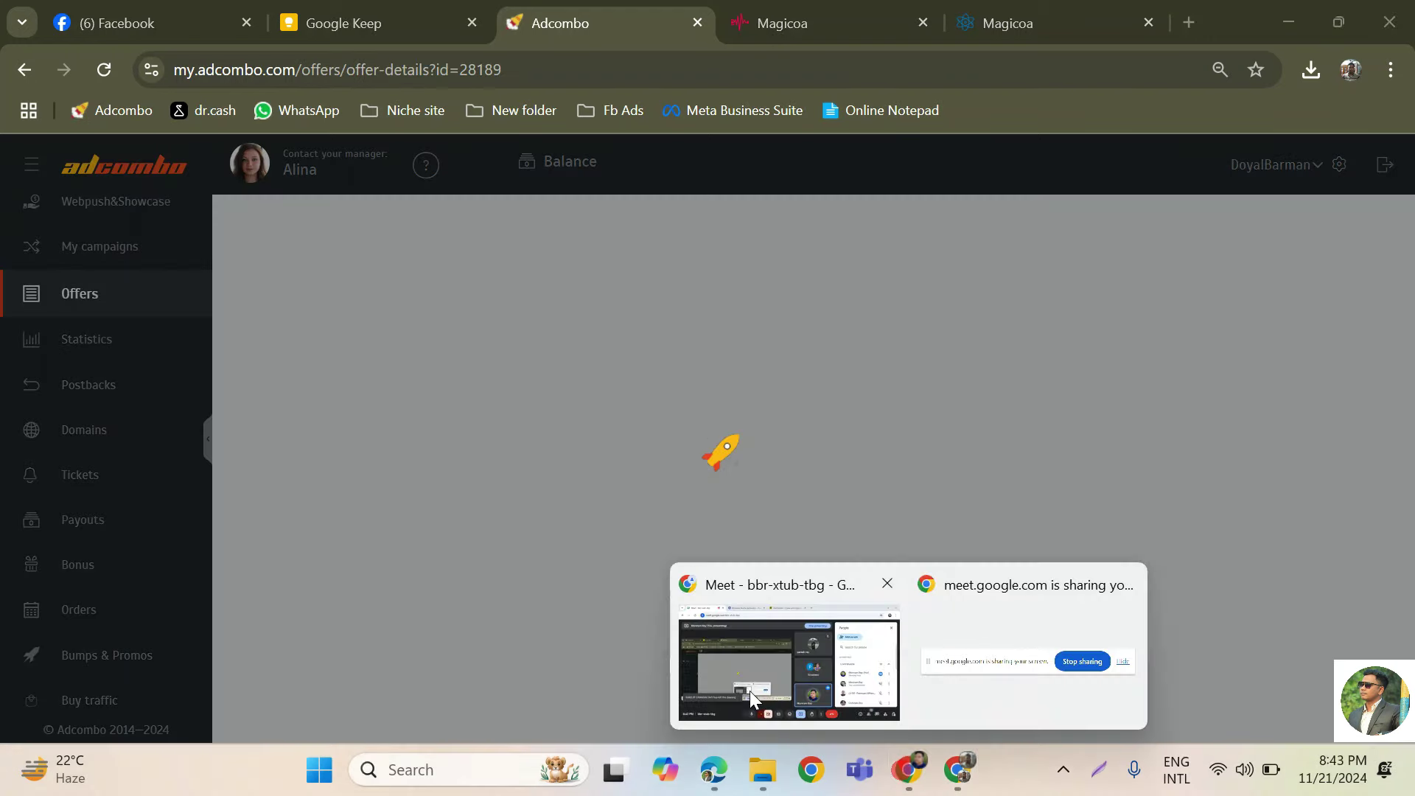
{"action": "left_click", "coordinate": [750, 691]}
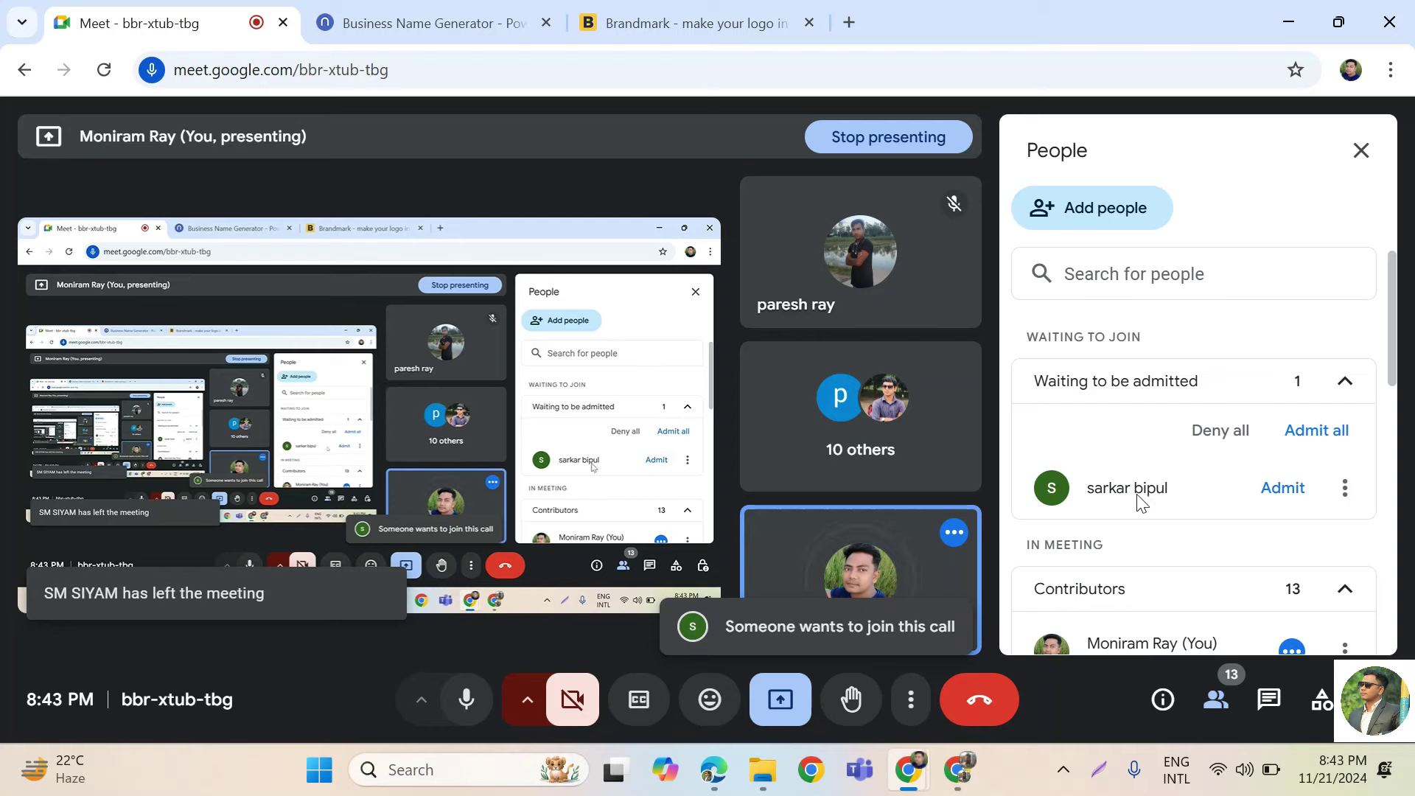
{"action": "left_click", "coordinate": [1291, 491]}
{"action": "left_click", "coordinate": [962, 770]}
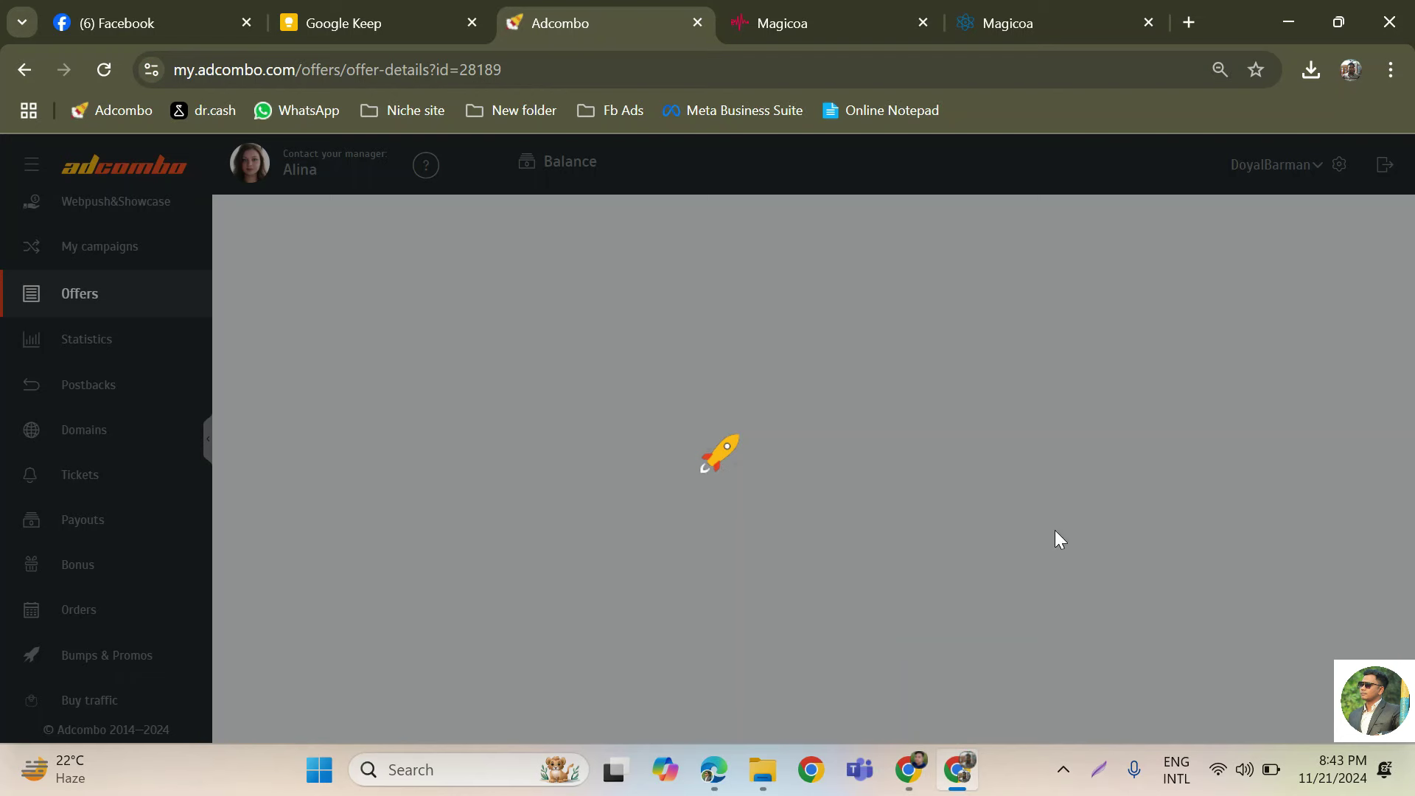
Step: Reload the stalled offer 28189 page until its $32 Italy COD details appear
{"action": "left_click", "coordinate": [103, 71]}
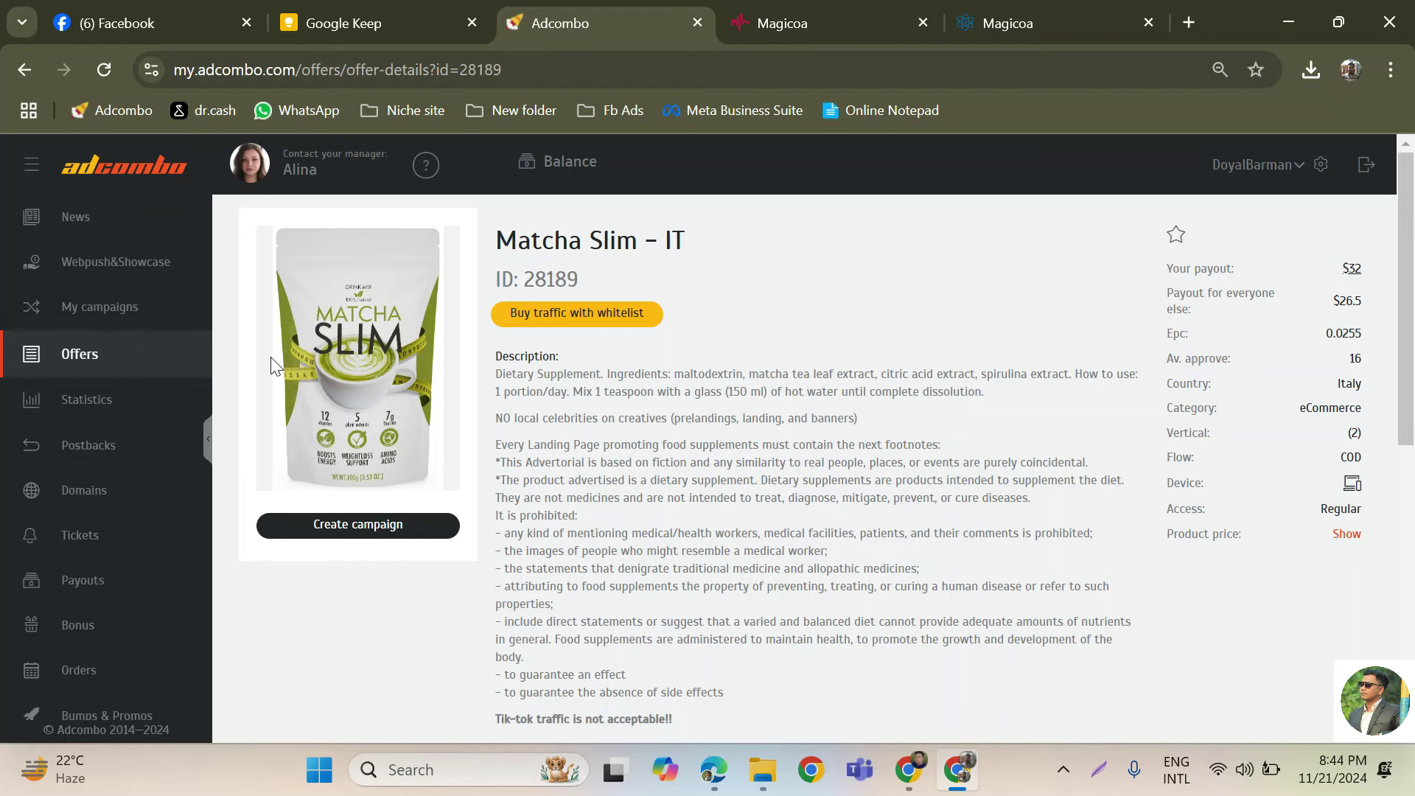
Step: Review the top landing/prelanding pairs, noting landing 70642 Matcha Slim – Leaves – IT
{"action": "scroll", "coordinate": [533, 427], "scroll_direction": "down", "scroll_amount": 7}
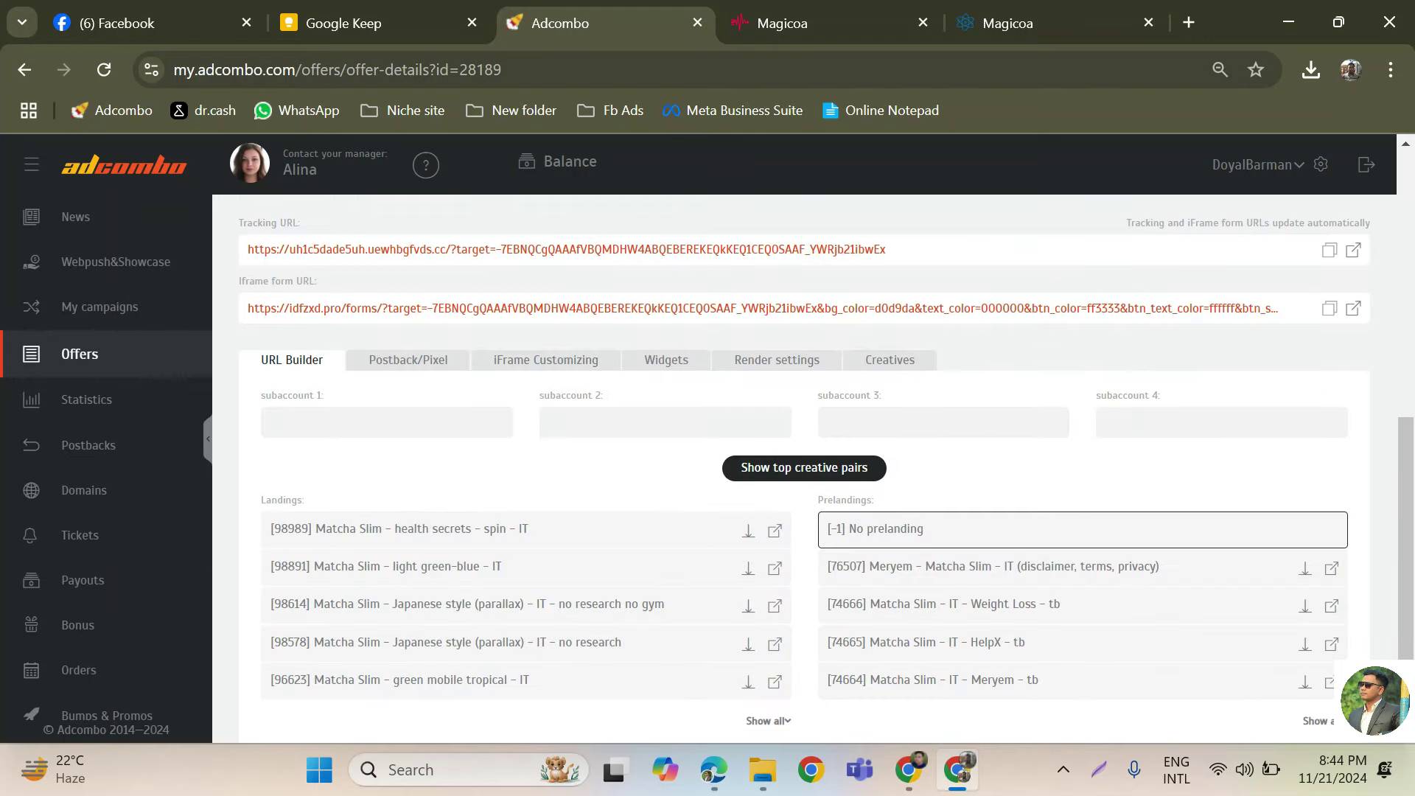
{"action": "left_click", "coordinate": [800, 441]}
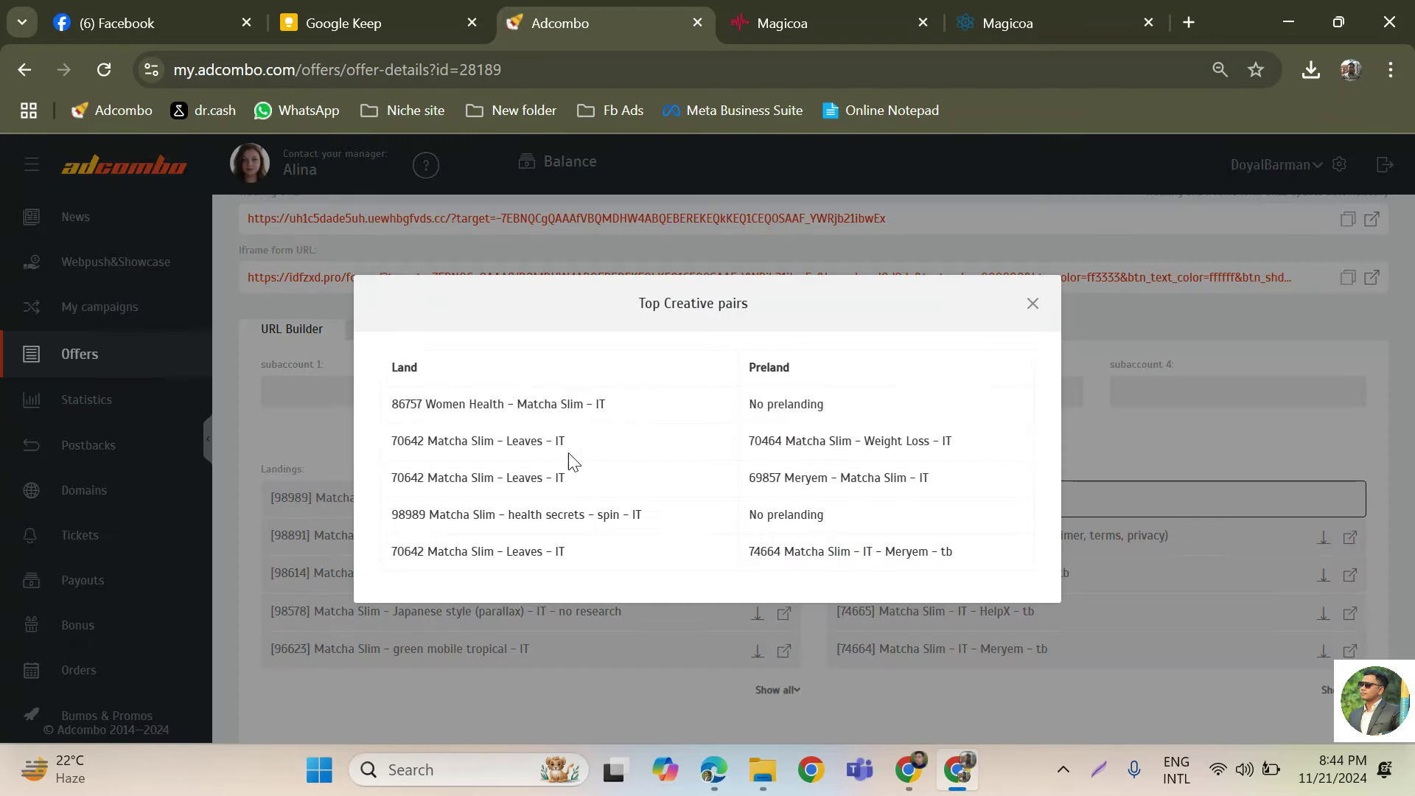
{"action": "left_click_drag", "start_coordinate": [391, 442], "coordinate": [588, 446]}
{"action": "left_click_drag", "start_coordinate": [712, 451], "coordinate": [991, 450]}
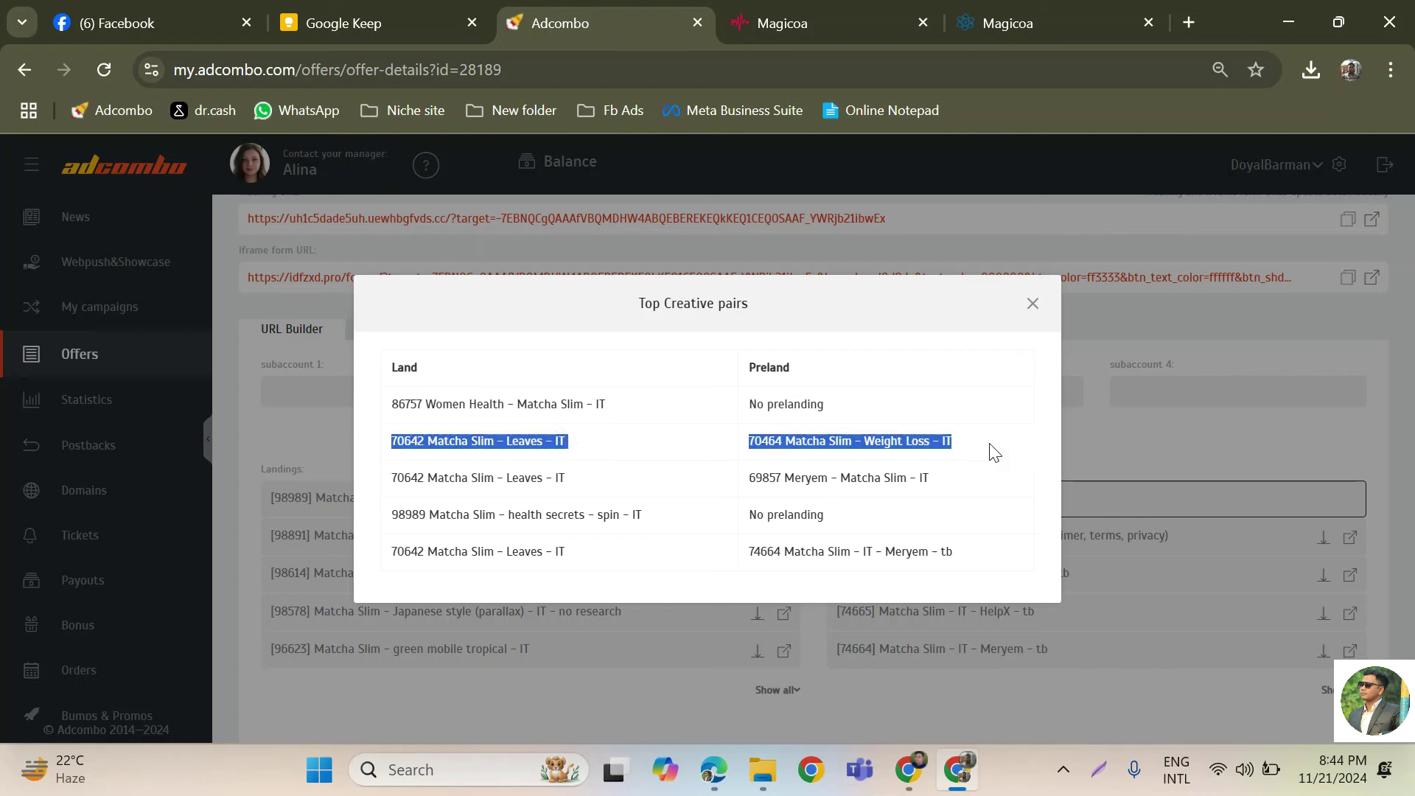
{"action": "left_click", "coordinate": [792, 446]}
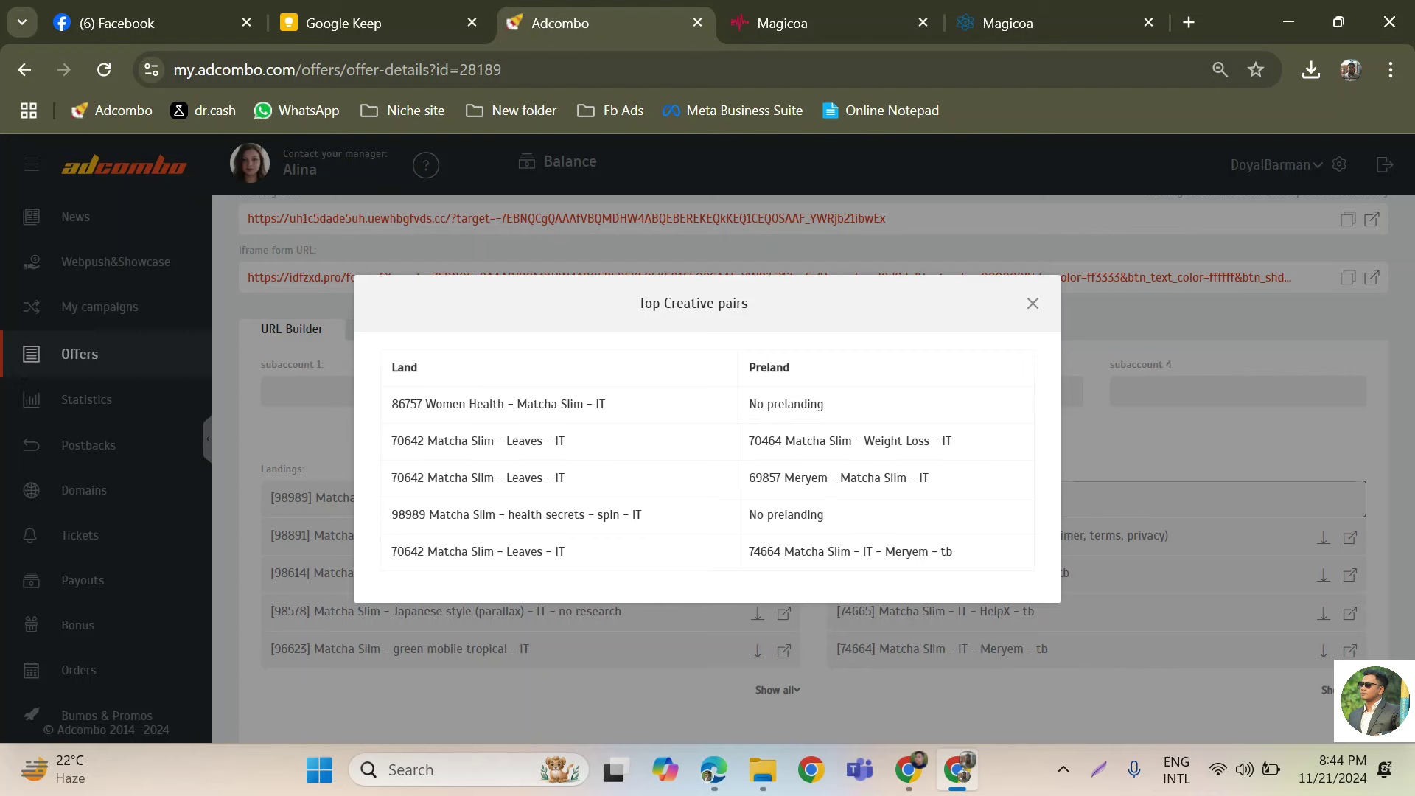
{"action": "double_click", "coordinate": [407, 440]}
{"action": "left_click", "coordinate": [1034, 306]}
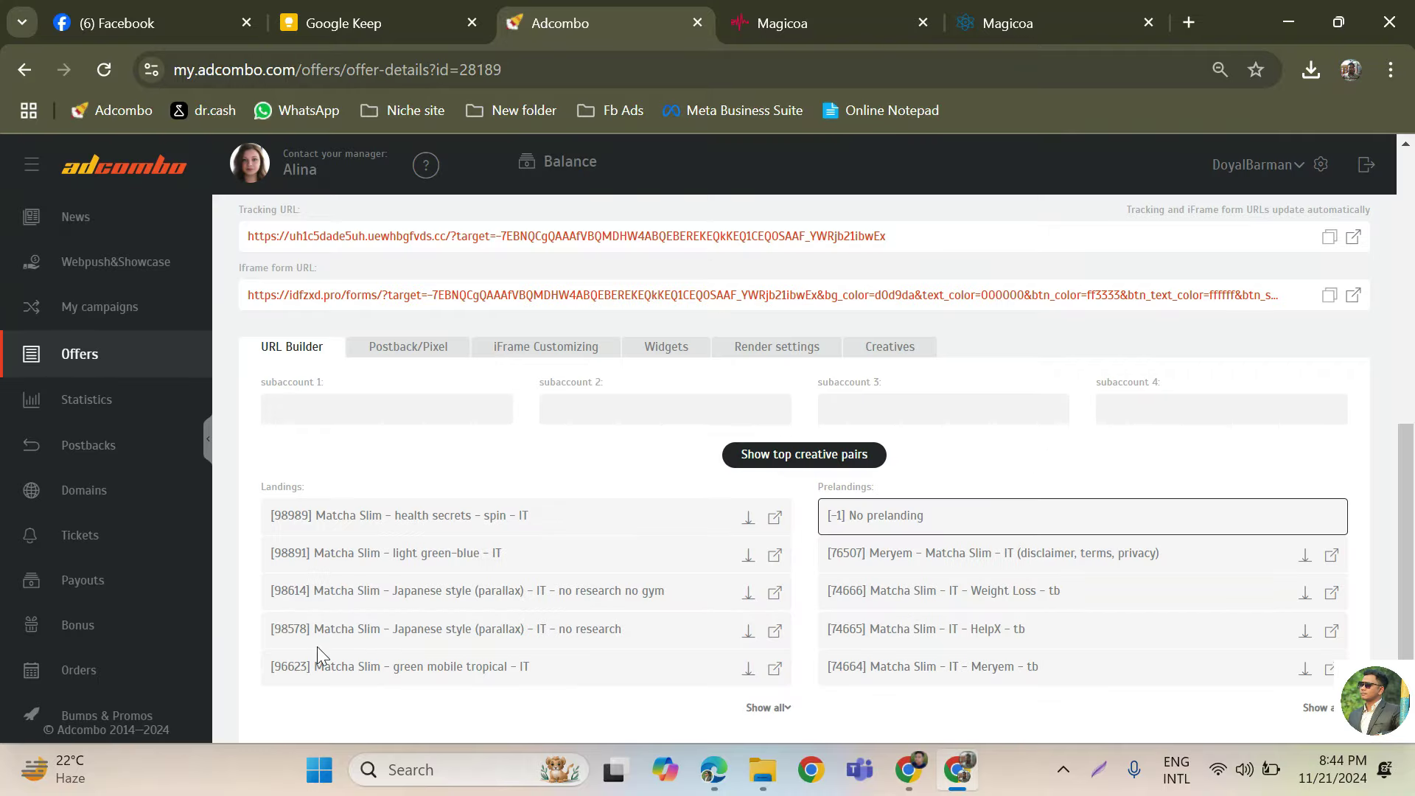
Step: Set the tracking URL's landing to 70642 Matcha Slim – Leaves – IT and copy the URL
{"action": "left_click", "coordinate": [766, 708]}
{"action": "scroll", "coordinate": [338, 644], "scroll_direction": "down", "scroll_amount": 3}
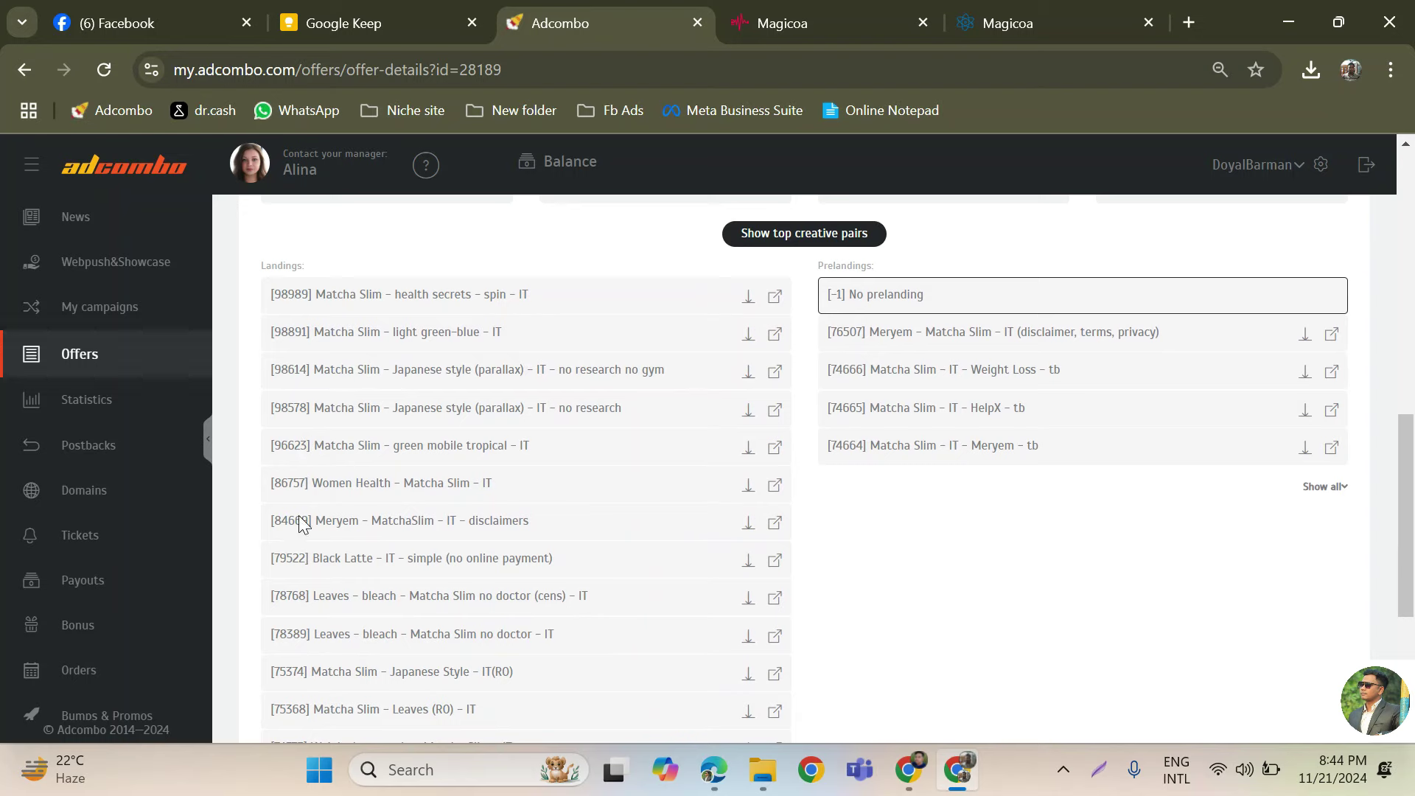
{"action": "scroll", "coordinate": [307, 634], "scroll_direction": "down", "scroll_amount": 3}
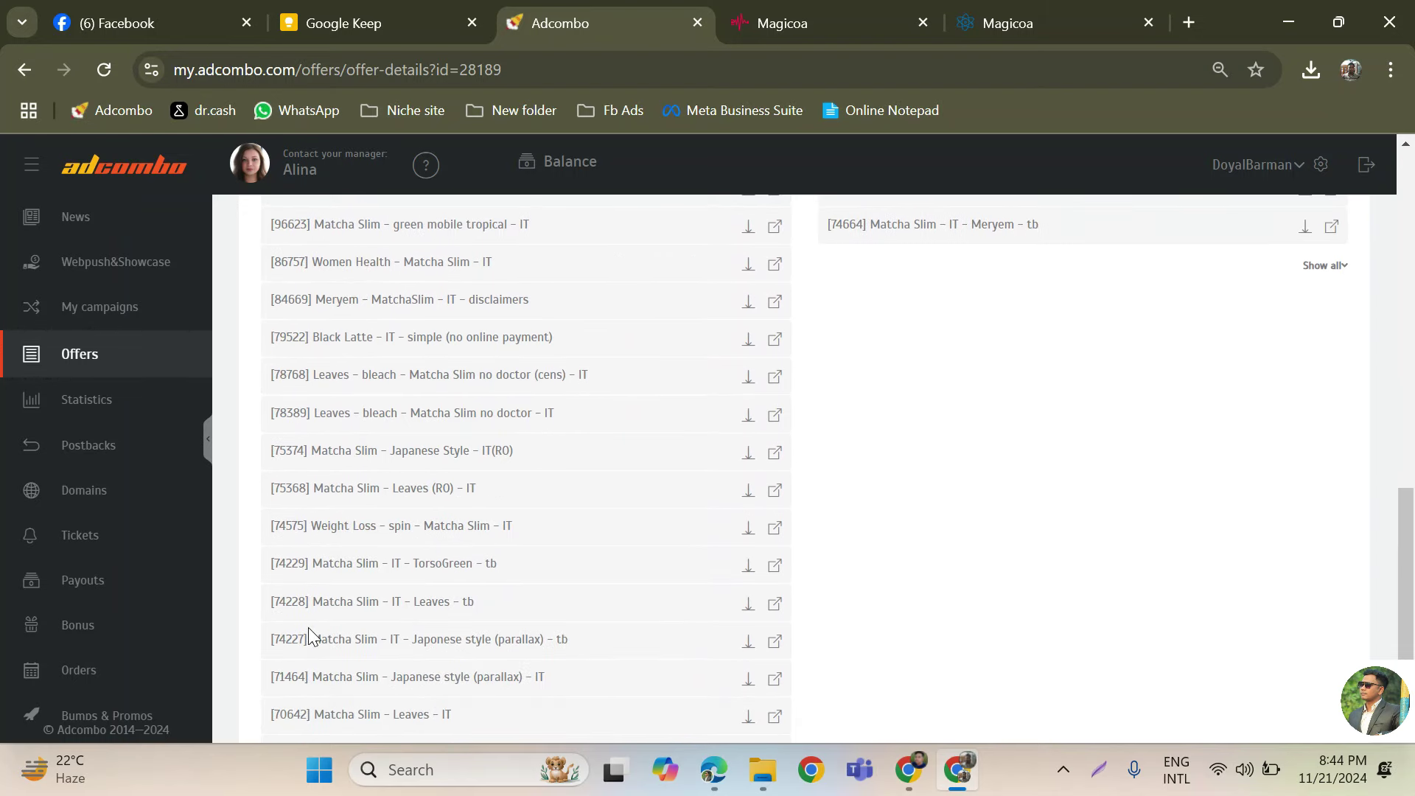
{"action": "scroll", "coordinate": [308, 627], "scroll_direction": "down", "scroll_amount": 2}
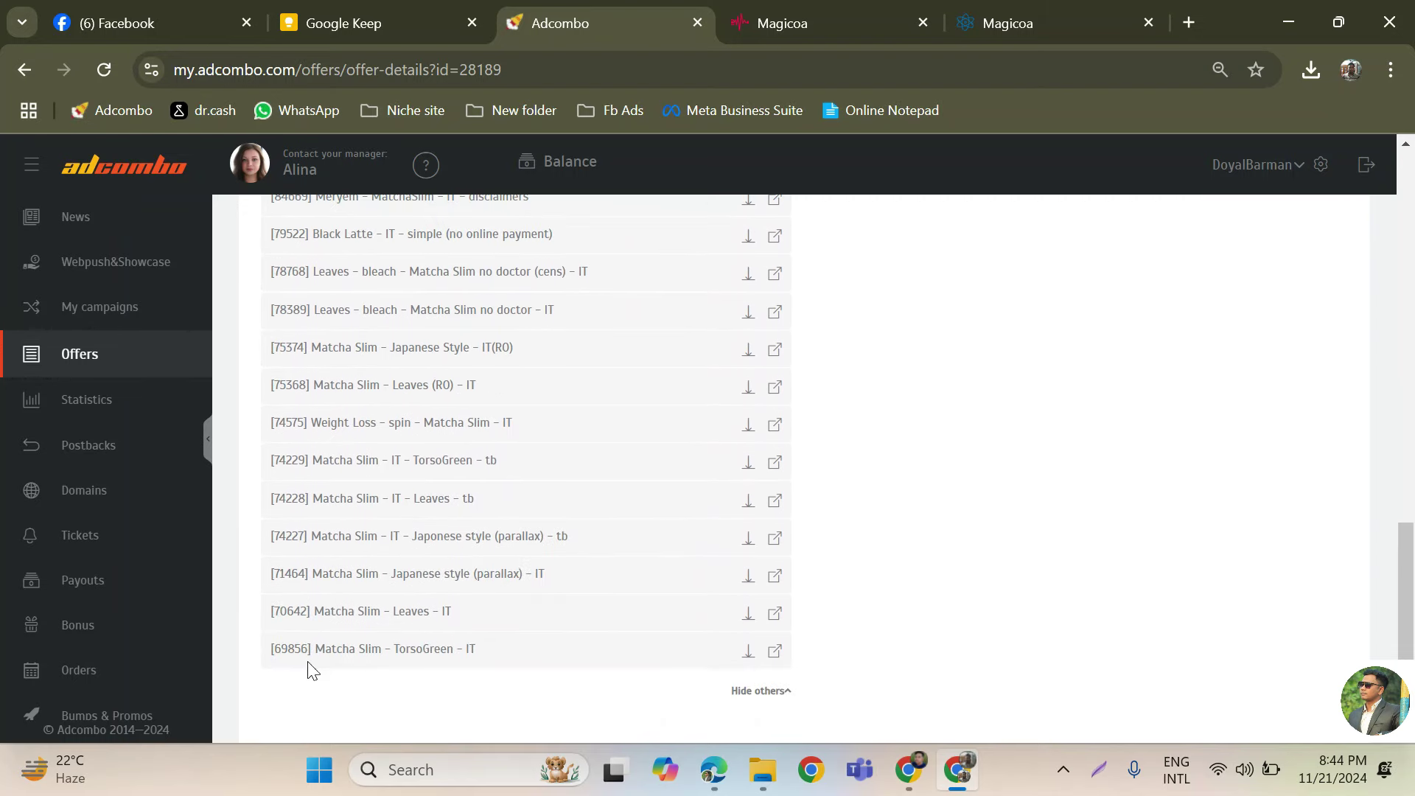
{"action": "left_click", "coordinate": [400, 612]}
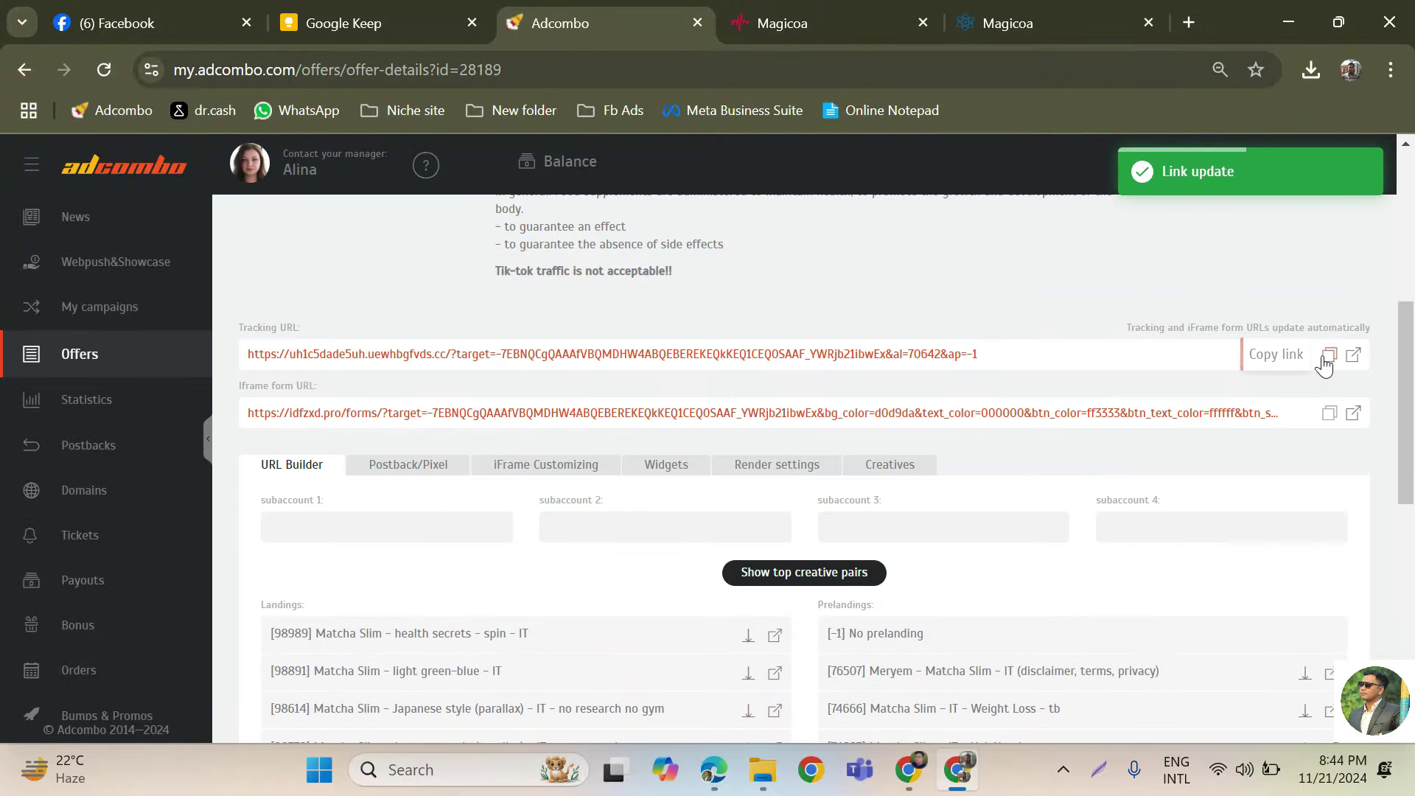
{"action": "left_click", "coordinate": [1329, 354]}
Step: Check the top pairs again to note the prelanding number 70464
{"action": "scroll", "coordinate": [831, 461], "scroll_direction": "down", "scroll_amount": 1}
{"action": "left_click", "coordinate": [830, 461]}
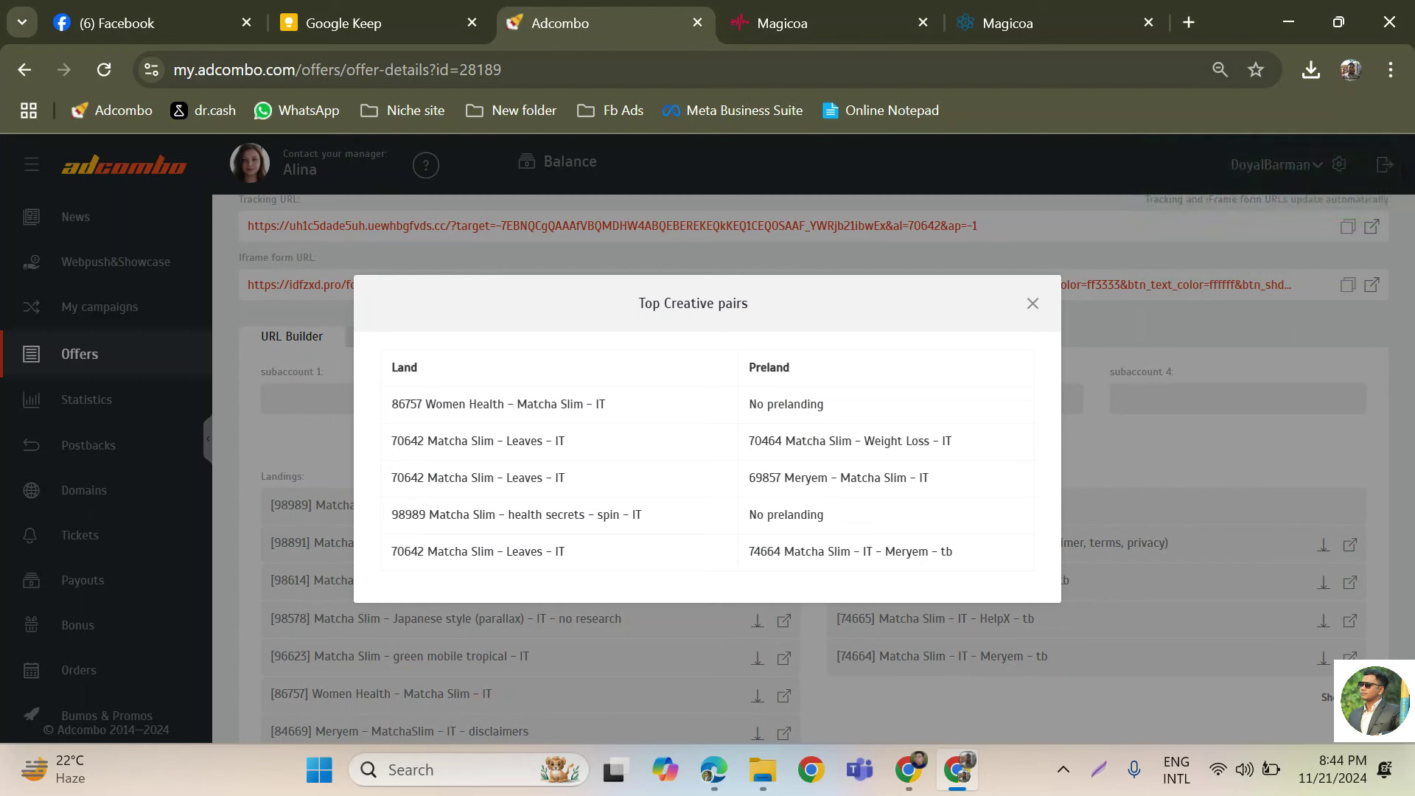
{"action": "left_click_drag", "start_coordinate": [762, 441], "coordinate": [775, 441]}
{"action": "left_click", "coordinate": [1032, 304]}
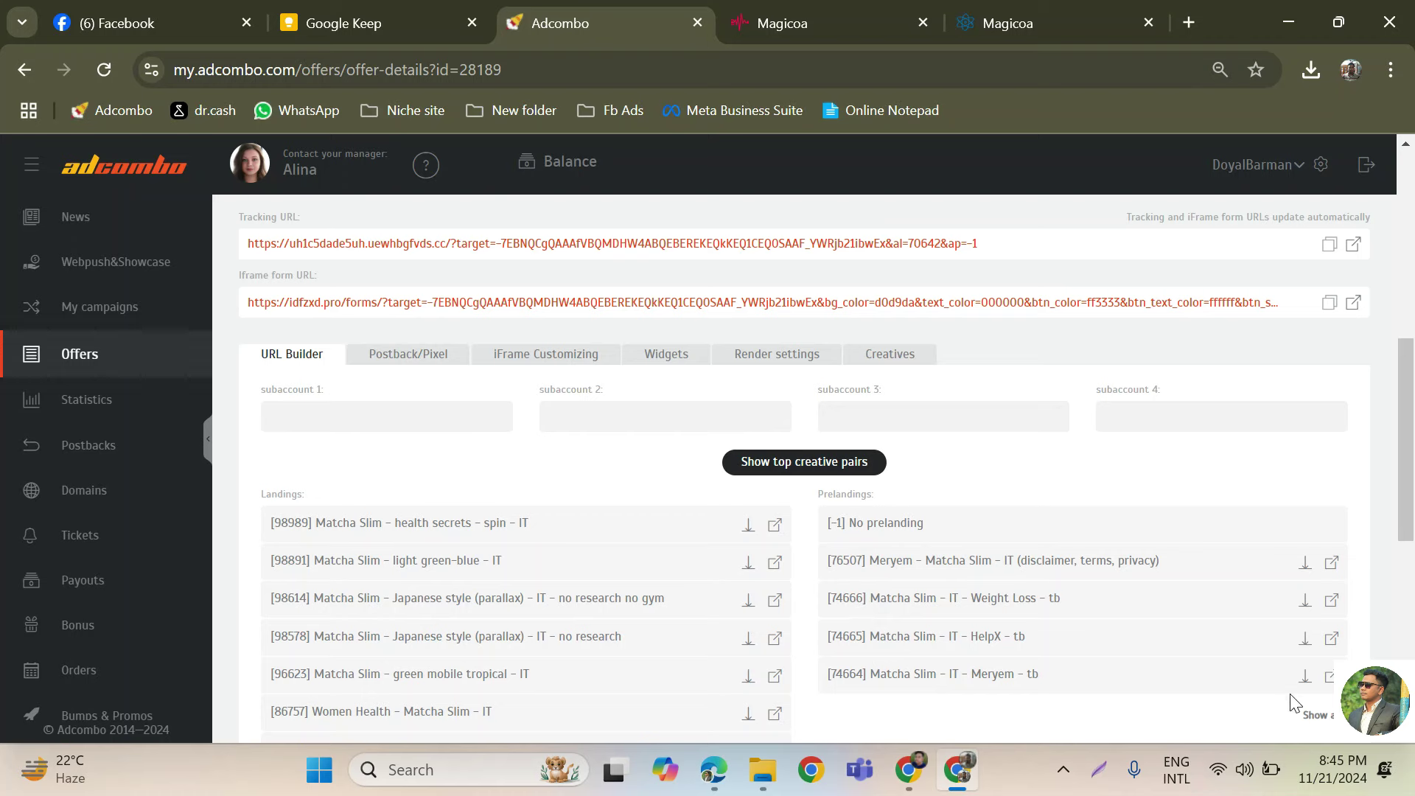
Step: Download the 70464 Matcha Slim - Weight Loss - IT prelanding zip with the tracking URL as redirect
{"action": "left_click", "coordinate": [1316, 715]}
{"action": "scroll", "coordinate": [1030, 584], "scroll_direction": "down", "scroll_amount": 3}
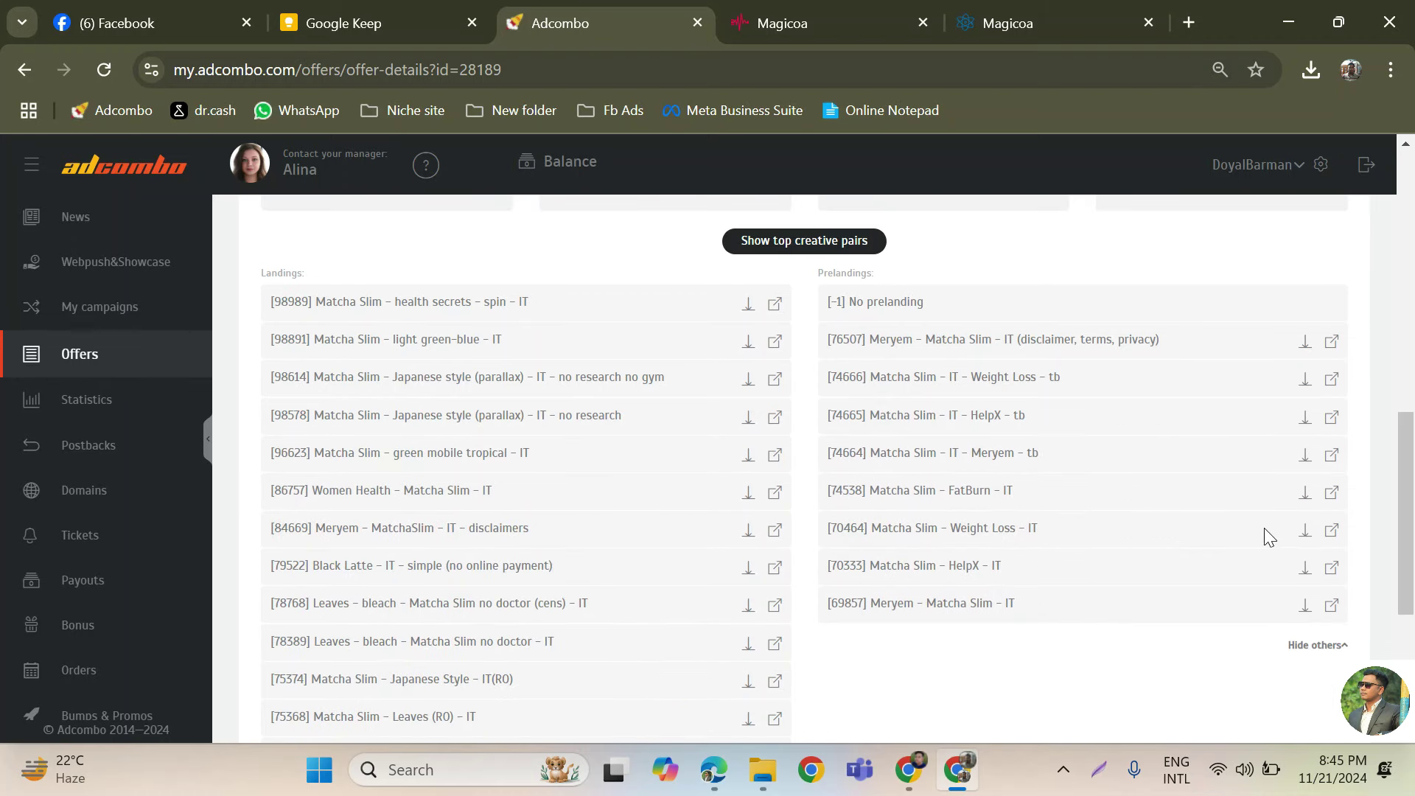
{"action": "left_click", "coordinate": [1306, 531]}
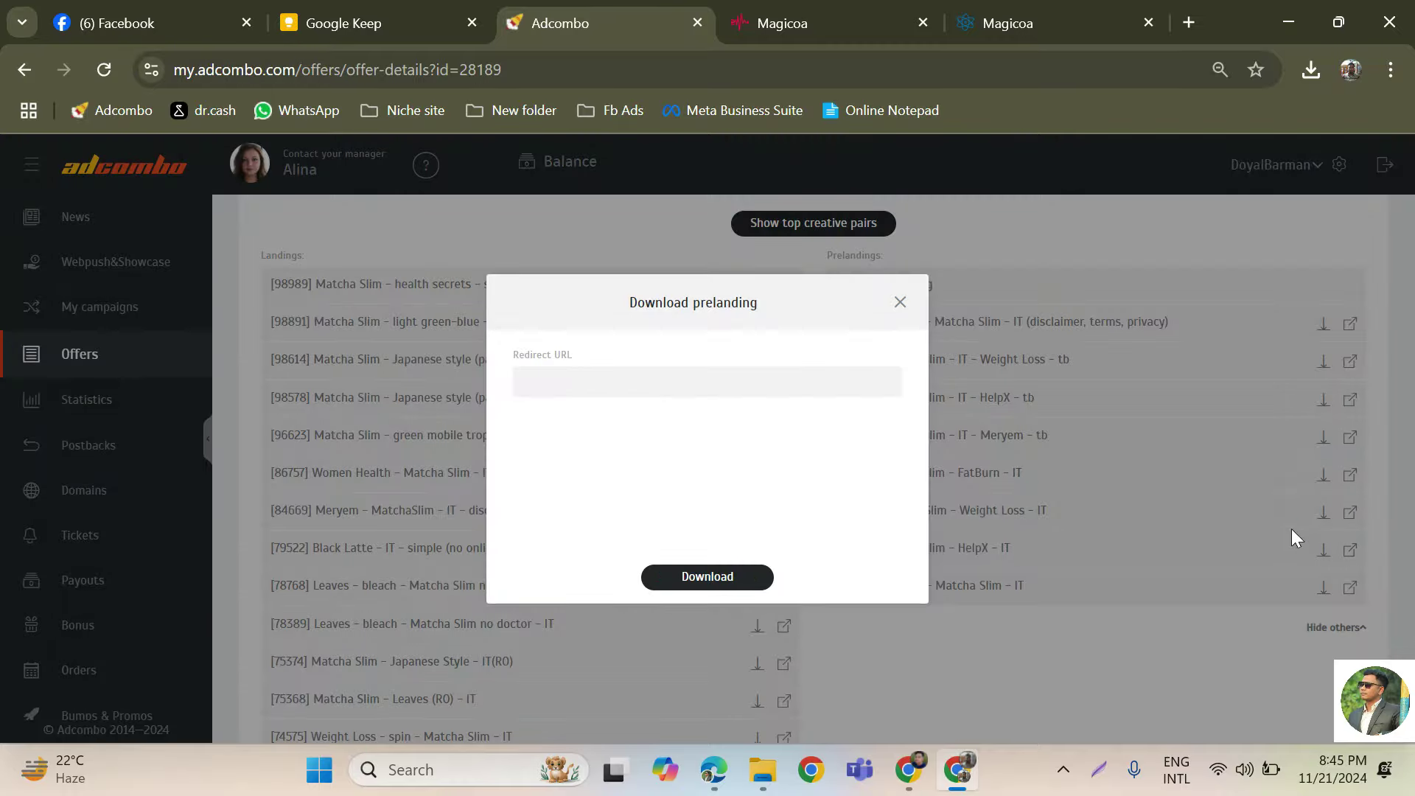
{"action": "key", "text": "ctrl+v"}
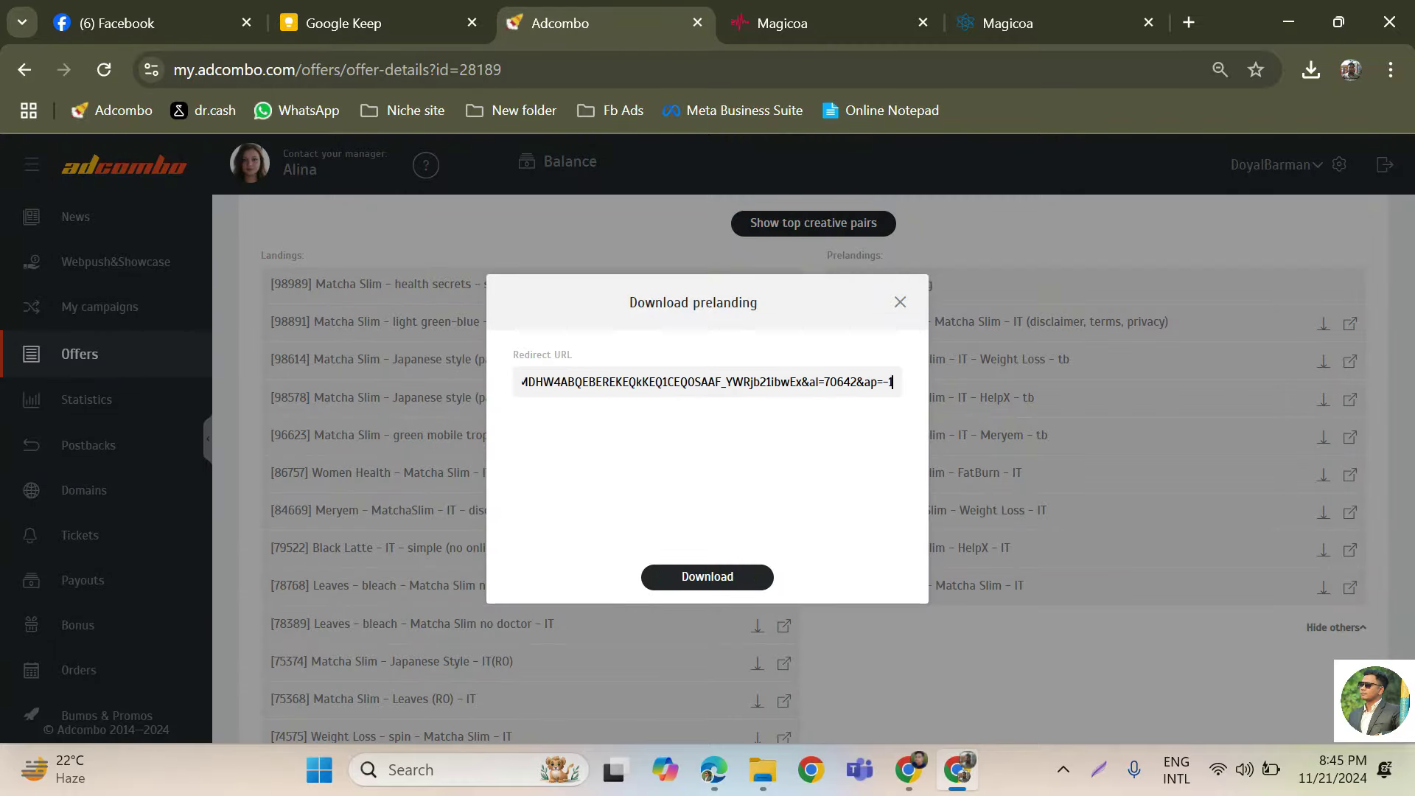
{"action": "left_click", "coordinate": [743, 575]}
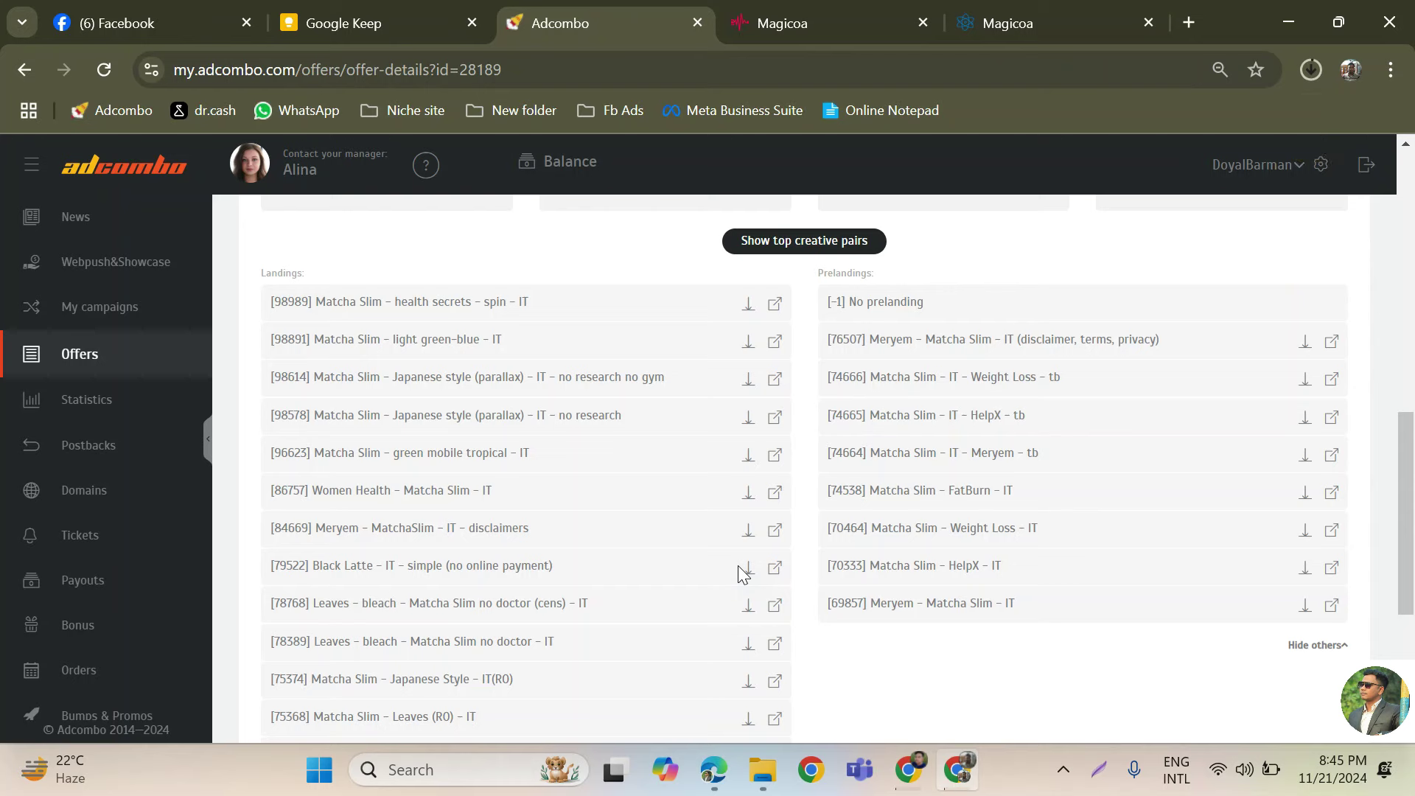
Step: Confirm the zip finished downloading, then bring up Hostinger's subdomains page
{"action": "left_click", "coordinate": [1310, 69]}
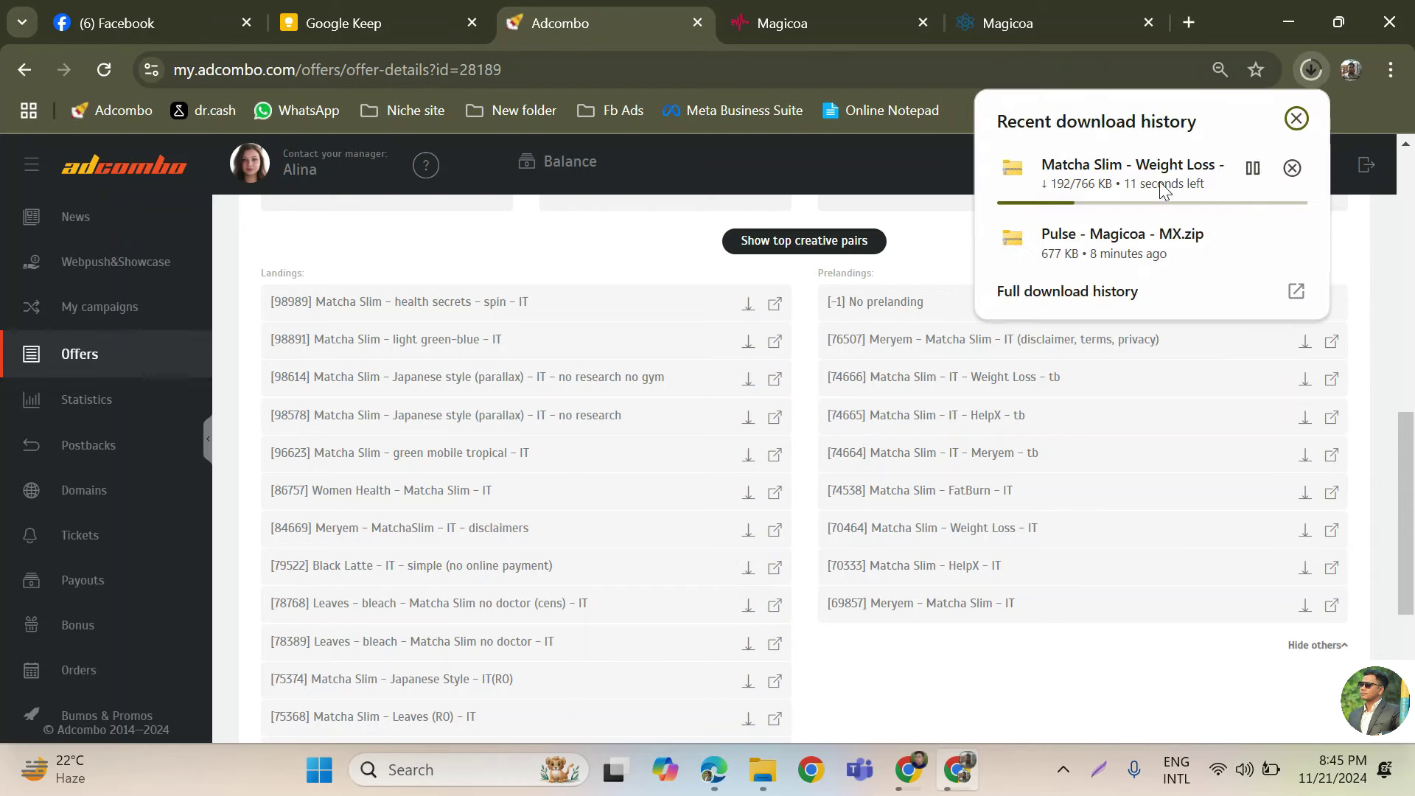
{"action": "left_click", "coordinate": [763, 781]}
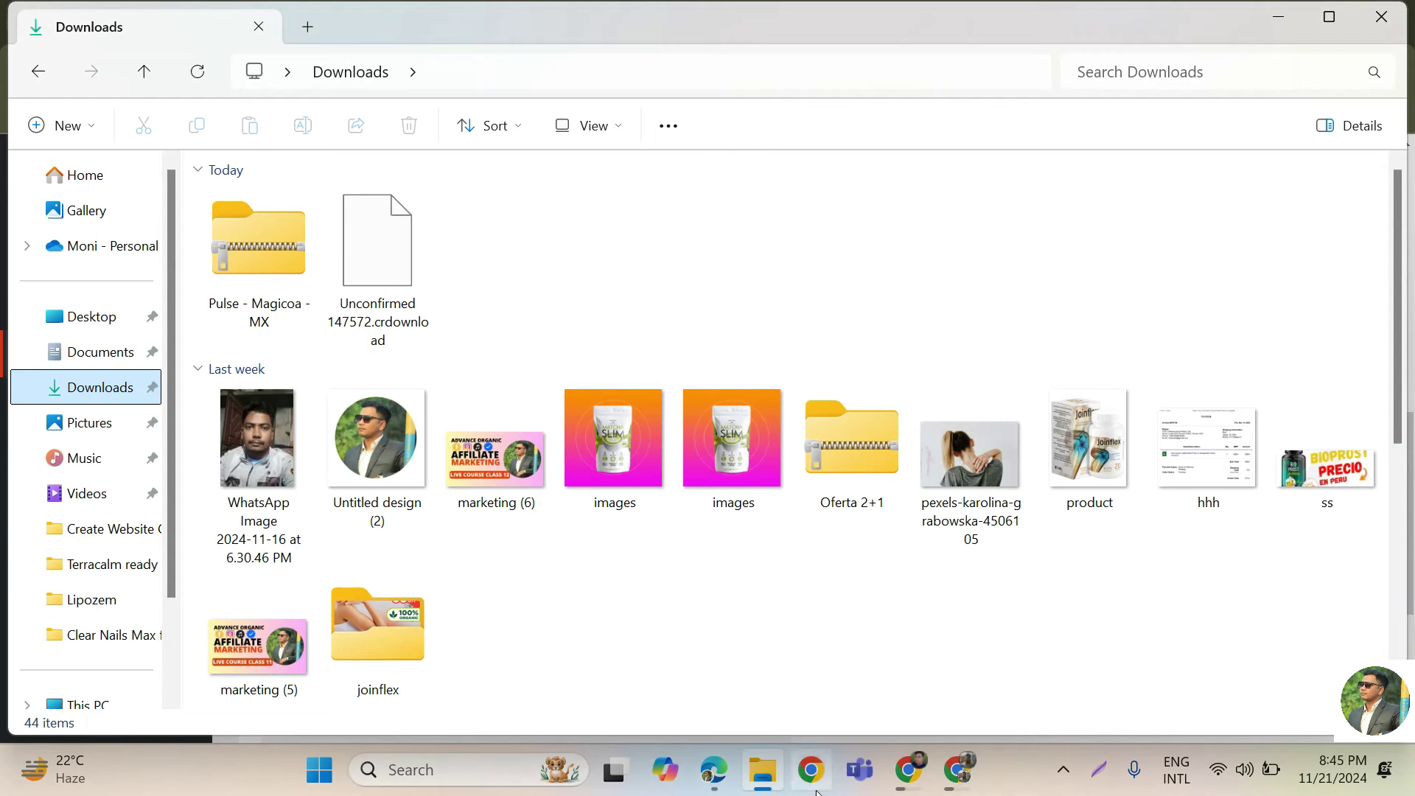
{"action": "left_click", "coordinate": [908, 770]}
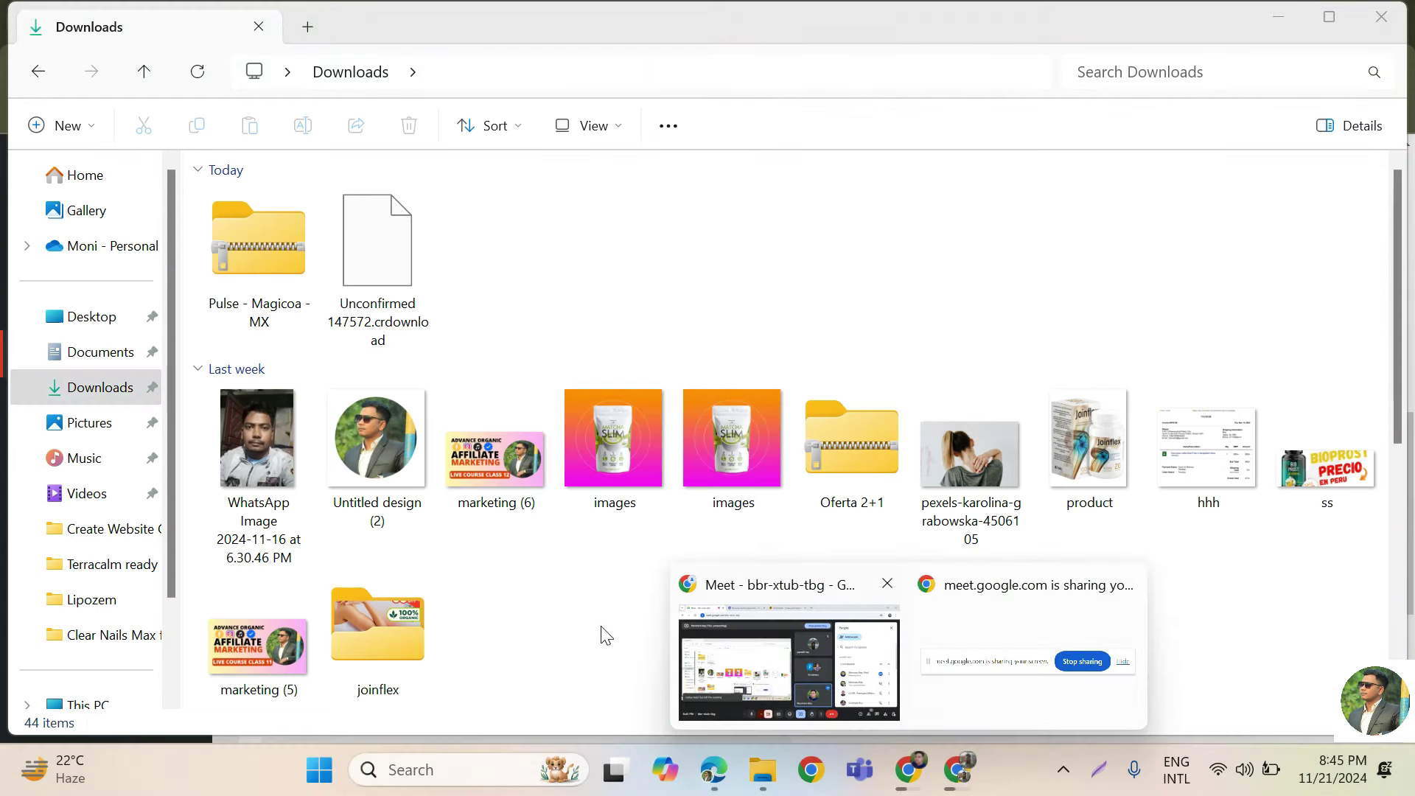
{"action": "left_click", "coordinate": [957, 770]}
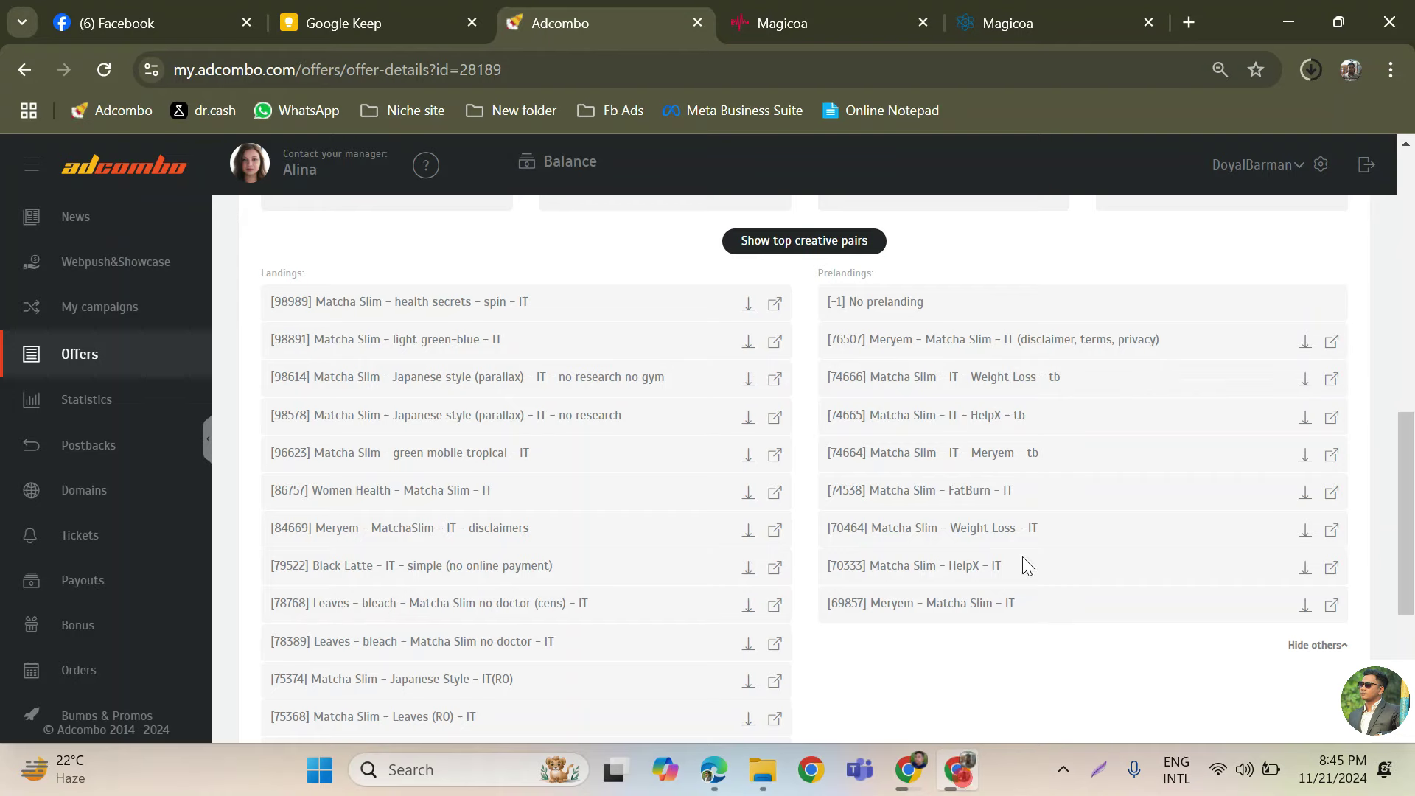
{"action": "left_click", "coordinate": [1317, 68]}
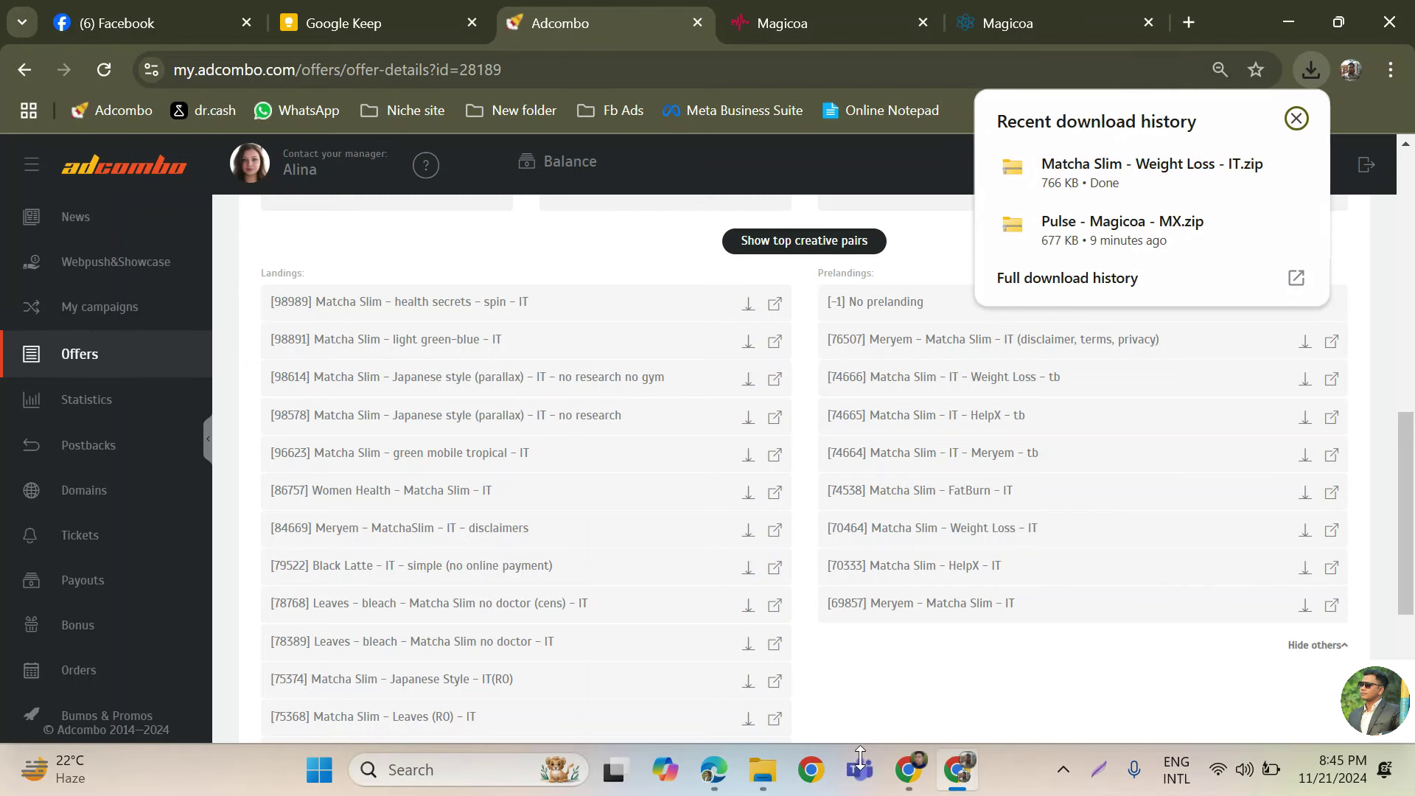
{"action": "left_click", "coordinate": [713, 769]}
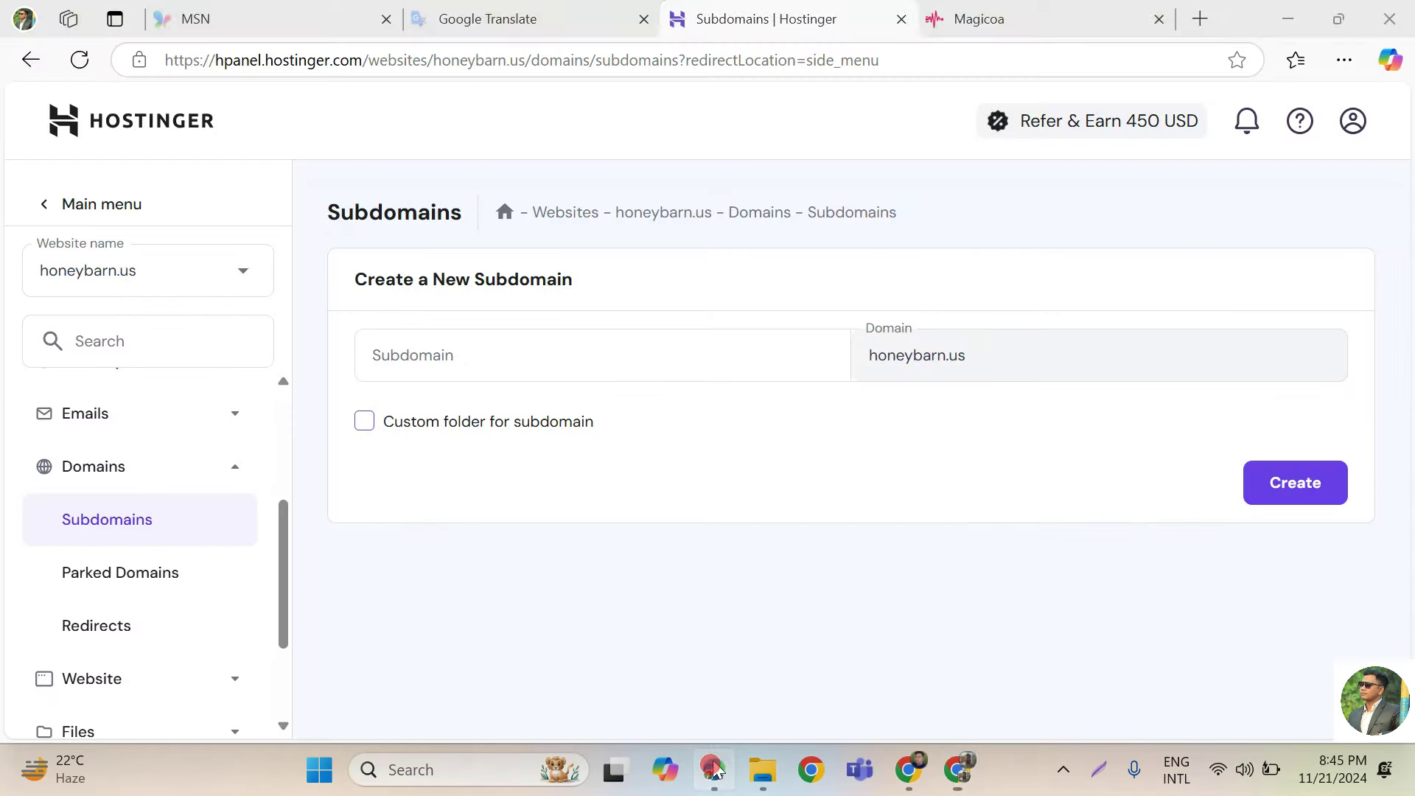
Step: Create the matchaslim subdomain of honeybarn.us, stored in public_html/matchaslim
{"action": "left_click", "coordinate": [985, 16]}
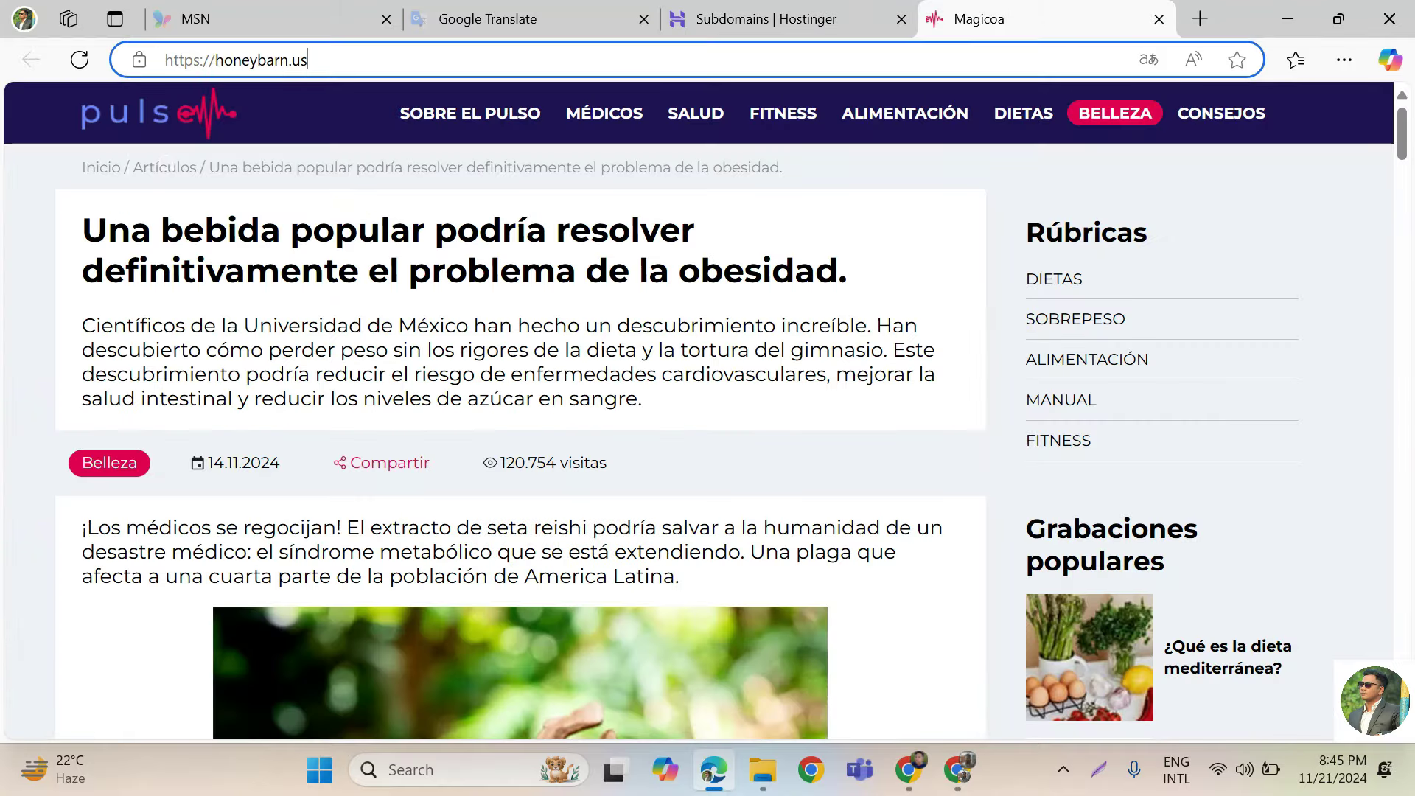
{"action": "scroll", "coordinate": [387, 308], "scroll_direction": "down", "scroll_amount": 10}
{"action": "scroll", "coordinate": [386, 308], "scroll_direction": "up", "scroll_amount": 10}
{"action": "scroll", "coordinate": [387, 308], "scroll_direction": "down", "scroll_amount": 10}
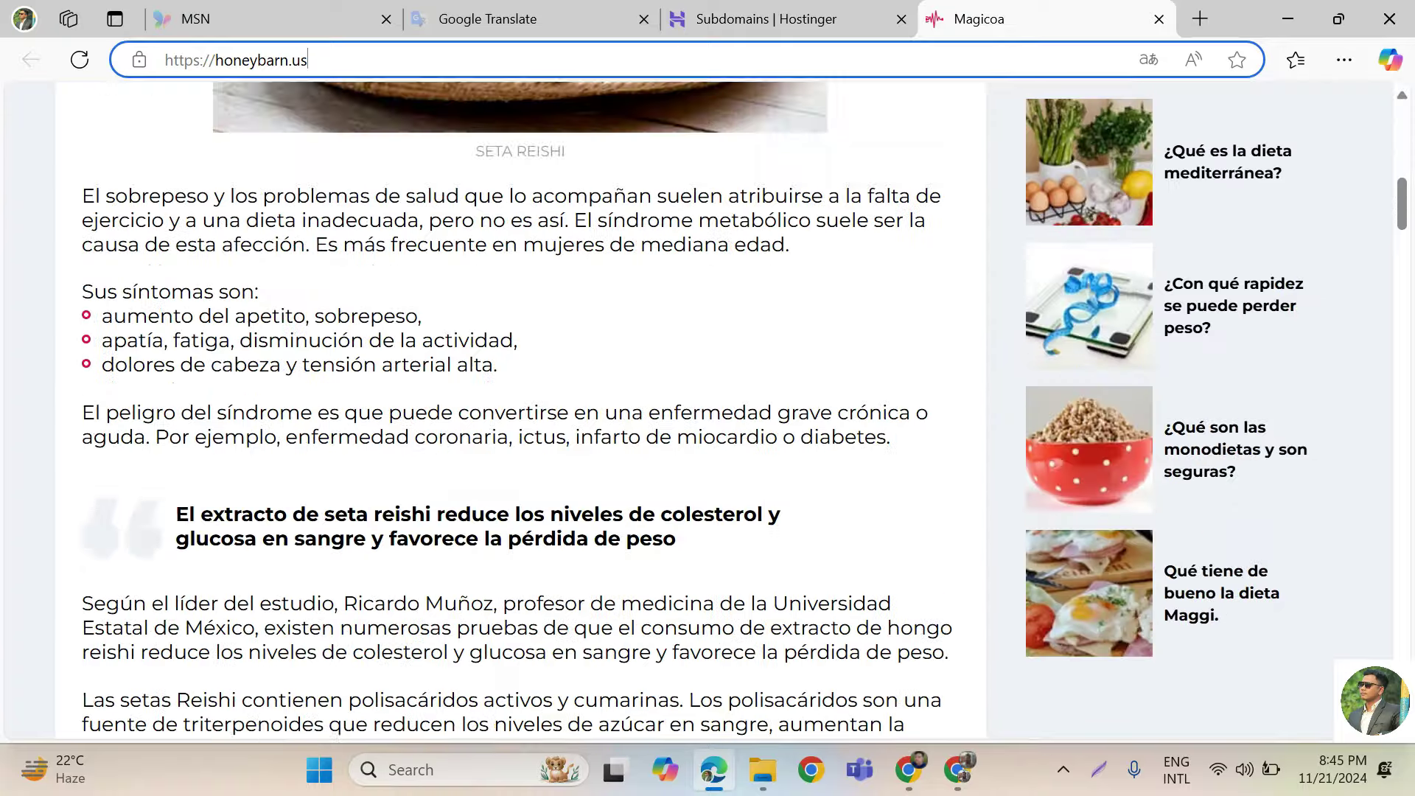
{"action": "scroll", "coordinate": [445, 408], "scroll_direction": "down", "scroll_amount": 10}
{"action": "scroll", "coordinate": [459, 393], "scroll_direction": "up", "scroll_amount": 15}
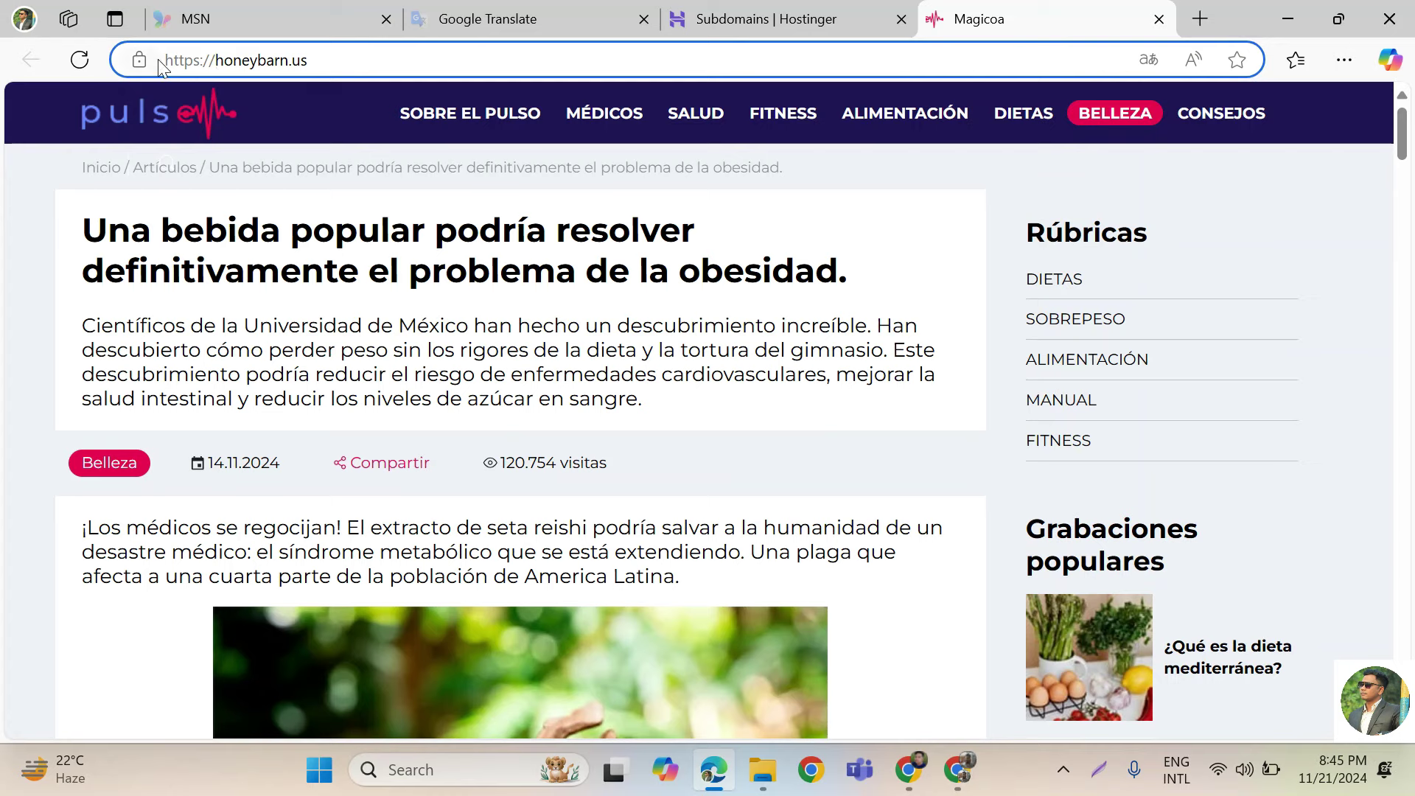
{"action": "left_click", "coordinate": [767, 21]}
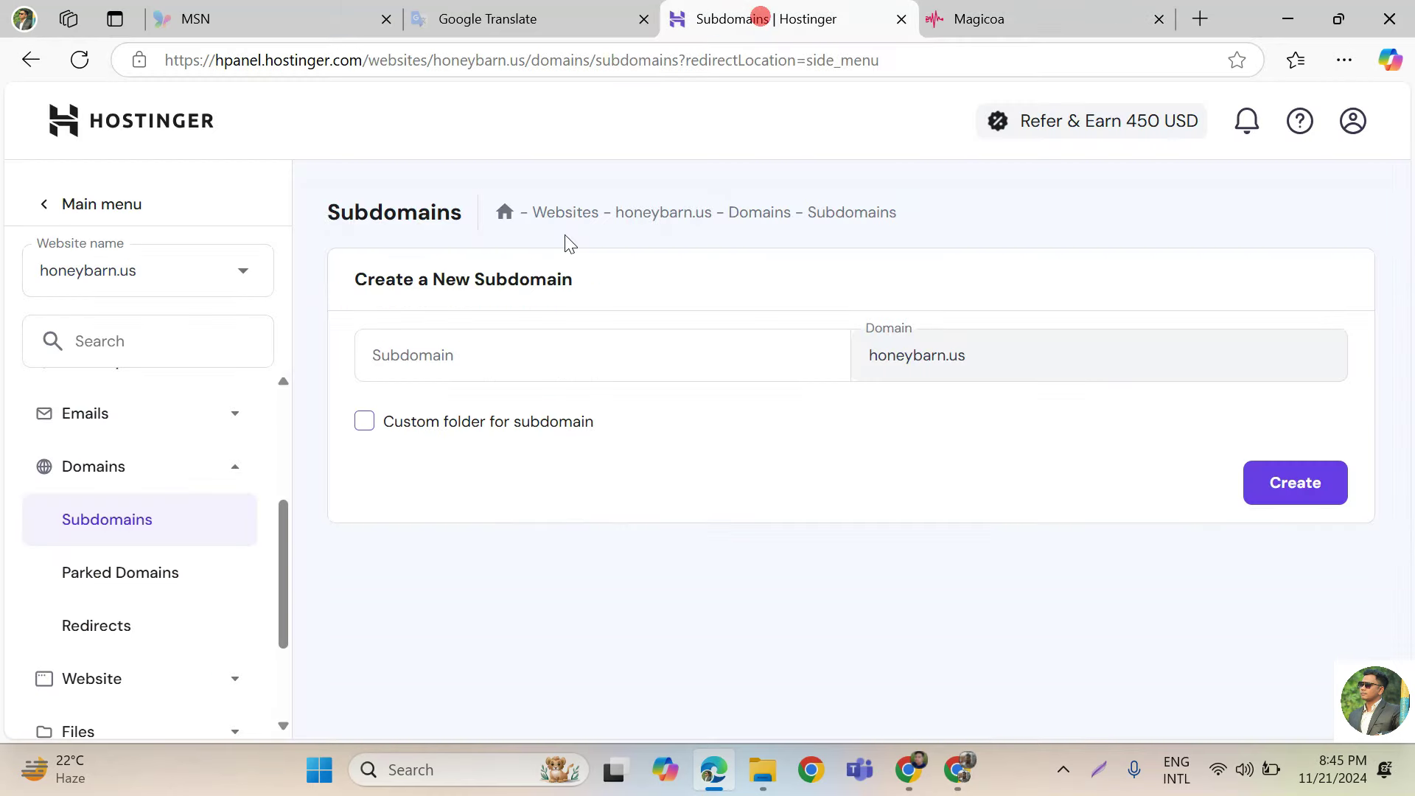
{"action": "left_click", "coordinate": [486, 367]}
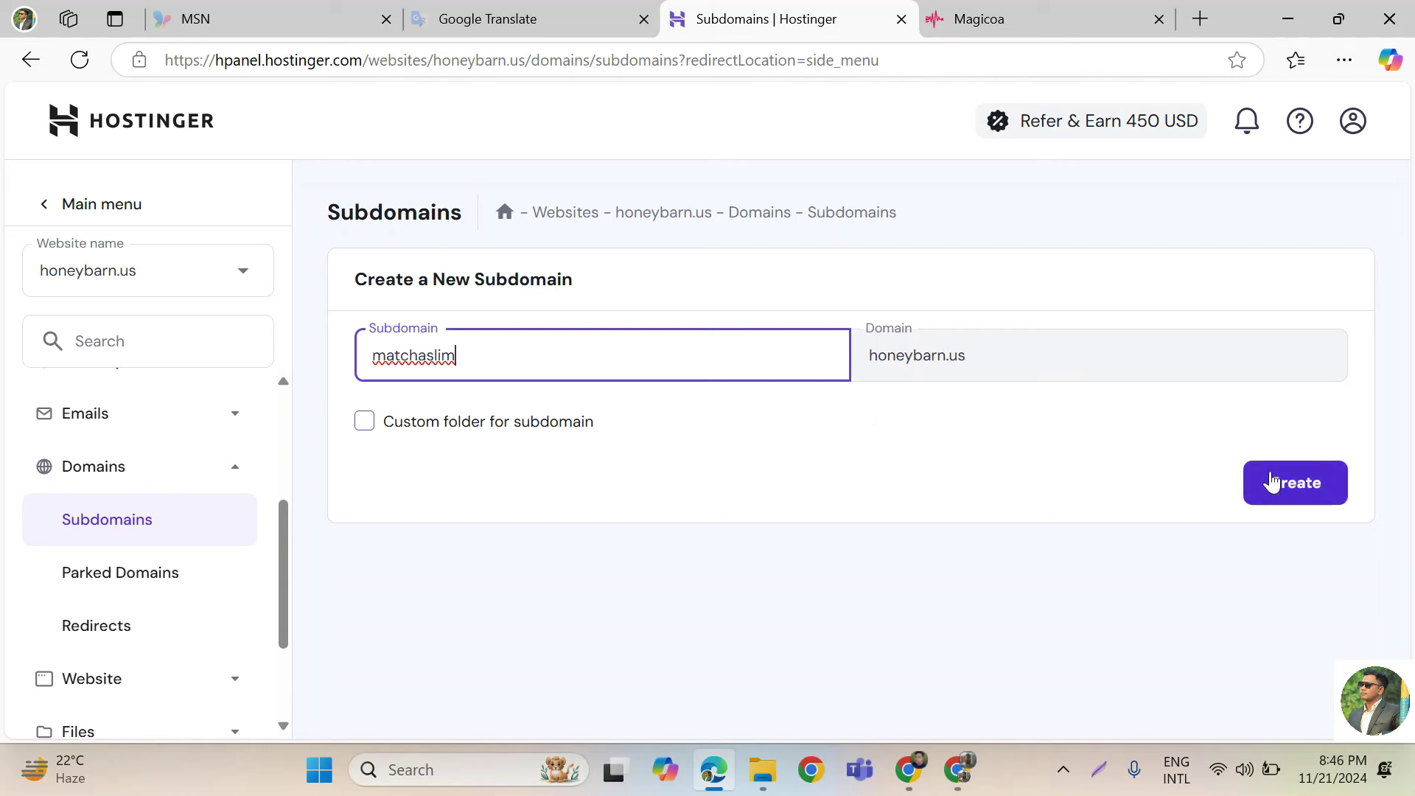
{"action": "left_click", "coordinate": [1288, 488]}
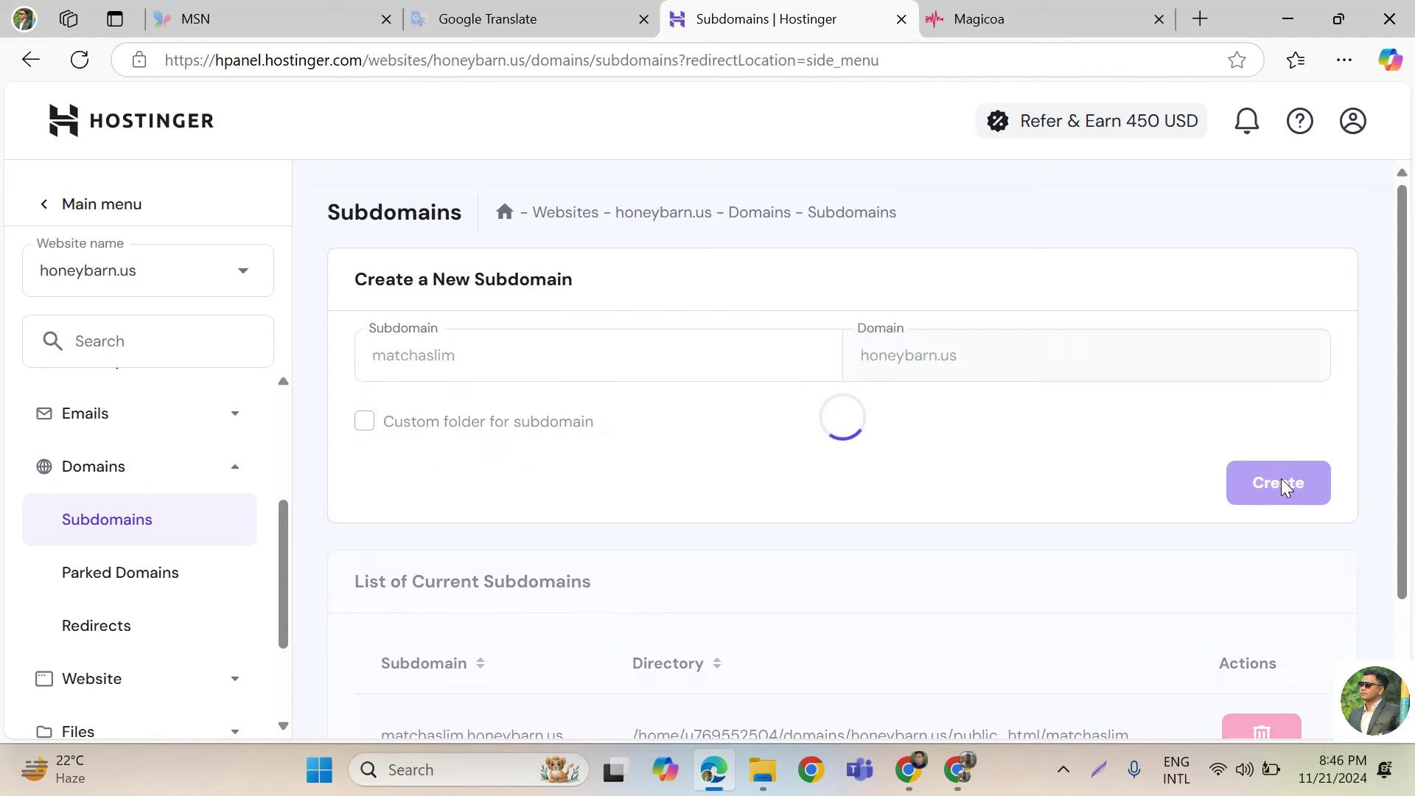
Step: Copy the matchaslim.honeybarn.us address from the subdomain list and start a new tab
{"action": "scroll", "coordinate": [866, 435], "scroll_direction": "down", "scroll_amount": 2}
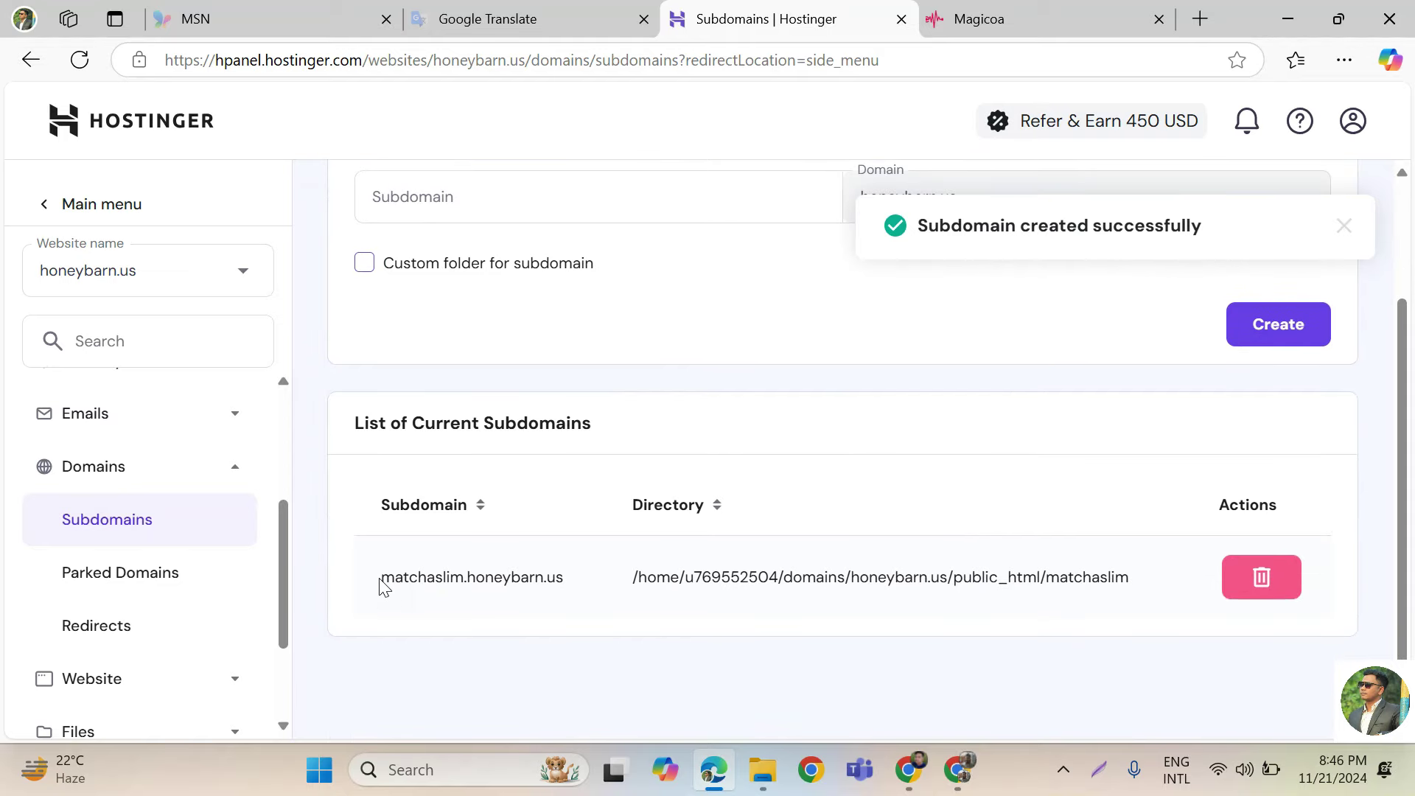
{"action": "left_click_drag", "start_coordinate": [379, 580], "coordinate": [546, 579]}
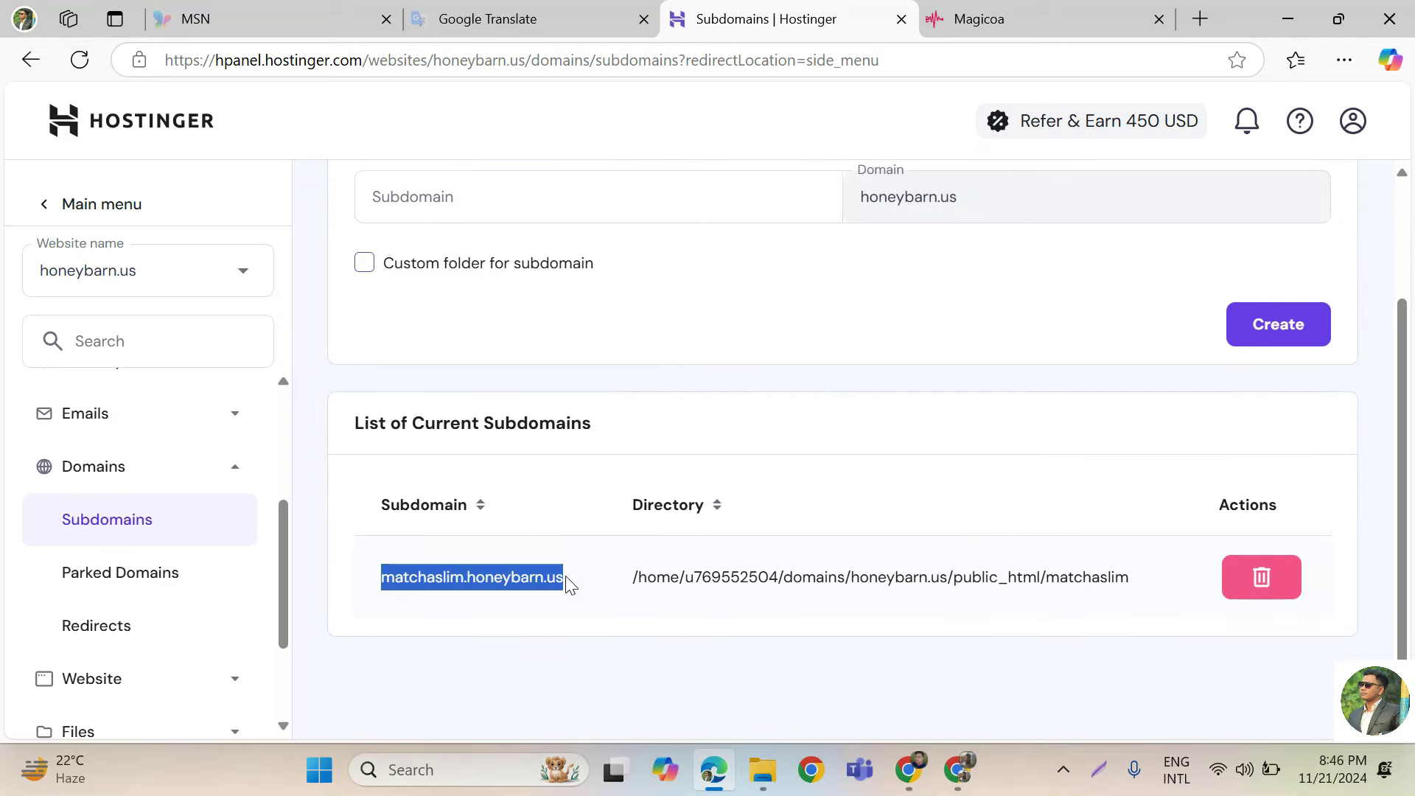
{"action": "left_click", "coordinate": [463, 583]}
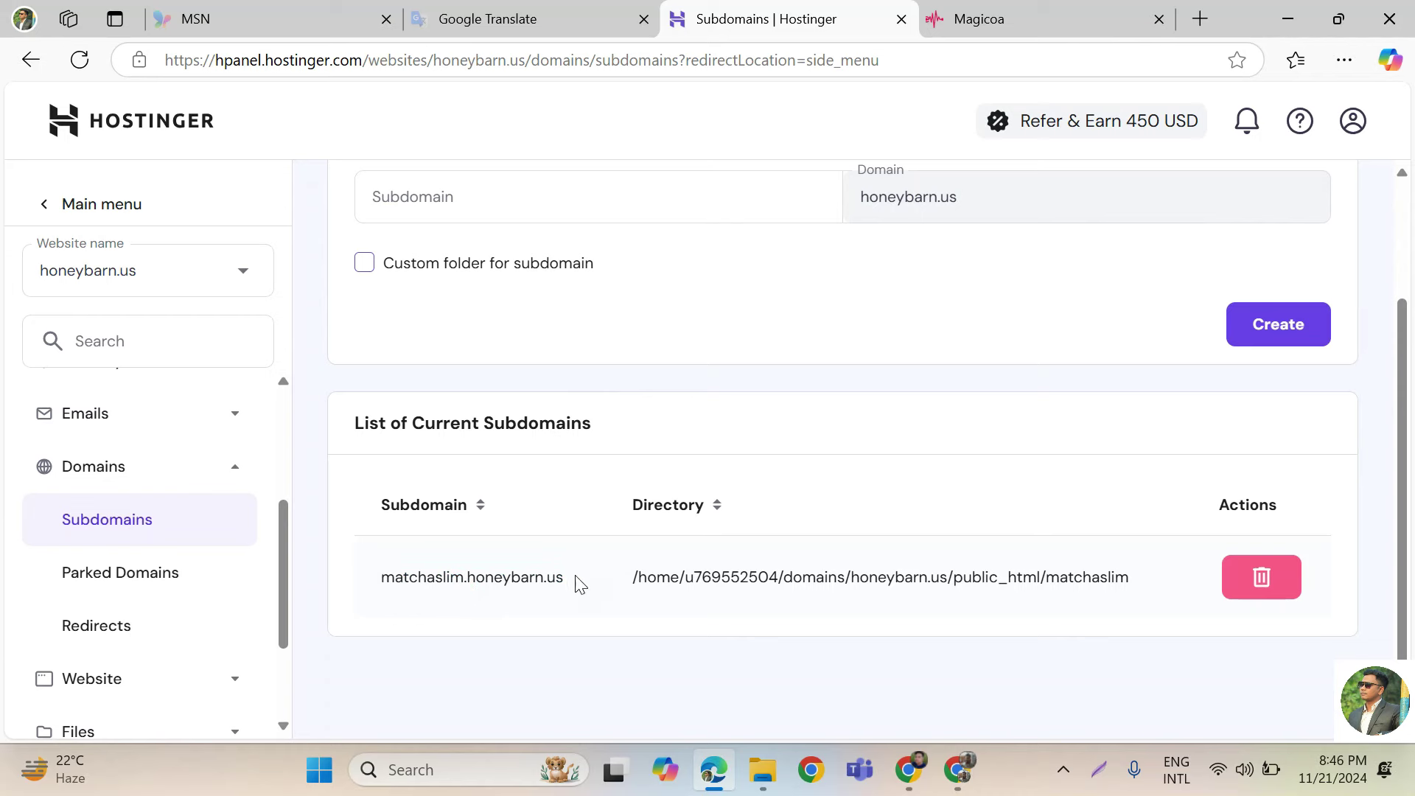
{"action": "left_click_drag", "start_coordinate": [578, 584], "coordinate": [322, 591]}
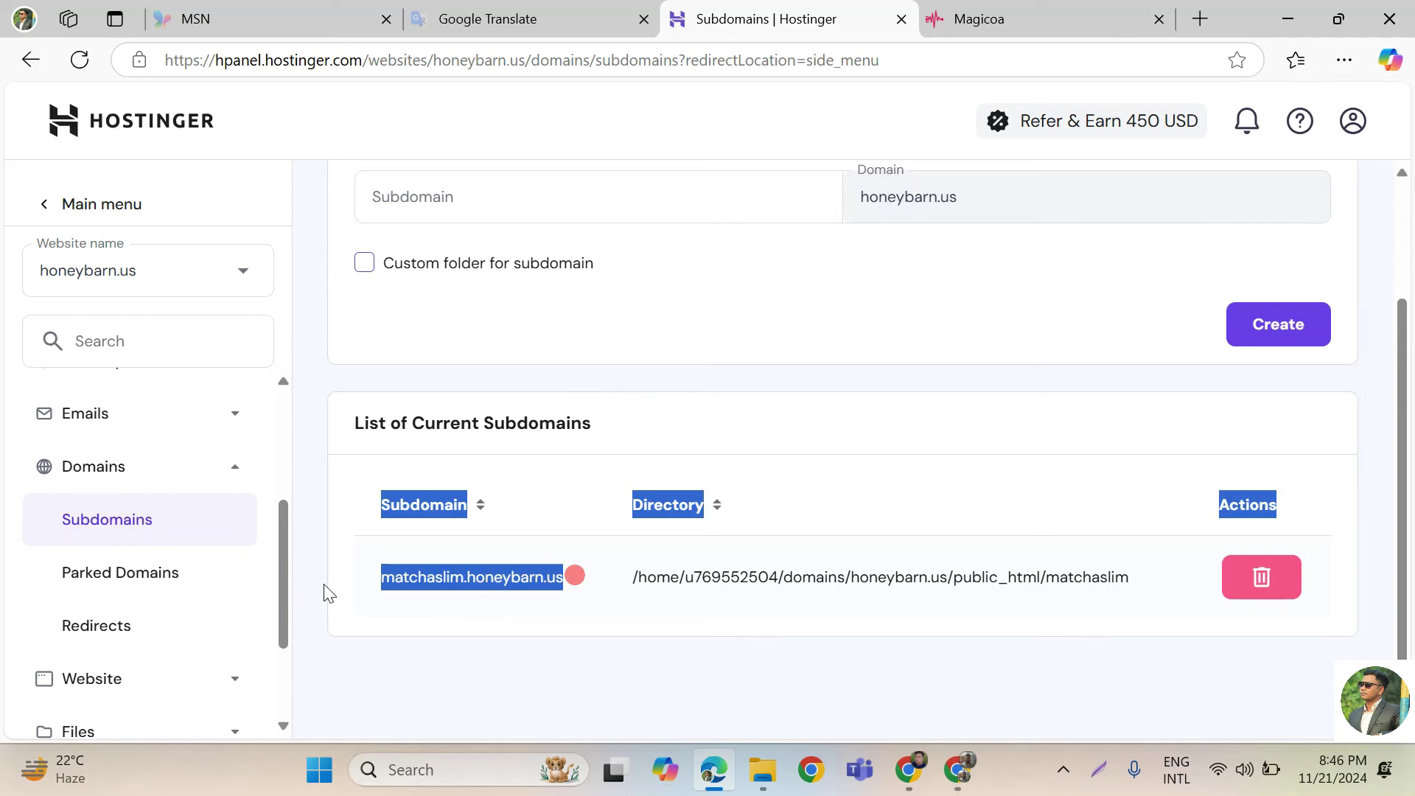
{"action": "double_click", "coordinate": [441, 578]}
{"action": "right_click", "coordinate": [444, 573]}
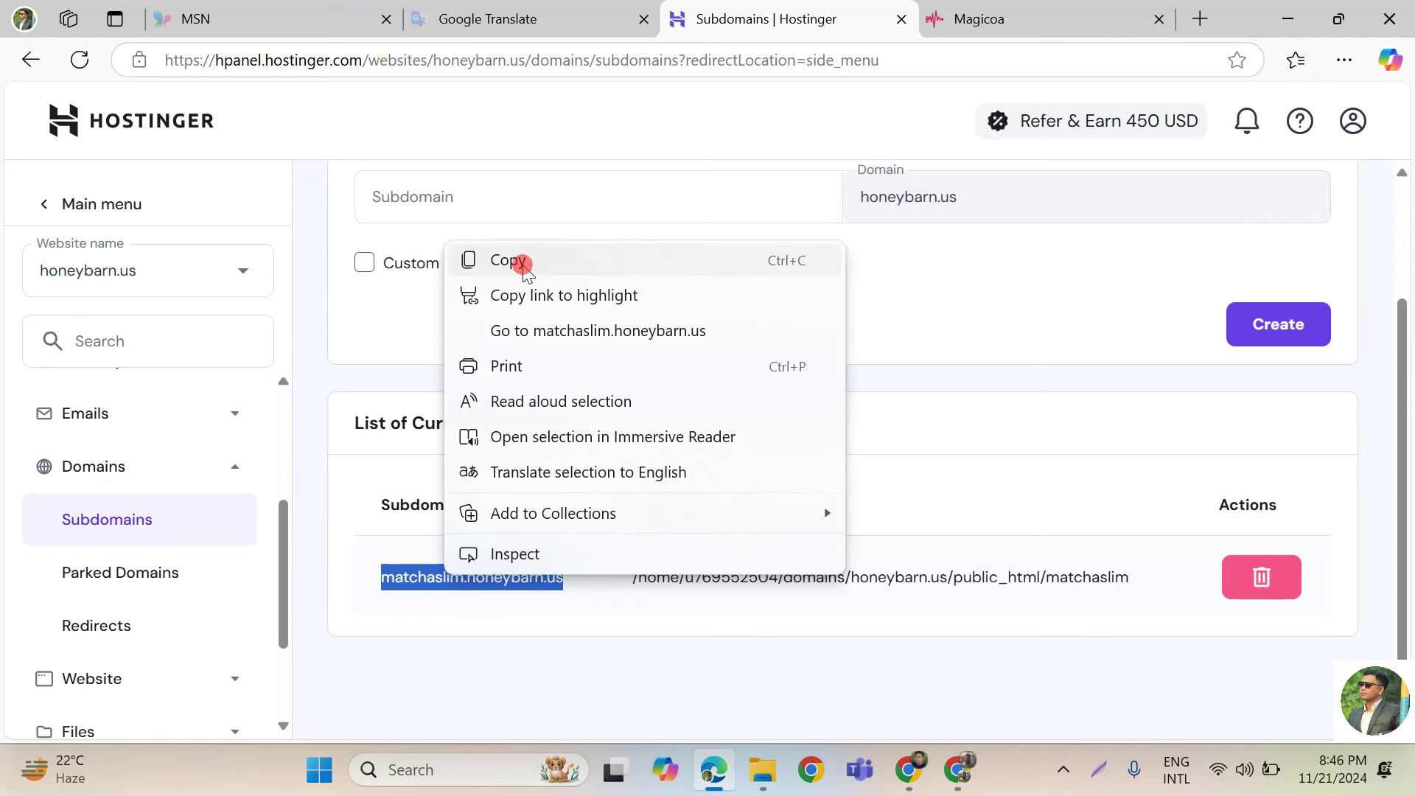
{"action": "left_click", "coordinate": [522, 262]}
{"action": "left_click", "coordinate": [1200, 16]}
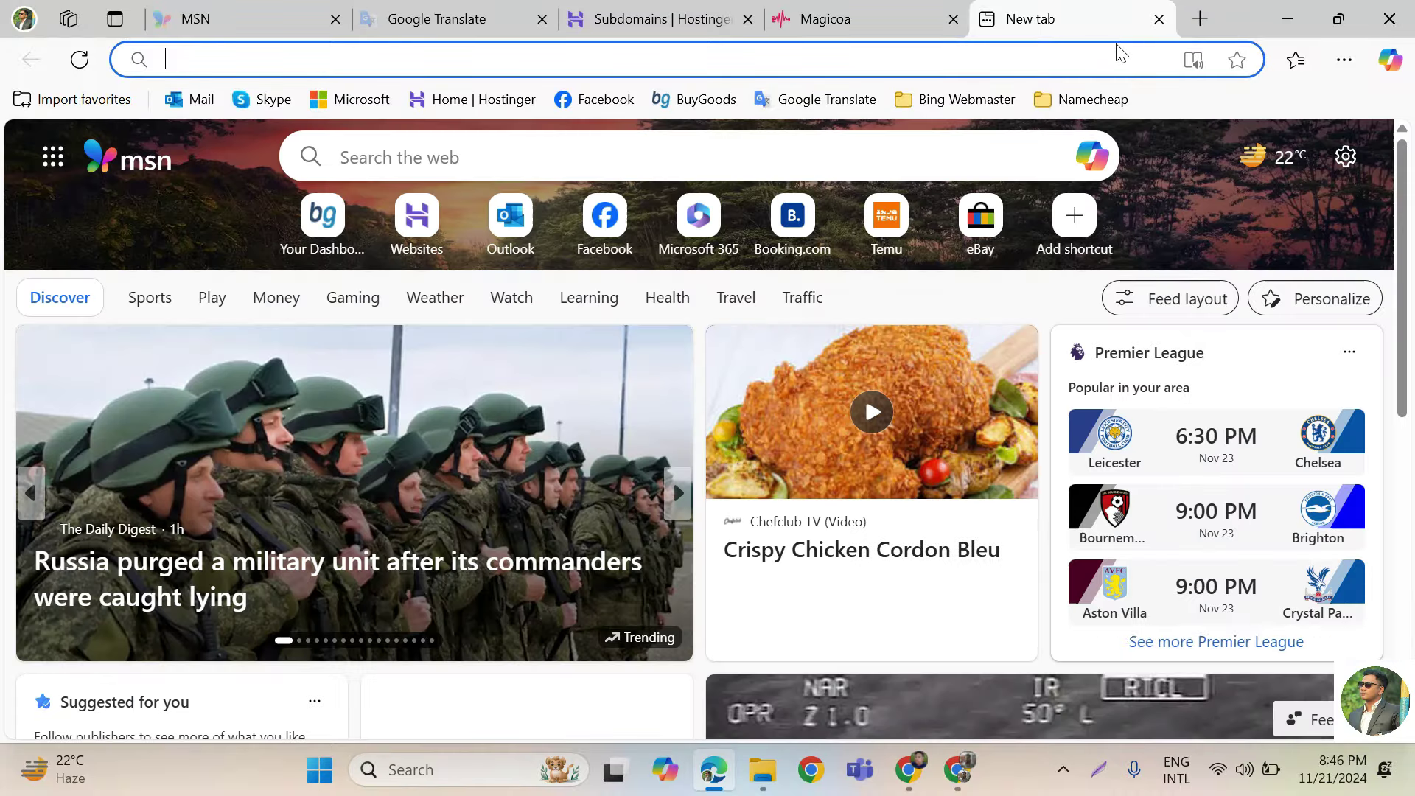
Step: Load matchaslim.honeybarn.us in the new tab, showing Hostinger's default page
{"action": "key", "text": "ctrl+v"}
{"action": "key", "text": "Return"}
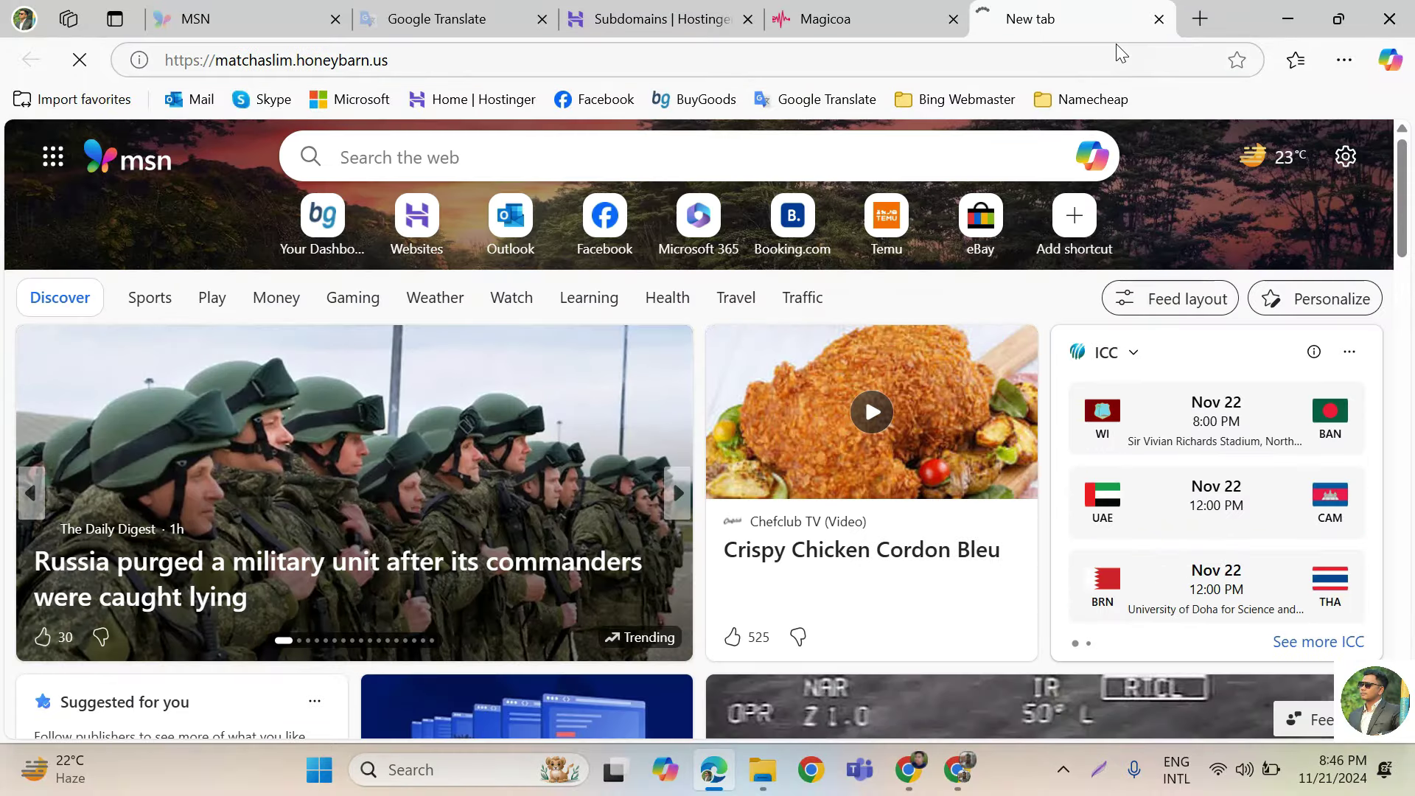
{"action": "mouse_move", "coordinate": [963, 25]}
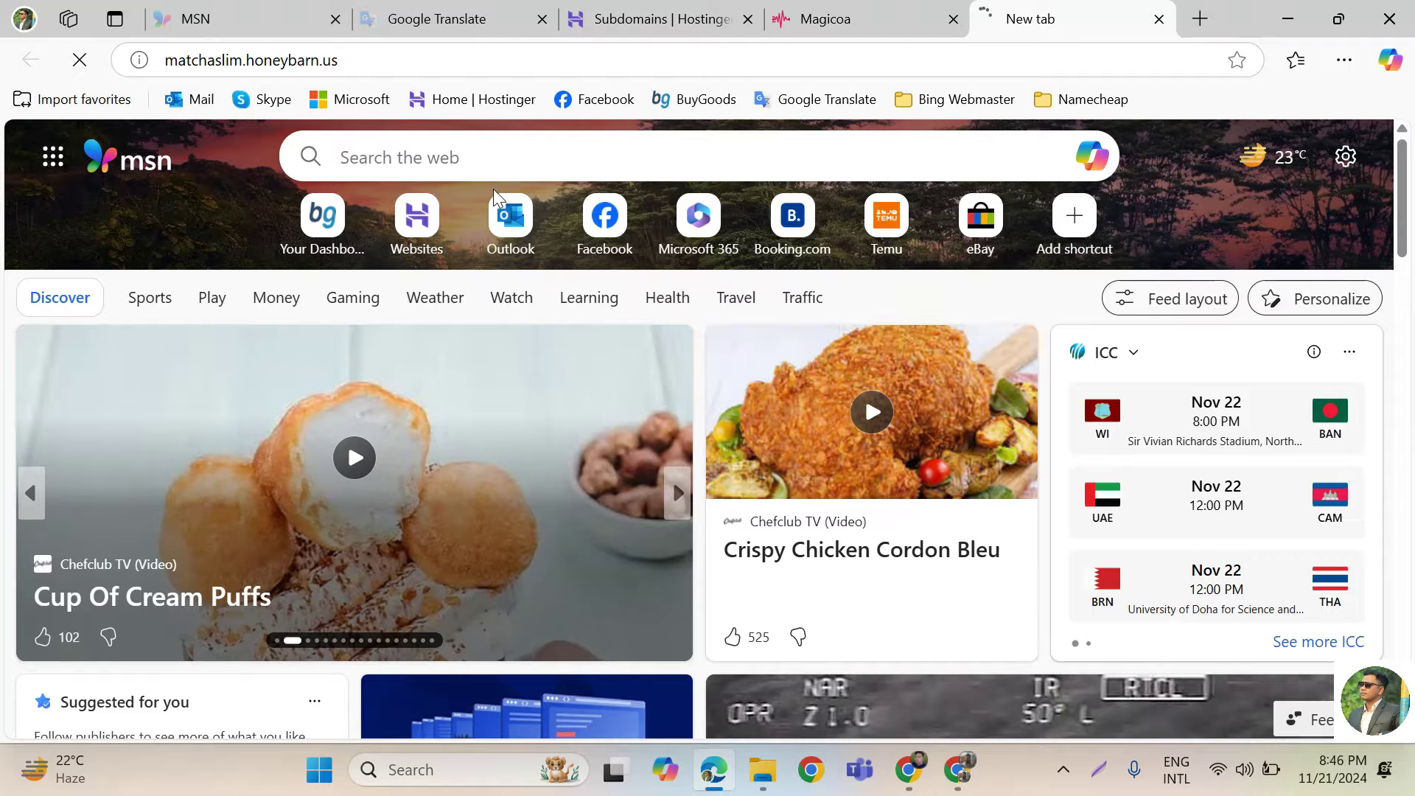
{"action": "scroll", "coordinate": [830, 345], "scroll_direction": "down", "scroll_amount": 2}
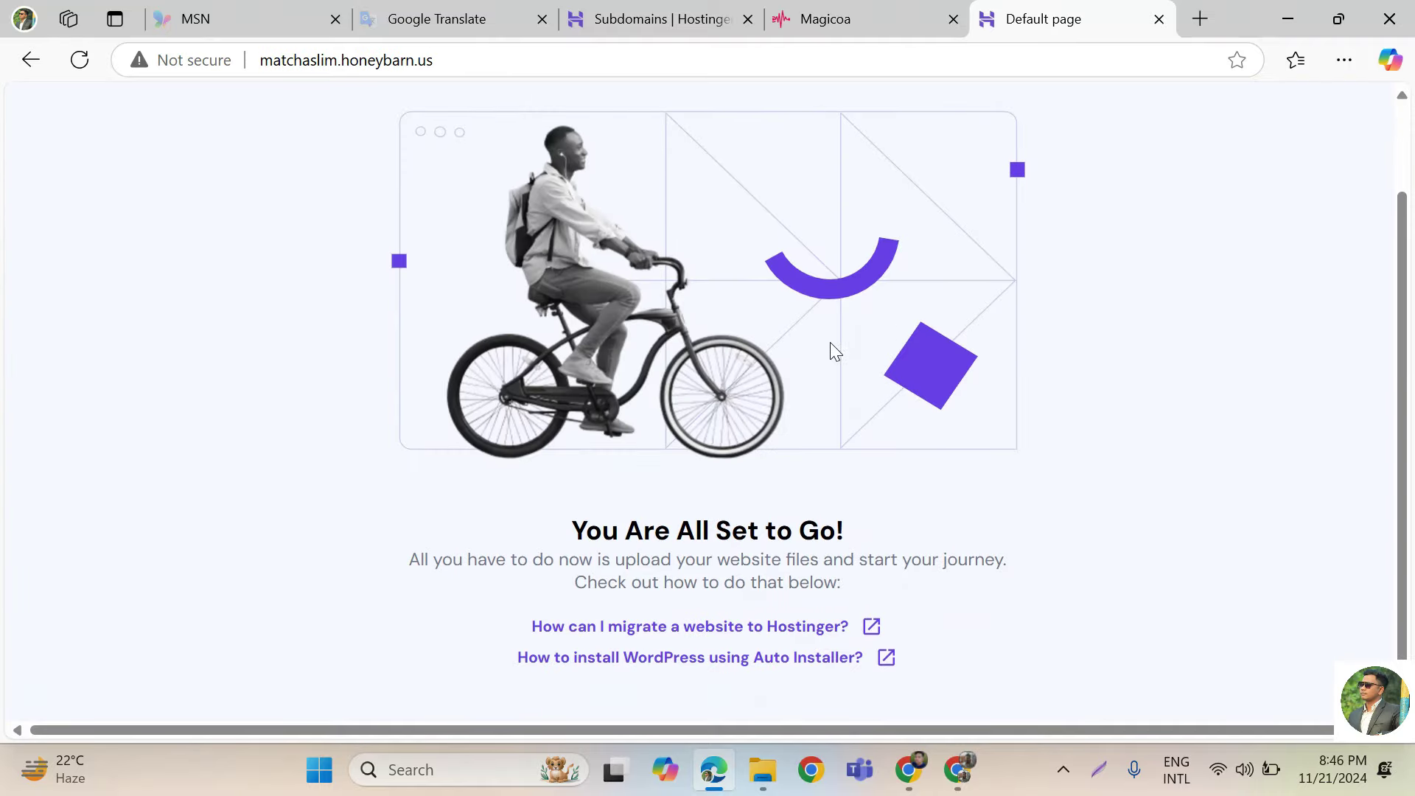
{"action": "scroll", "coordinate": [763, 330], "scroll_direction": "up", "scroll_amount": 2}
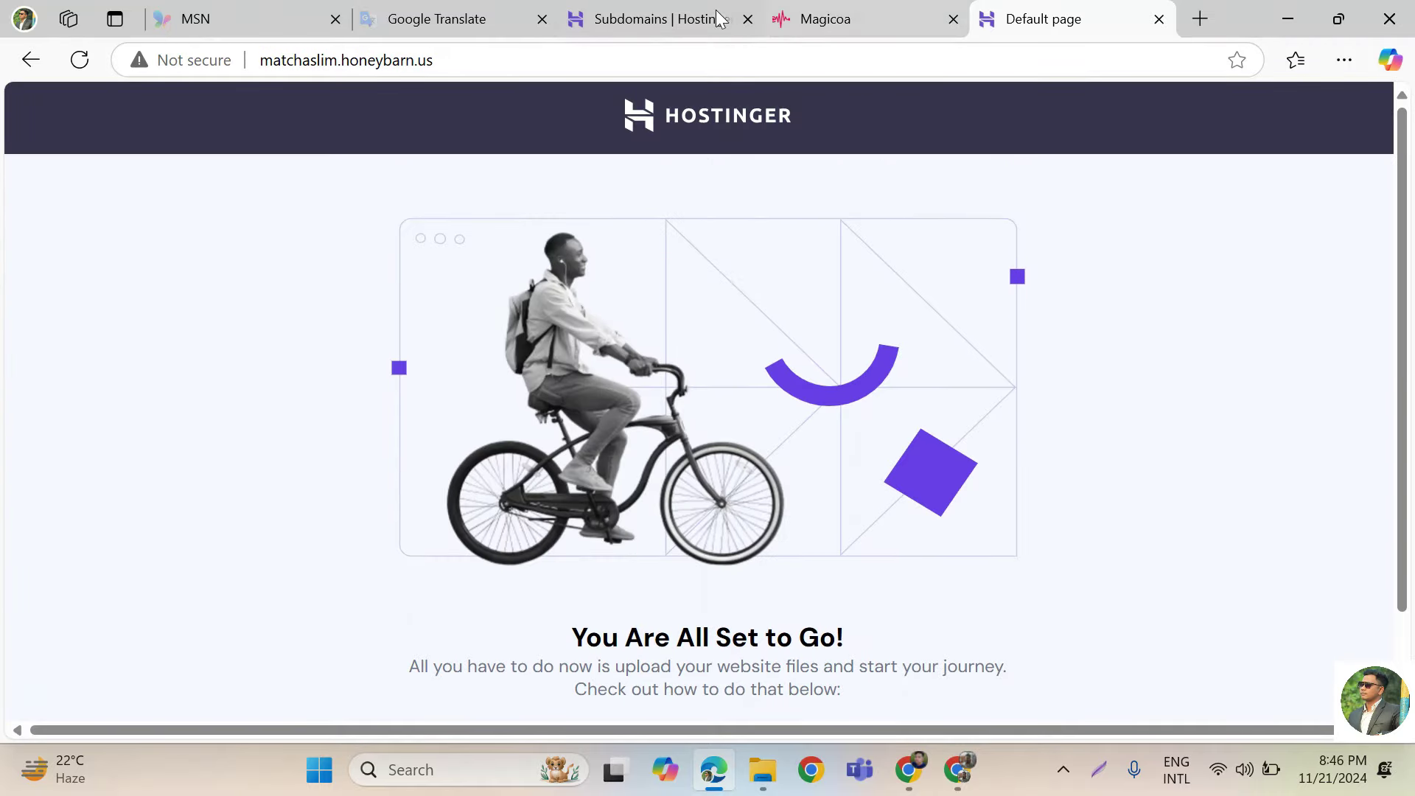
Step: Open the honeybarn.us file manager from the Hostinger website dashboard
{"action": "left_click", "coordinate": [802, 18]}
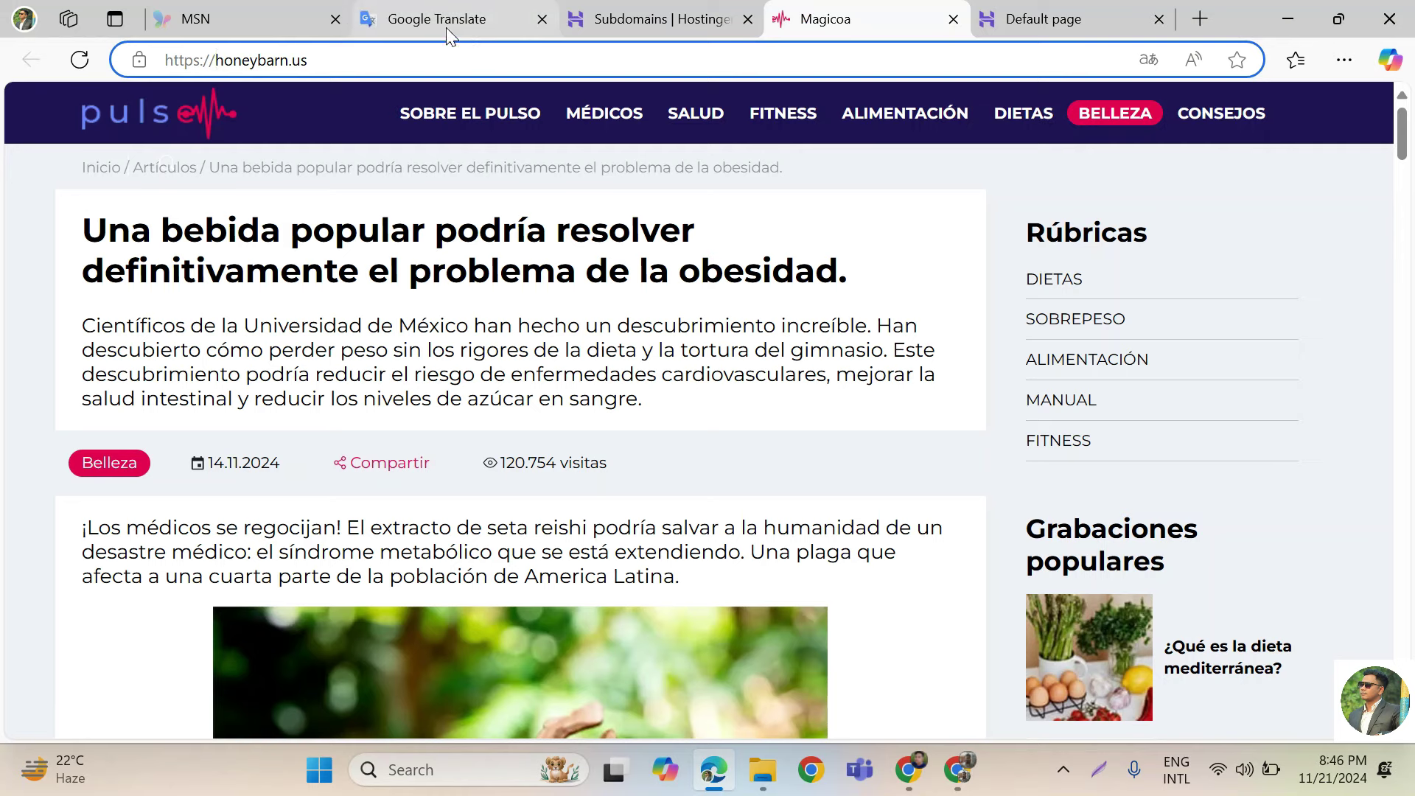
{"action": "left_click", "coordinate": [664, 18]}
{"action": "scroll", "coordinate": [591, 457], "scroll_direction": "up", "scroll_amount": 2}
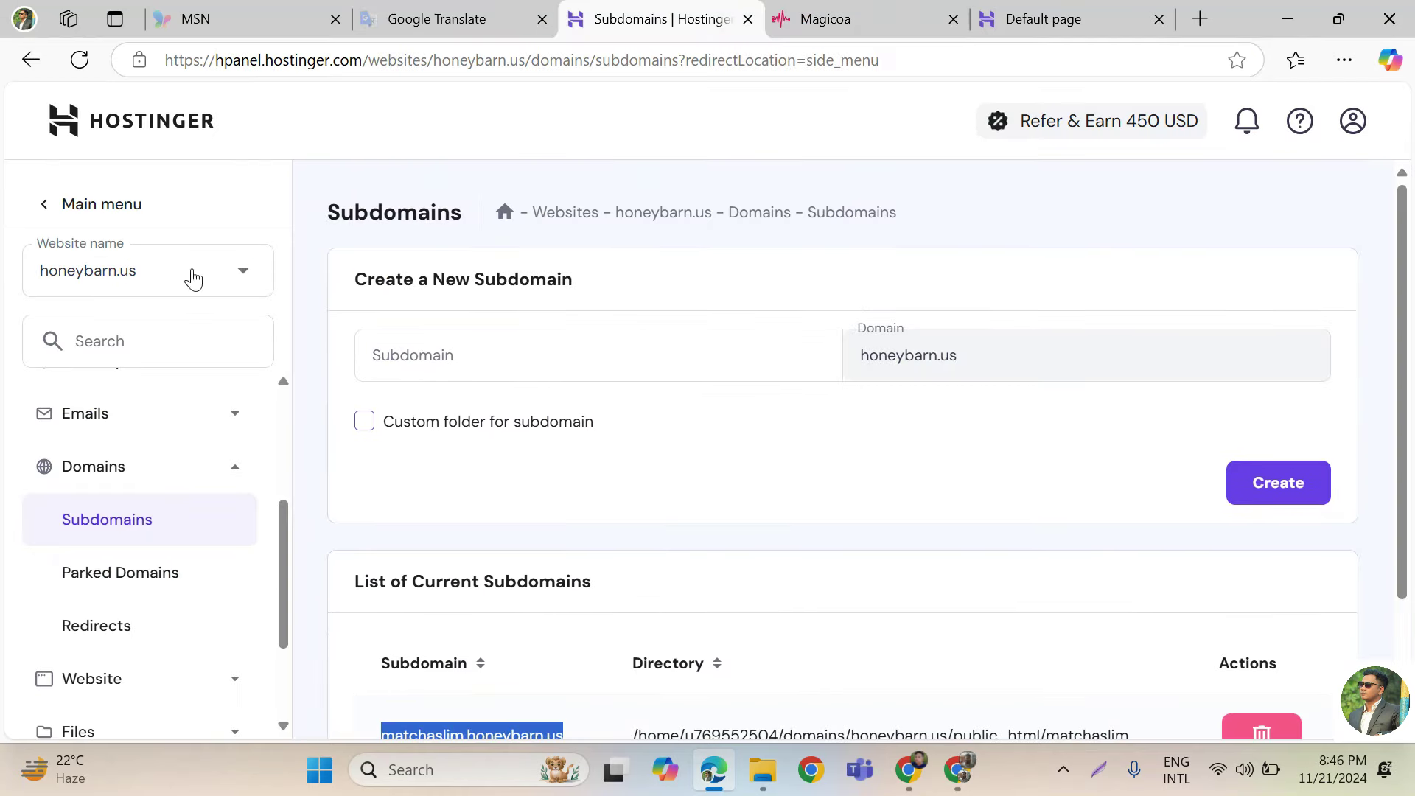
{"action": "scroll", "coordinate": [142, 413], "scroll_direction": "up", "scroll_amount": 4}
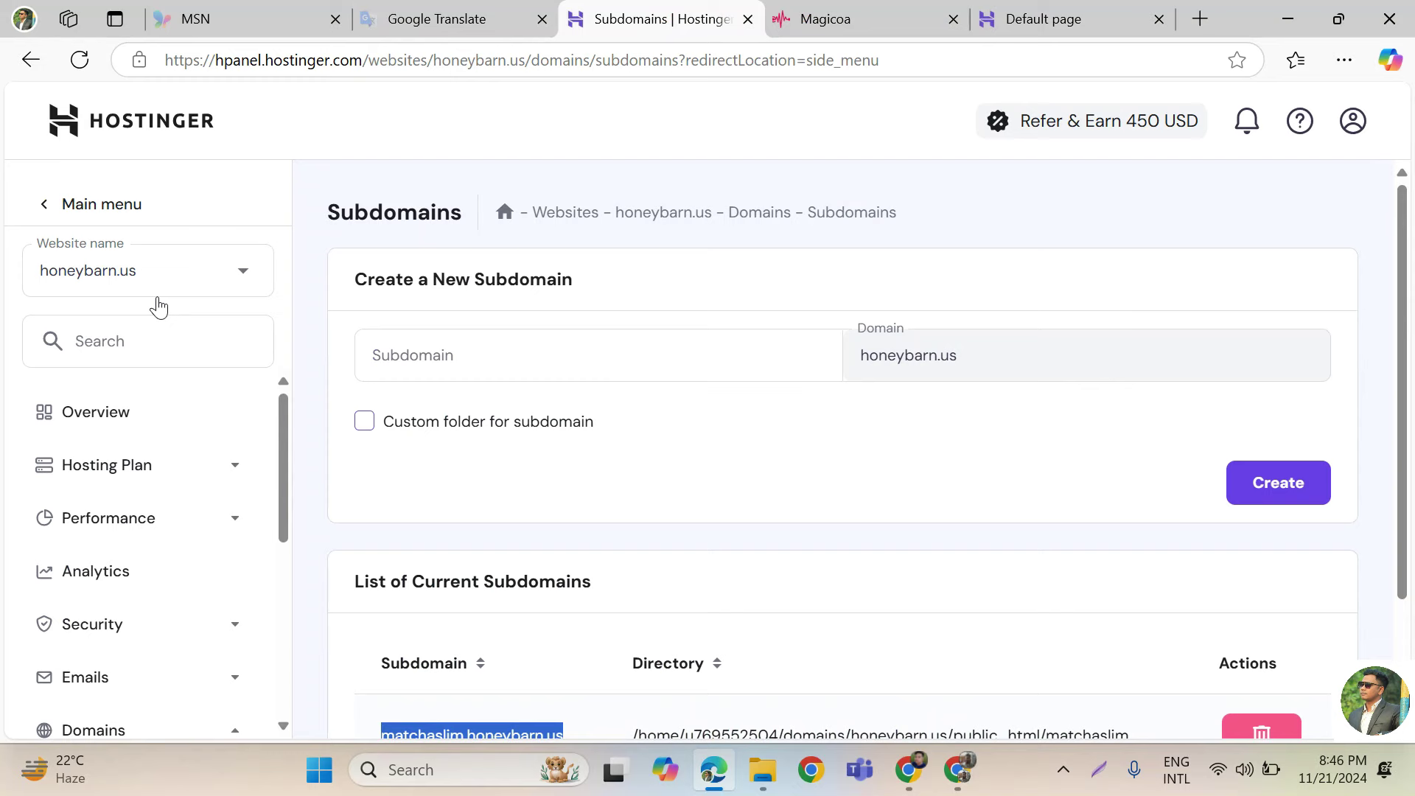
{"action": "left_click", "coordinate": [127, 404]}
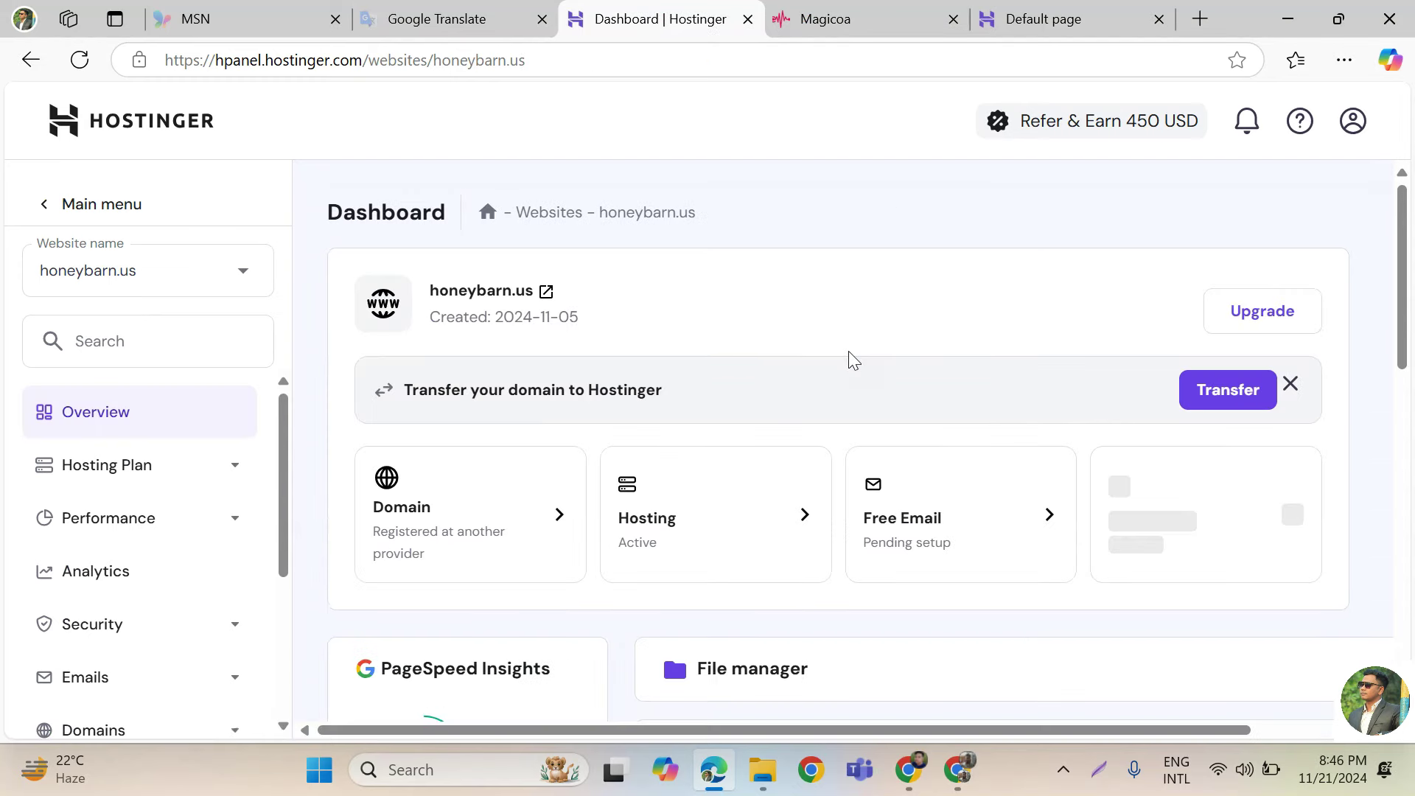
{"action": "scroll", "coordinate": [734, 442], "scroll_direction": "down", "scroll_amount": 3}
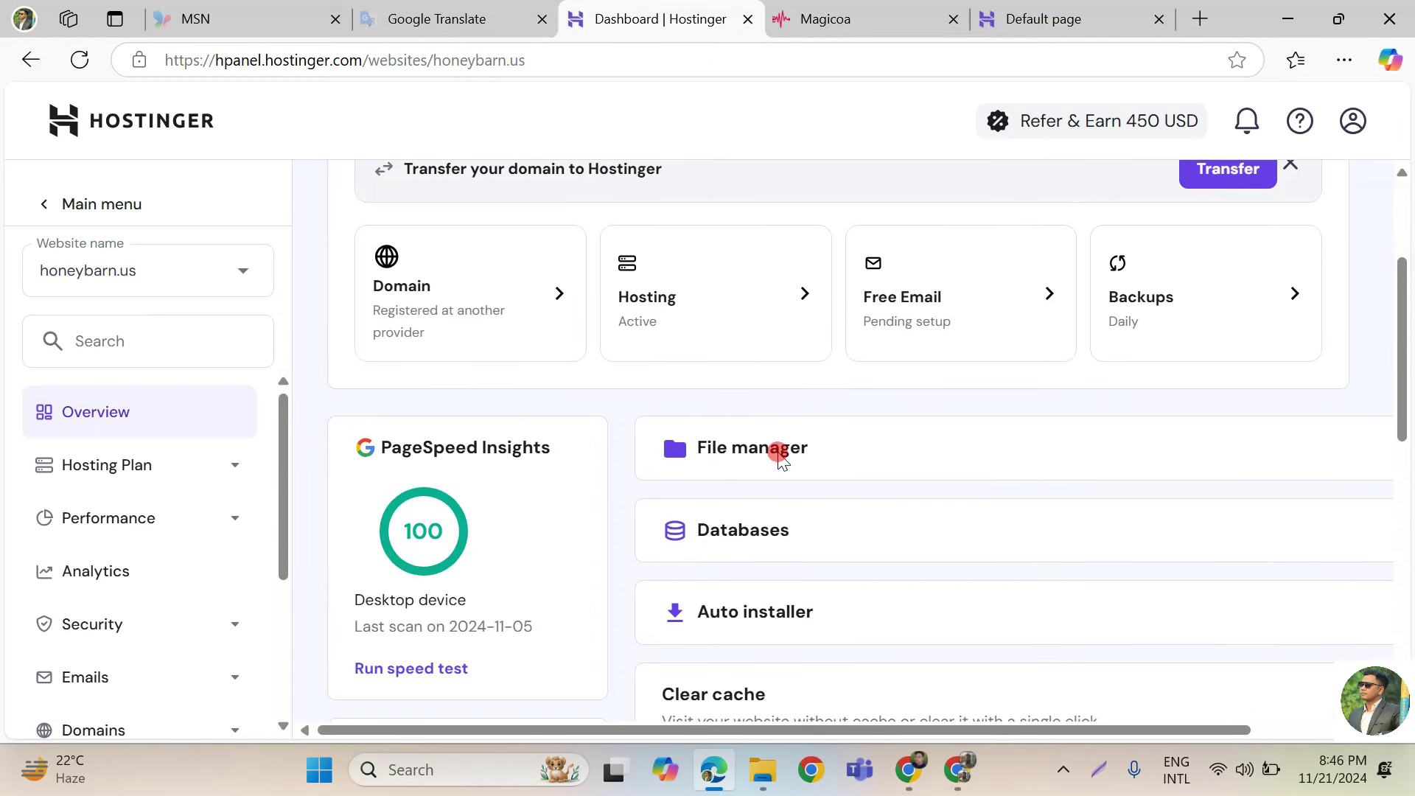
{"action": "left_click", "coordinate": [780, 455]}
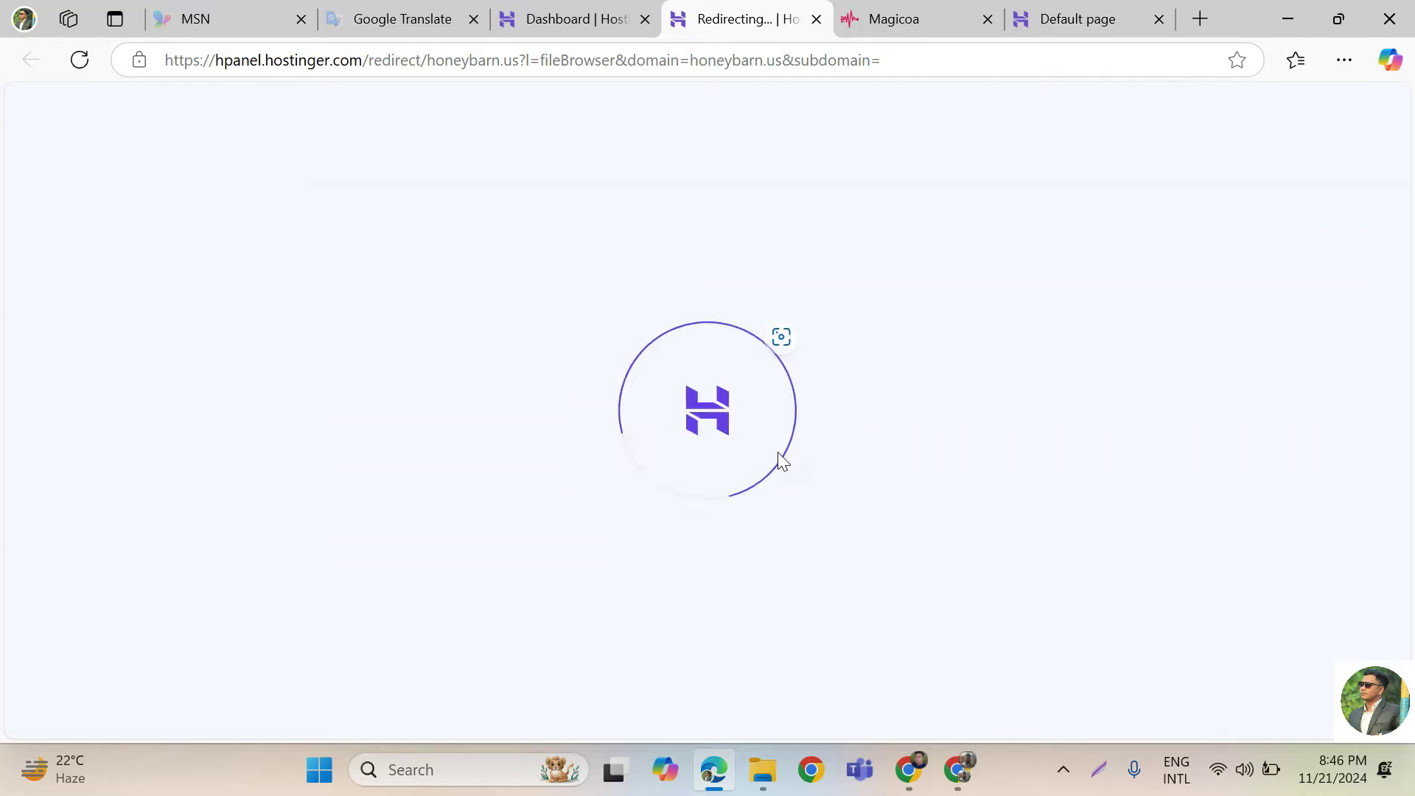
Step: Recheck the matchaslim subdomain's address, then return to the file manager listing
{"action": "left_click", "coordinate": [1072, 19]}
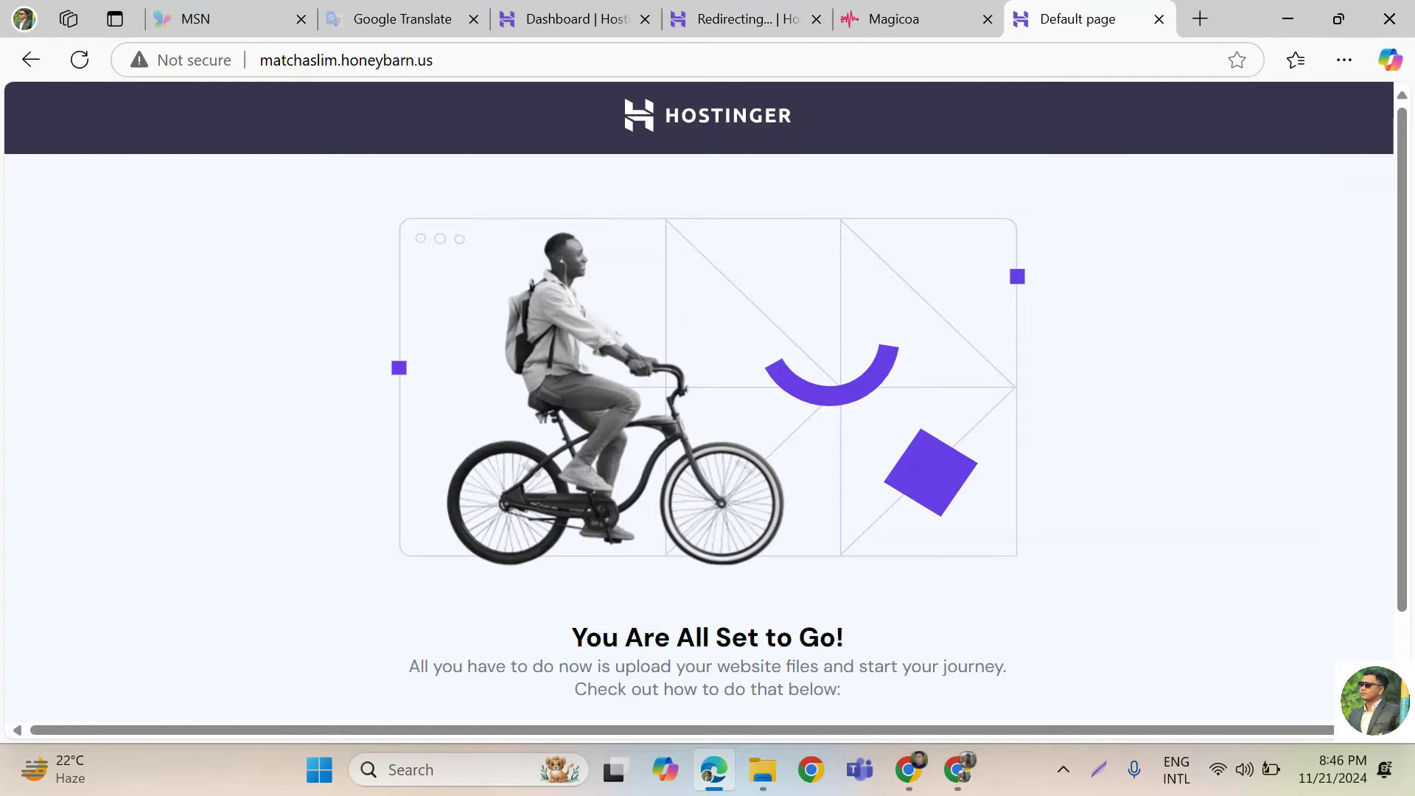
{"action": "left_click", "coordinate": [266, 60]}
{"action": "left_click", "coordinate": [361, 60]}
{"action": "left_click", "coordinate": [462, 62]}
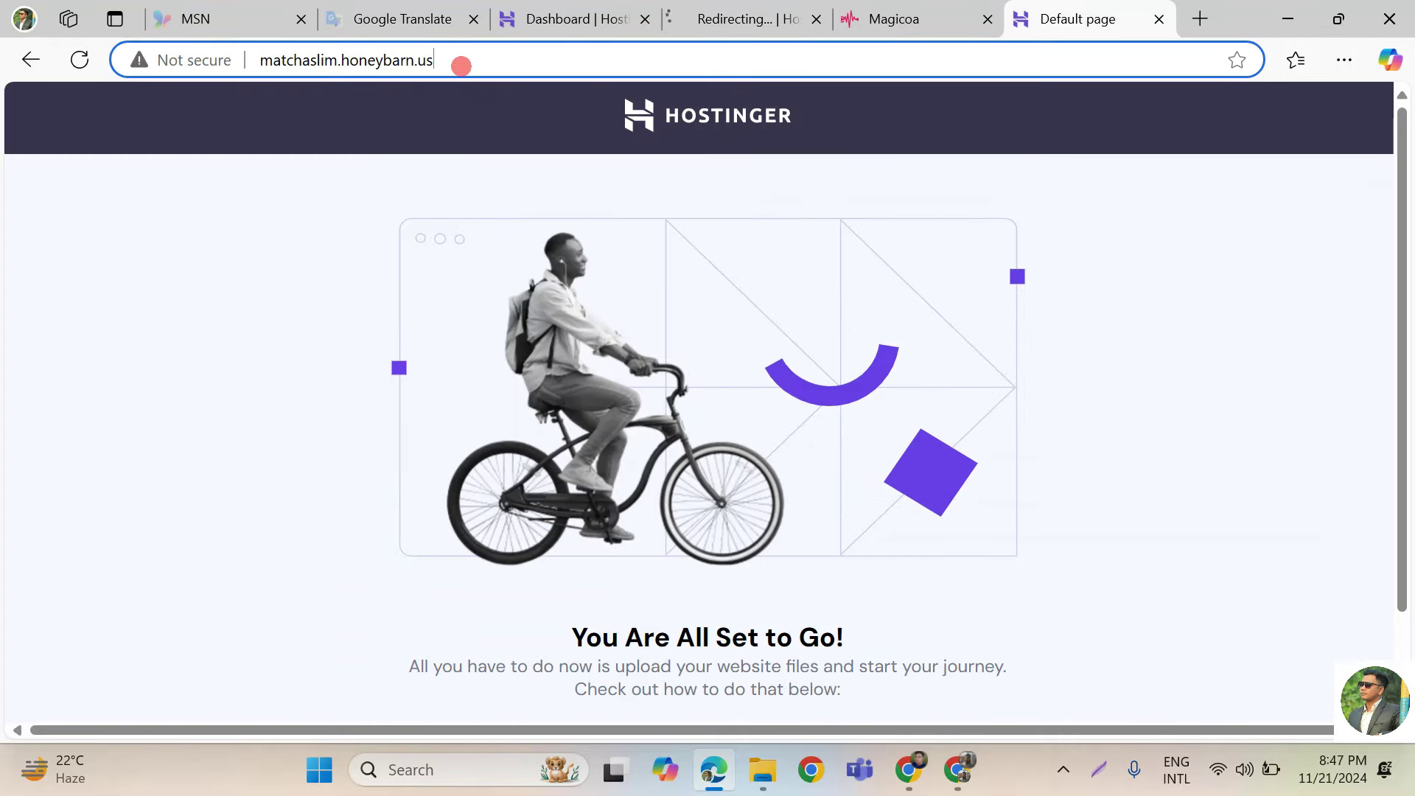
{"action": "left_click", "coordinate": [759, 17]}
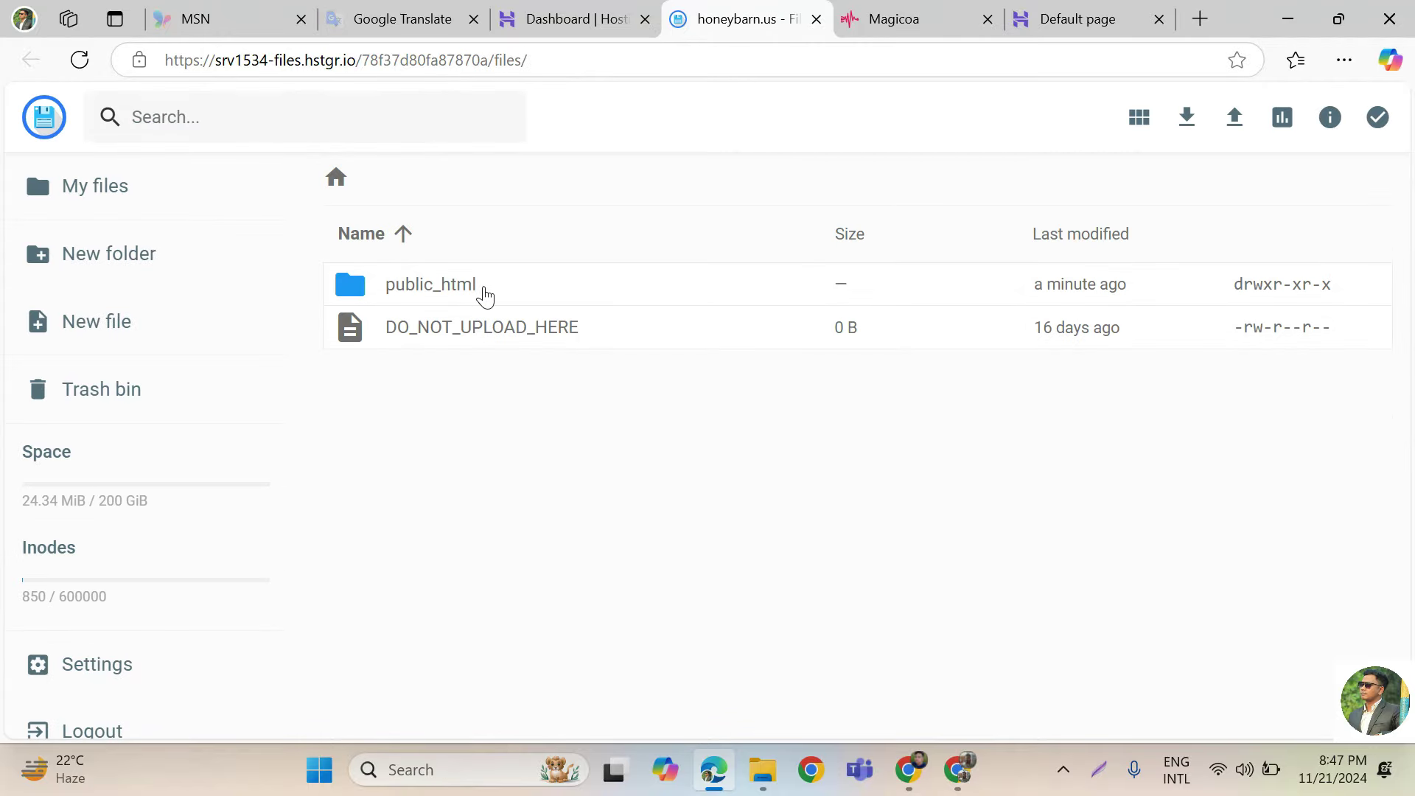
Step: Go into public_html/matchaslim and delete the default.php file
{"action": "double_click", "coordinate": [523, 295]}
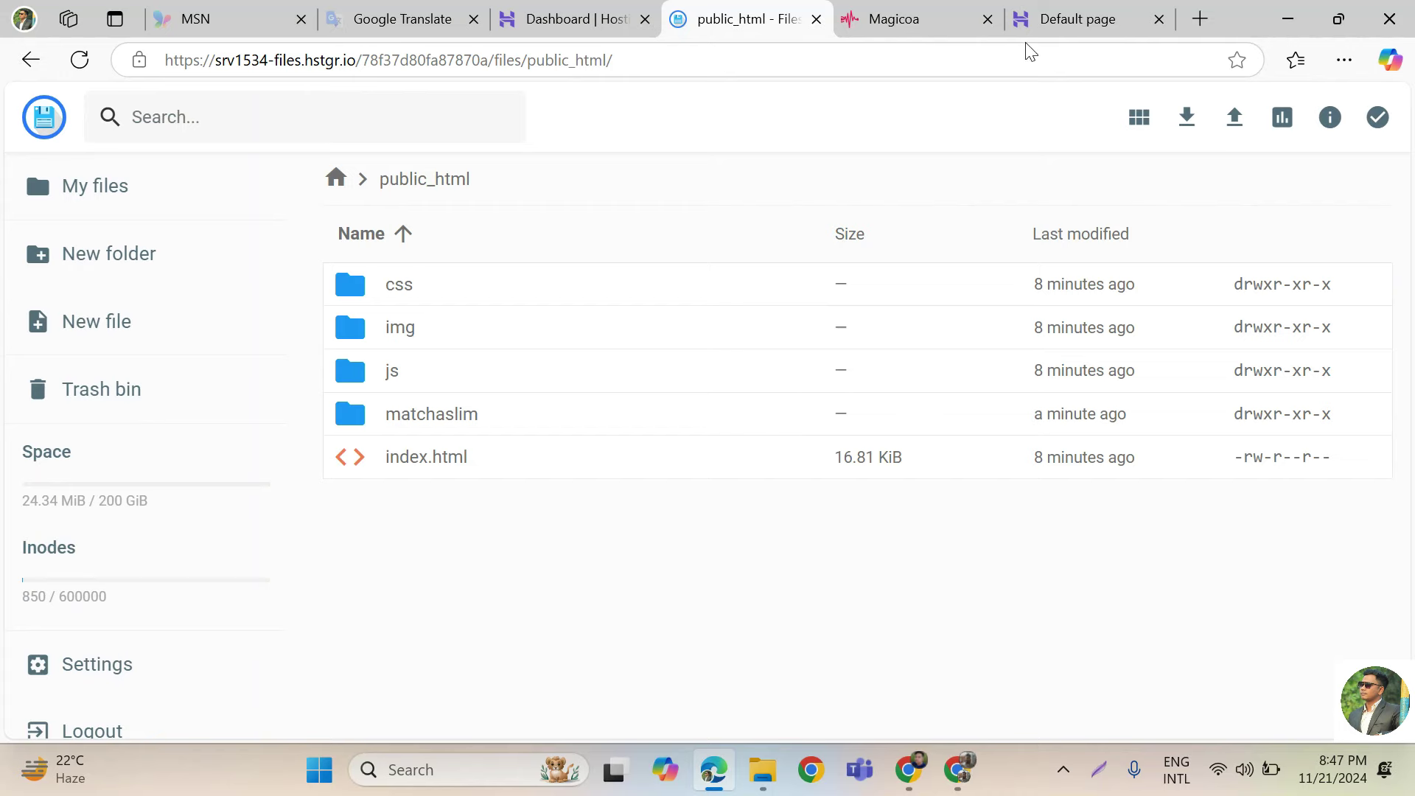
{"action": "left_click", "coordinate": [1069, 10]}
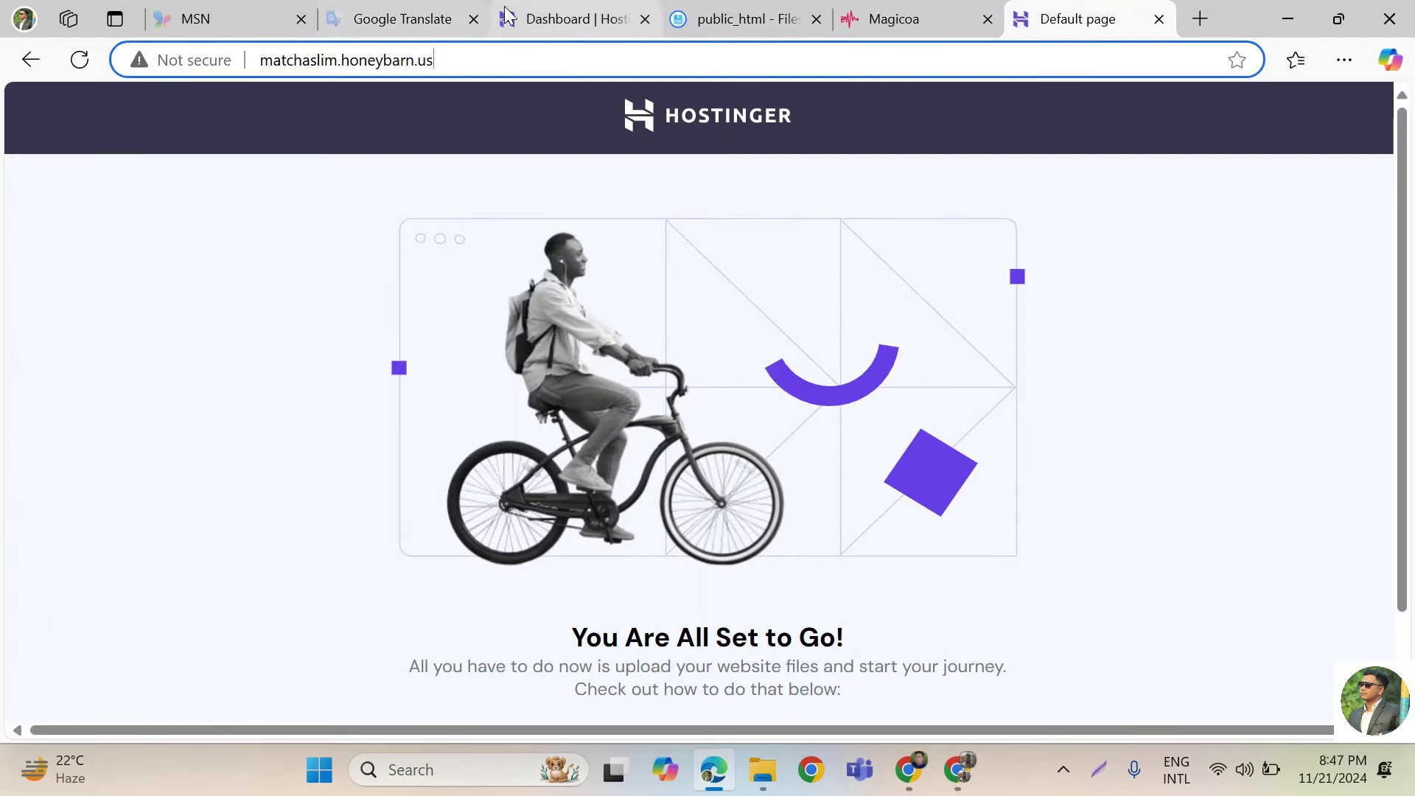
{"action": "left_click", "coordinate": [534, 13]}
{"action": "left_click", "coordinate": [722, 10]}
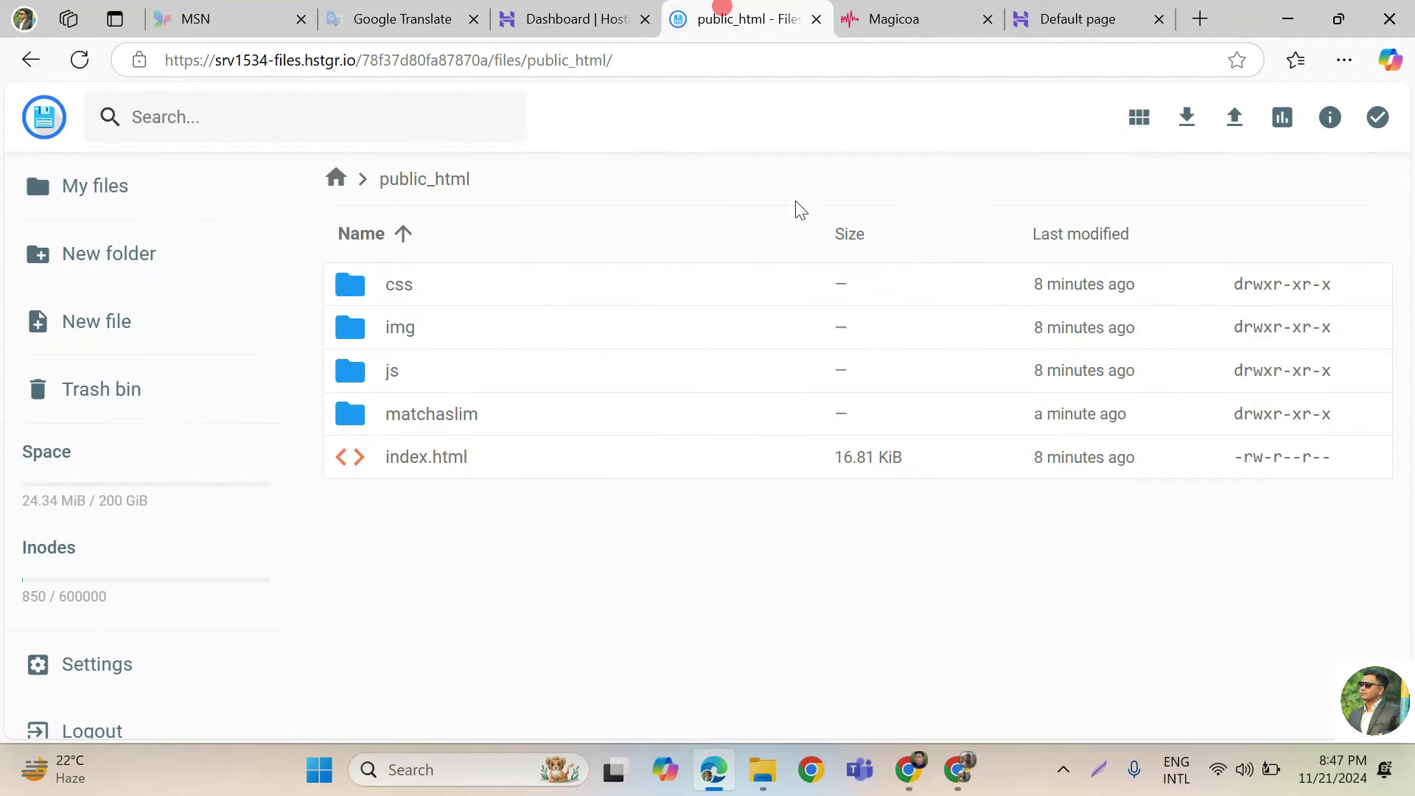
{"action": "double_click", "coordinate": [444, 426]}
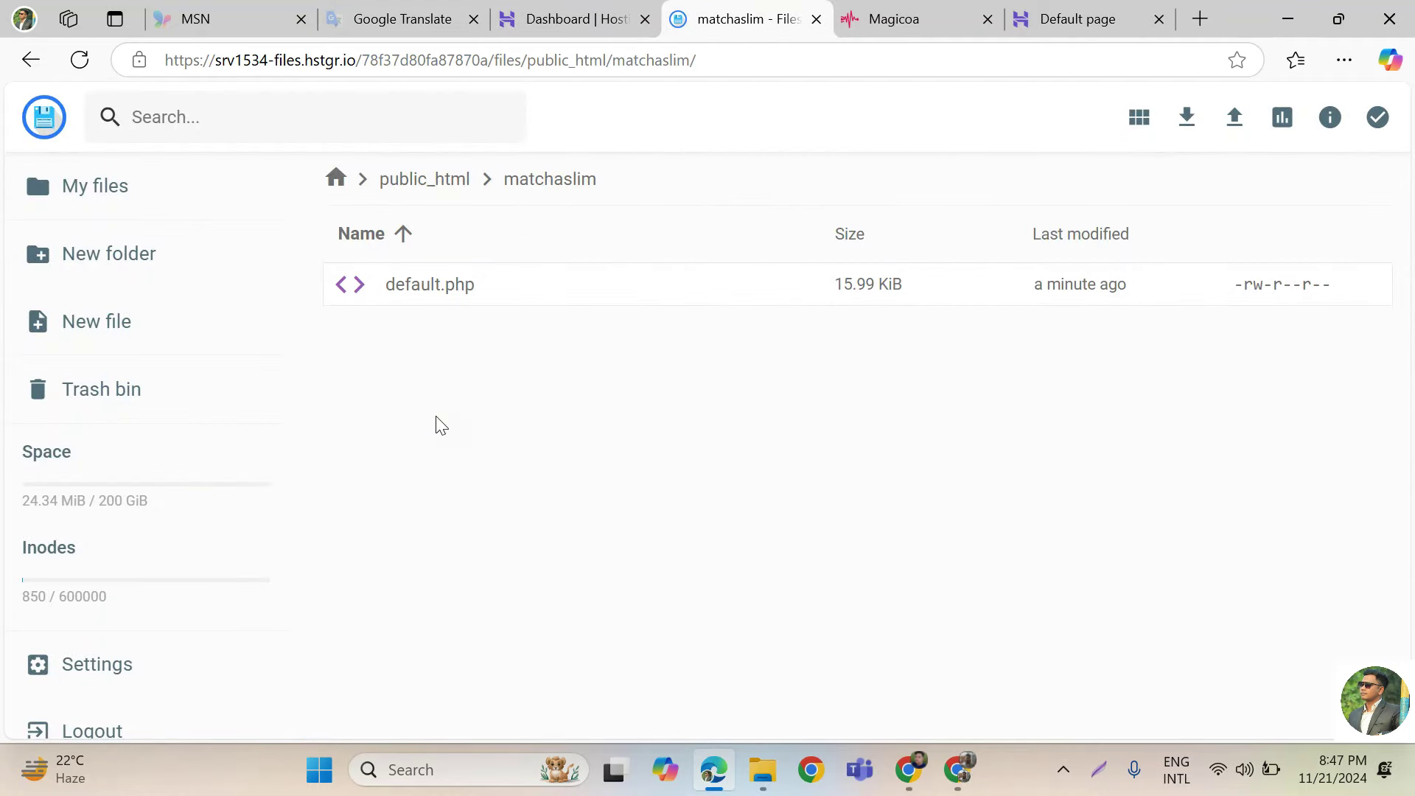
{"action": "left_click", "coordinate": [594, 302]}
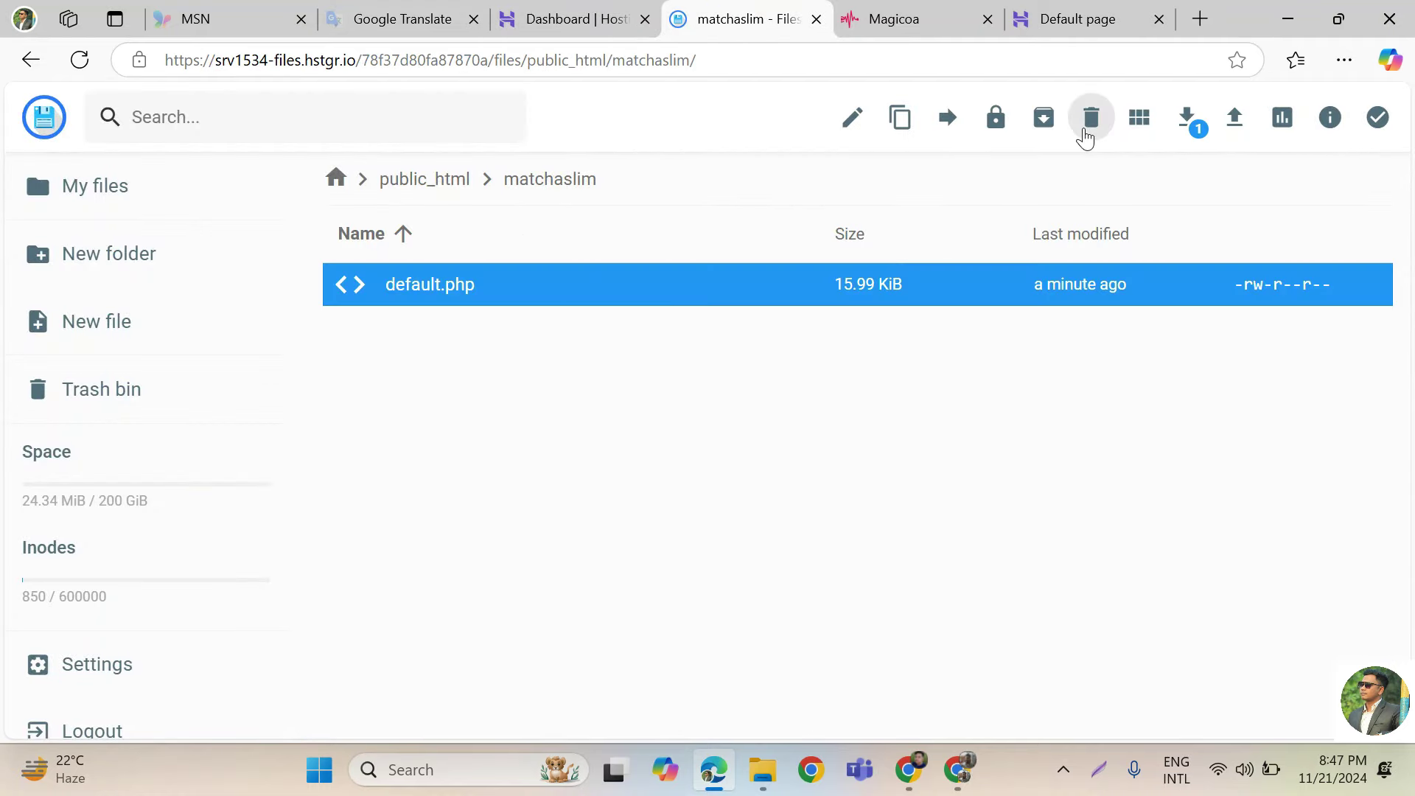
{"action": "left_click", "coordinate": [1089, 120]}
{"action": "left_click", "coordinate": [863, 458]}
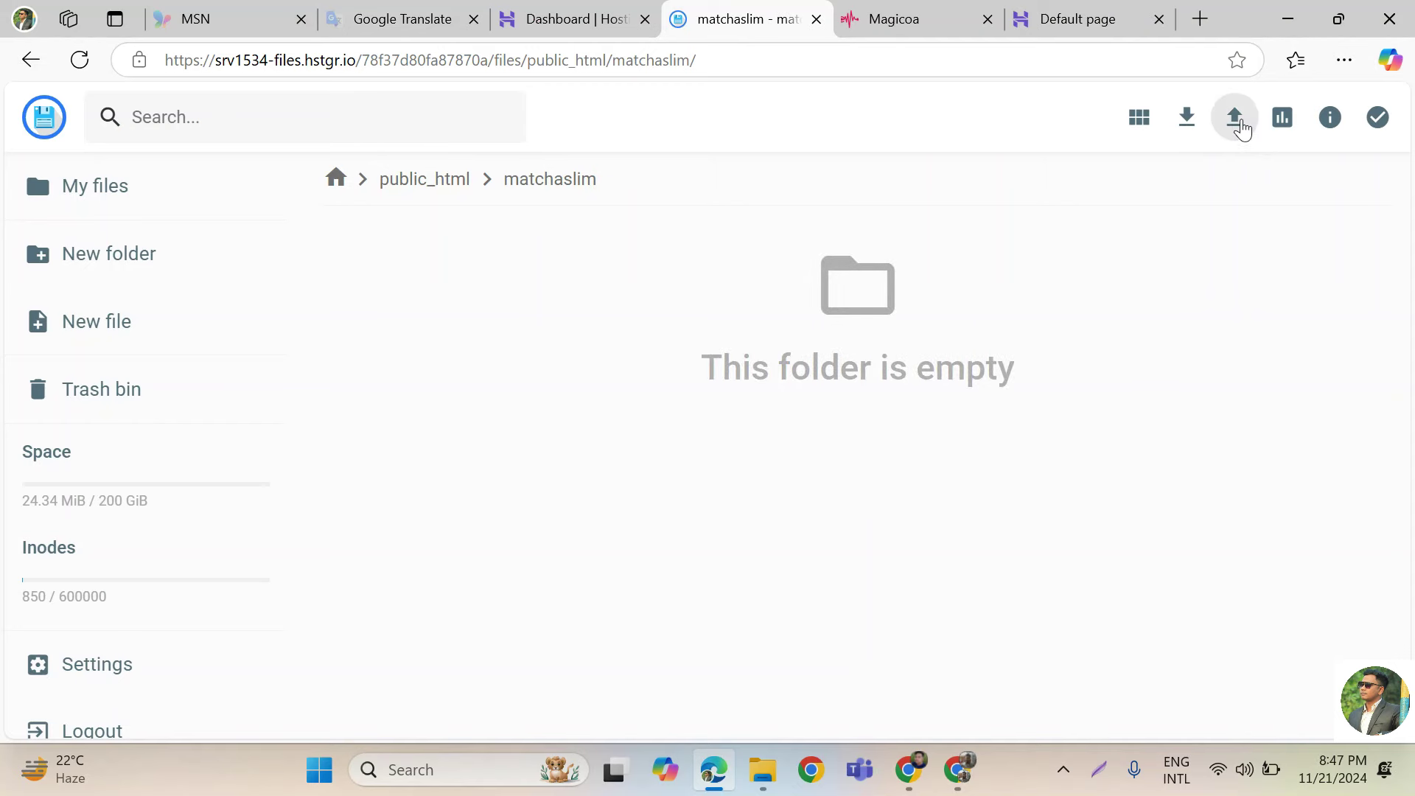
Step: Upload Matcha Slim - Weight Loss - IT.zip from Downloads into the matchaslim folder
{"action": "left_click", "coordinate": [1236, 120]}
{"action": "left_click", "coordinate": [600, 442]}
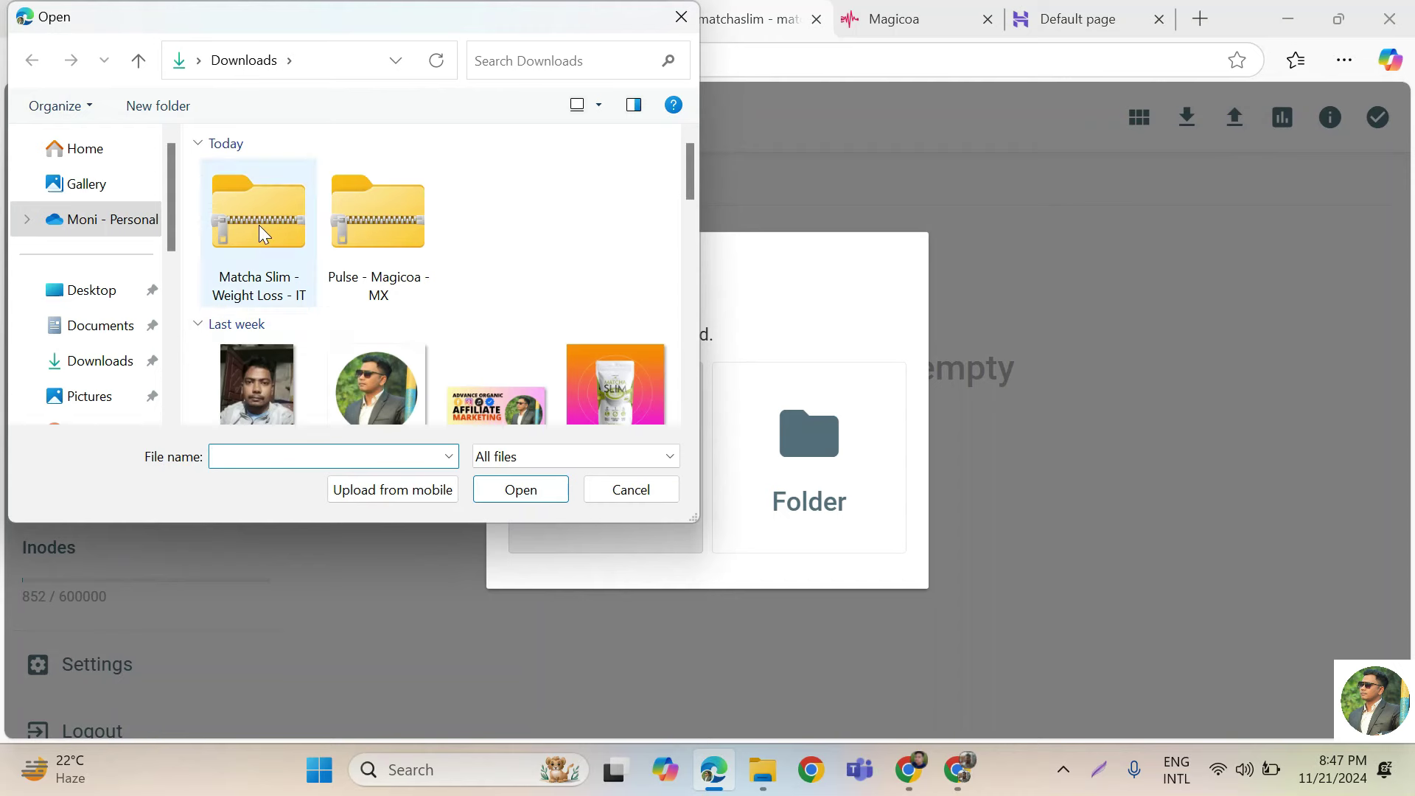
{"action": "double_click", "coordinate": [259, 224]}
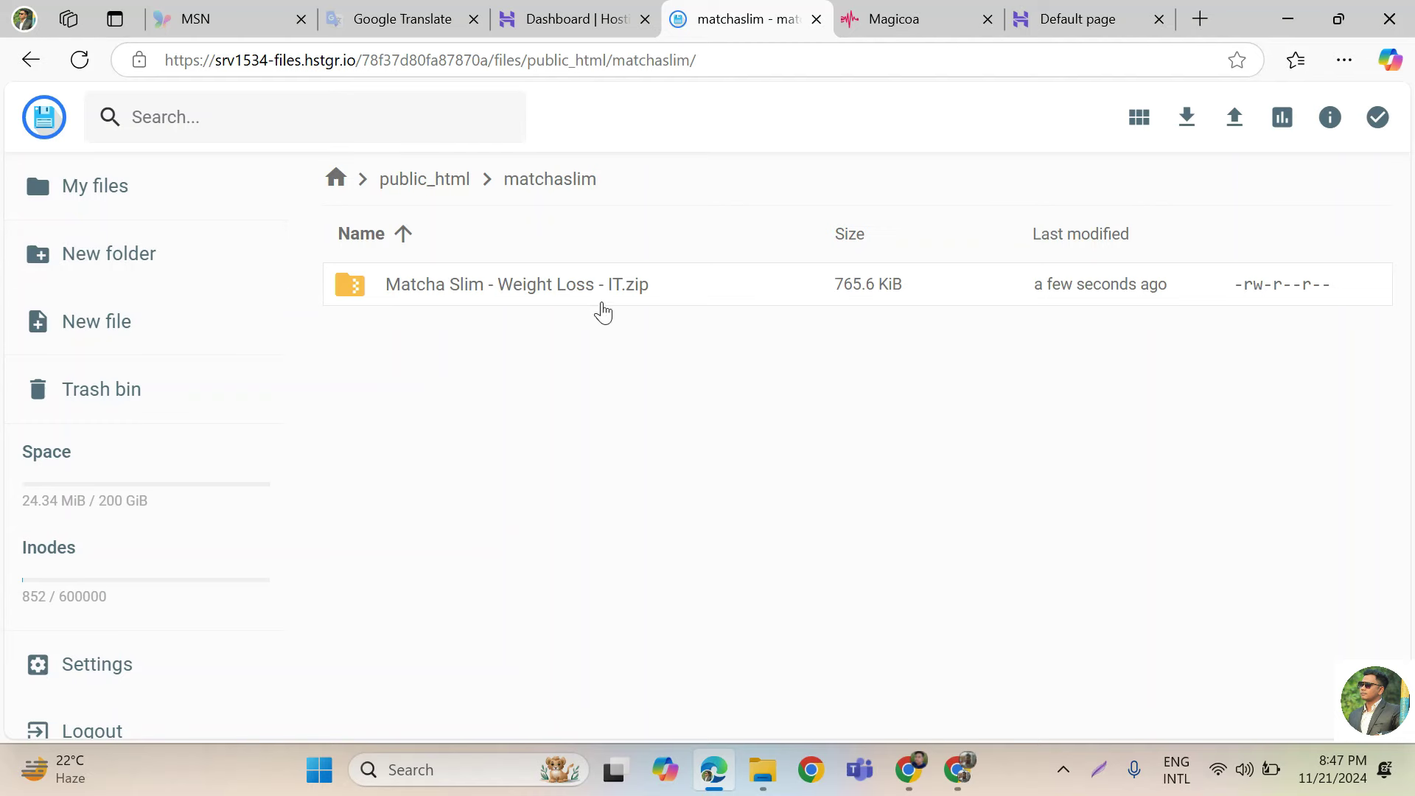
Step: Extract the zip into a new folder named matcha slim
{"action": "left_click", "coordinate": [582, 294]}
{"action": "right_click", "coordinate": [586, 295]}
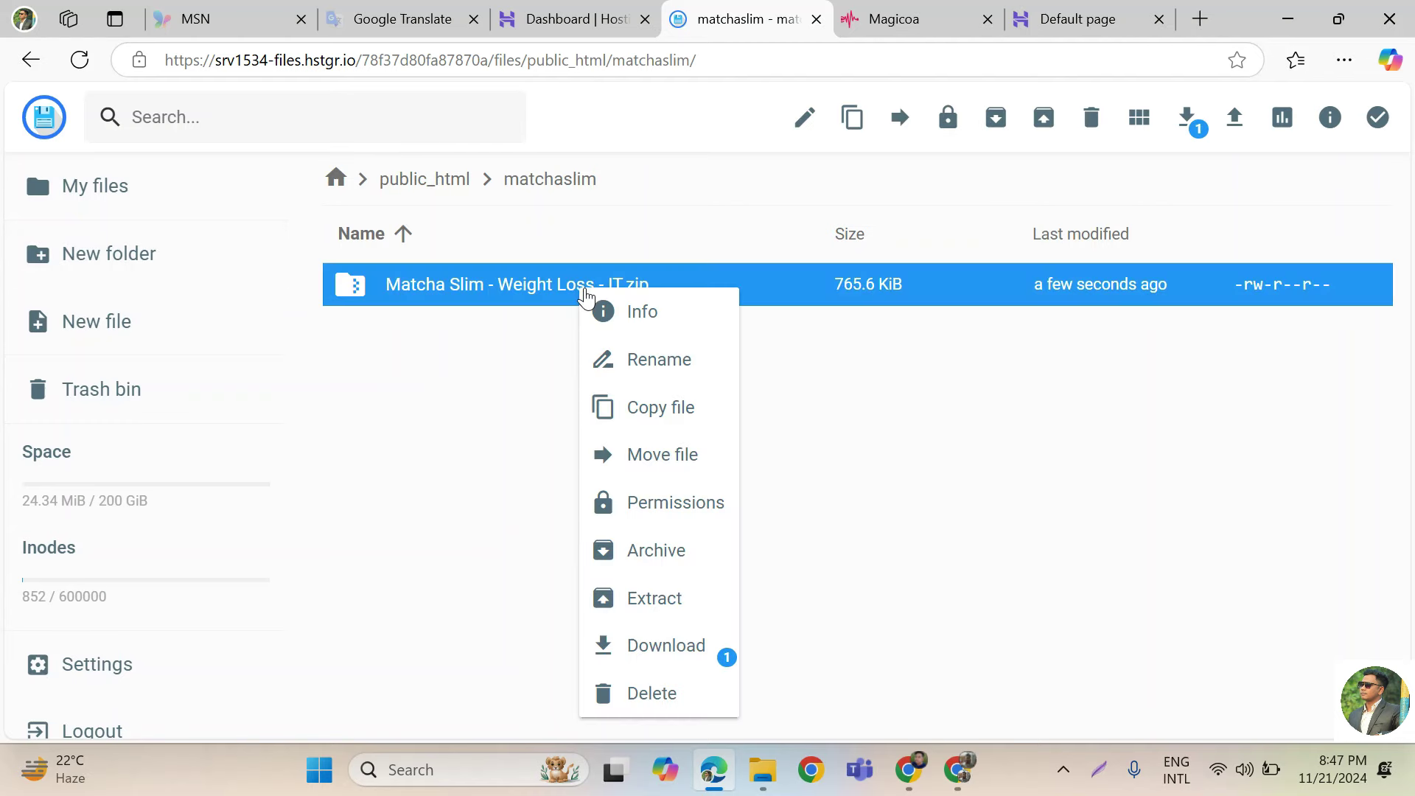
{"action": "left_click", "coordinate": [697, 613]}
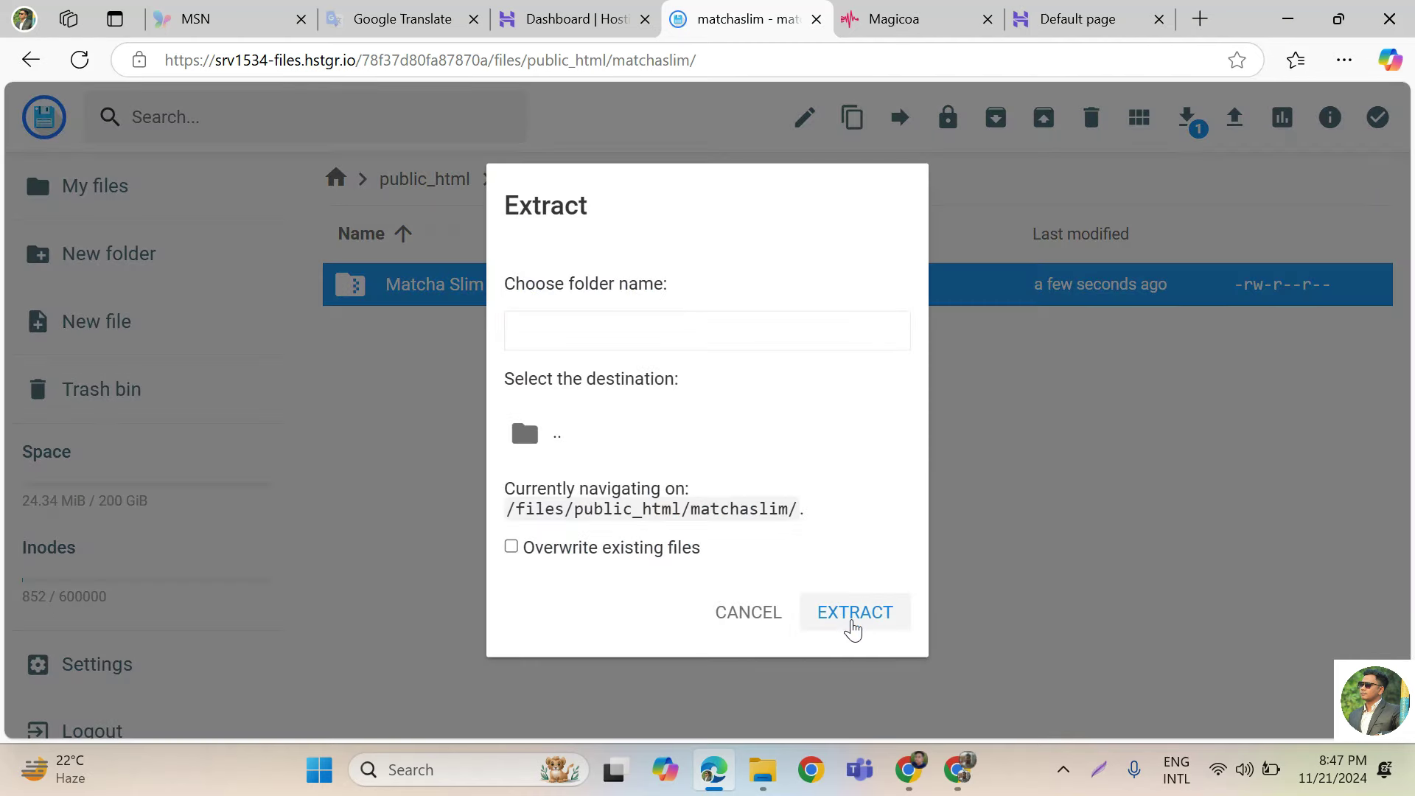
{"action": "left_click", "coordinate": [852, 616]}
{"action": "left_click", "coordinate": [597, 334]}
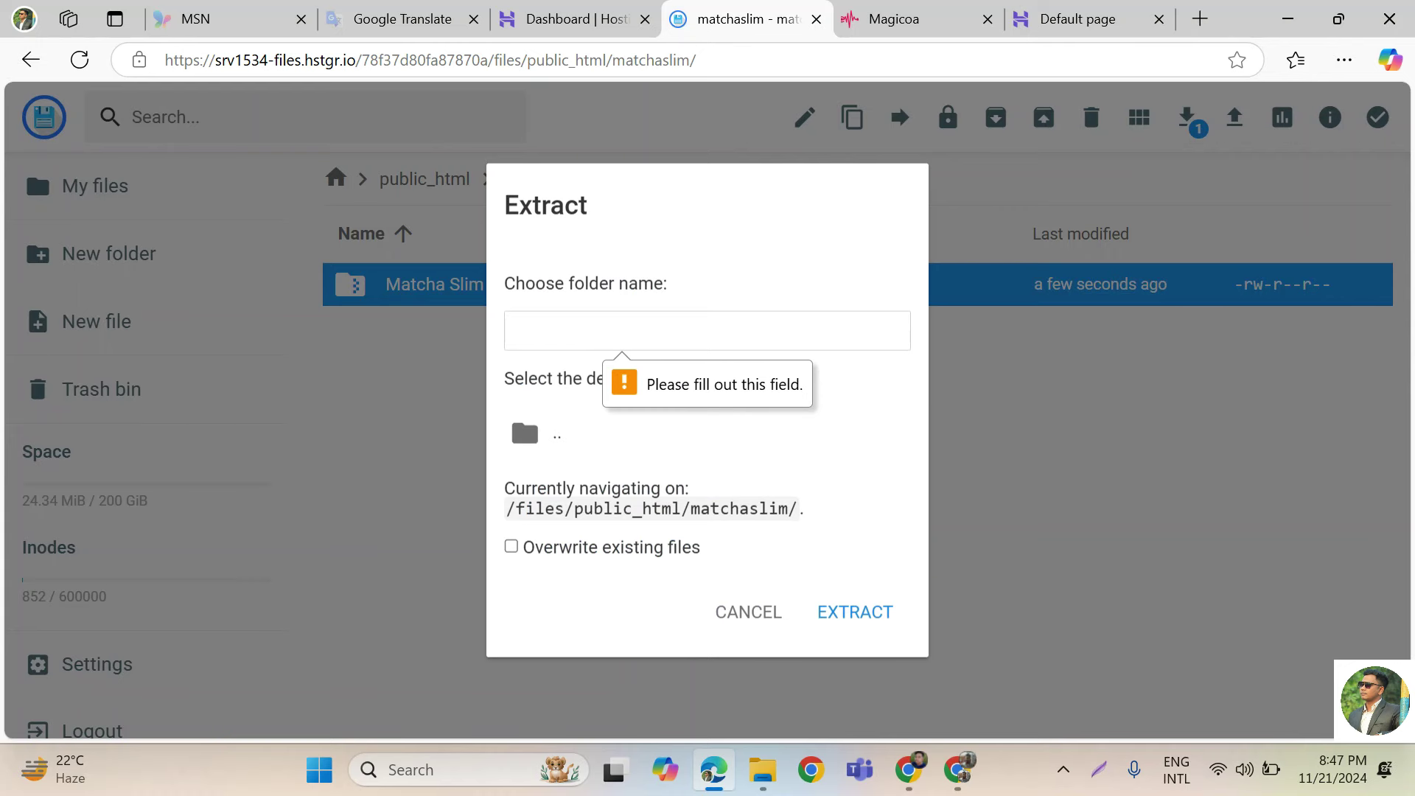
{"action": "type", "text": "matcha slim"}
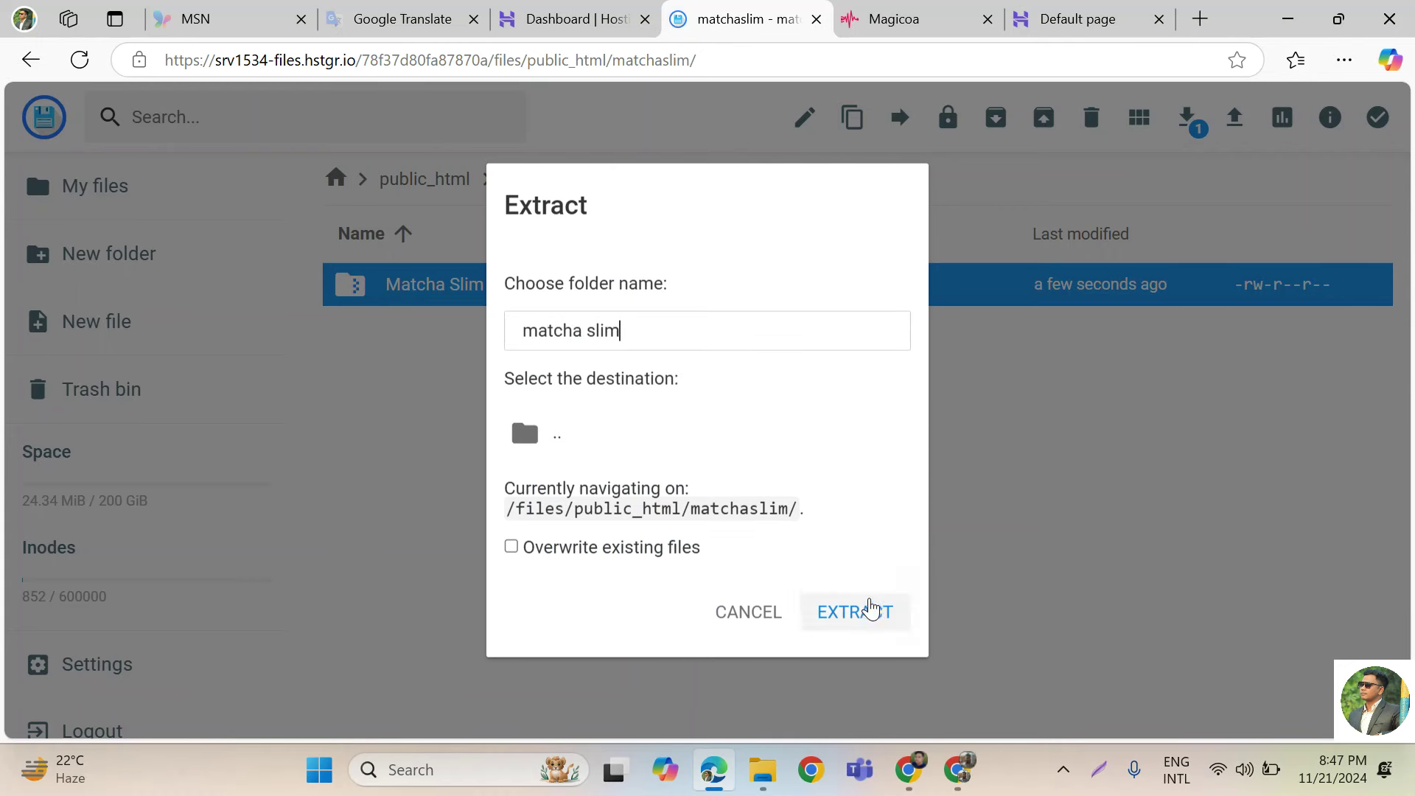
{"action": "left_click", "coordinate": [869, 606]}
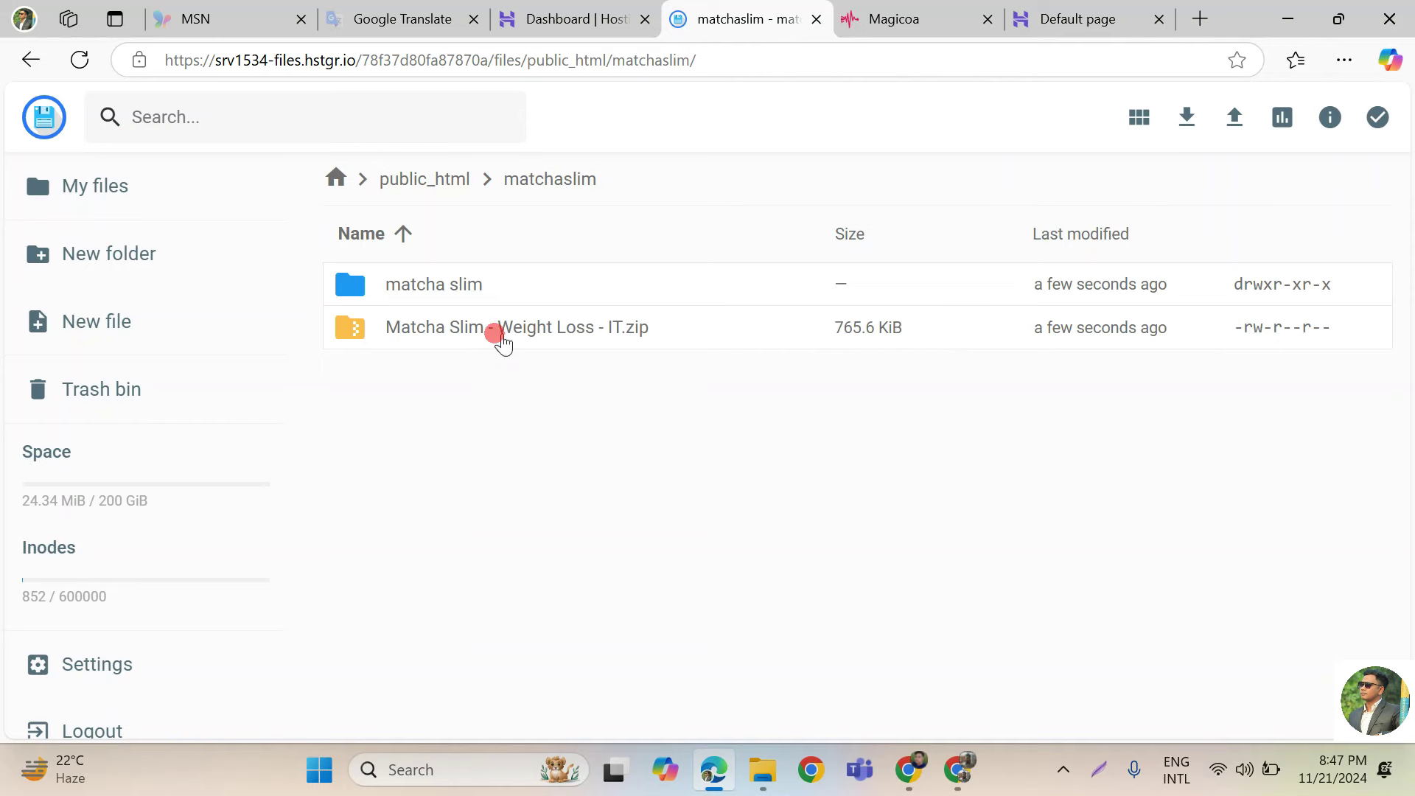
Step: Delete the uploaded Matcha Slim zip
{"action": "left_click", "coordinate": [500, 335]}
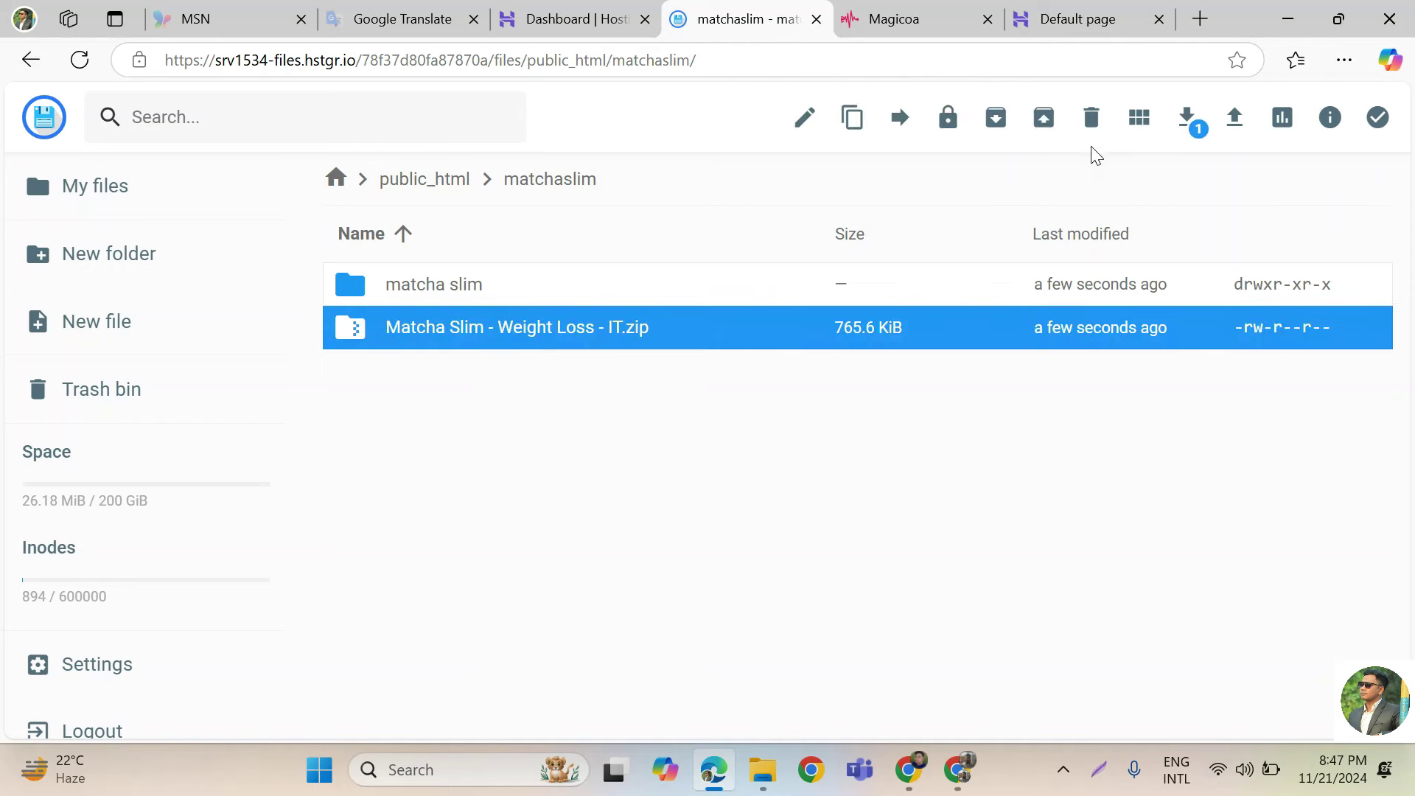
{"action": "left_click", "coordinate": [1091, 117]}
{"action": "left_click", "coordinate": [866, 453]}
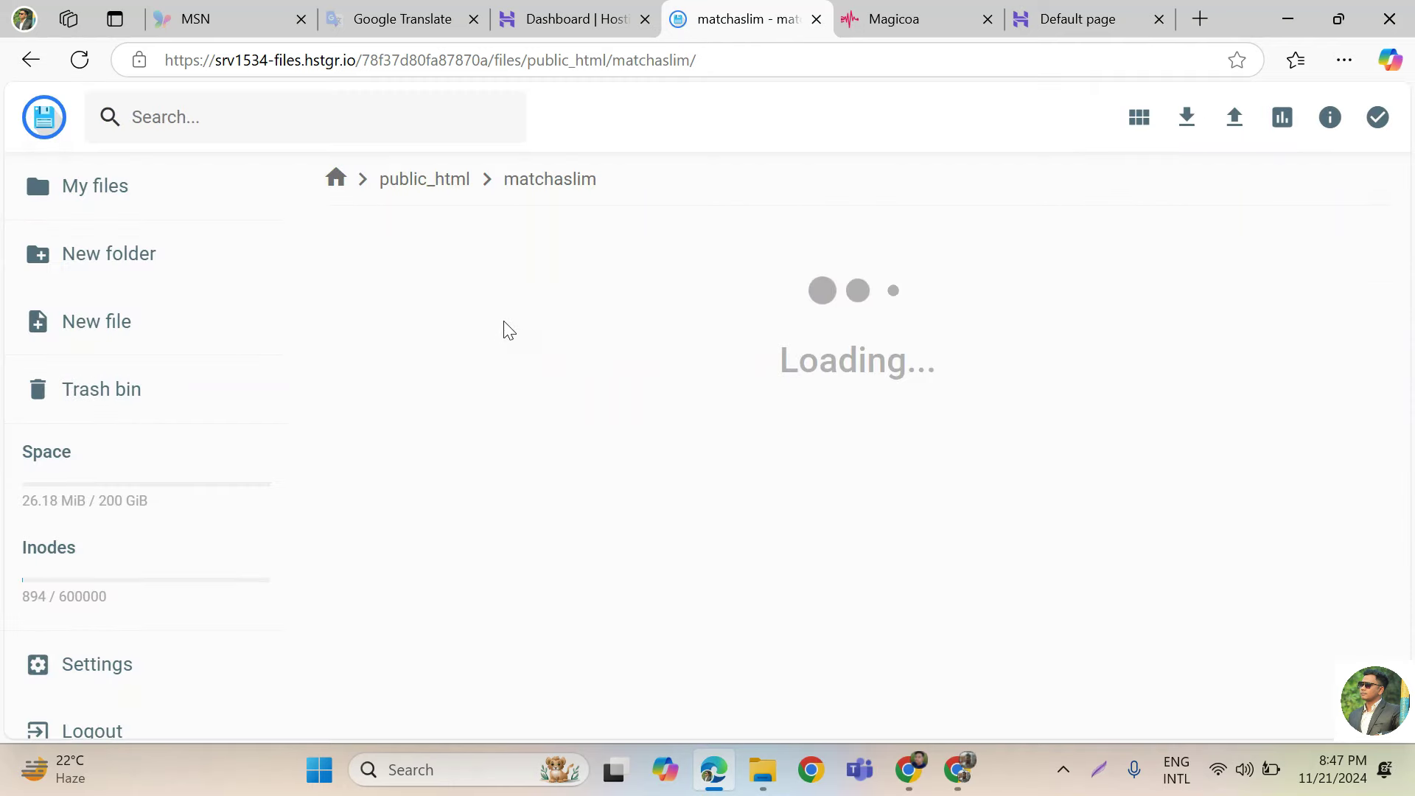
Step: Select css, img, js and index.html inside matcha slim/content
{"action": "double_click", "coordinate": [478, 286]}
{"action": "double_click", "coordinate": [459, 301]}
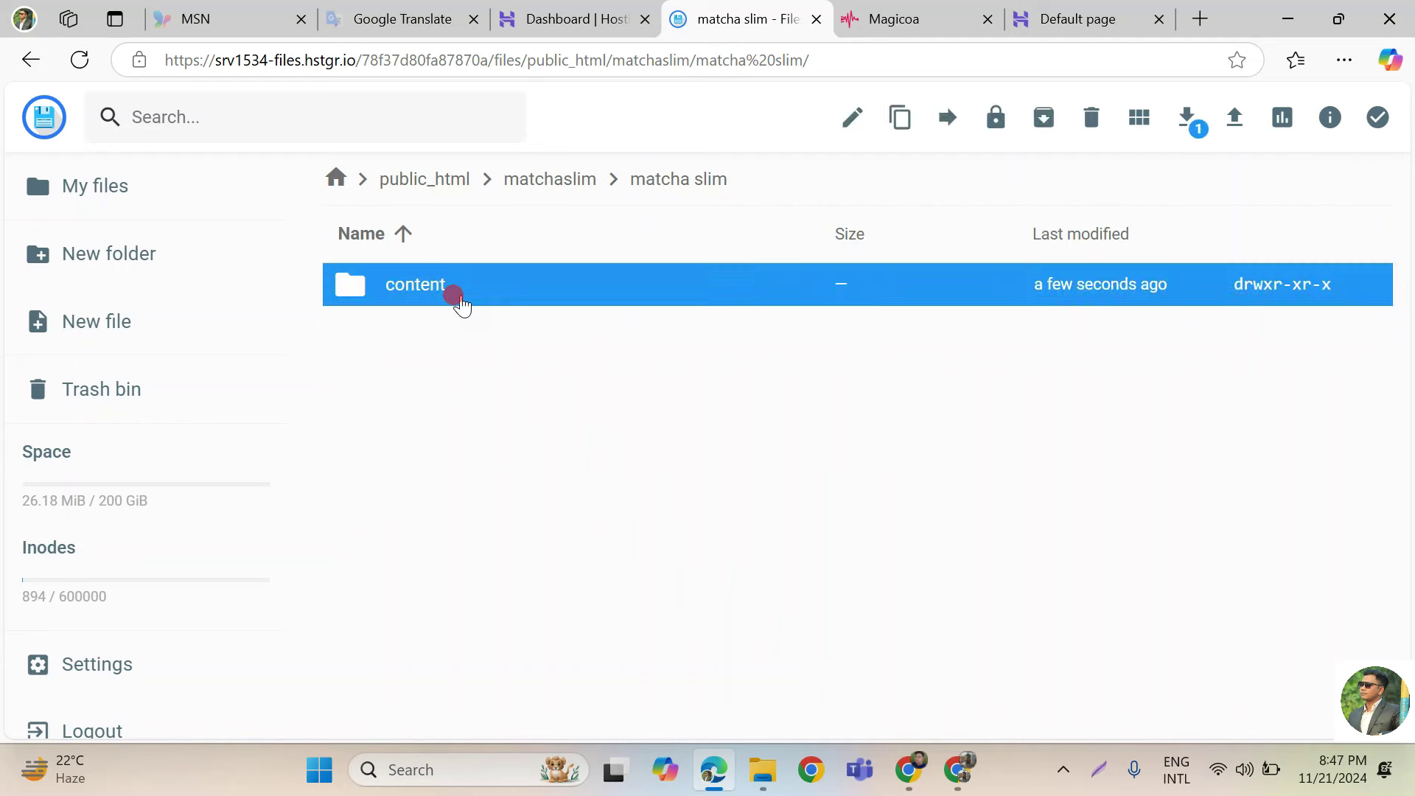
{"action": "left_click", "coordinate": [489, 422]}
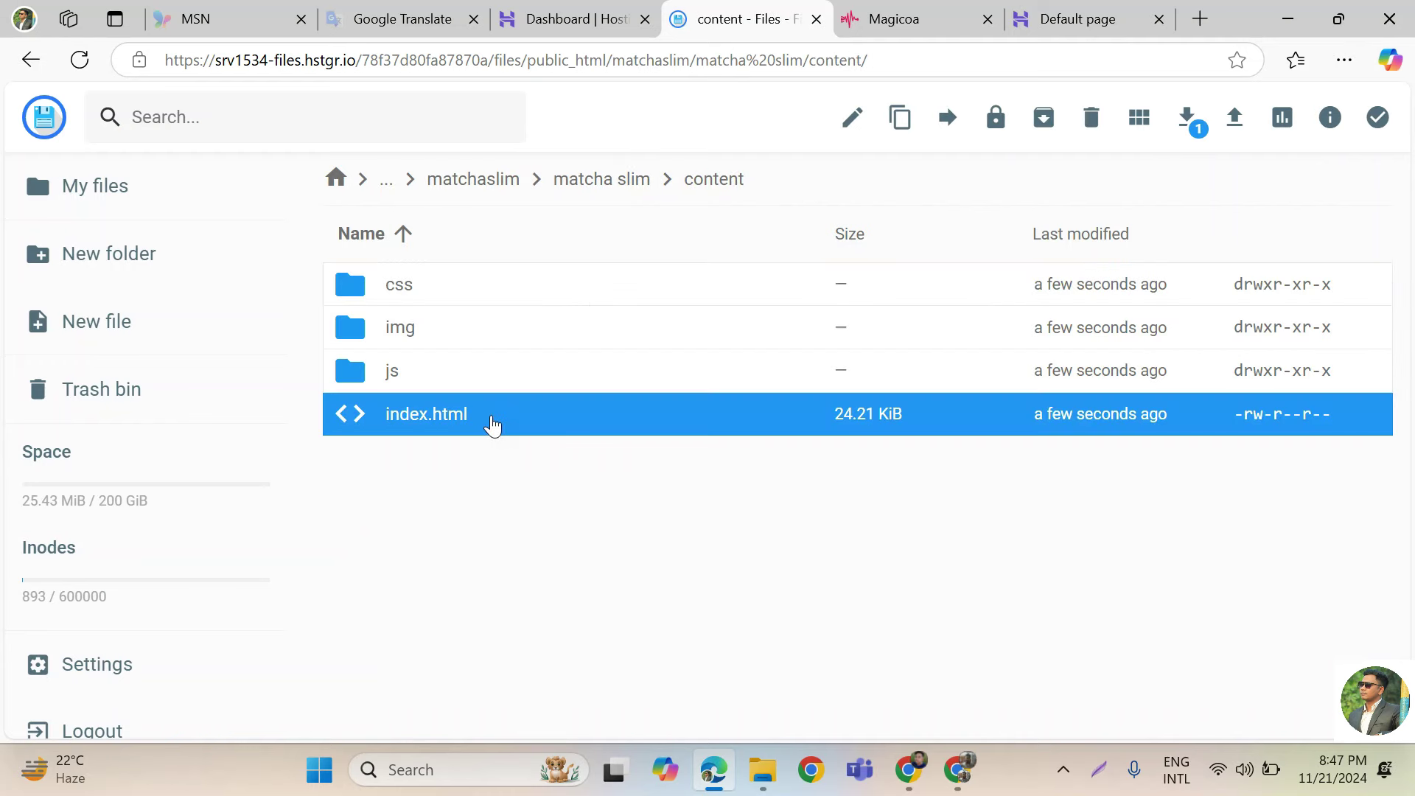
{"action": "key", "text": "ctrl+a"}
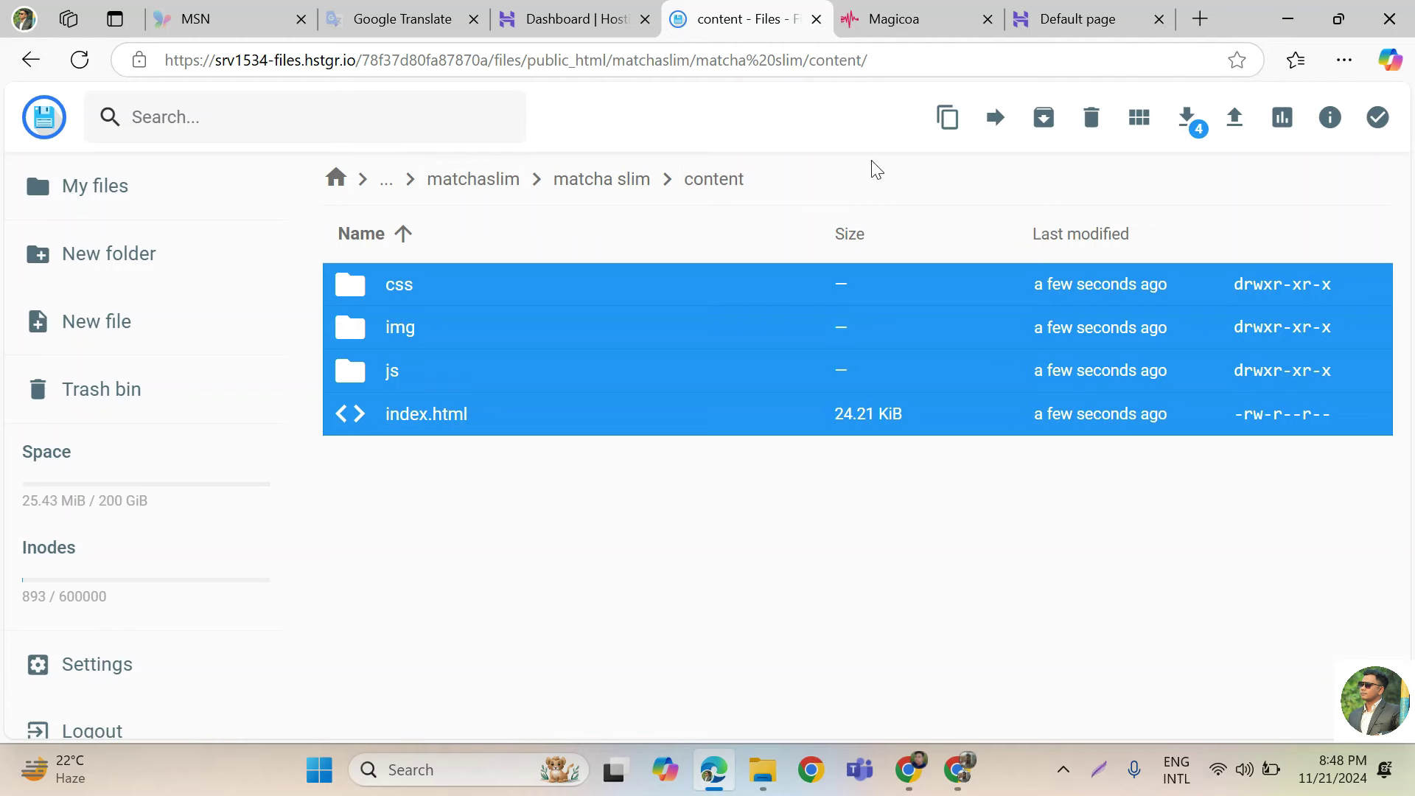
Step: Move the four selected items into public_html/matchaslim
{"action": "left_click", "coordinate": [997, 118]}
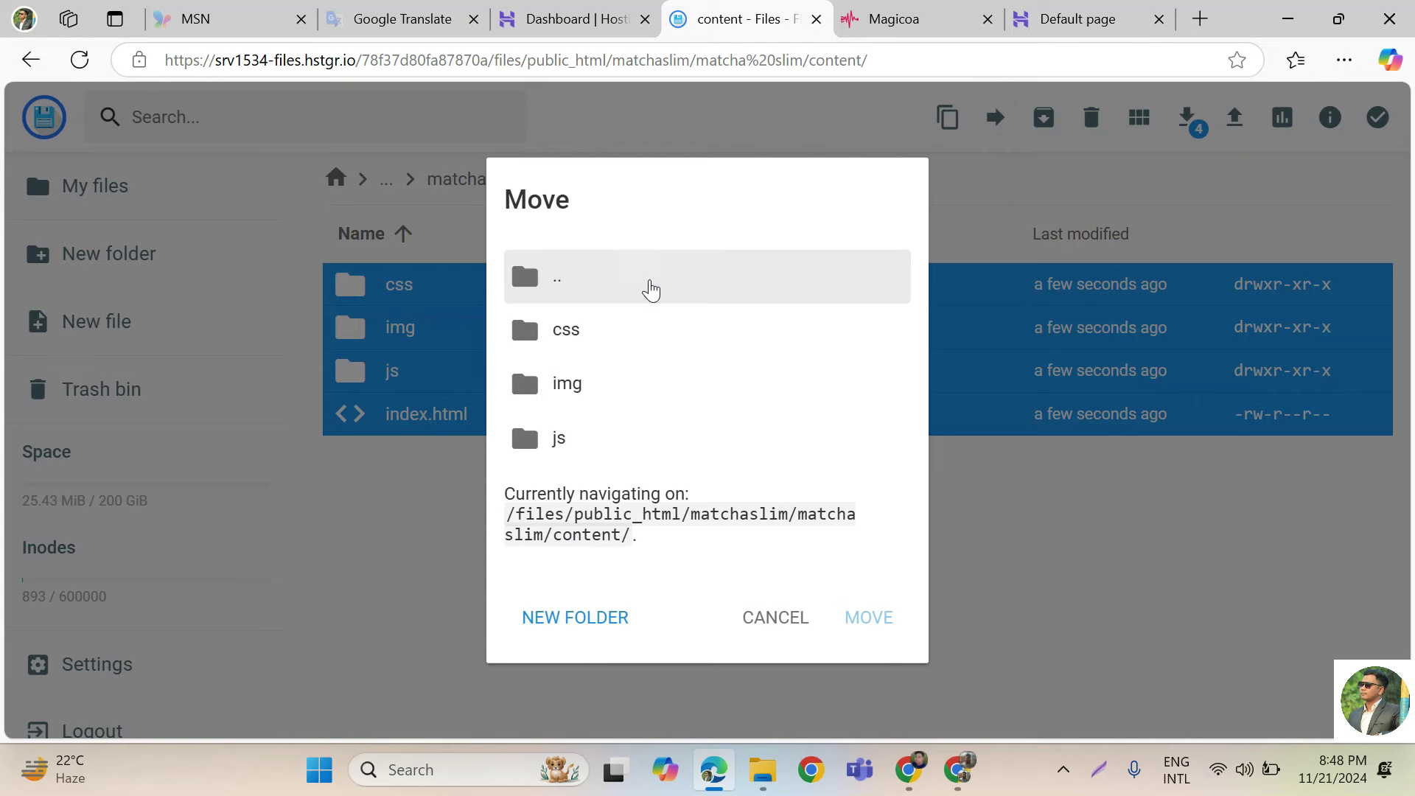
{"action": "double_click", "coordinate": [600, 287]}
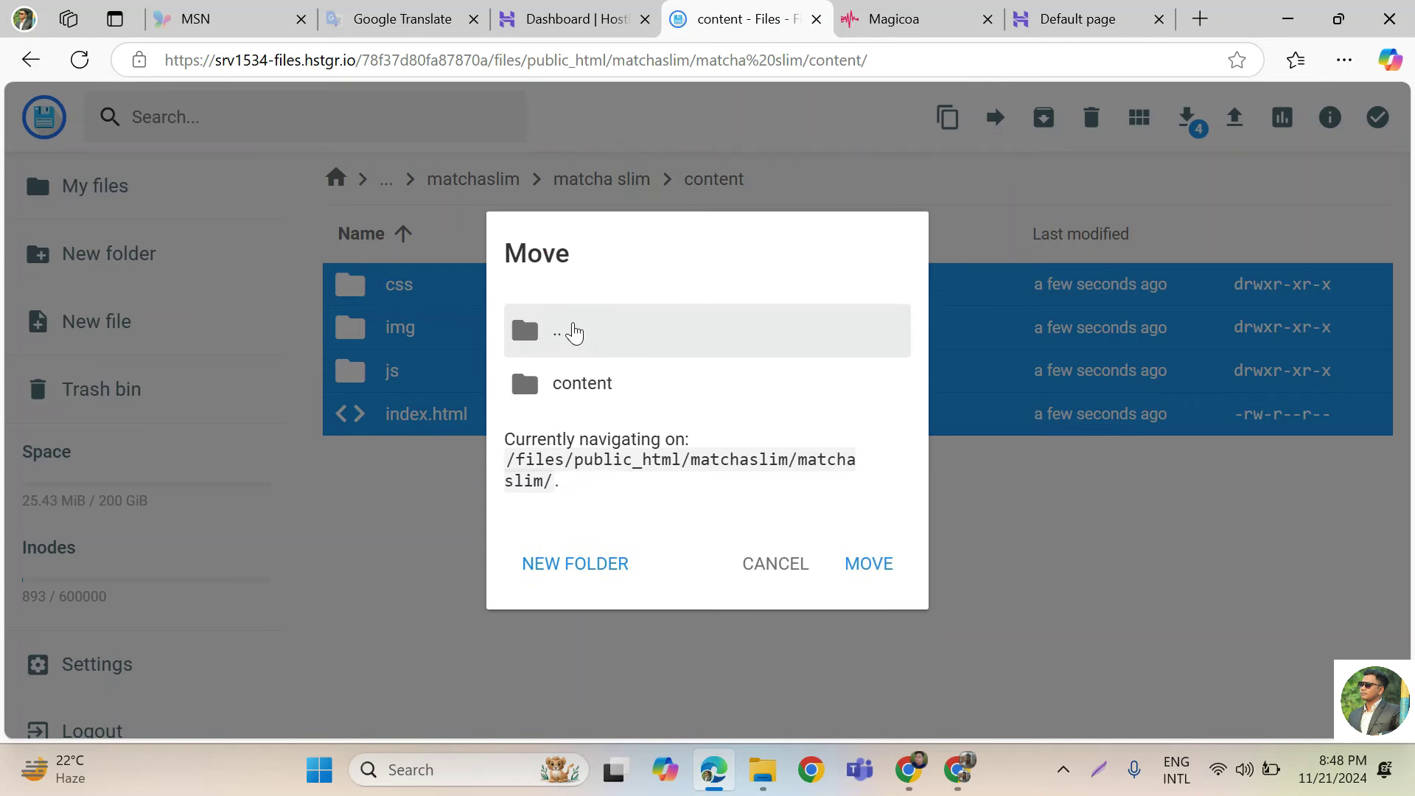
{"action": "double_click", "coordinate": [600, 333]}
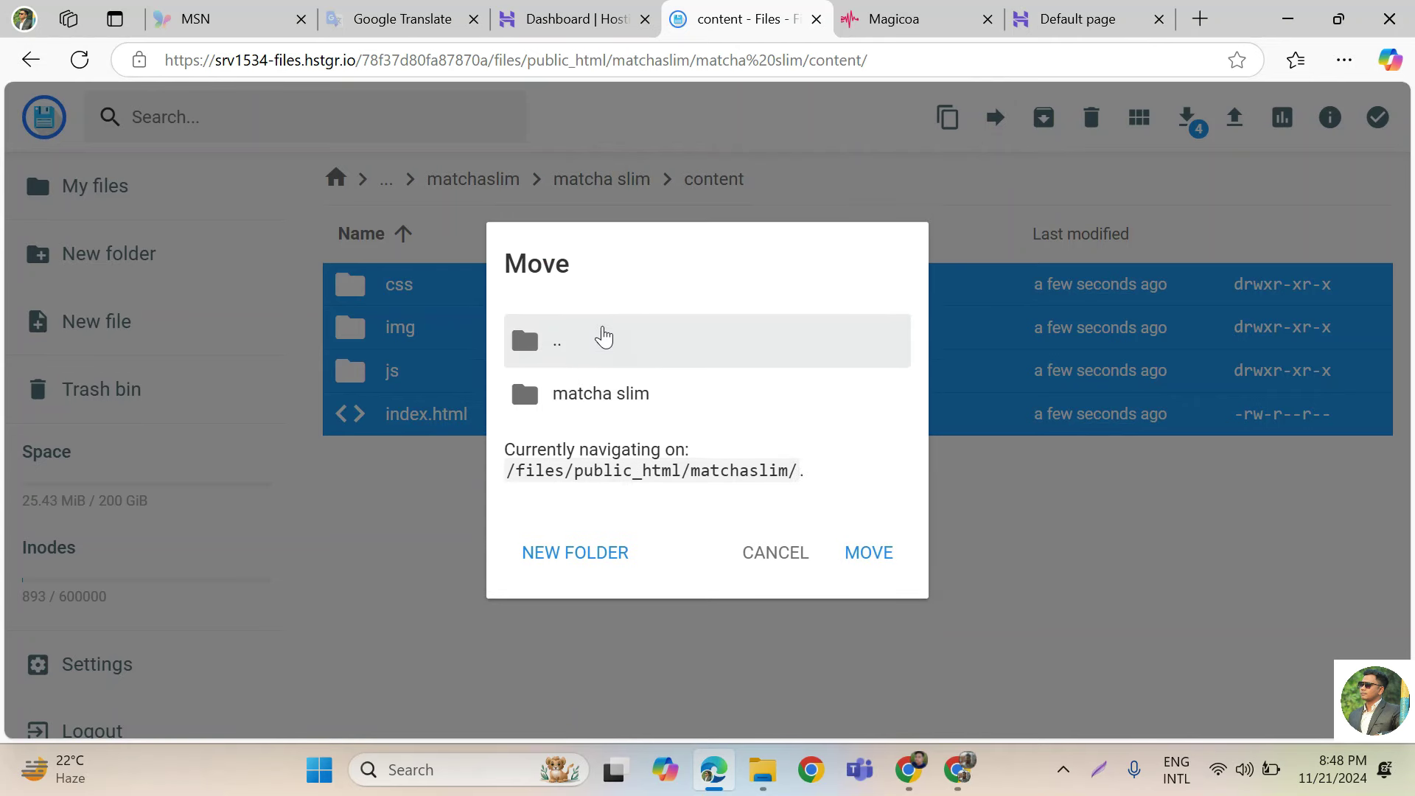
{"action": "left_click", "coordinate": [590, 356]}
{"action": "double_click", "coordinate": [590, 355]}
{"action": "left_click", "coordinate": [617, 499]}
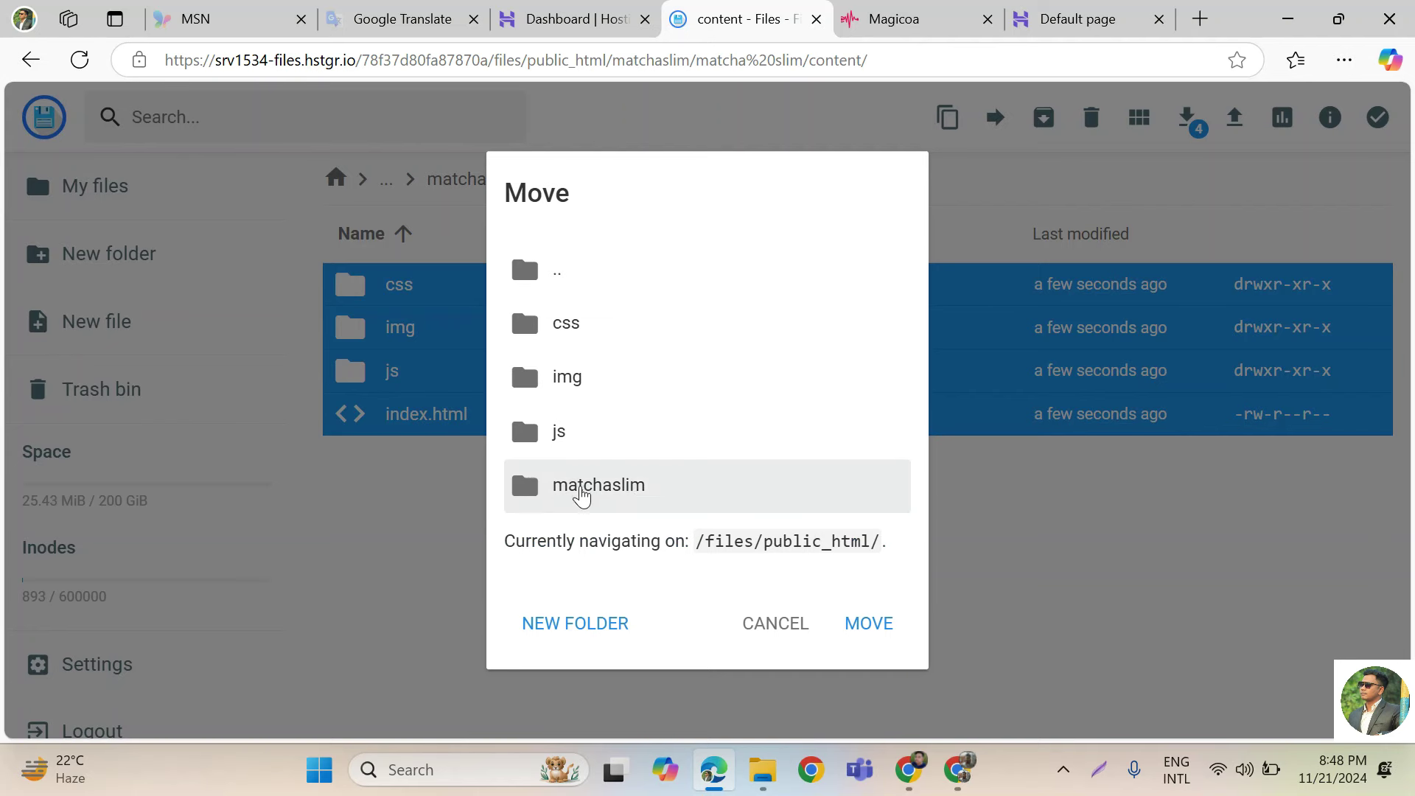
{"action": "double_click", "coordinate": [608, 483]}
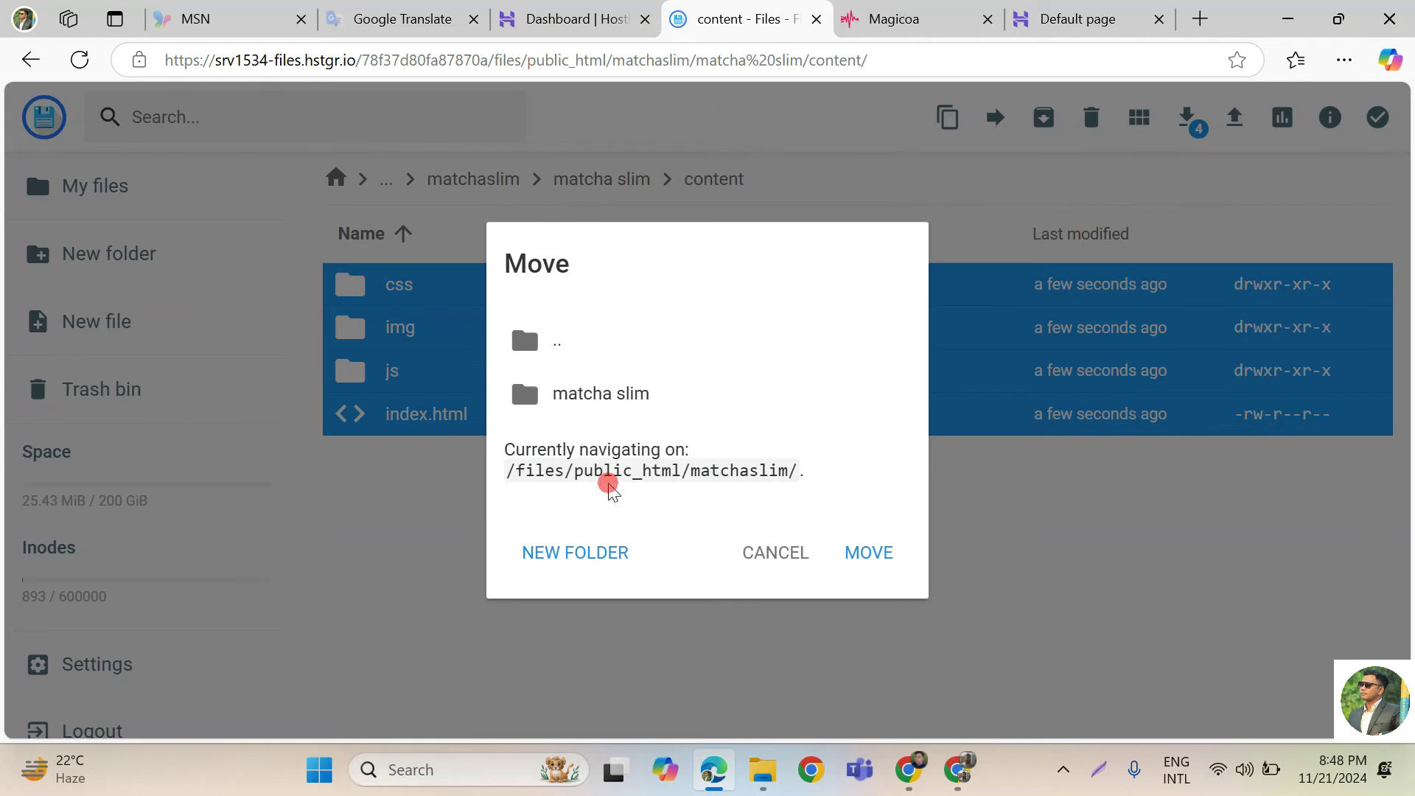
{"action": "left_click", "coordinate": [866, 553]}
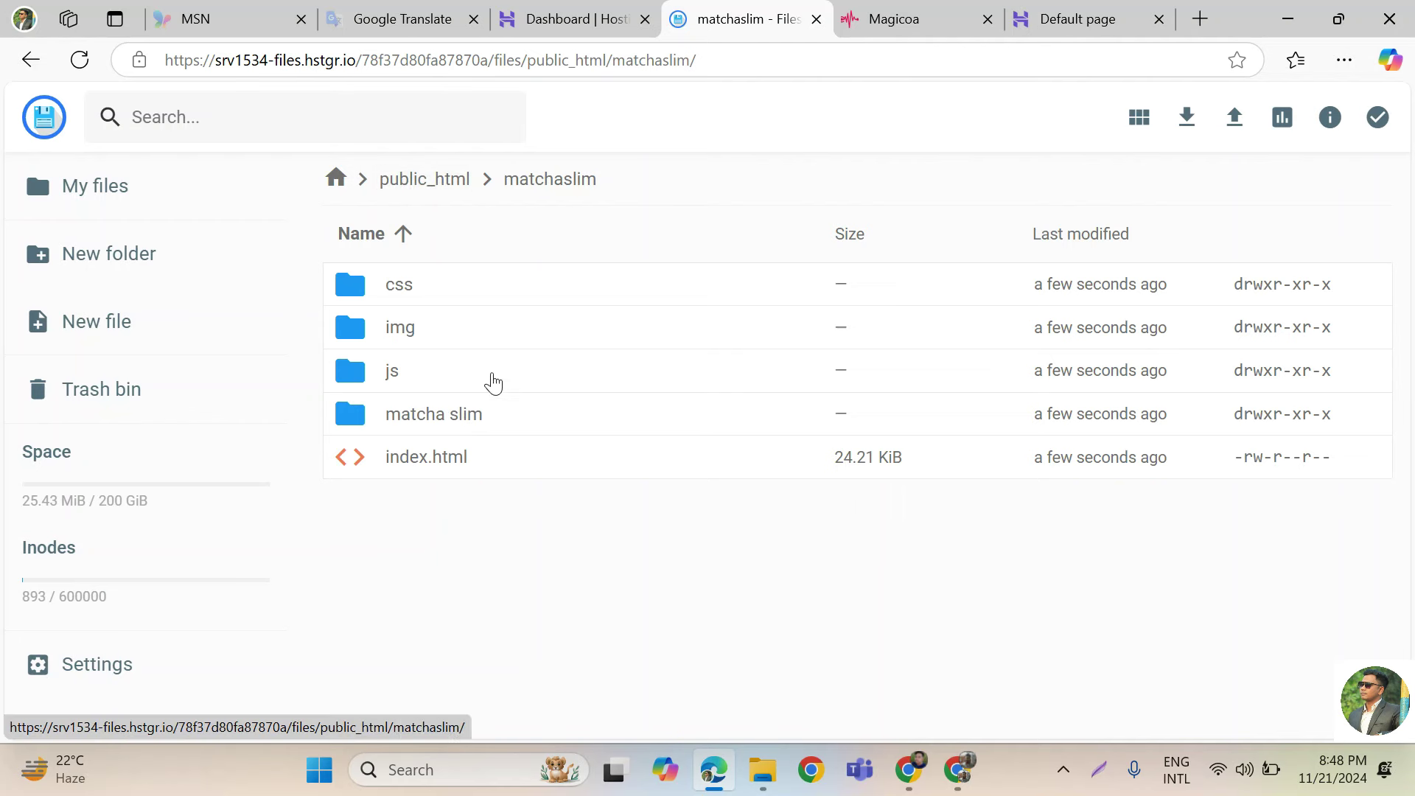
Step: Check that the matcha slim folder and its content subfolder are now empty
{"action": "left_click", "coordinate": [442, 424]}
{"action": "double_click", "coordinate": [506, 420]}
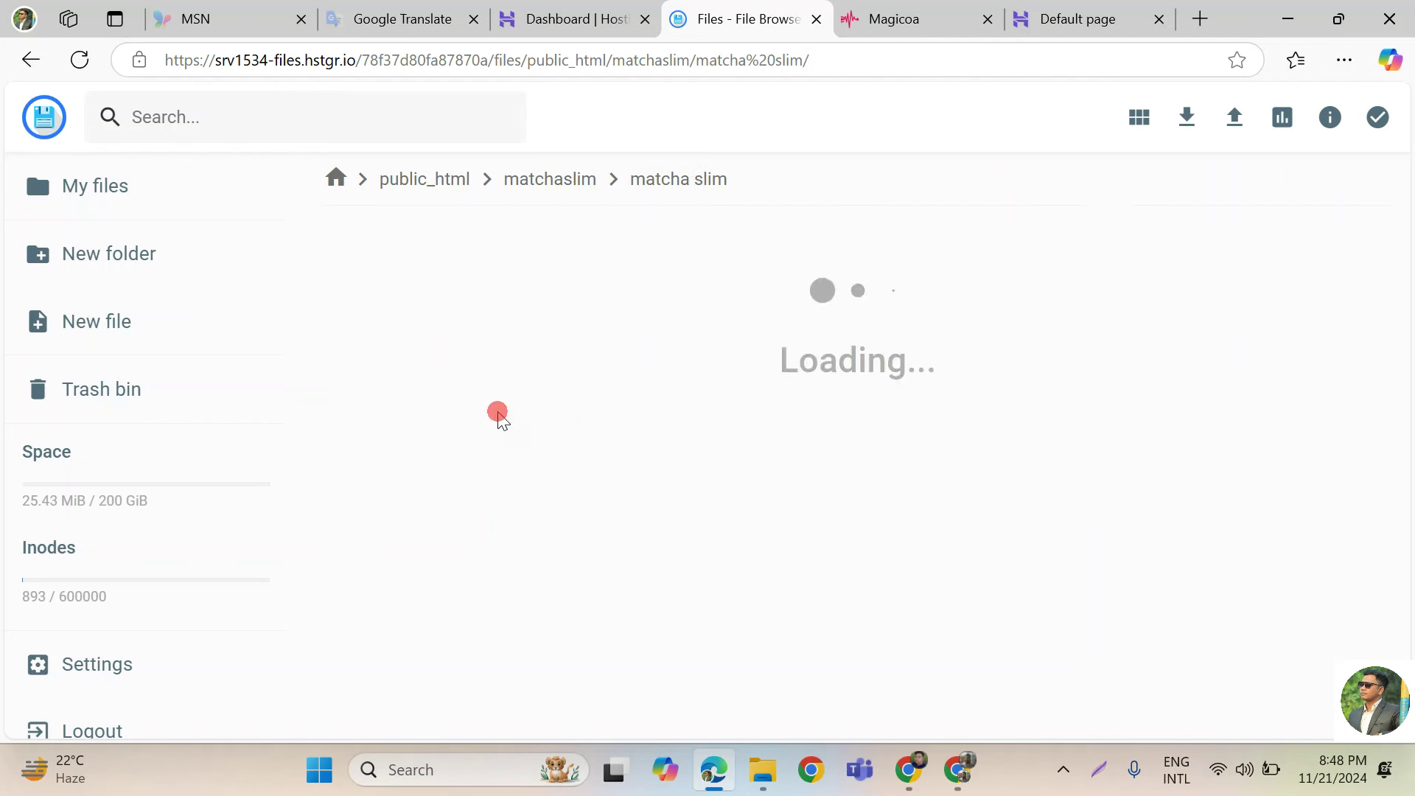
{"action": "double_click", "coordinate": [451, 287]}
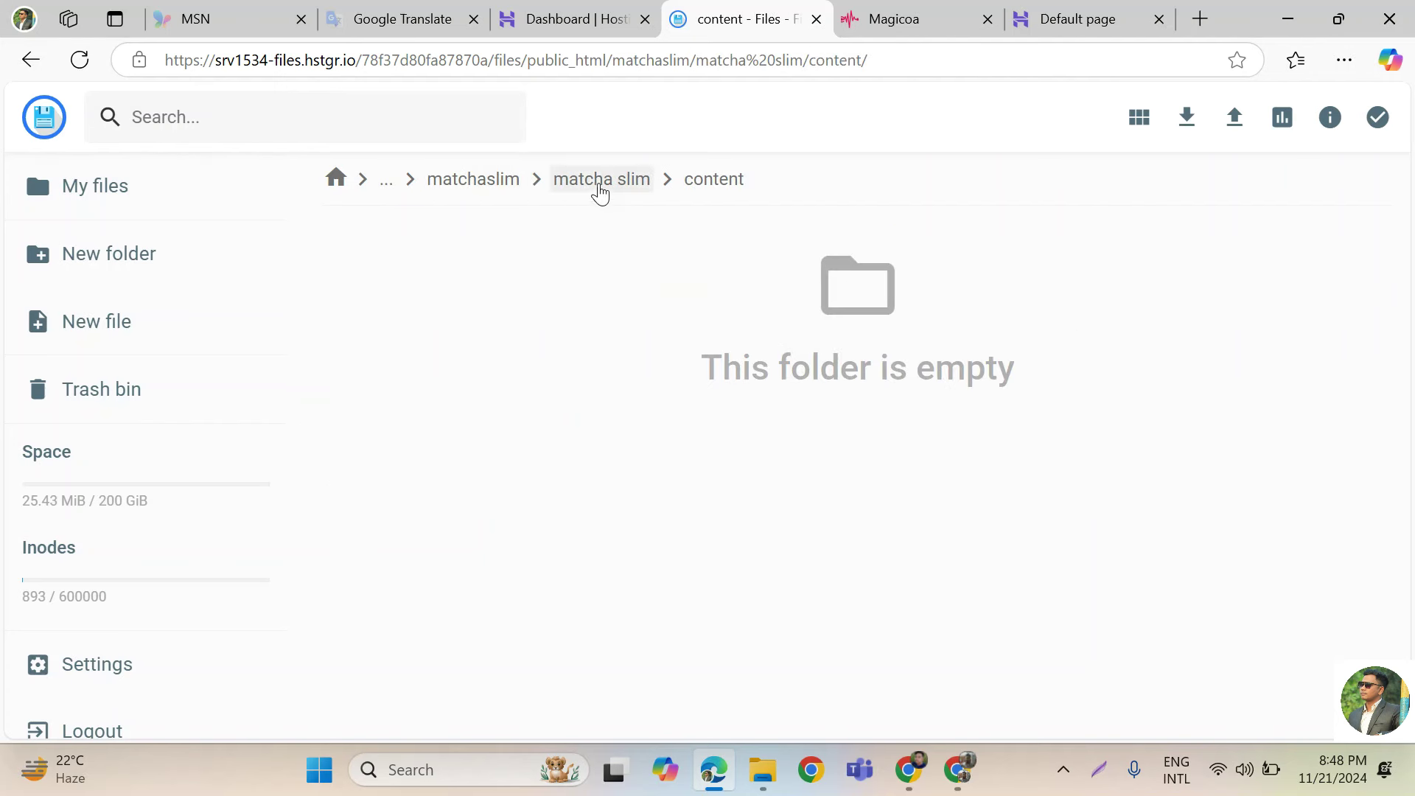
{"action": "left_click", "coordinate": [599, 184]}
{"action": "left_click", "coordinate": [545, 184]}
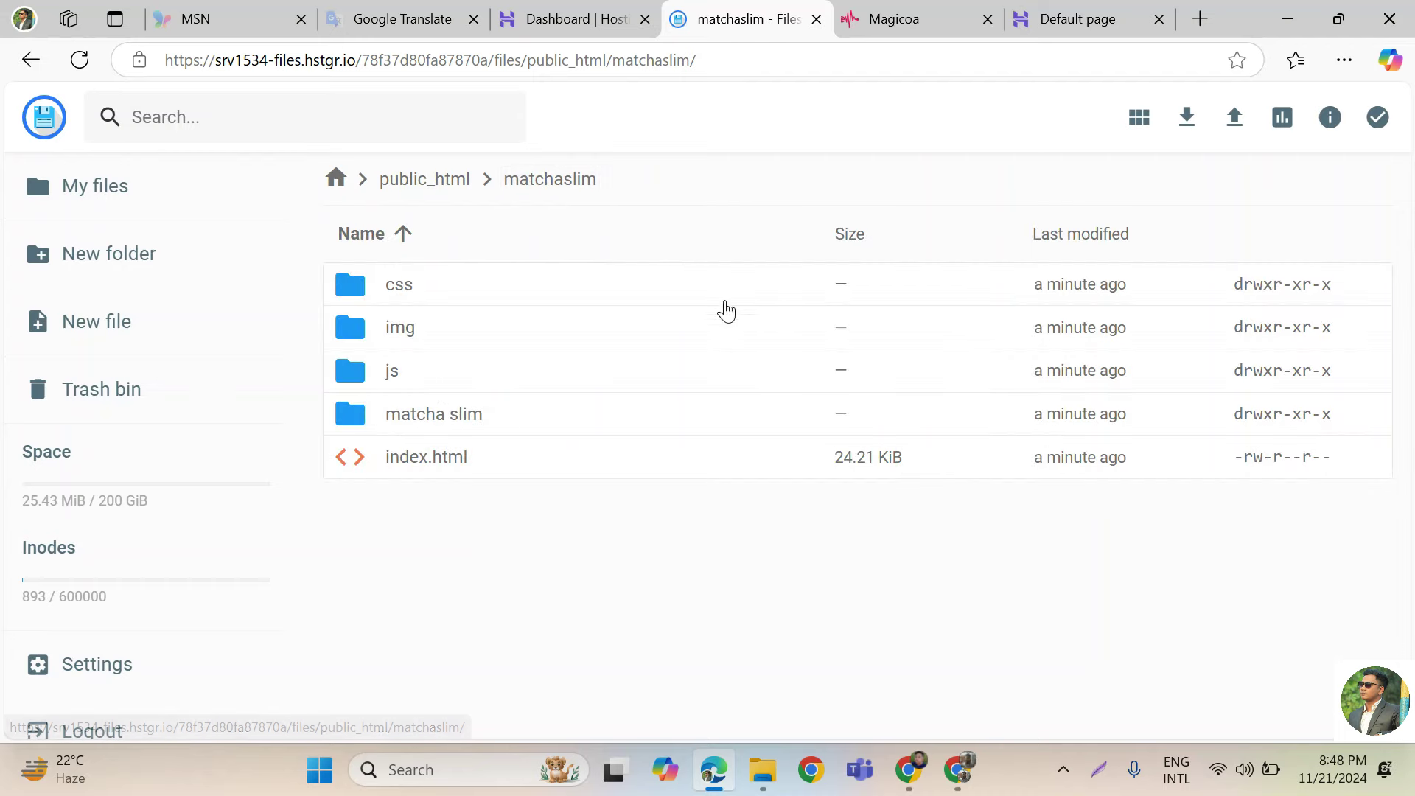
Step: Delete the empty matcha slim folder and return to the matchaslim.honeybarn.us tab
{"action": "left_click", "coordinate": [438, 415]}
{"action": "left_click", "coordinate": [1089, 122]}
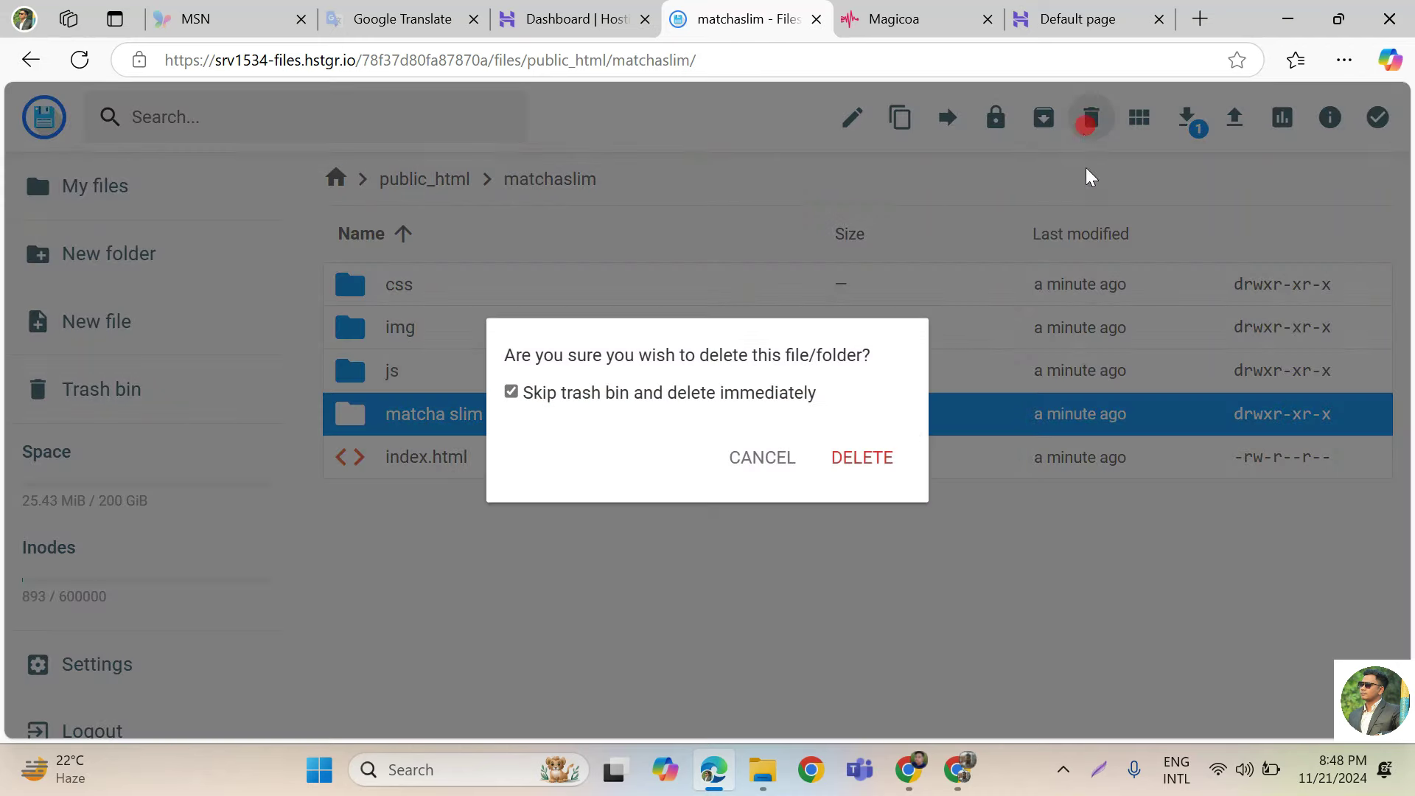
{"action": "left_click", "coordinate": [864, 455]}
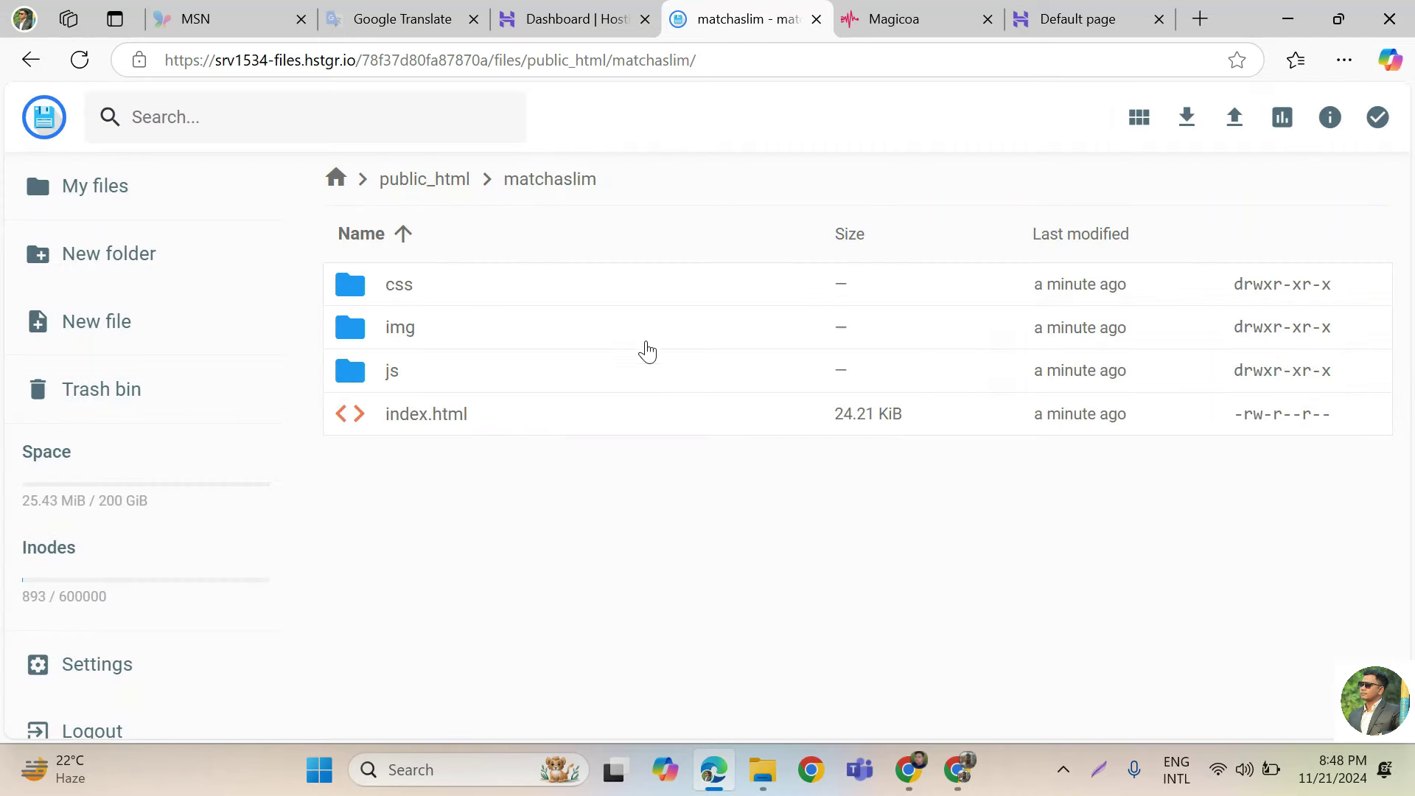
{"action": "left_click", "coordinate": [1041, 15]}
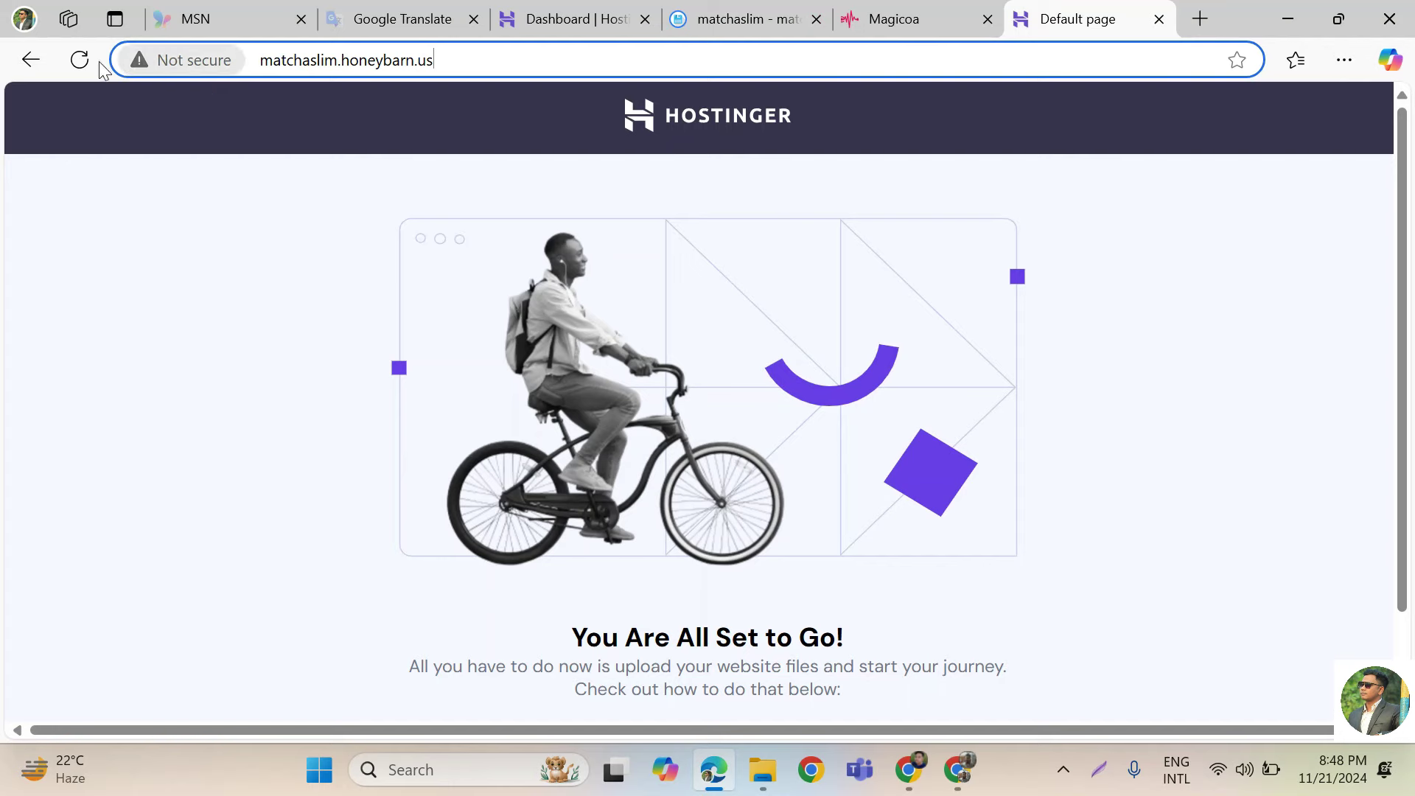
Step: Reload matchaslim.honeybarn.us to show the Italian Matcha Slim article, declining translation
{"action": "left_click", "coordinate": [79, 60]}
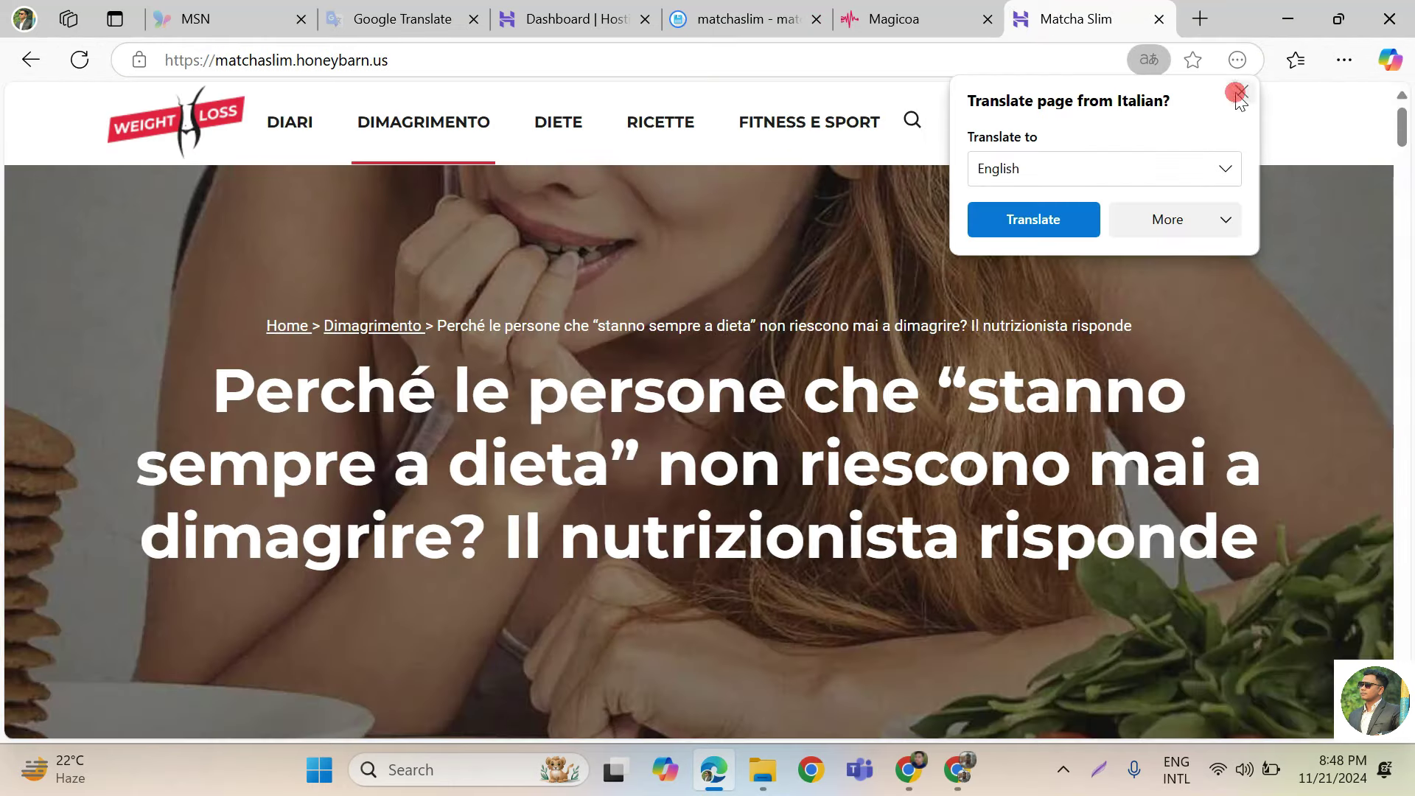
{"action": "left_click", "coordinate": [1238, 94]}
{"action": "scroll", "coordinate": [683, 356], "scroll_direction": "down", "scroll_amount": 20}
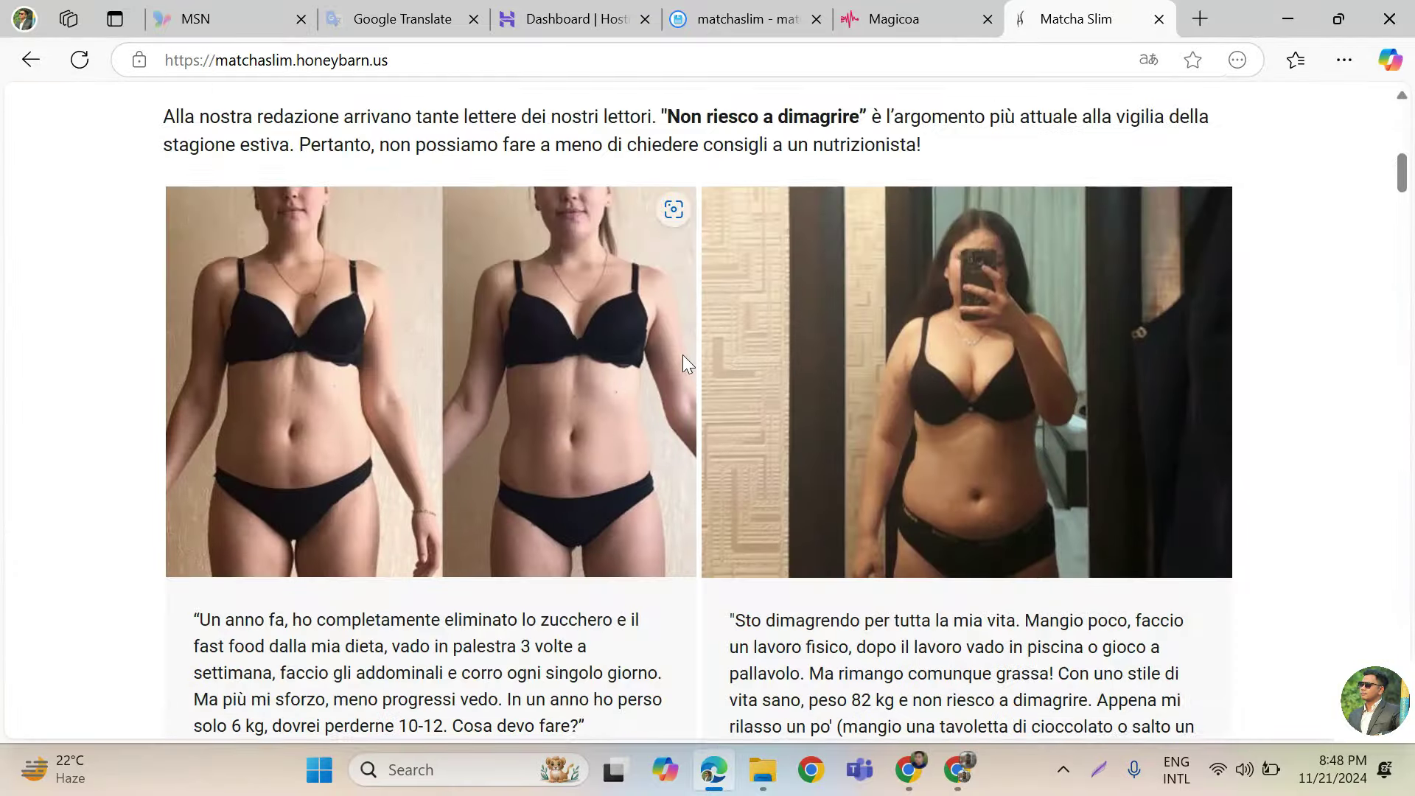
{"action": "scroll", "coordinate": [728, 380], "scroll_direction": "down", "scroll_amount": 20}
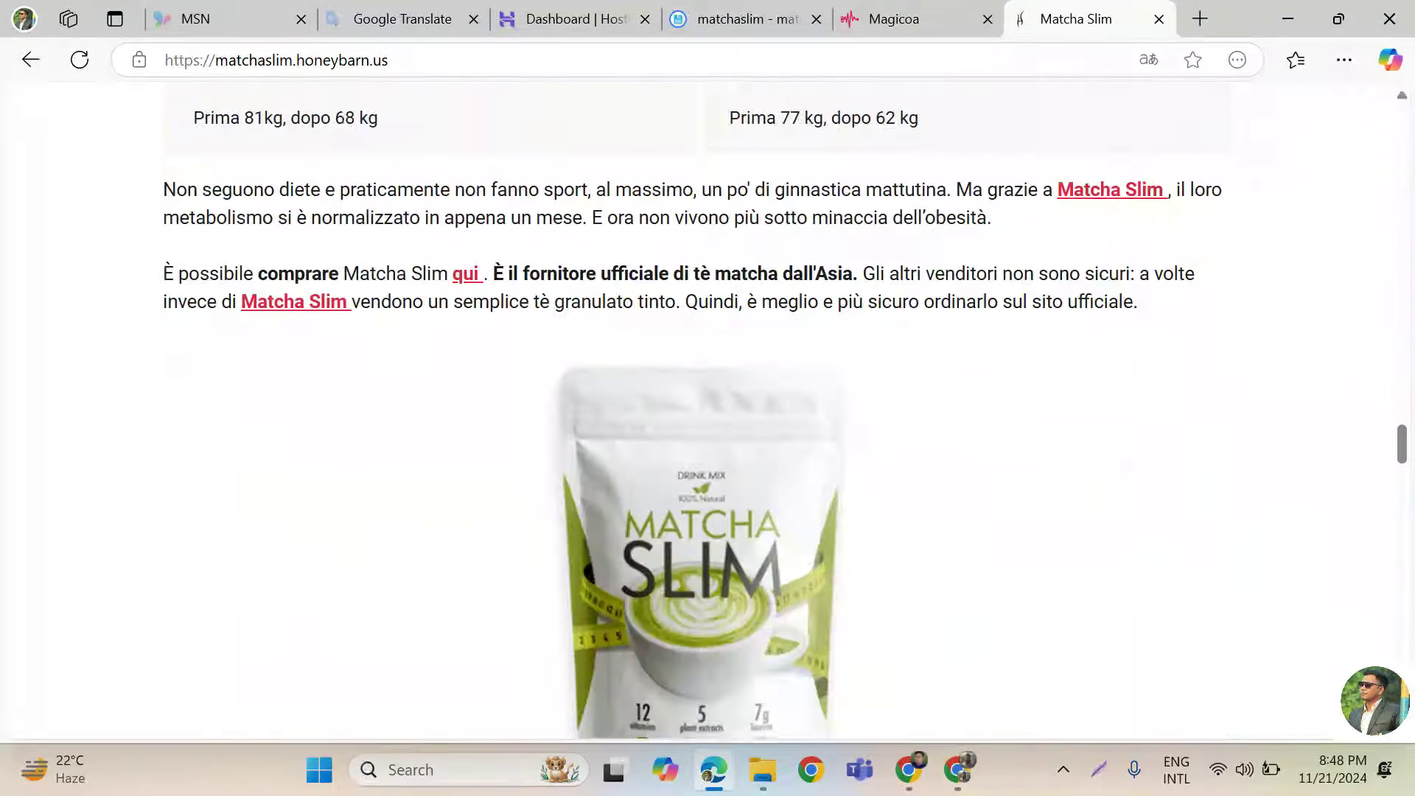
{"action": "scroll", "coordinate": [779, 402], "scroll_direction": "up", "scroll_amount": 20}
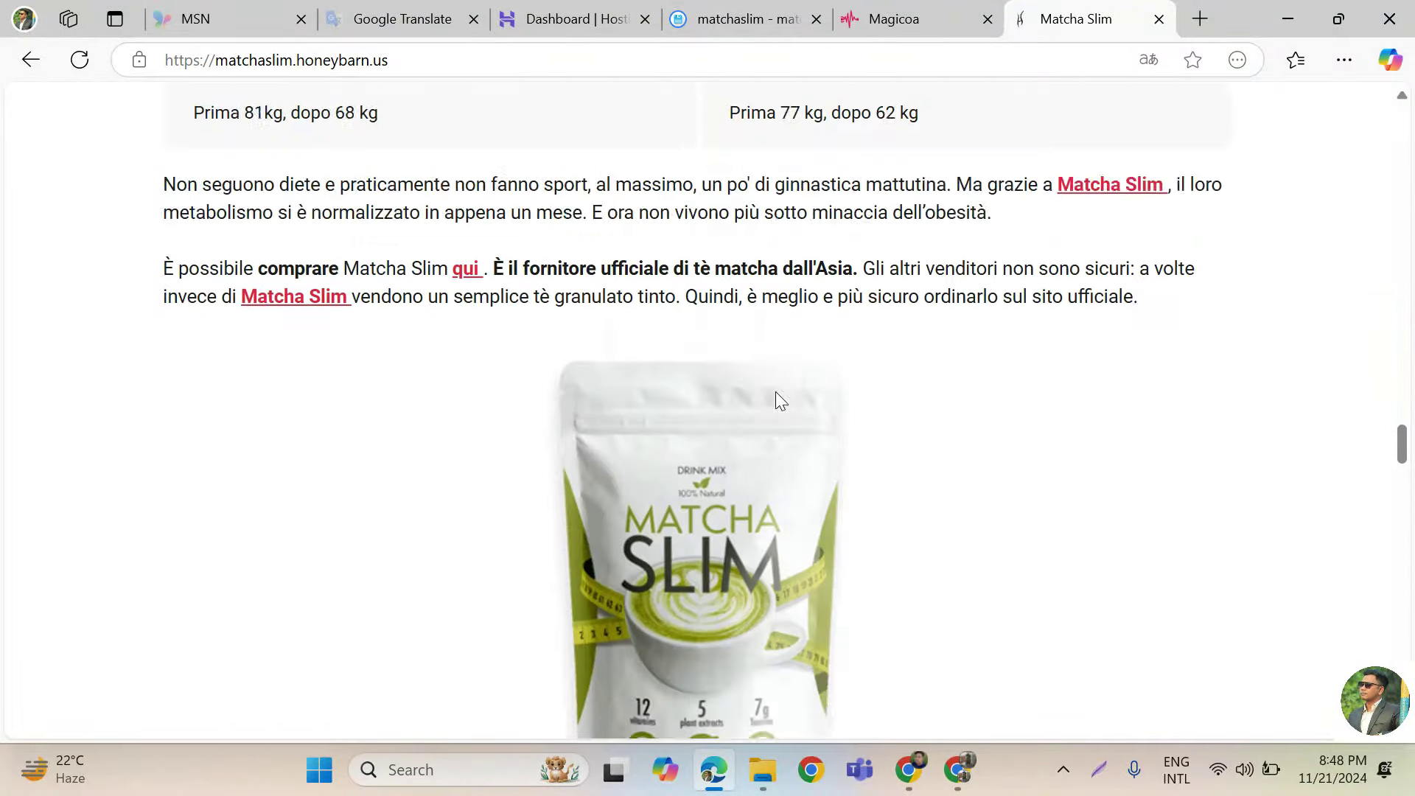
{"action": "scroll", "coordinate": [775, 398], "scroll_direction": "up", "scroll_amount": 20}
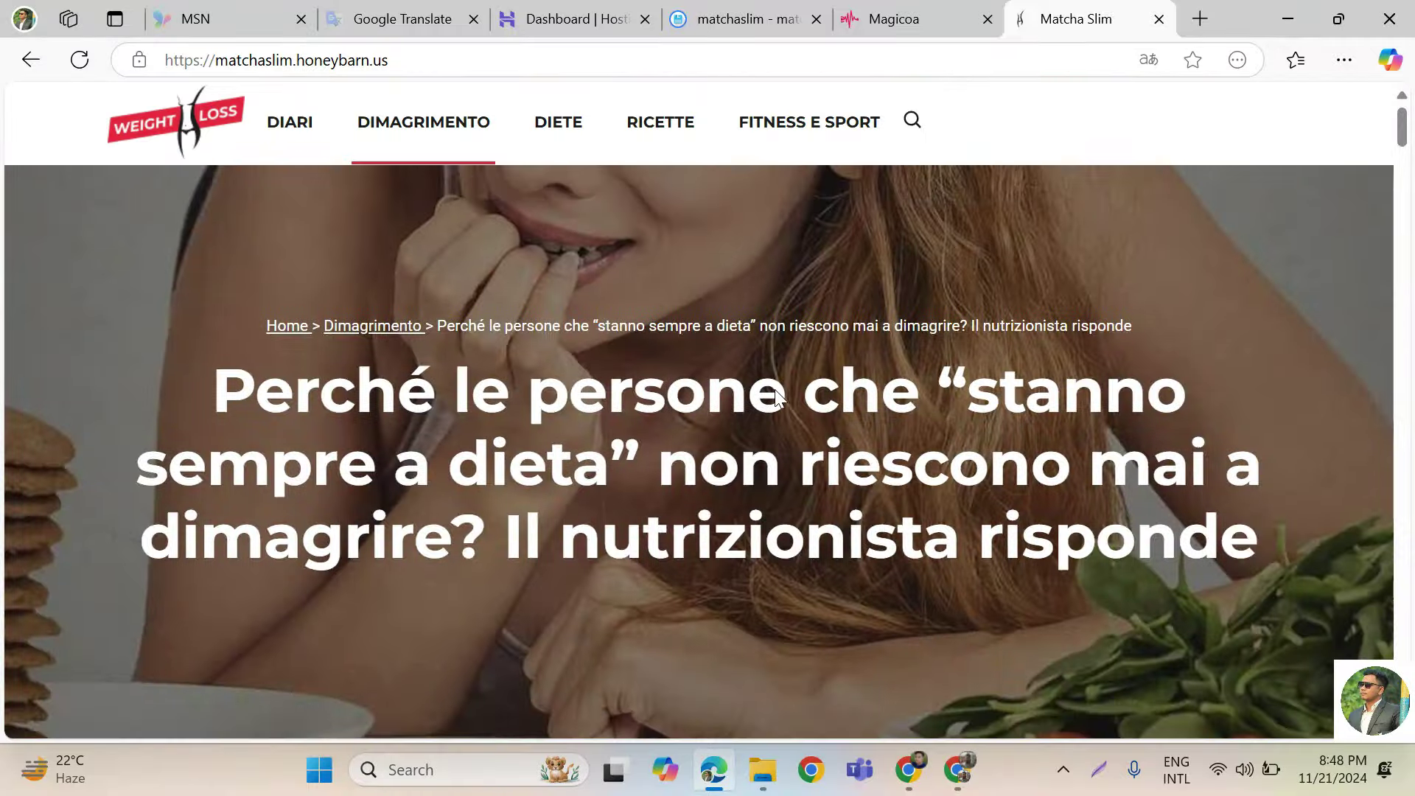
{"action": "scroll", "coordinate": [644, 234], "scroll_direction": "down", "scroll_amount": 20}
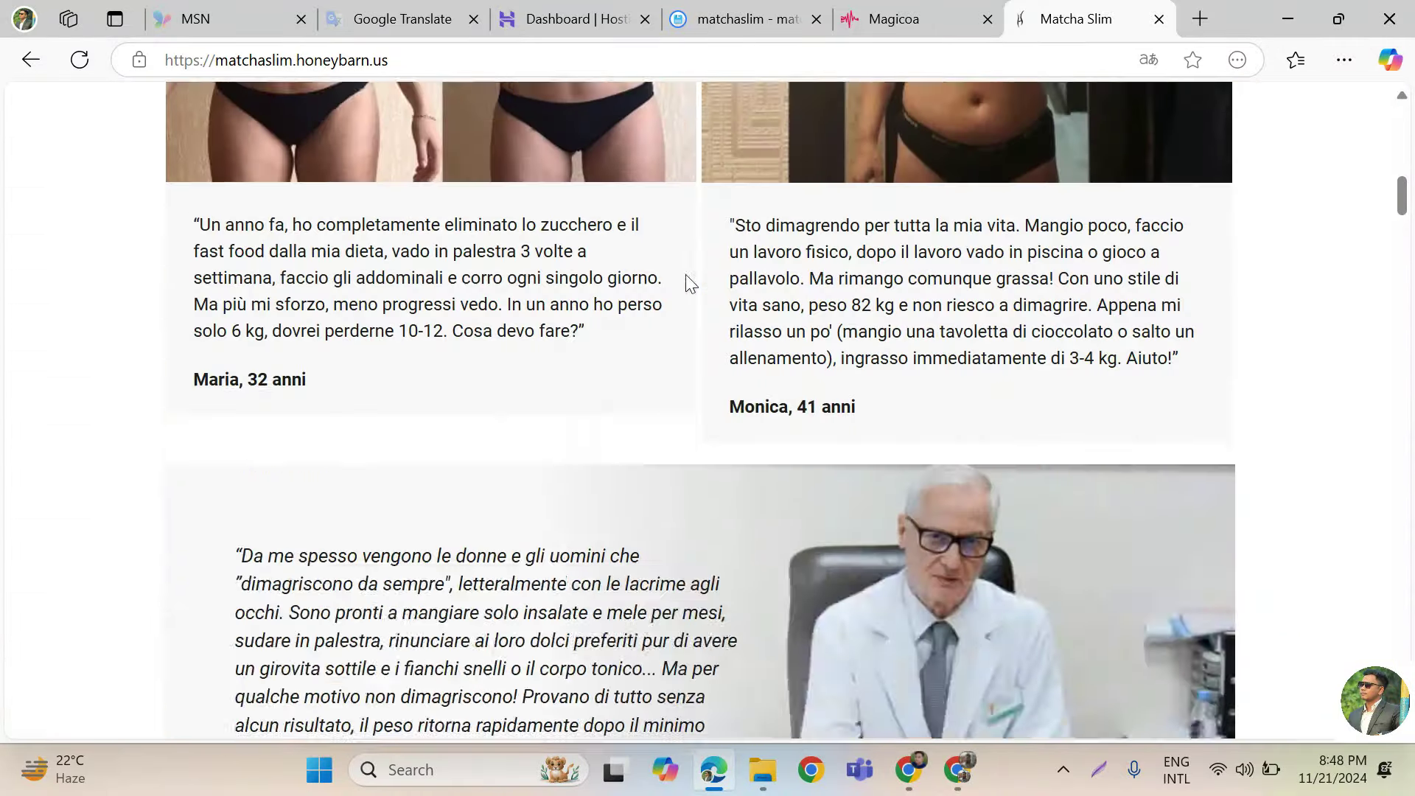
{"action": "scroll", "coordinate": [767, 363], "scroll_direction": "down", "scroll_amount": 15}
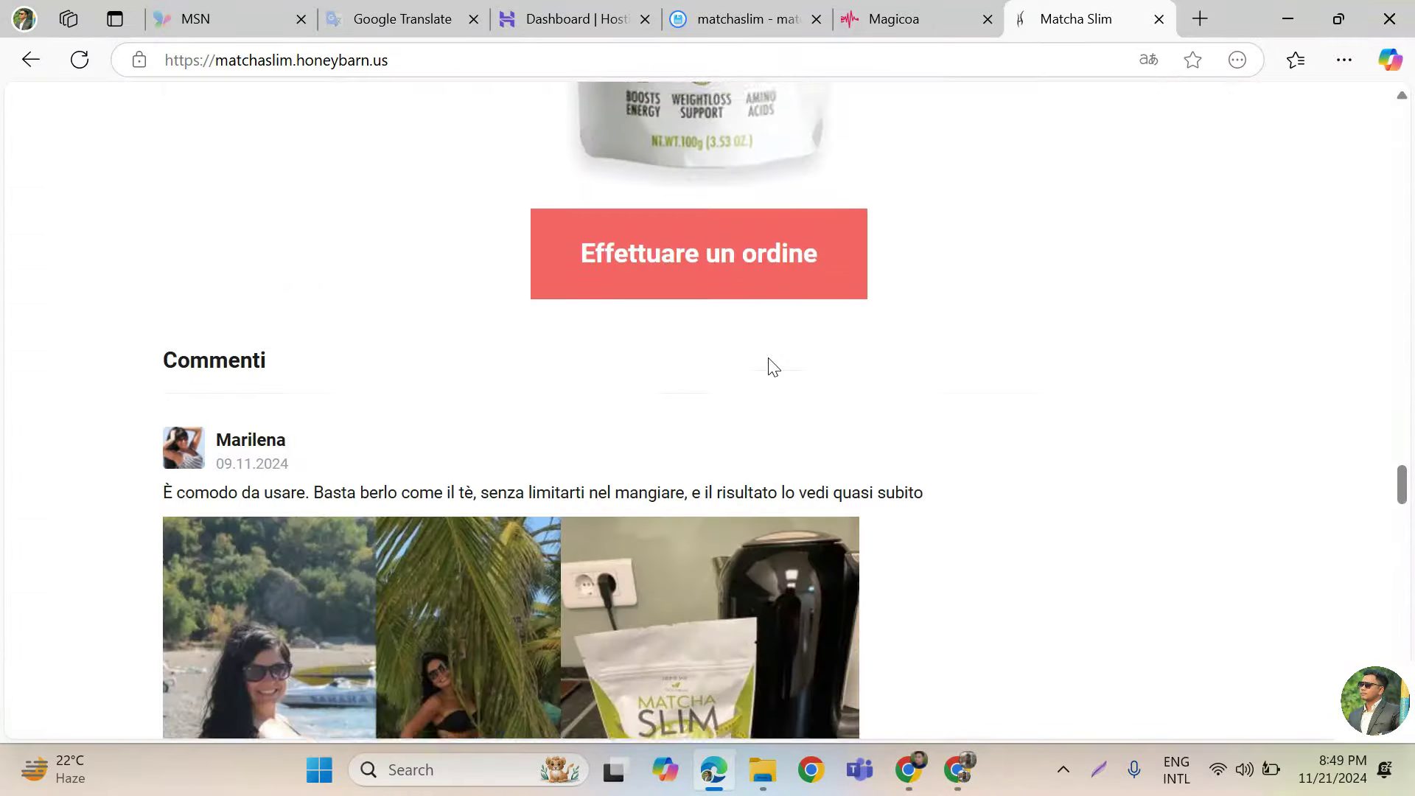
{"action": "scroll", "coordinate": [644, 309], "scroll_direction": "up", "scroll_amount": 15}
Step: Copy the matchaslim.honeybarn.us address from the address bar
{"action": "left_click", "coordinate": [494, 60]}
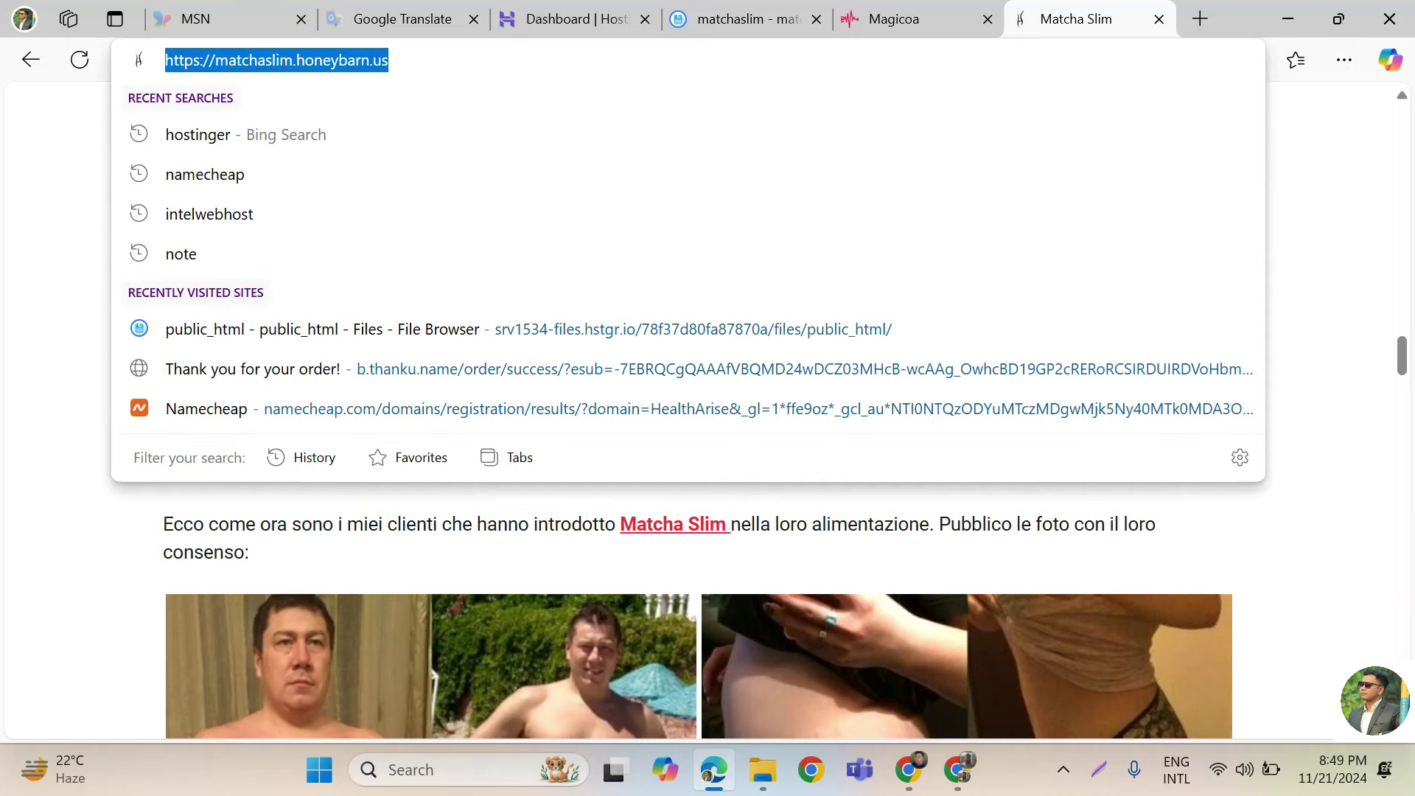
{"action": "triple_click", "coordinate": [493, 60]}
{"action": "right_click", "coordinate": [280, 65]}
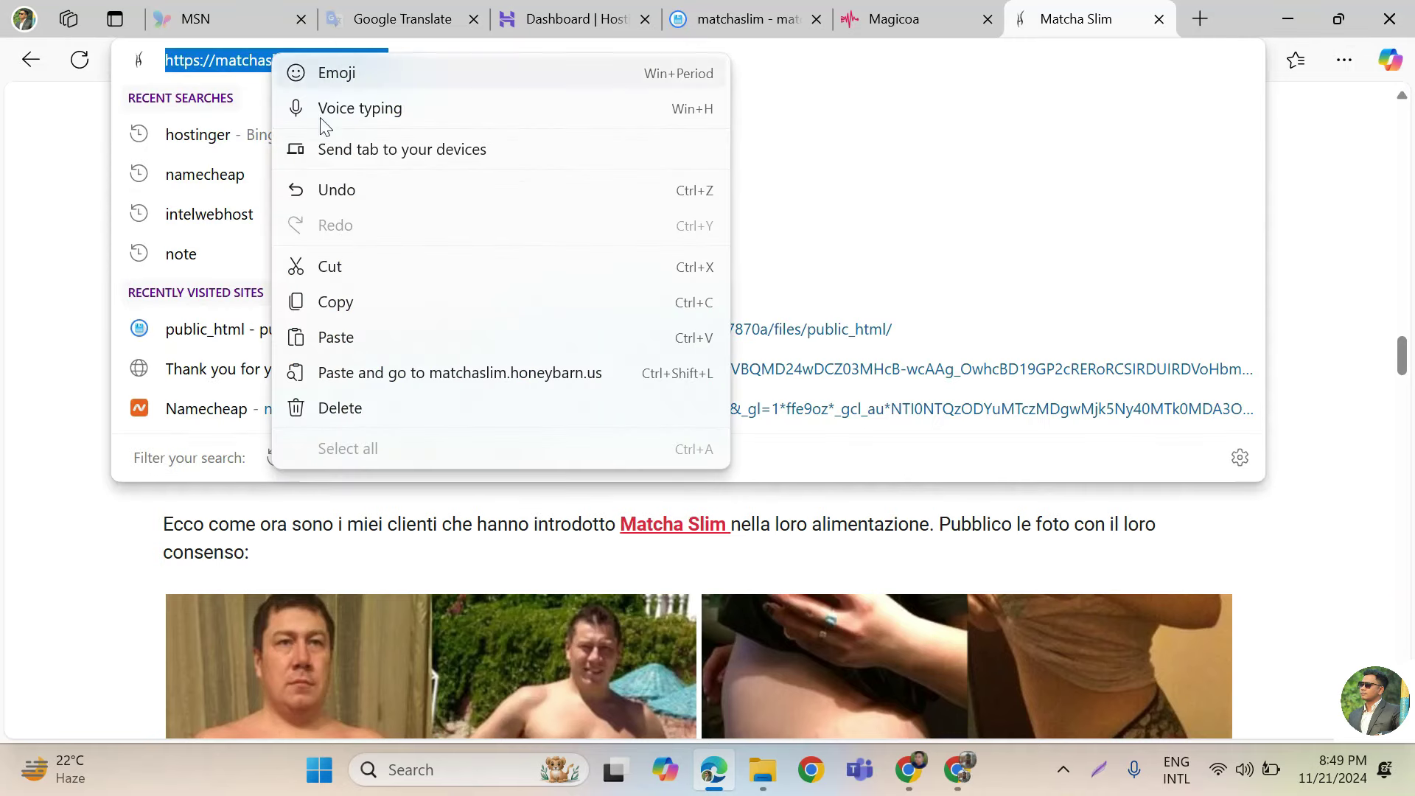
{"action": "left_click", "coordinate": [331, 301]}
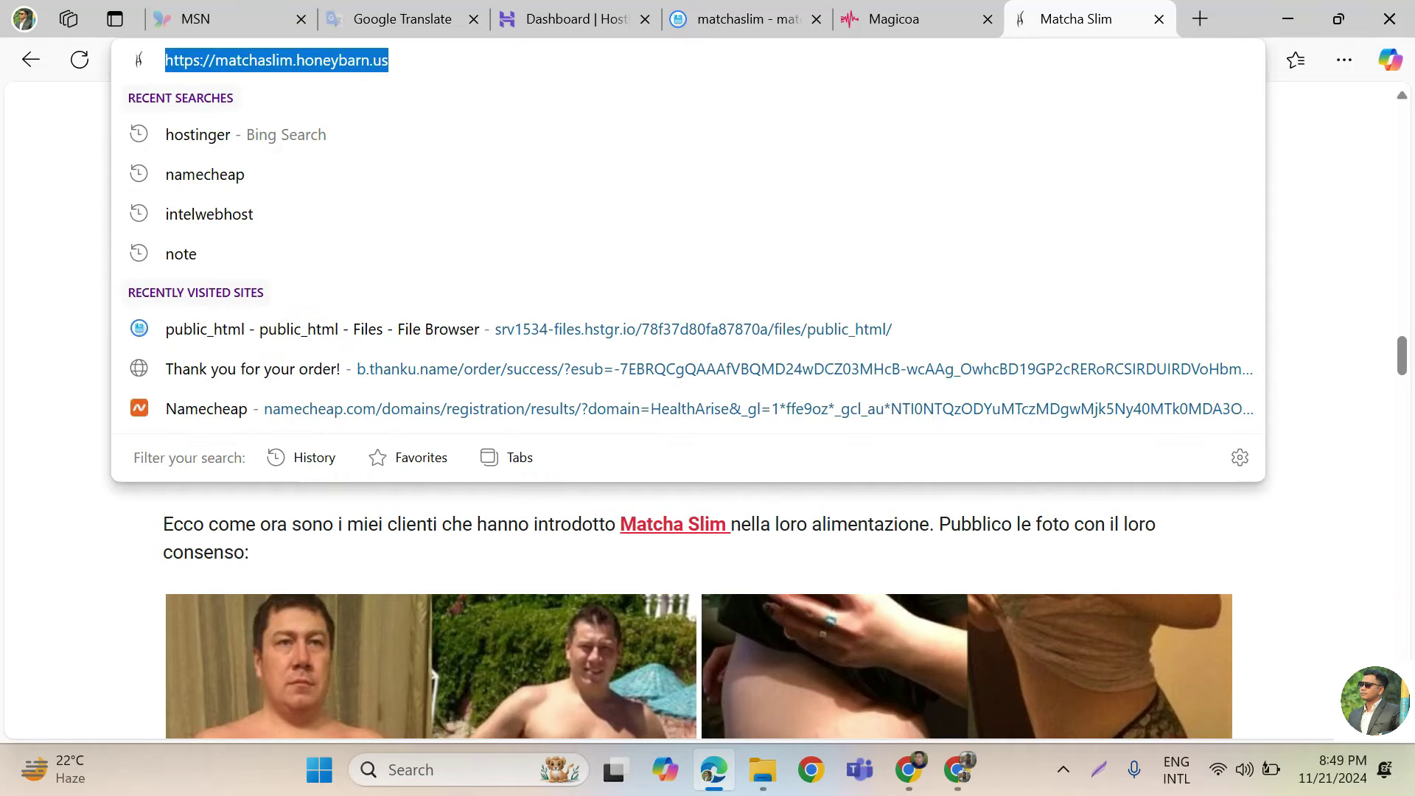
{"action": "left_click", "coordinate": [418, 74]}
Step: Switch between the Matcha Slim page and the honeybarn.us main site tabs
{"action": "left_click", "coordinate": [868, 18]}
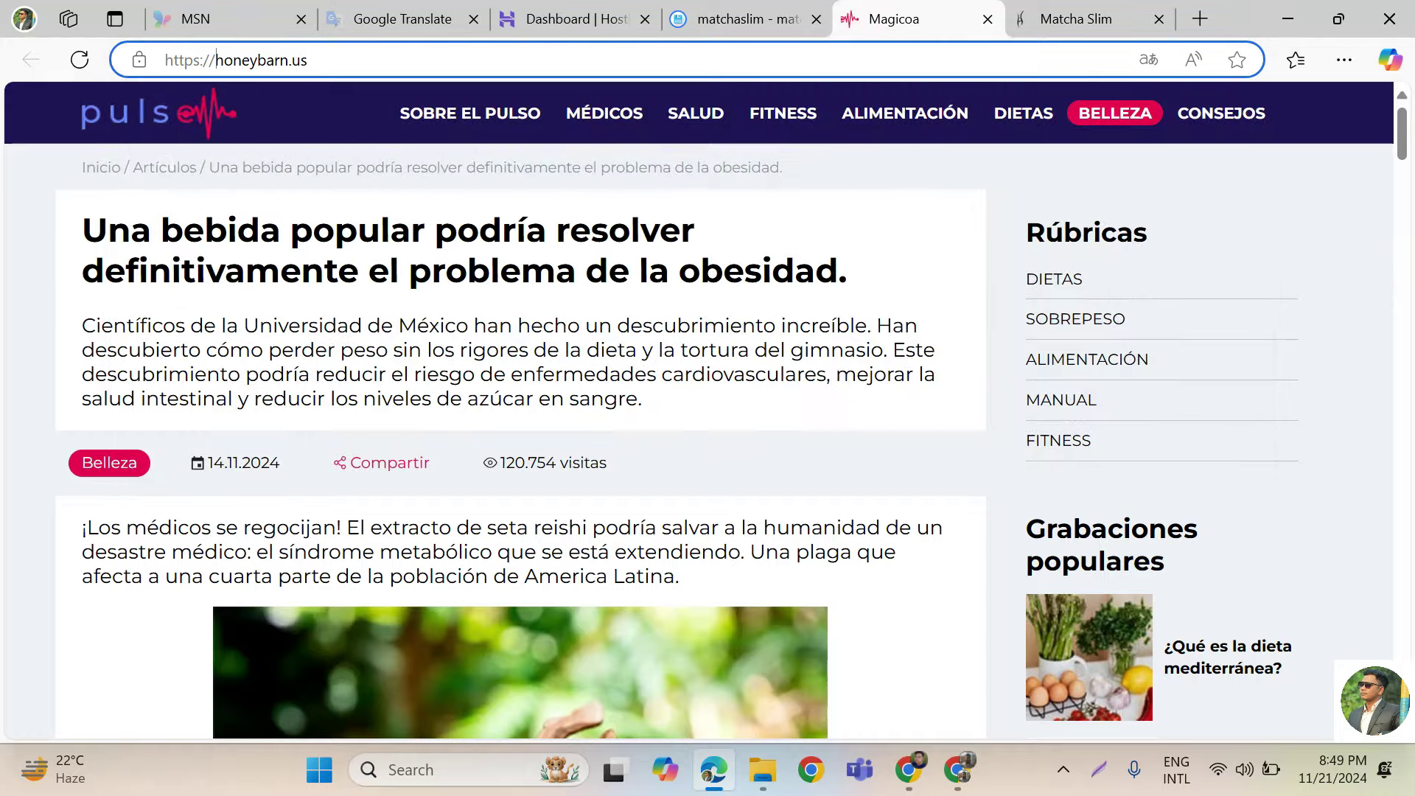
{"action": "left_click", "coordinate": [1053, 20]}
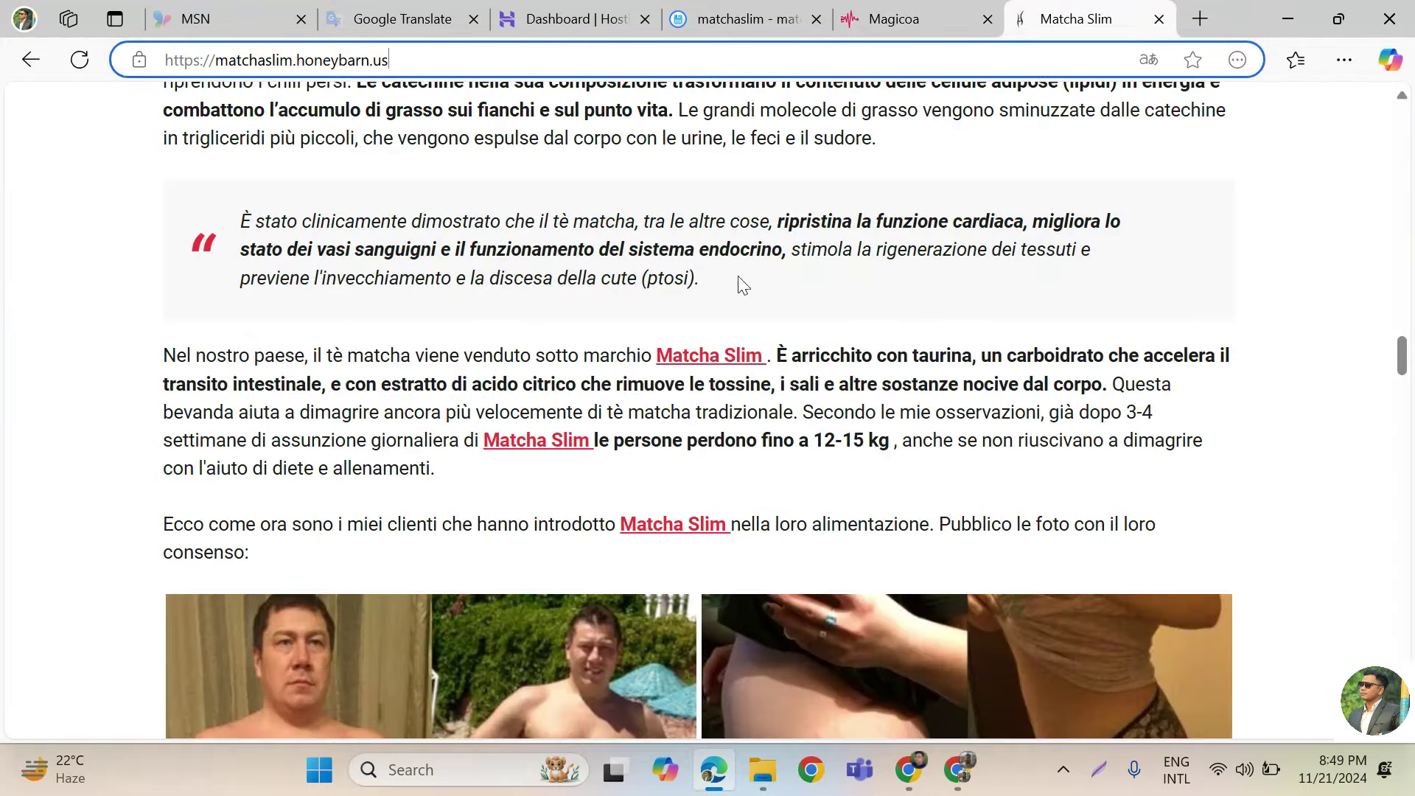
{"action": "scroll", "coordinate": [743, 285], "scroll_direction": "up", "scroll_amount": 20}
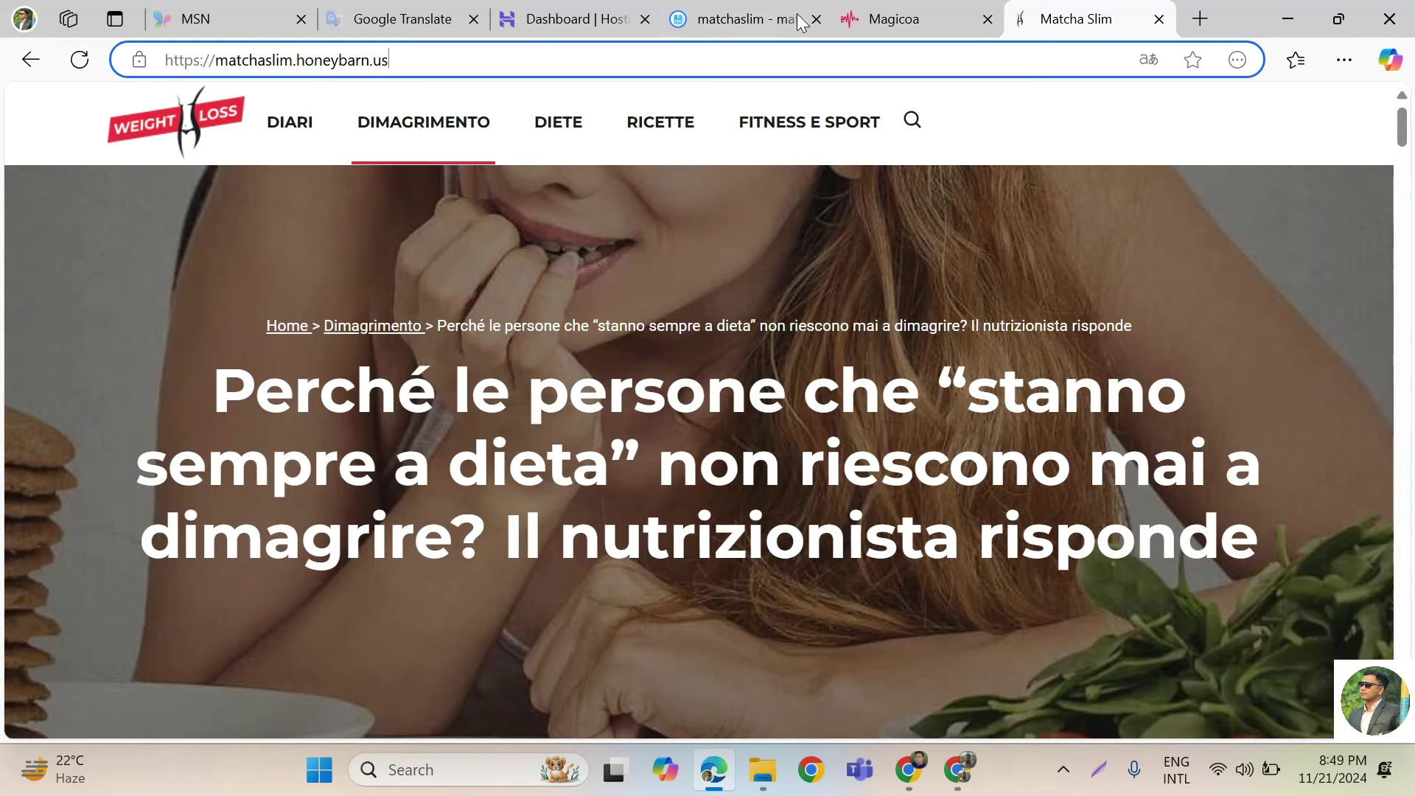
{"action": "left_click", "coordinate": [888, 19]}
Step: Go to Domains > Subdomains to see matchaslim.honeybarn.us mapped to public_html/matchaslim
{"action": "left_click", "coordinate": [567, 19]}
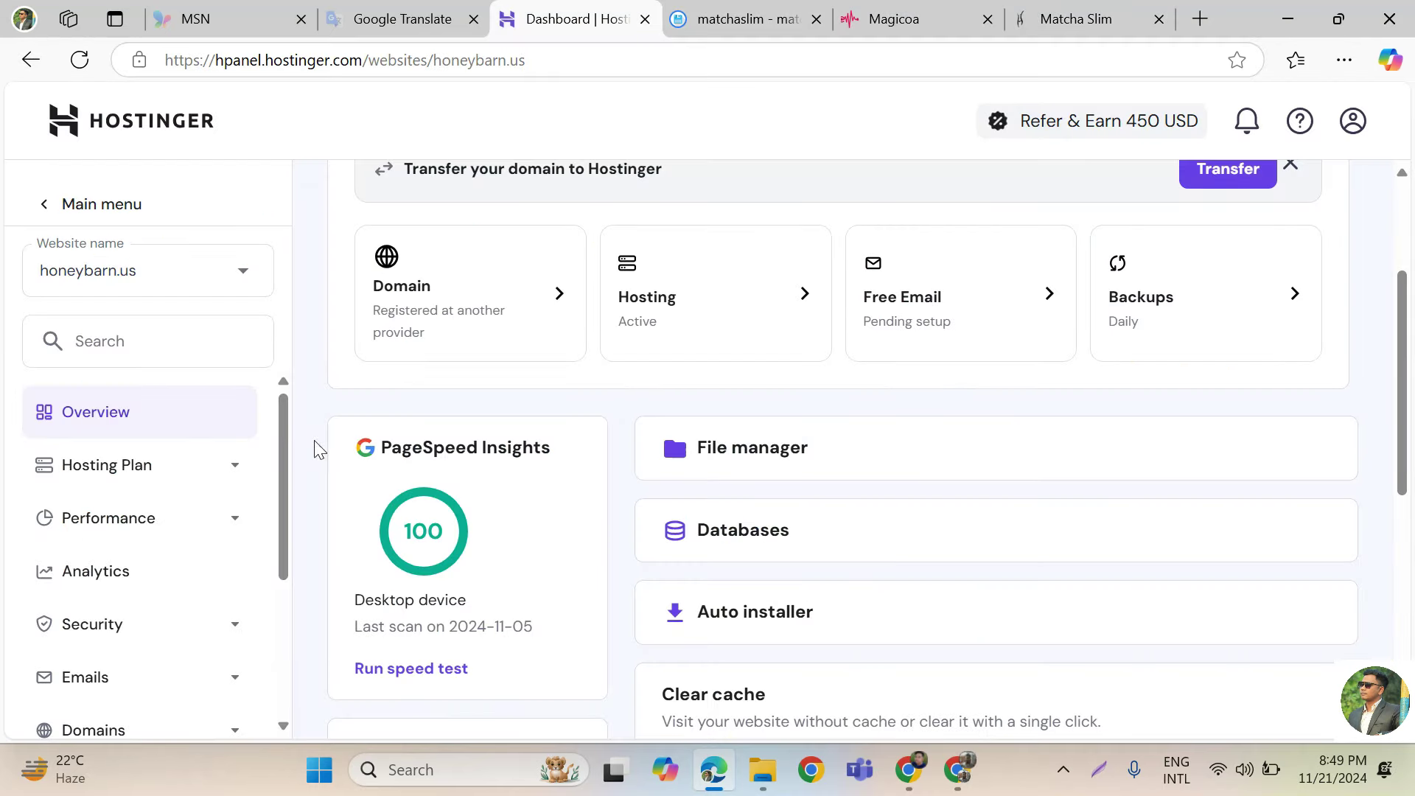
{"action": "scroll", "coordinate": [789, 499], "scroll_direction": "down", "scroll_amount": 4}
{"action": "scroll", "coordinate": [789, 499], "scroll_direction": "up", "scroll_amount": 6}
{"action": "scroll", "coordinate": [95, 572], "scroll_direction": "down", "scroll_amount": 2}
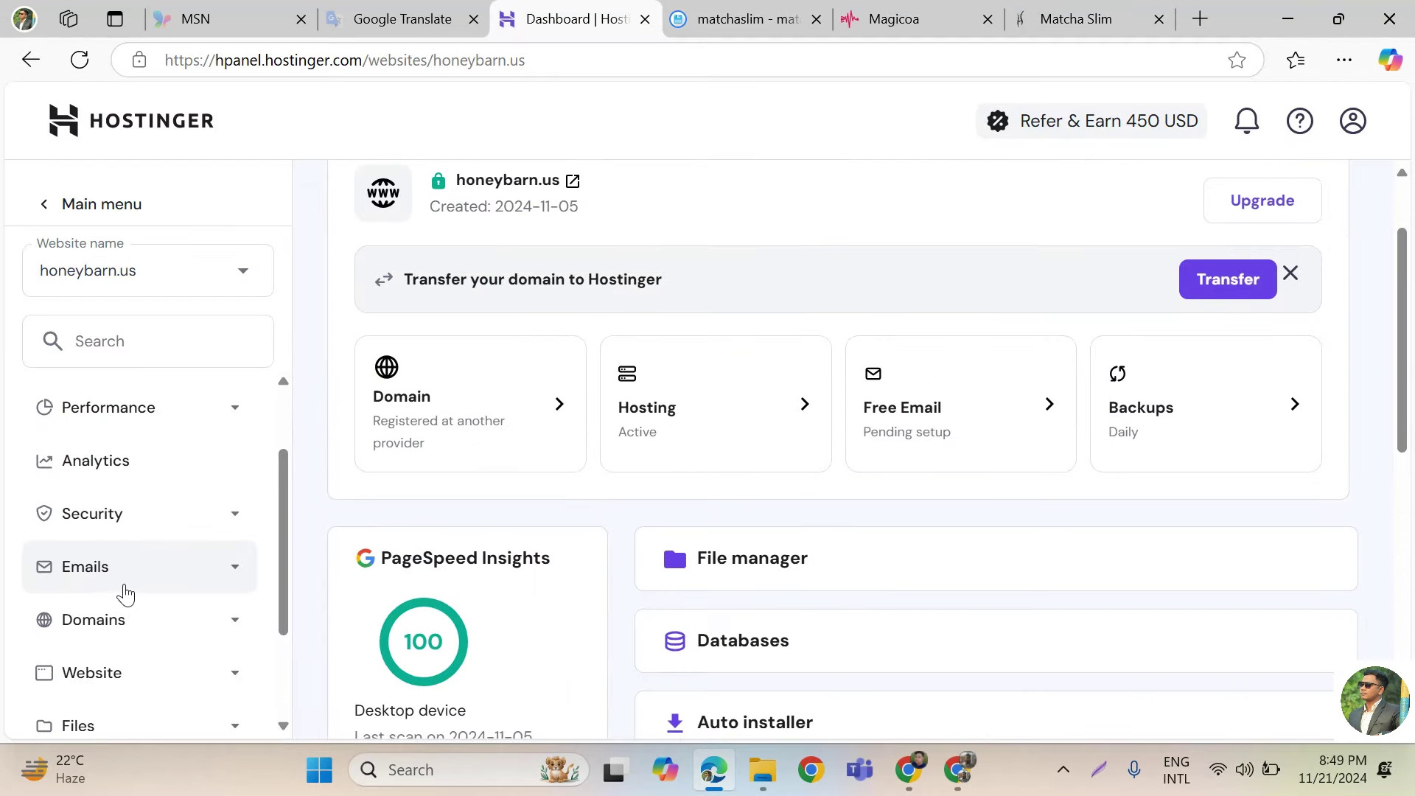
{"action": "left_click", "coordinate": [114, 623]}
{"action": "left_click", "coordinate": [104, 675]}
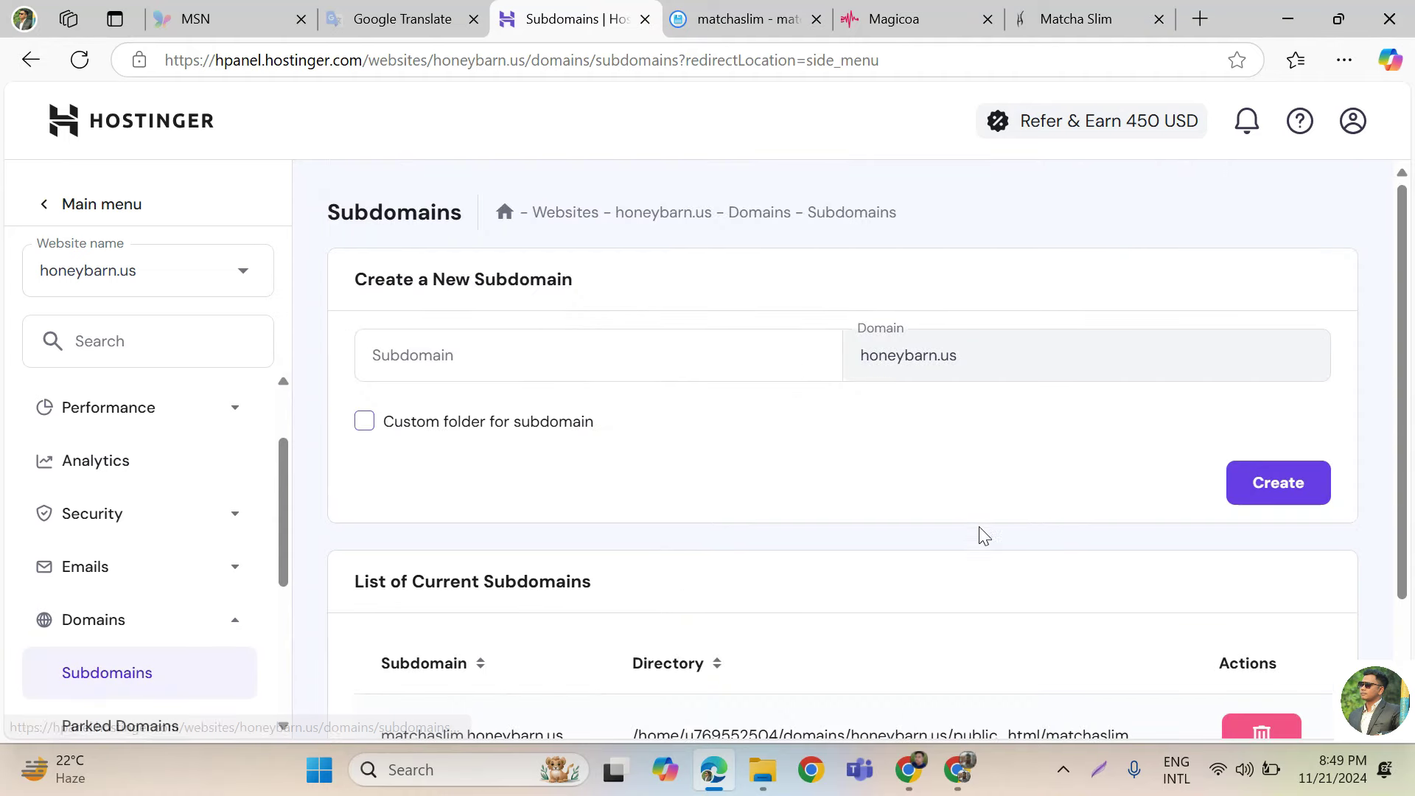
{"action": "scroll", "coordinate": [984, 536], "scroll_direction": "down", "scroll_amount": 2}
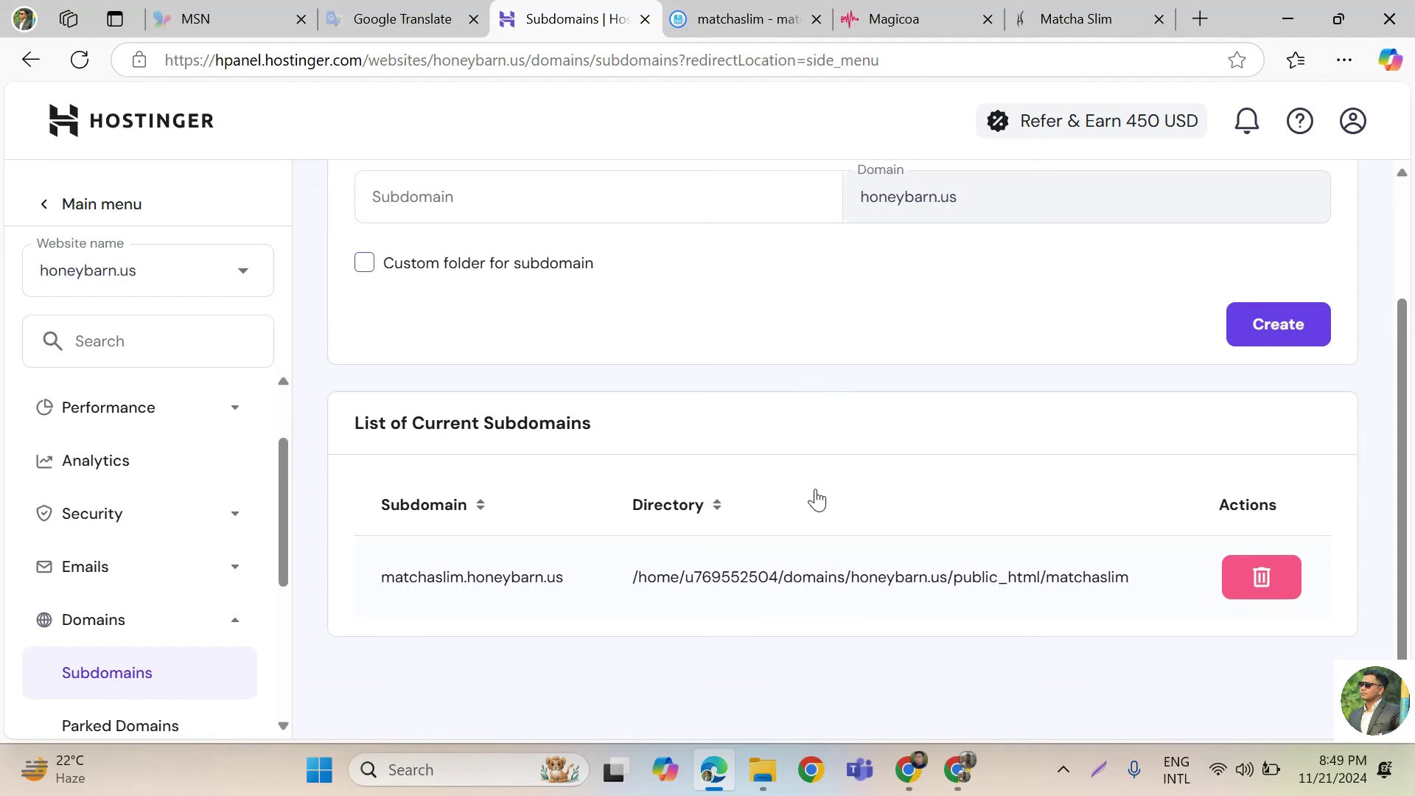
Step: Cycle through the Magicoa and Matcha Slim tabs, then close the matchaslim file manager tab
{"action": "scroll", "coordinate": [812, 500], "scroll_direction": "up", "scroll_amount": 3}
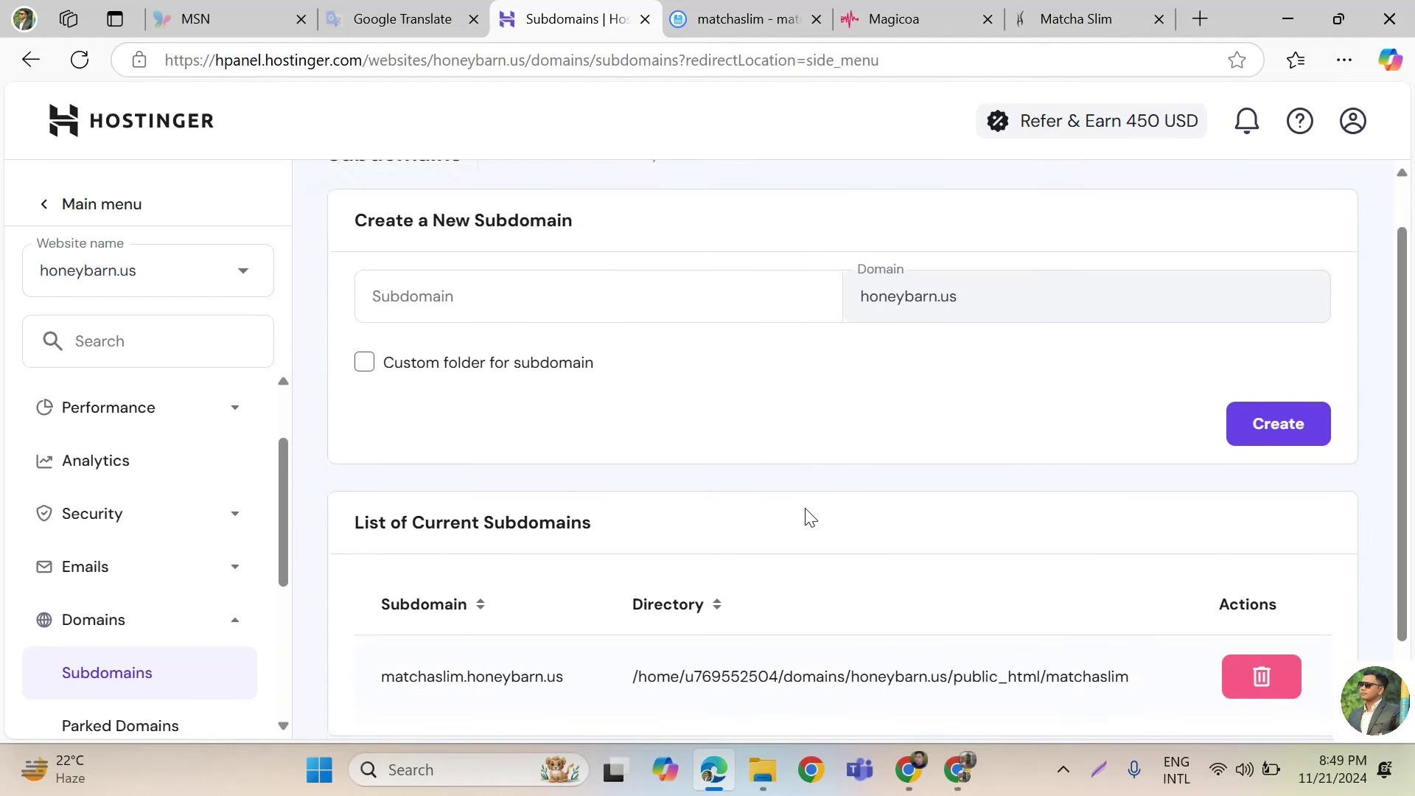
{"action": "scroll", "coordinate": [66, 454], "scroll_direction": "up", "scroll_amount": 2}
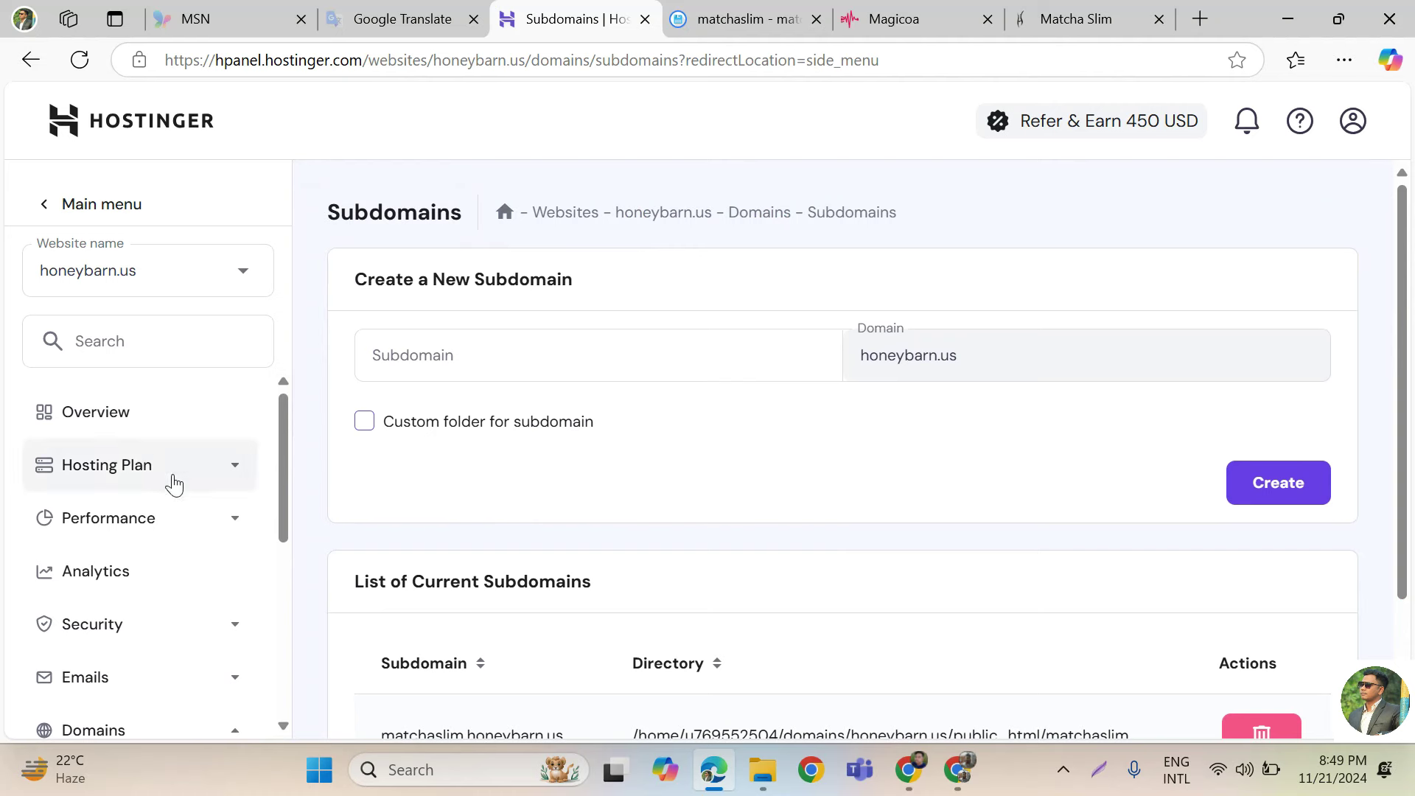
{"action": "scroll", "coordinate": [588, 557], "scroll_direction": "down", "scroll_amount": 3}
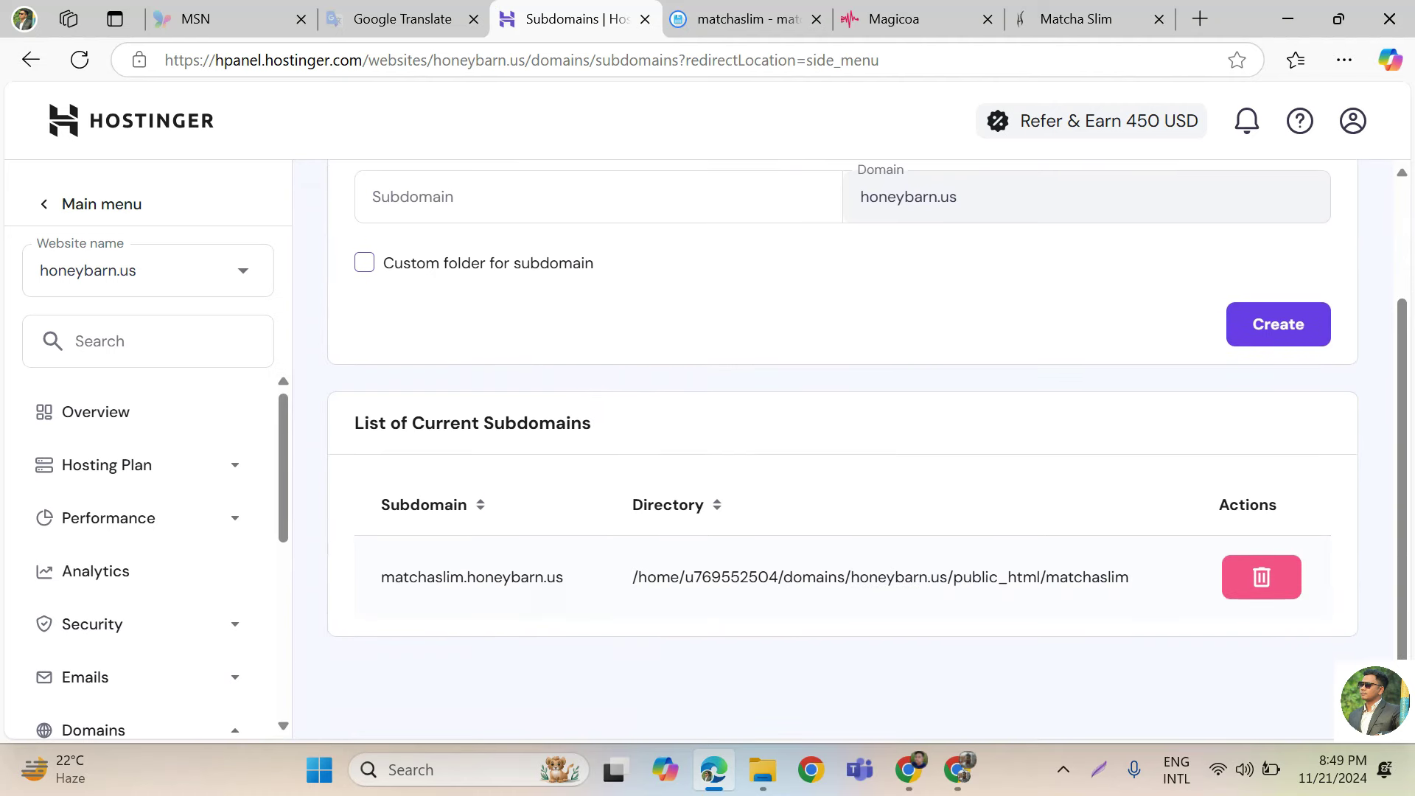
{"action": "scroll", "coordinate": [843, 442], "scroll_direction": "up", "scroll_amount": 3}
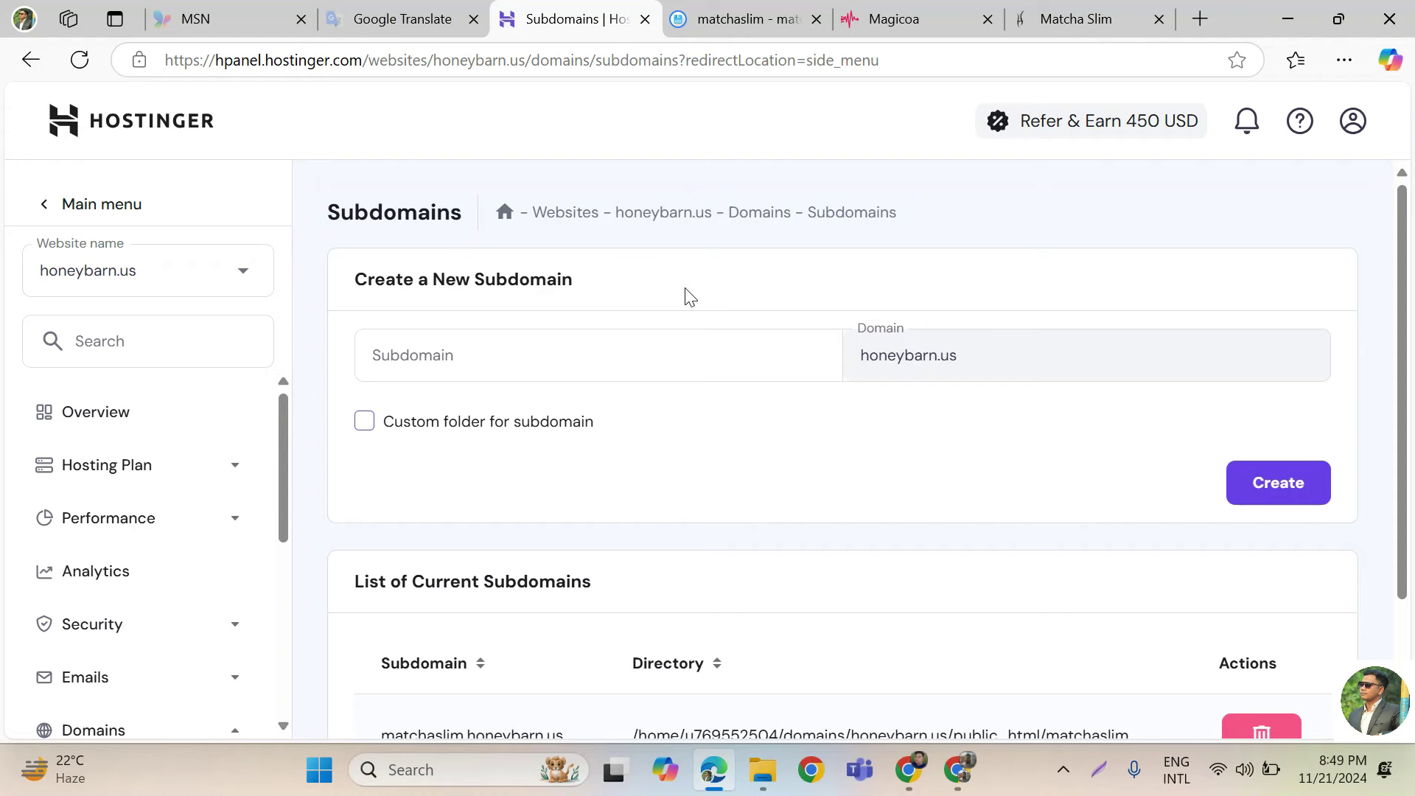
{"action": "left_click", "coordinate": [894, 19]}
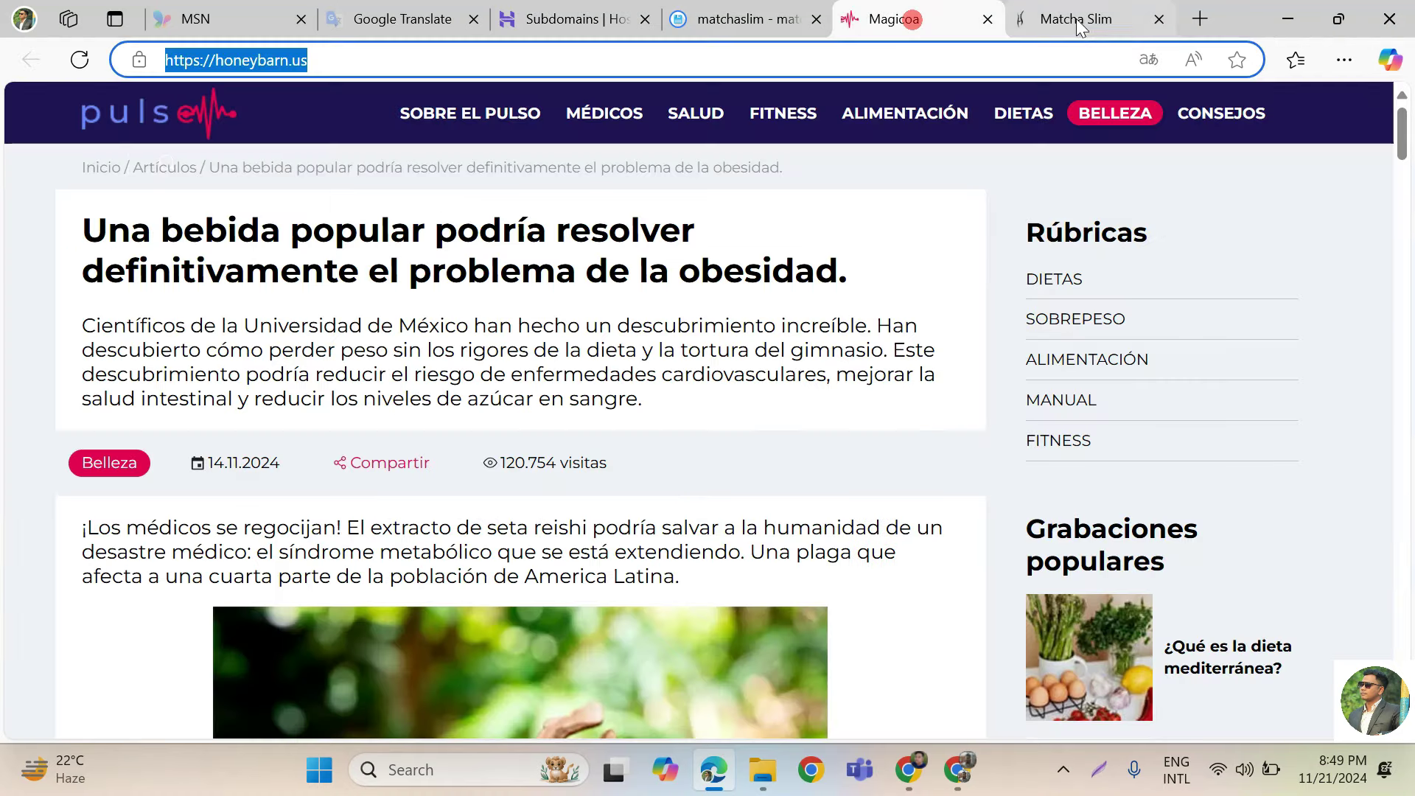
{"action": "left_click", "coordinate": [1080, 19]}
{"action": "left_click", "coordinate": [951, 16]}
{"action": "left_click", "coordinate": [746, 20]}
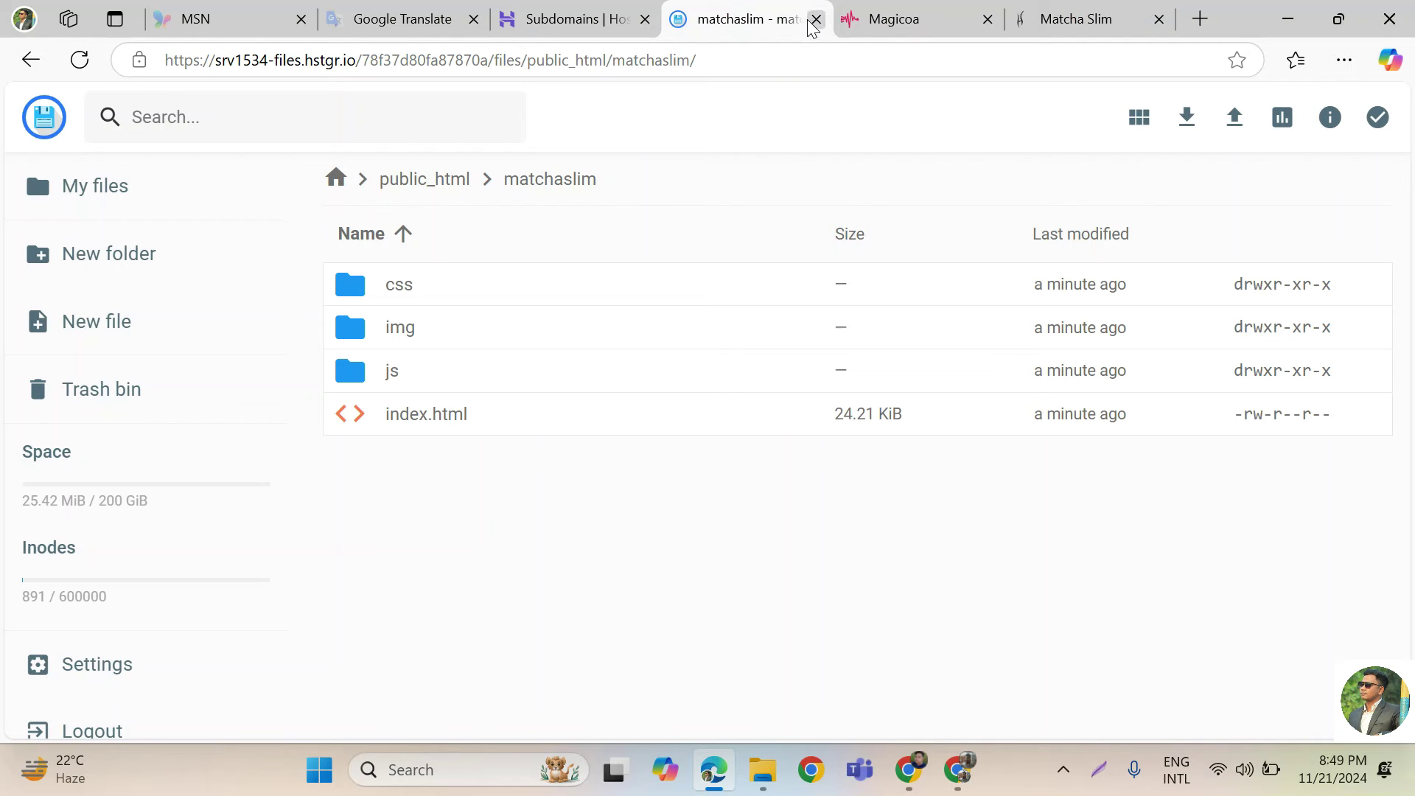
{"action": "left_click", "coordinate": [815, 19]}
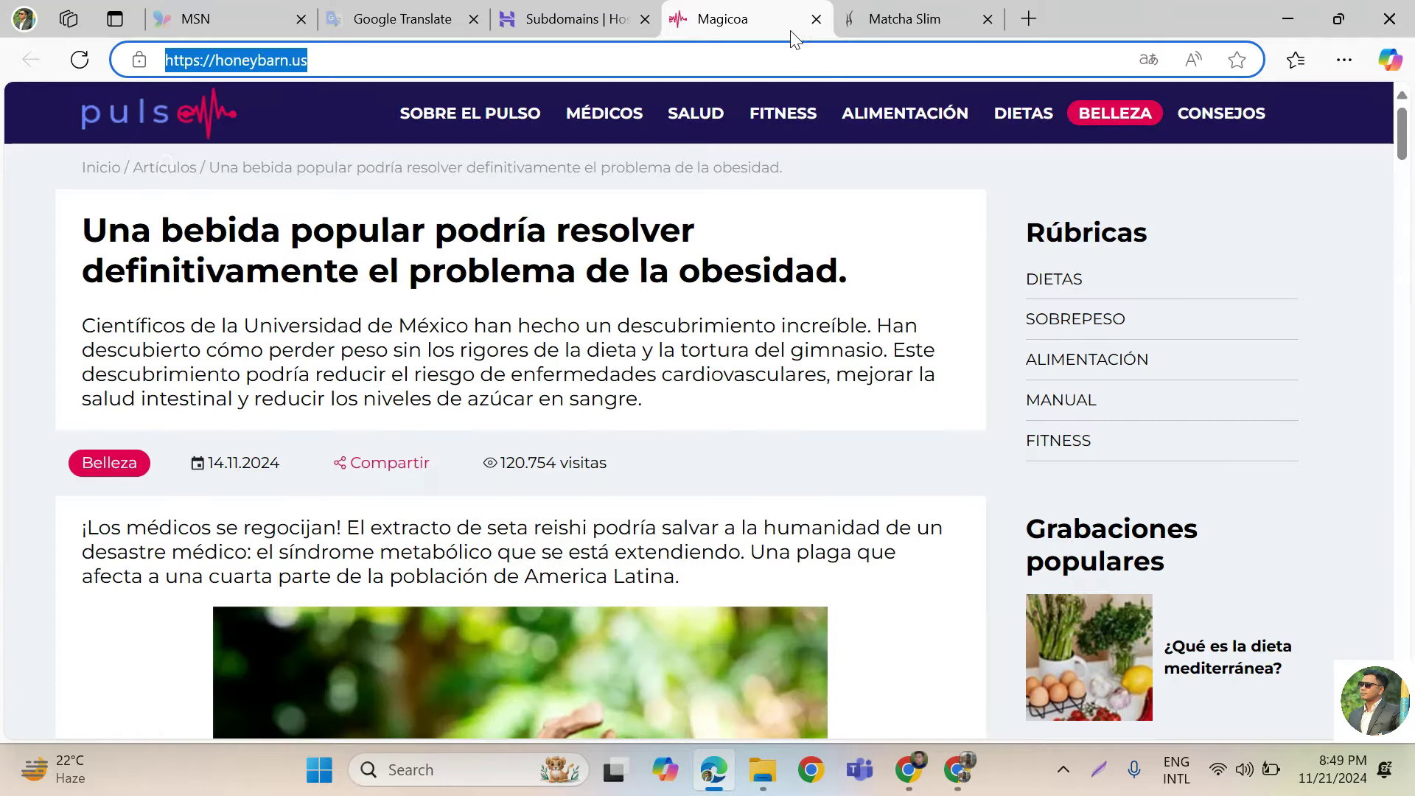
Step: Check the live matchaslim.honeybarn.us page, then bring the Google Meet window forward
{"action": "left_click", "coordinate": [600, 22]}
{"action": "scroll", "coordinate": [643, 608], "scroll_direction": "down", "scroll_amount": 2}
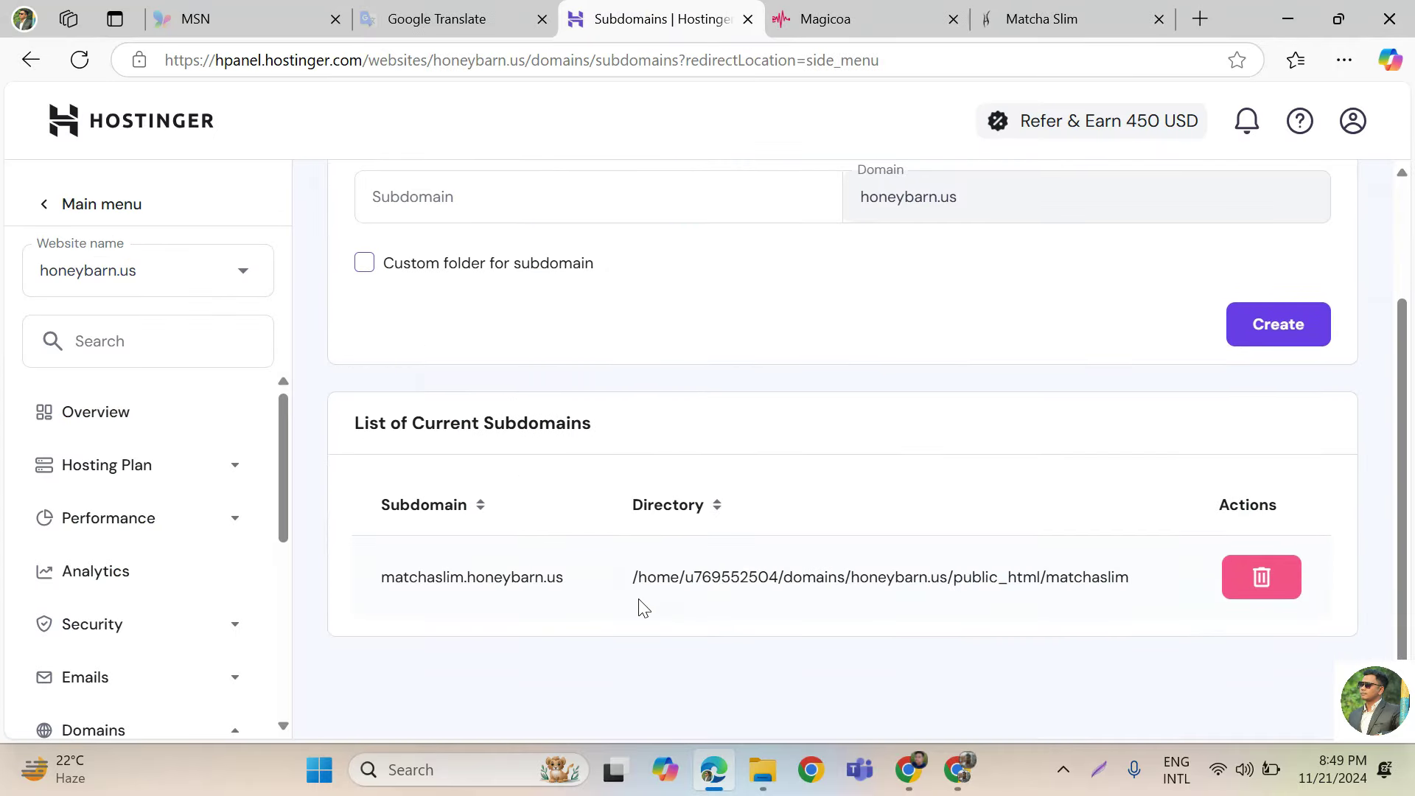
{"action": "left_click", "coordinate": [848, 25]}
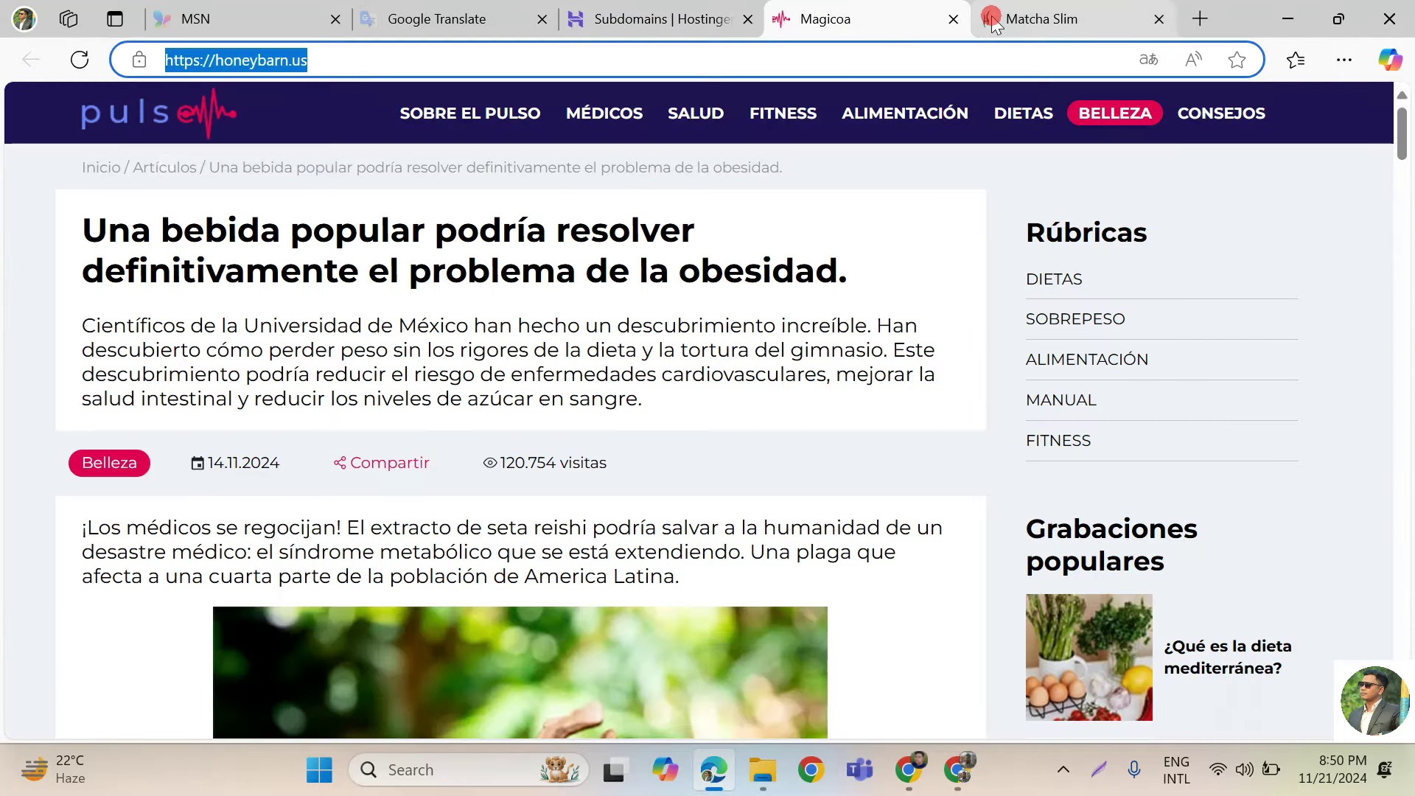
{"action": "left_click", "coordinate": [999, 31]}
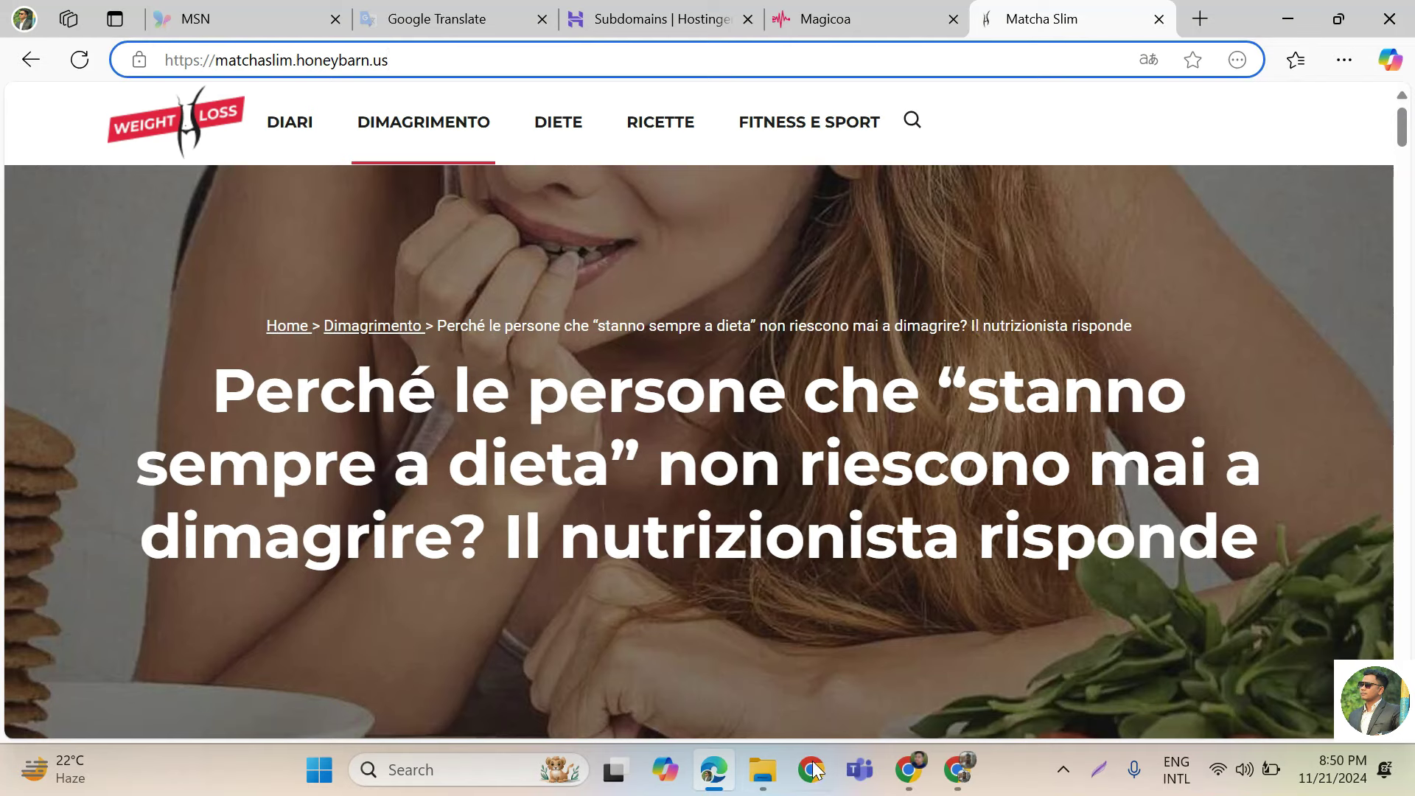
{"action": "left_click", "coordinate": [912, 777]}
{"action": "left_click", "coordinate": [801, 625]}
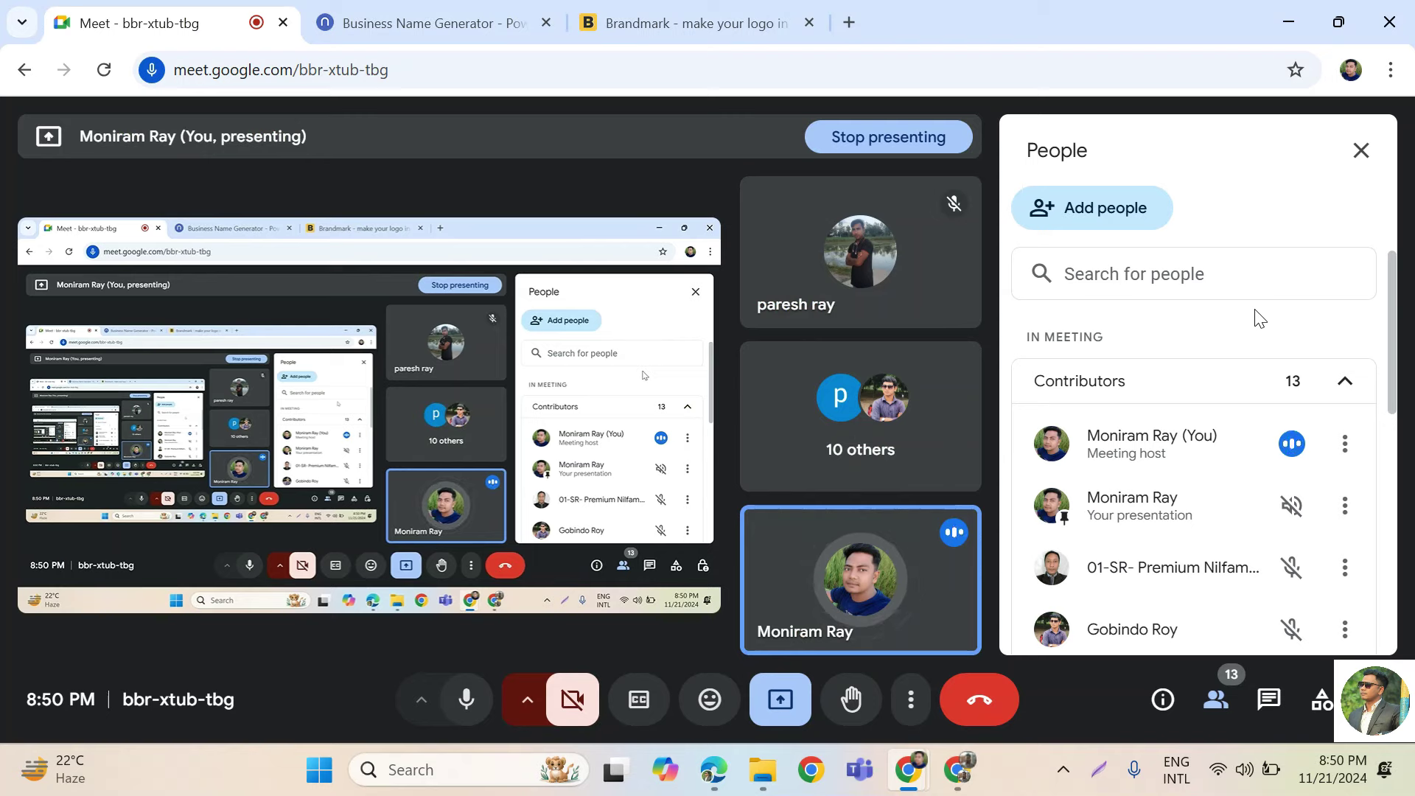
Step: Scroll through the Meet participants, then return to Edge's live Matcha Slim page
{"action": "scroll", "coordinate": [1260, 474], "scroll_direction": "down", "scroll_amount": 5}
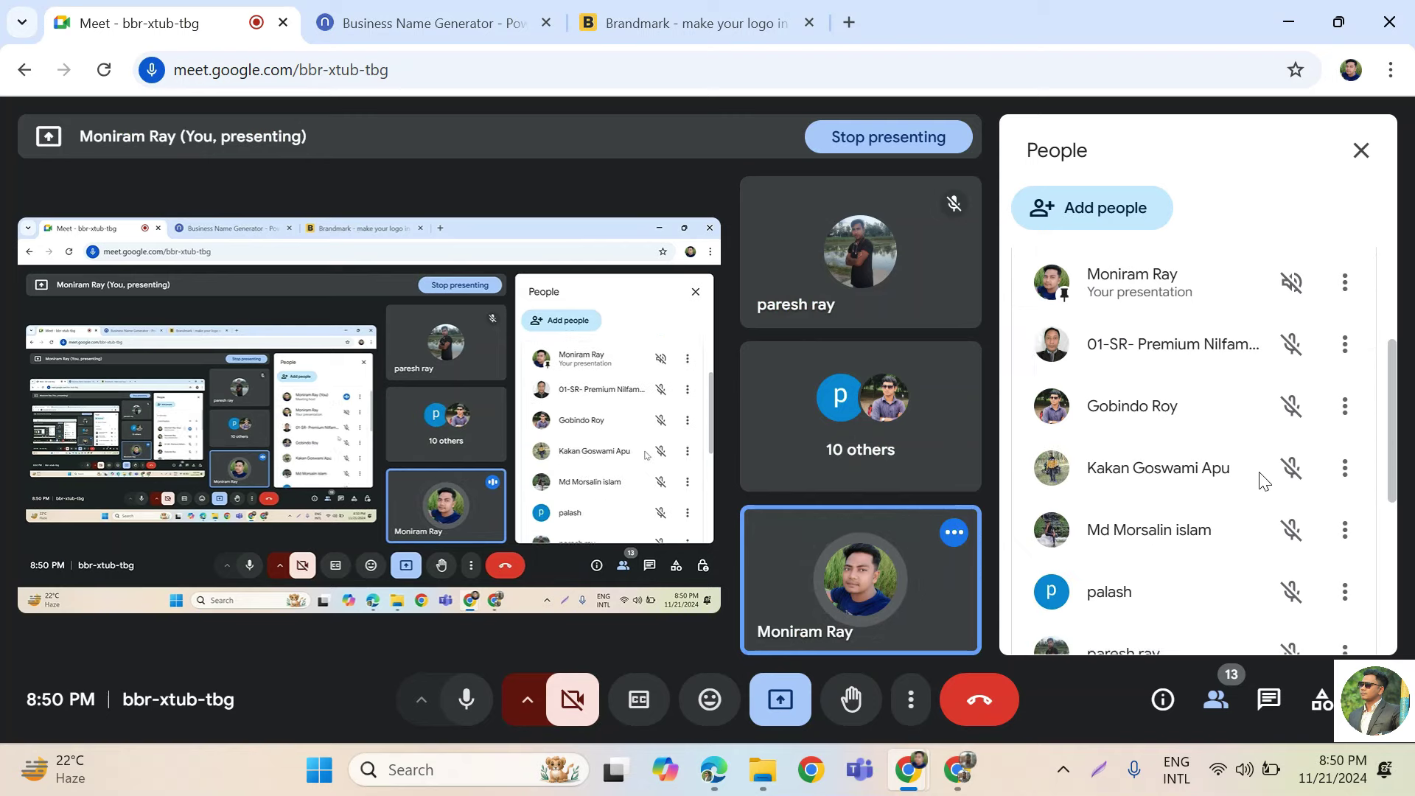
{"action": "scroll", "coordinate": [1276, 487], "scroll_direction": "down", "scroll_amount": 5}
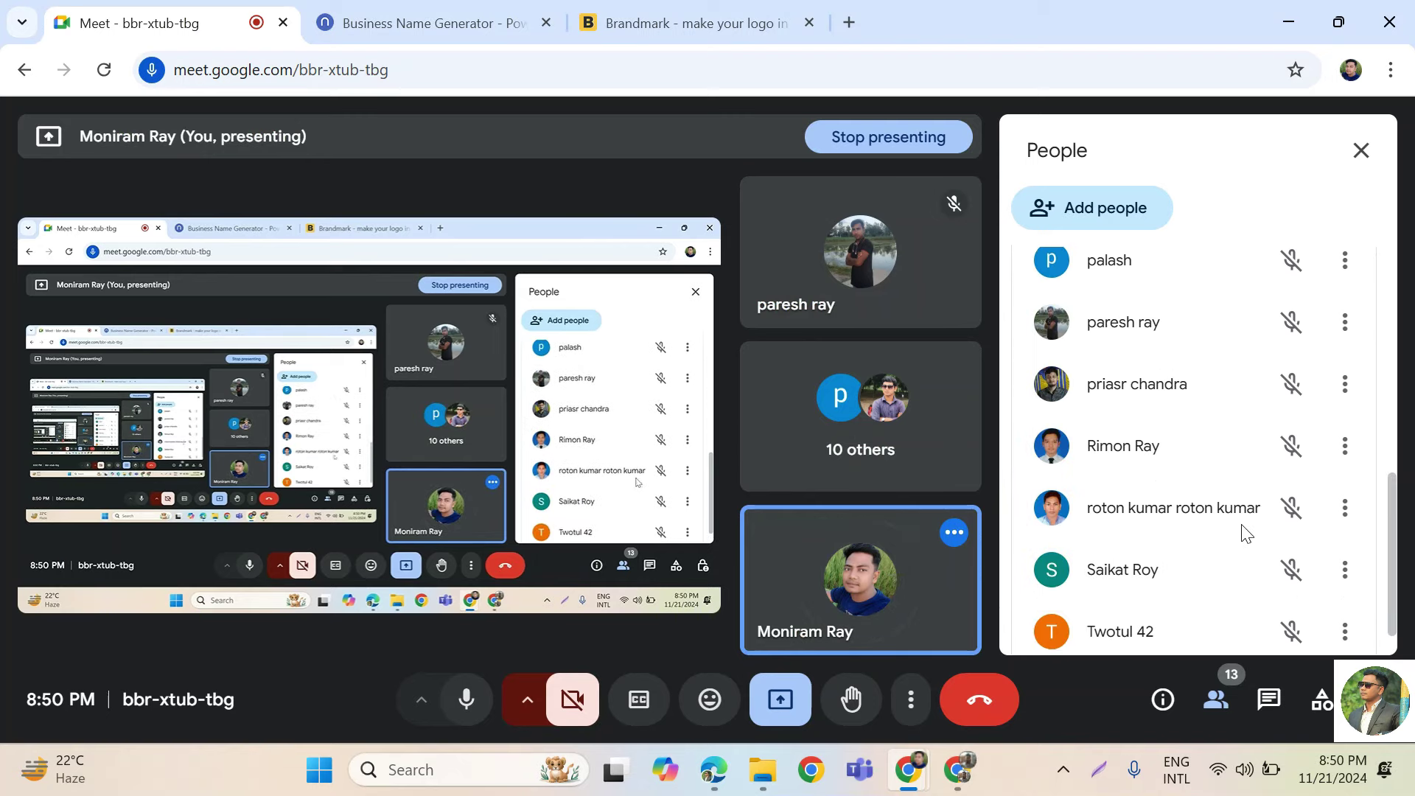
{"action": "scroll", "coordinate": [1246, 532], "scroll_direction": "up", "scroll_amount": 10}
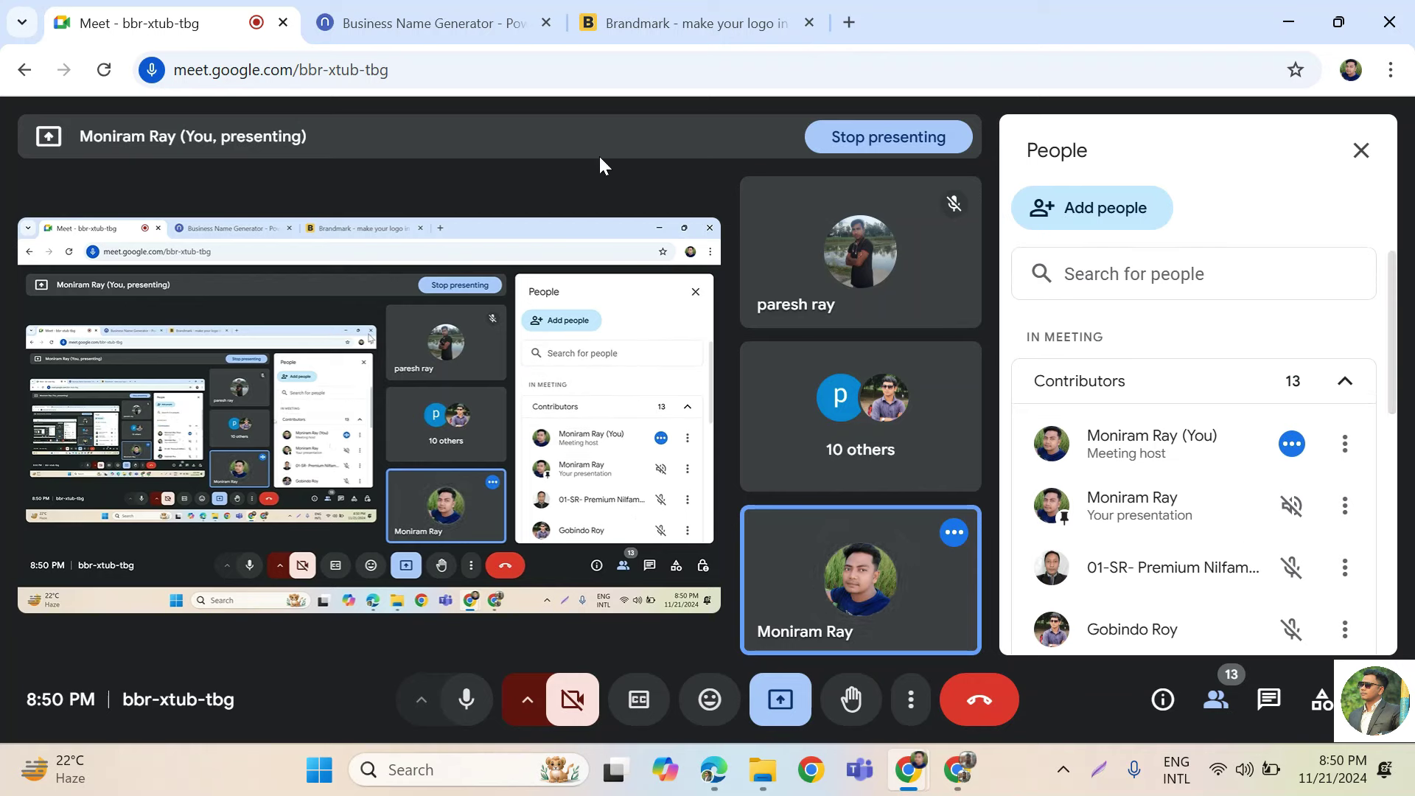
{"action": "left_click", "coordinate": [713, 769]}
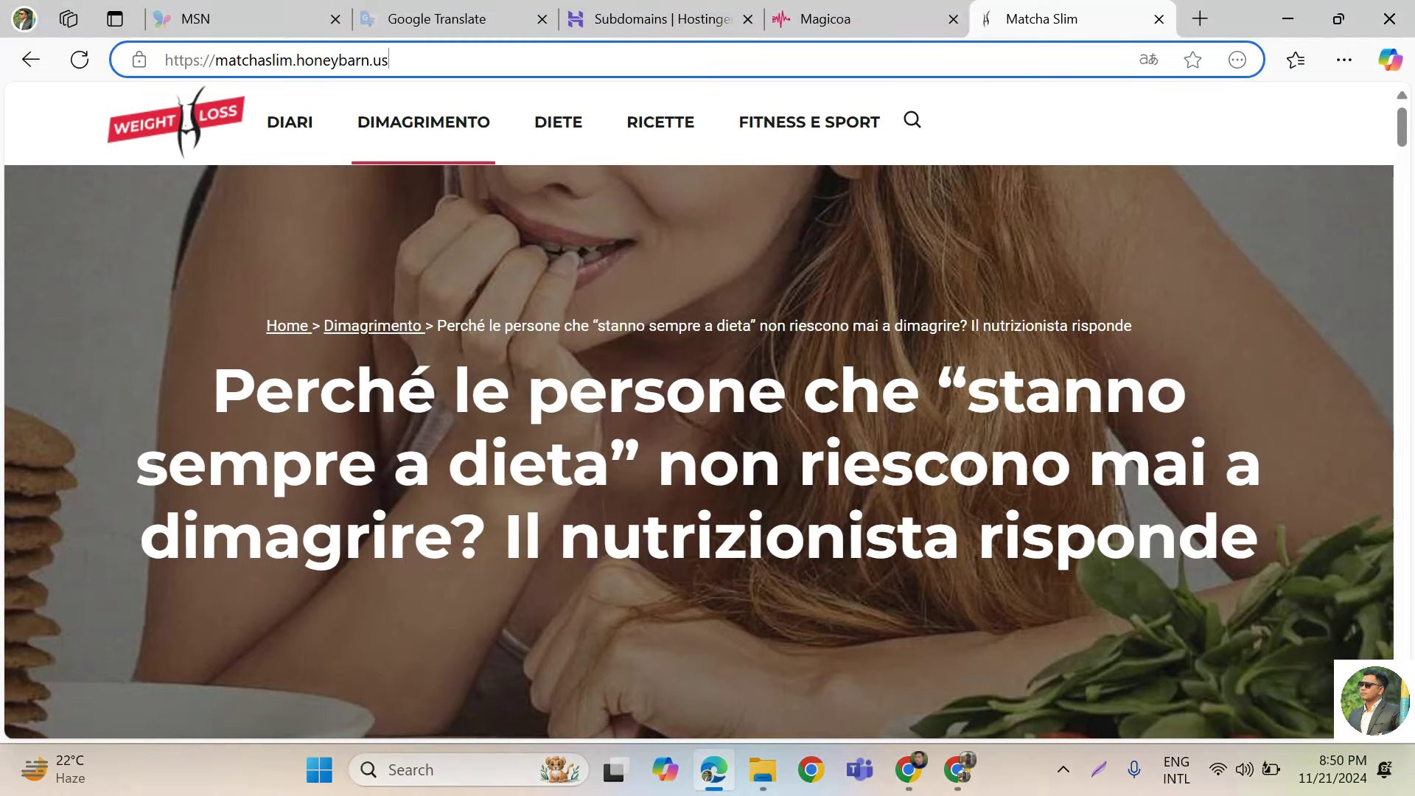
Step: Open hPanel's Websites list showing matchaslim.honeybarn.us, then open terracalms.us in a new tab
{"action": "left_click", "coordinate": [595, 16]}
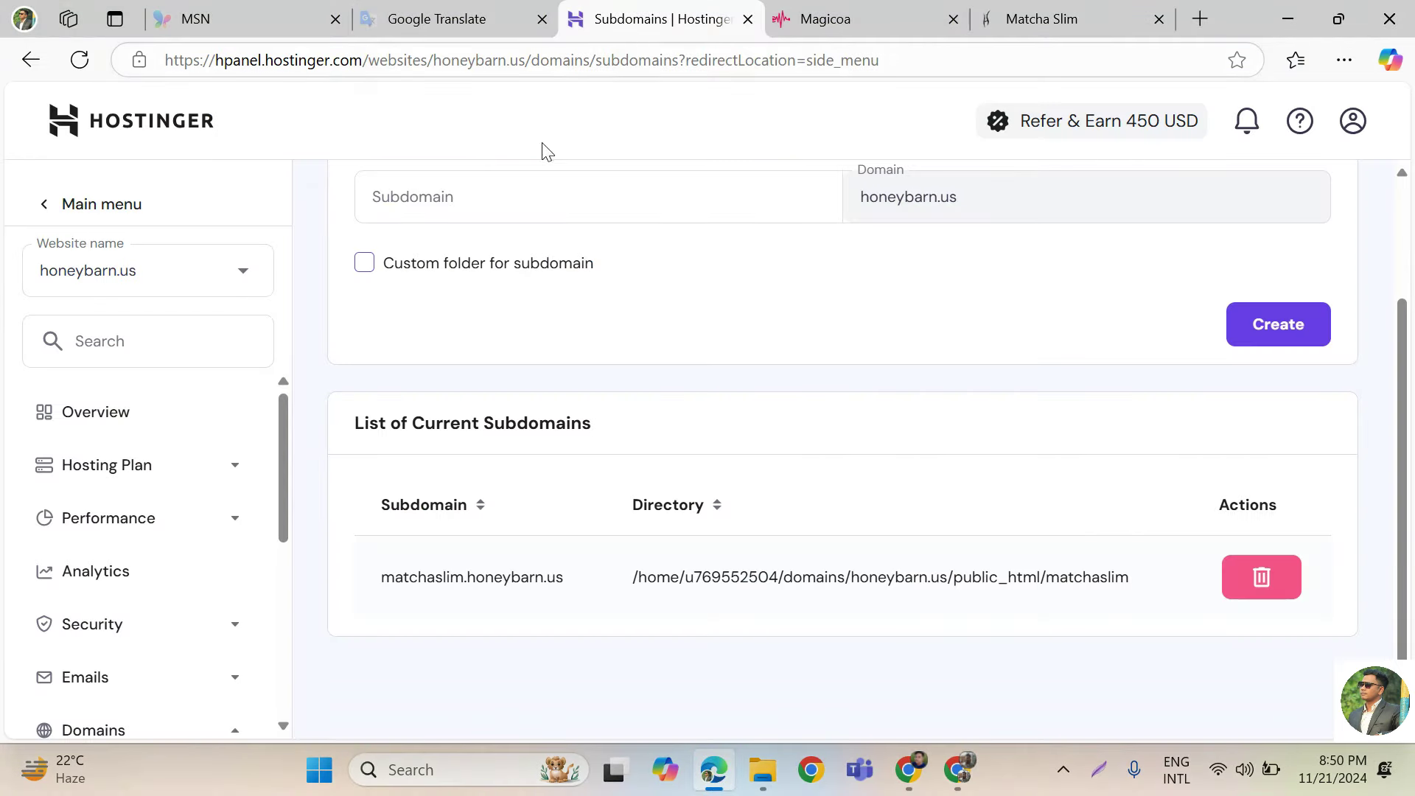
{"action": "left_click", "coordinate": [118, 205]}
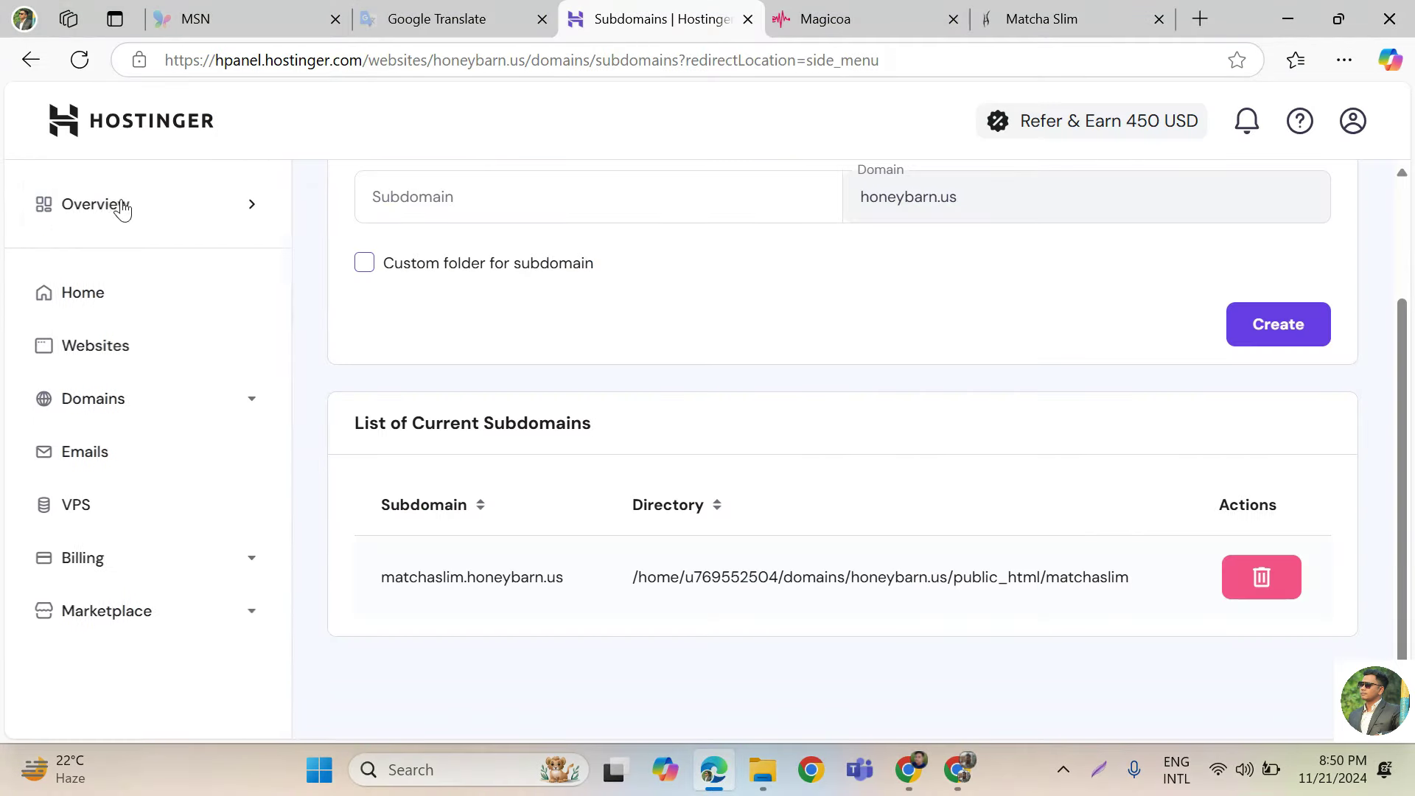
{"action": "left_click", "coordinate": [132, 299]}
{"action": "scroll", "coordinate": [352, 317], "scroll_direction": "down", "scroll_amount": 4}
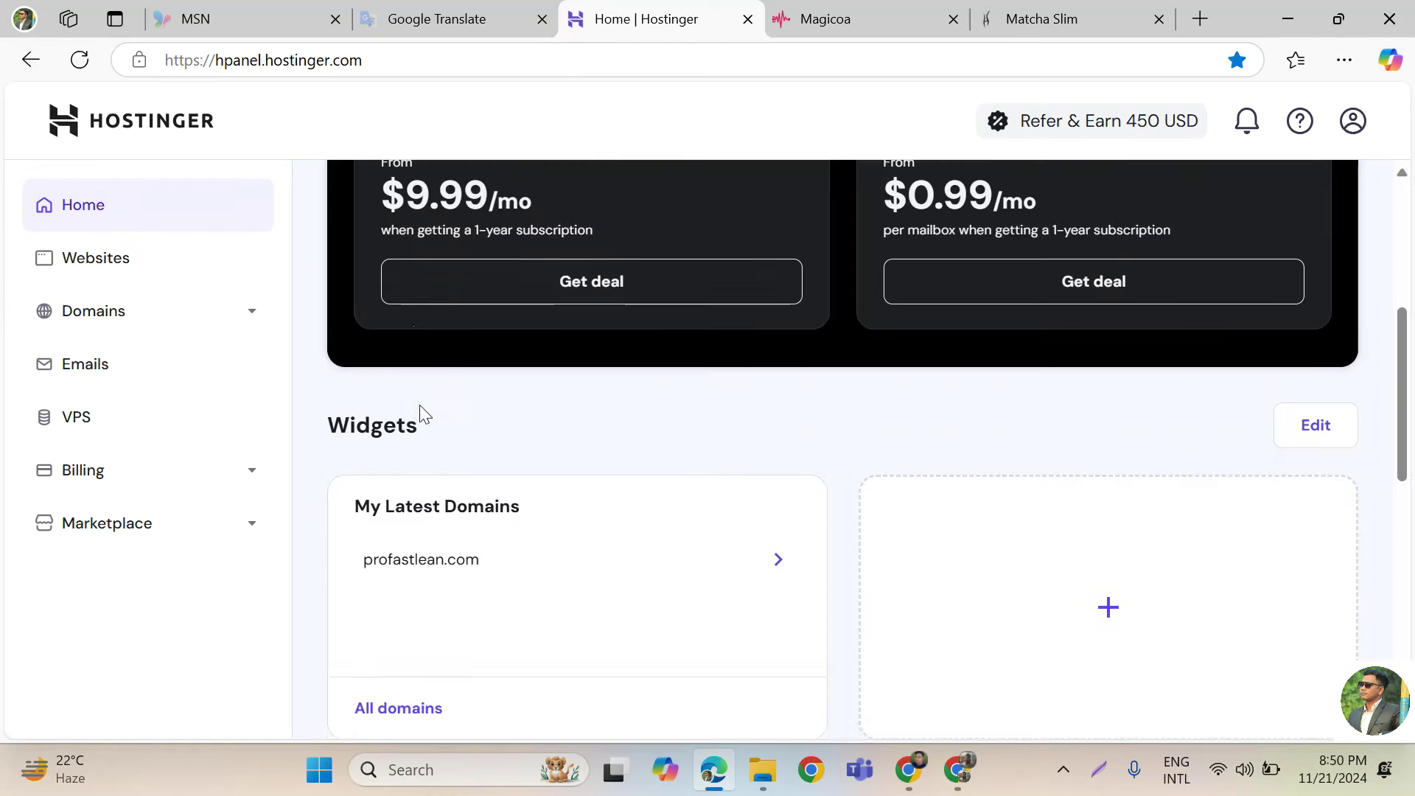
{"action": "scroll", "coordinate": [423, 415], "scroll_direction": "down", "scroll_amount": 10}
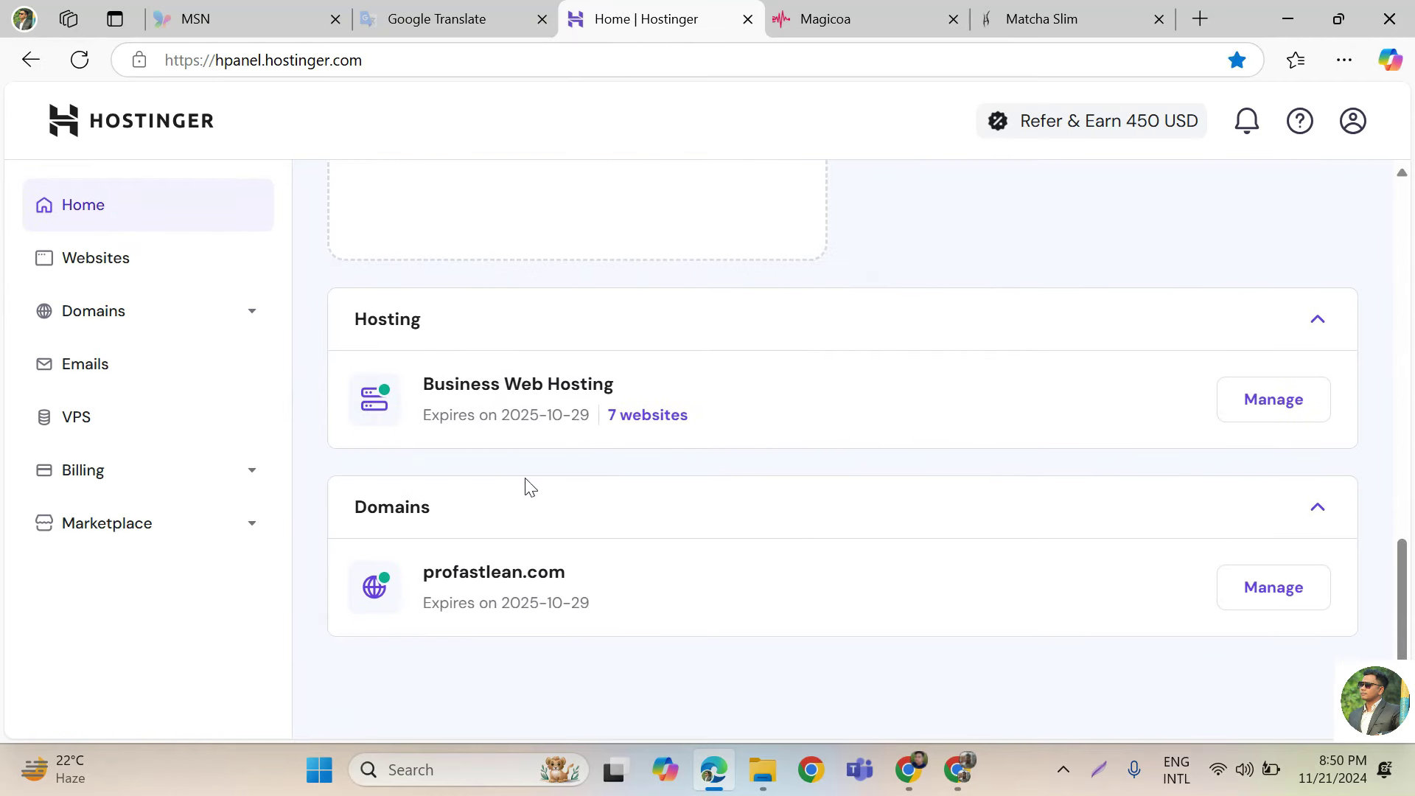
{"action": "left_click", "coordinate": [142, 260]}
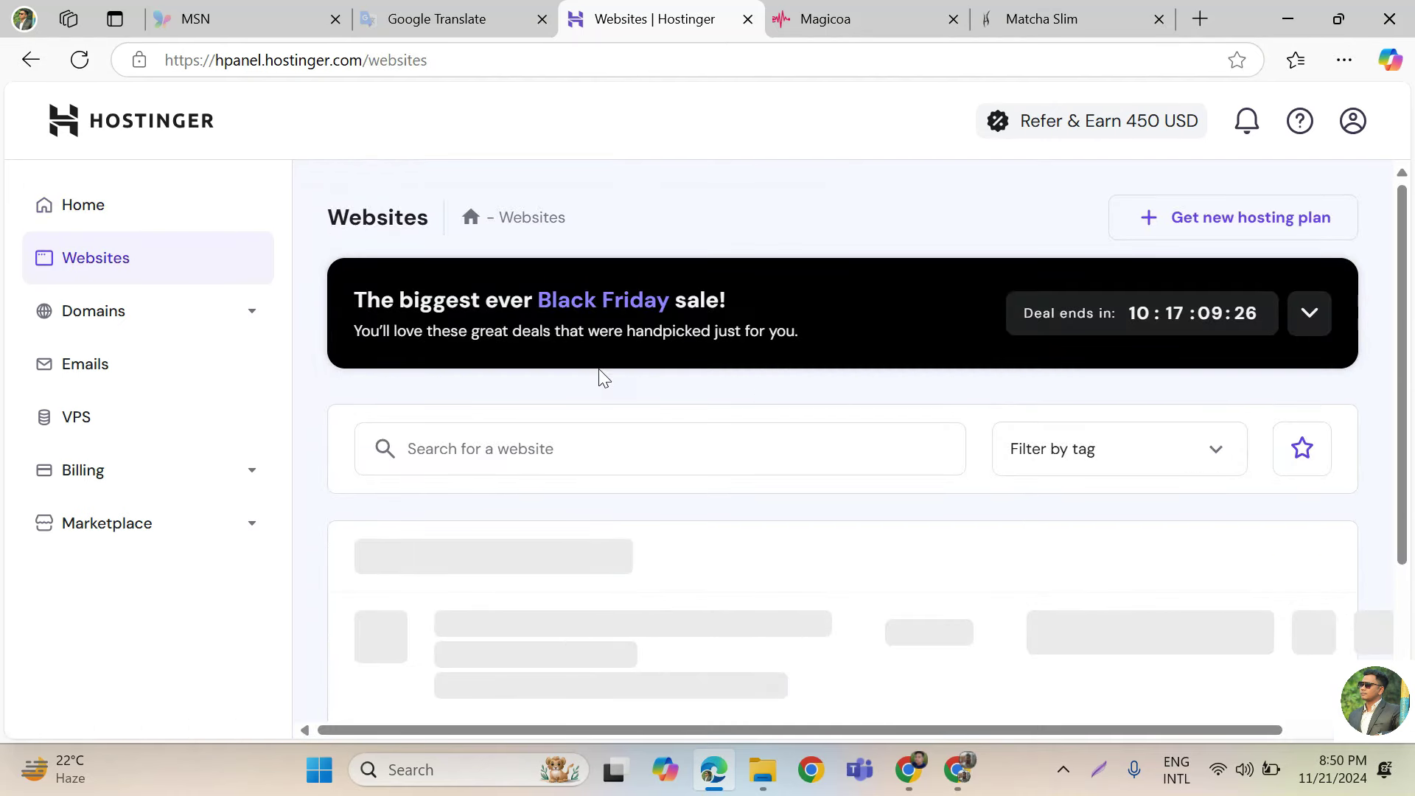
{"action": "scroll", "coordinate": [604, 384], "scroll_direction": "down", "scroll_amount": 4}
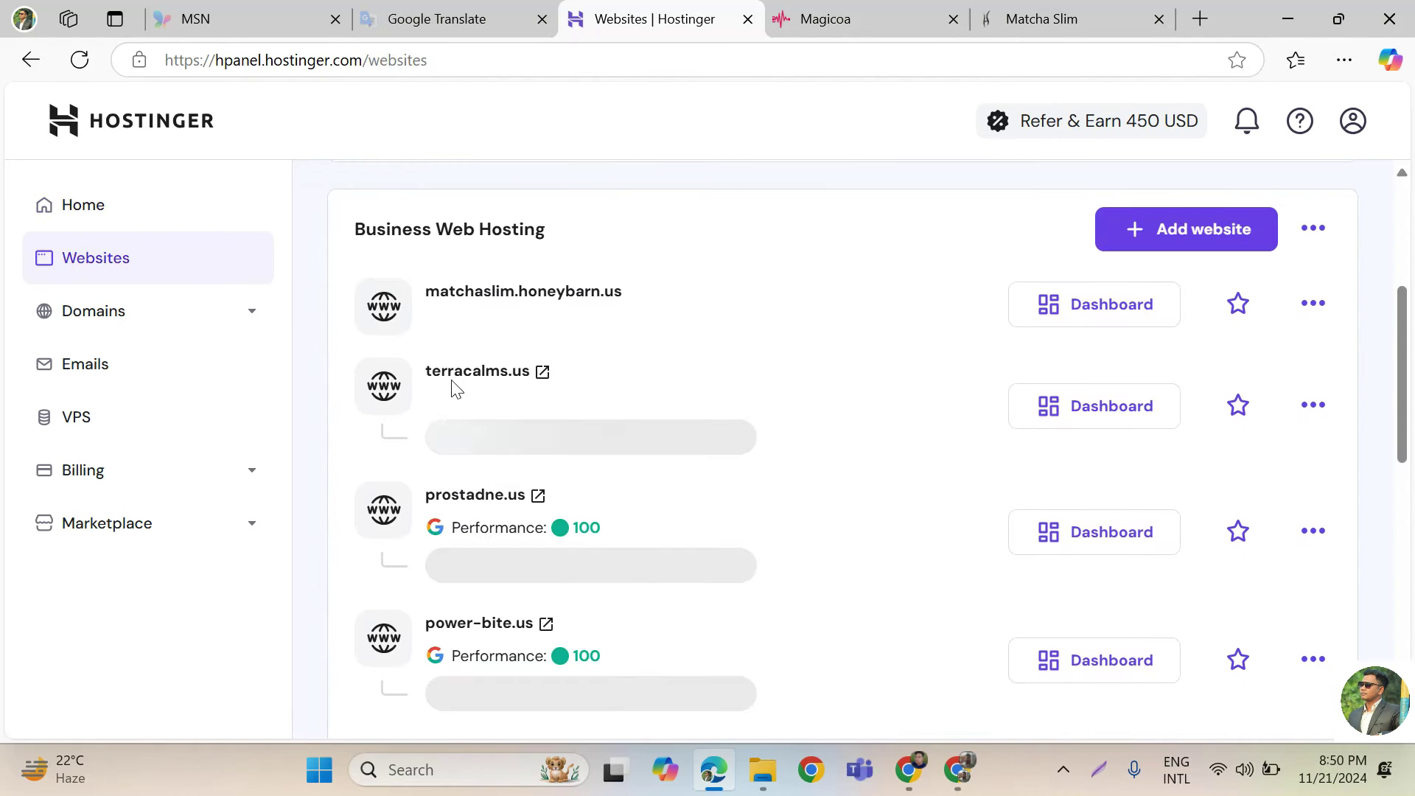
{"action": "left_click", "coordinate": [488, 377]}
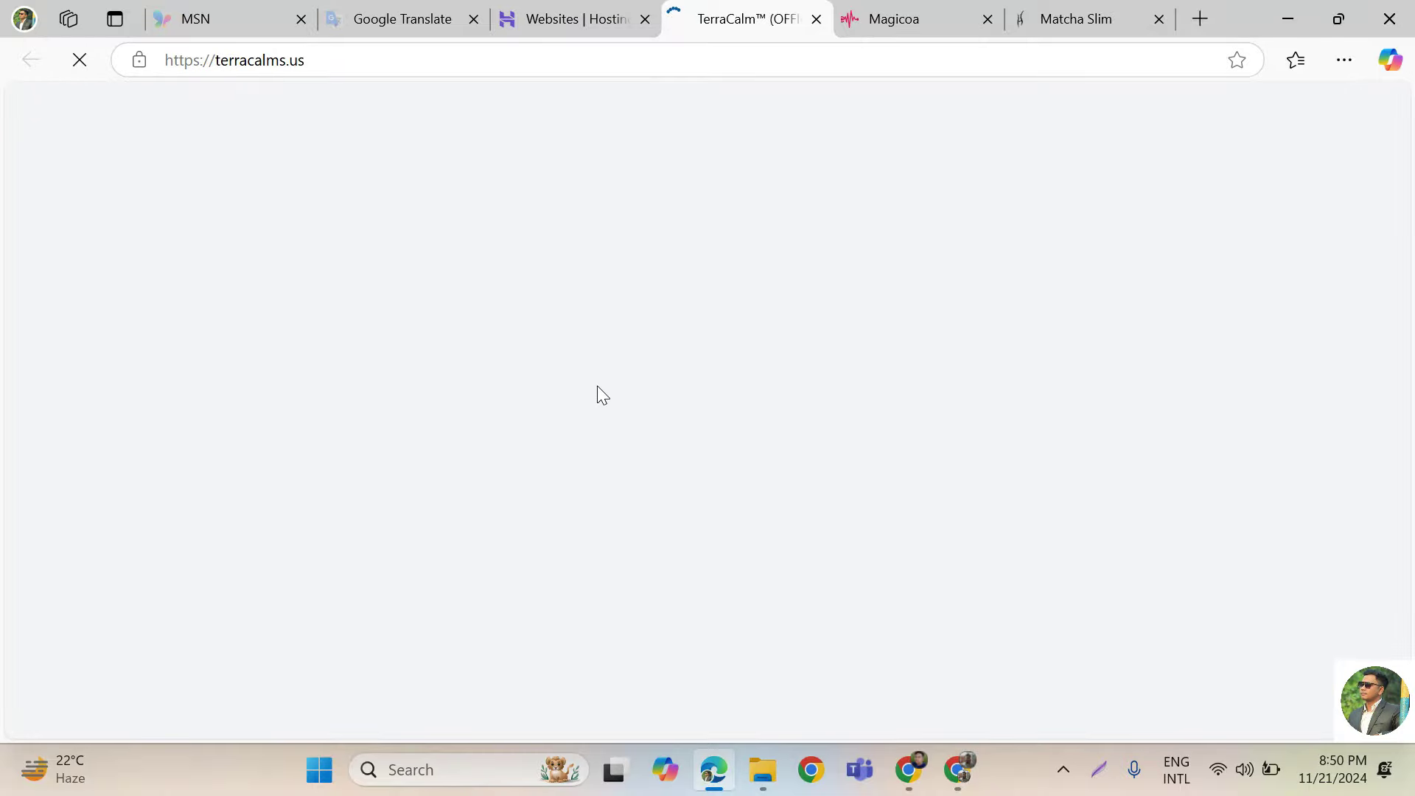
Step: Scroll the terracalms.us TerraCalm page down to the $69, $49 and $59 pricing cards and back
{"action": "scroll", "coordinate": [606, 383], "scroll_direction": "down", "scroll_amount": 3}
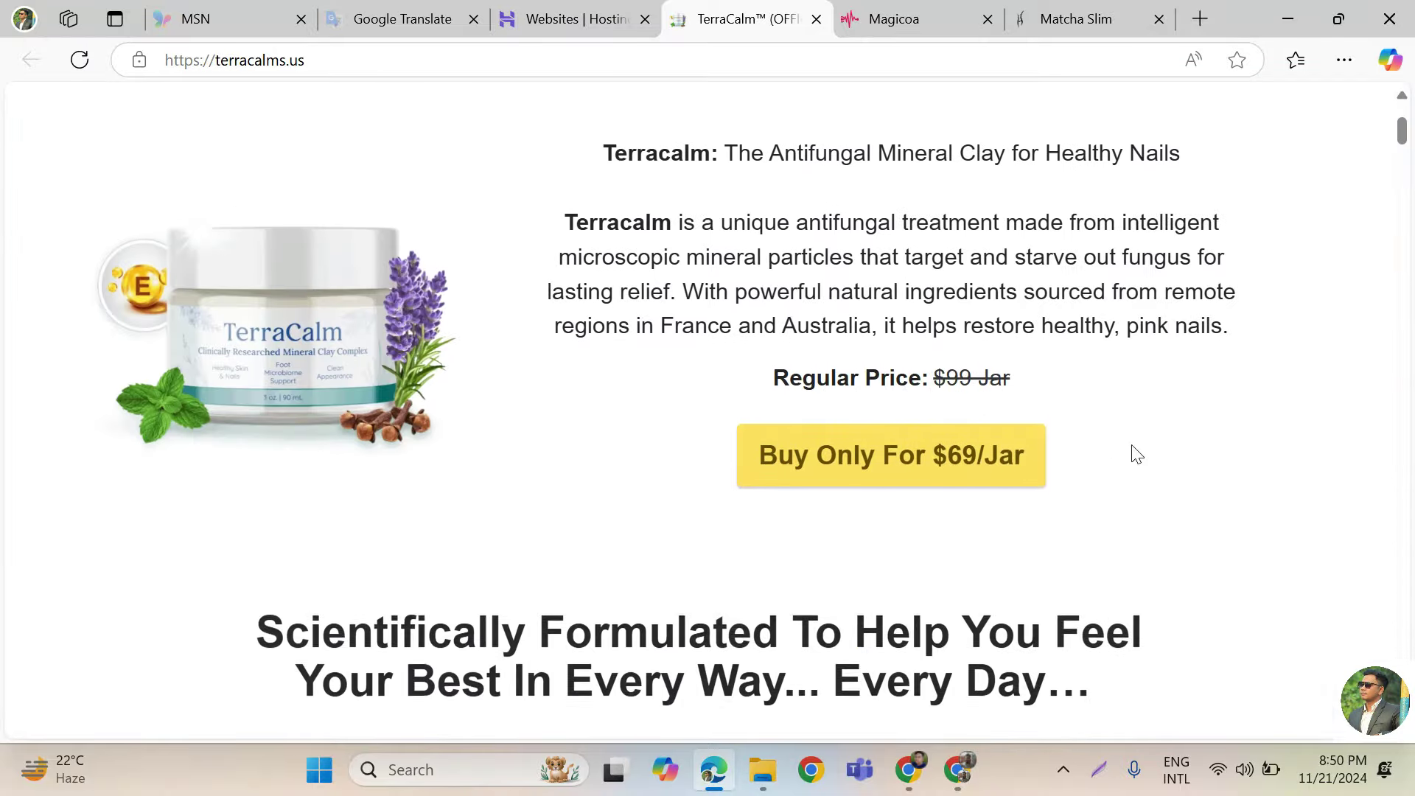
{"action": "scroll", "coordinate": [832, 402], "scroll_direction": "down", "scroll_amount": 15}
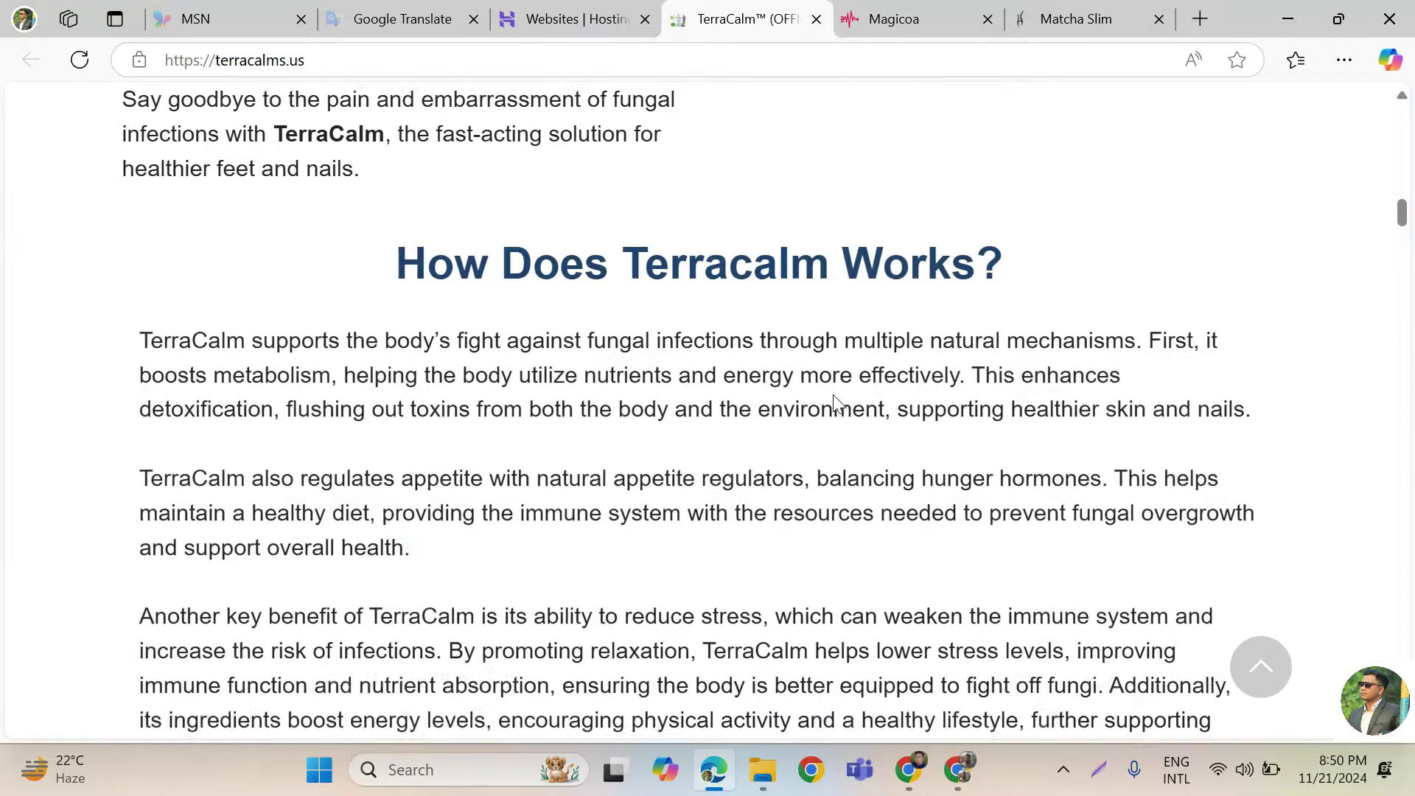
{"action": "scroll", "coordinate": [833, 402], "scroll_direction": "down", "scroll_amount": 15}
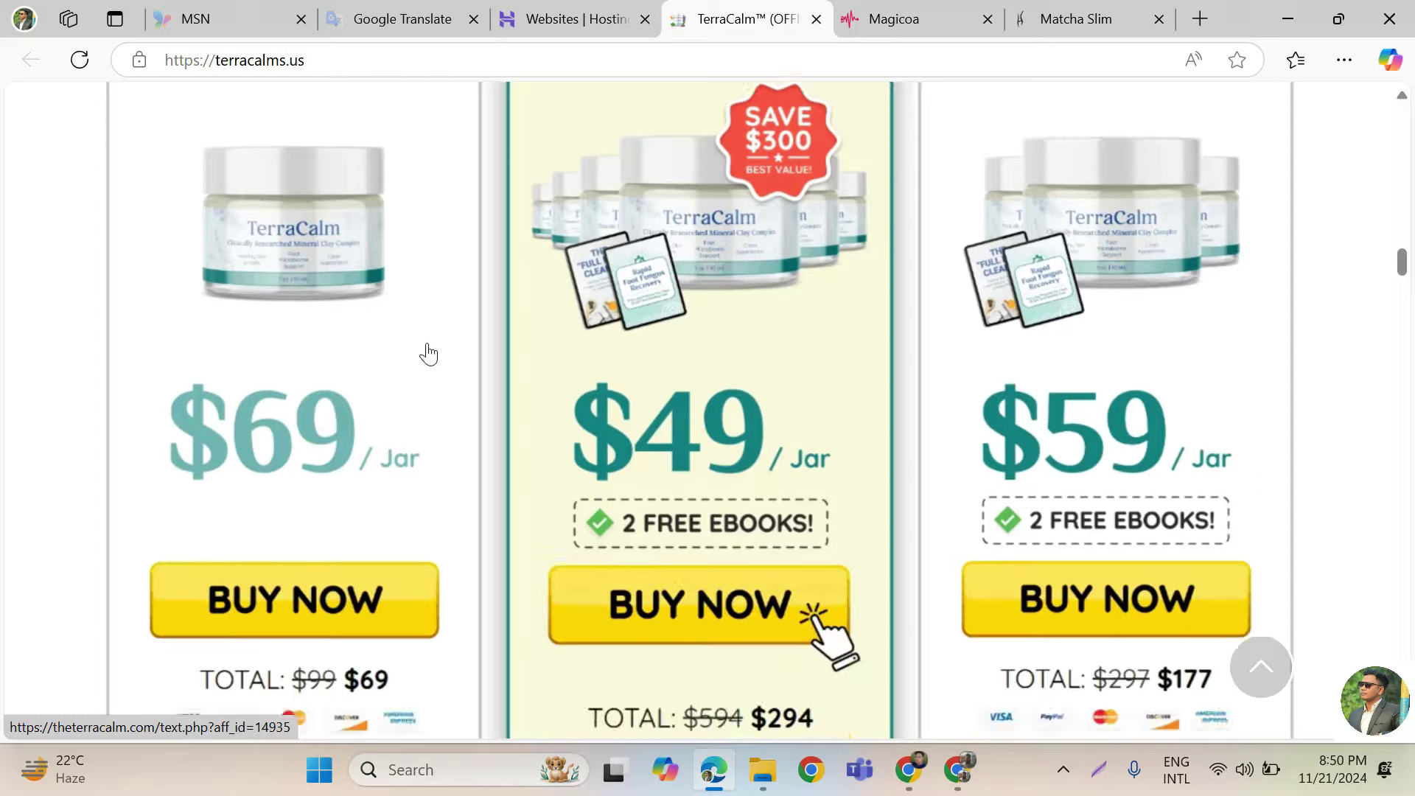
{"action": "scroll", "coordinate": [428, 354], "scroll_direction": "down", "scroll_amount": 4}
{"action": "scroll", "coordinate": [1046, 390], "scroll_direction": "down", "scroll_amount": 3}
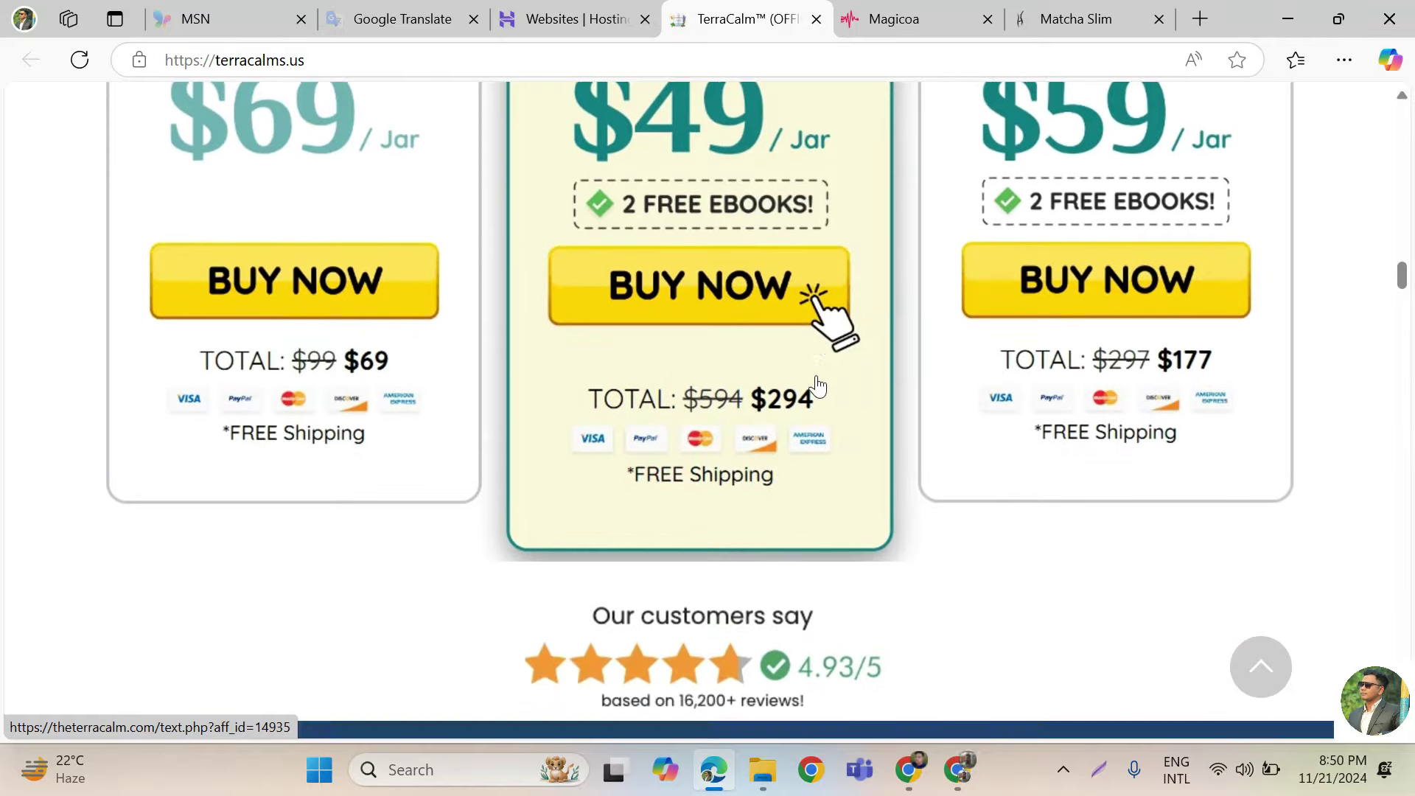
{"action": "scroll", "coordinate": [866, 439], "scroll_direction": "up", "scroll_amount": 12}
{"action": "scroll", "coordinate": [732, 435], "scroll_direction": "up", "scroll_amount": 15}
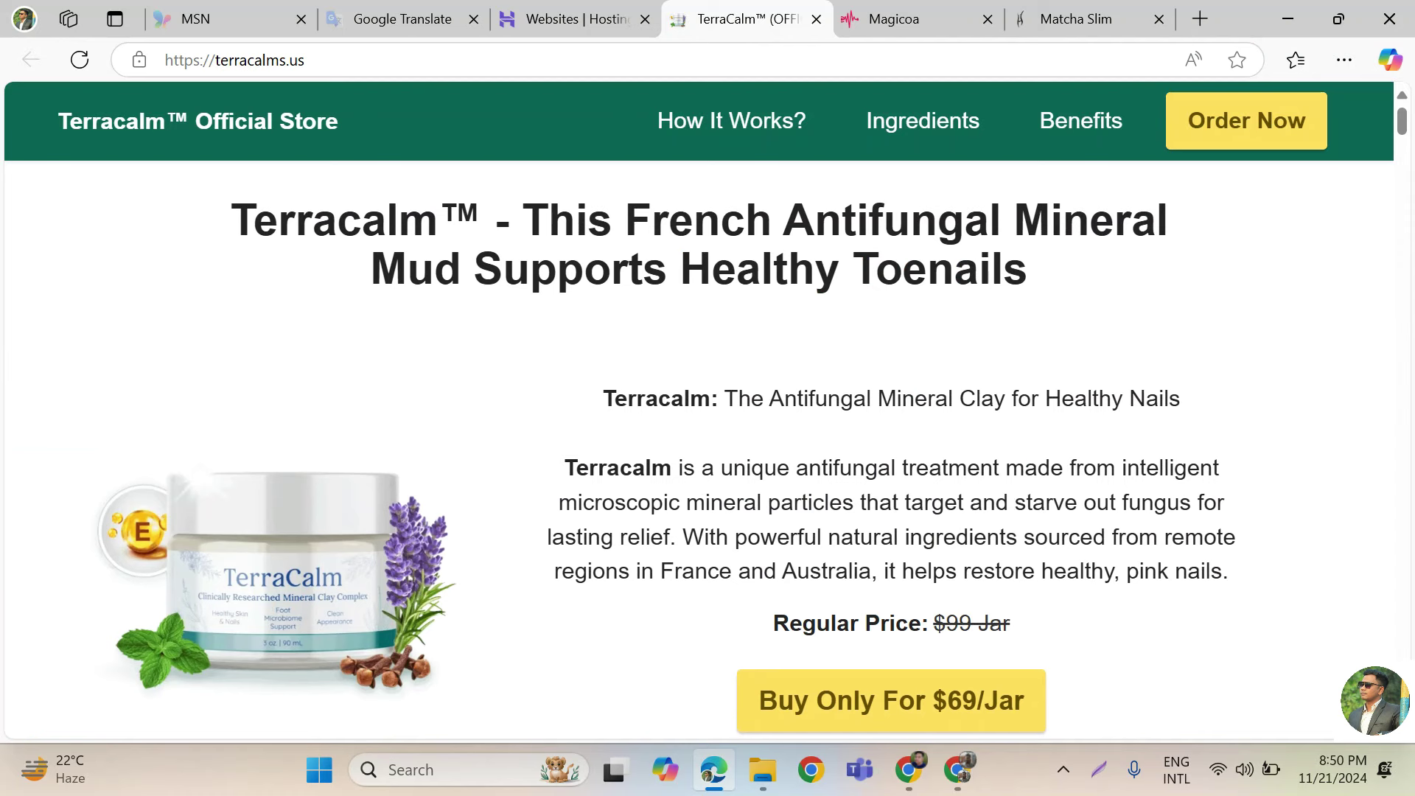
Step: Select the TerraCalm intro heading, description and regular price
{"action": "left_click_drag", "start_coordinate": [606, 394], "coordinate": [1039, 628]}
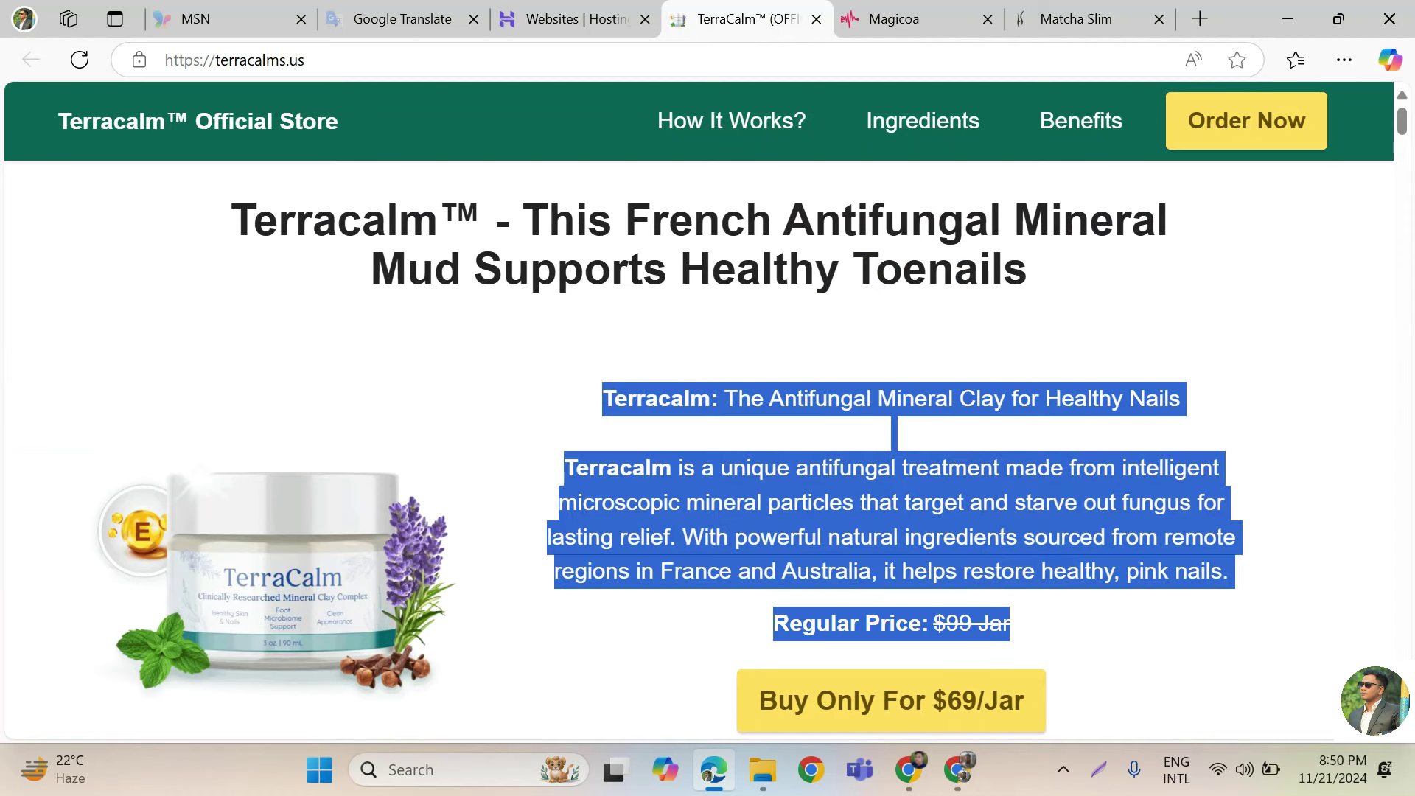
{"action": "left_click", "coordinate": [873, 452]}
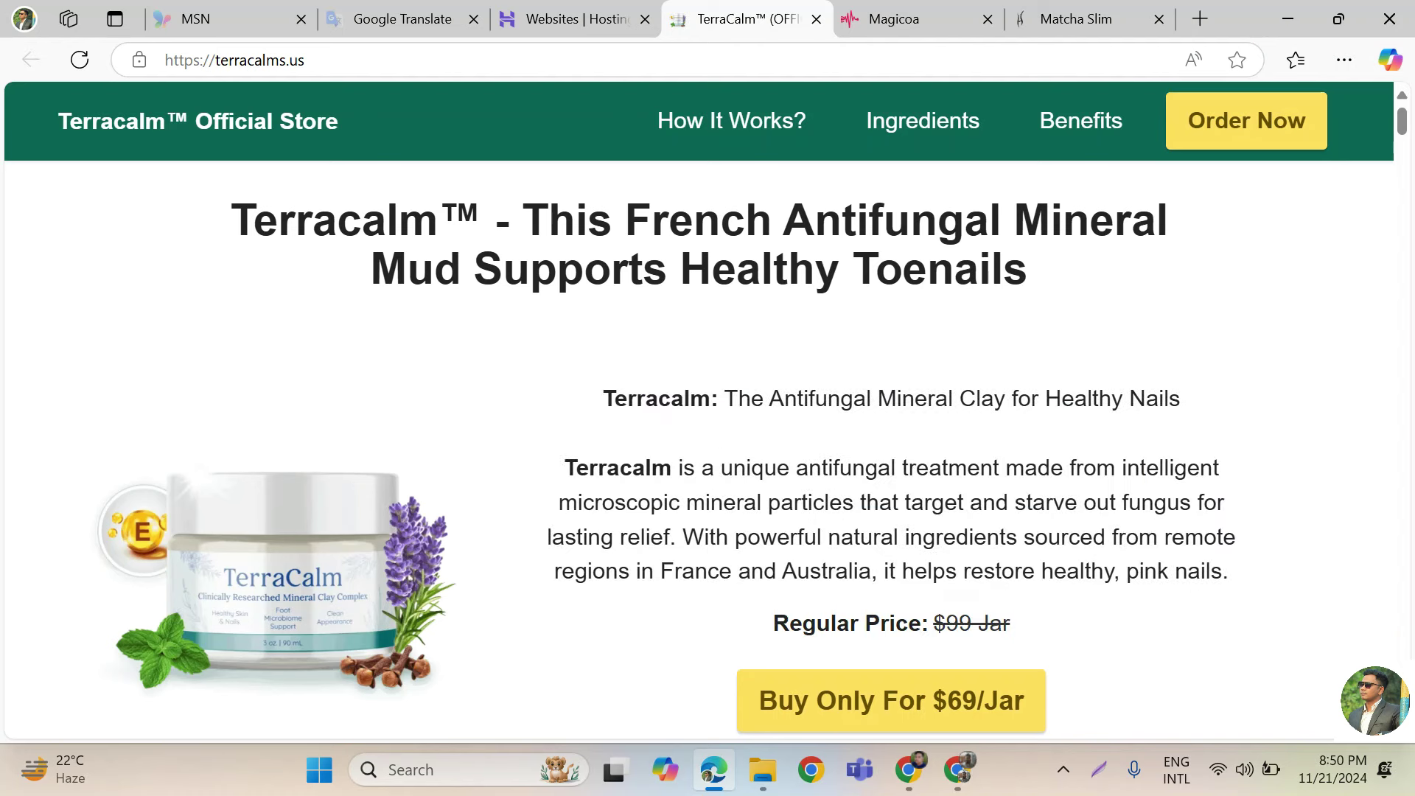
{"action": "left_click_drag", "start_coordinate": [604, 394], "coordinate": [1030, 632]}
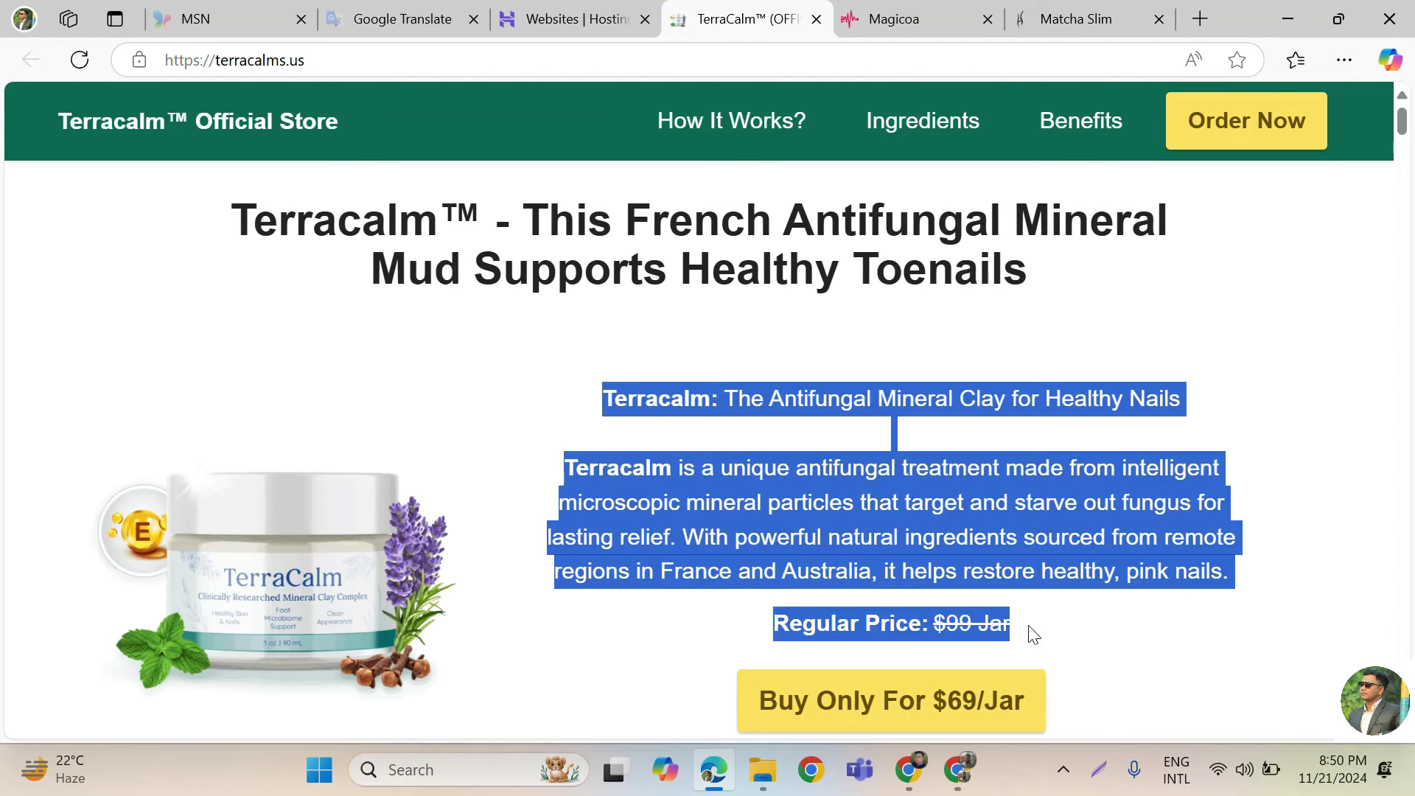
Step: Close the TerraCalm, Magicoa and Matcha Slim tabs
{"action": "left_click", "coordinate": [812, 19]}
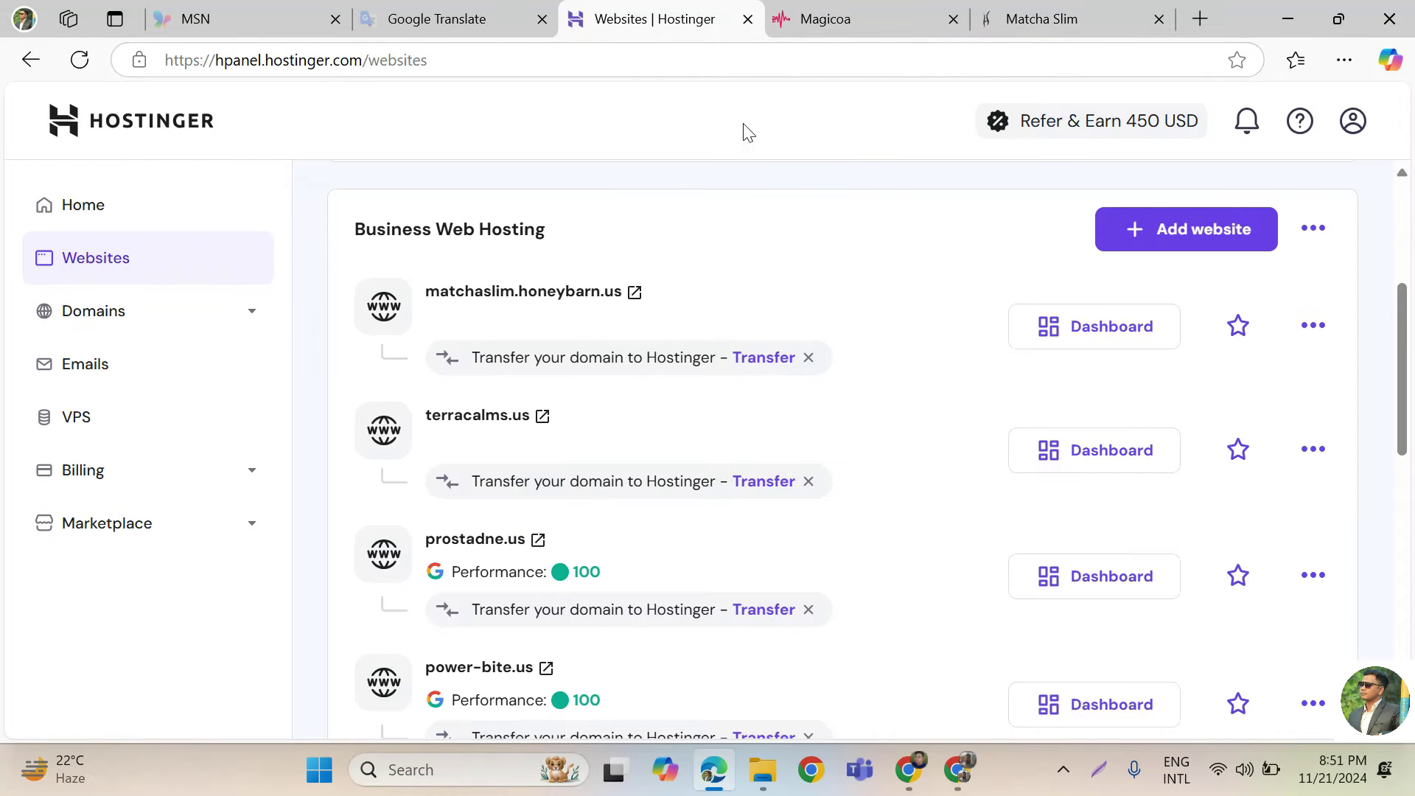
{"action": "left_click", "coordinate": [826, 23]}
{"action": "left_click", "coordinate": [1021, 24]}
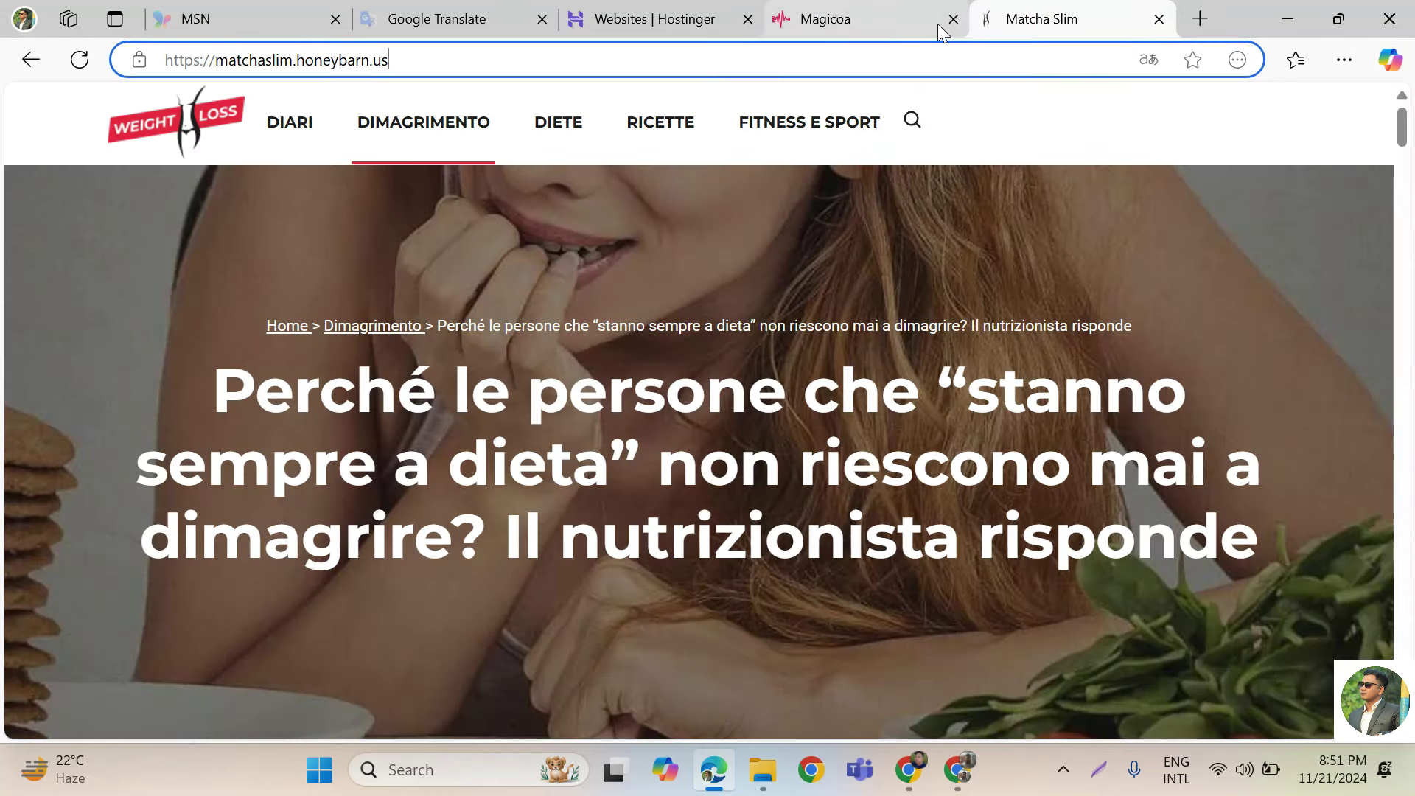
{"action": "left_click", "coordinate": [953, 20]}
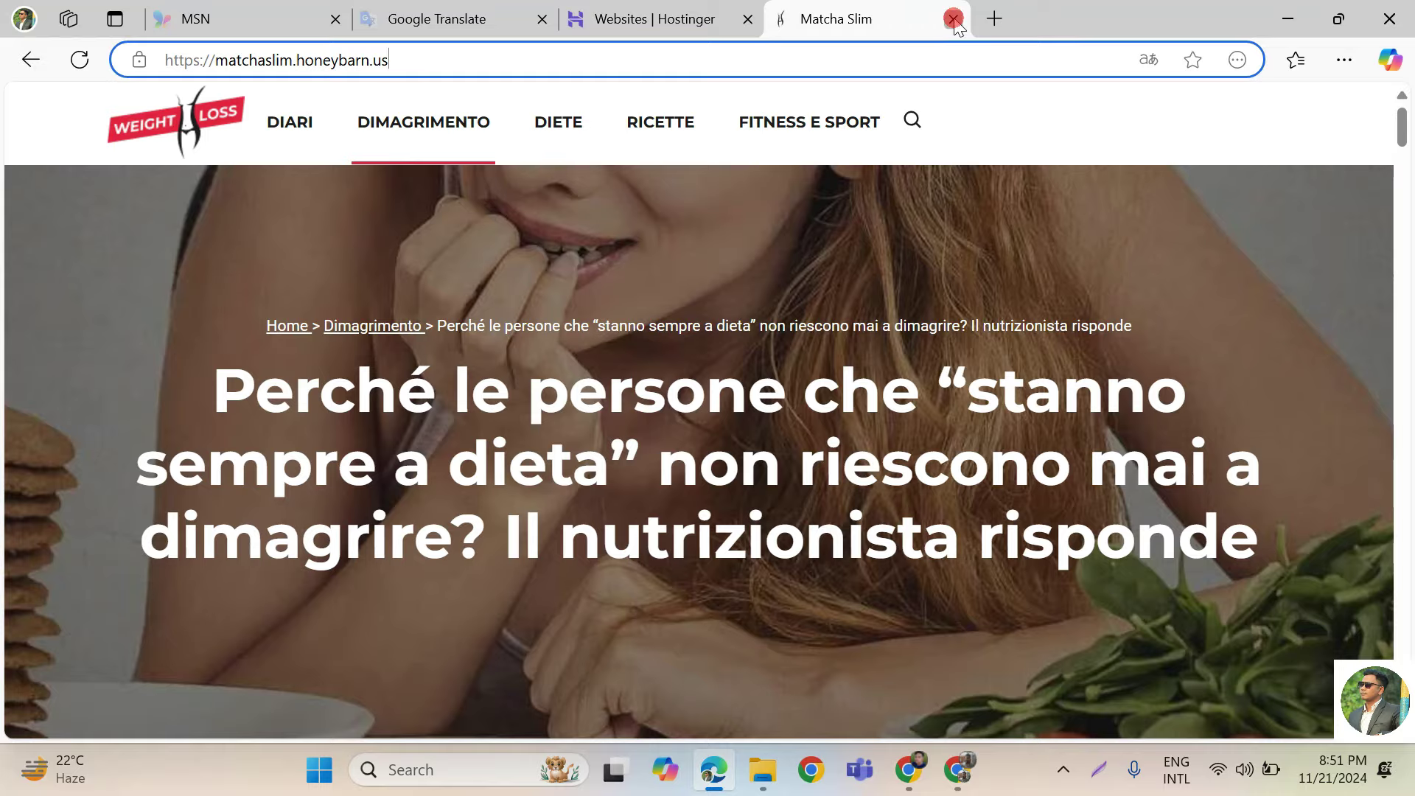
{"action": "left_click", "coordinate": [953, 20]}
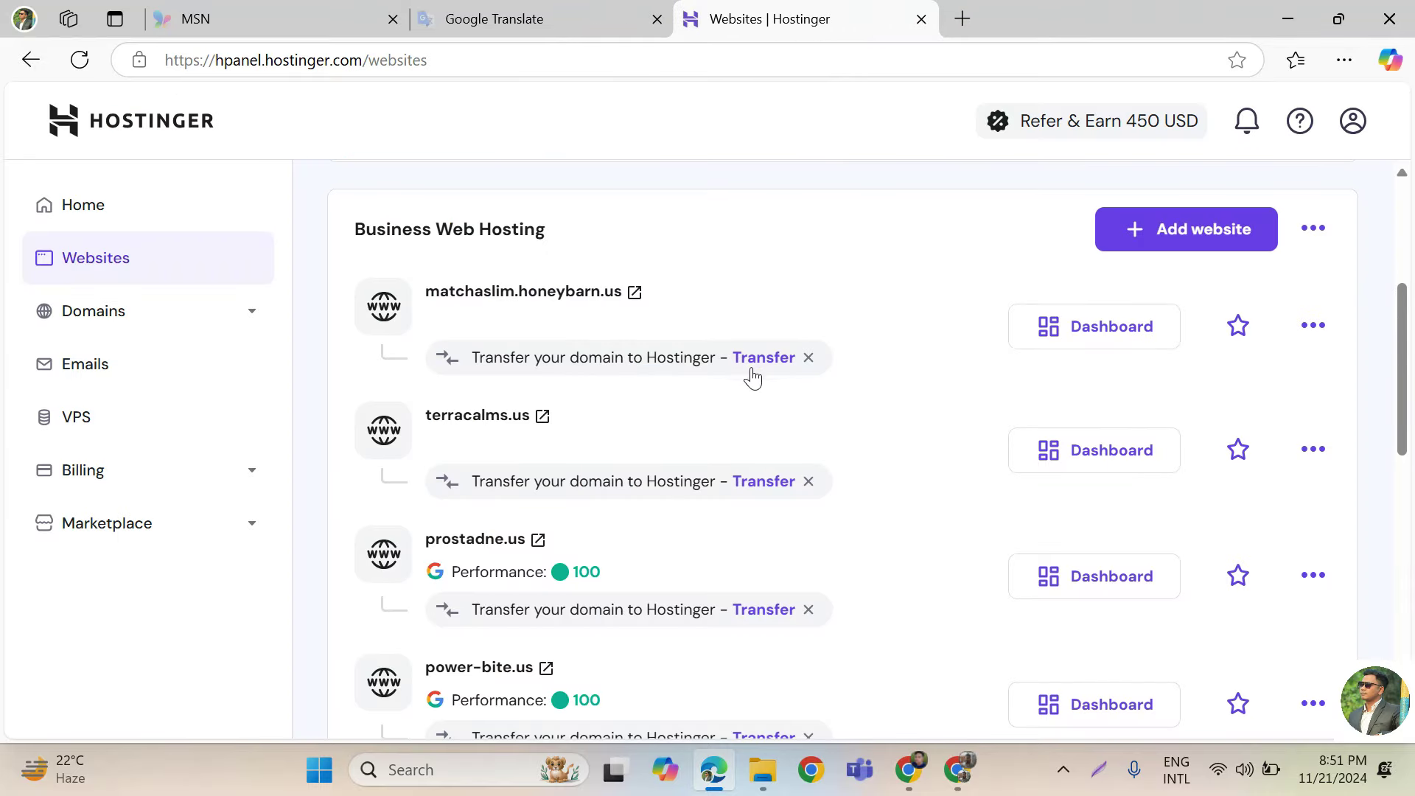
Step: Scroll the hPanel Websites list to the top and bring the Google Meet window forward
{"action": "scroll", "coordinate": [752, 378], "scroll_direction": "up", "scroll_amount": 5}
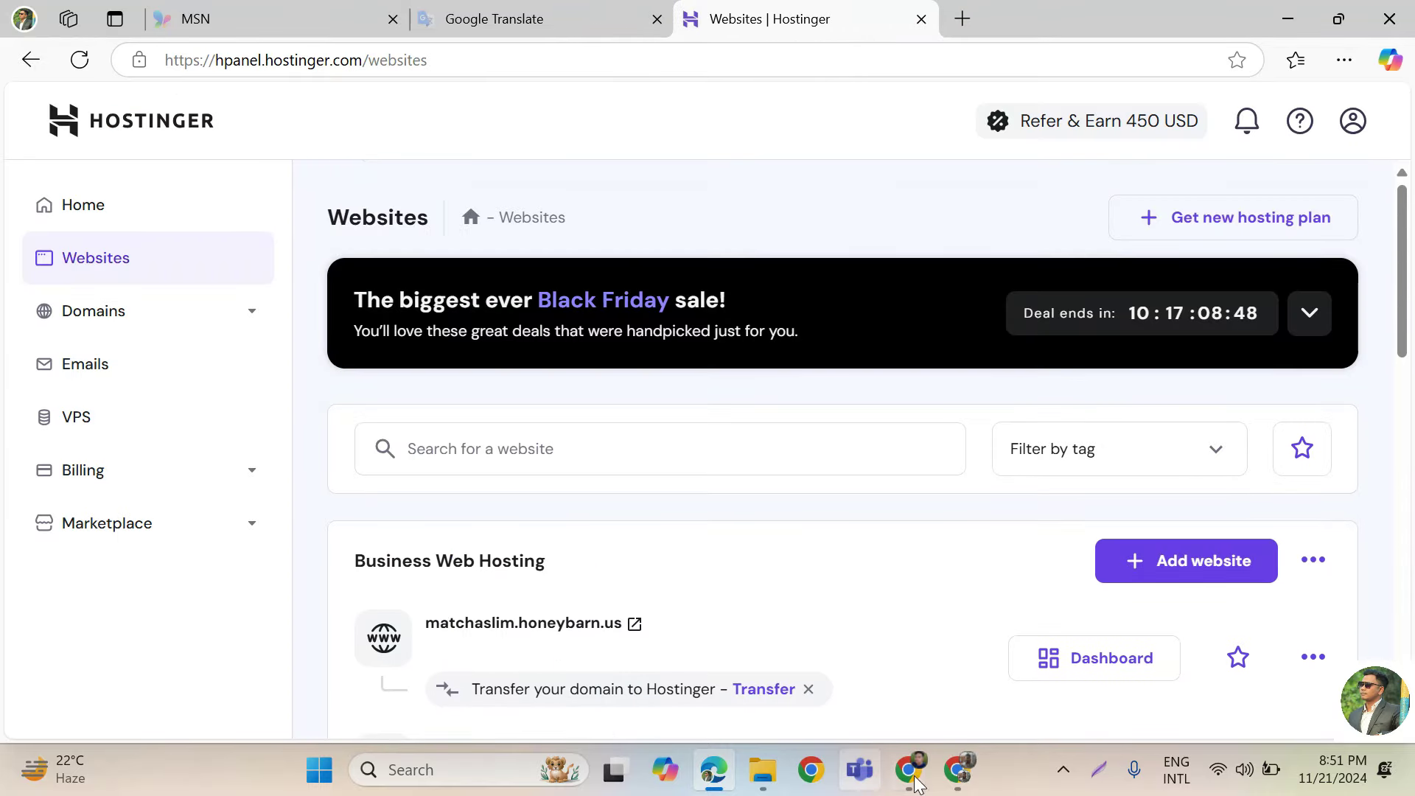
{"action": "mouse_move", "coordinate": [916, 784]}
{"action": "left_click", "coordinate": [774, 653]}
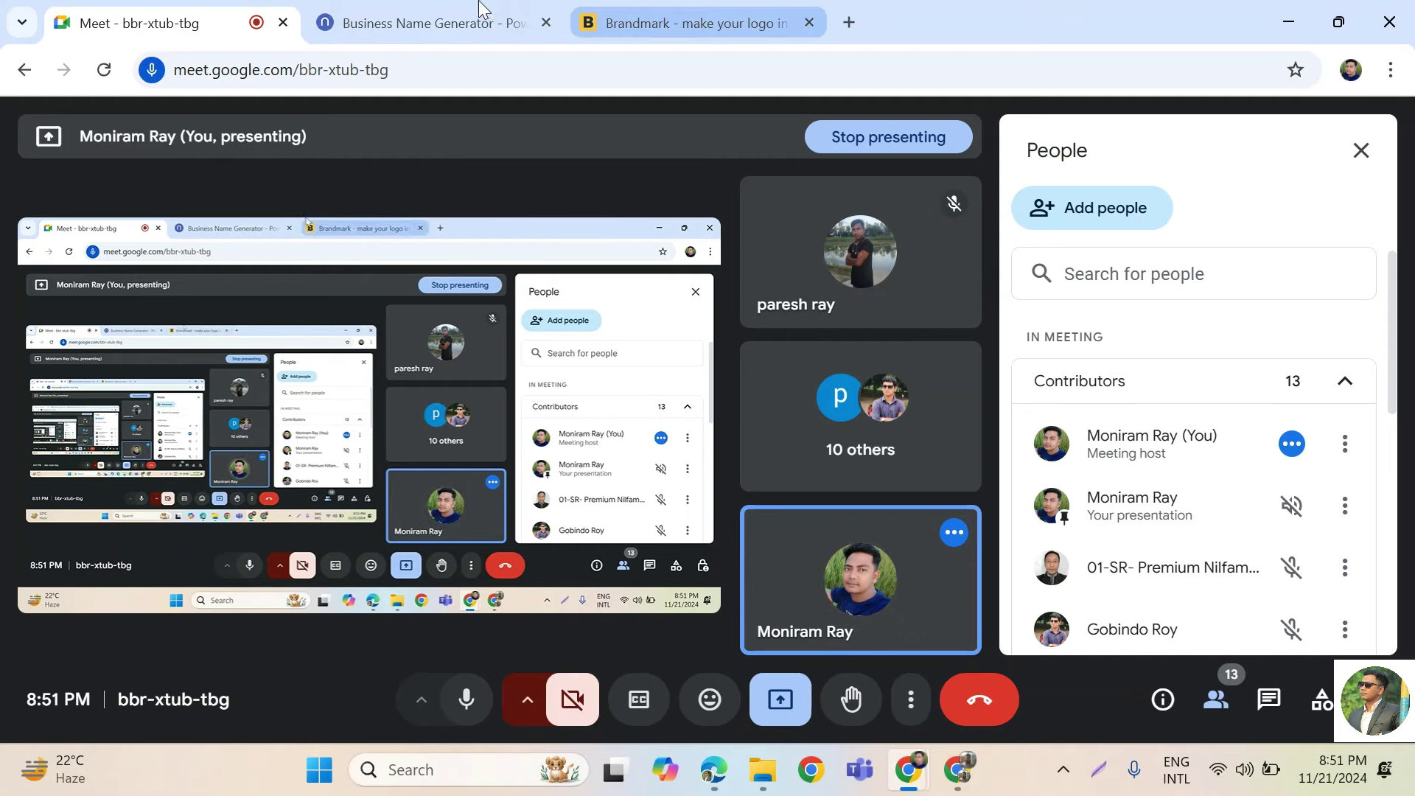
Step: Close the Business Name Generator and Brandmark tabs and hide the People panel
{"action": "left_click", "coordinate": [443, 23]}
{"action": "key", "text": "ctrl+Tab"}
{"action": "left_click", "coordinate": [549, 26]}
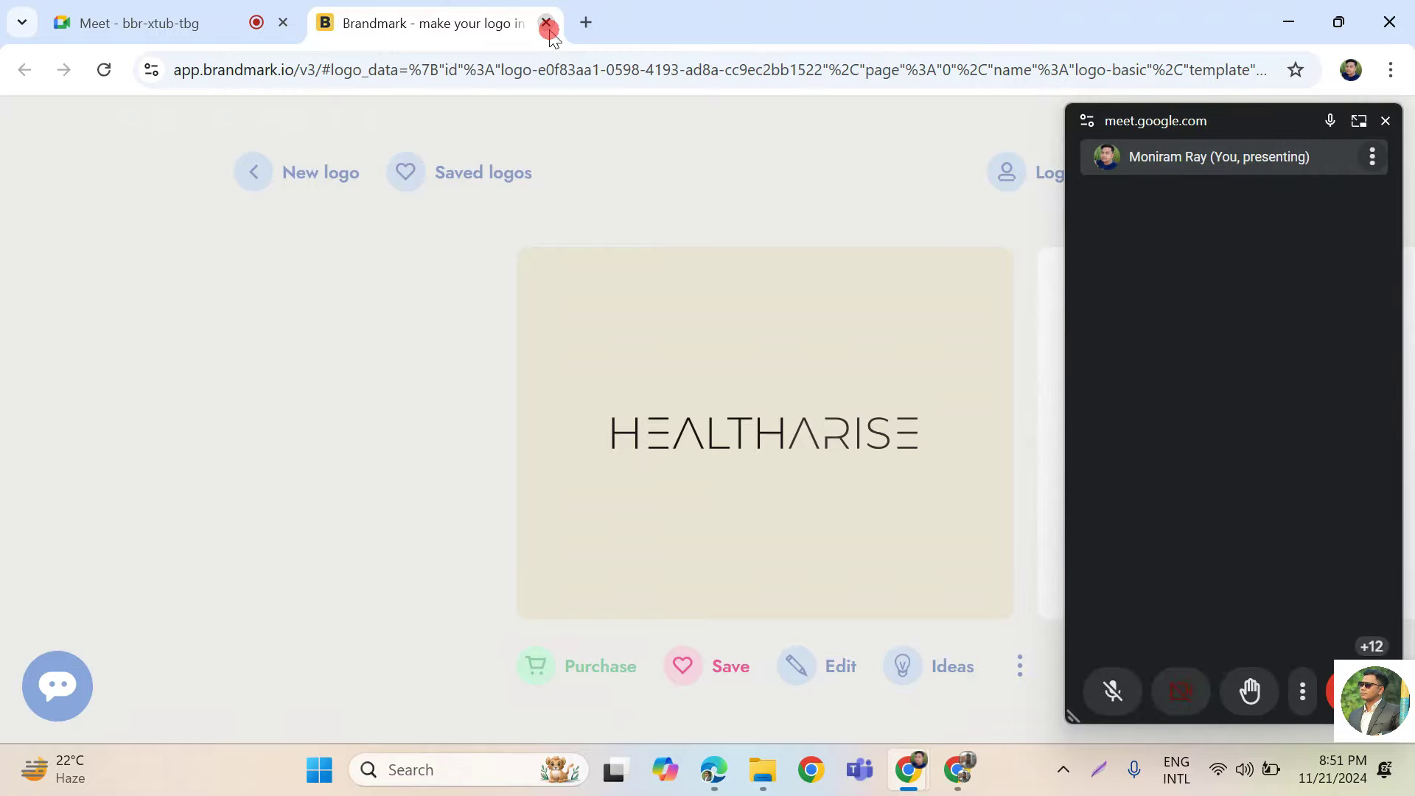
{"action": "left_click", "coordinate": [548, 26]}
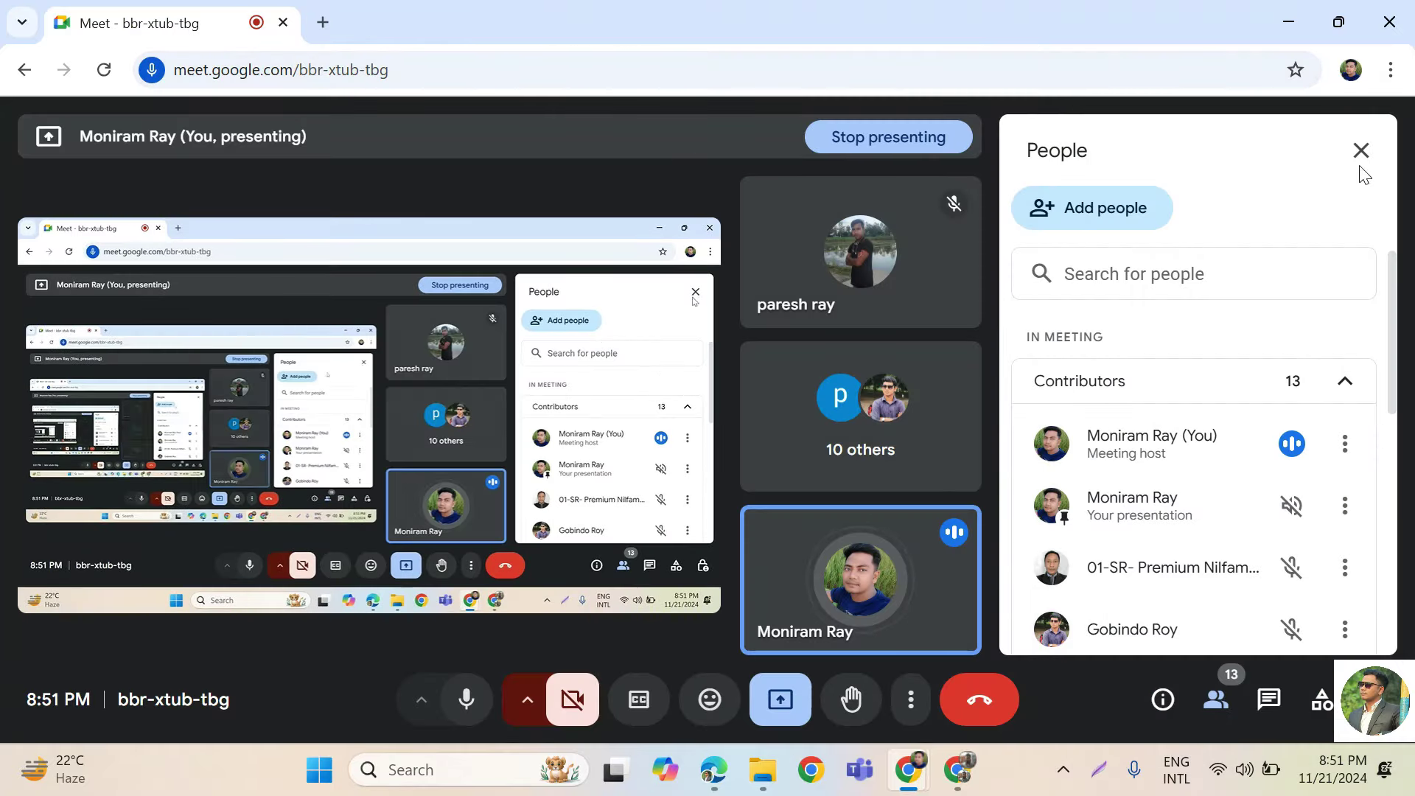
{"action": "left_click", "coordinate": [1361, 150]}
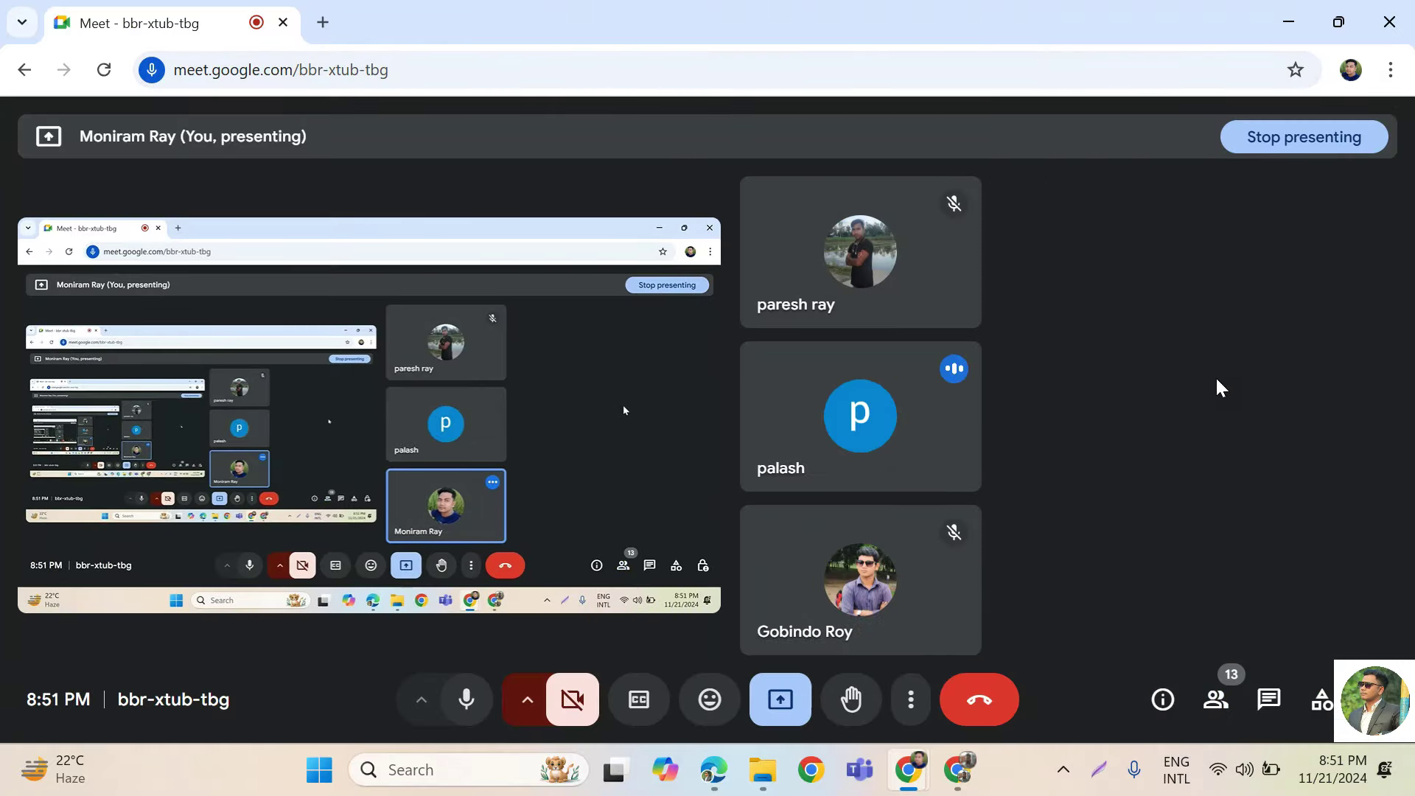